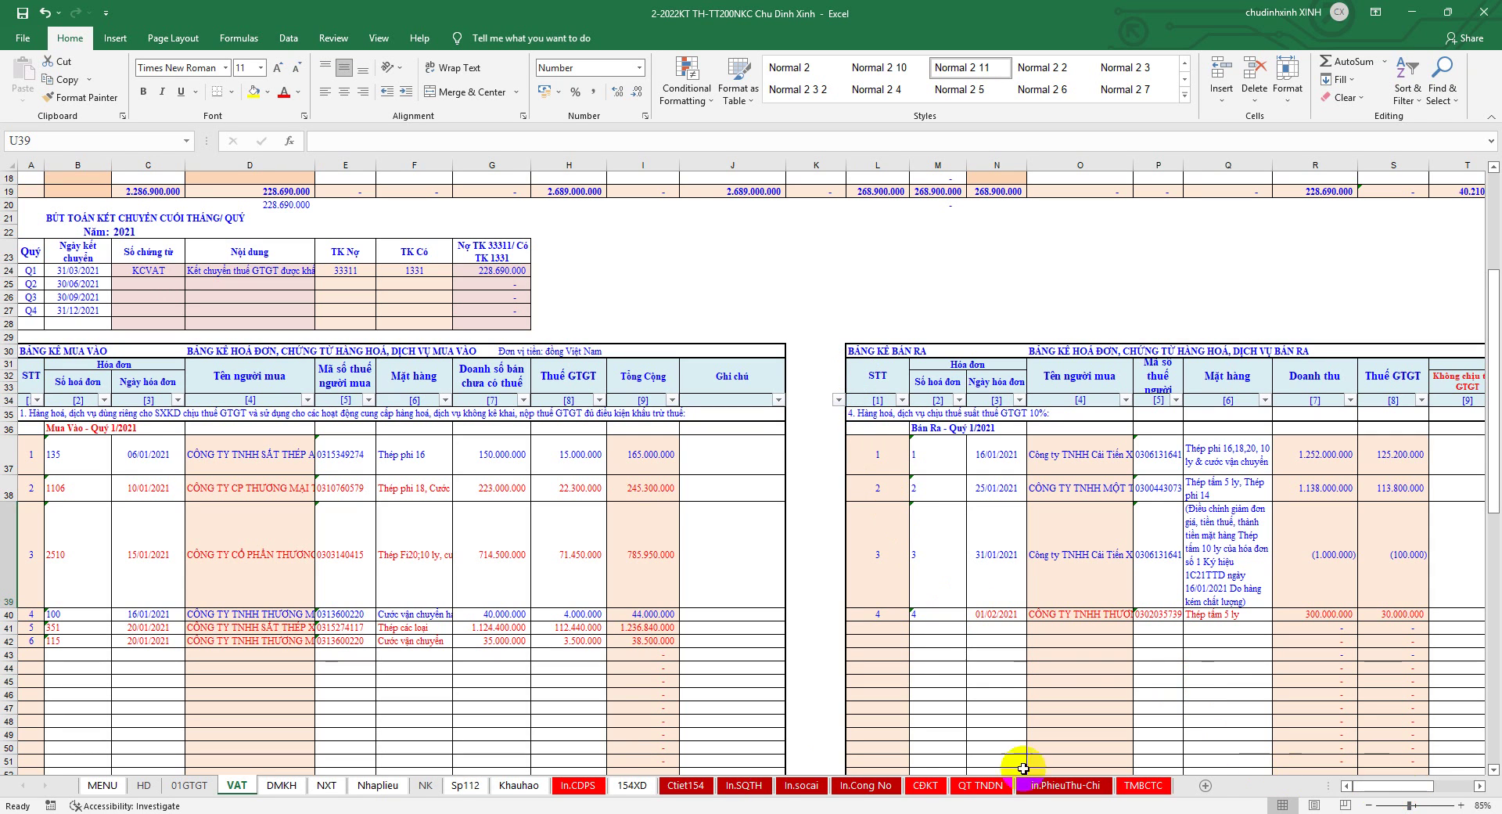
Review the Nhaplieu journal and NXT stock summary, selecting receipt columns H–T and issue columns U–V
left_click(381, 786)
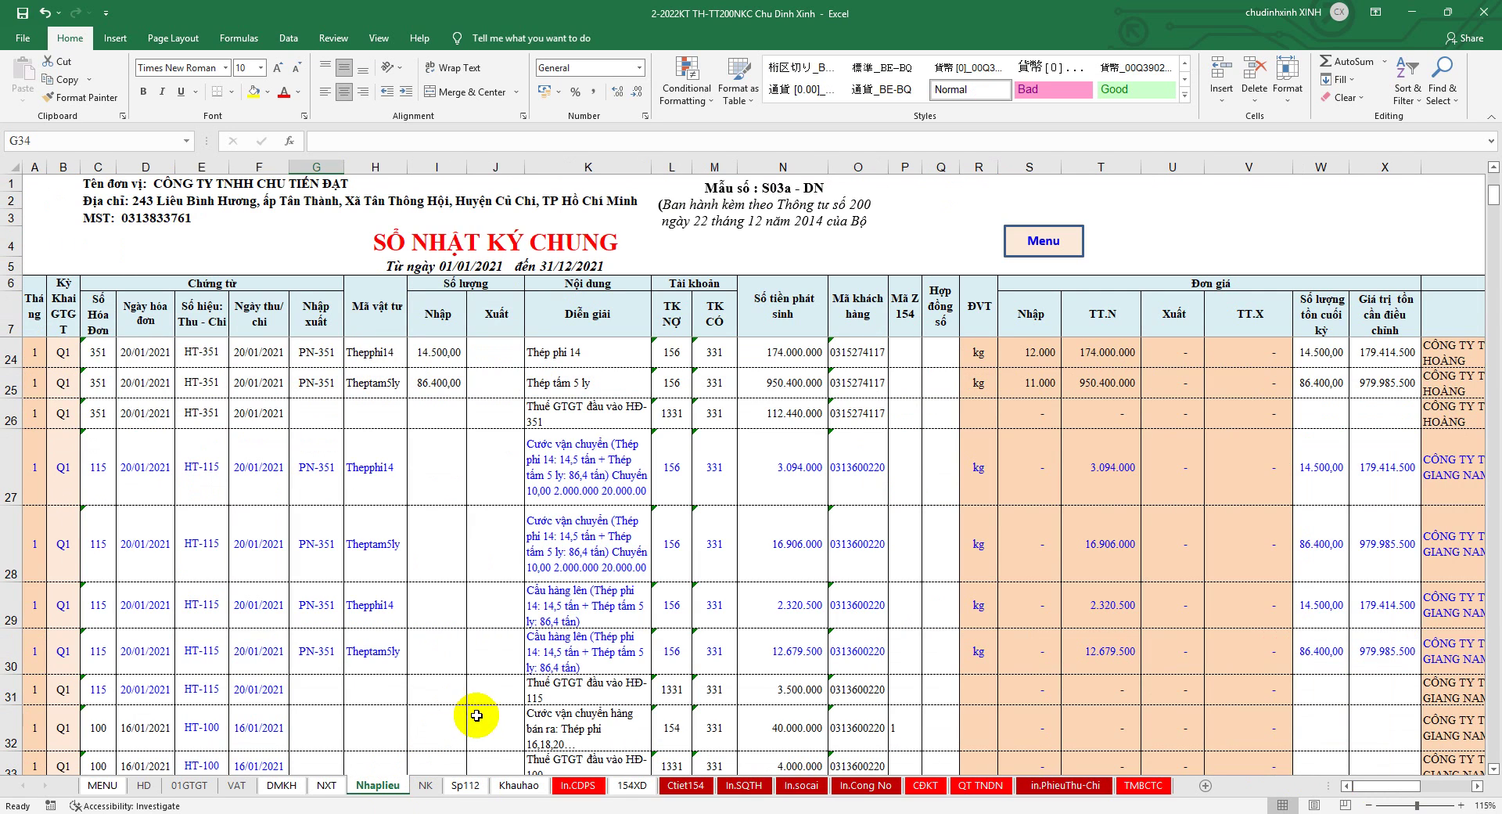
left_click(327, 785)
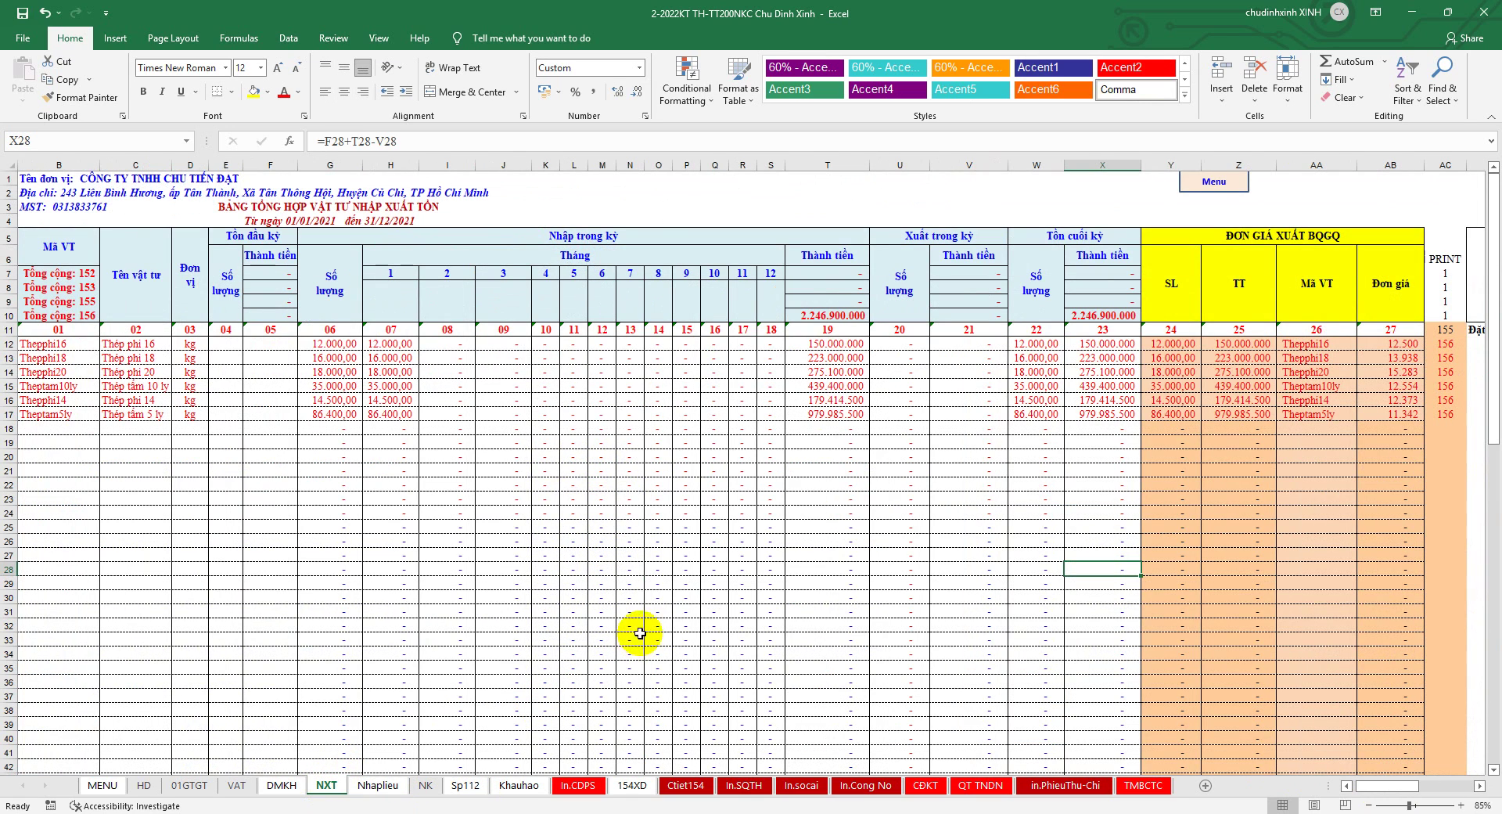
left_click_drag(825, 160, 369, 160)
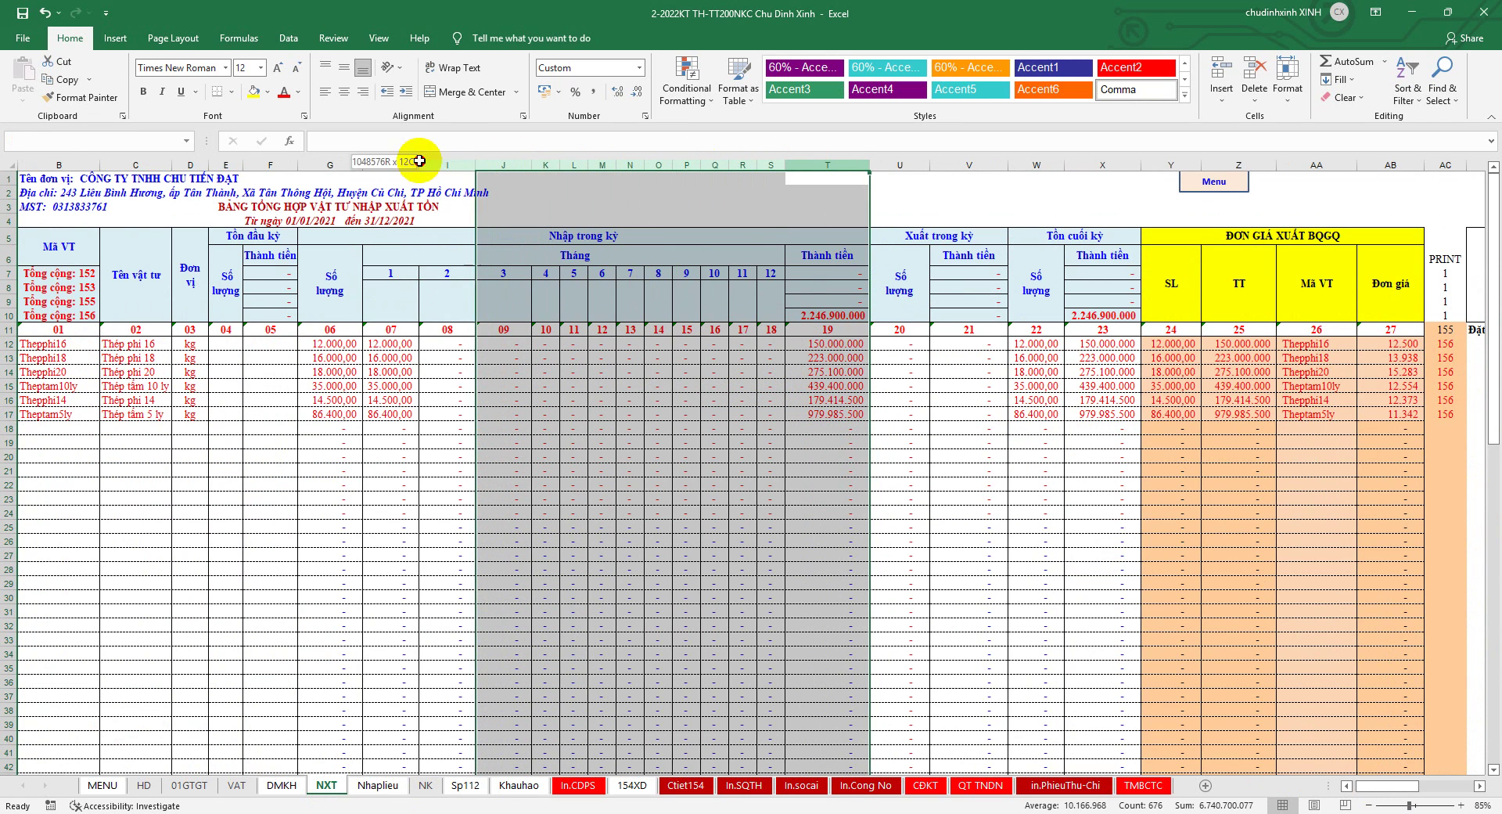
left_click_drag(898, 160, 965, 160)
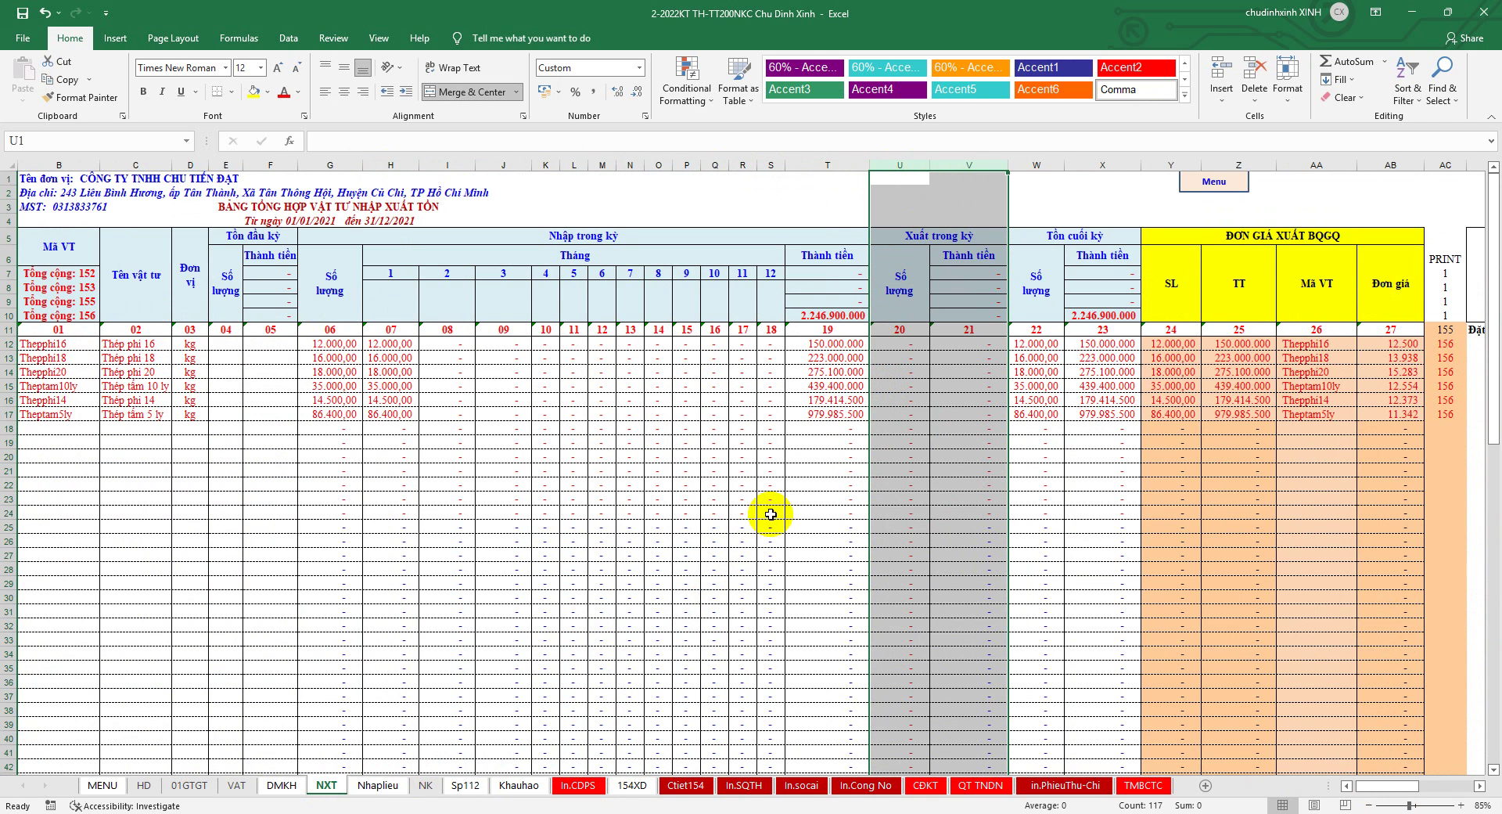
Check the In.CDPS trial balance and VAT sheet, then go to the 1-Thuong Mai folder in File Explorer
left_click(578, 784)
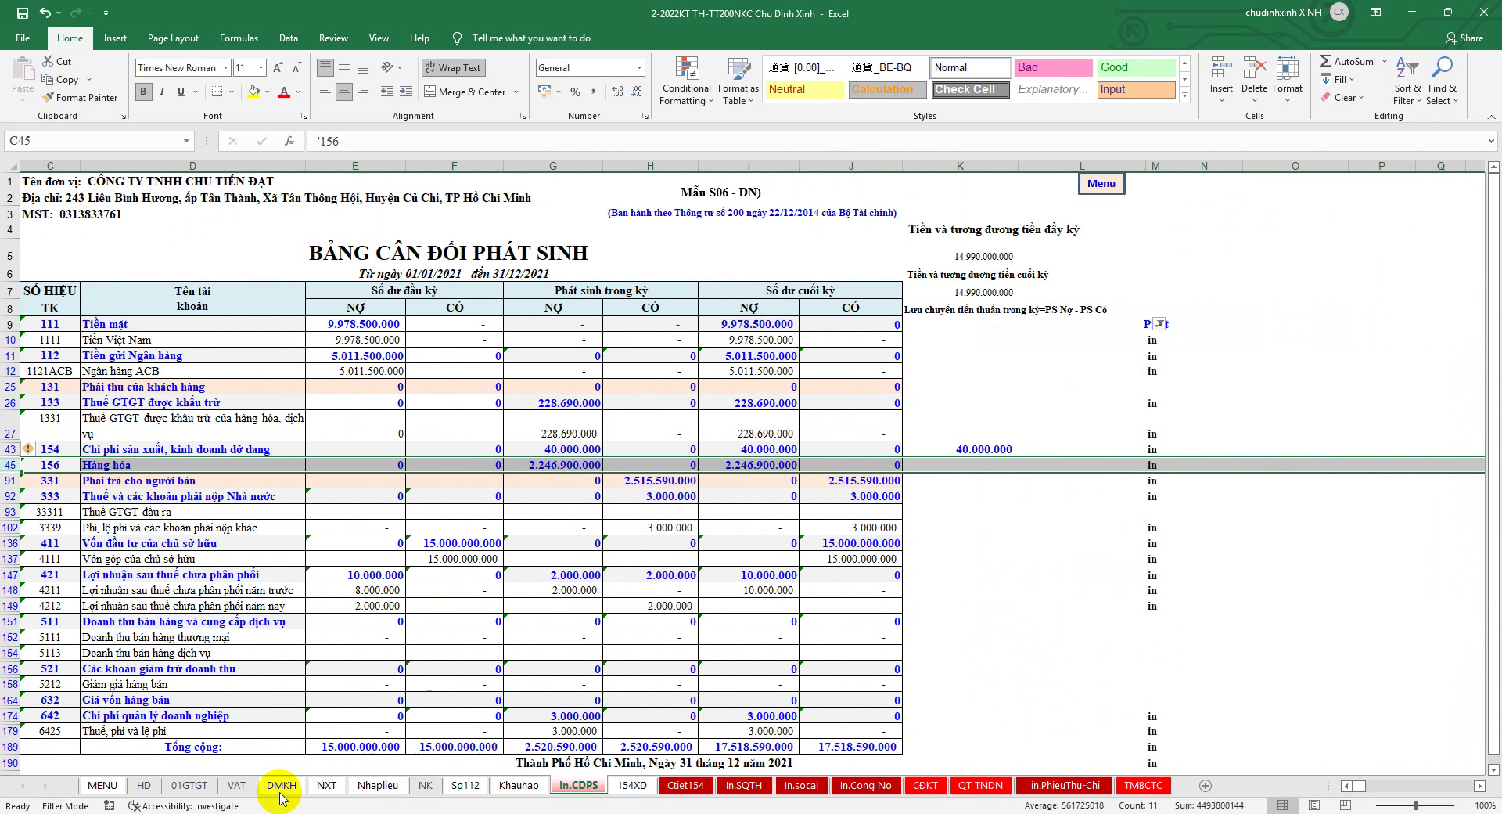
left_click(327, 785)
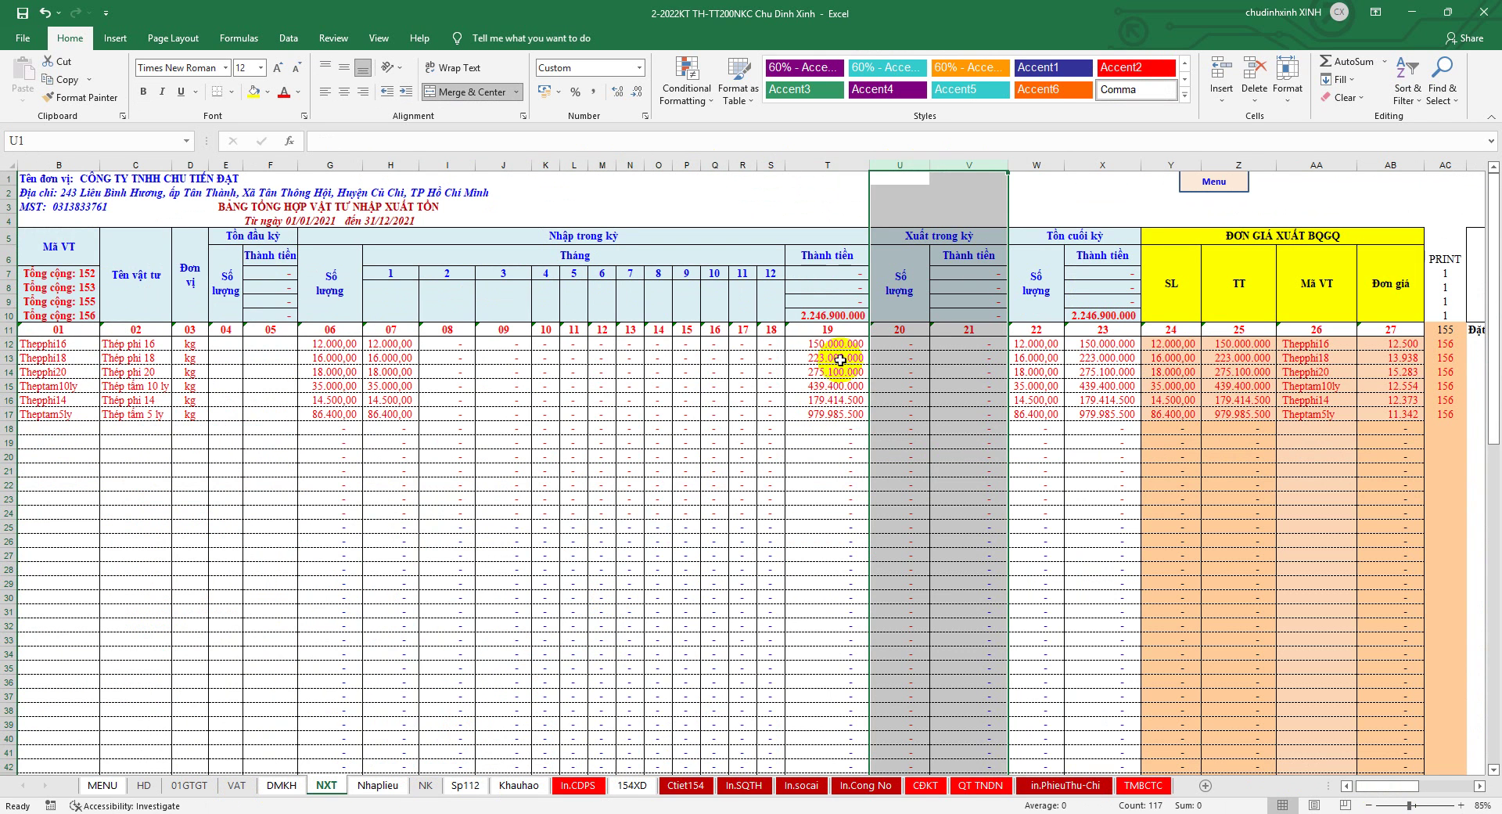
left_click(837, 323)
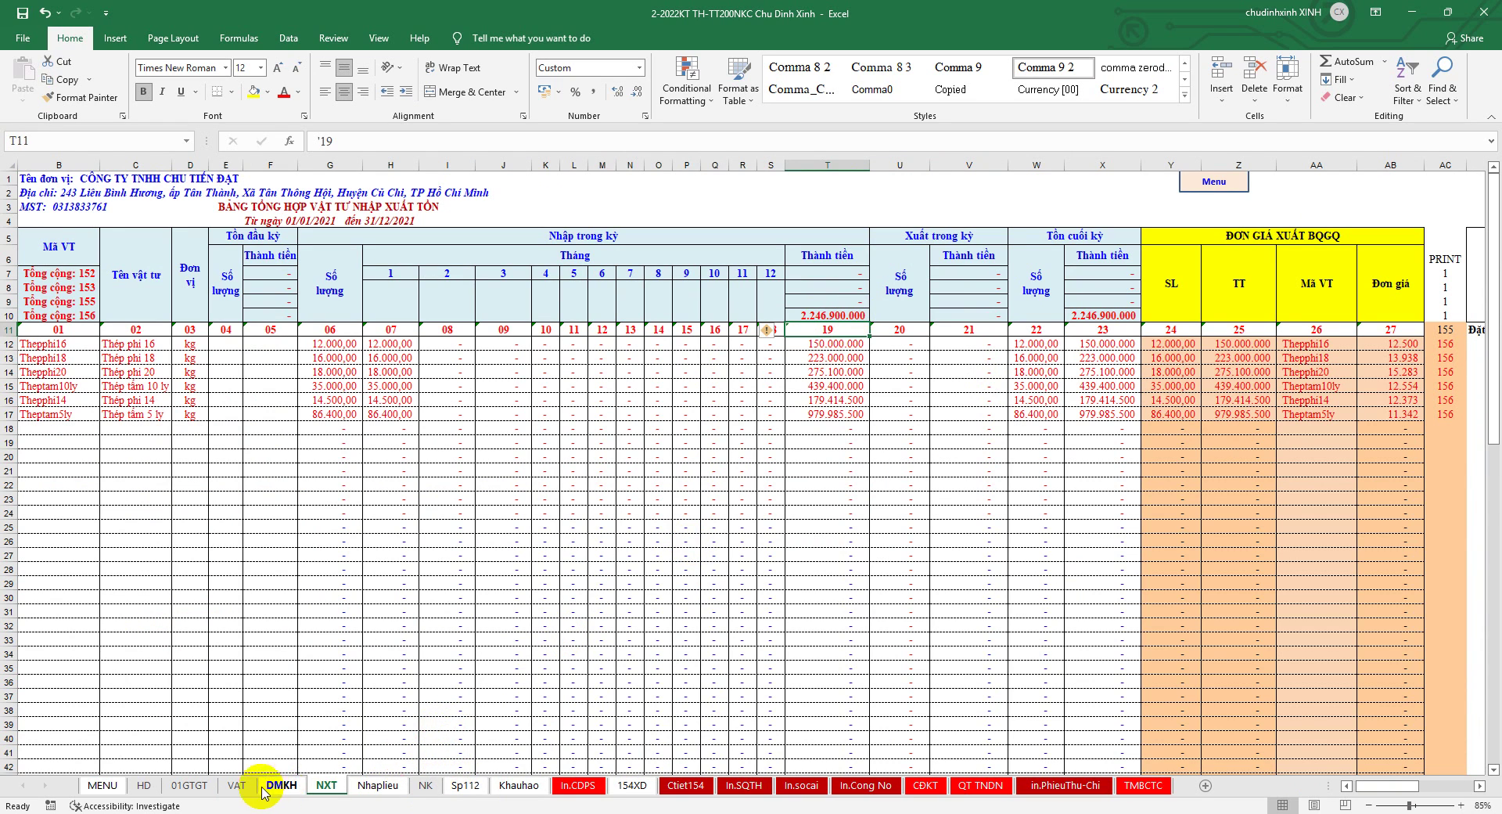
left_click(237, 785)
mouse_move(950, 461)
left_mouse_down()
mouse_move(1354, 508)
mouse_move(1421, 611)
left_mouse_up()
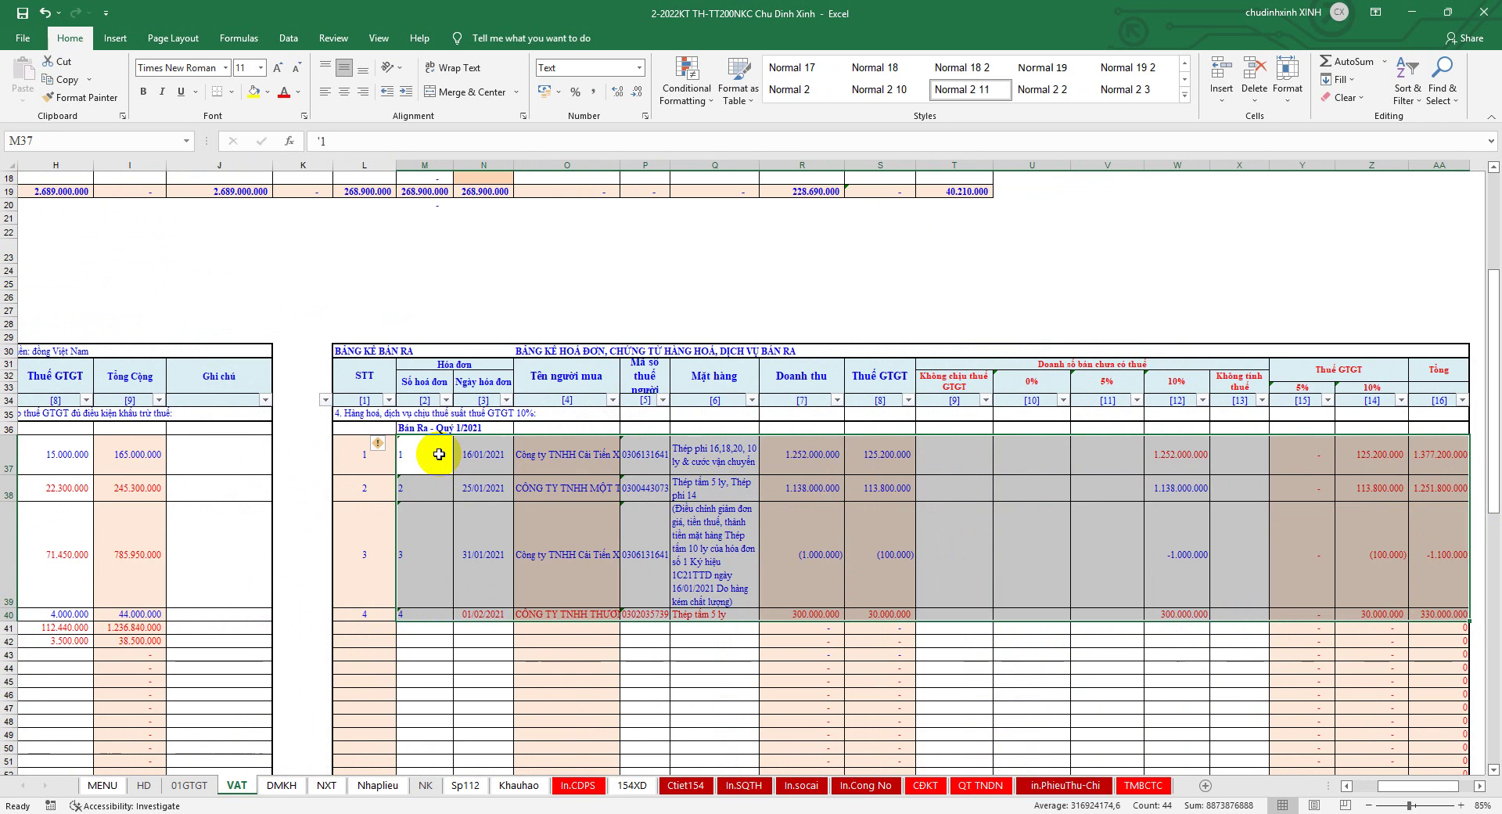
key("alt+Tab")
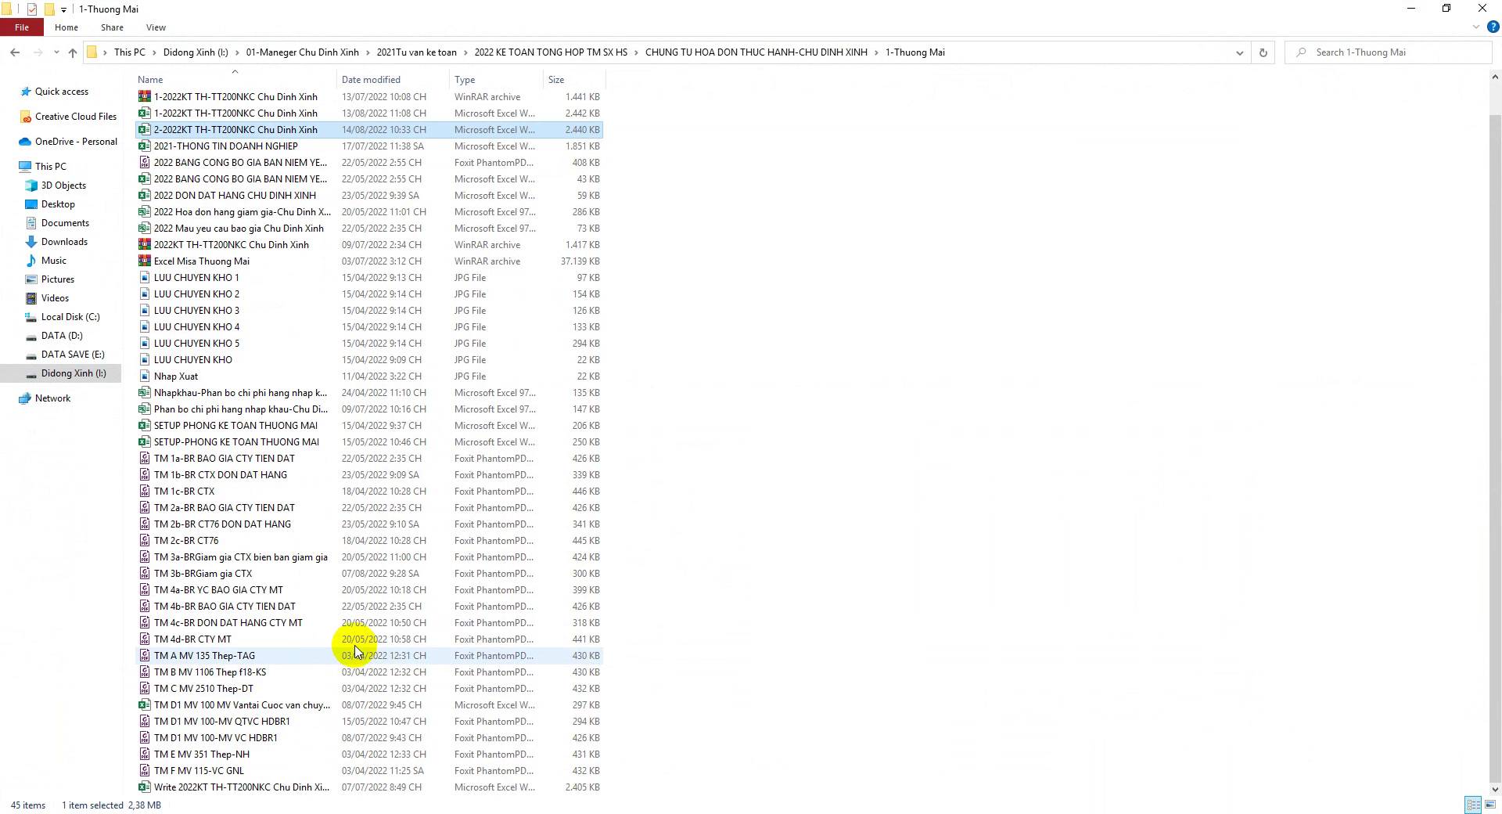
Open invoices TM 1c, TM 2c, TM 3b and TM 4d in Foxit beside the file list, then return to Excel
left_click(205, 491)
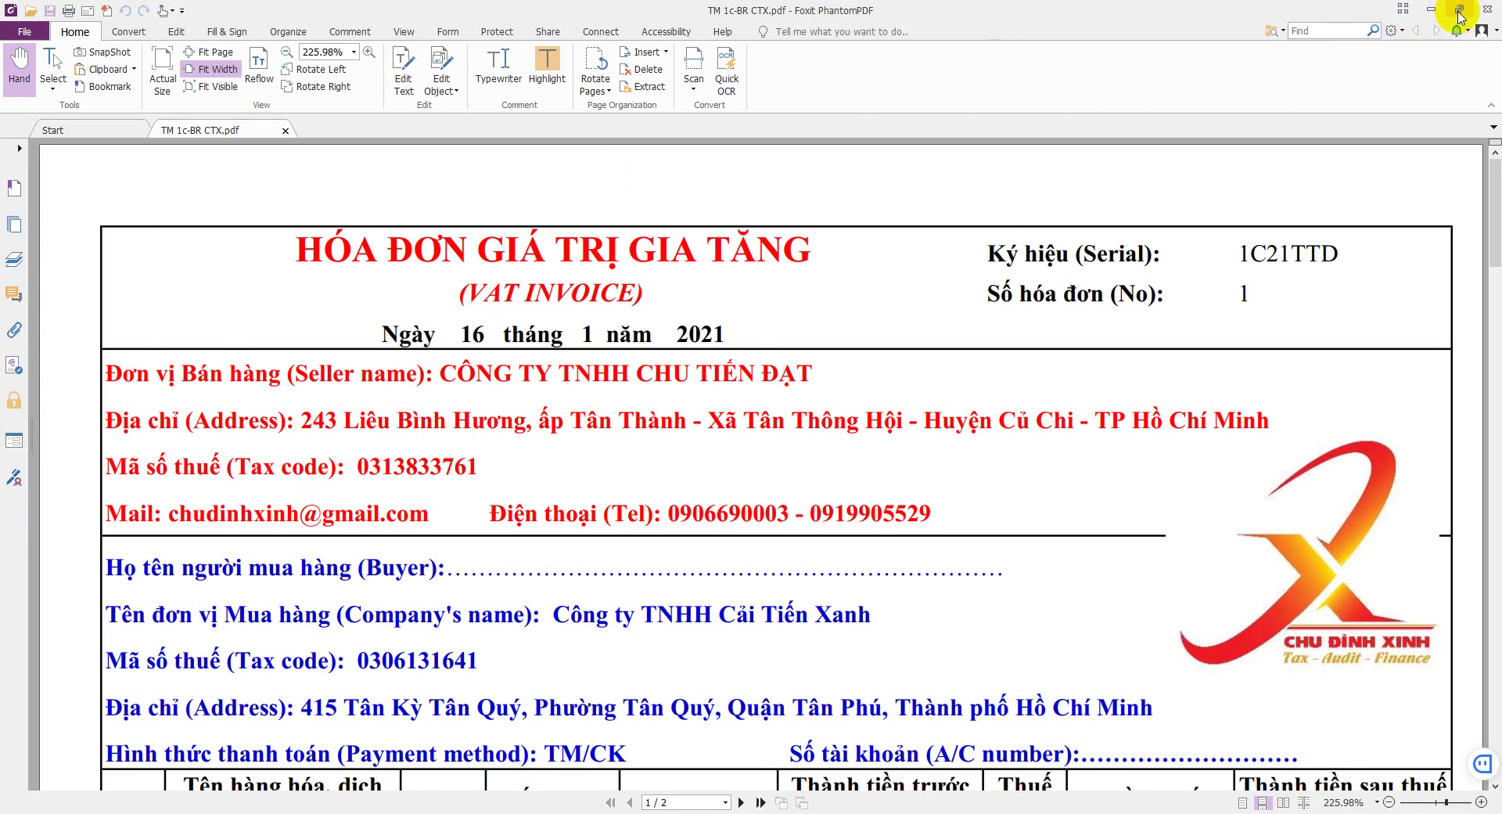
left_click(1458, 11)
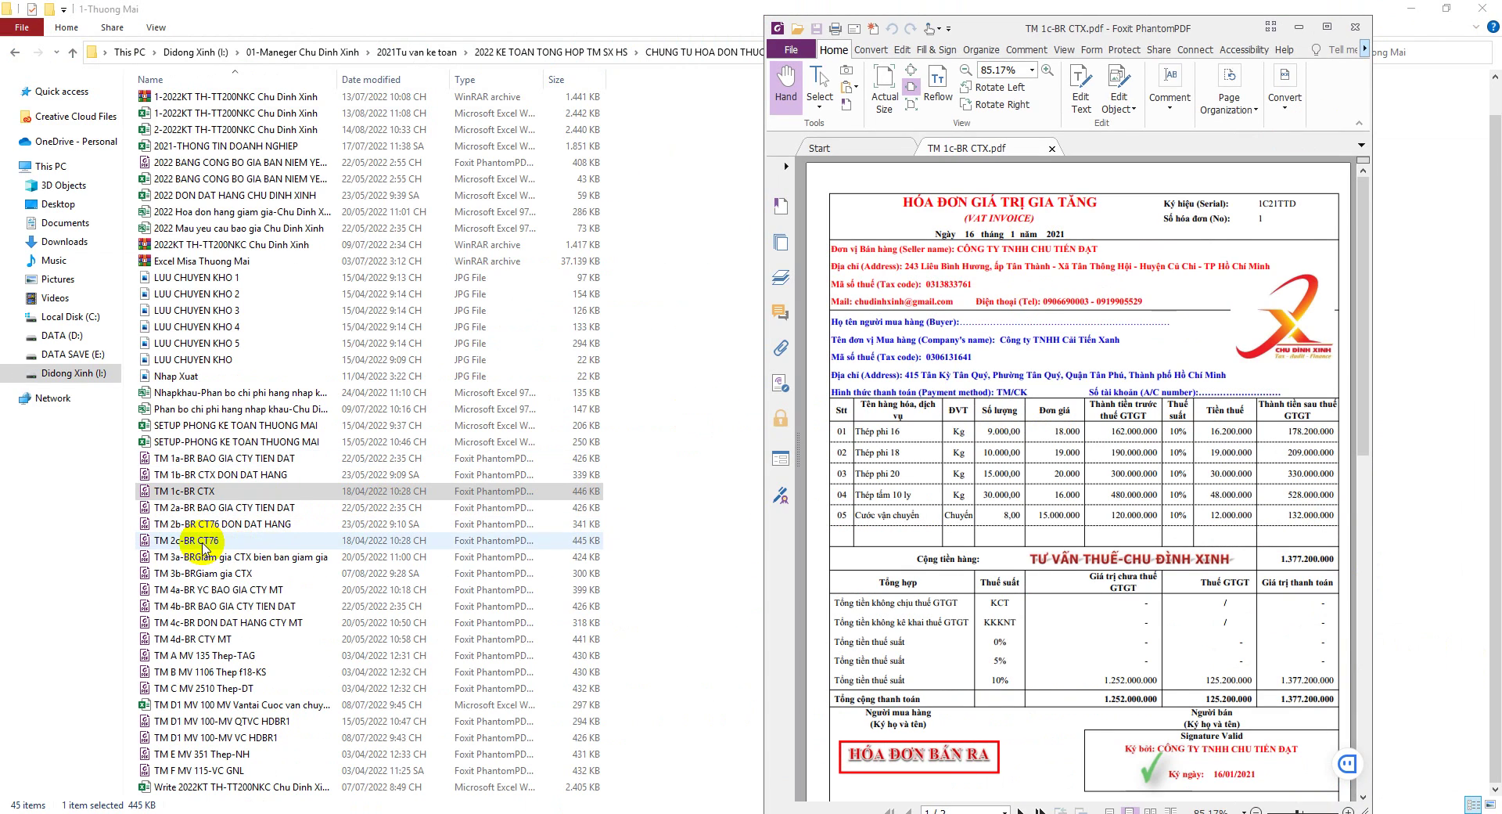
double_click(202, 540)
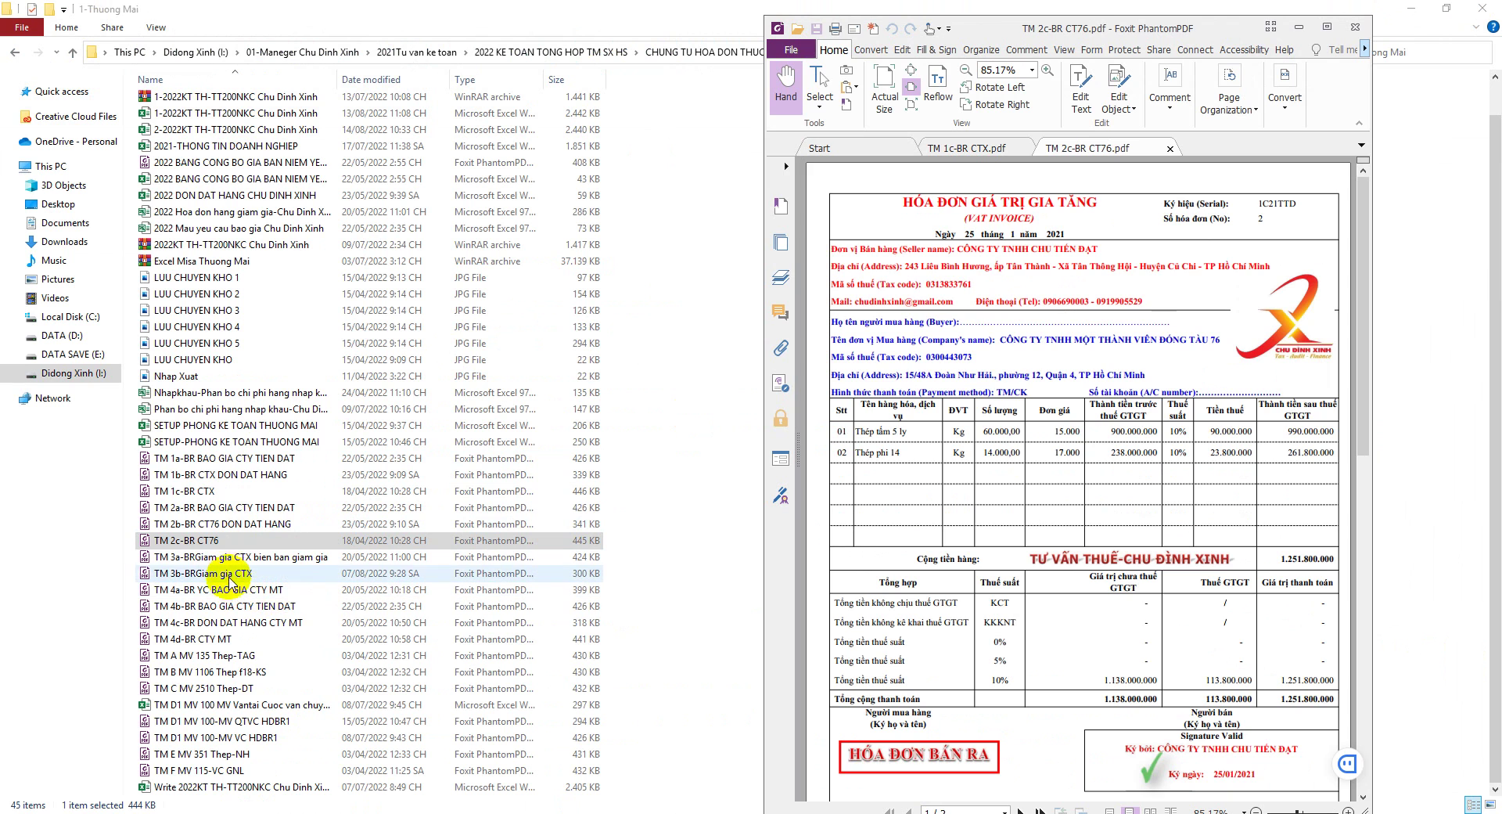
left_click(229, 579)
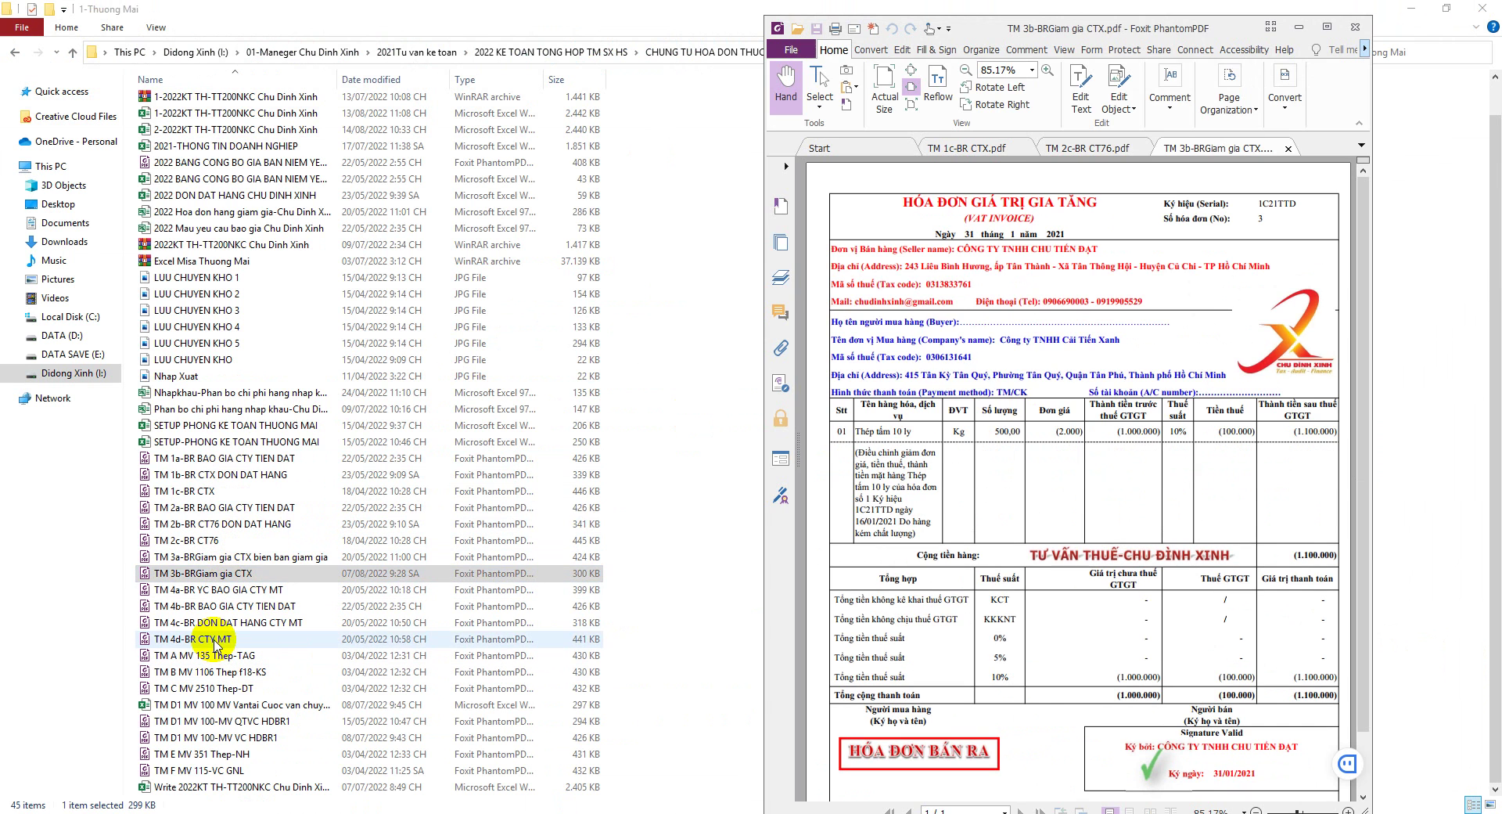
double_click(202, 638)
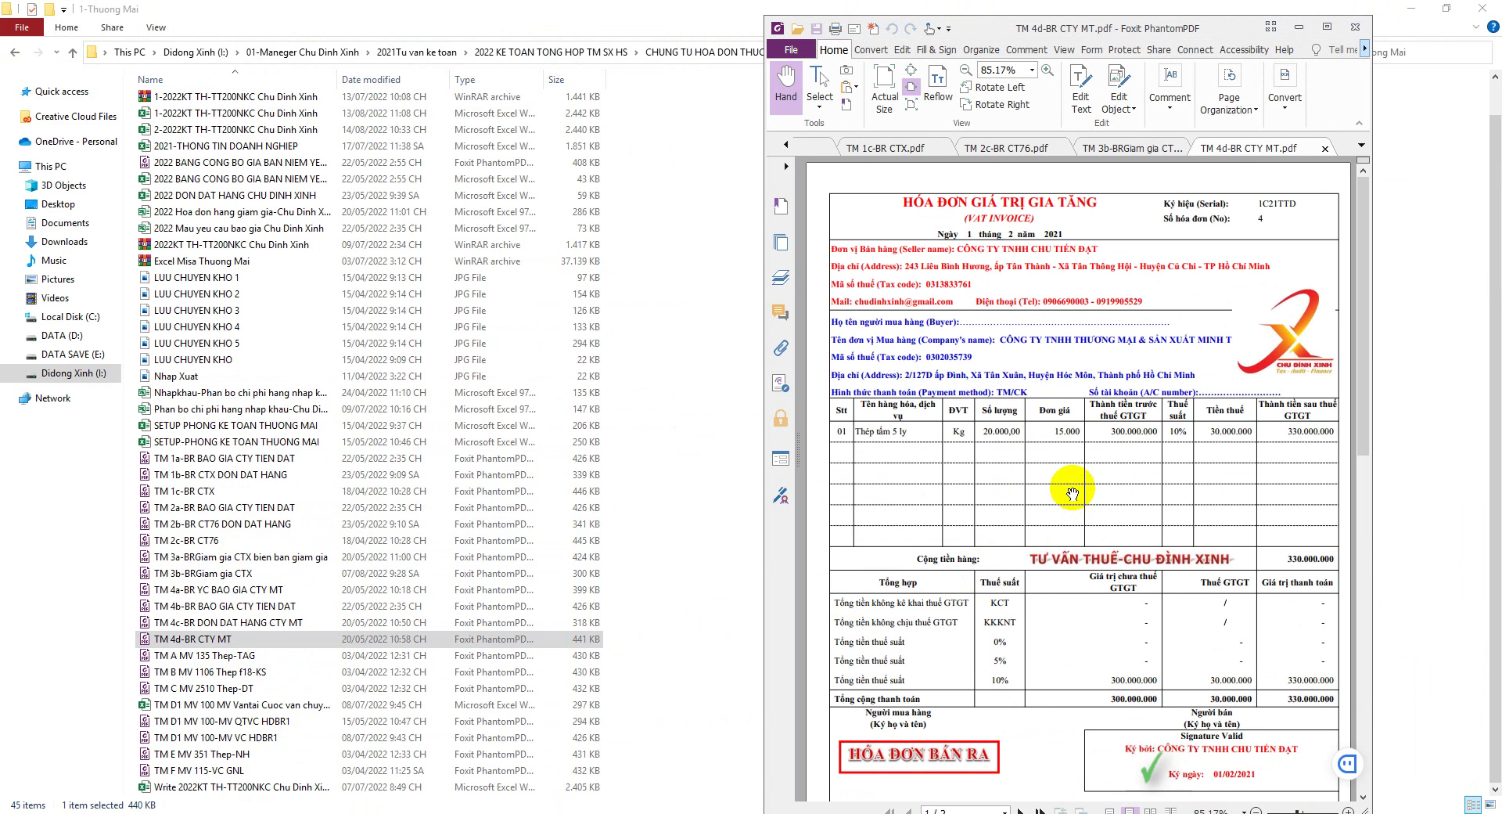
left_click(900, 148)
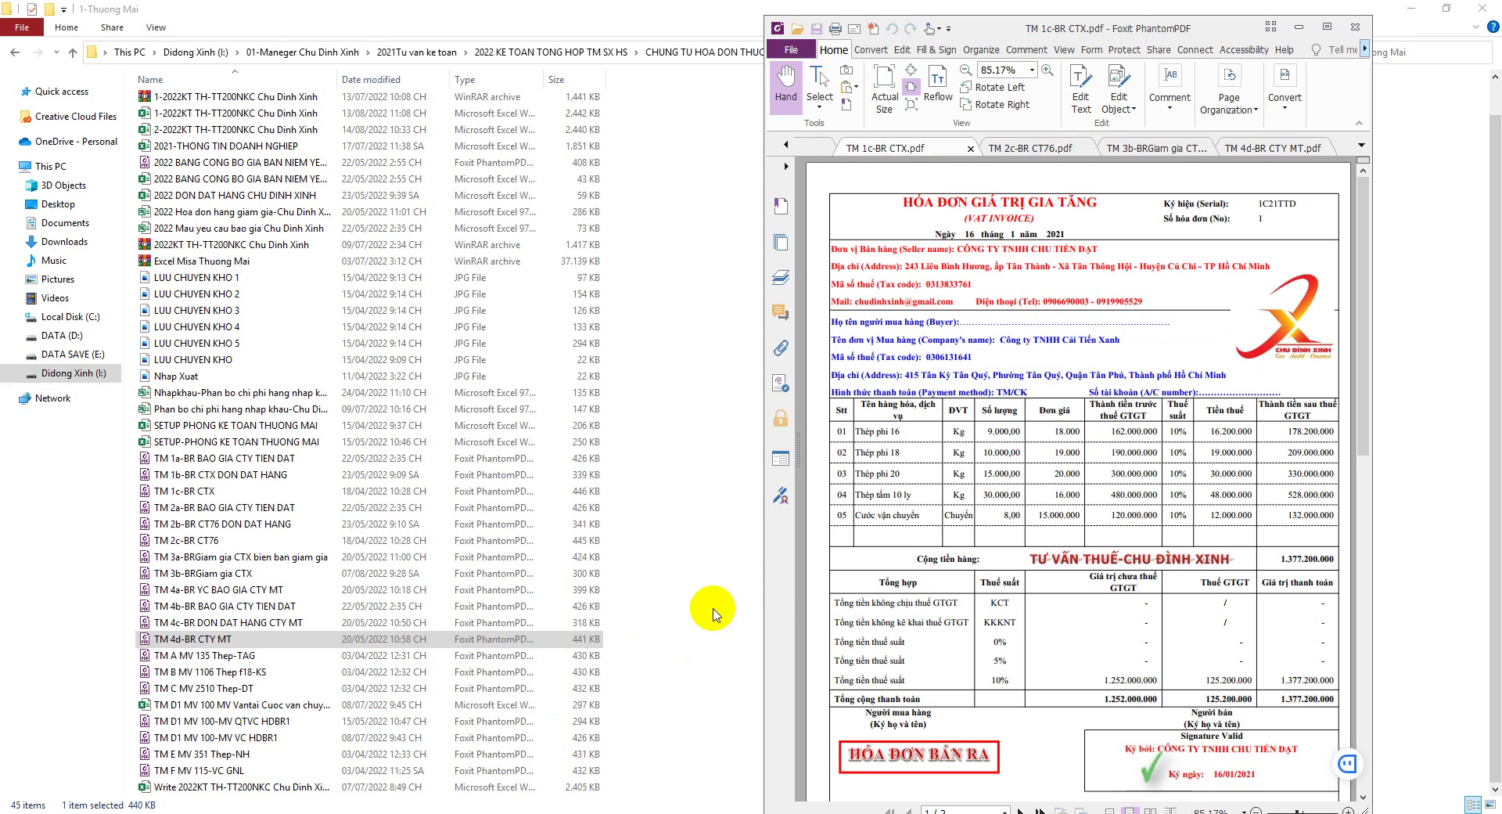
left_click(259, 813)
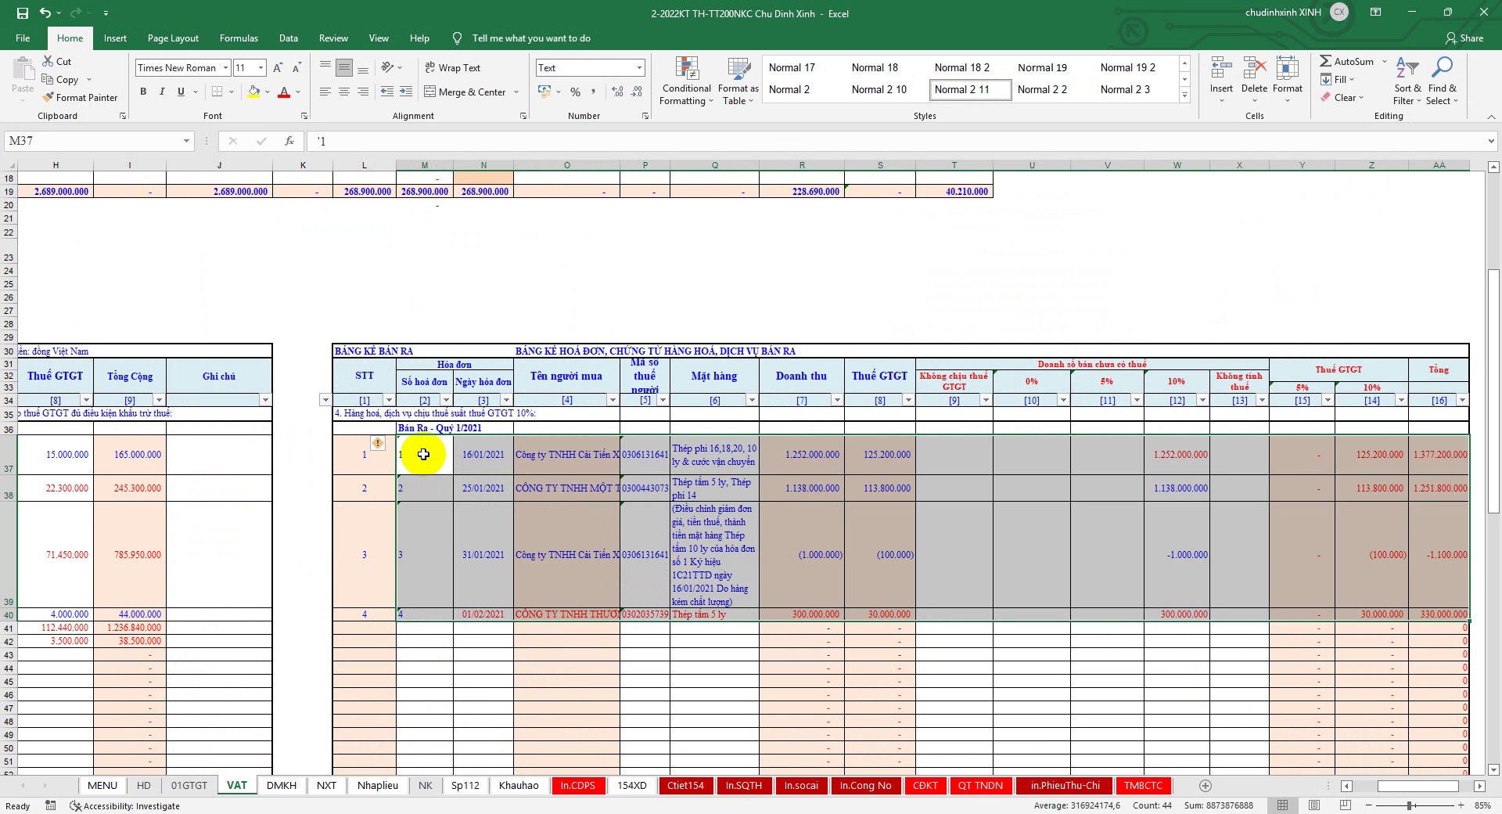
Locate empty journal rows 35–41 on Nhaplieu and compare them with the VAT sheet
left_click(378, 784)
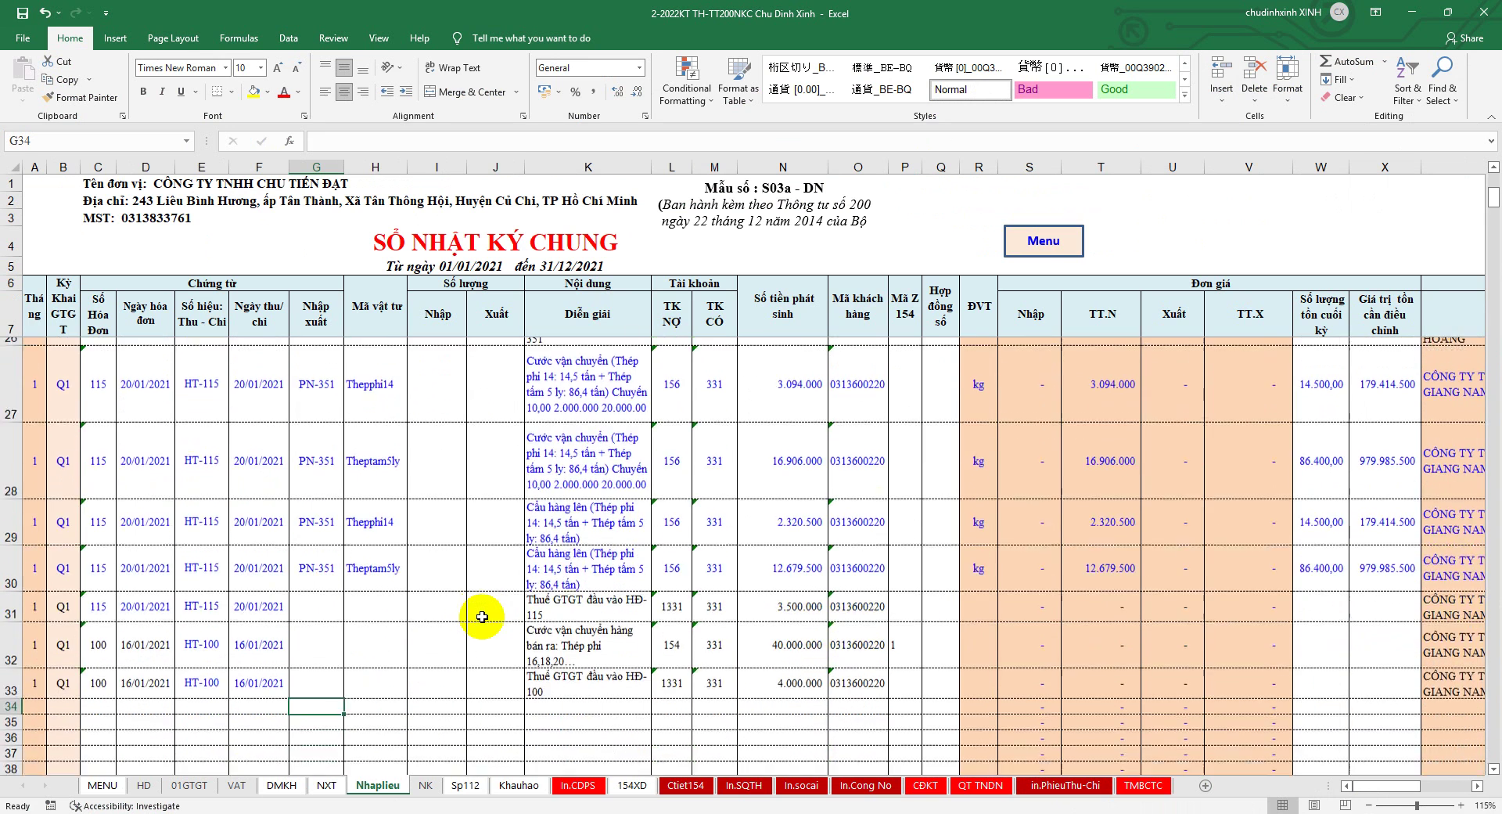
scroll(482, 616, "down", 2)
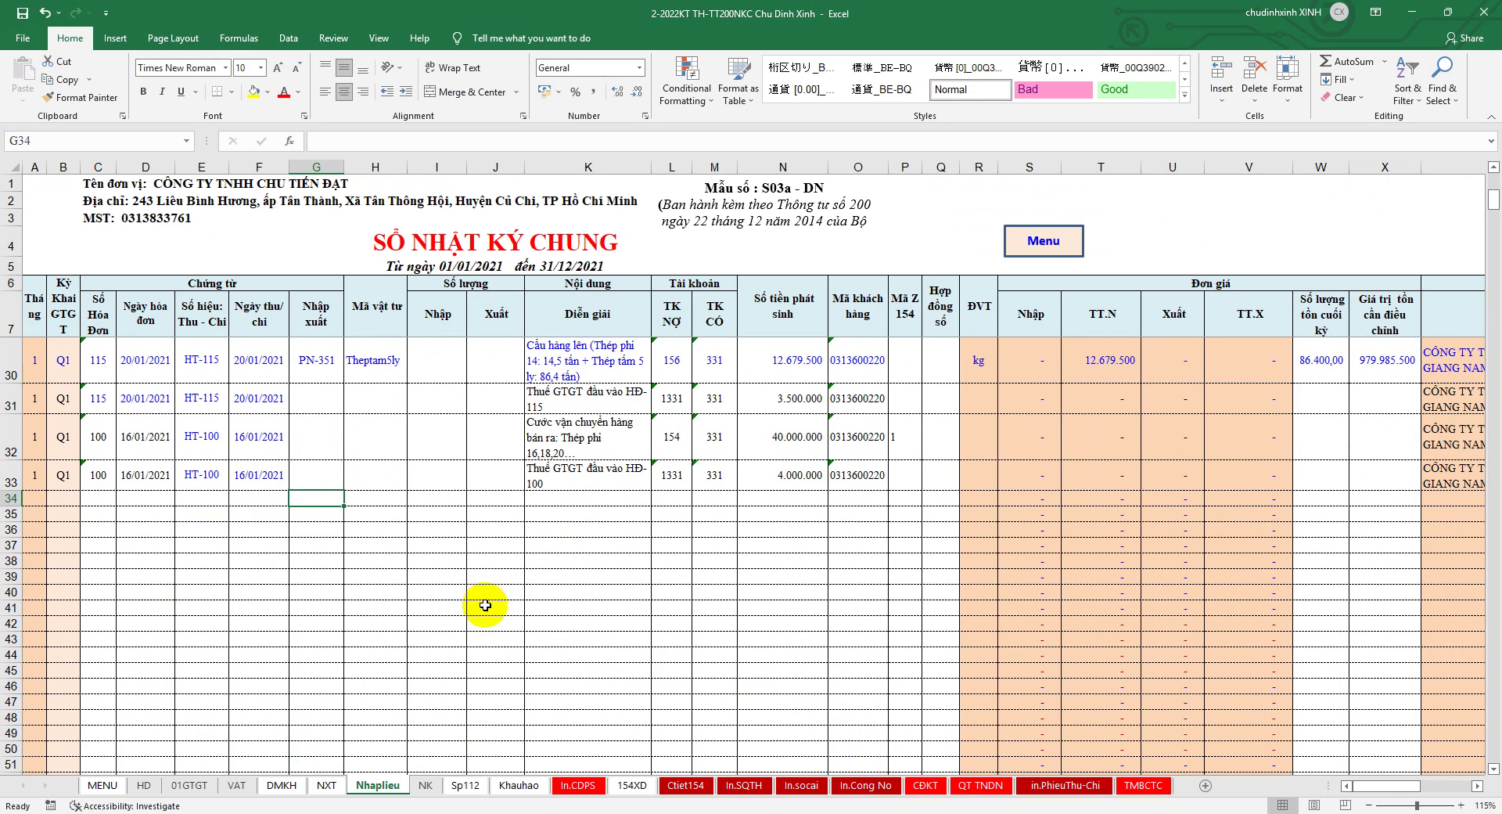
left_click(9, 512)
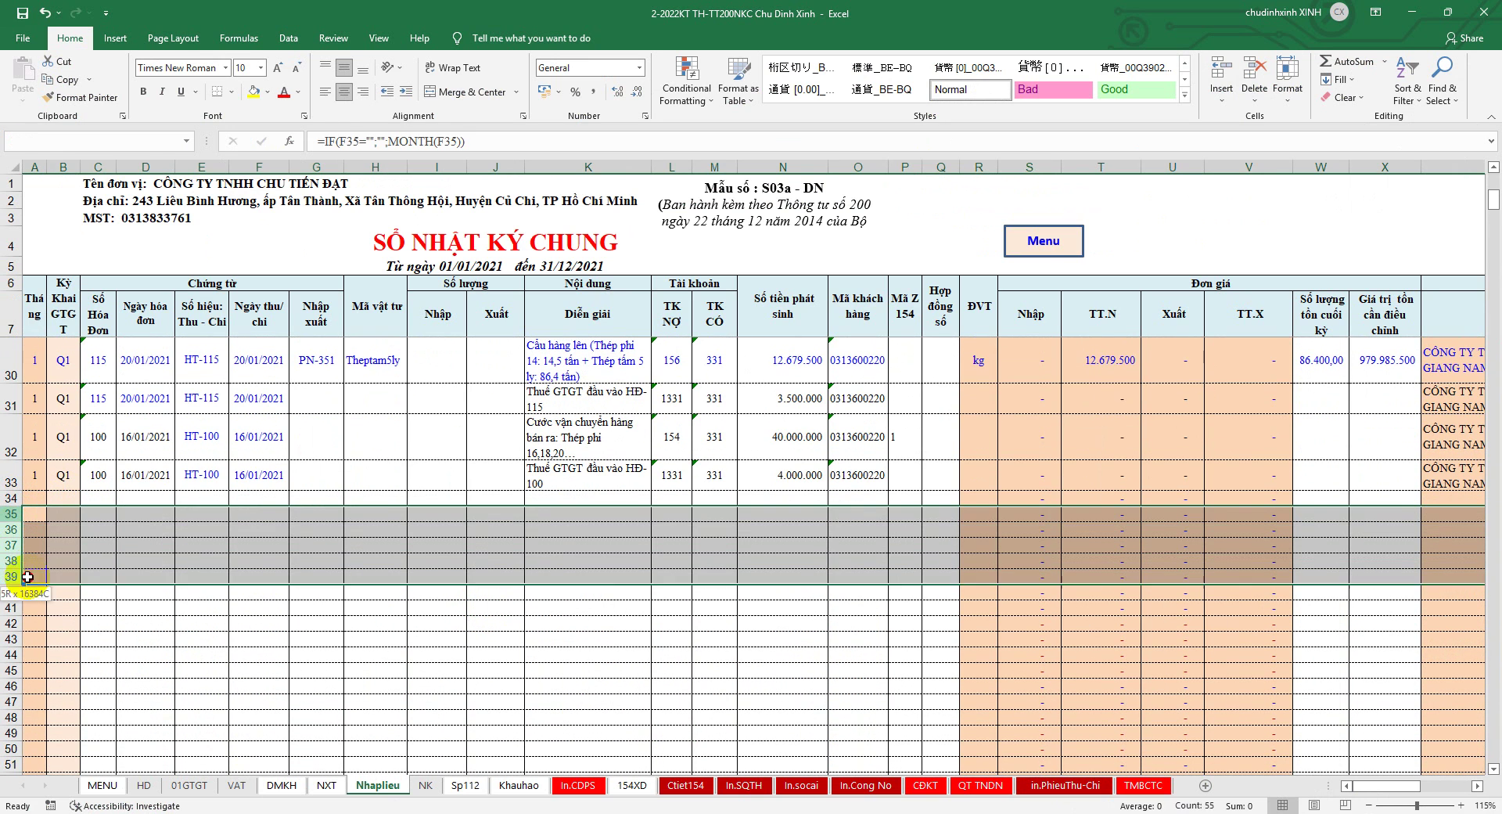
left_click_drag(9, 513, 38, 612)
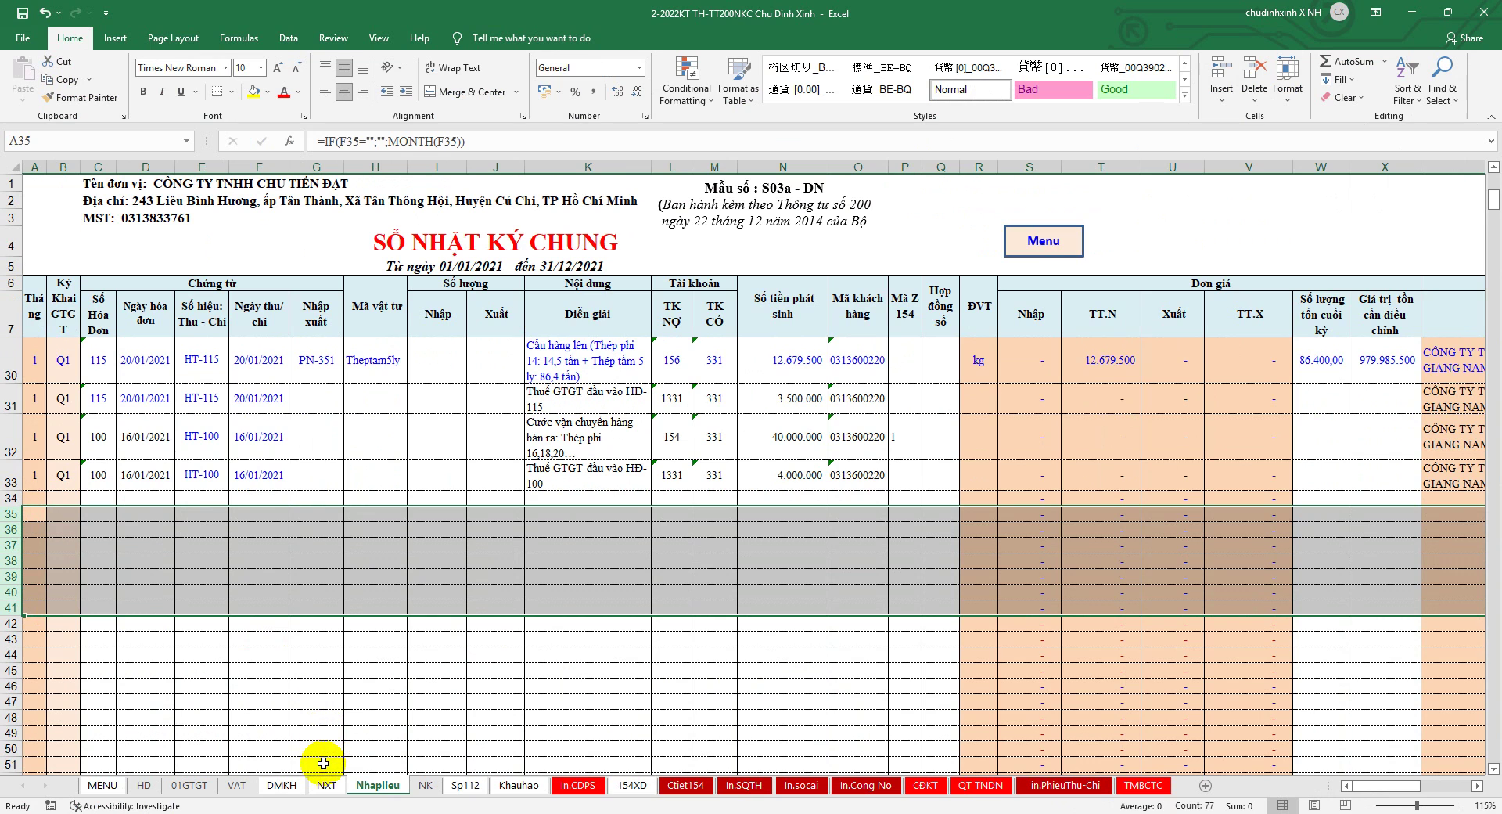
left_click(237, 785)
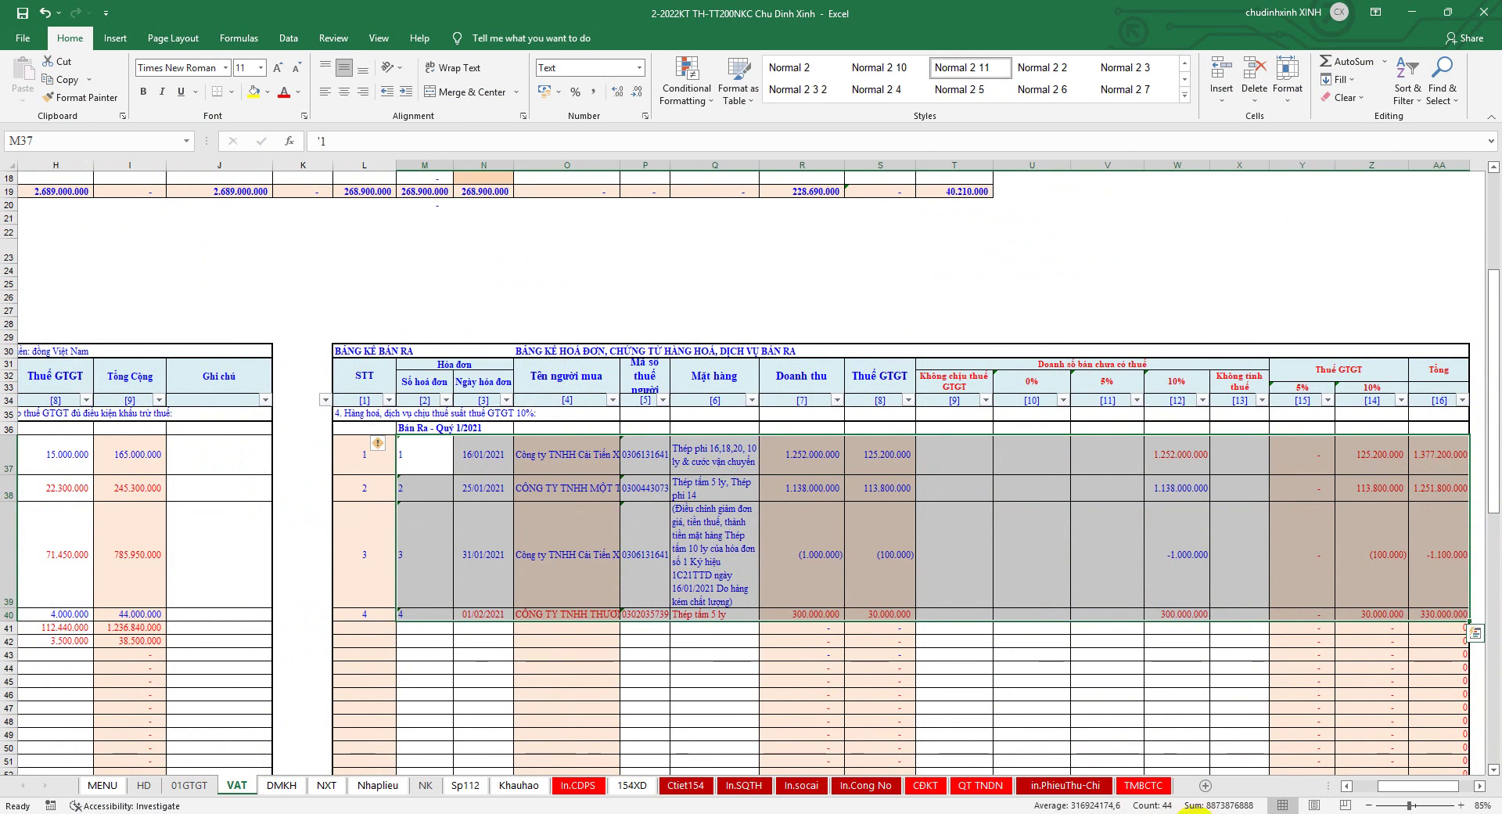
mouse_move(1383, 785)
left_mouse_down()
mouse_move(1418, 785)
mouse_move(1393, 785)
left_mouse_up()
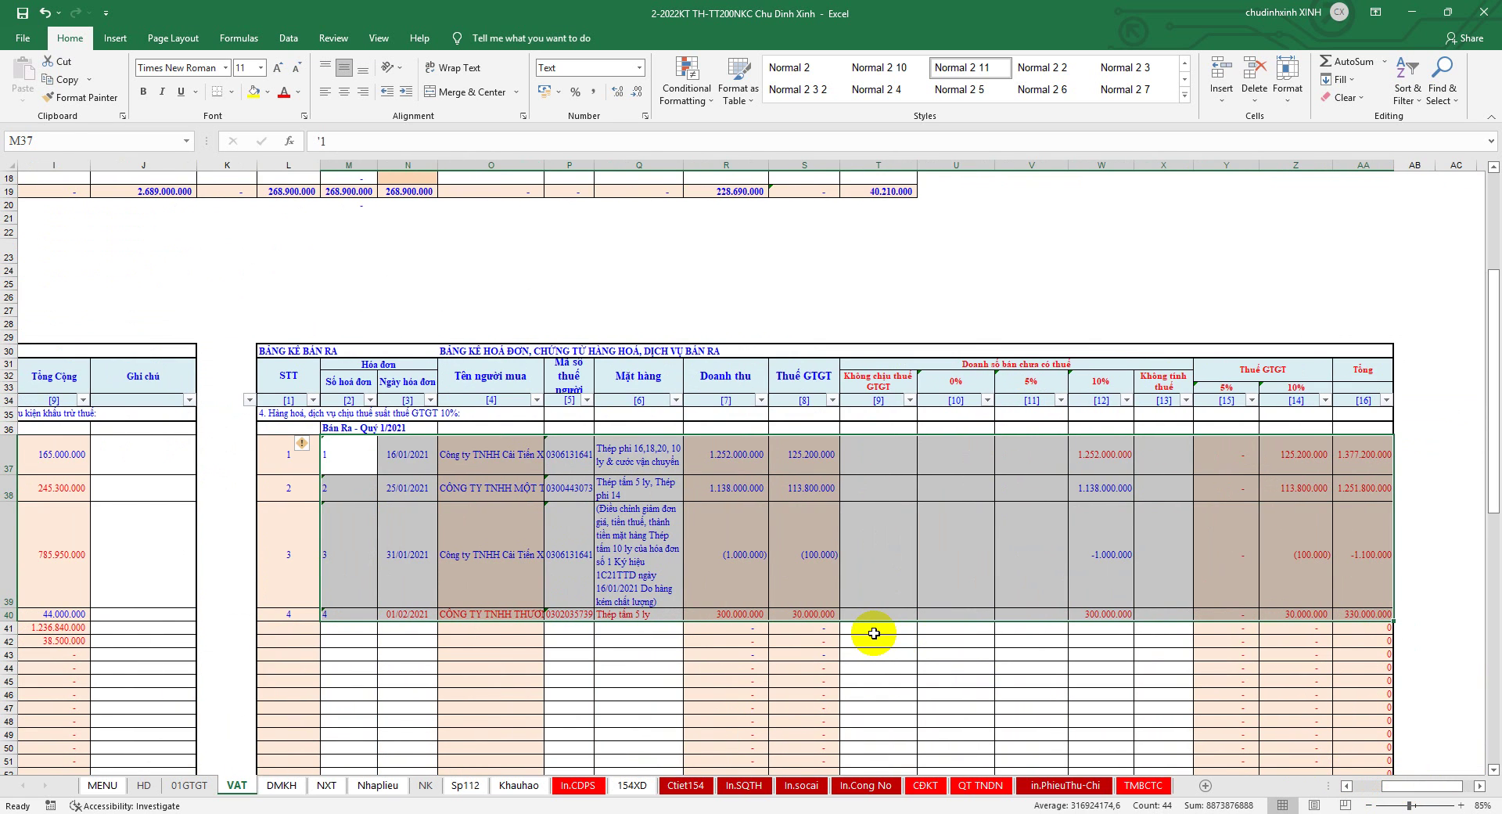
left_click(378, 785)
left_click(237, 785)
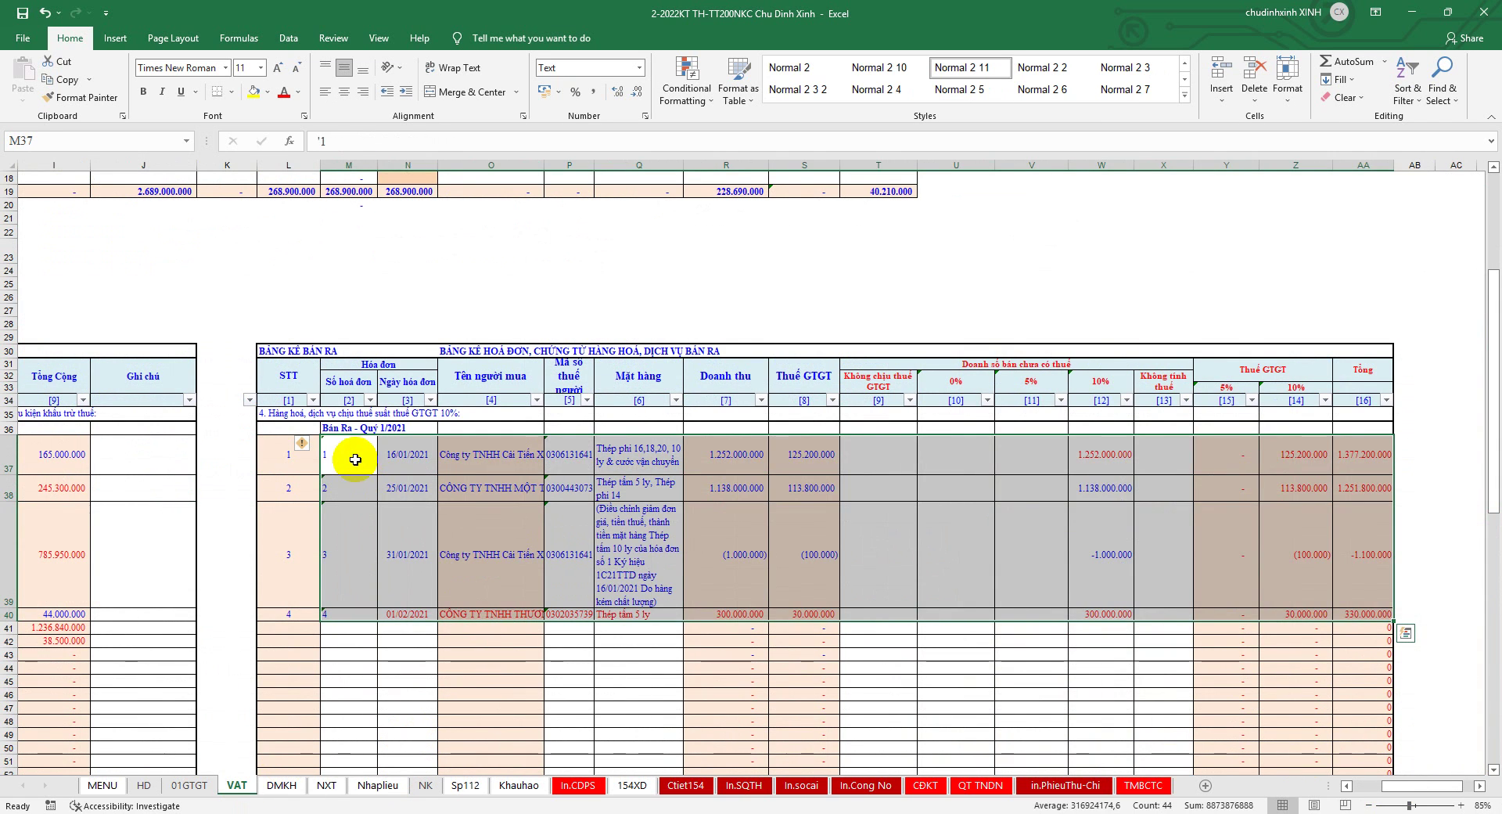
Copy the four sales invoice rows M37:S40 from the VAT sales listing
left_click_drag(355, 459, 690, 507)
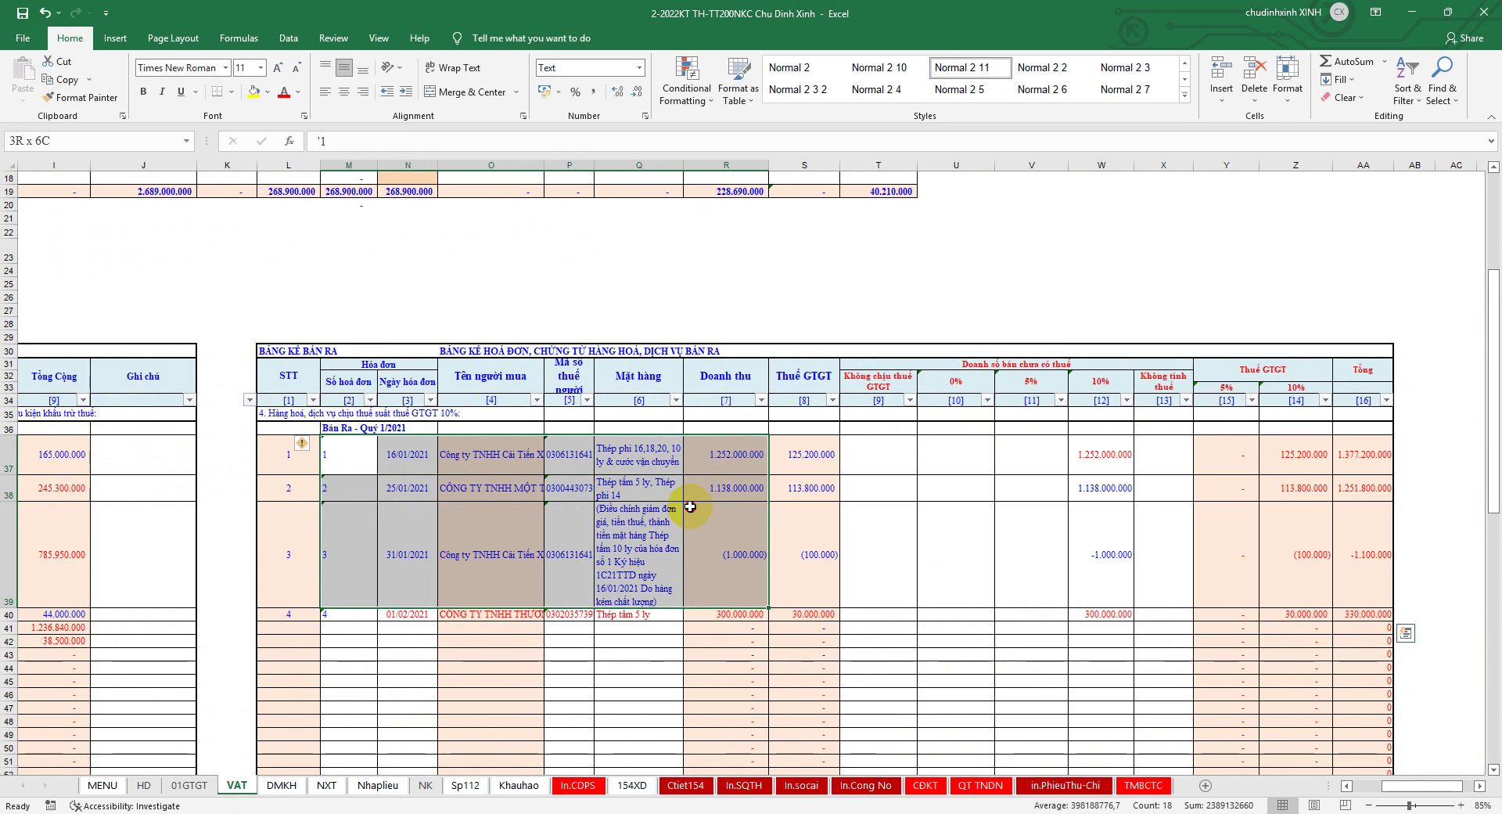
left_click_drag(772, 525, 795, 613)
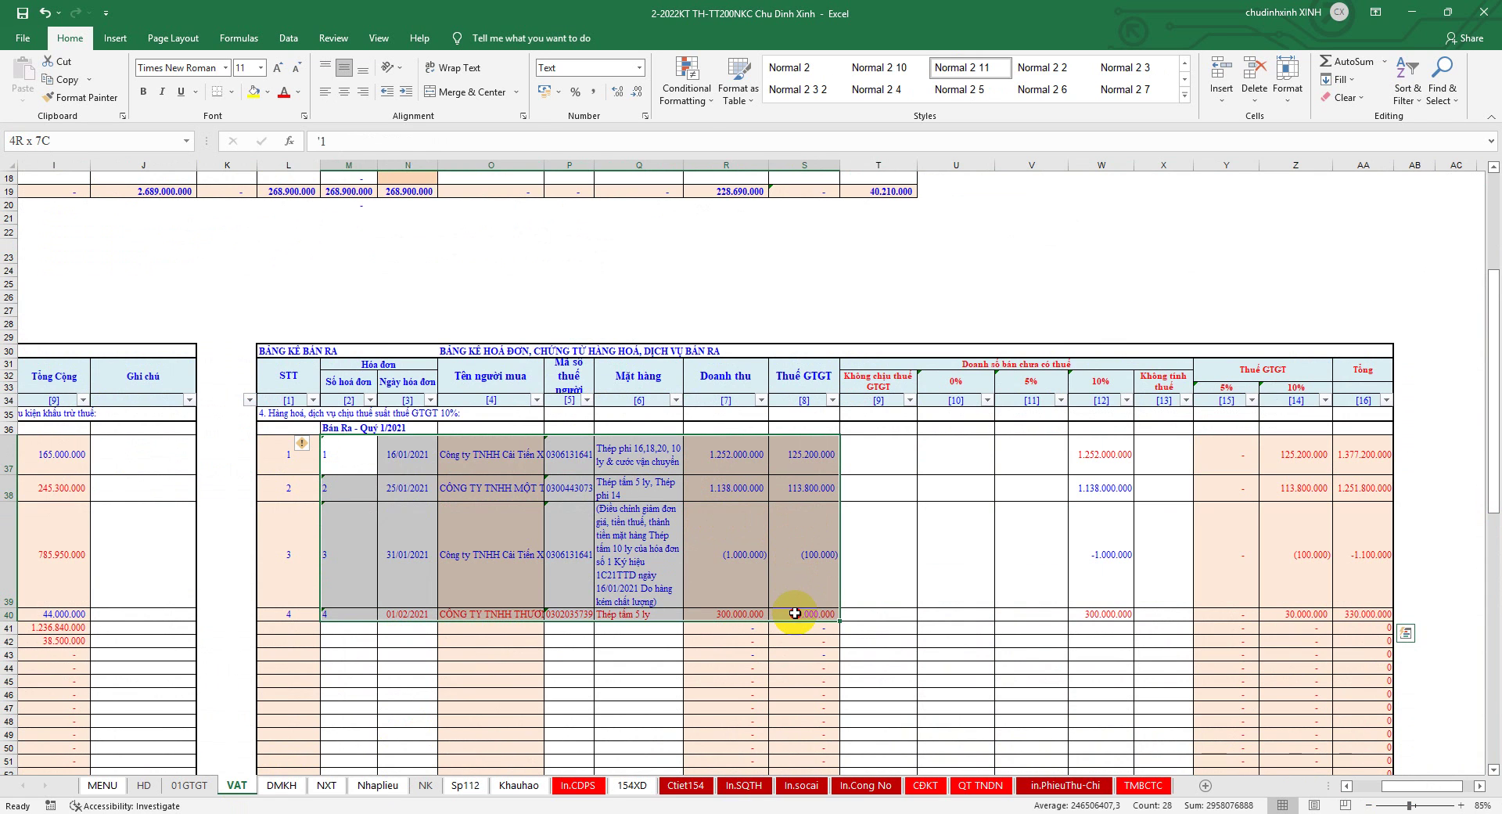
right_click(535, 468)
left_click(579, 118)
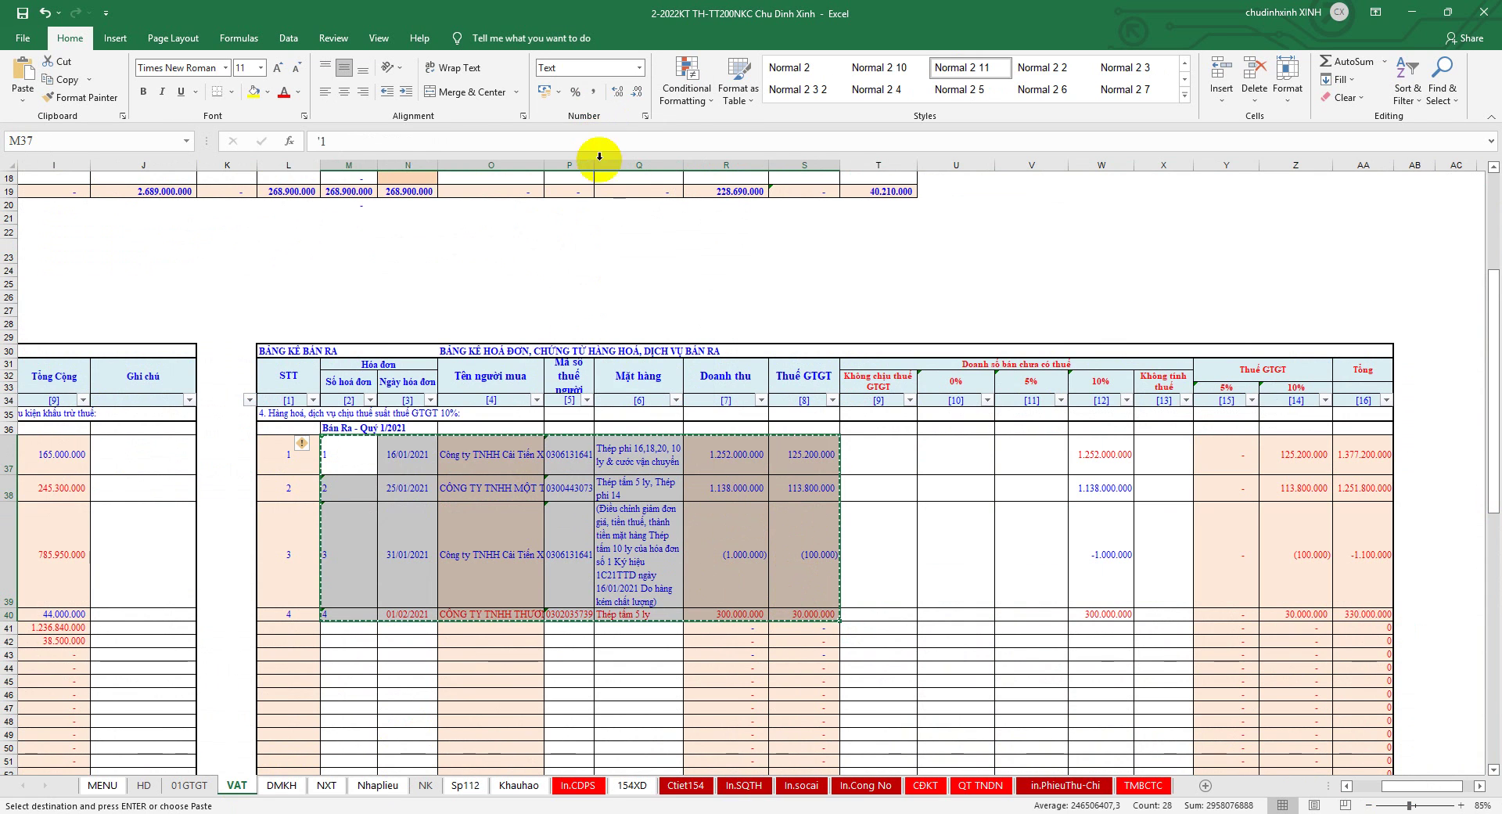
Insert a blank worksheet, Sheet1, and place it after the VAT sheet
right_click(243, 794)
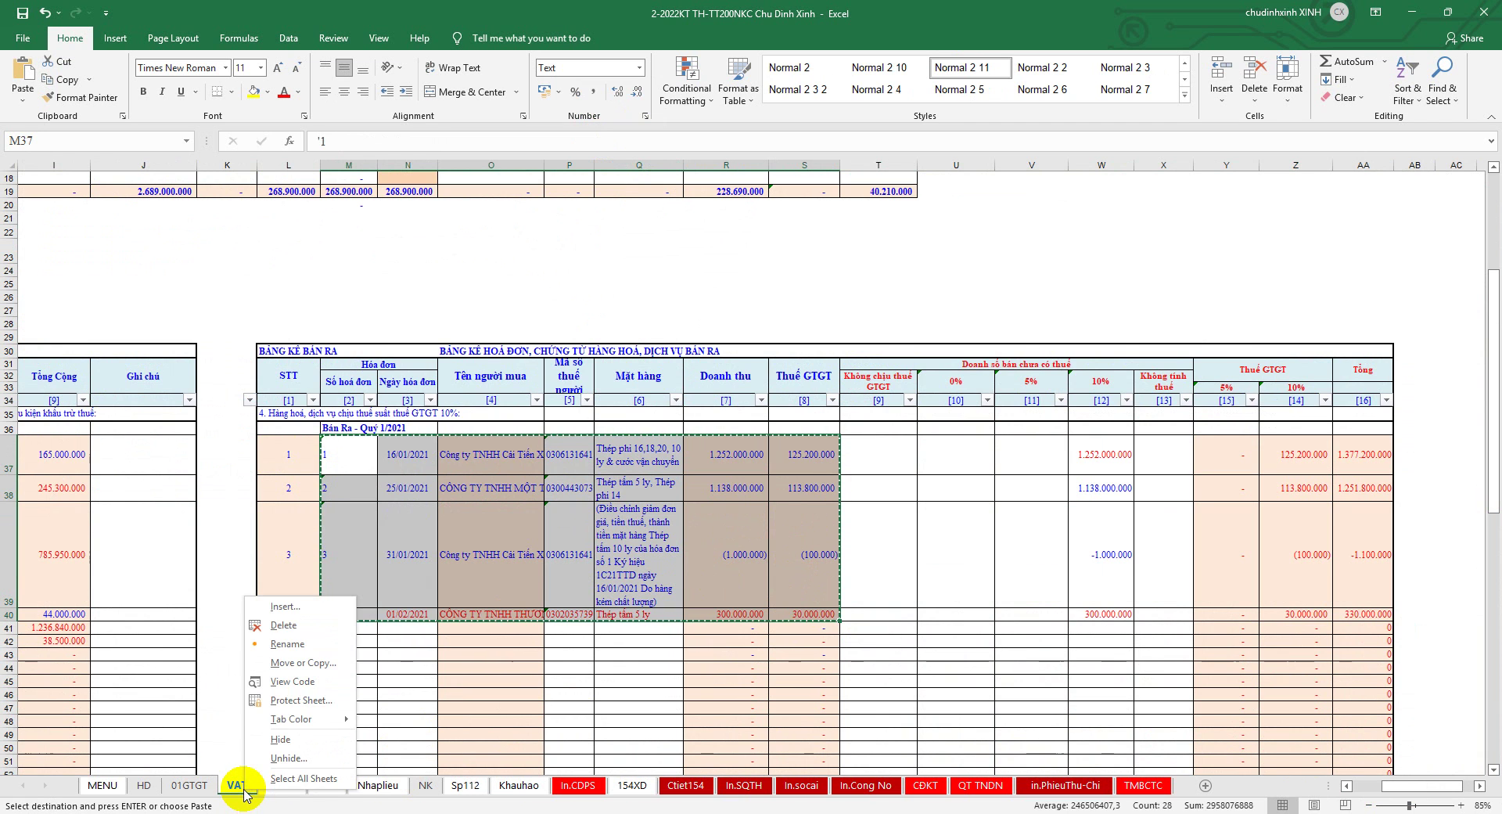
left_click(283, 611)
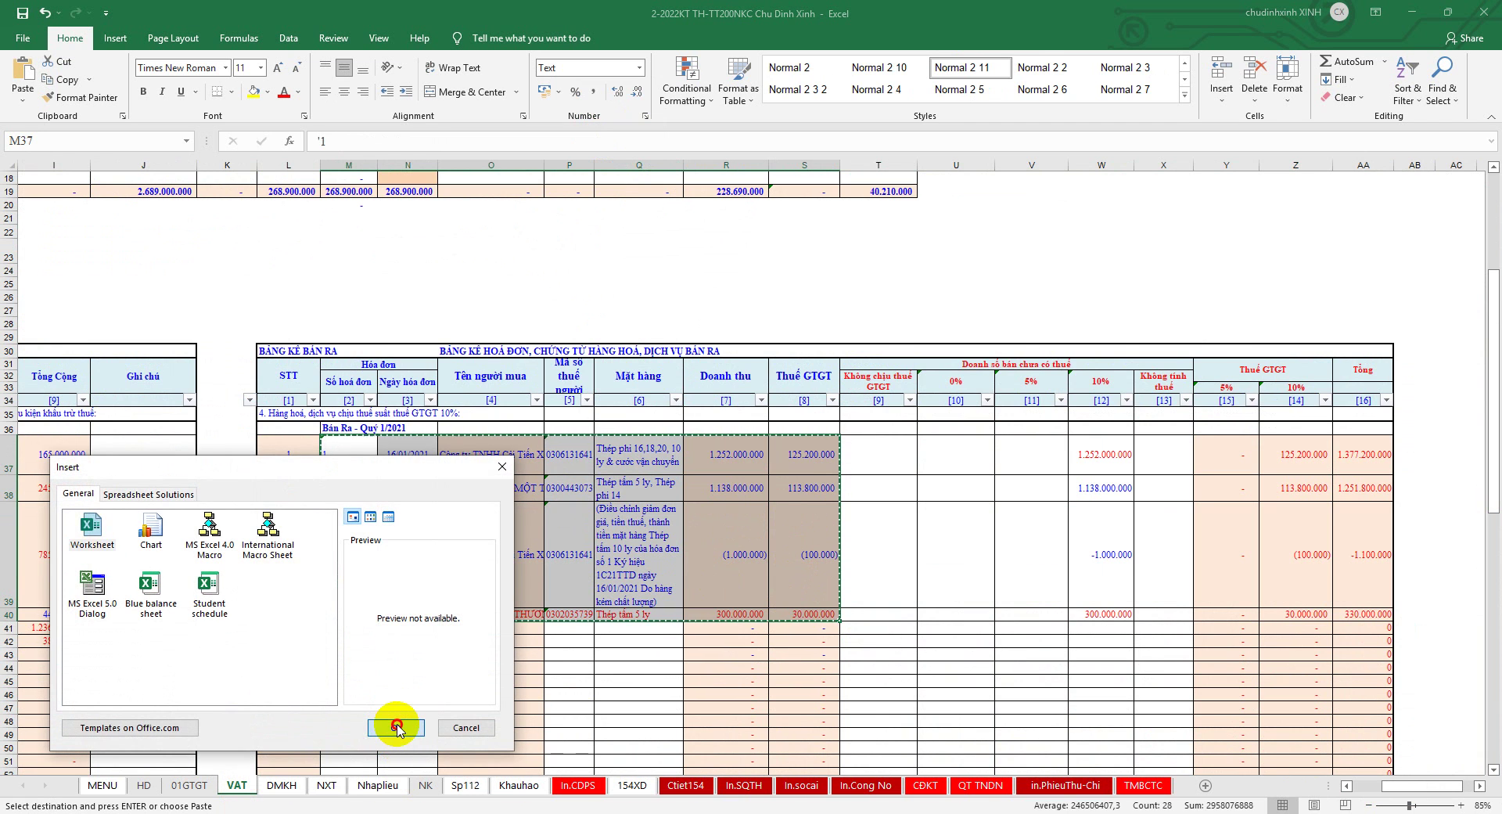
left_click(396, 724)
left_click_drag(242, 785, 310, 786)
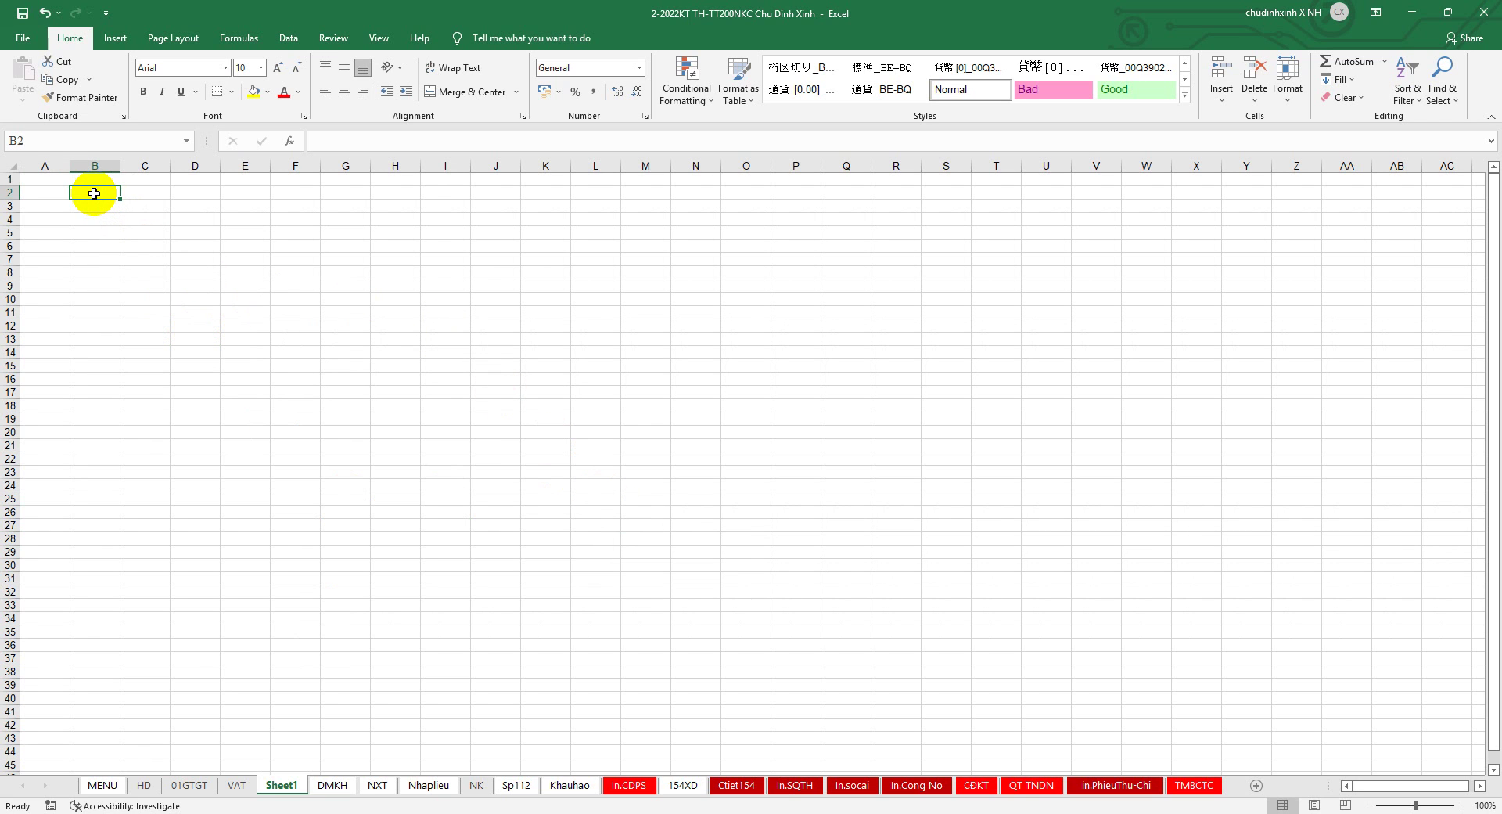
right_click(47, 180)
key("Escape")
right_click(114, 185)
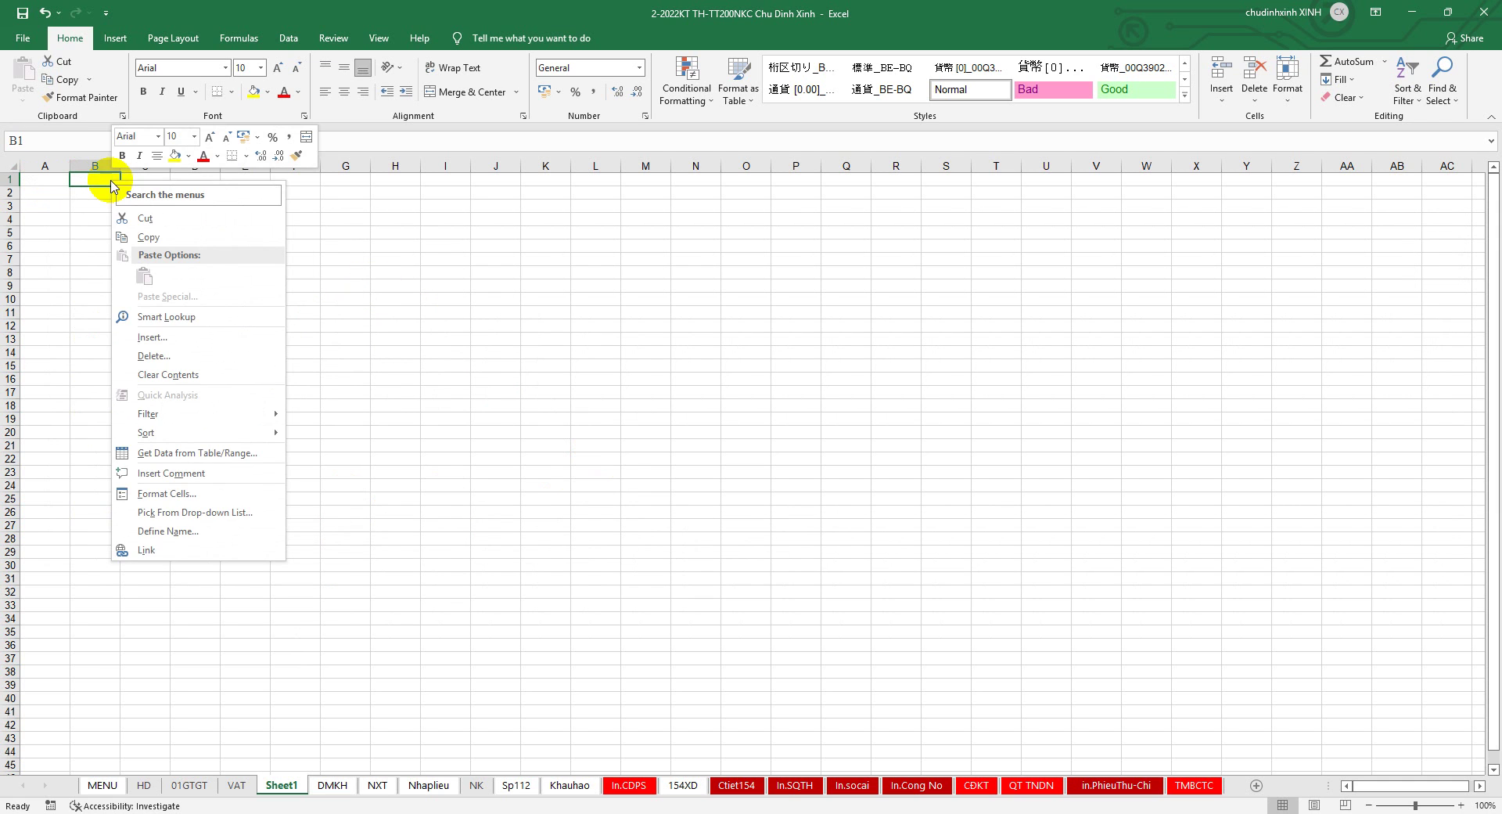
key("Escape")
right_click(107, 186)
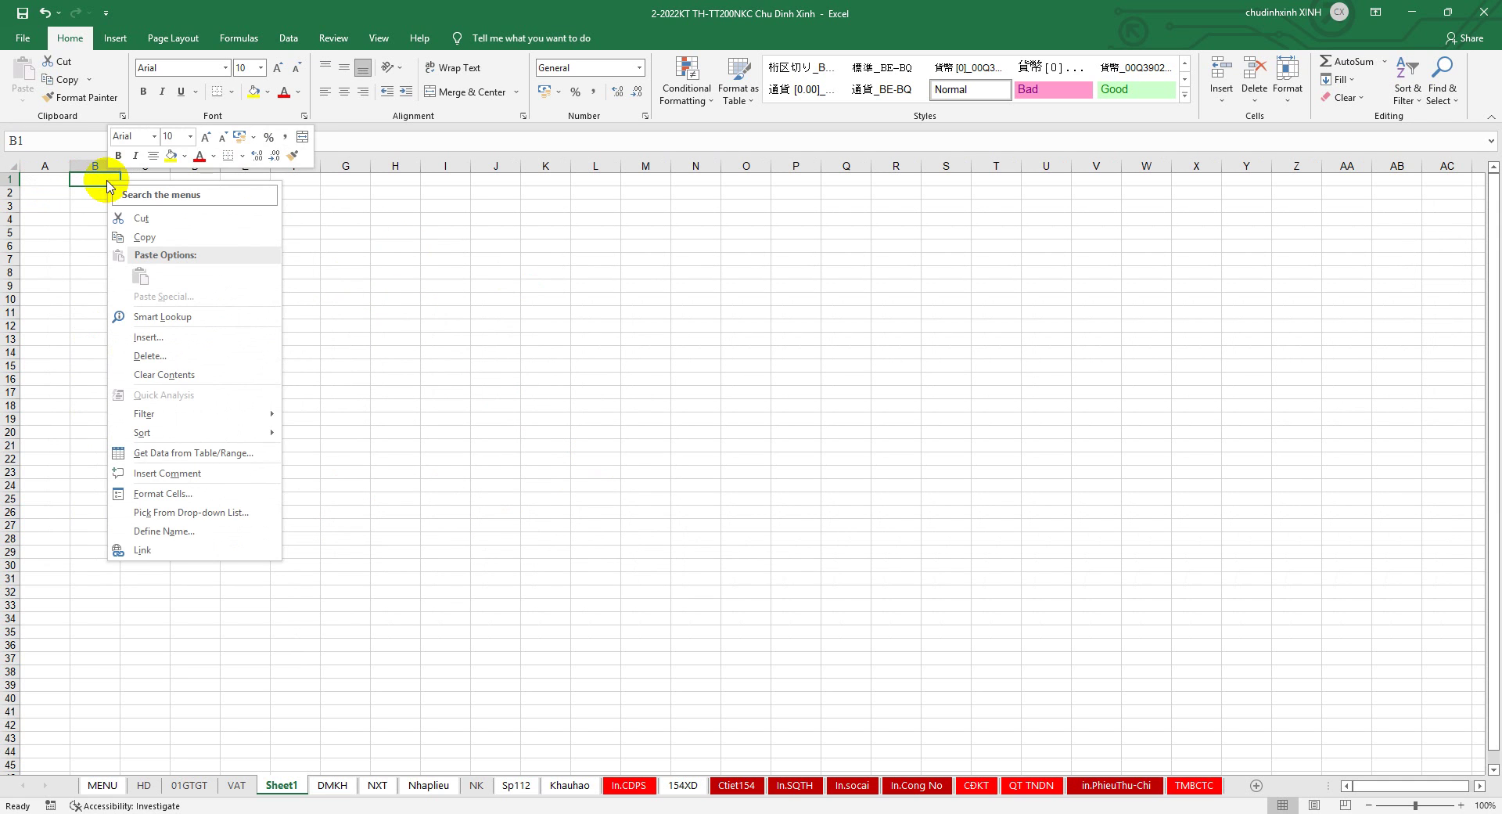
left_click(236, 785)
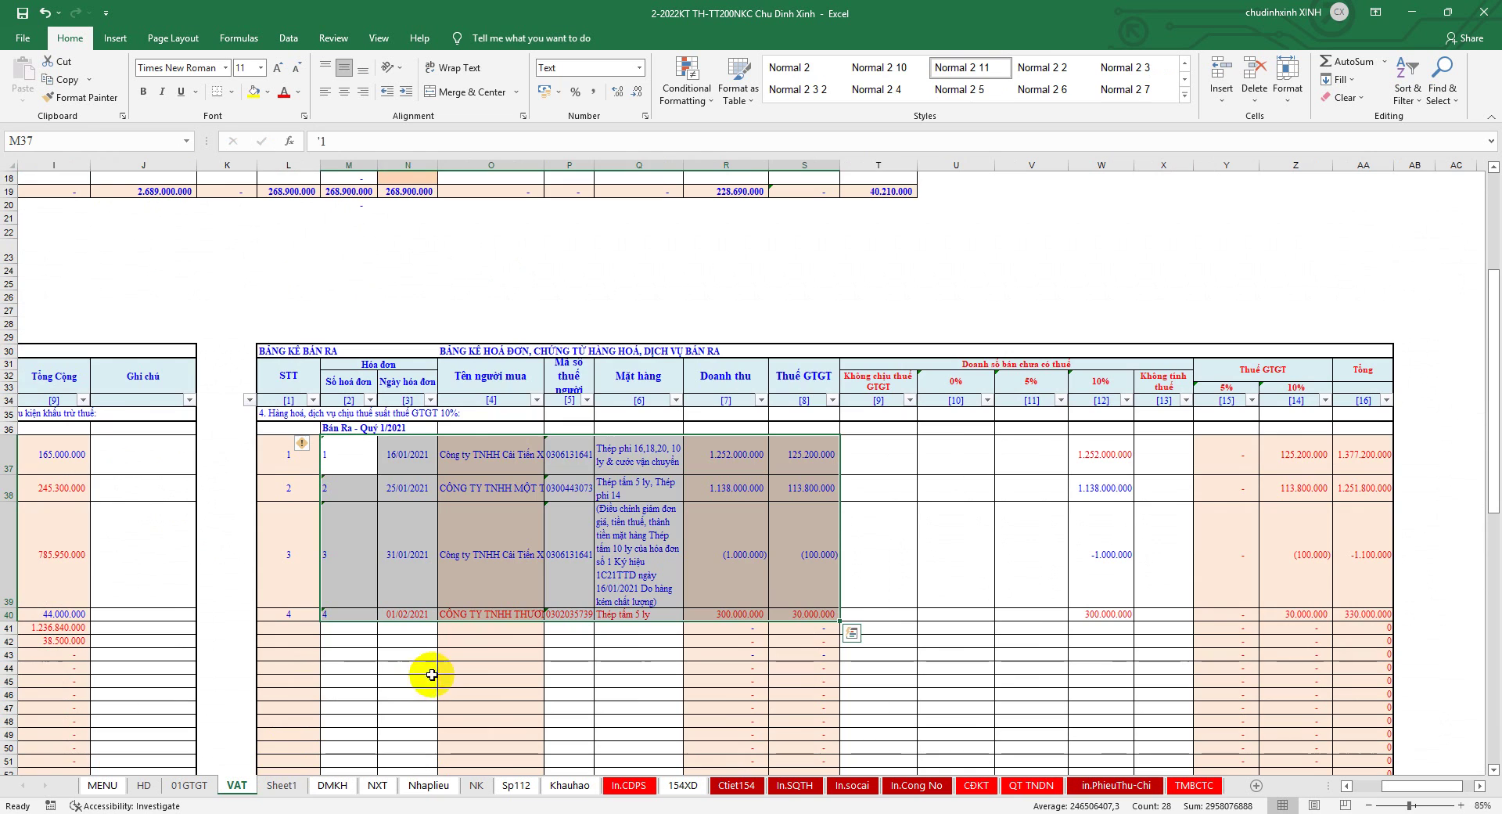
right_click(485, 452)
left_click(540, 104)
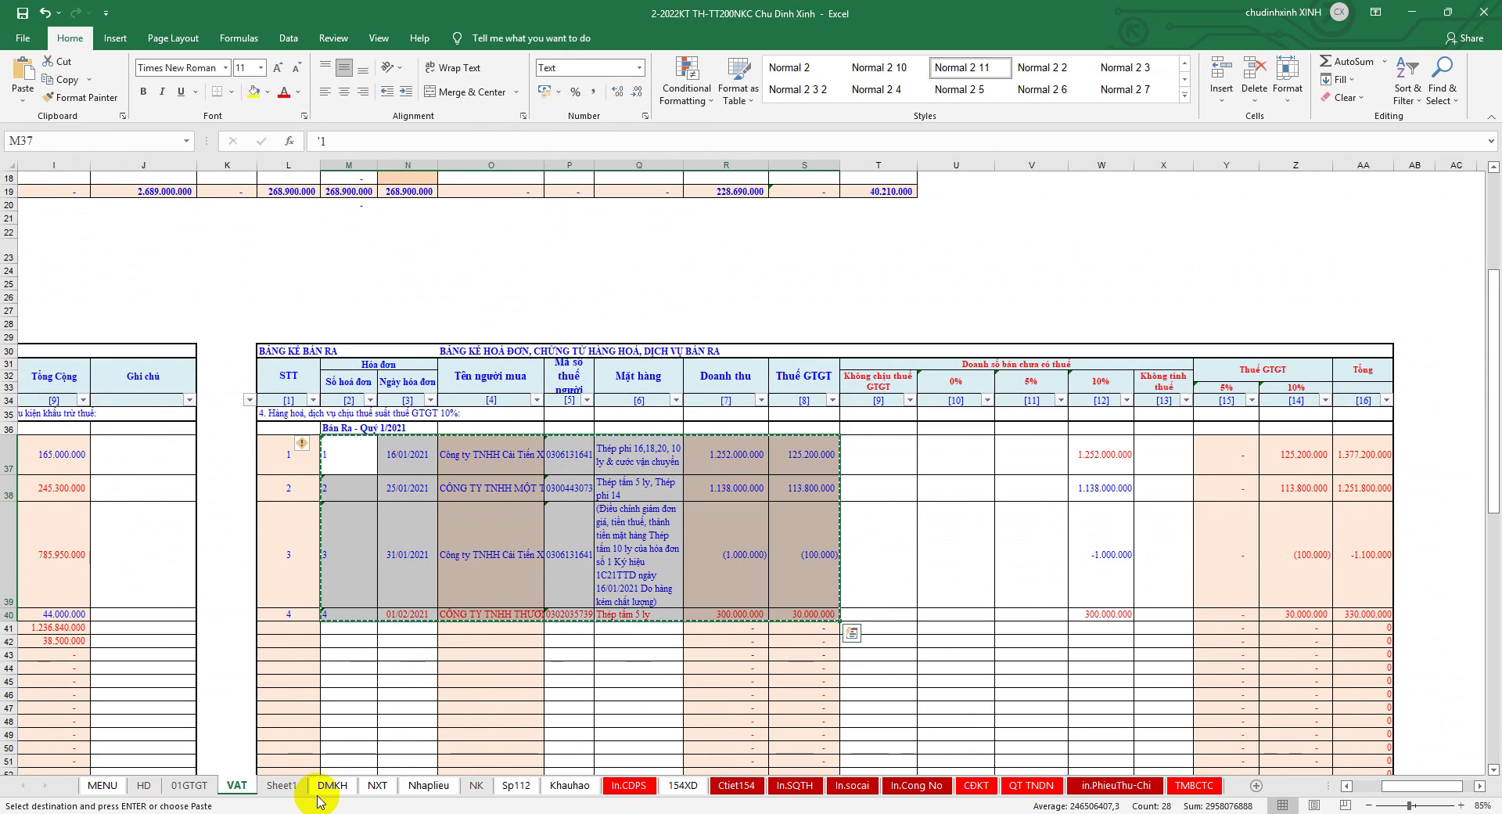
left_click(282, 785)
right_click(96, 179)
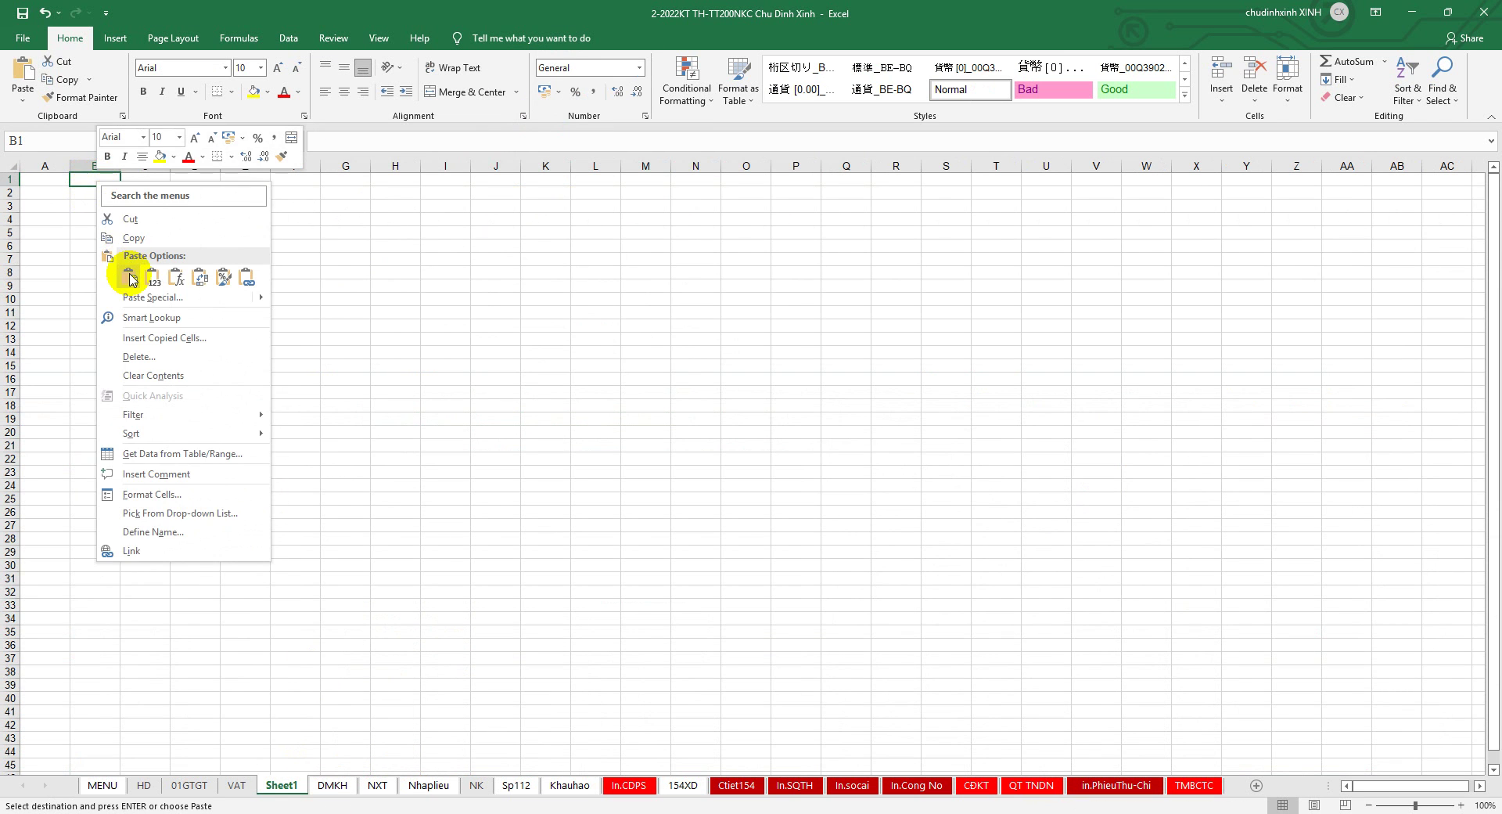
left_click(130, 279)
left_click(129, 279)
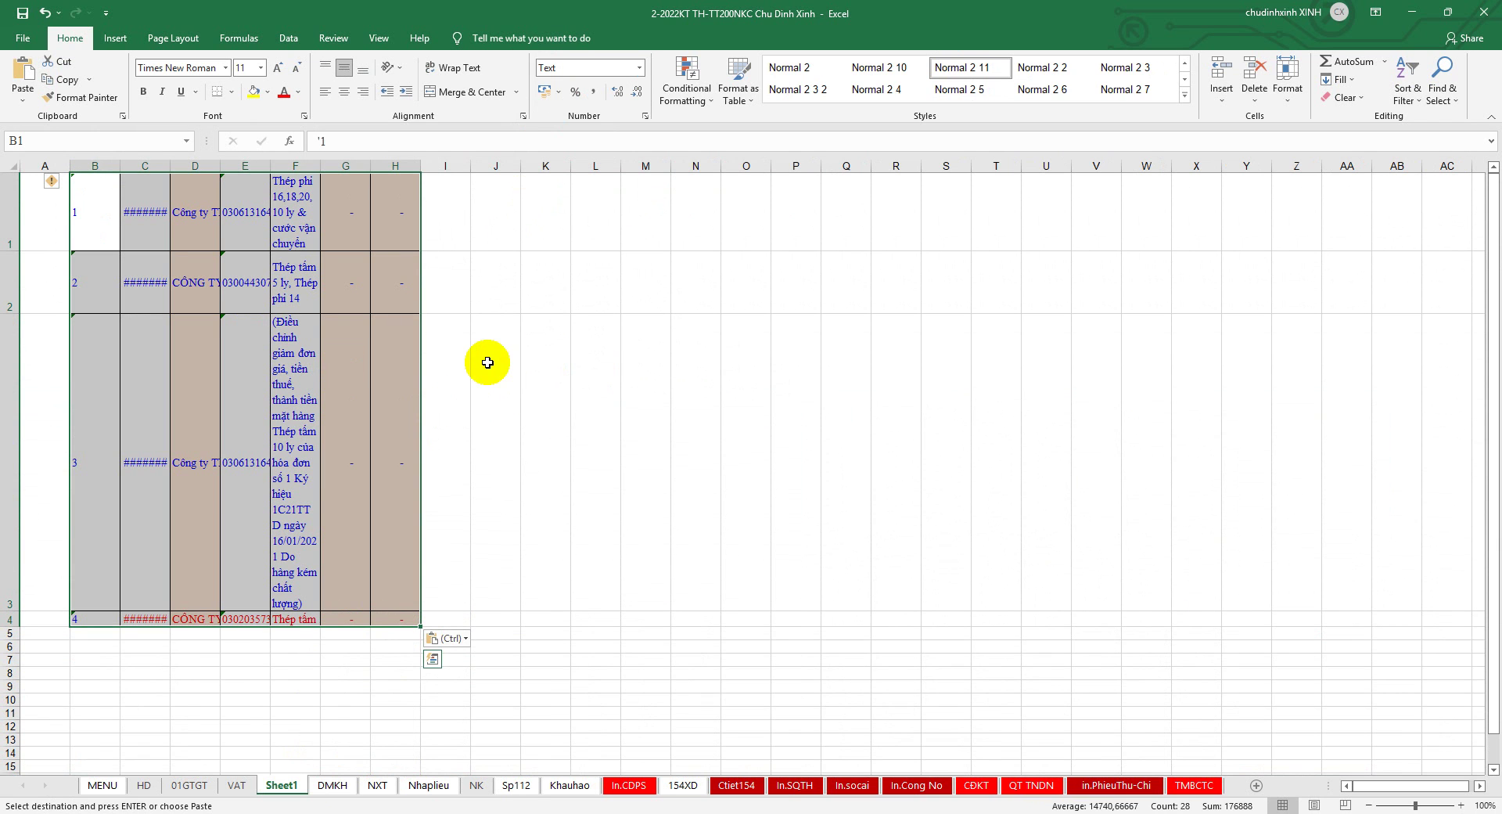
right_click(259, 218)
left_click(364, 313)
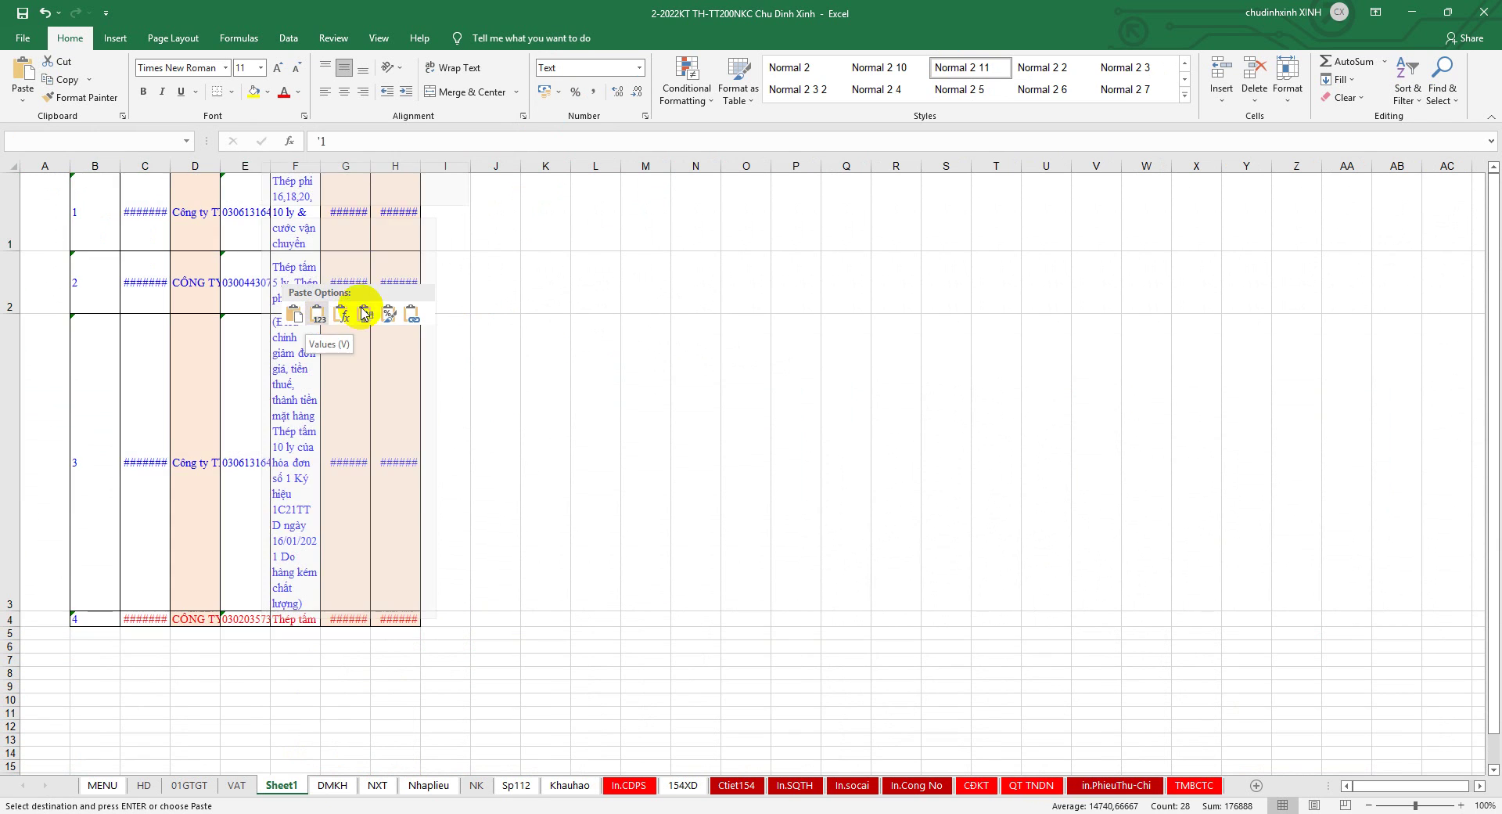
left_click(364, 313)
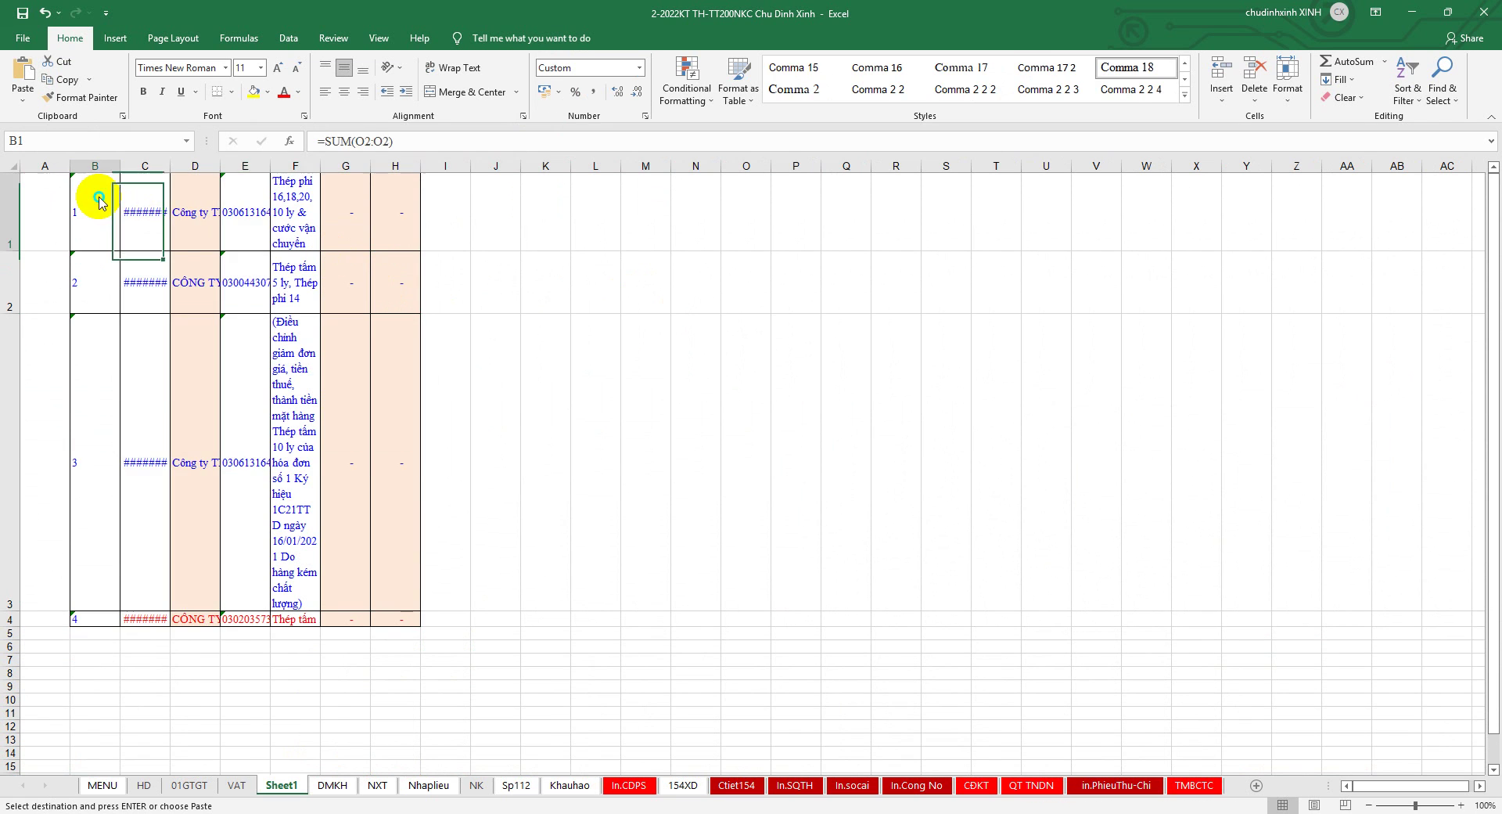
right_click(100, 191)
left_click(159, 292)
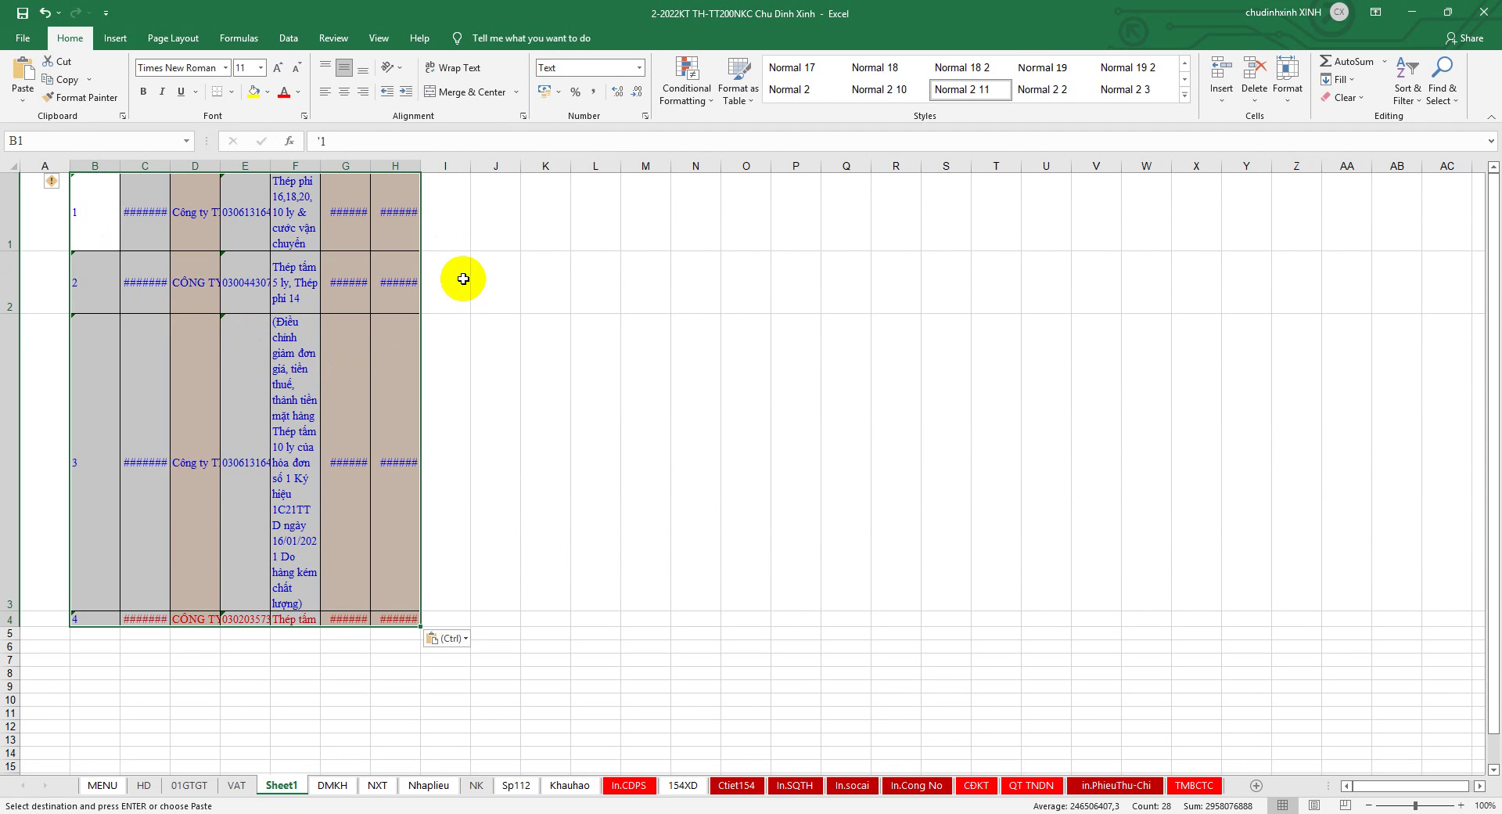
double_click(421, 165)
double_click(380, 165)
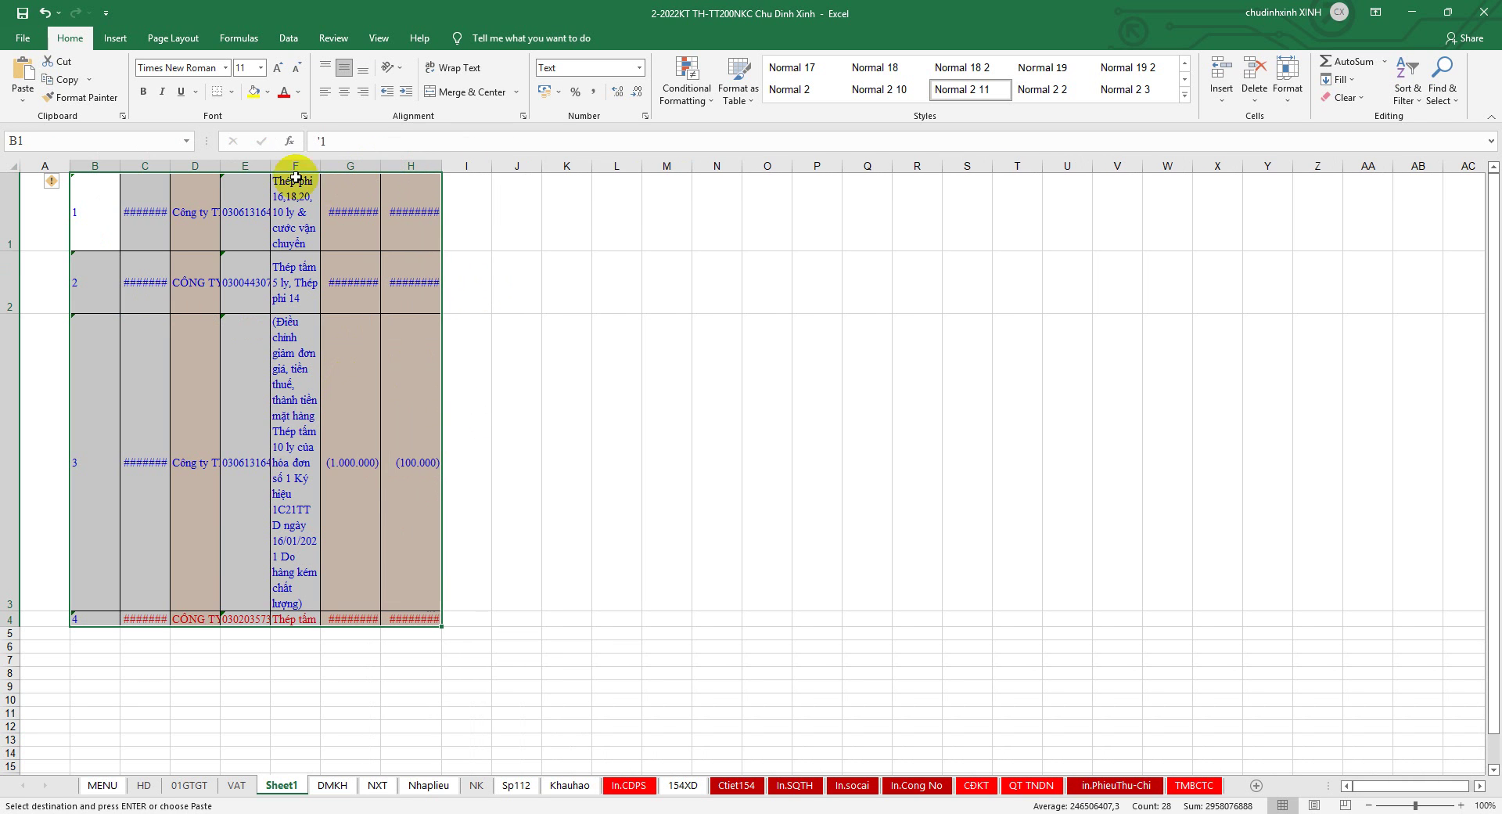
double_click(220, 165)
double_click(171, 165)
left_click(598, 286)
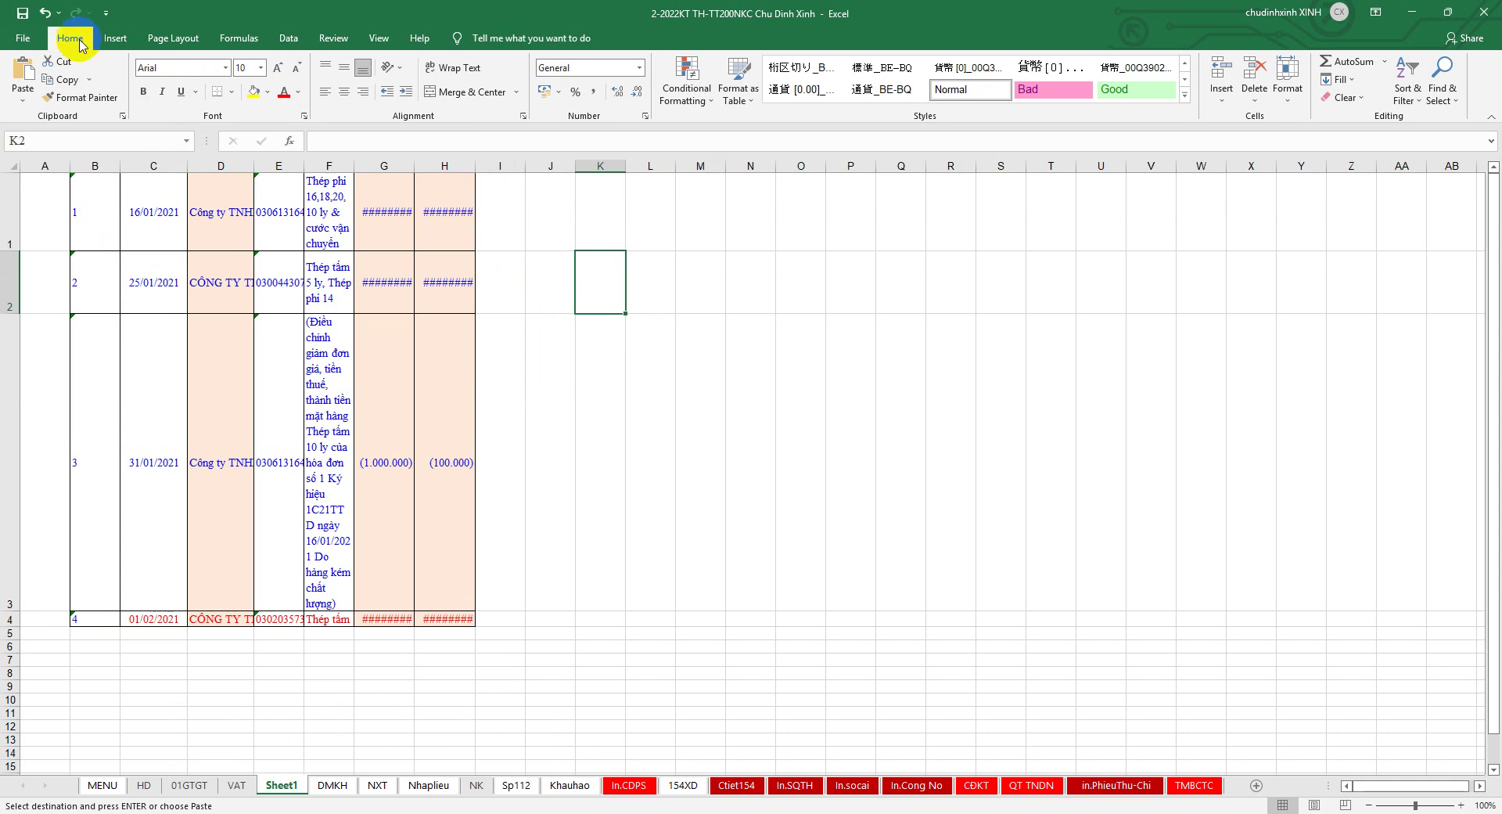
left_click(45, 14)
left_click(45, 14)
left_click(45, 14)
left_click(45, 14)
left_click(13, 164)
right_click(13, 165)
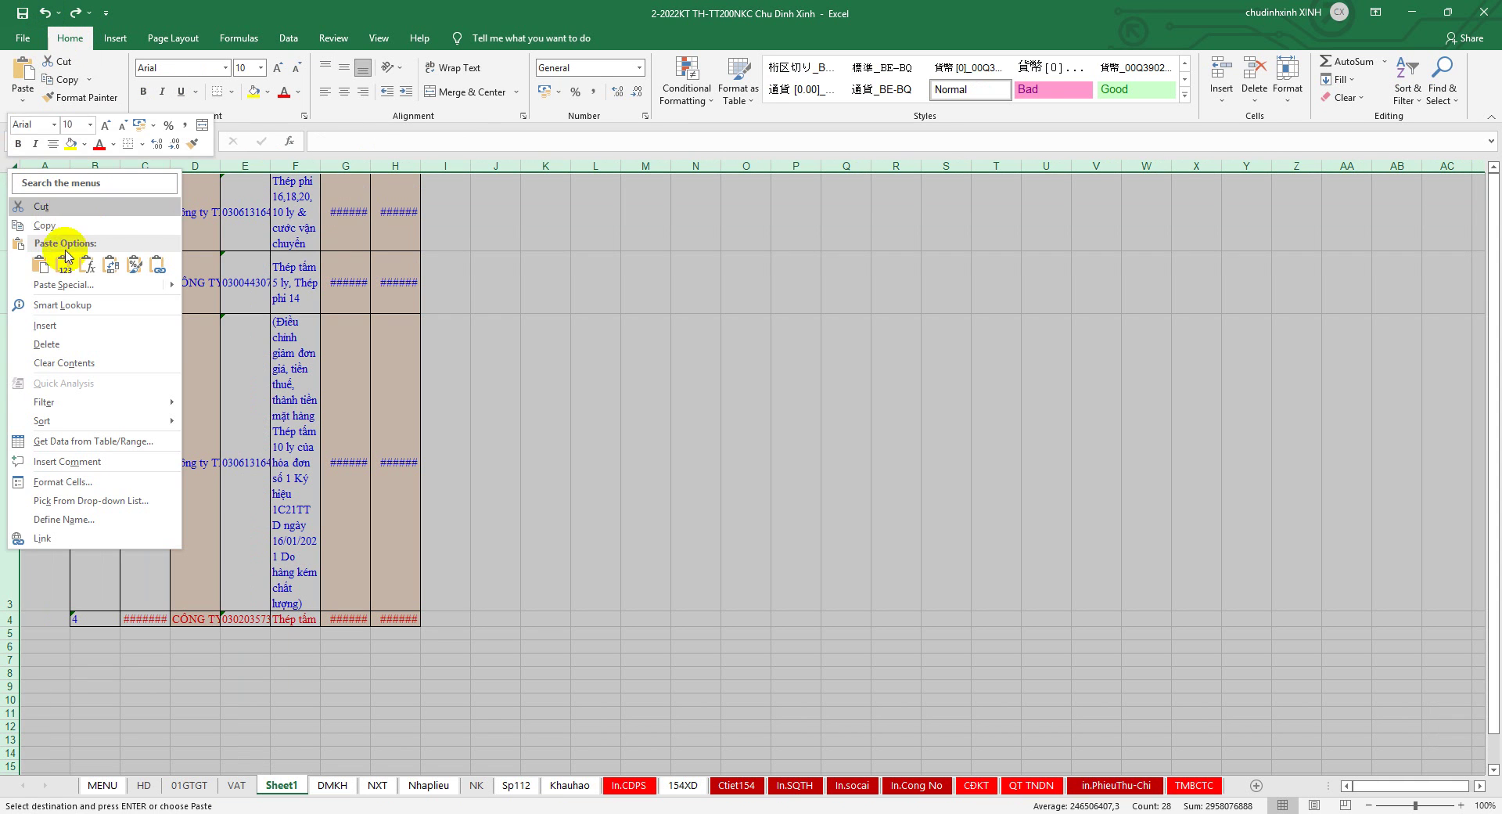
left_click(69, 340)
left_click(540, 326)
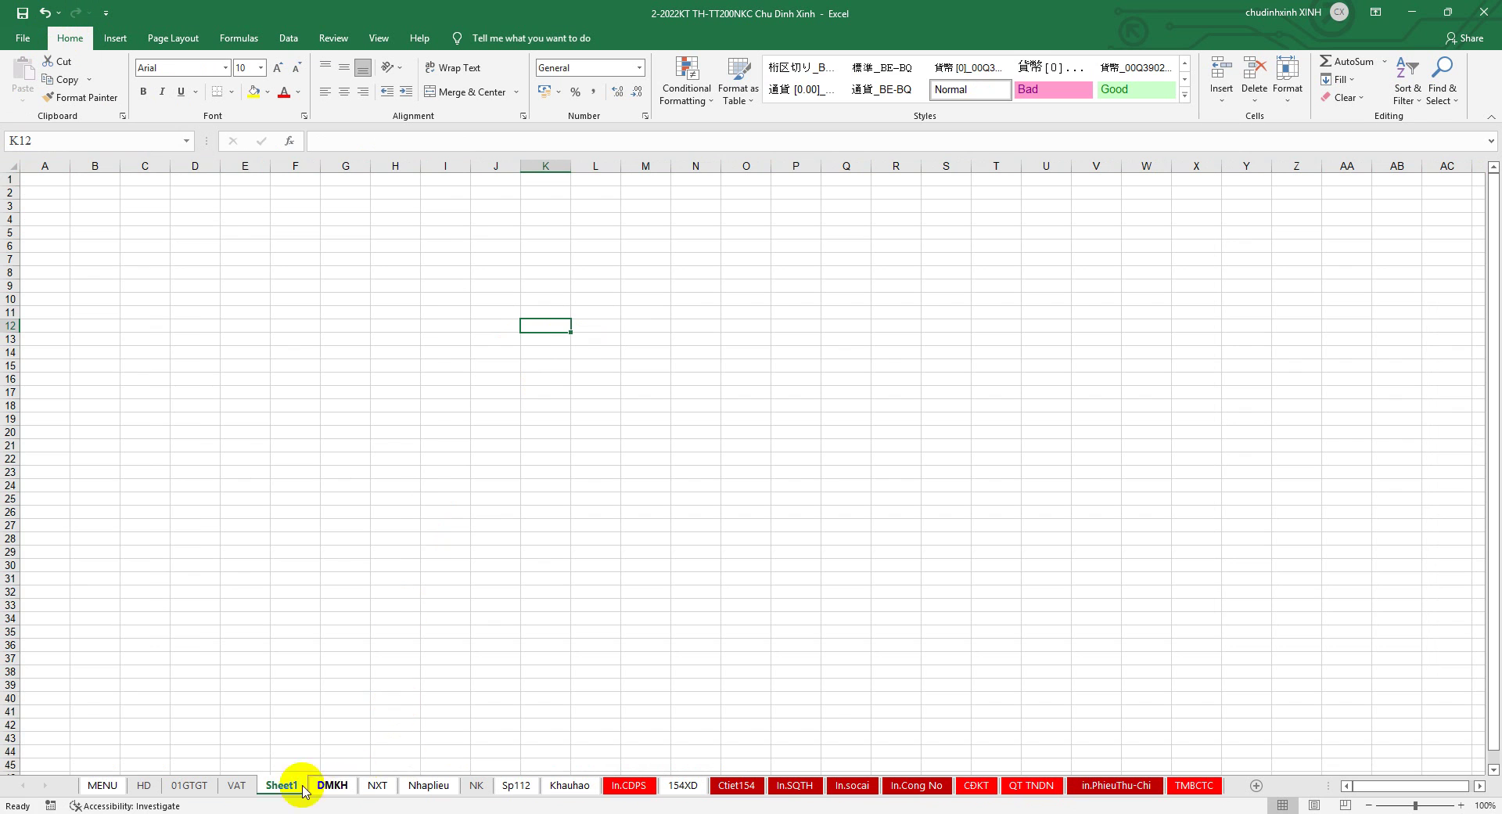
Copy VAT rows M37:S40 and paste them into Sheet1 at B2, keeping source column widths
left_click(237, 784)
mouse_move(349, 458)
left_mouse_down()
mouse_move(828, 585)
mouse_move(820, 613)
left_mouse_up()
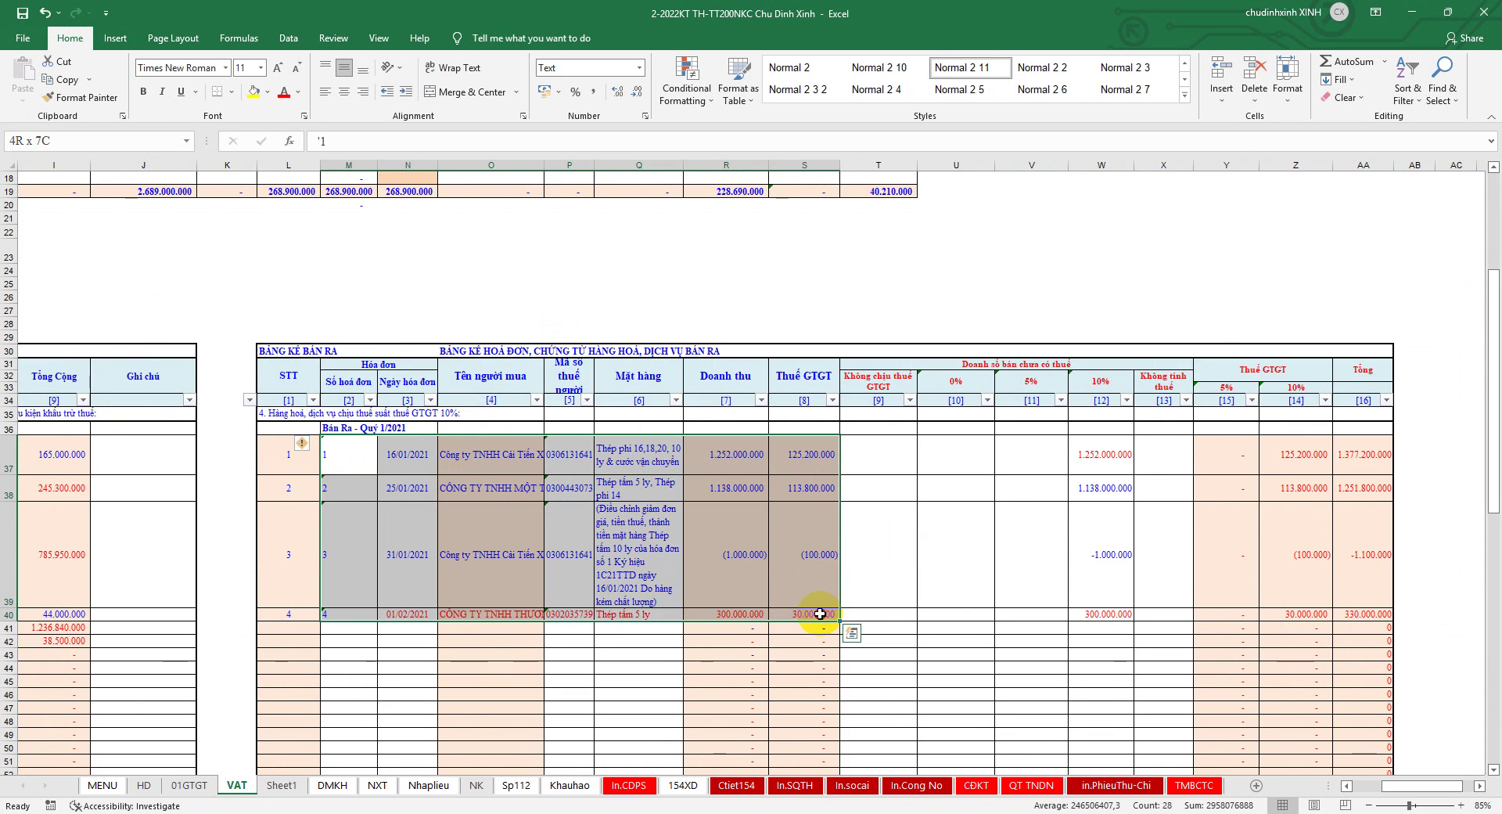
right_click(685, 497)
left_click(714, 141)
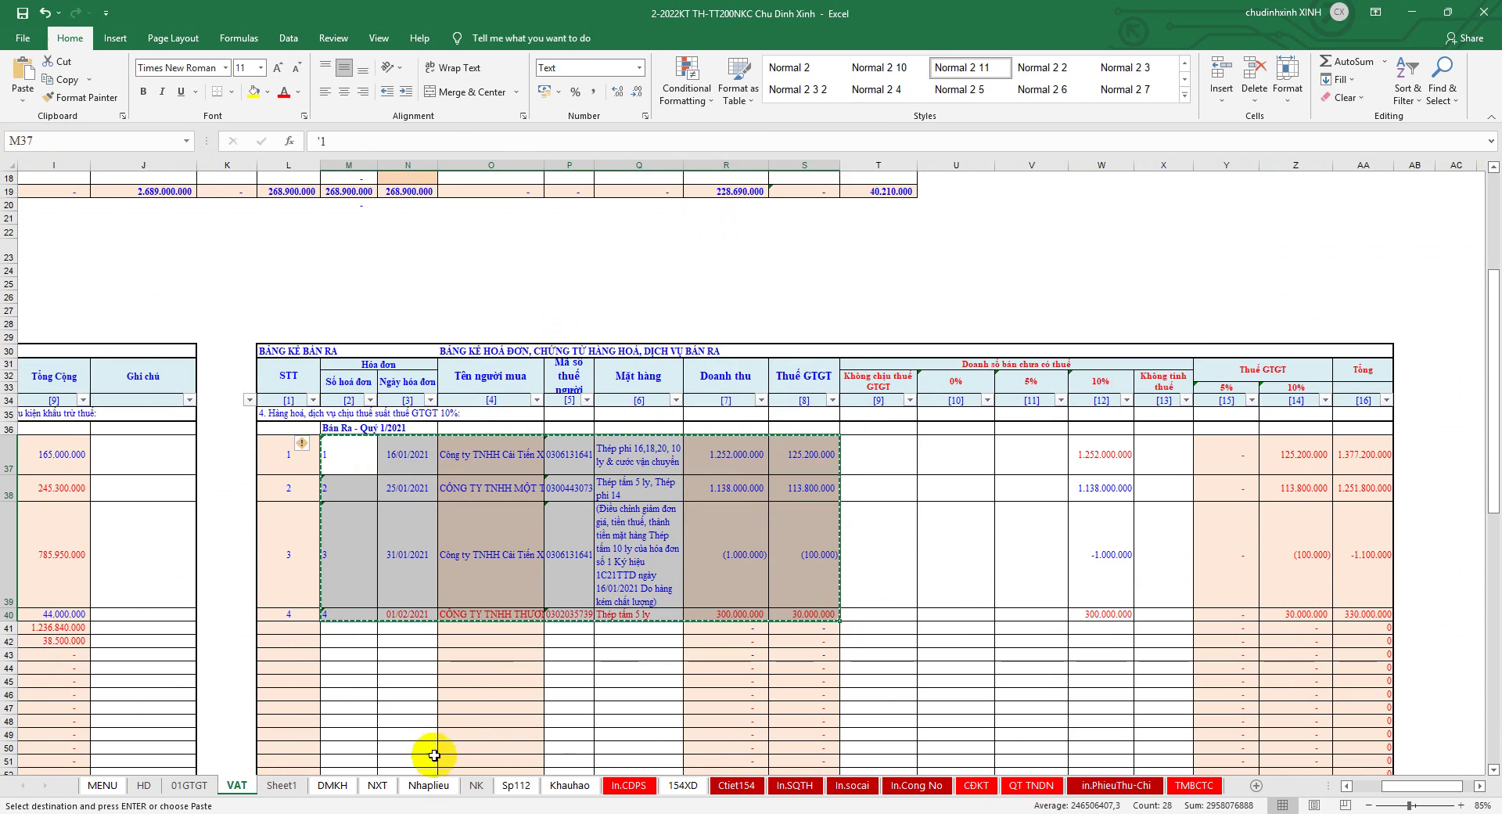
left_click(282, 785)
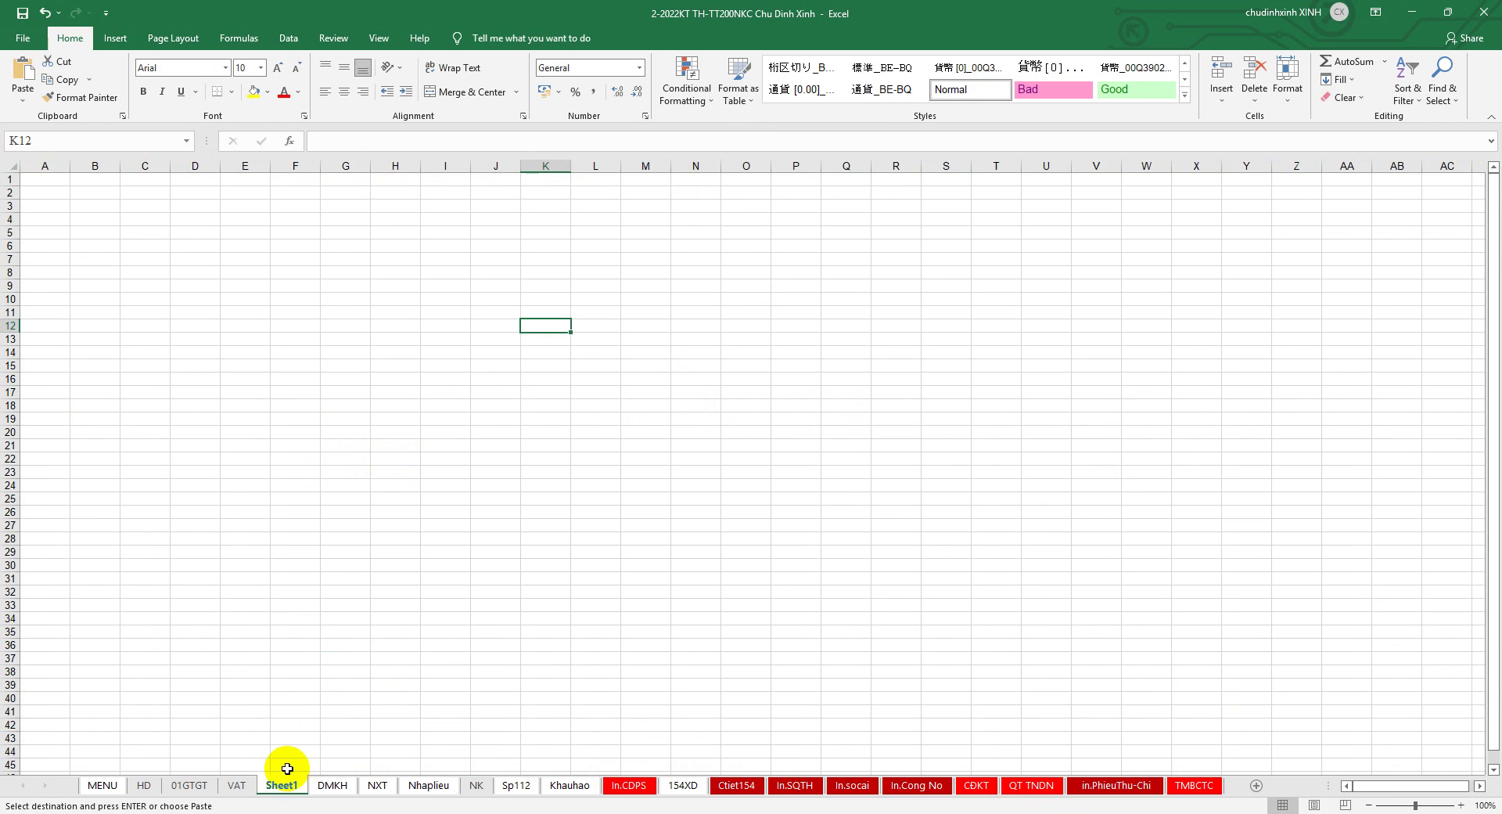
right_click(104, 192)
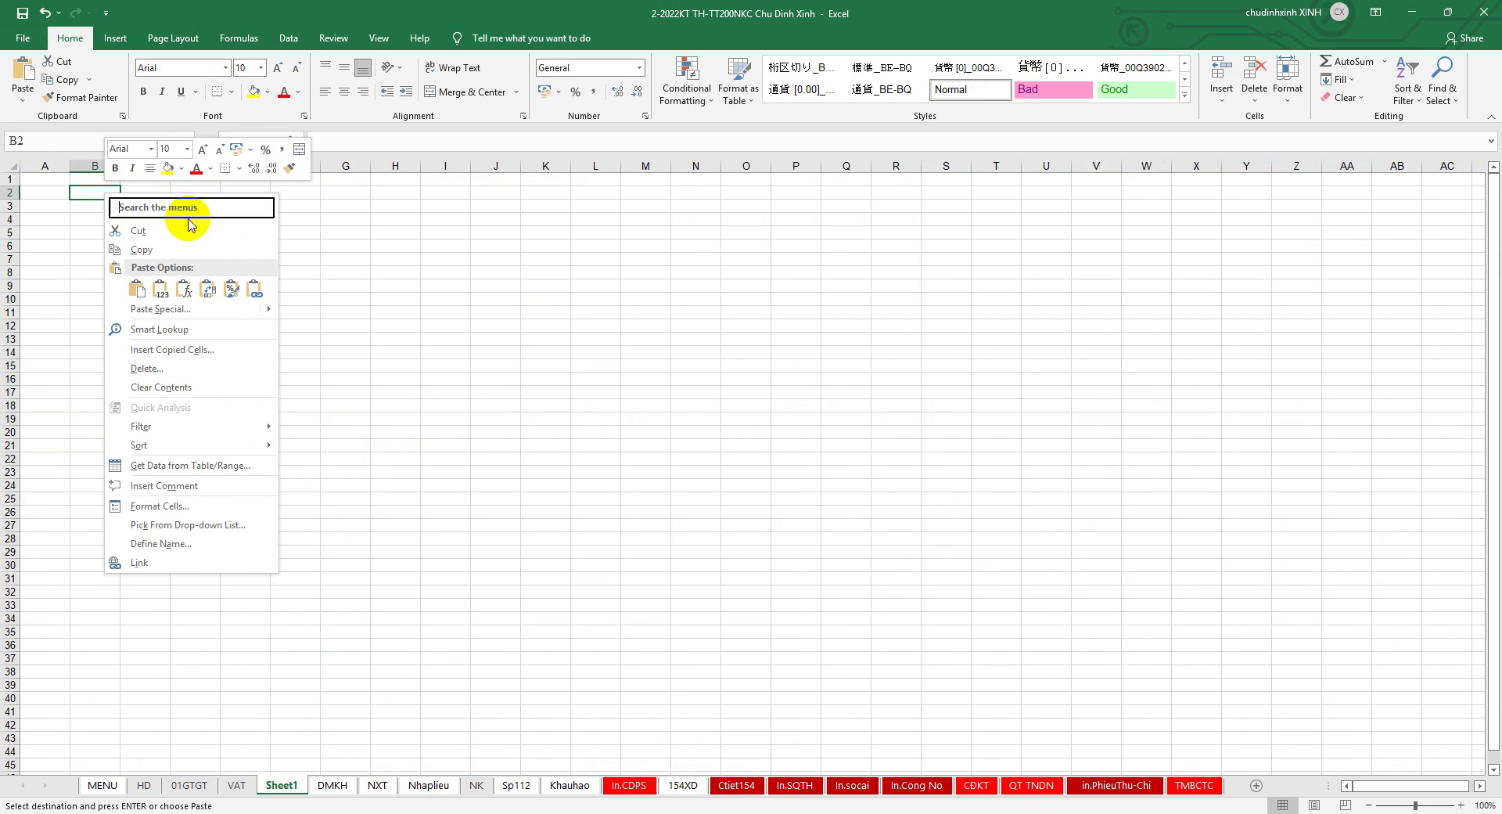
mouse_move(316, 359)
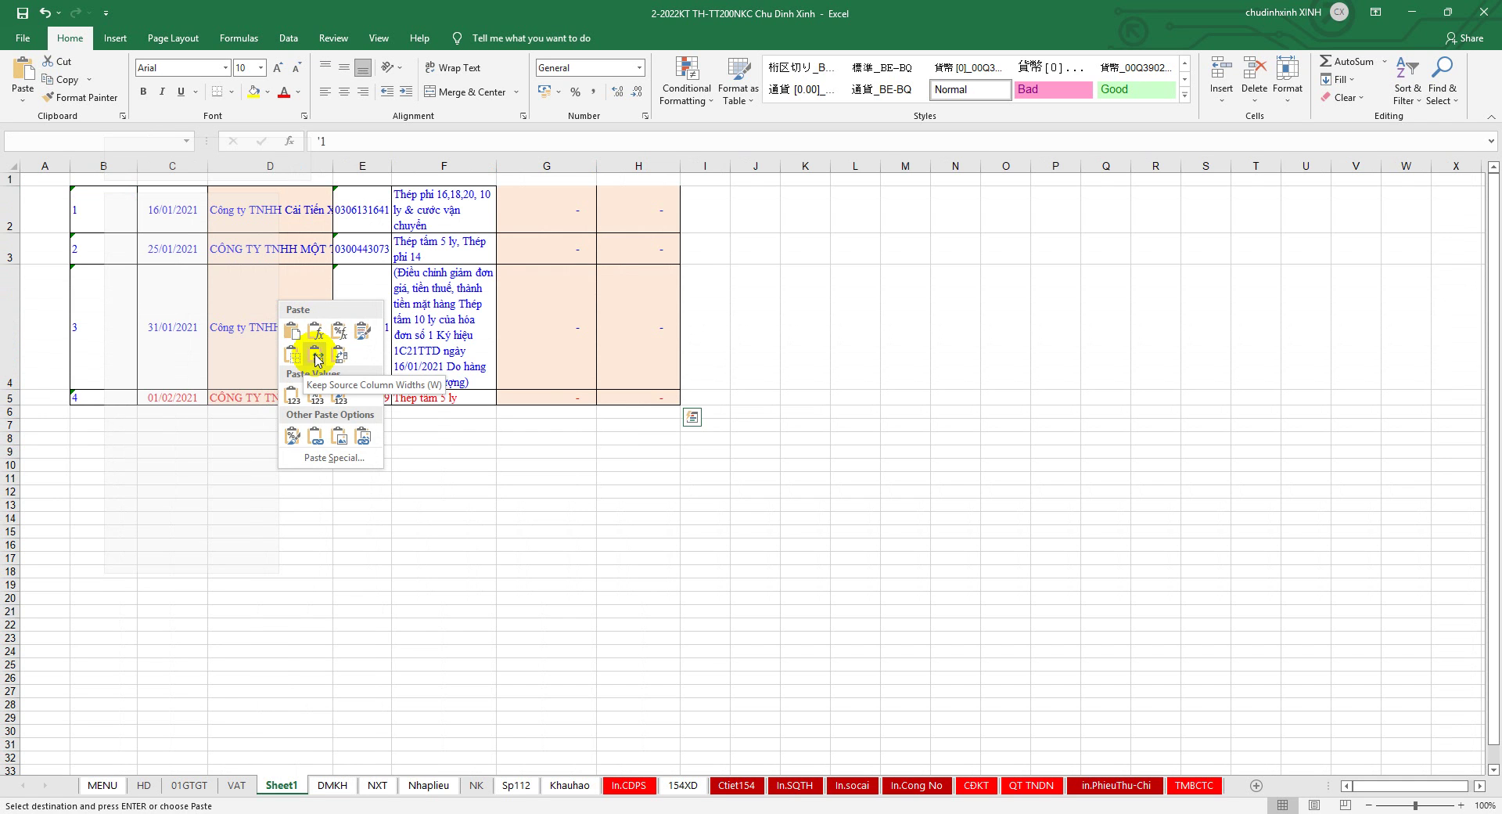
left_click(317, 359)
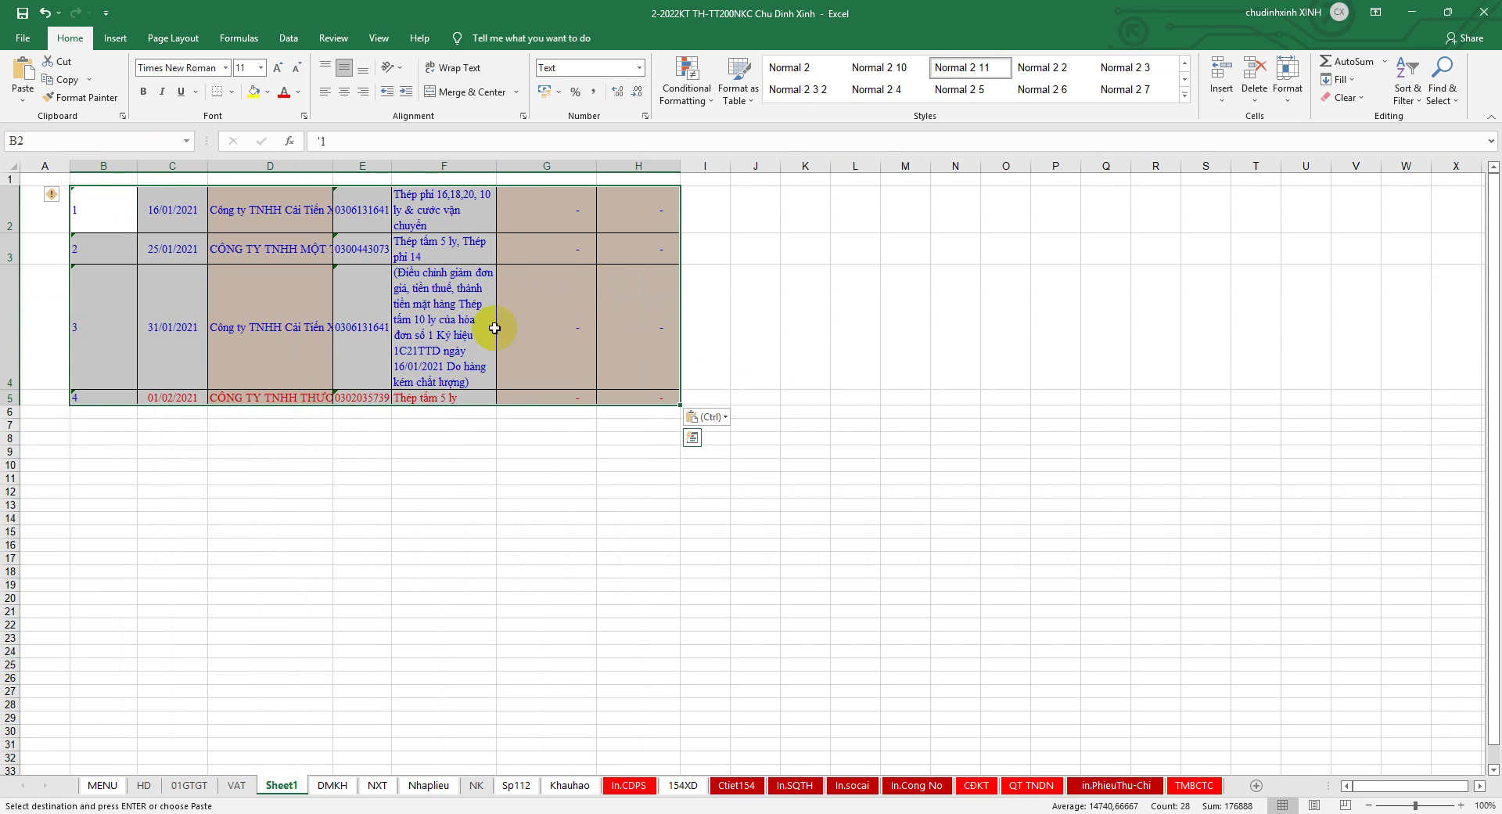
Re-paste the Sheet1 block B2:H5 as values, check amount G4, and narrow column B
left_click(236, 785)
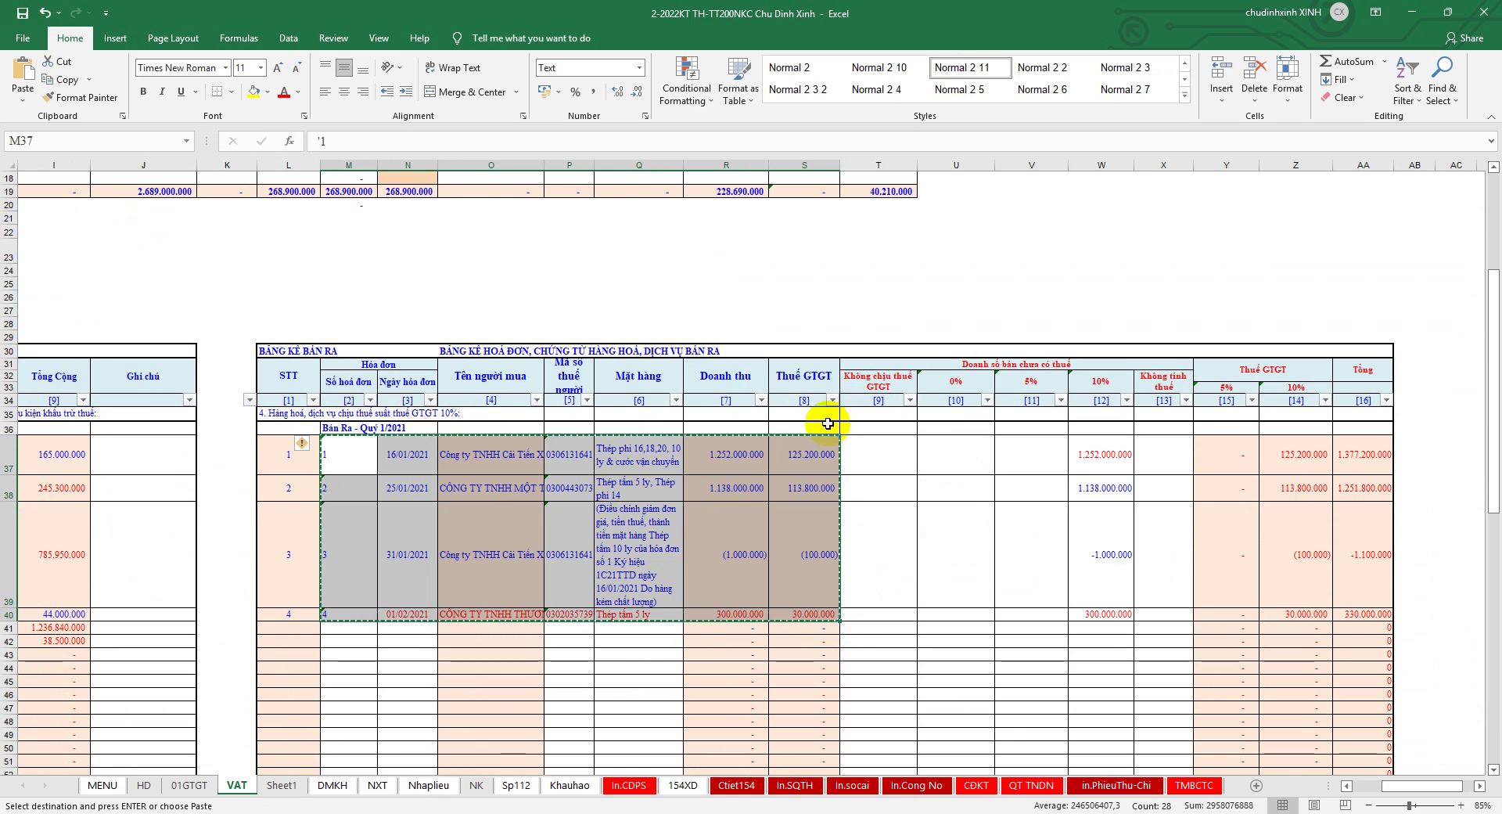
left_click(281, 785)
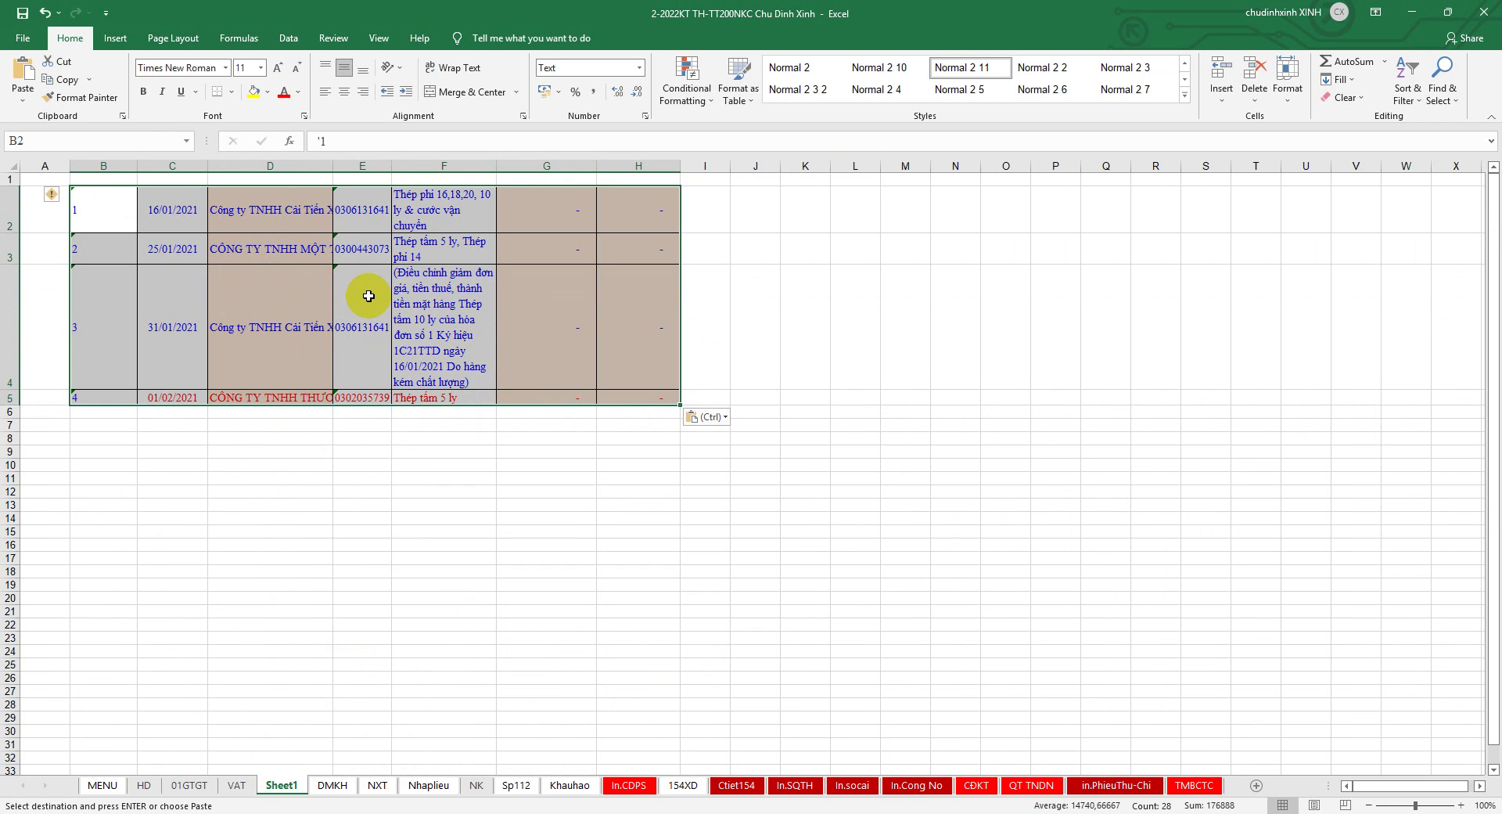
right_click(347, 236)
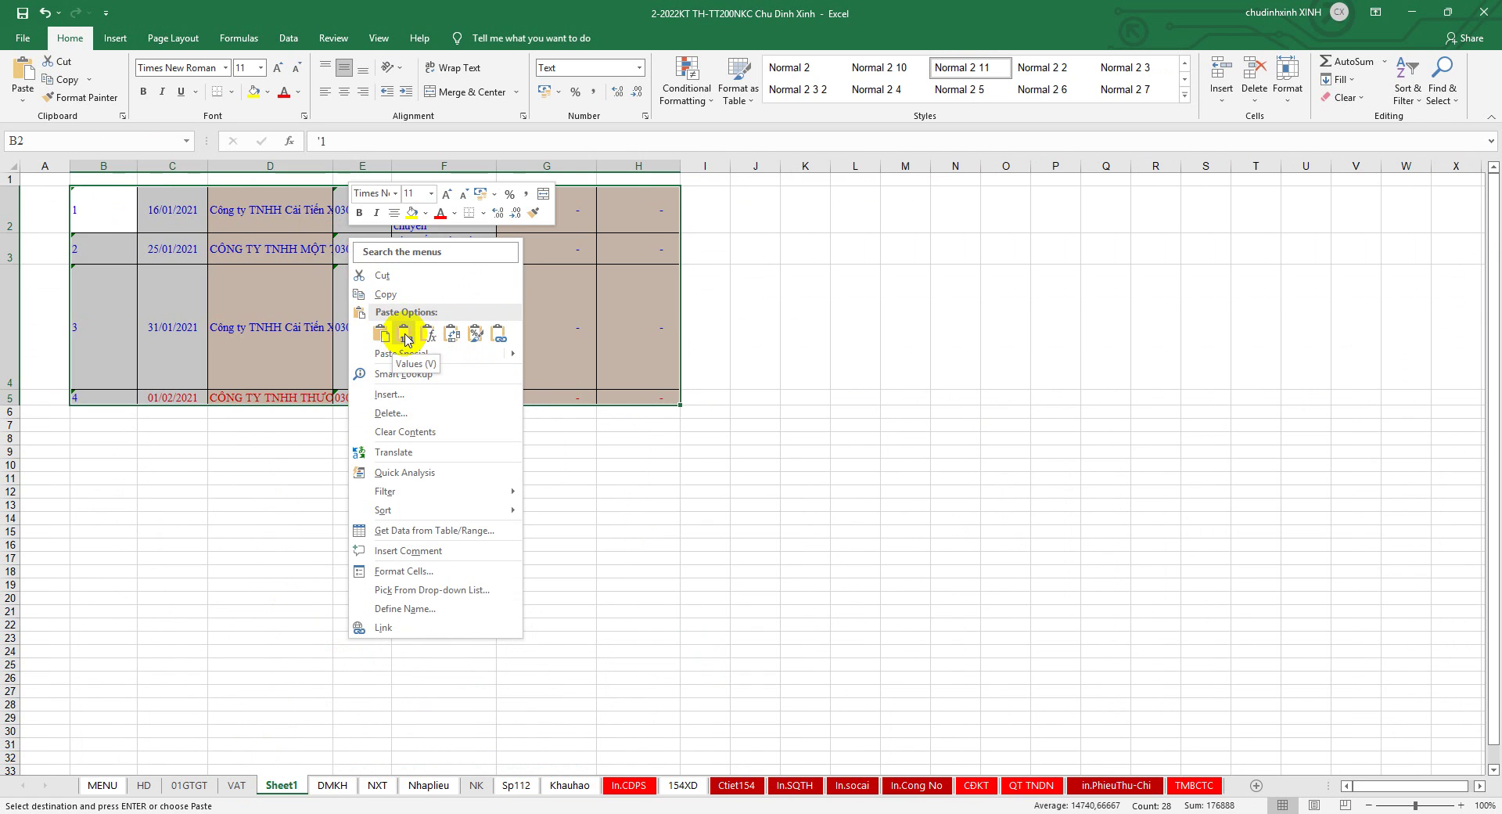
left_click(406, 337)
left_click(533, 279)
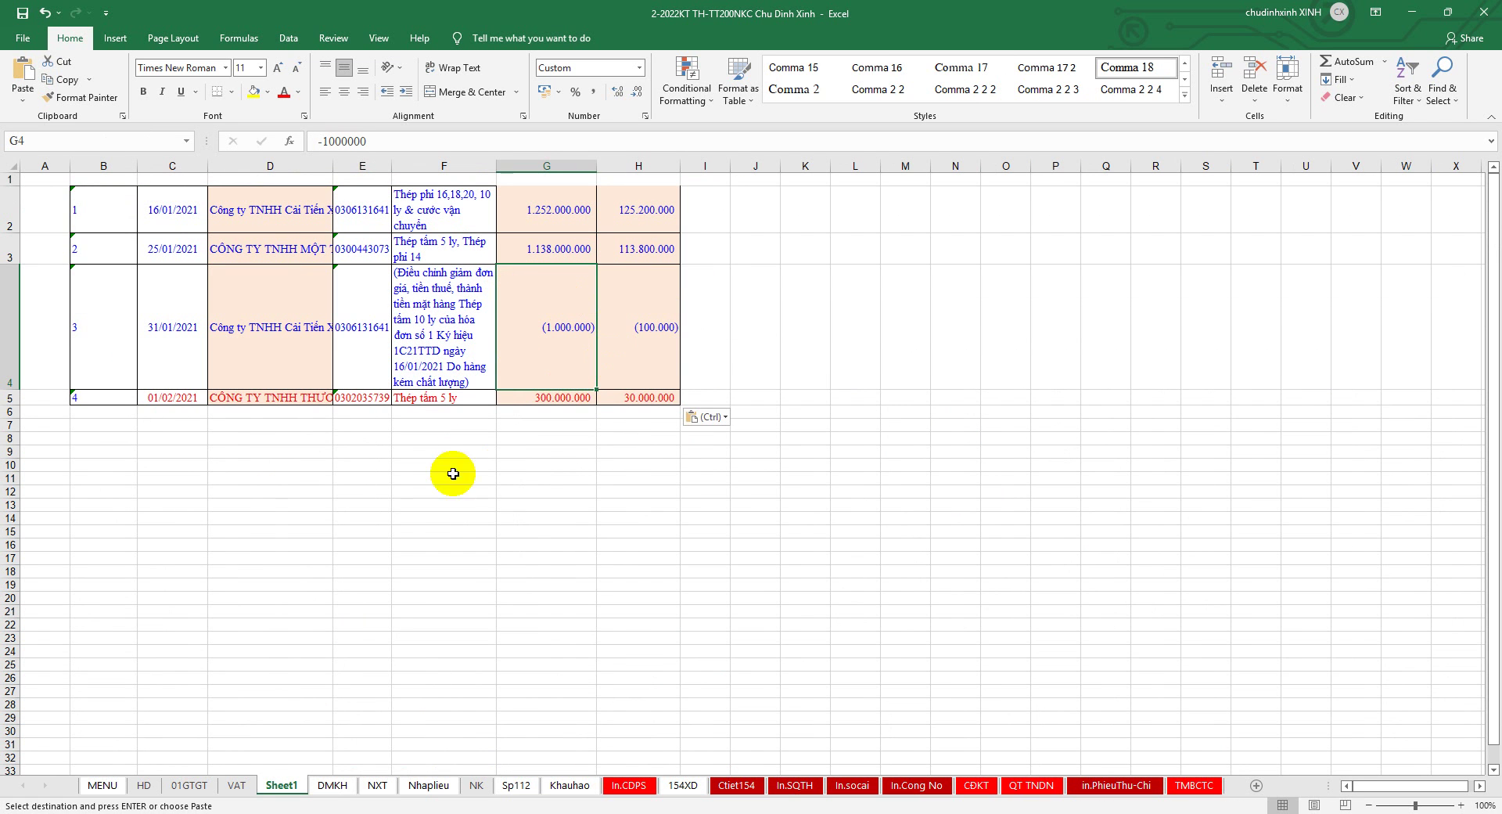
left_click(504, 504)
left_click(235, 785)
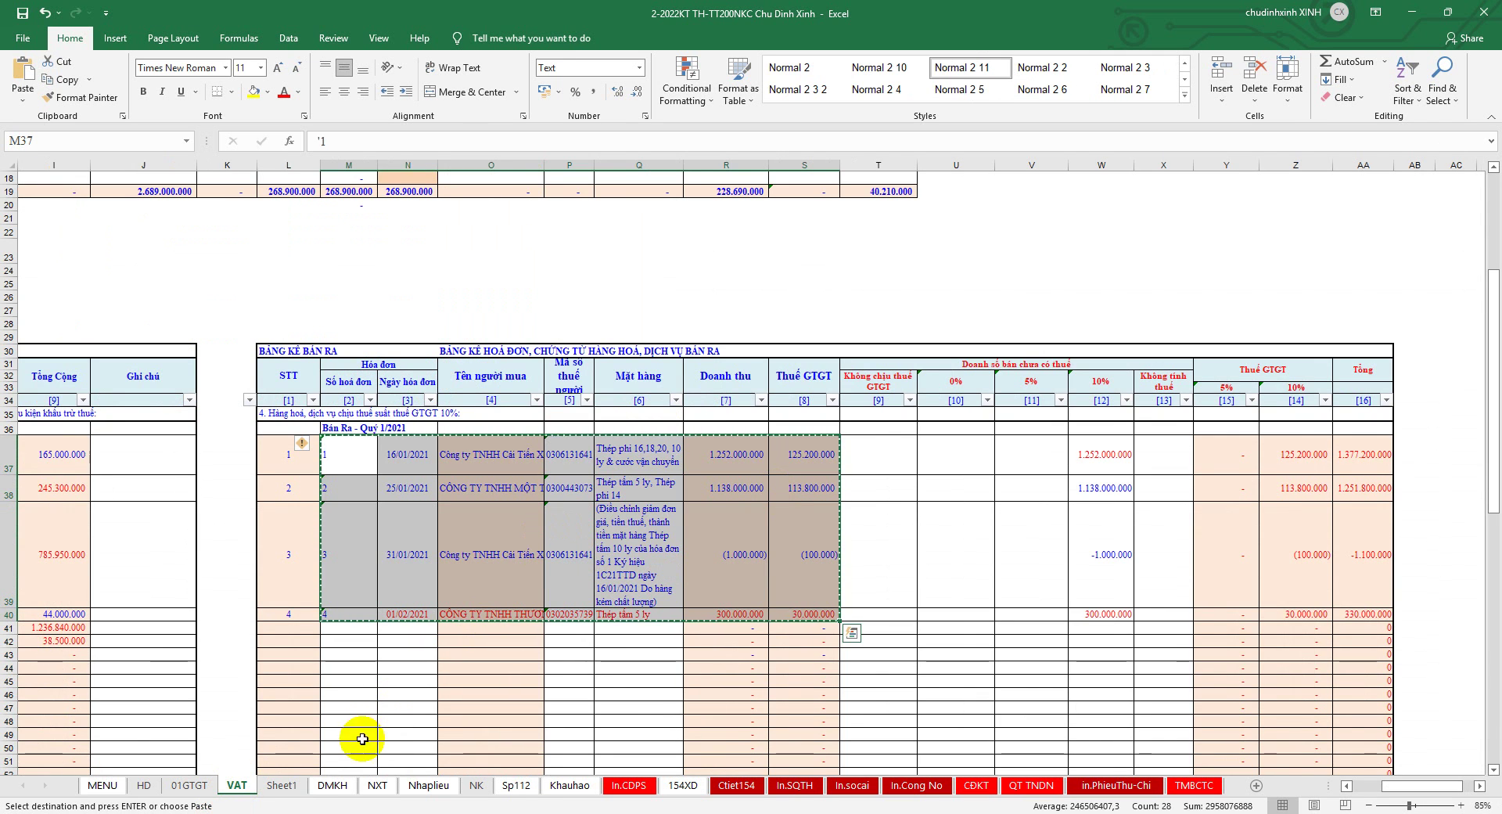
left_click(285, 785)
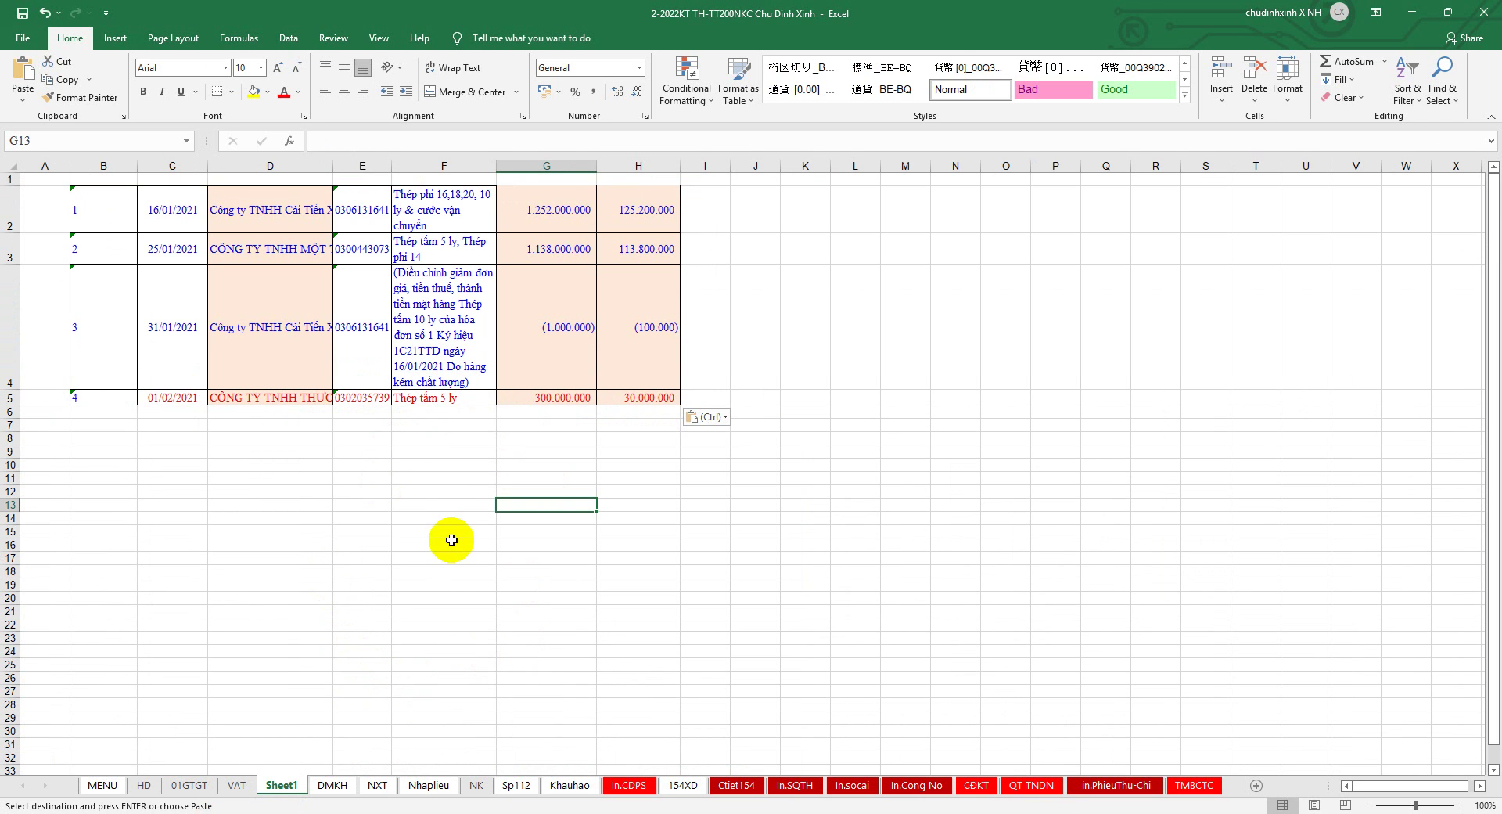
left_click_drag(137, 166, 80, 166)
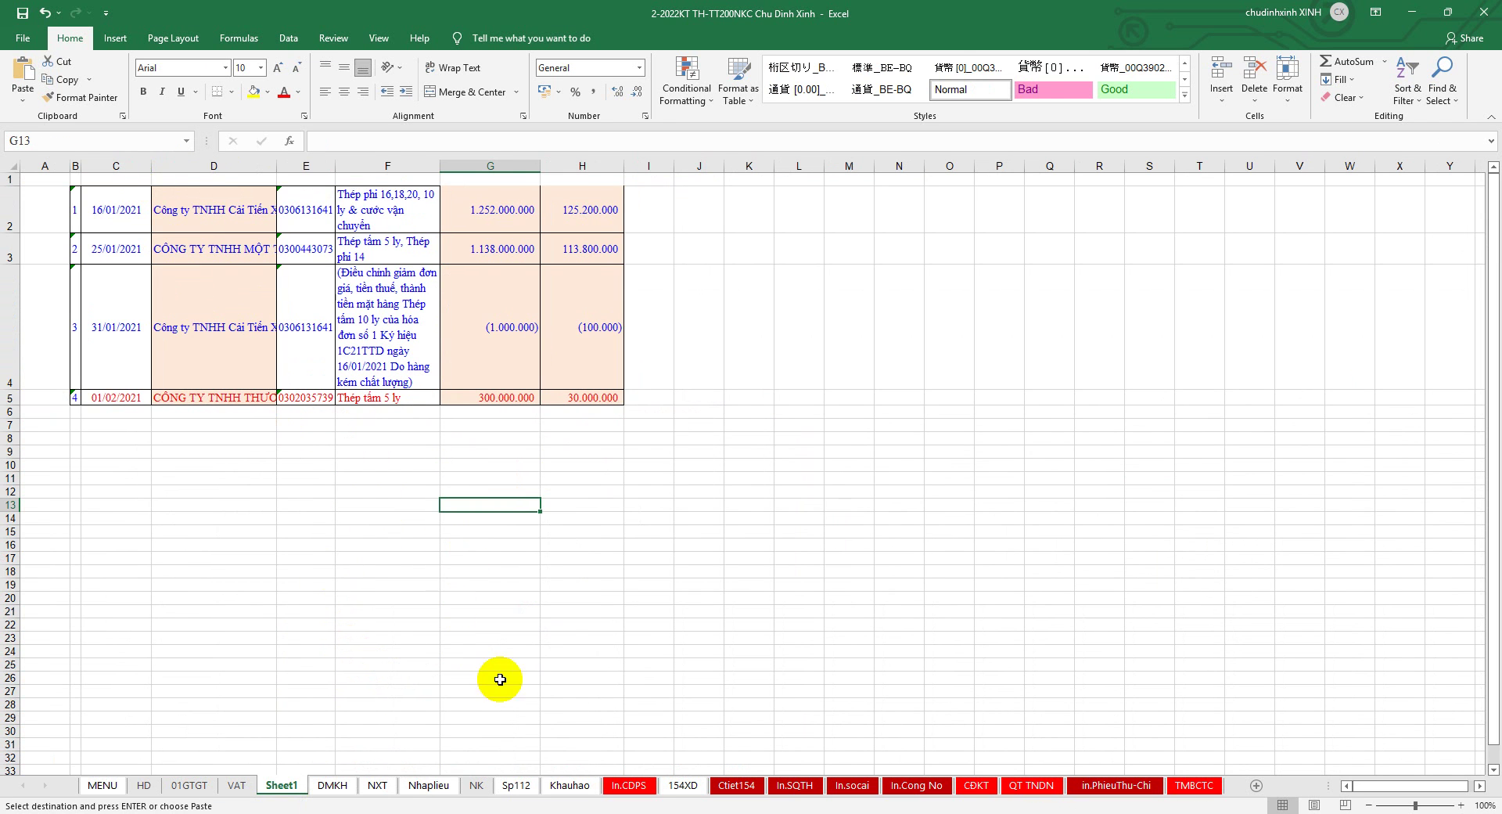
Capture and copy a screenshot of the Nhaplieu journal header and entries
left_click(429, 784)
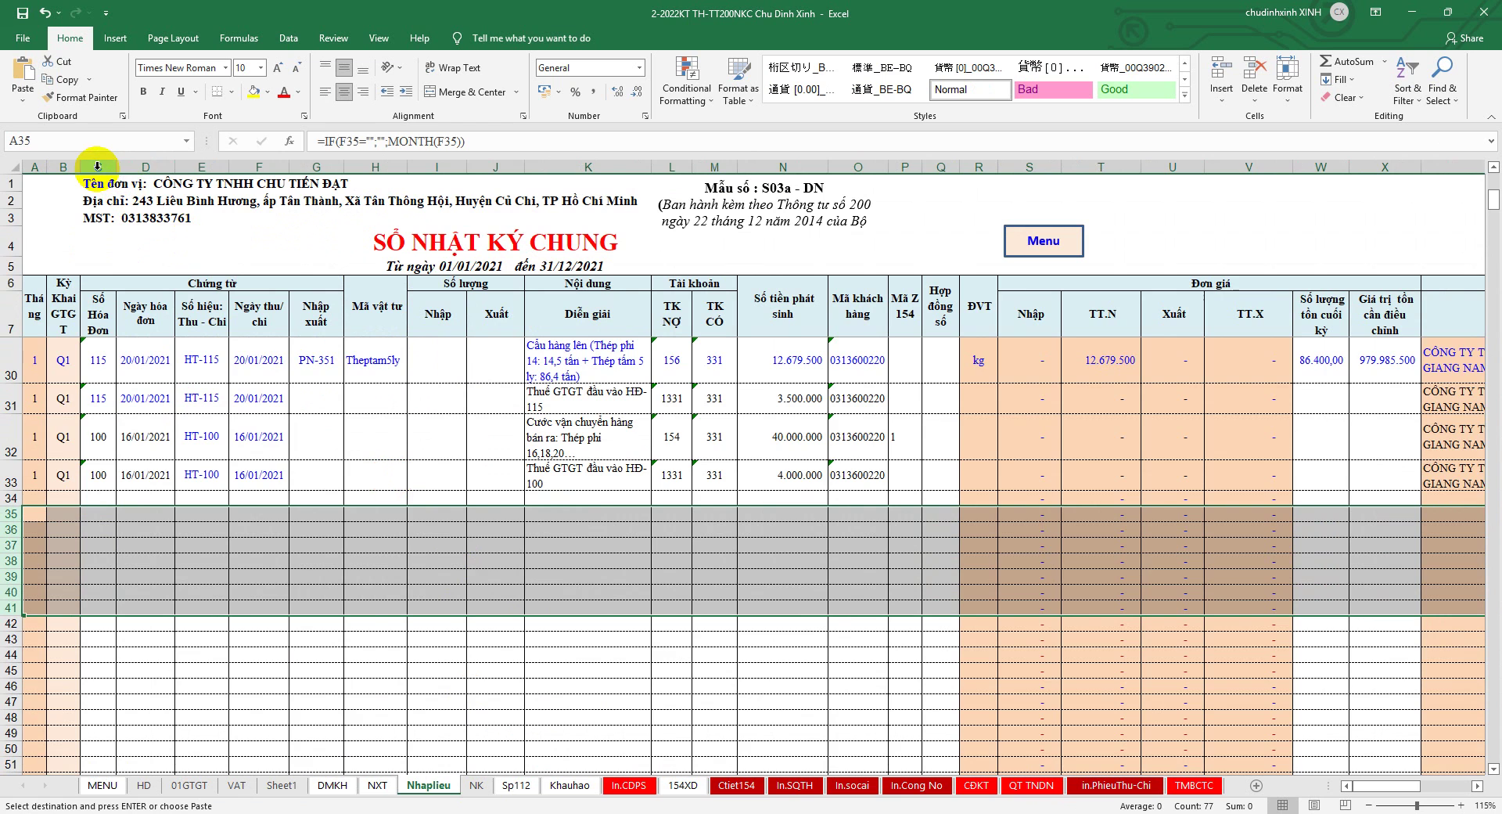
left_click_drag(97, 166, 251, 170)
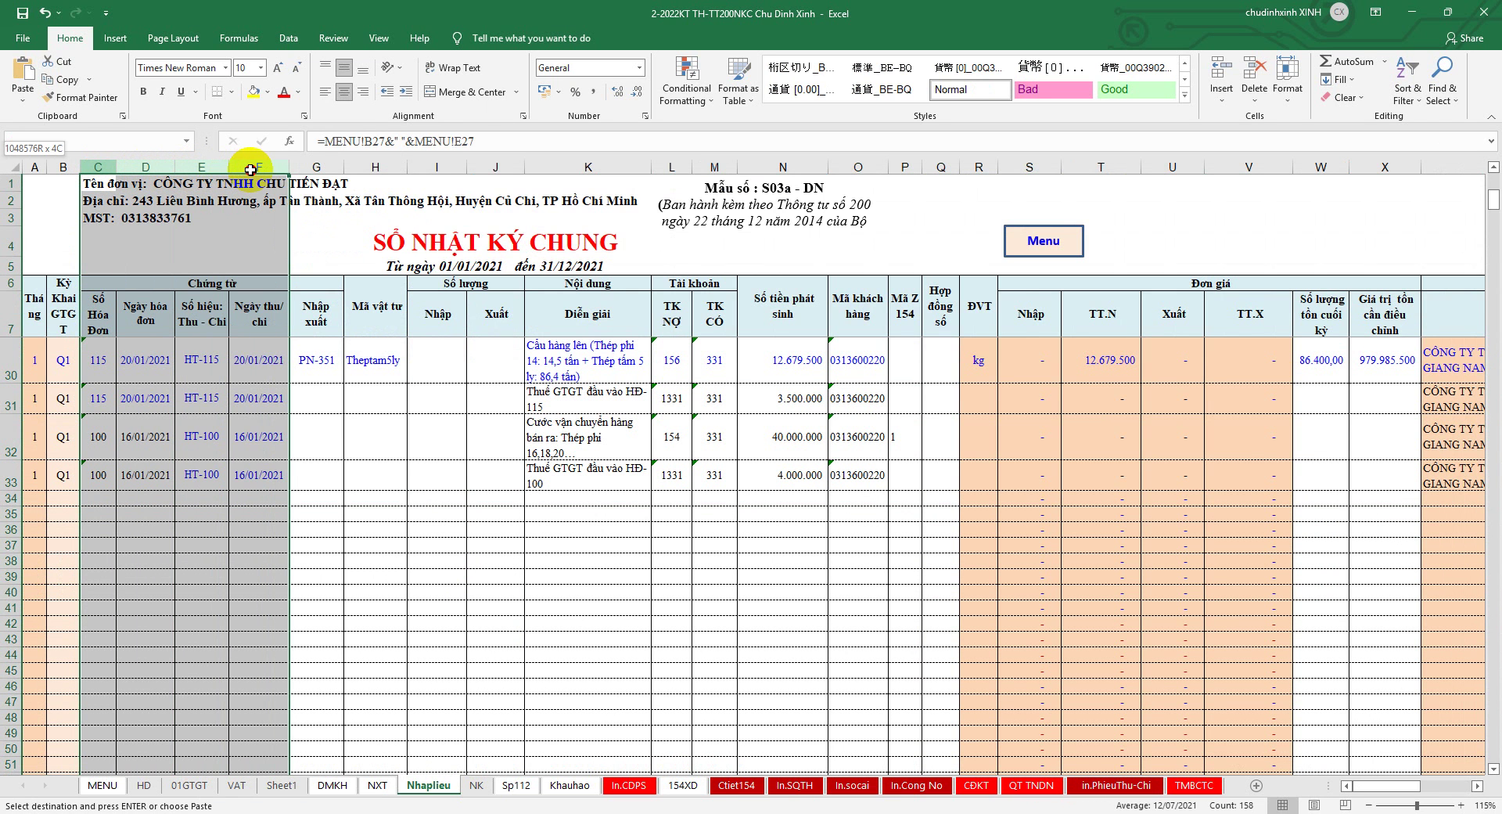
left_click(724, 577)
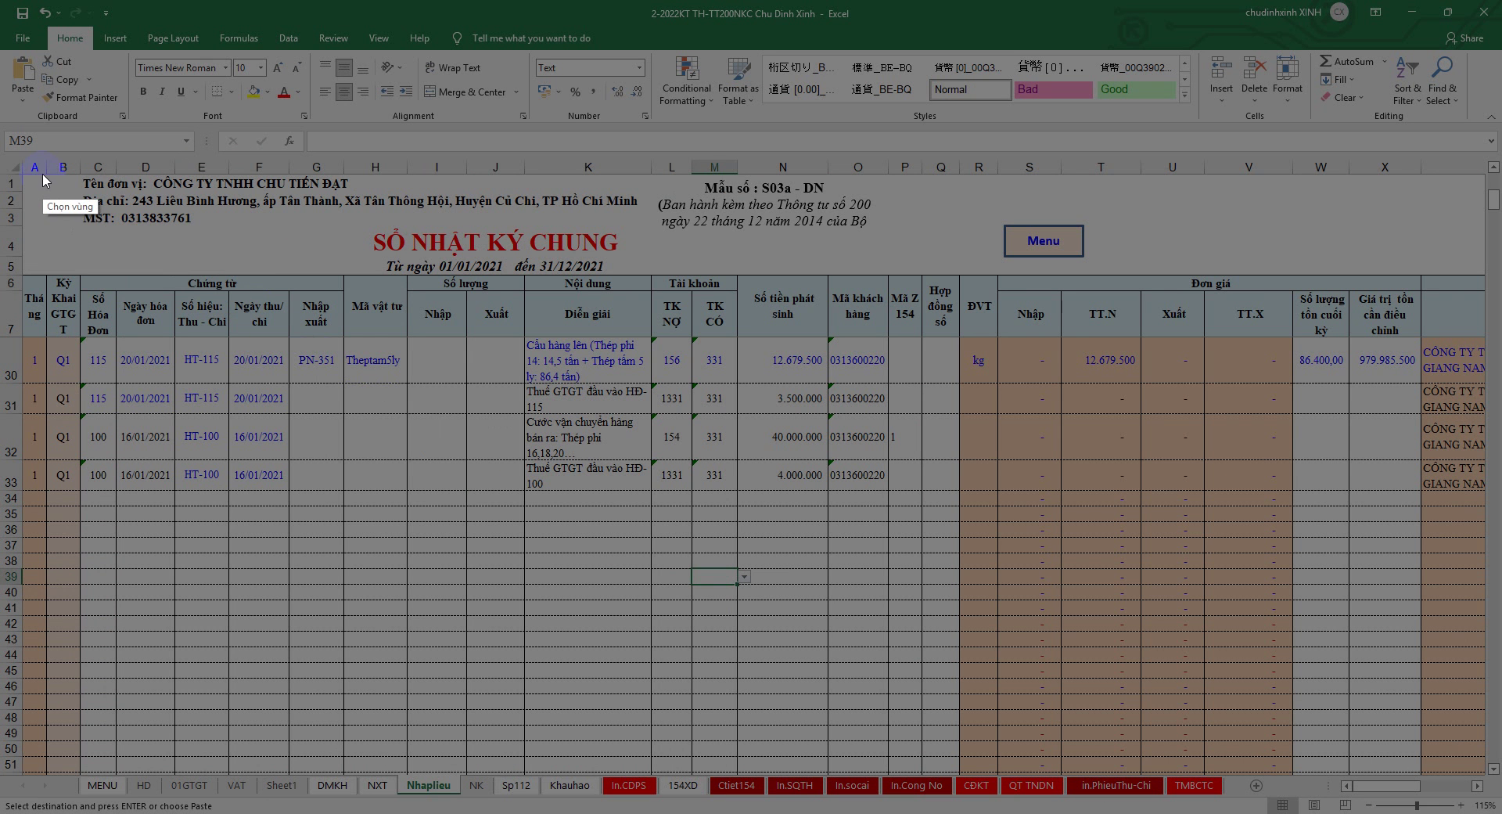
left_click_drag(14, 156, 965, 513)
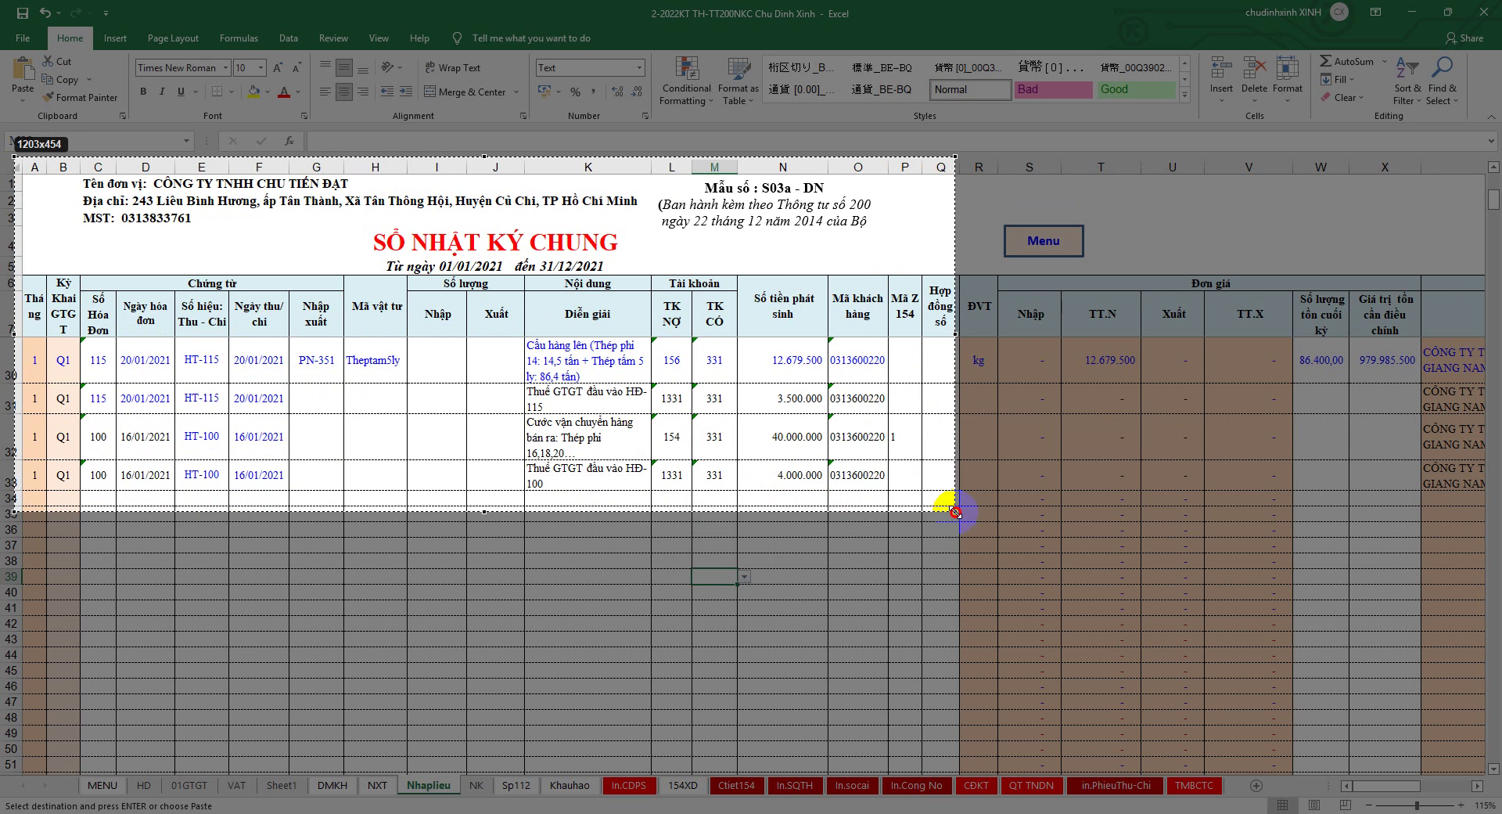
right_click(666, 291)
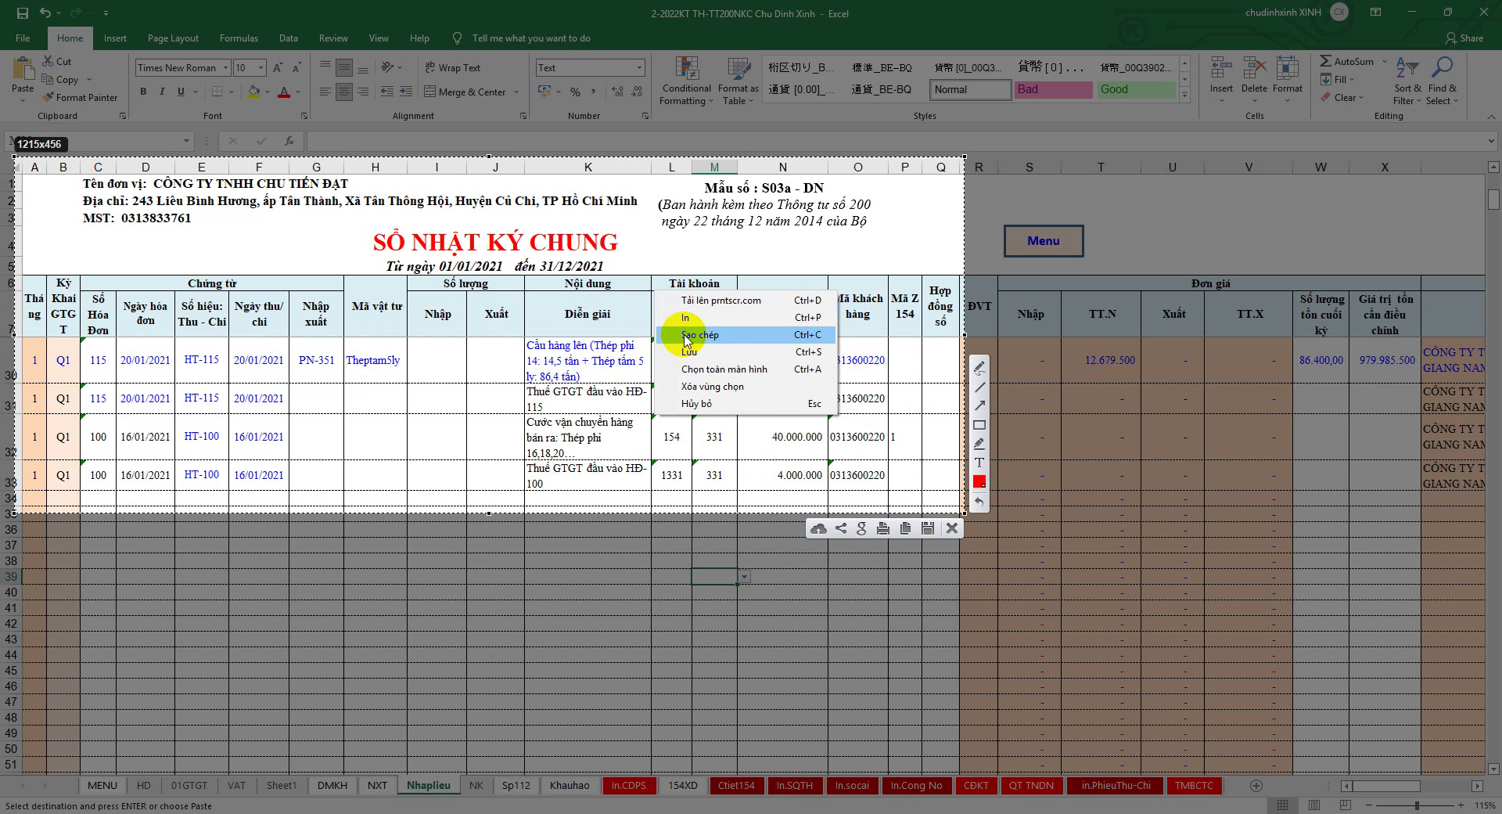
left_click(688, 335)
Paste the journal screenshot as a picture on Sheet1, resized and placed right of the table
left_click(281, 784)
right_click(906, 217)
left_click(910, 299)
left_click_drag(959, 327, 772, 327)
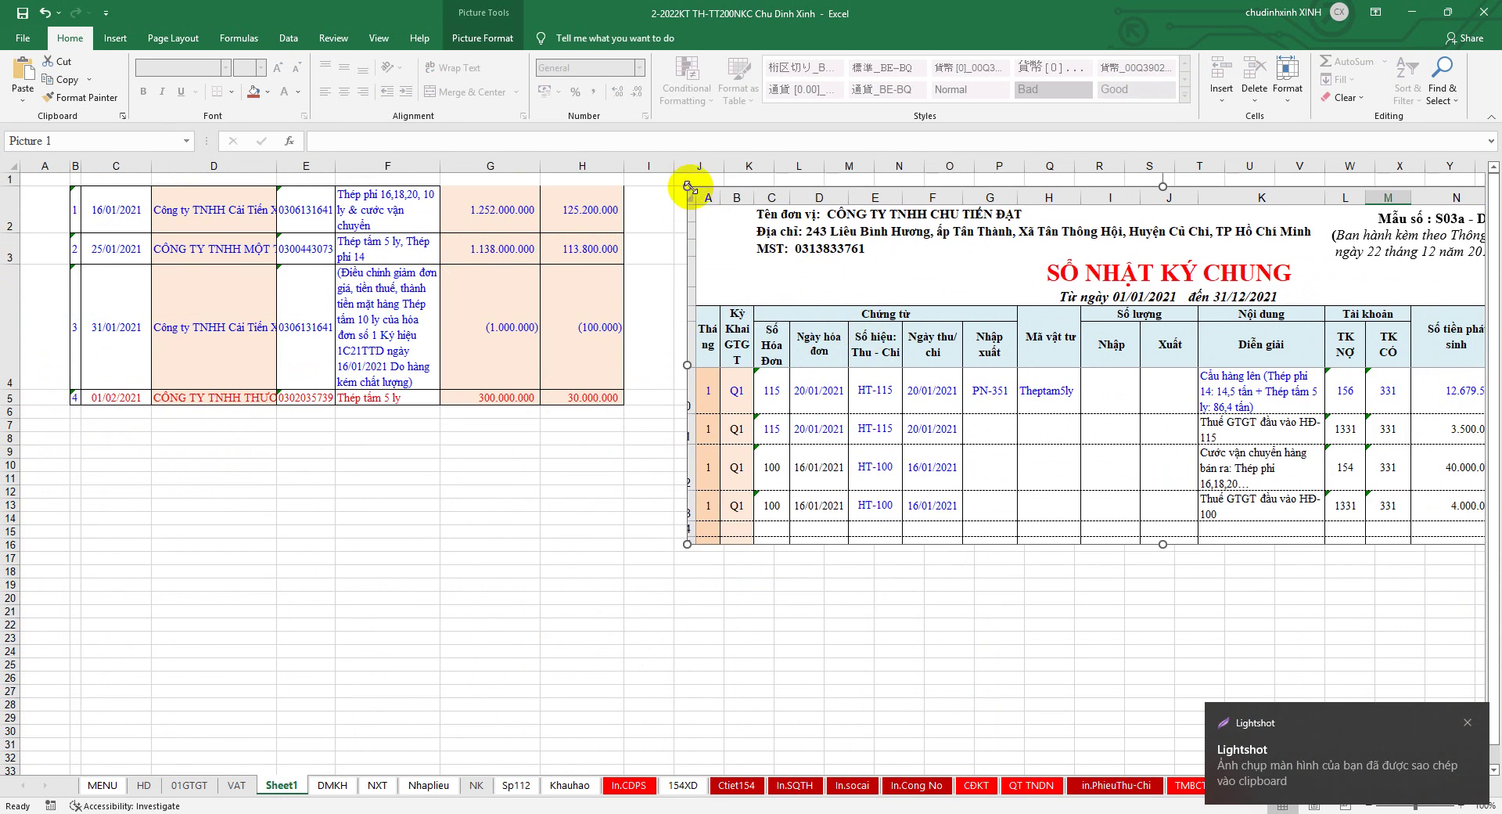
left_click_drag(687, 185, 1028, 313)
left_click_drag(1288, 404, 1016, 273)
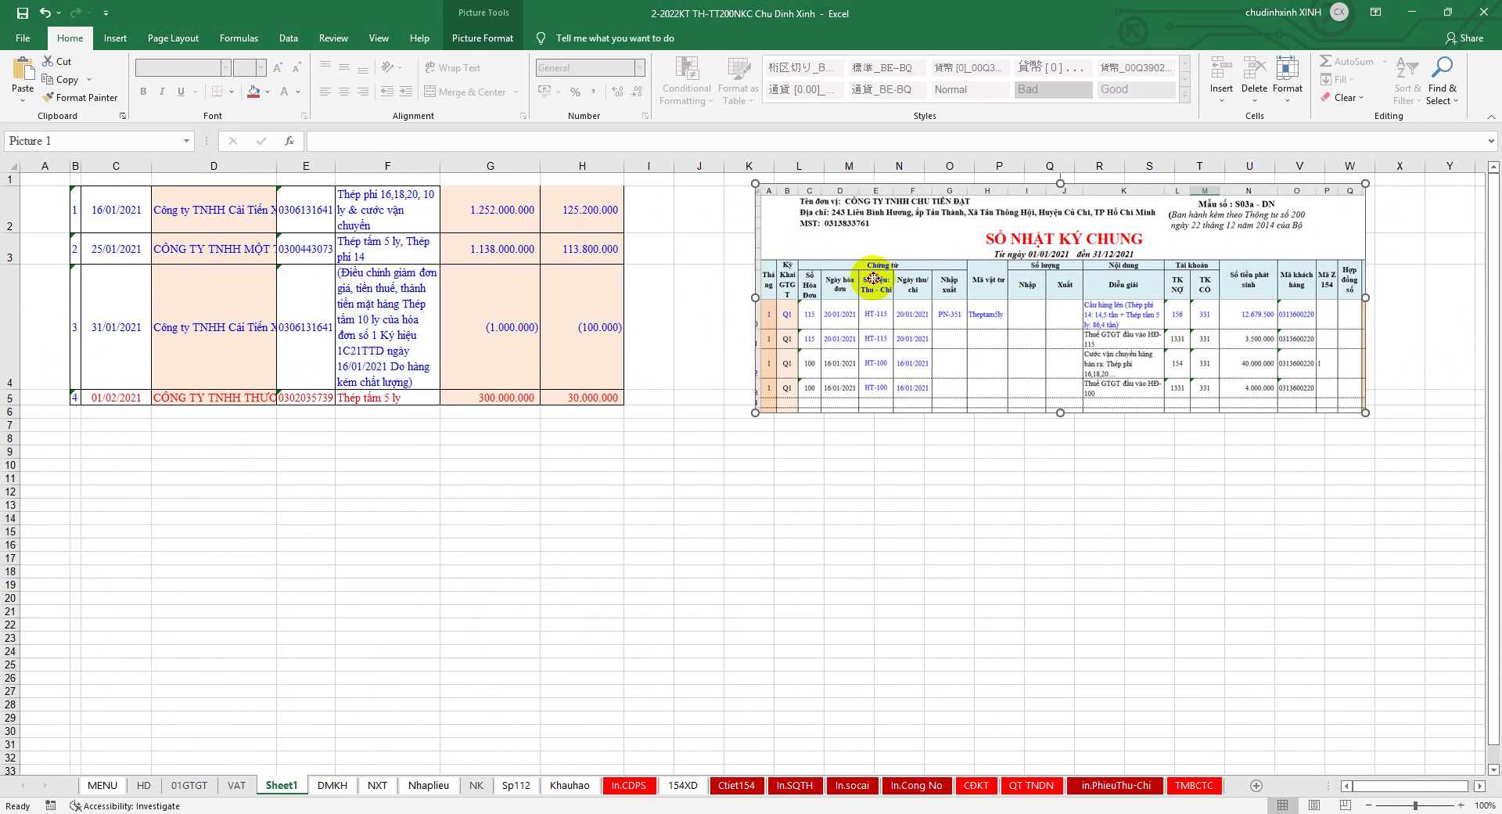
left_click_drag(870, 287, 883, 280)
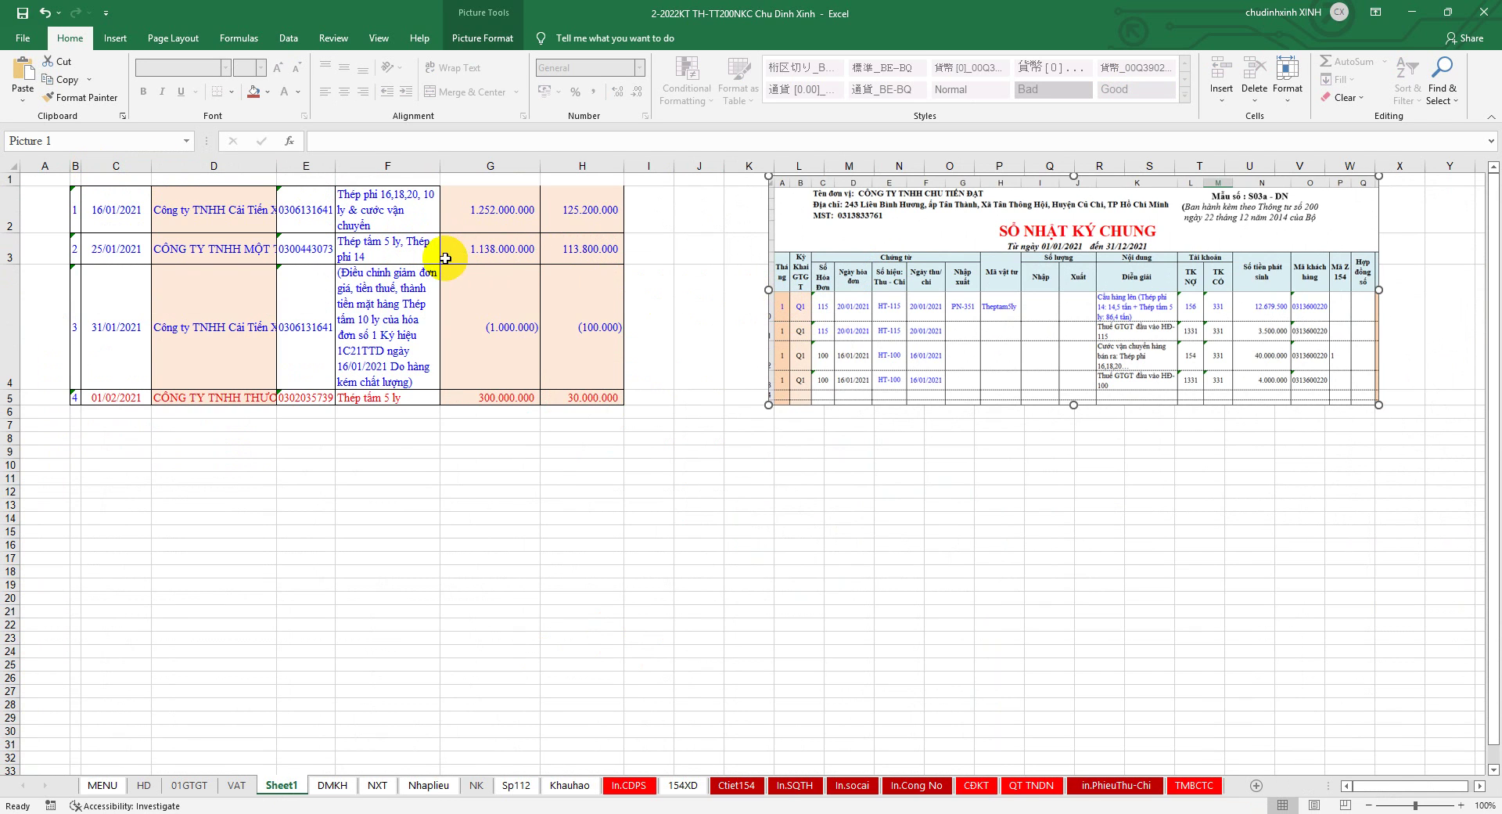
left_click(227, 166)
Insert two blank columns at column D, before the company names
right_click(218, 295)
left_click(227, 300)
right_click(202, 166)
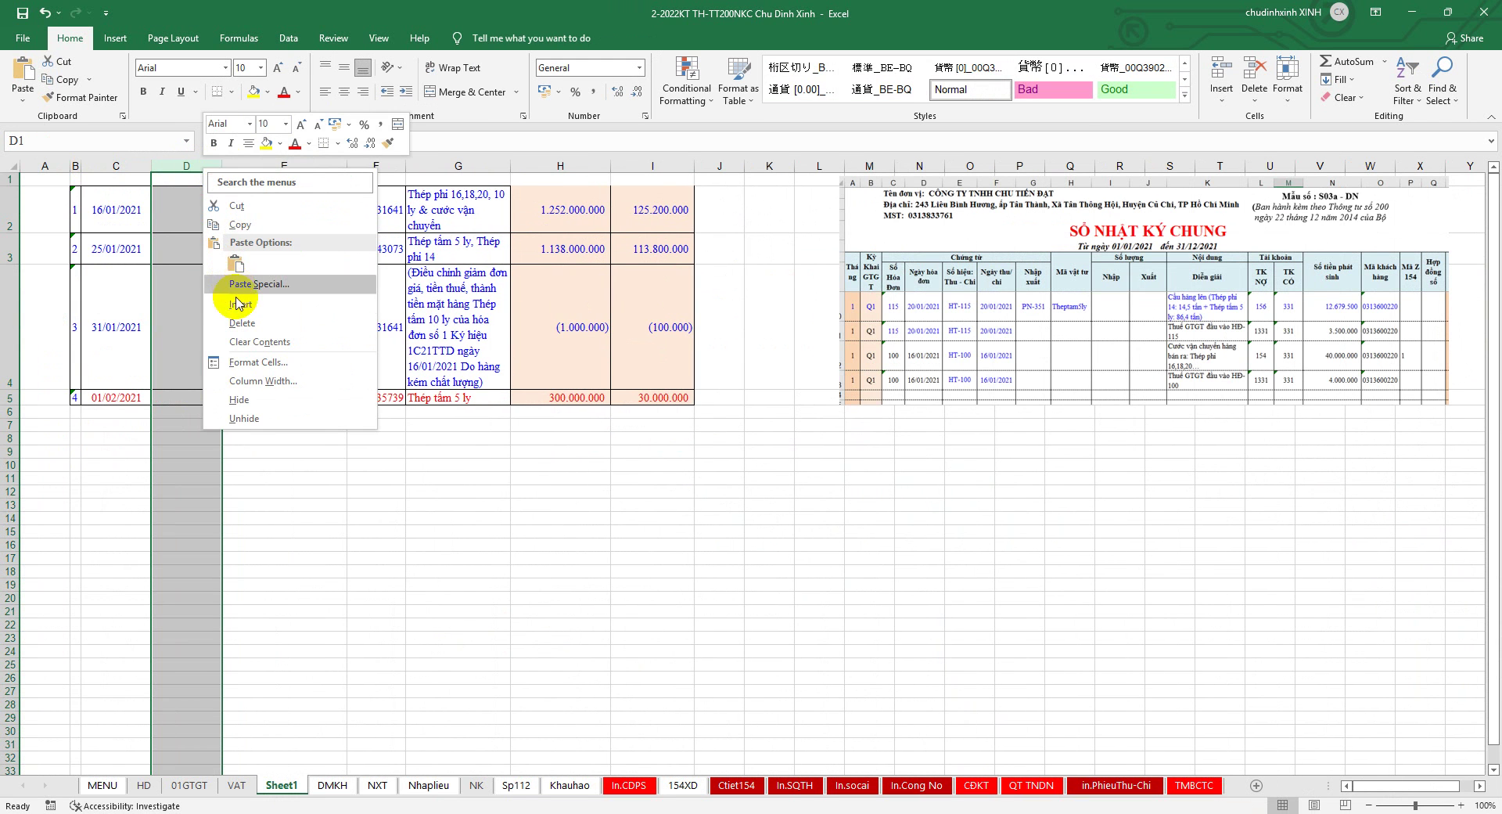
left_click(246, 294)
Fill E2:E5 with the =C2 date formula and widen column H
left_click(257, 210)
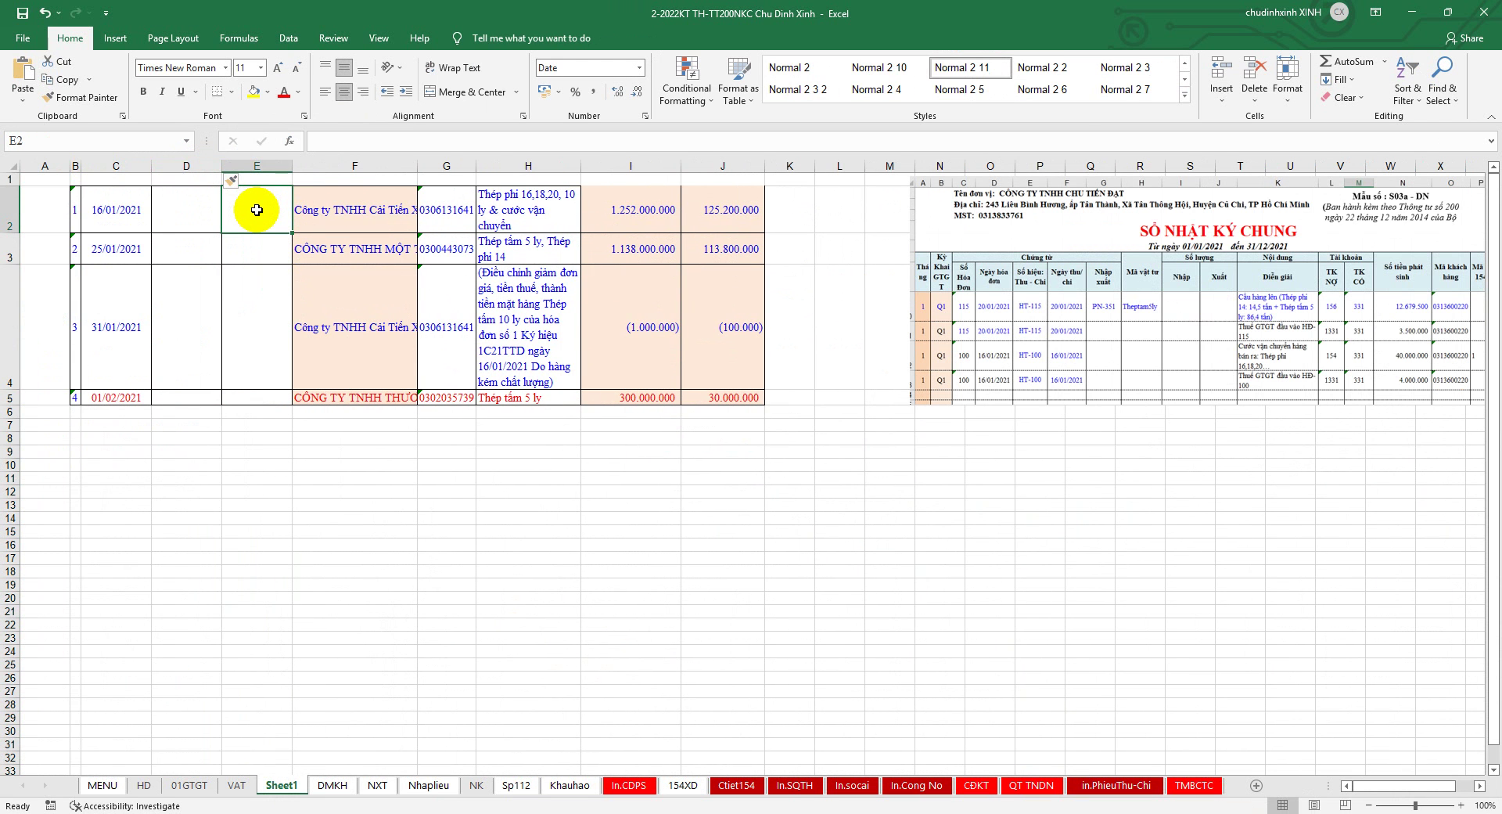
type("=")
left_click(127, 206)
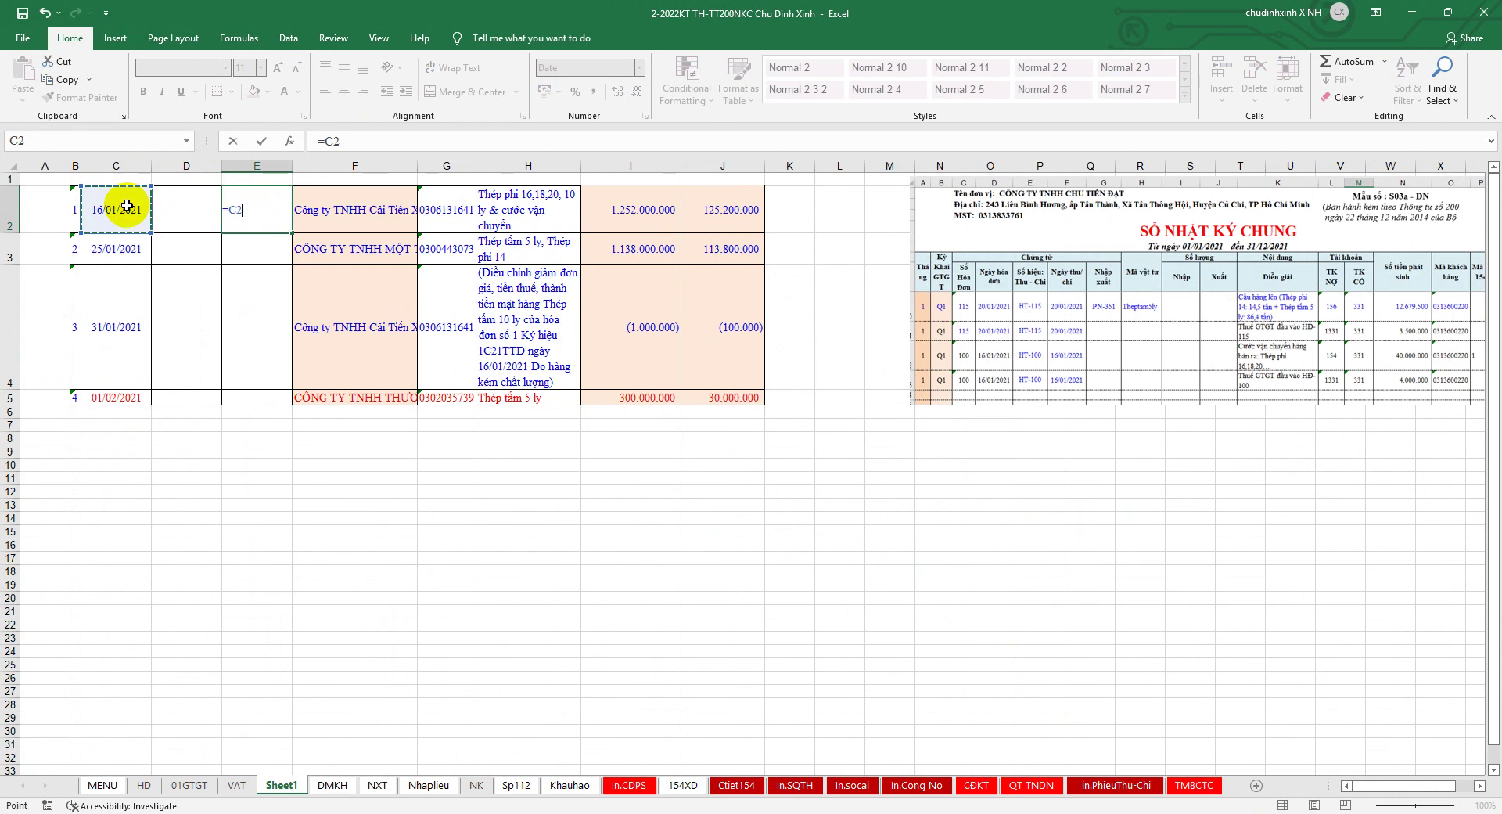
key("ctrl+Return")
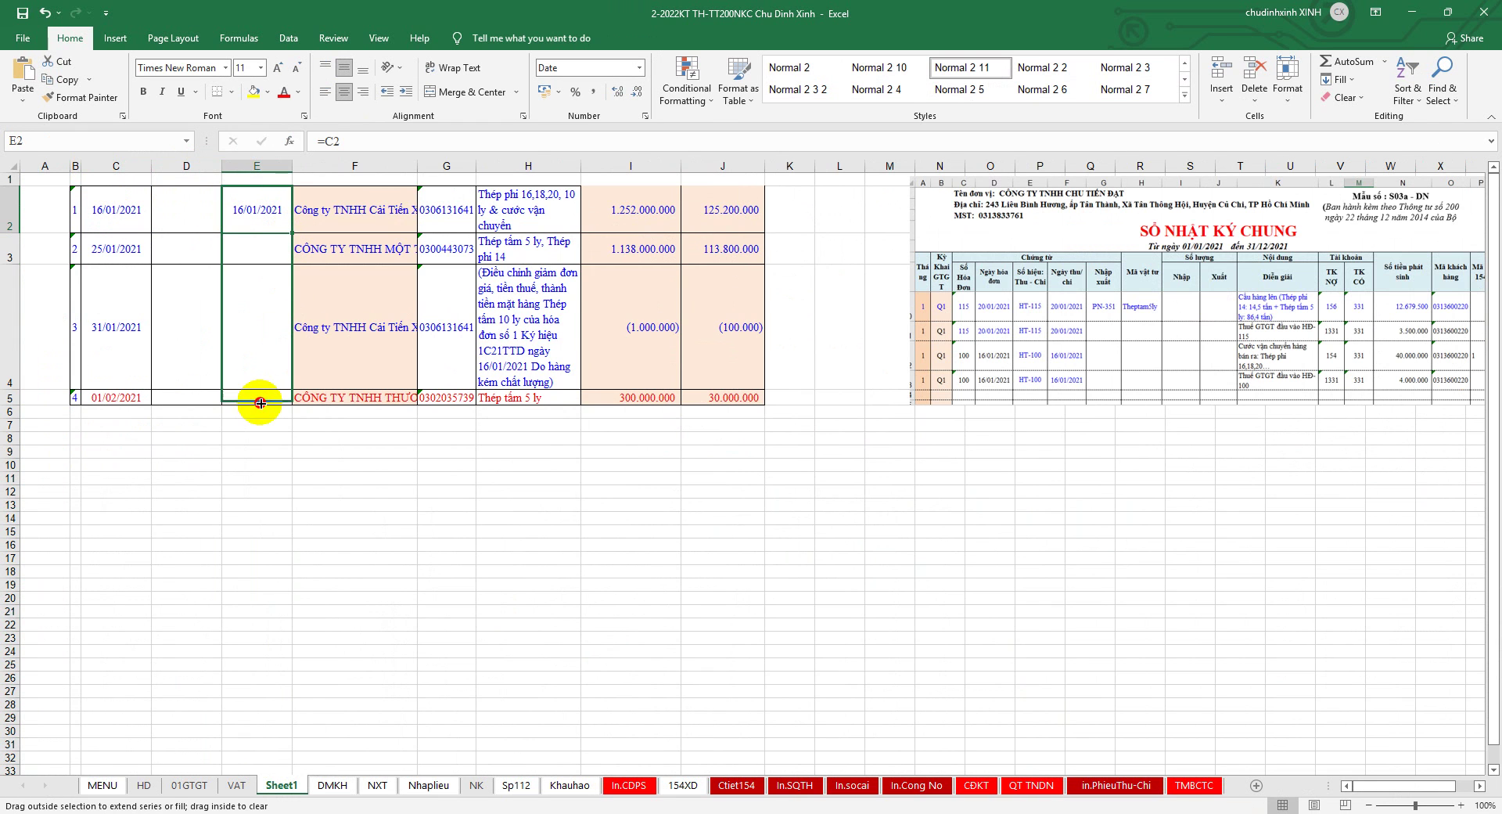
left_click_drag(291, 233, 256, 399)
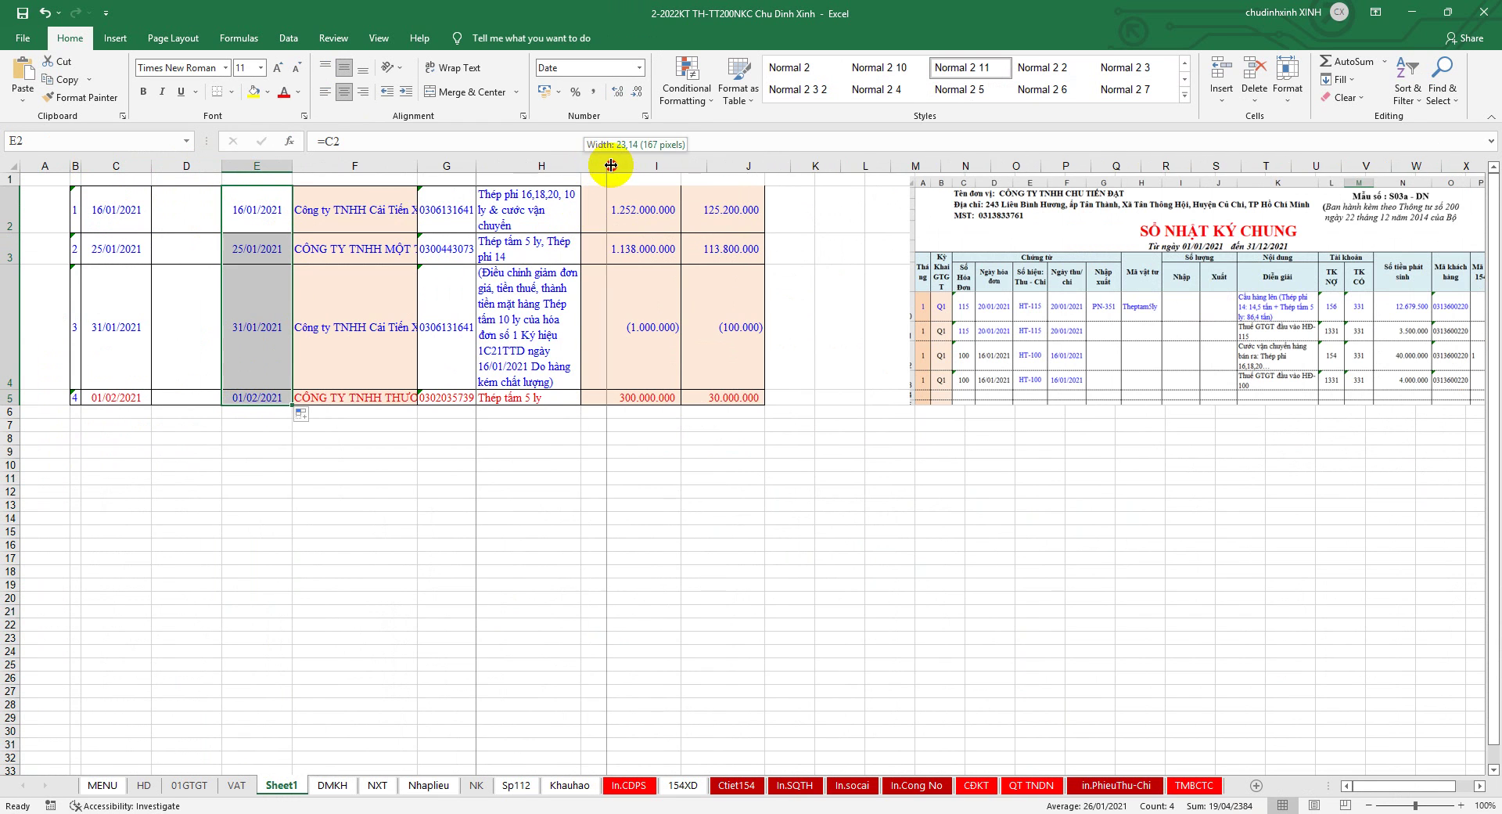
left_click_drag(581, 165, 608, 166)
left_click_drag(983, 223, 902, 225)
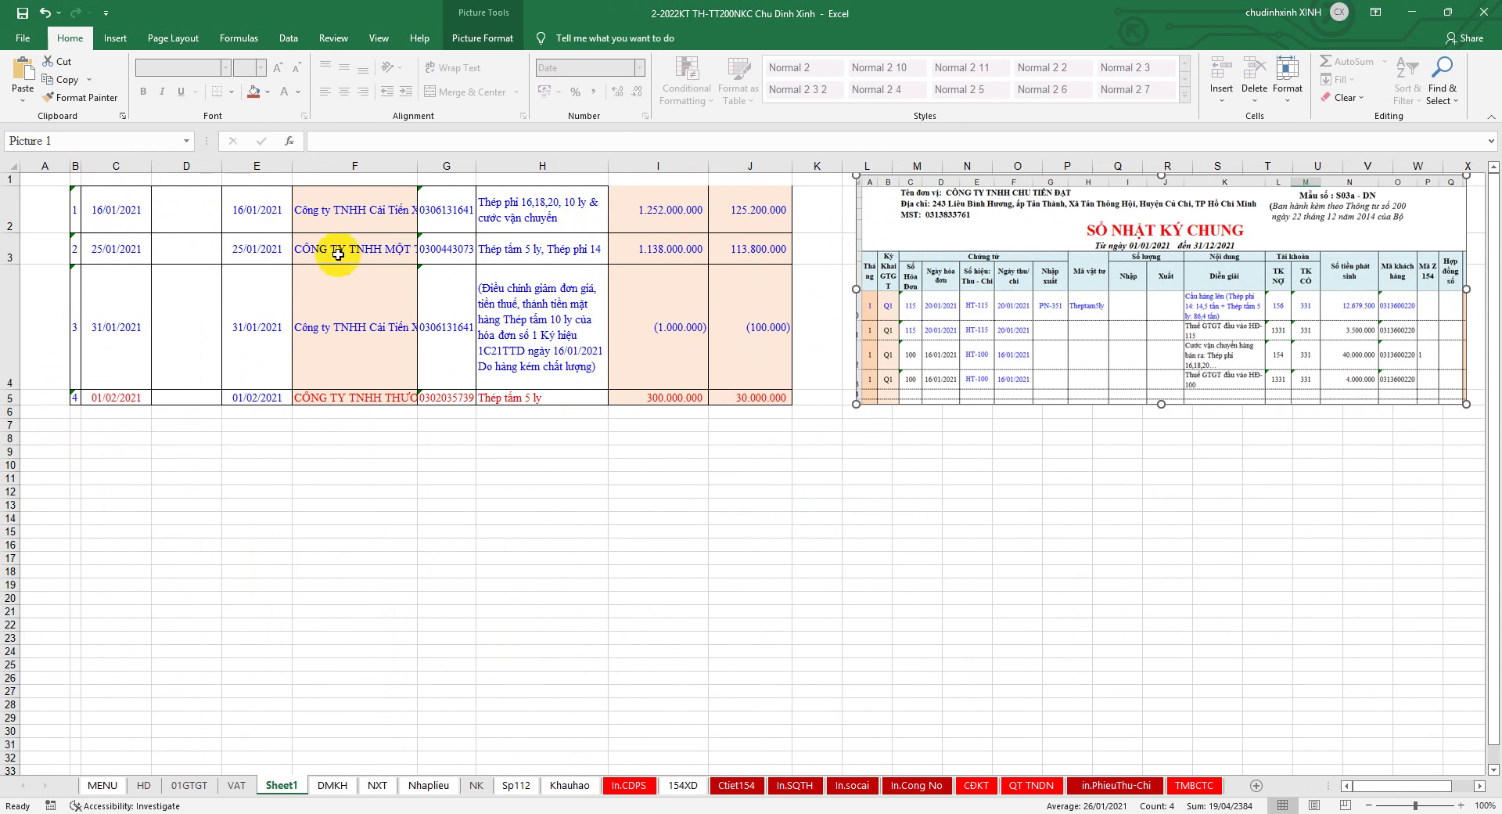
left_click(186, 207)
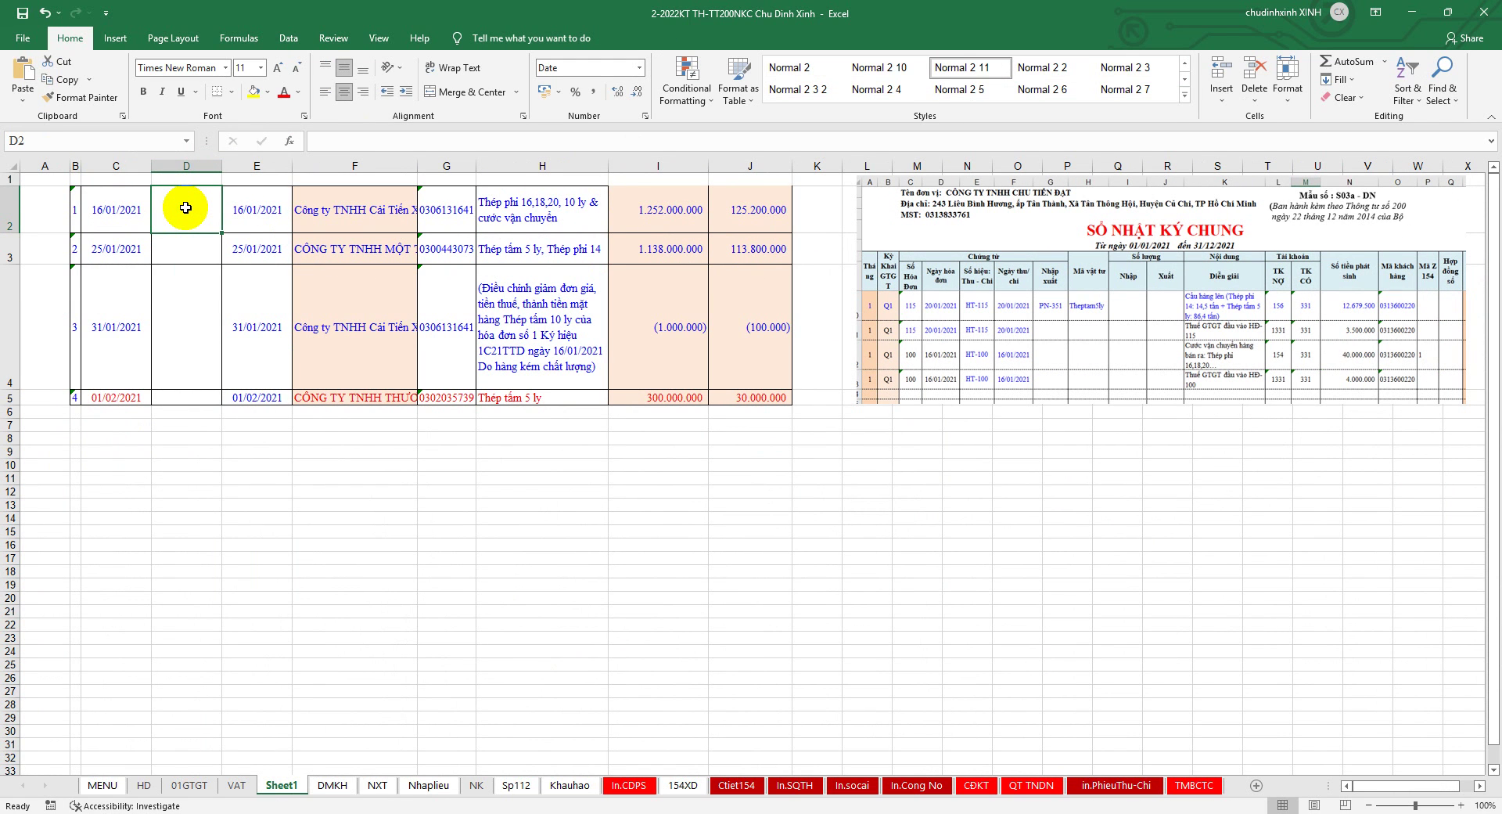
Enter ="HT/BR-TM-"&B2 in D2, fill it down to D5, and widen column D
type("=\"HT/BR-TM-\"&")
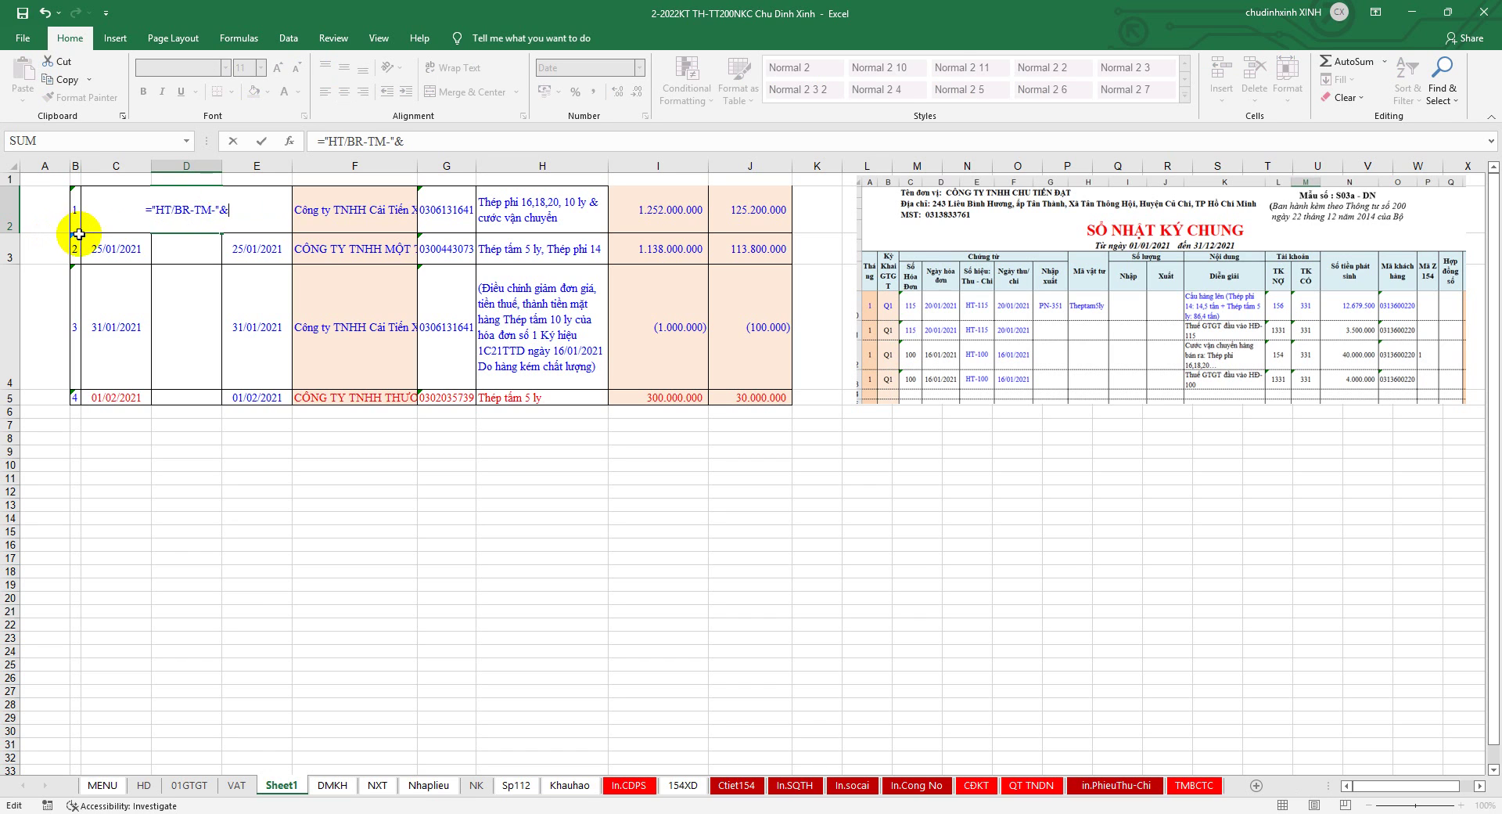
left_click(76, 212)
key("Return")
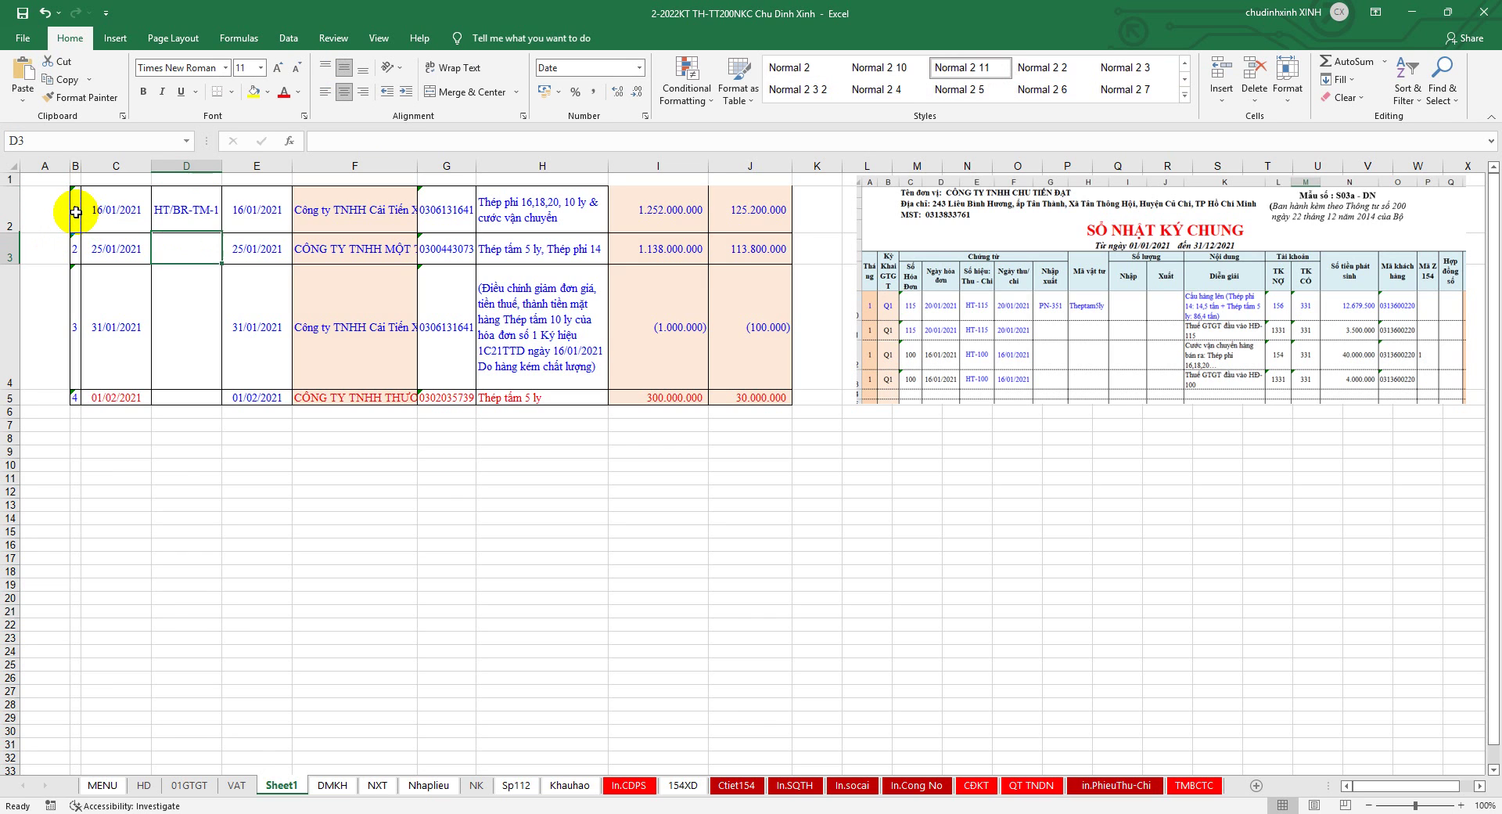
key("Up")
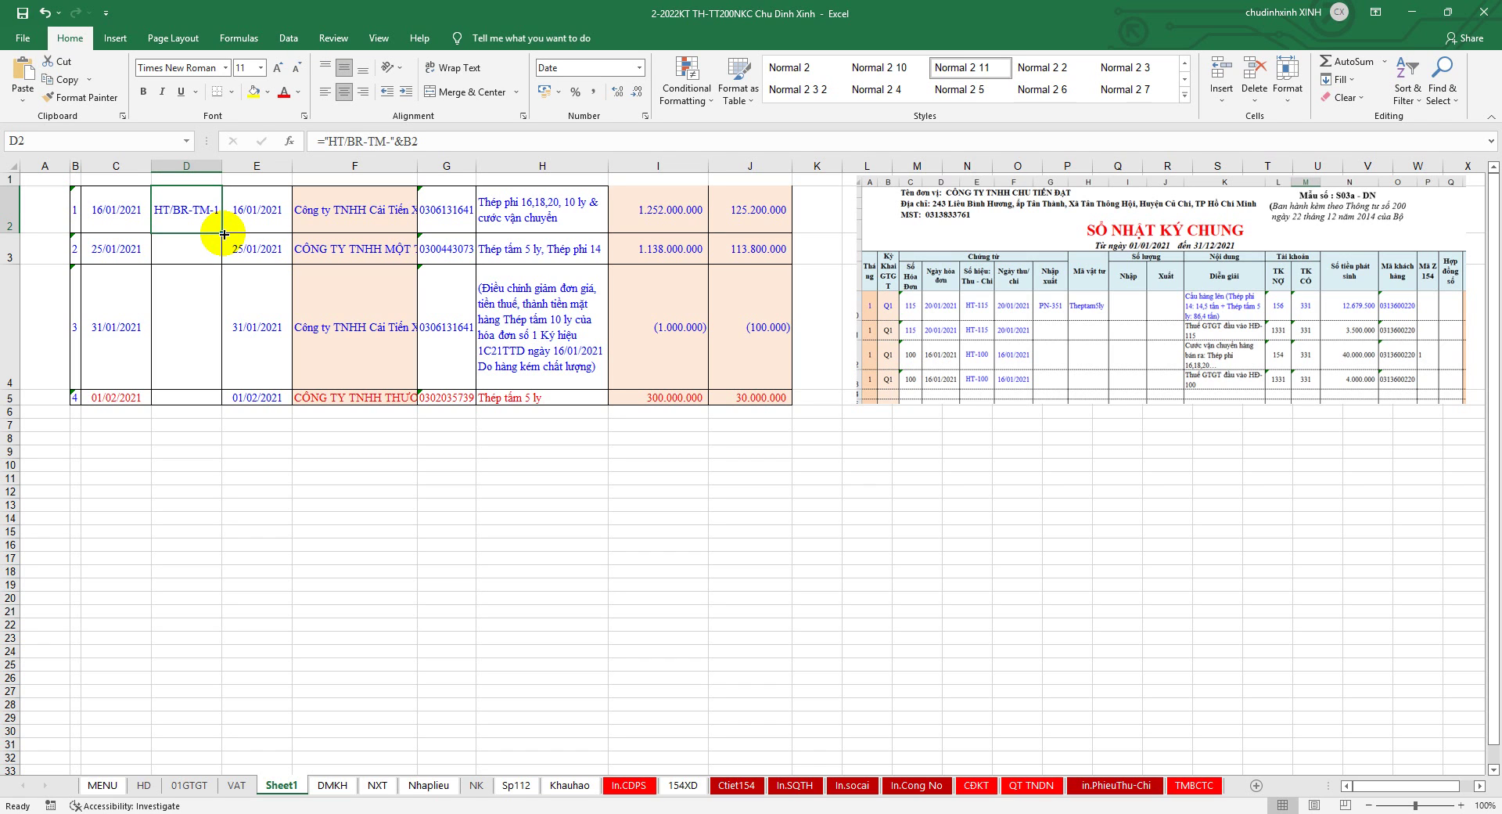
double_click(222, 232)
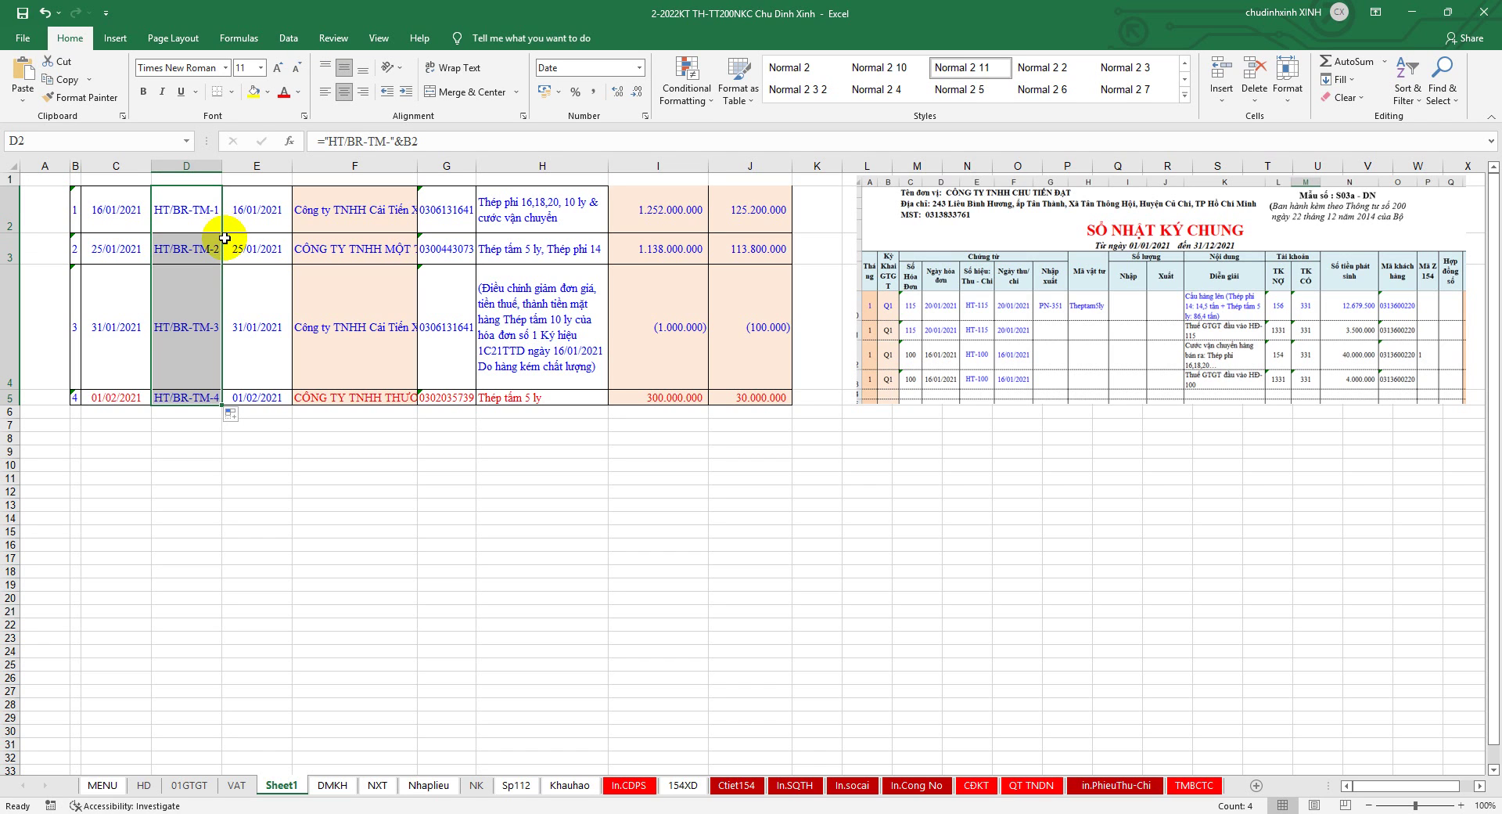
left_click_drag(211, 216, 208, 399)
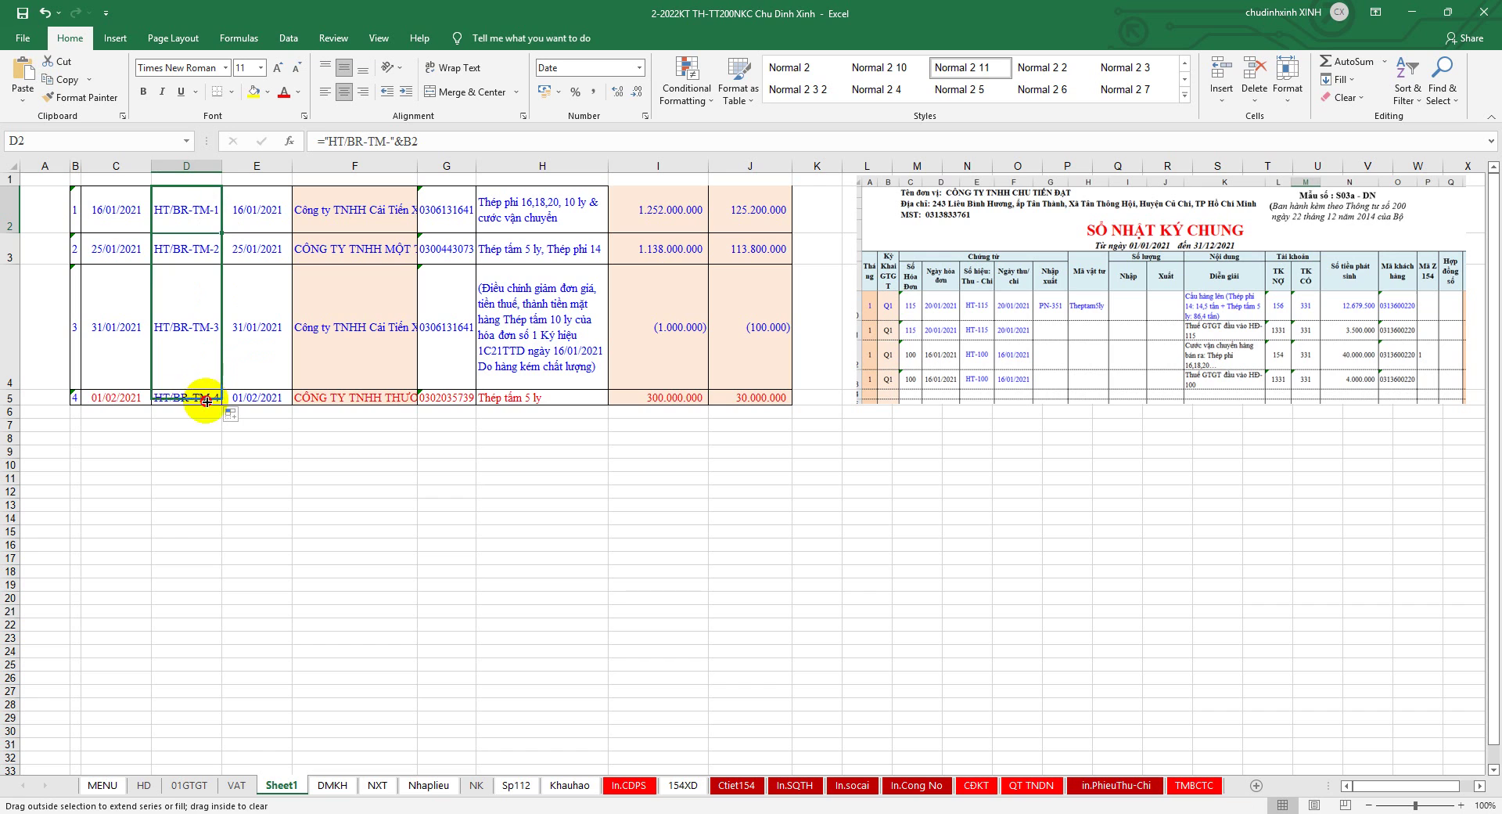
left_click_drag(222, 166, 228, 165)
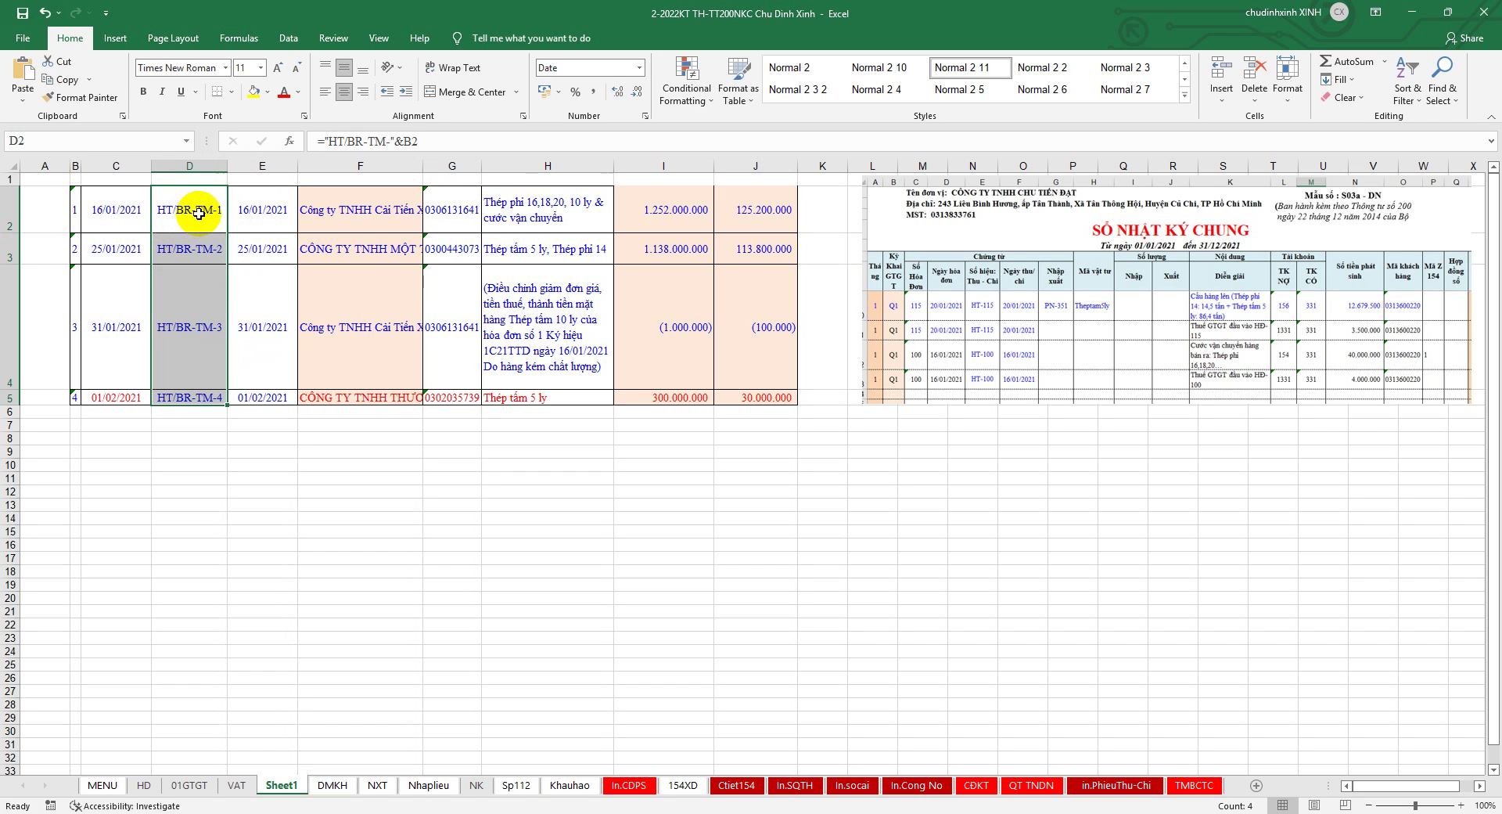
left_click(221, 277)
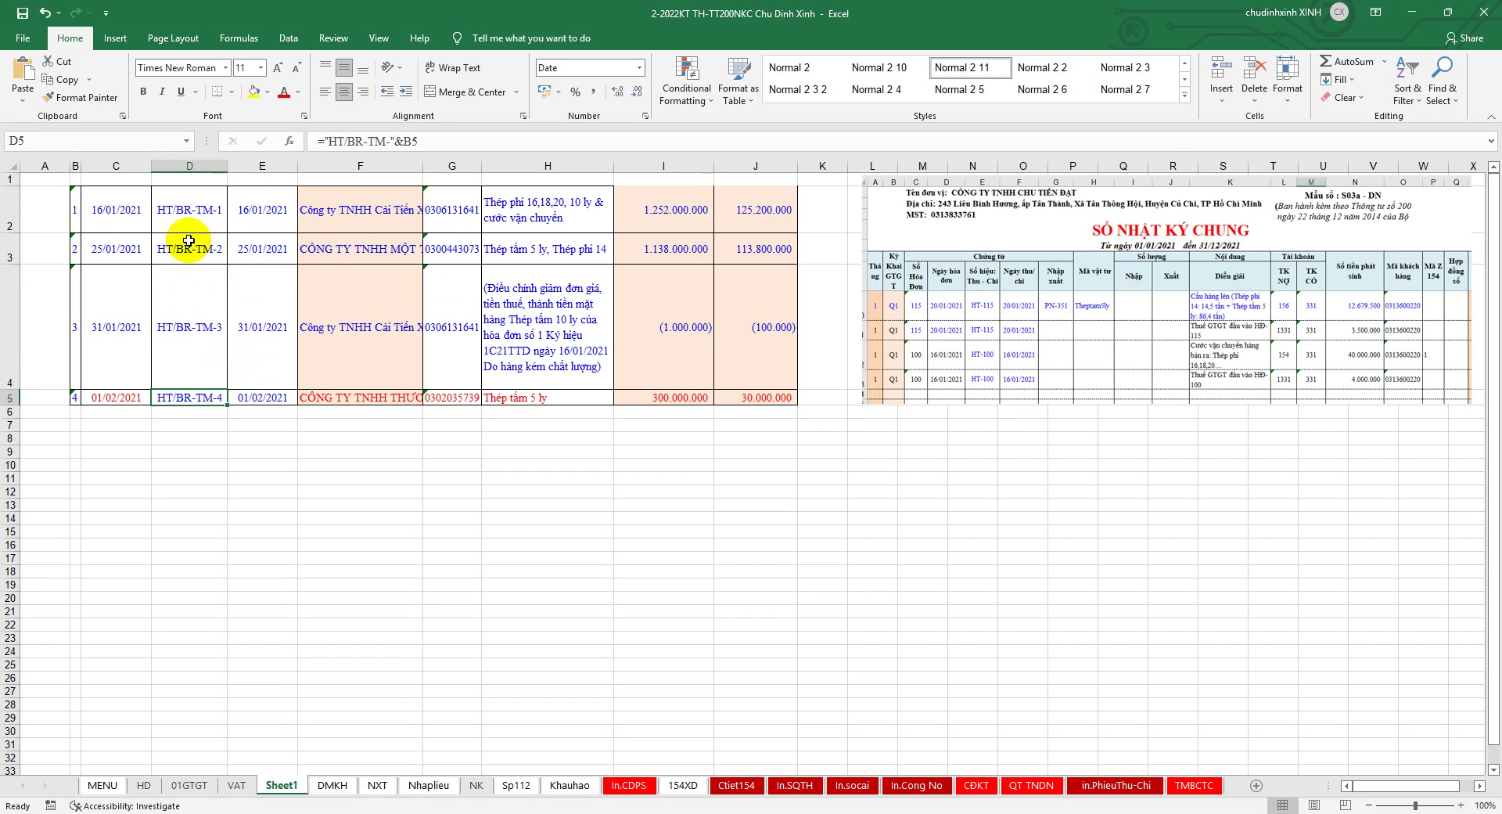
left_click(190, 194)
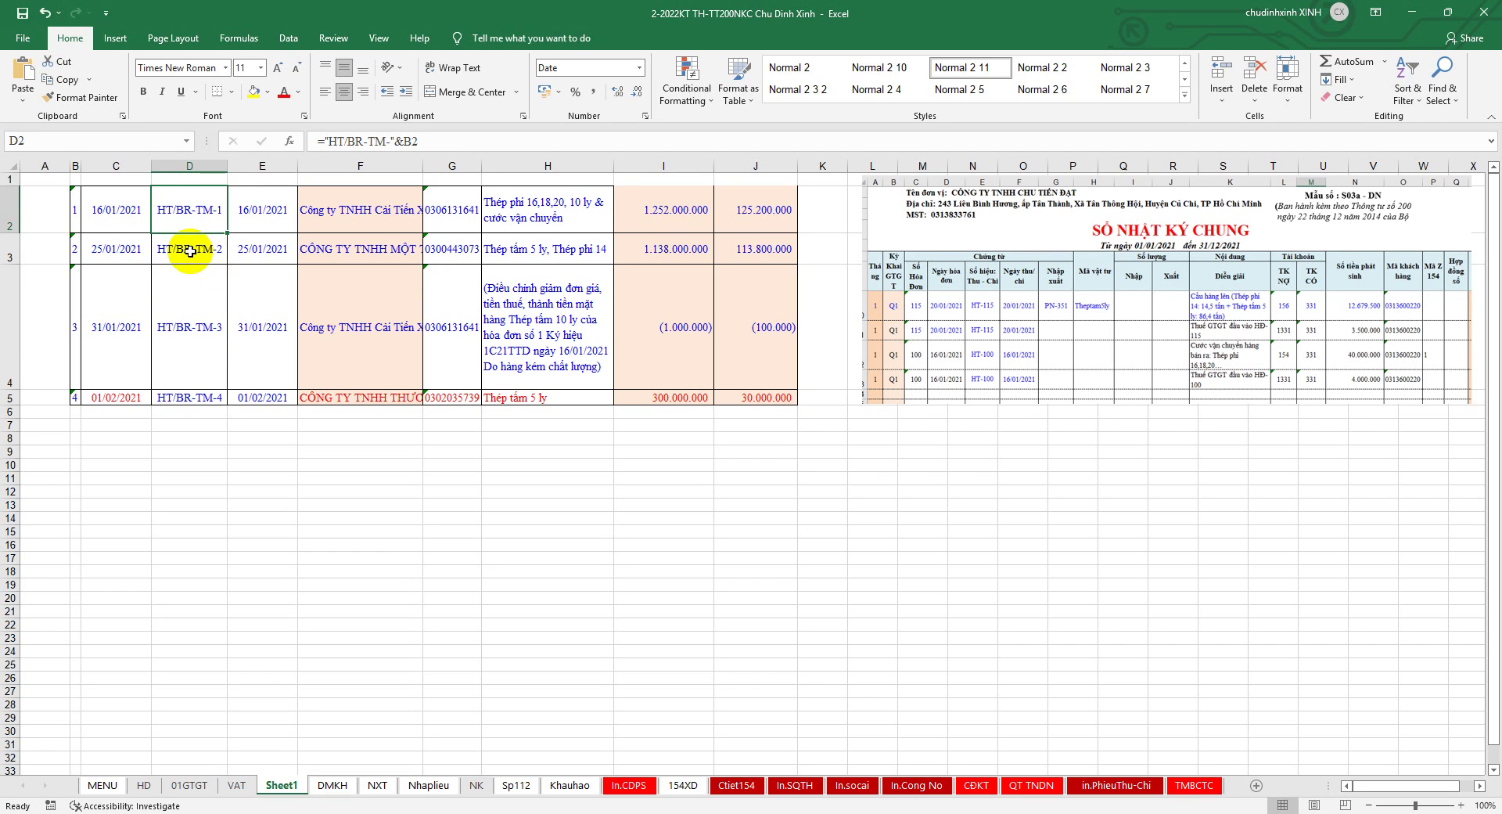
left_click(370, 161)
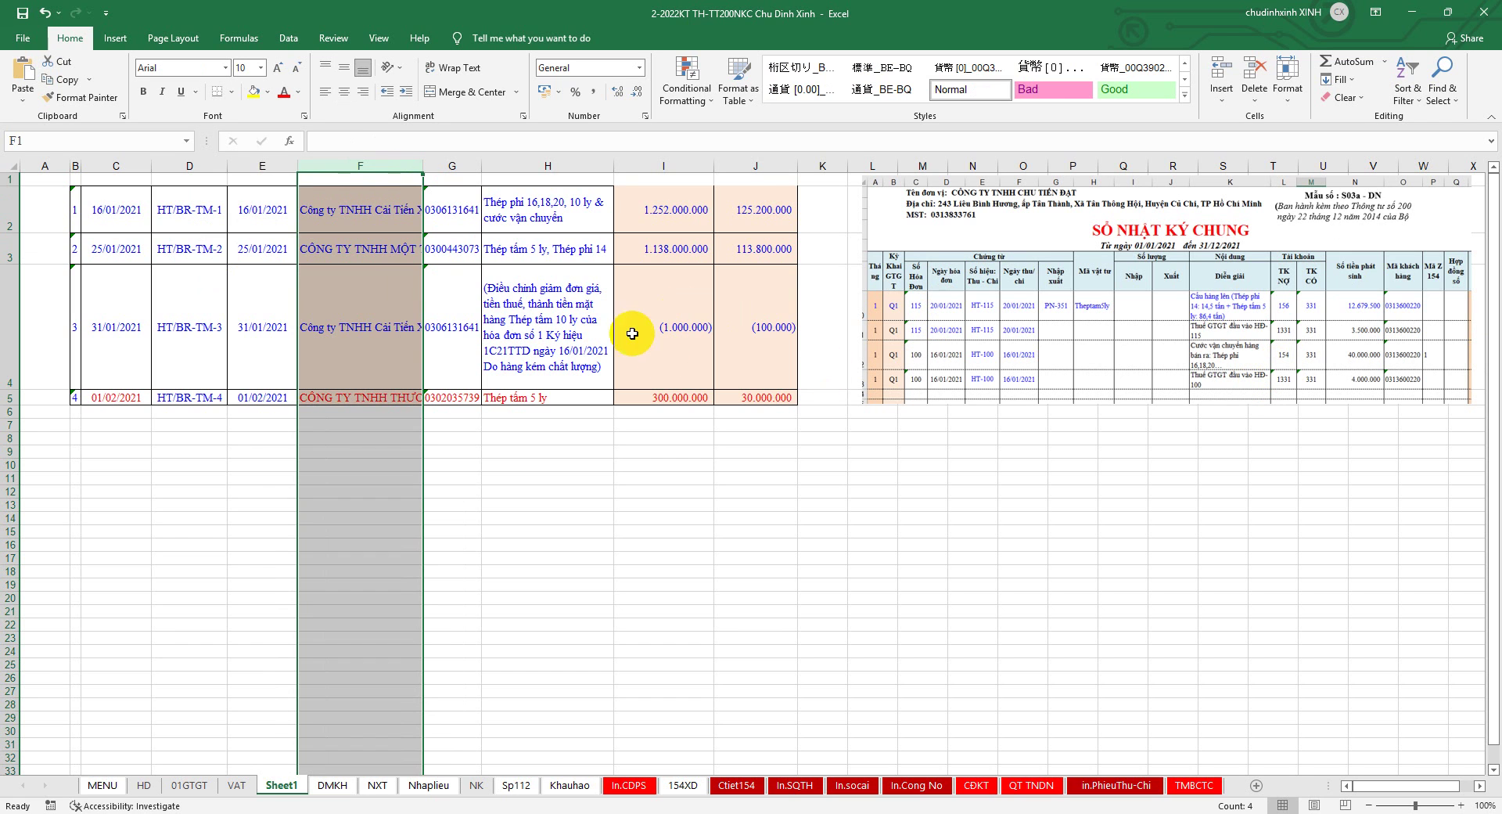
Move the company name column F to before column K and enlarge the journal picture
left_click(1033, 313)
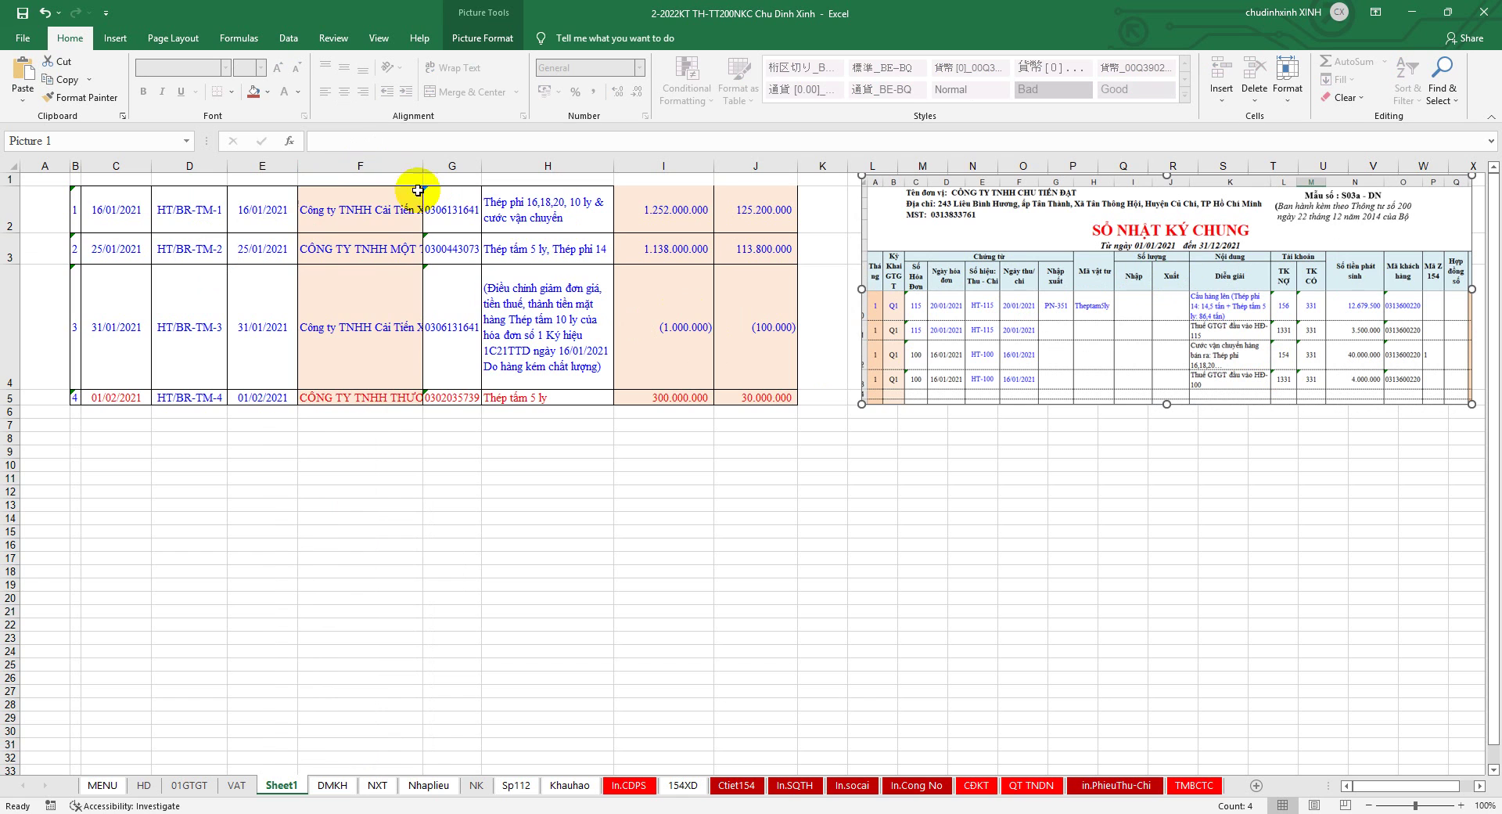
left_click(368, 161)
right_click(368, 161)
left_click(391, 194)
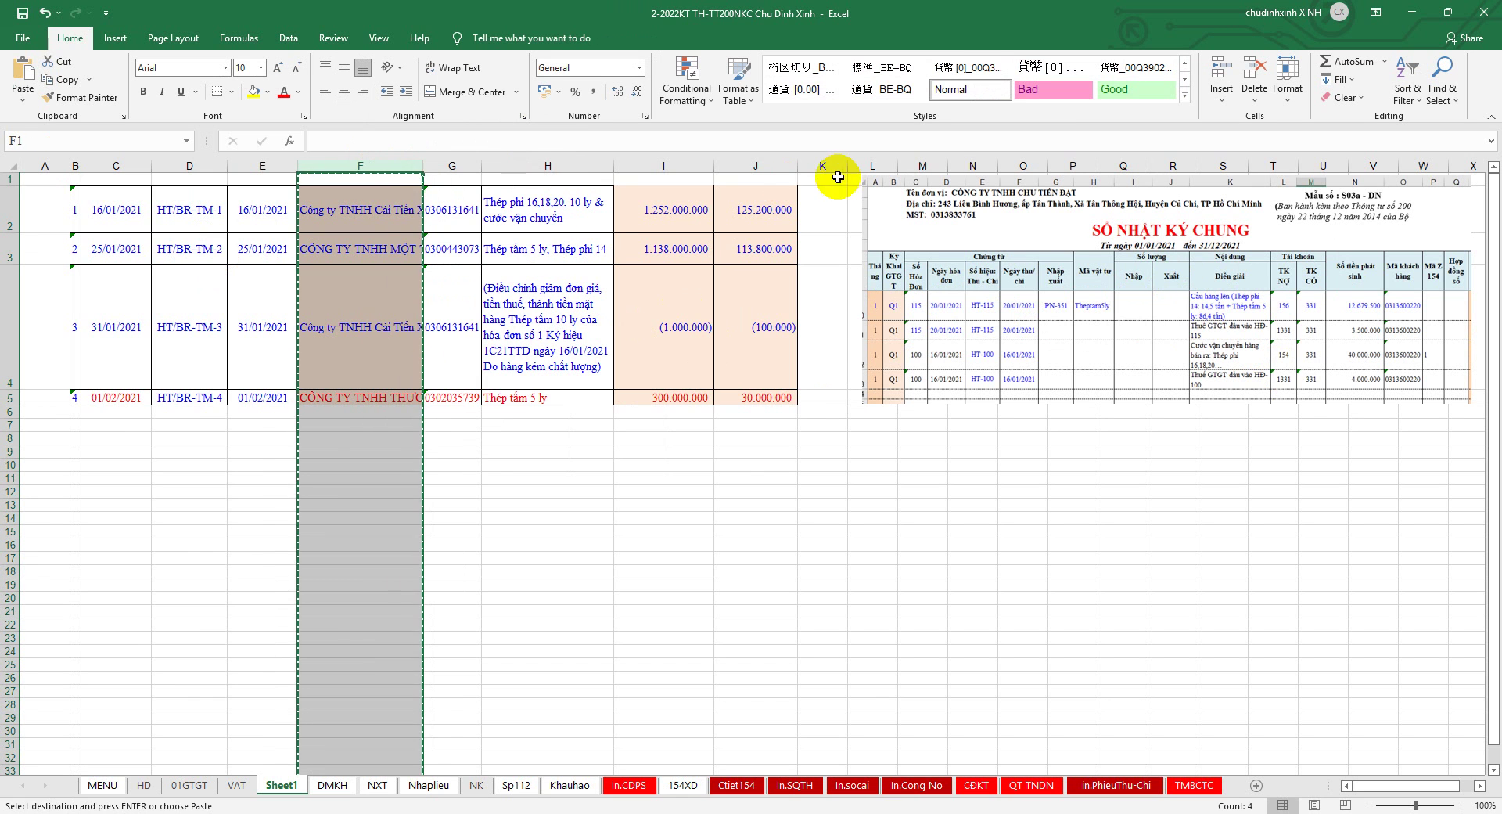
left_click(814, 164)
right_click(814, 162)
left_click(855, 295)
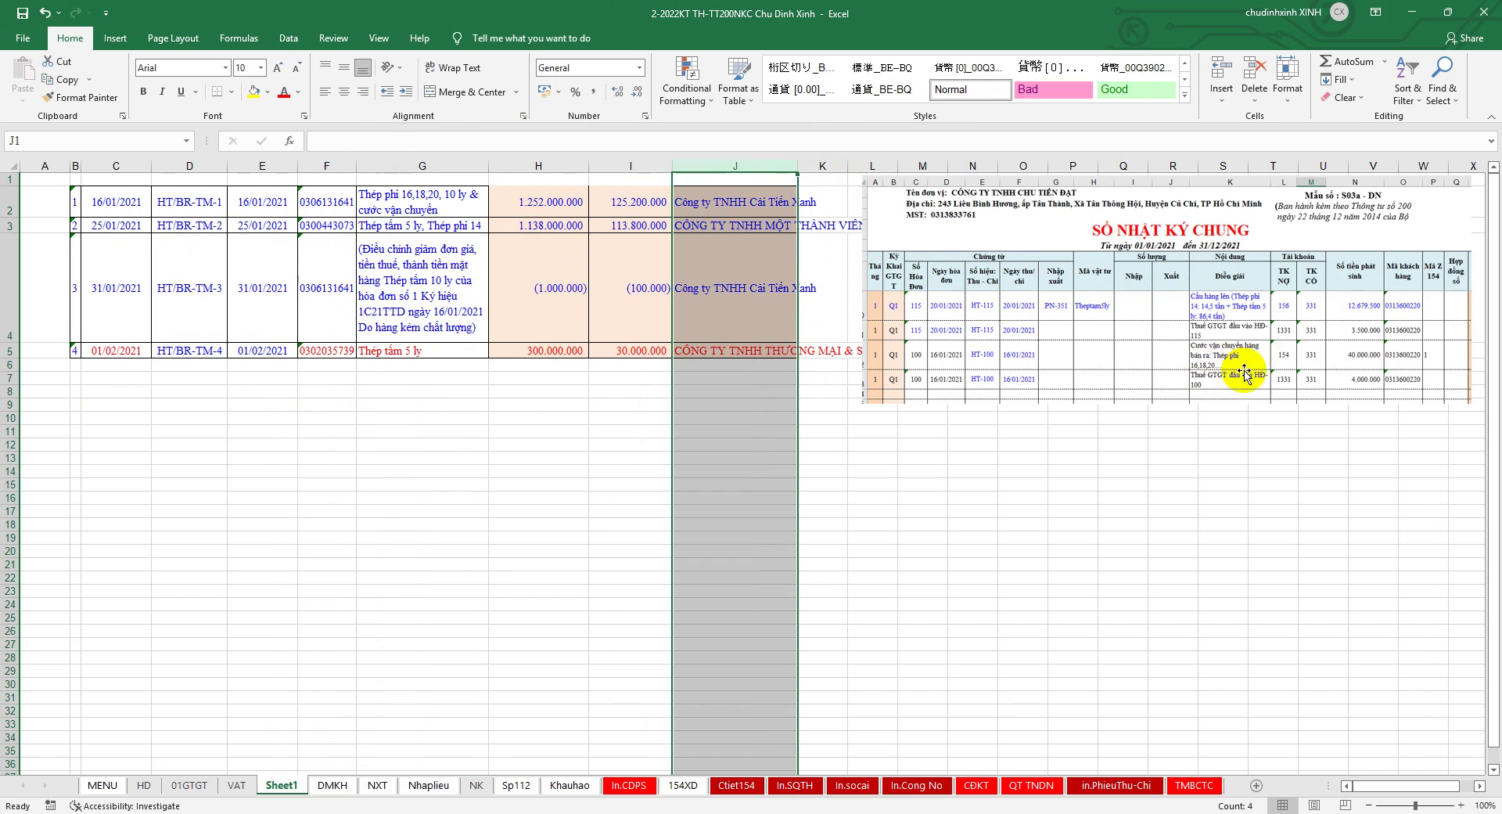
left_click(1411, 318)
mouse_move(1166, 403)
left_mouse_down()
mouse_move(1166, 447)
mouse_move(1167, 407)
left_mouse_up()
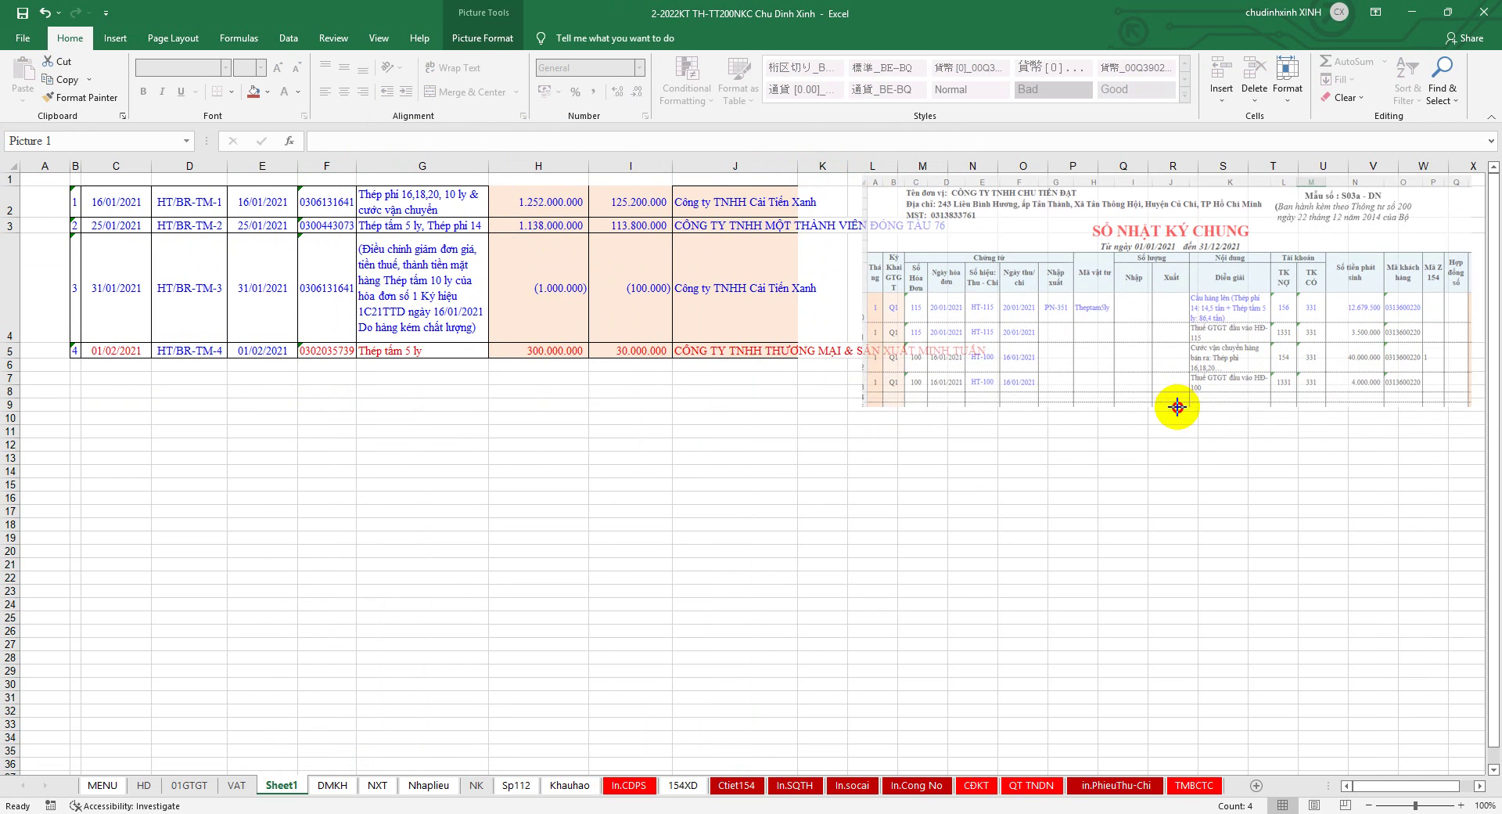
Move the tax-code column between revenue and VAT amounts and fit column H to it
left_click(330, 160)
right_click(330, 160)
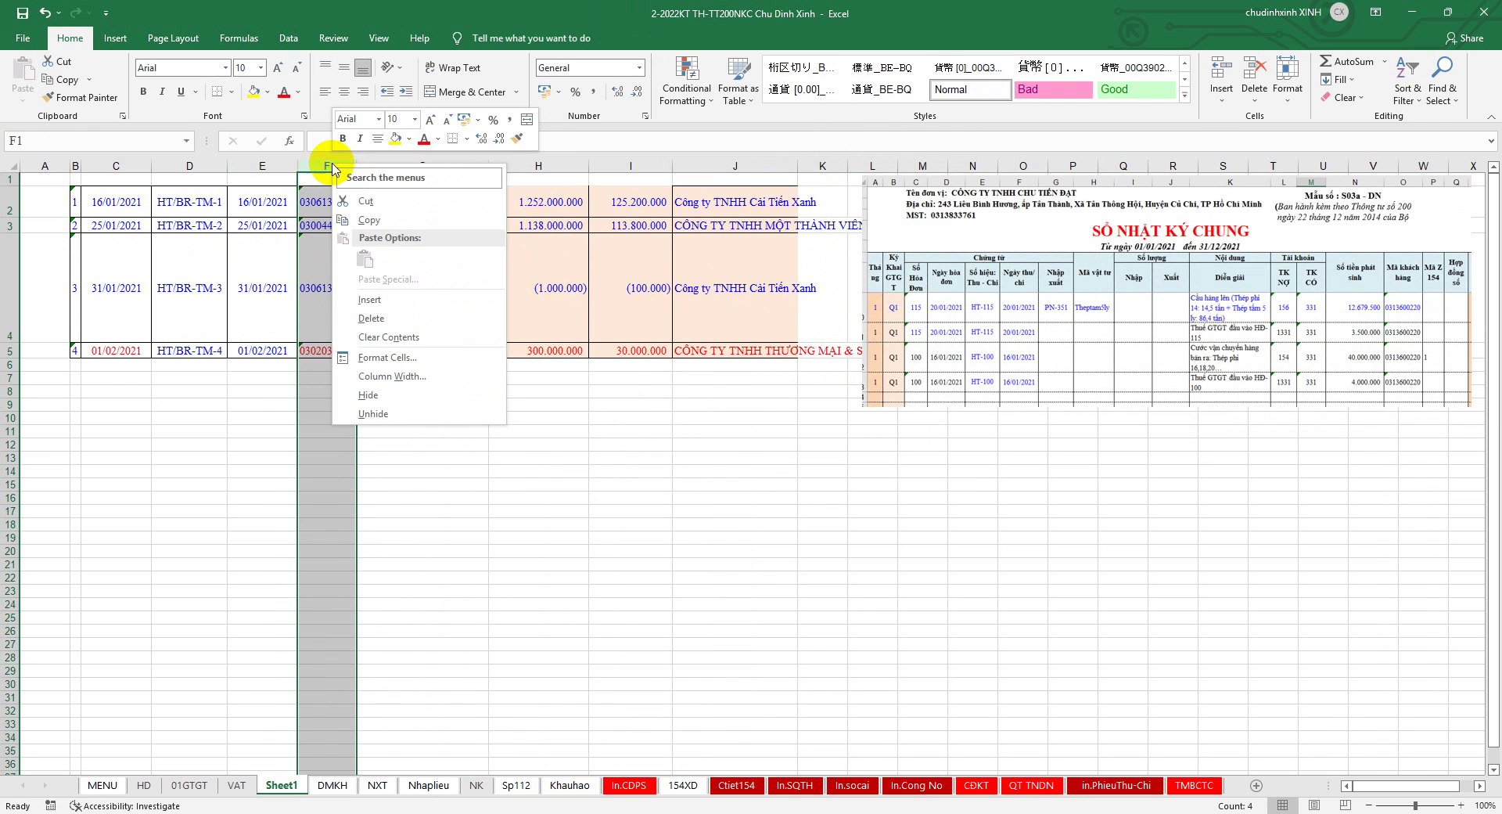
left_click(367, 216)
right_click(615, 160)
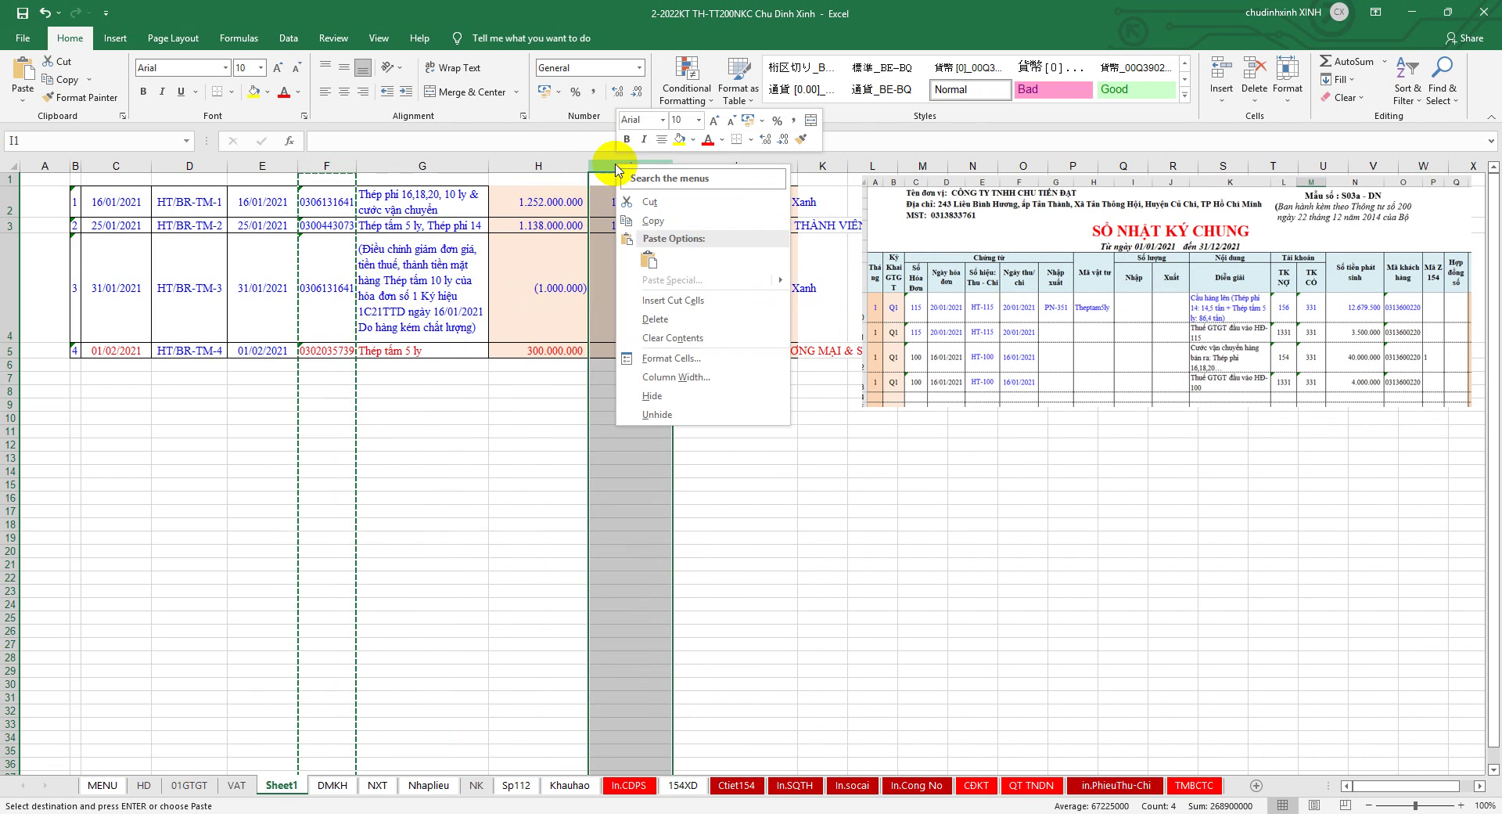
left_click(647, 298)
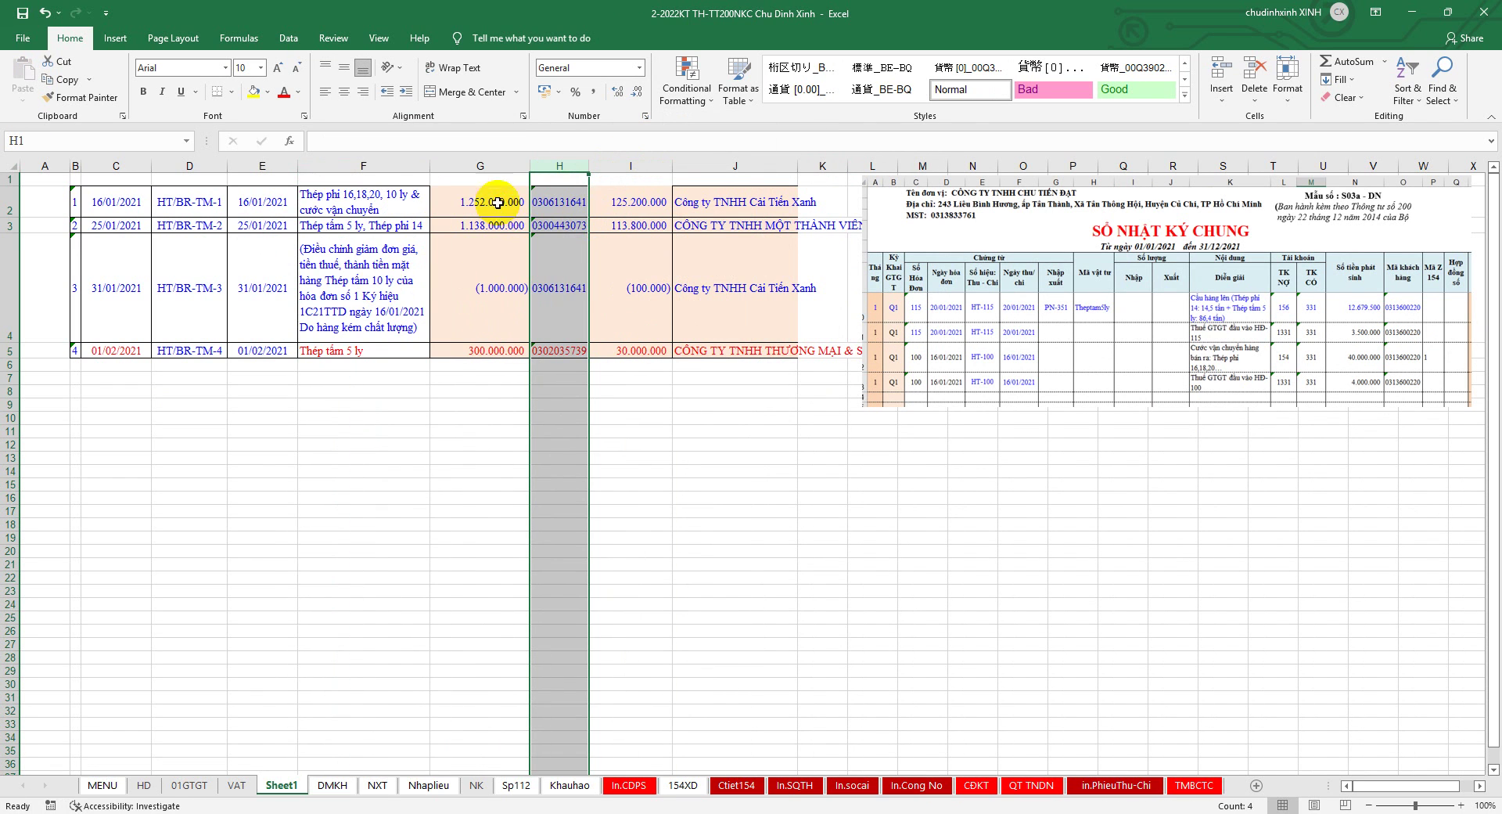
left_click(484, 162)
left_click(625, 167)
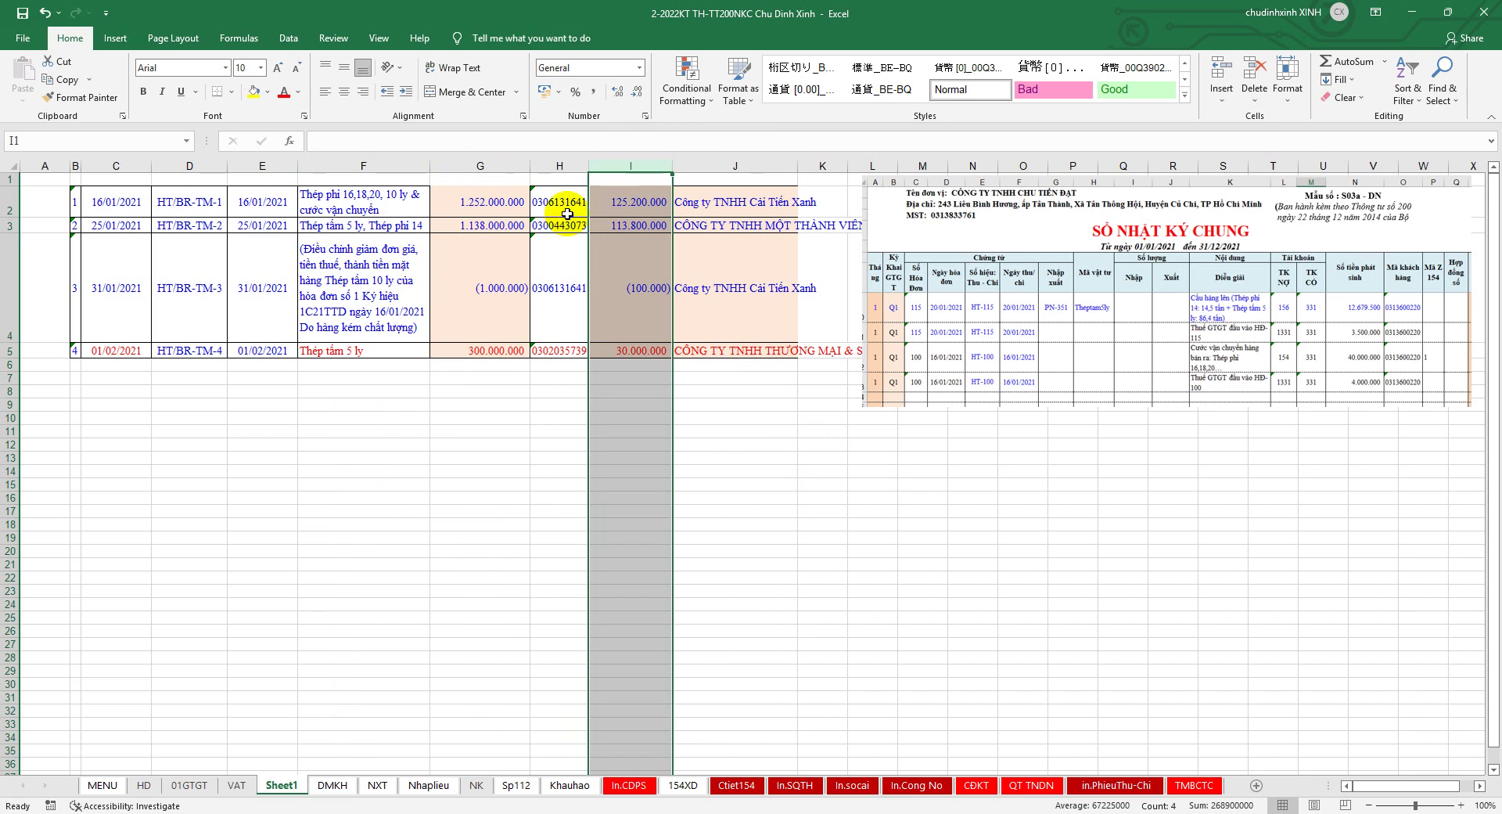
left_click_drag(588, 162, 594, 162)
left_click(567, 162)
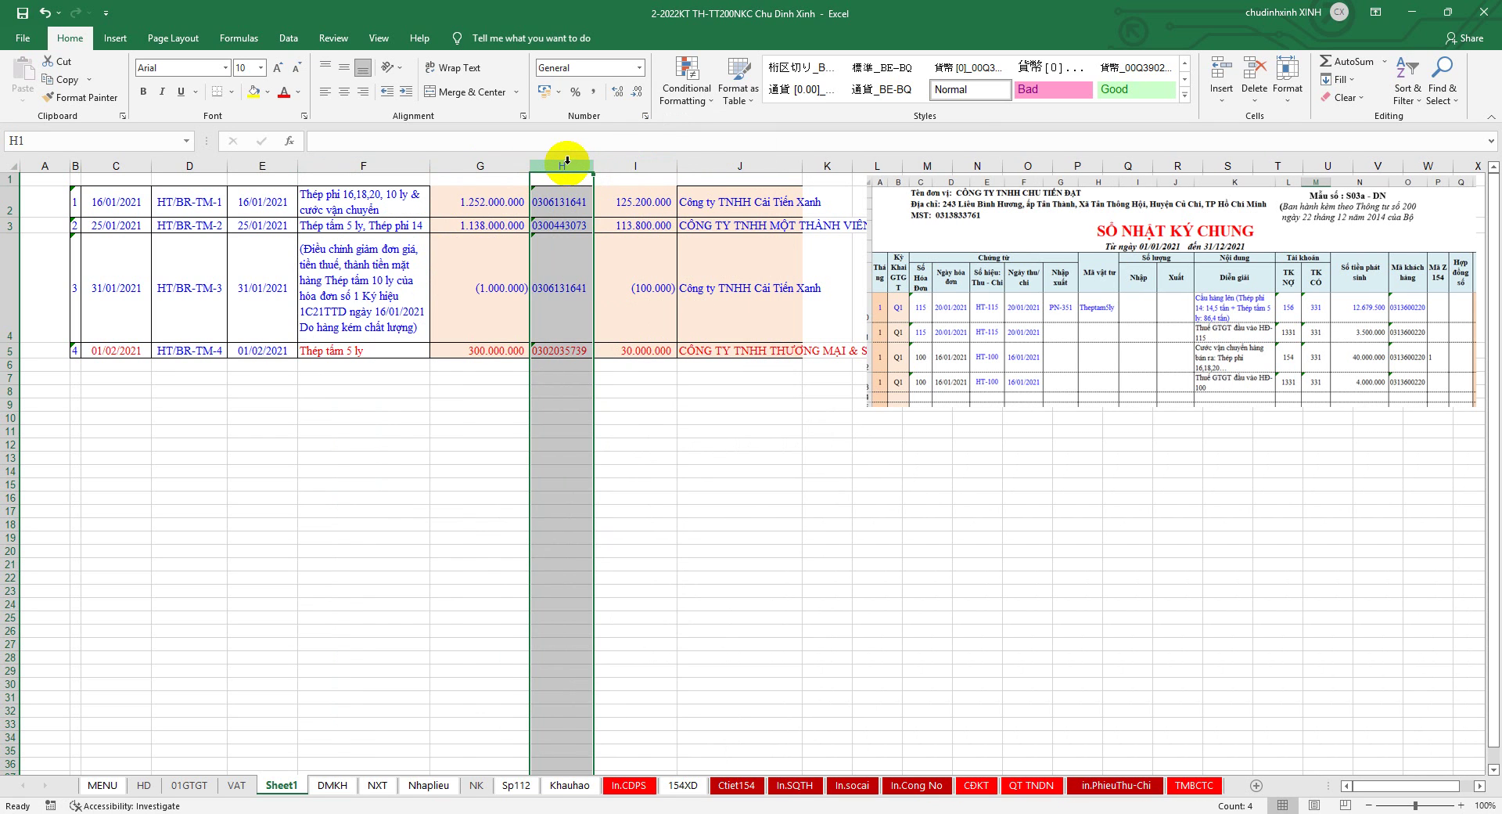
right_click(473, 166)
Insert two blank columns G and H before the amounts and adjust their widths
left_click(504, 300)
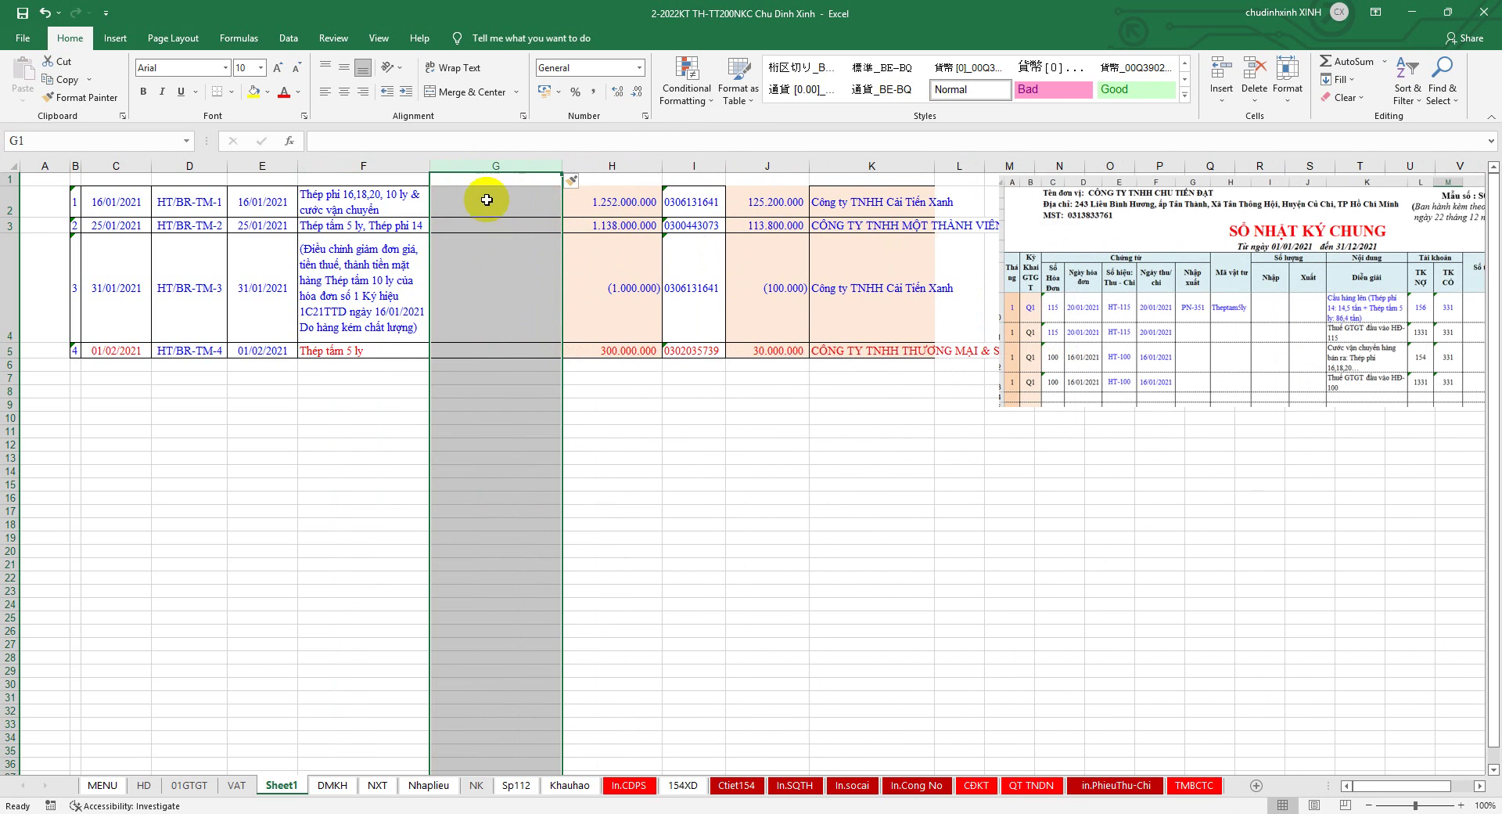
left_click_drag(562, 162, 459, 161)
right_click(474, 166)
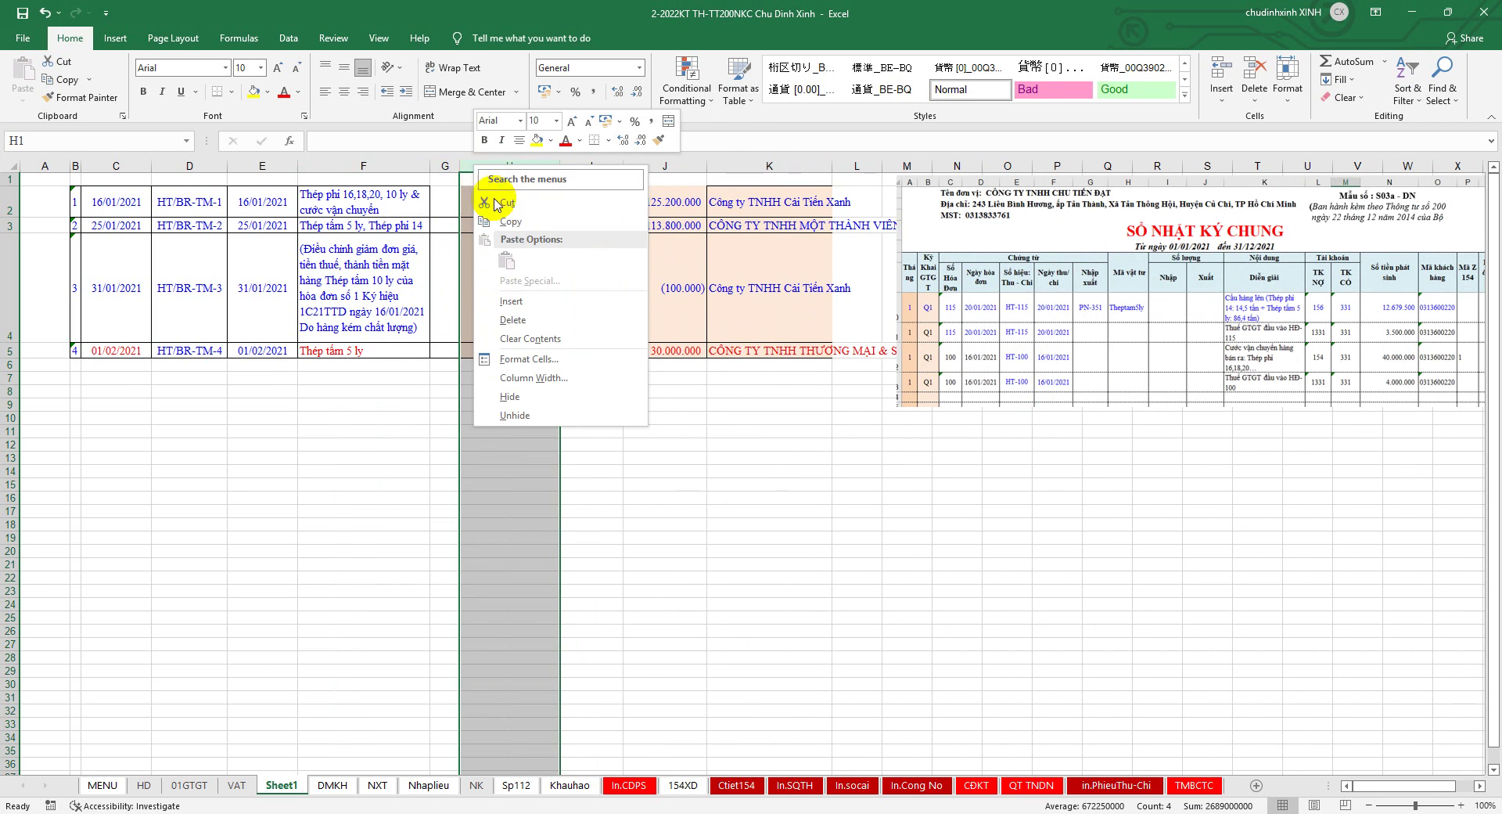
left_click(510, 300)
left_click_drag(493, 170, 496, 171)
Enter debit account '131 in G2 and credit account '5111 in H2
left_click(448, 201)
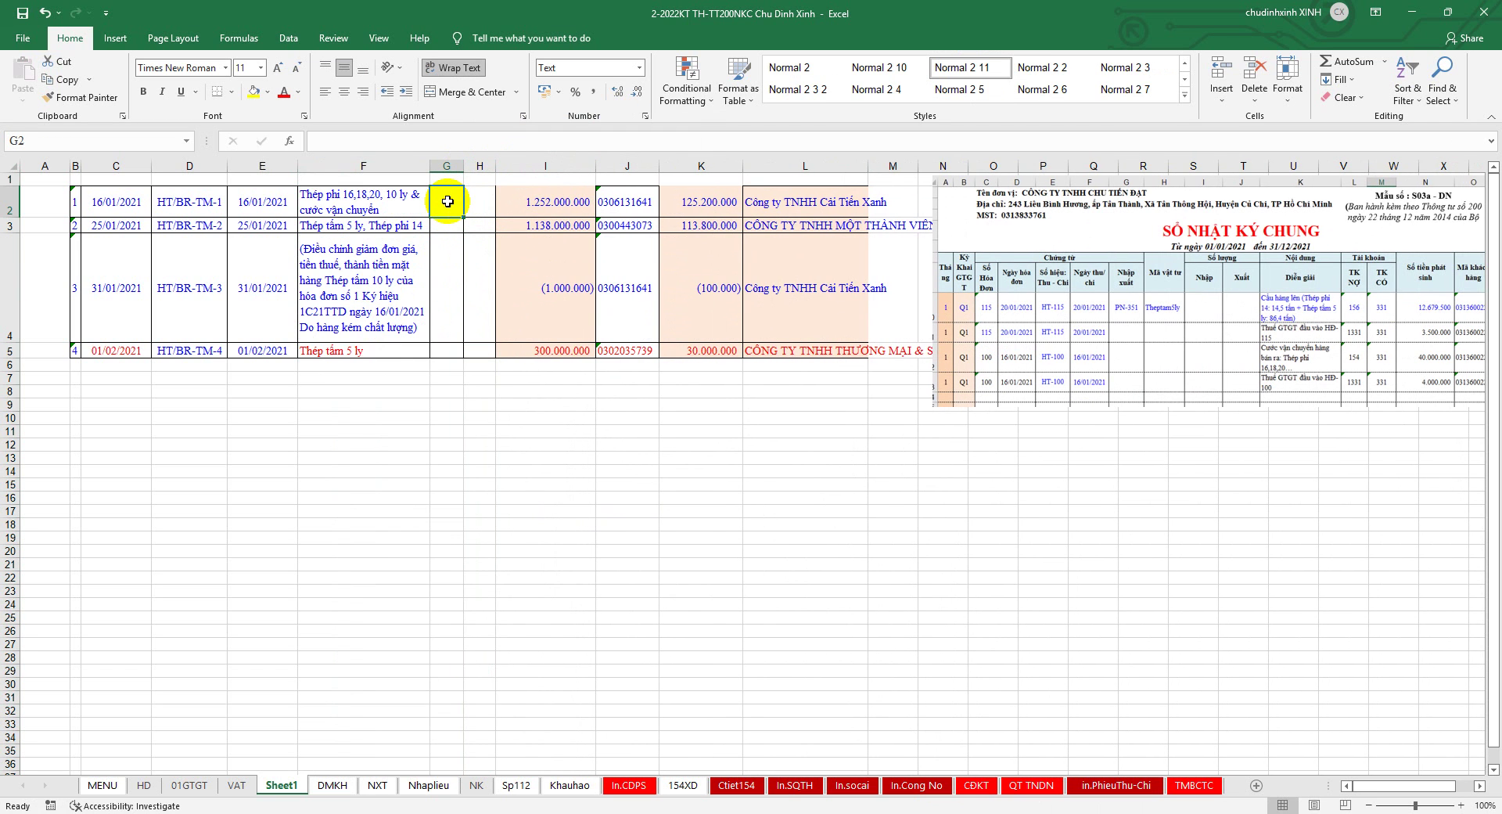
type("'131")
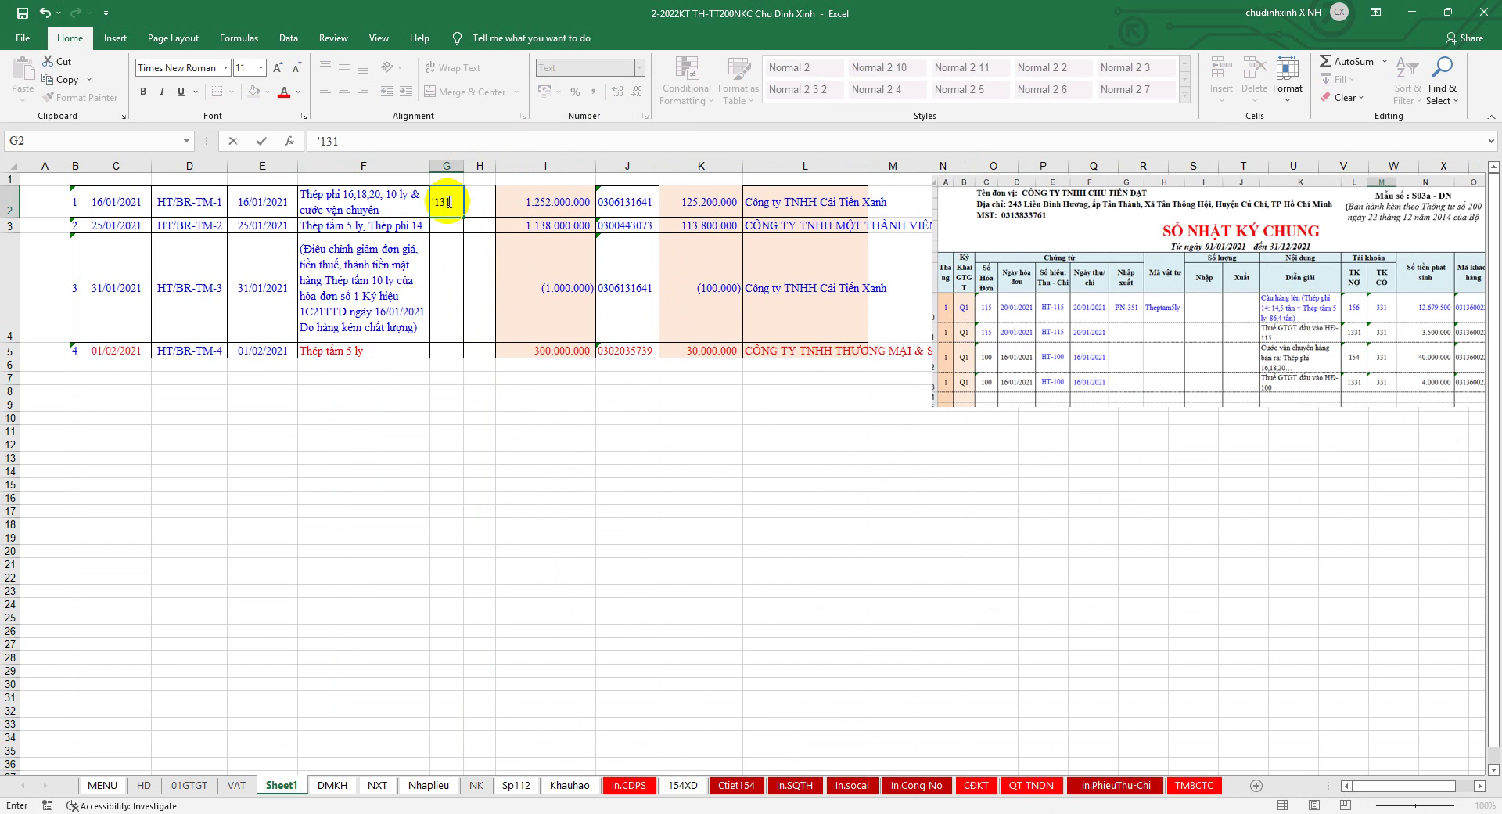
key("Return")
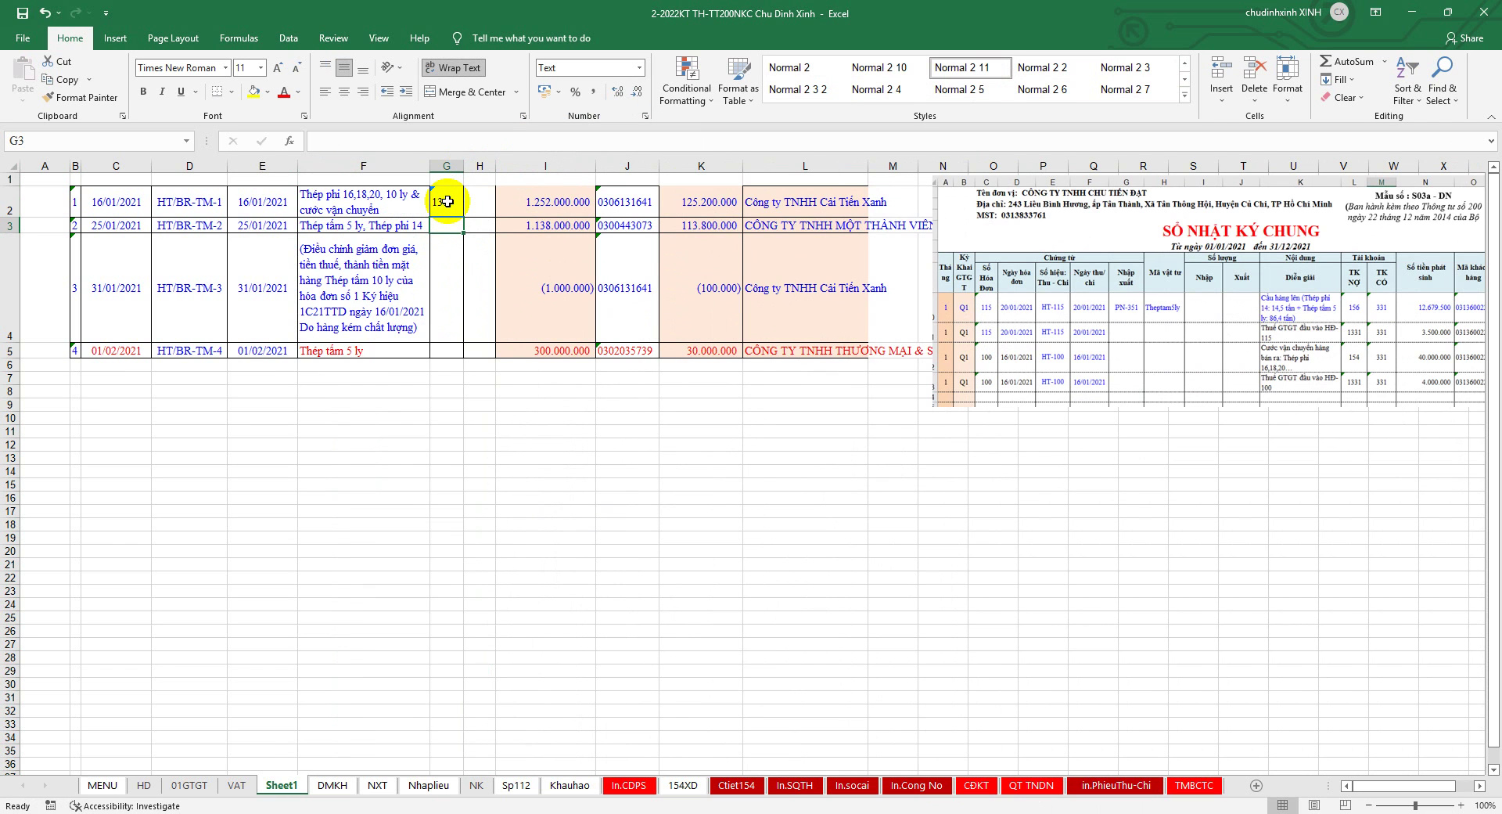
left_click(448, 201)
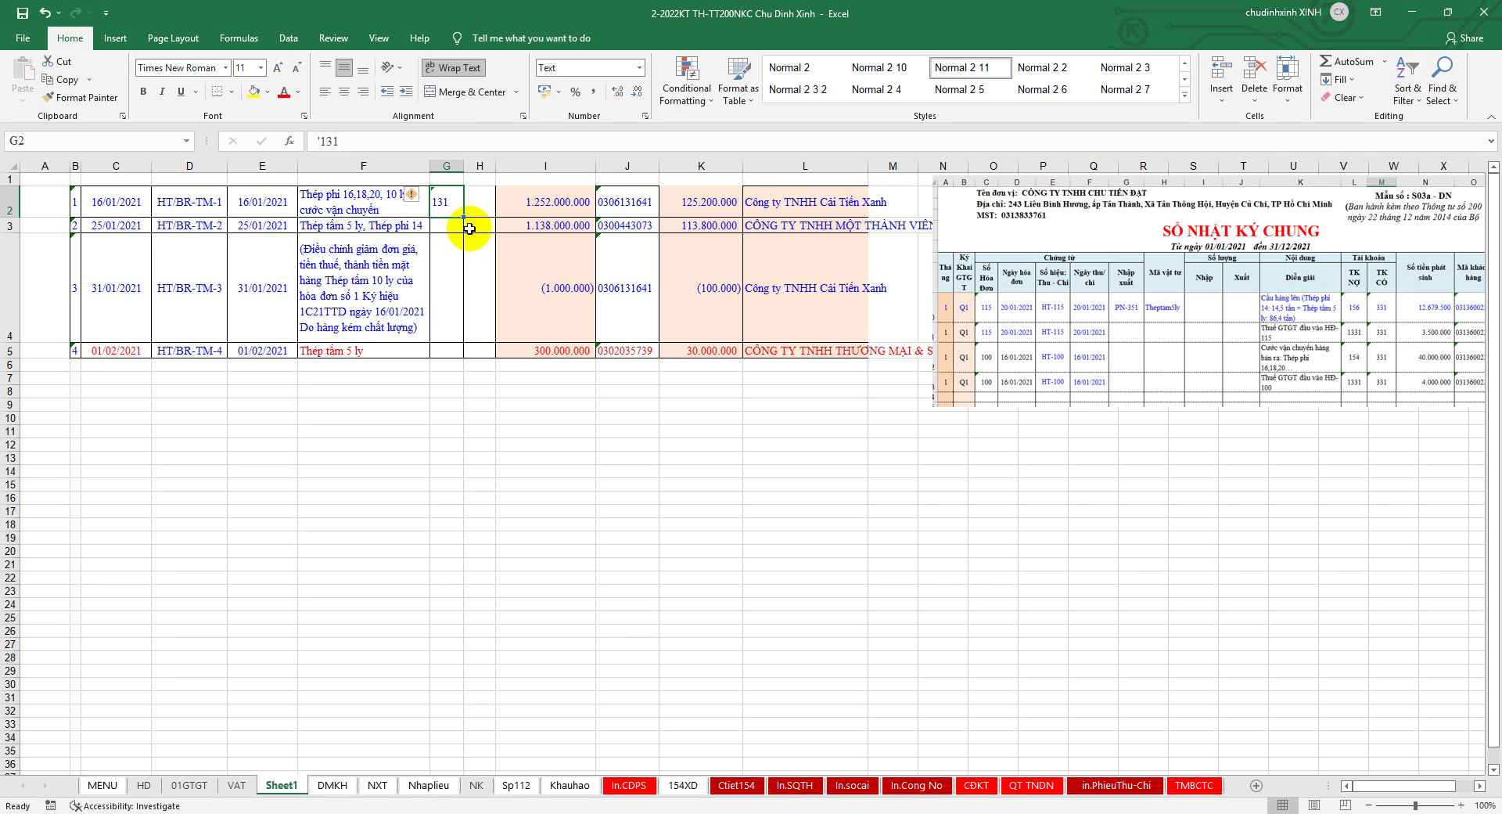
left_click(480, 202)
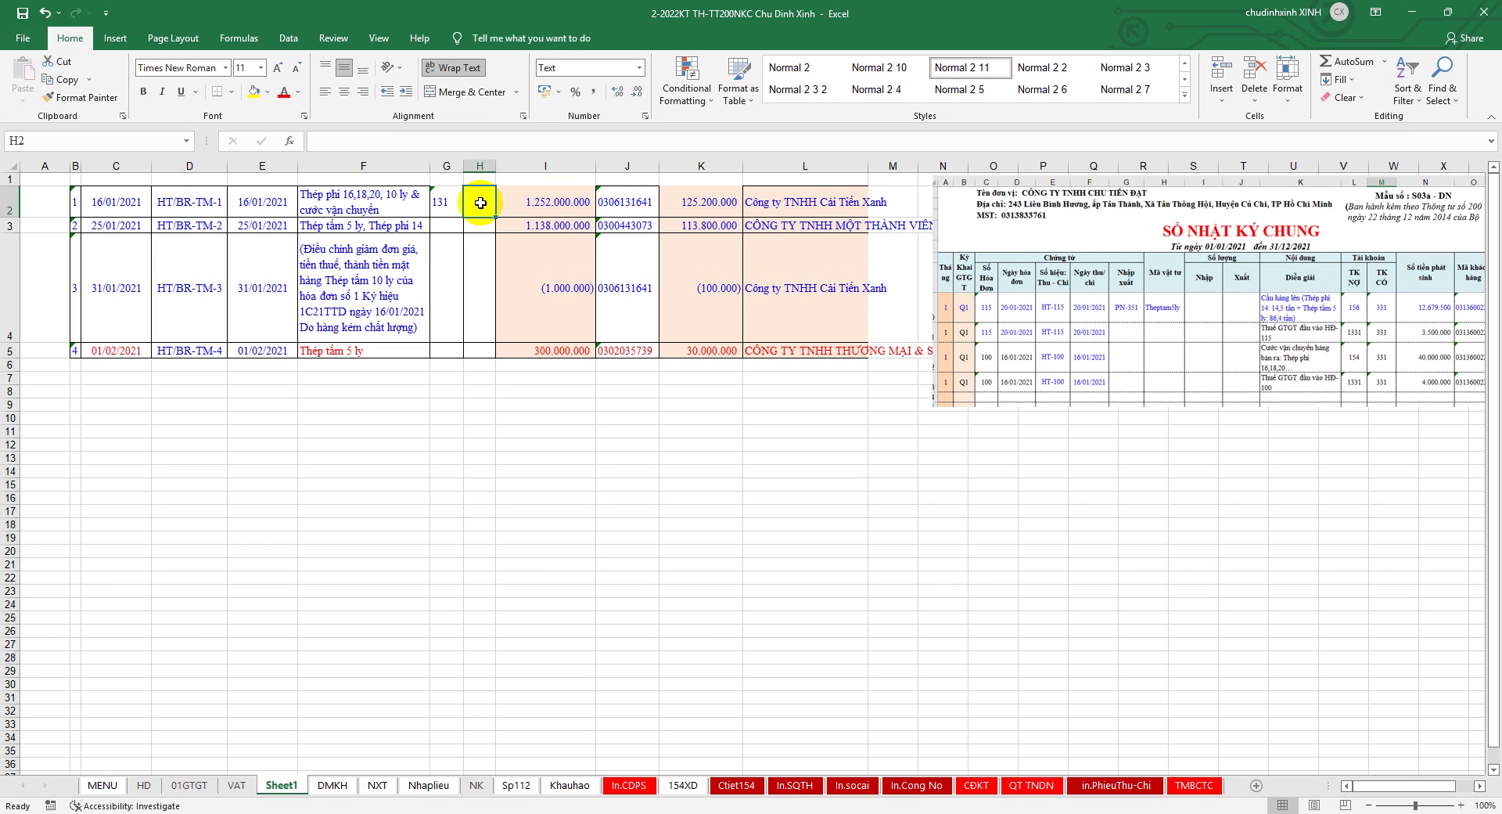
type("'5111")
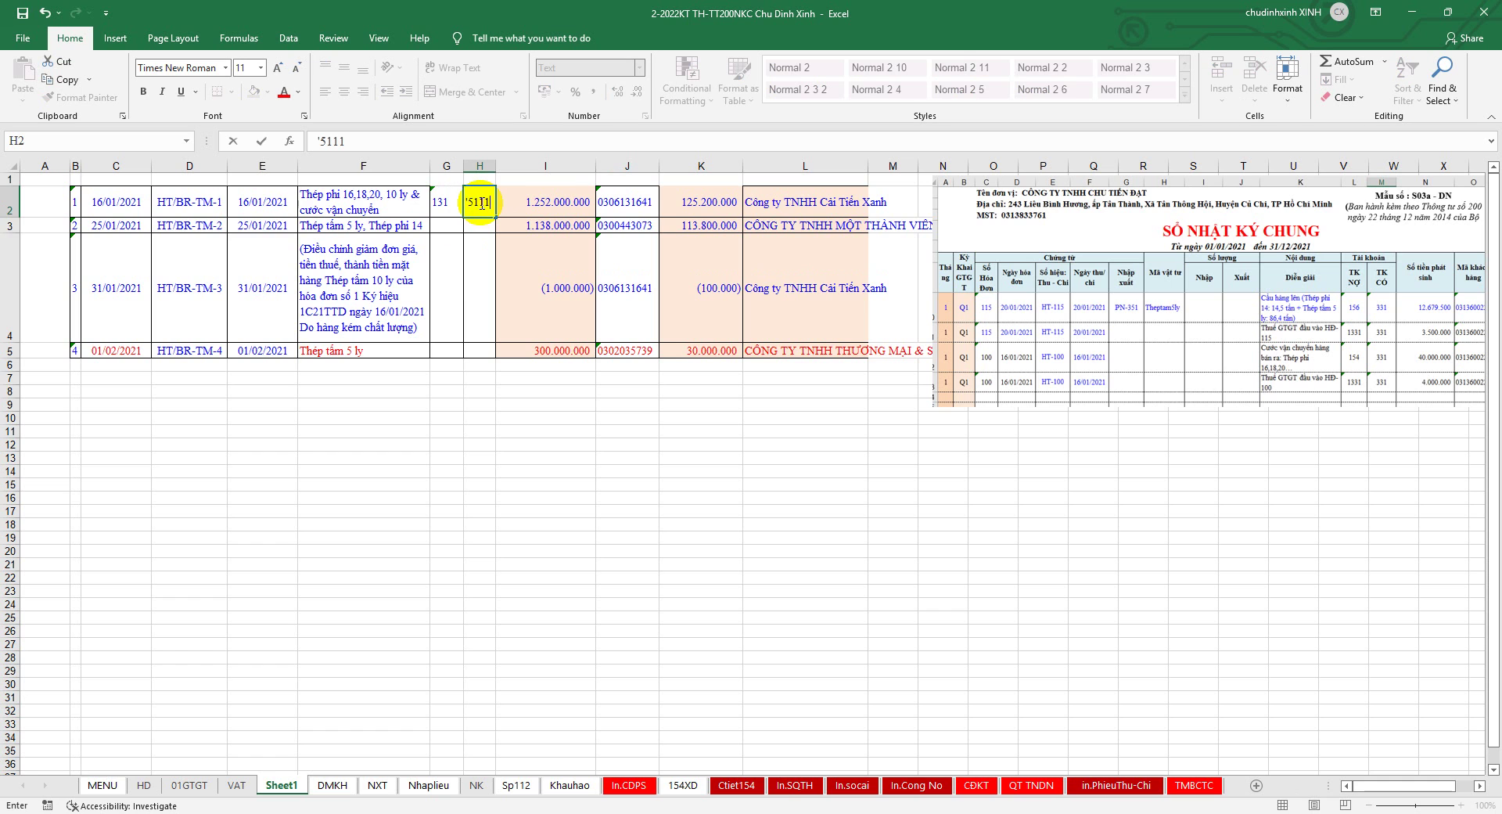
key("Return")
Copy the 131/5111 account codes from G2:H2 down into G3:H5 and verify them
mouse_move(479, 203)
left_mouse_down()
mouse_move(446, 202)
mouse_move(446, 350)
left_mouse_up()
right_click(483, 208)
left_click(529, 263)
right_click(448, 352)
left_click(482, 447)
left_click(23, 13)
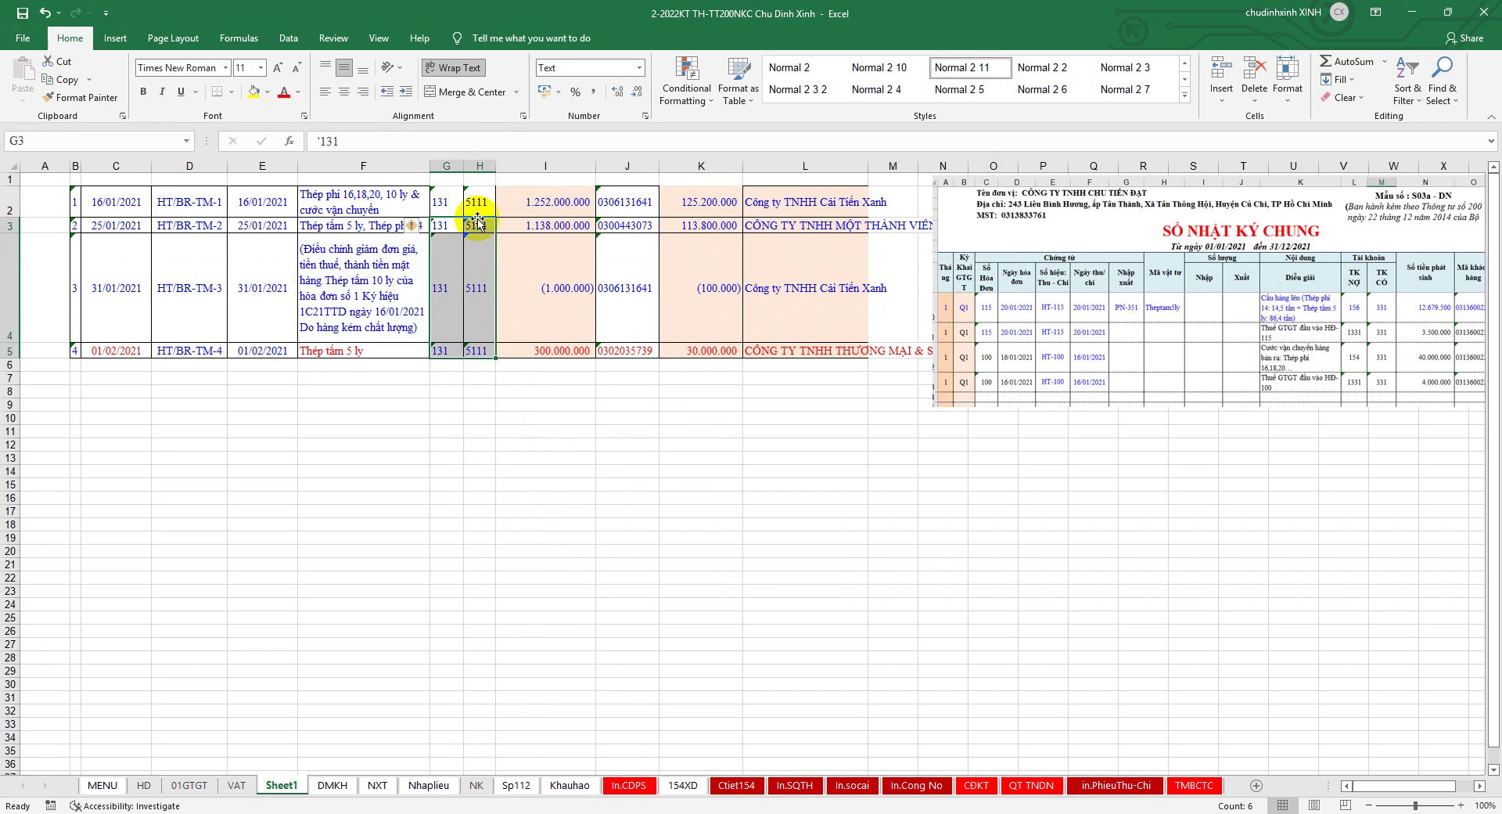
left_click(446, 227)
left_click_drag(445, 201, 438, 351)
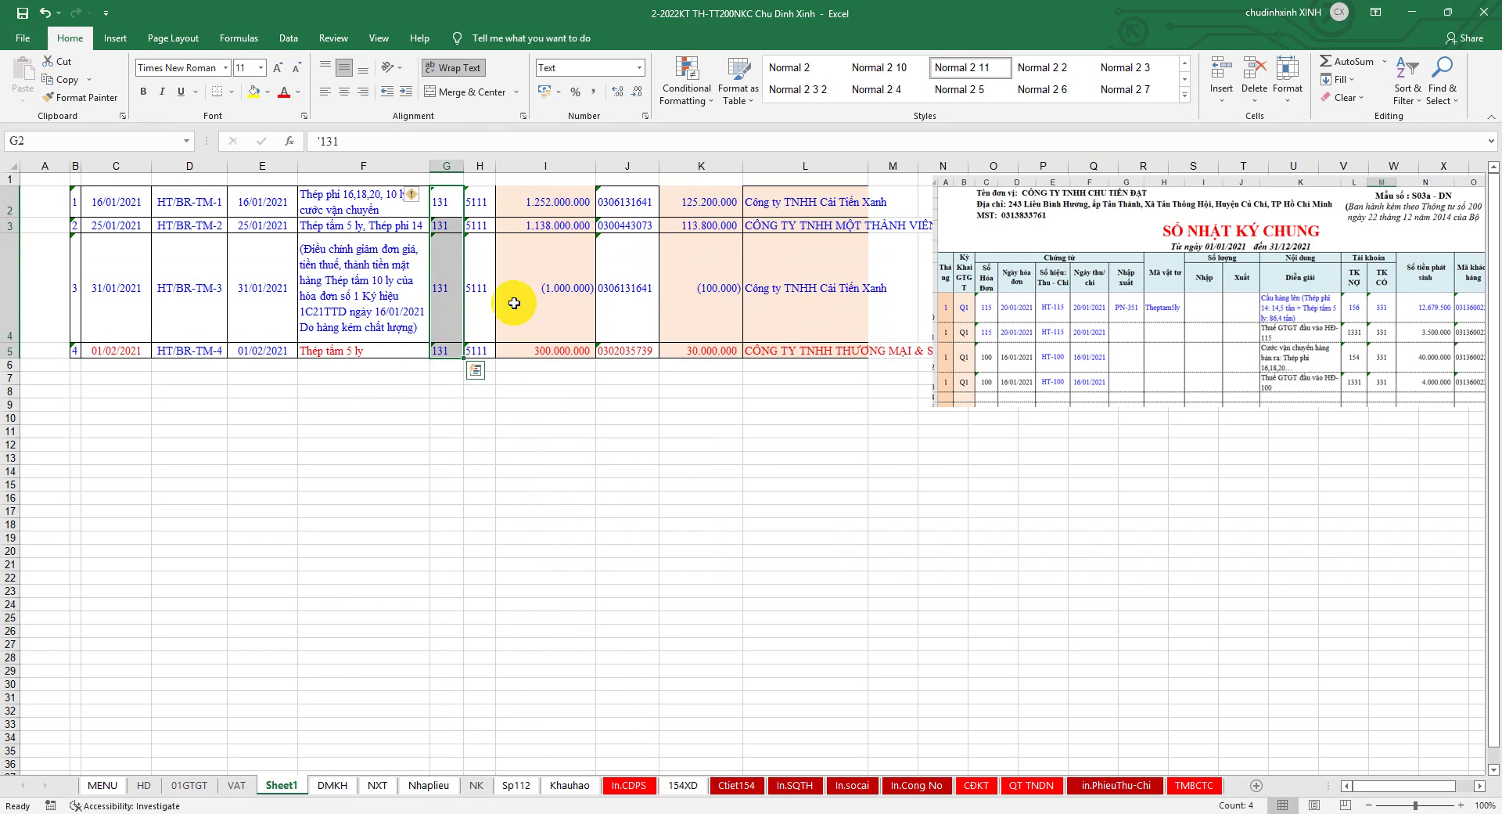
left_click(454, 350)
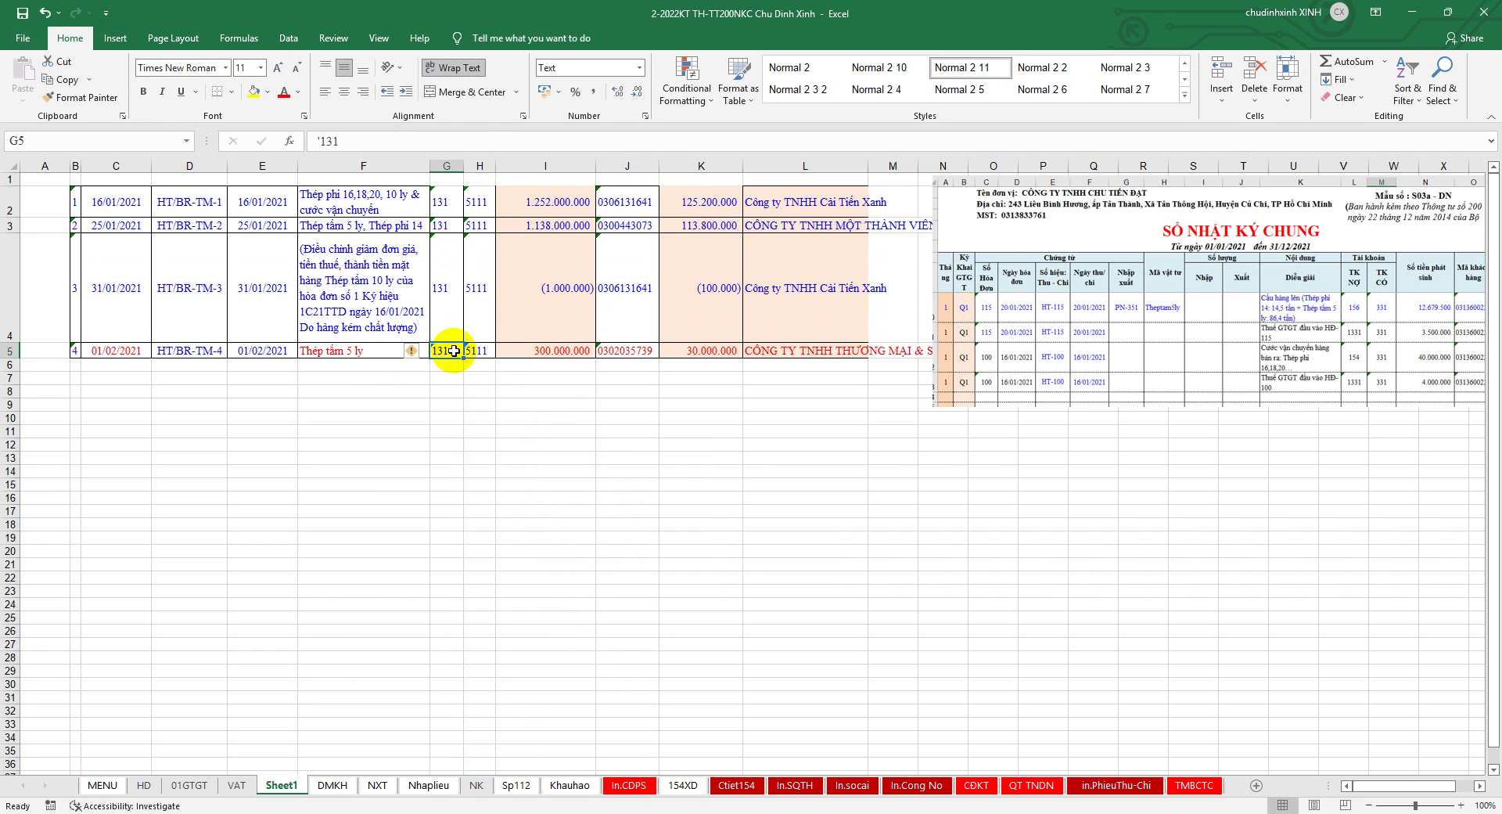
left_click(453, 284)
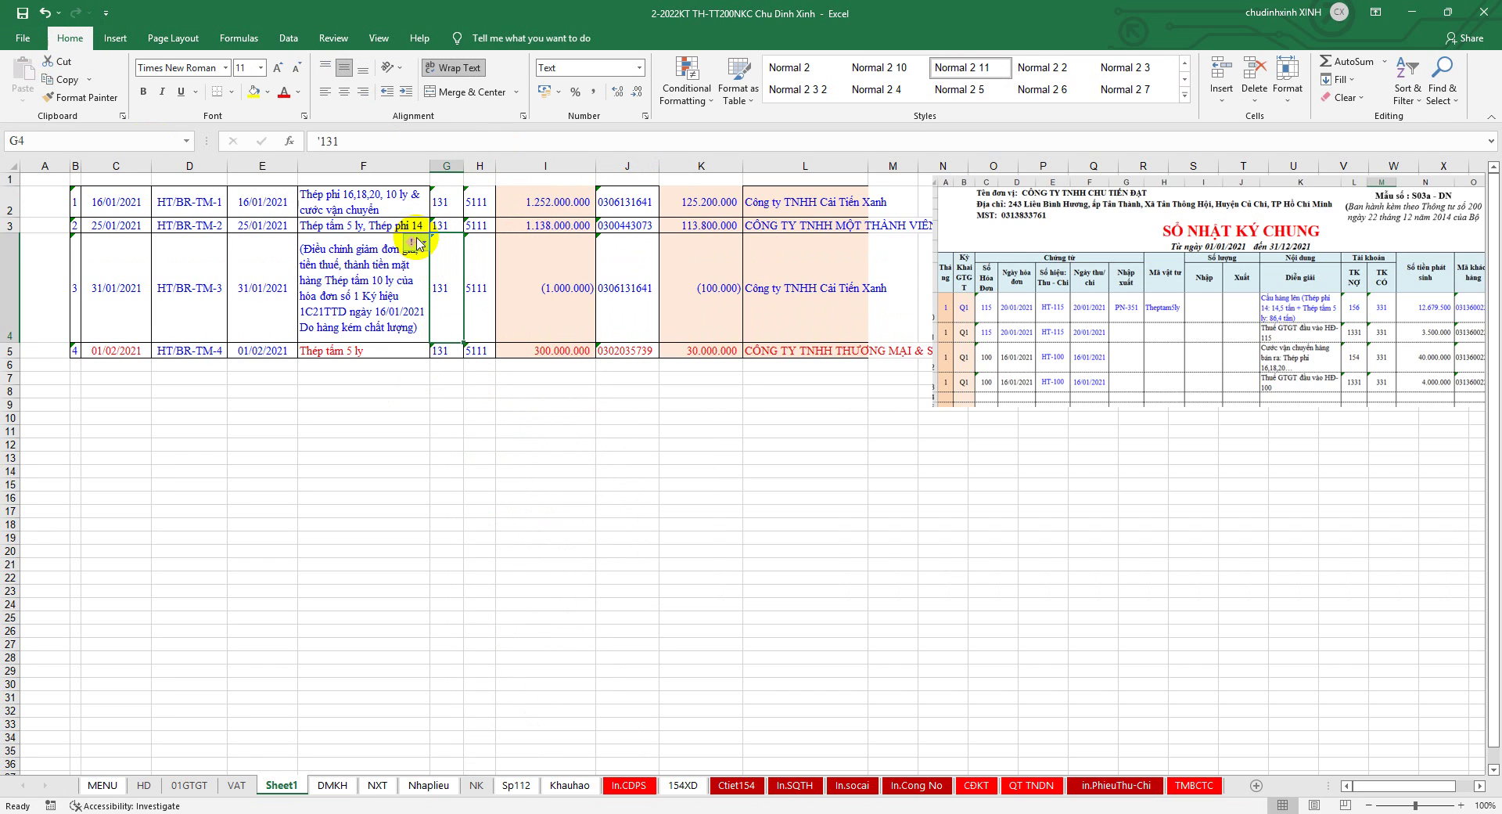
left_click(363, 166)
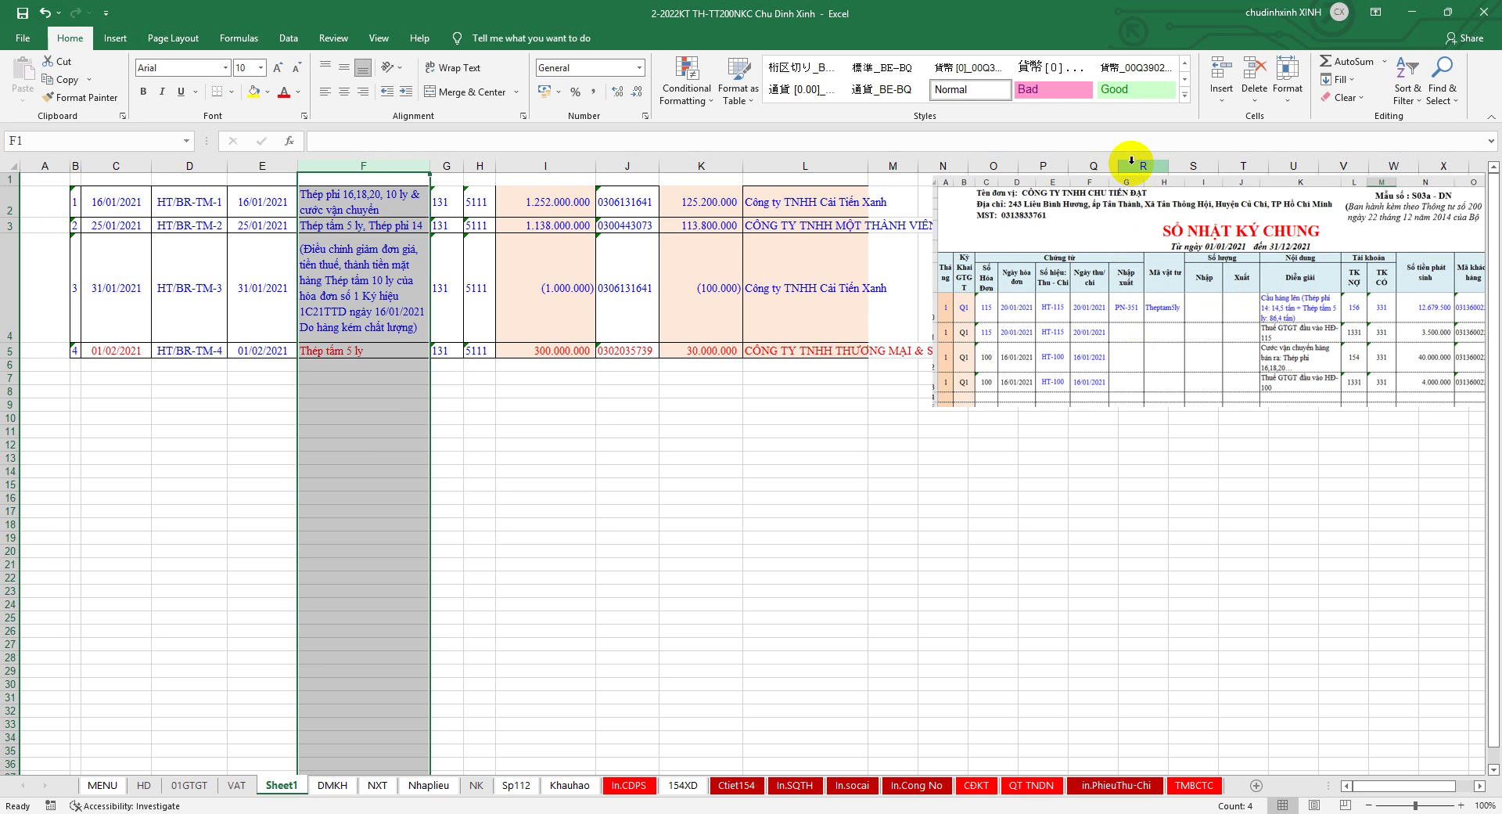
Review the Nhaplieu journal's column layout, including its quantity and Xuất columns
left_click_drag(1127, 194, 1128, 203)
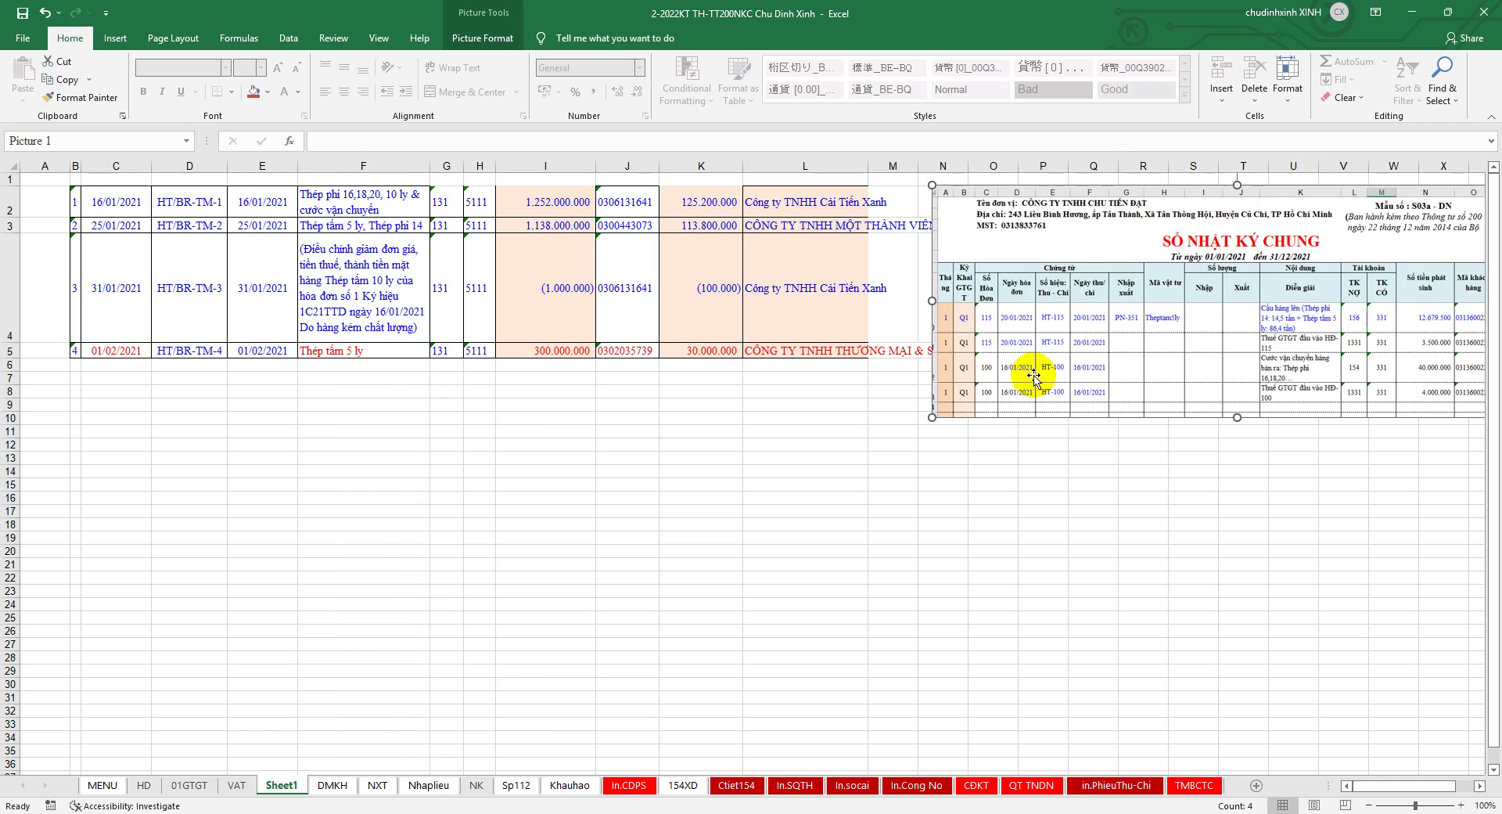
left_click(428, 785)
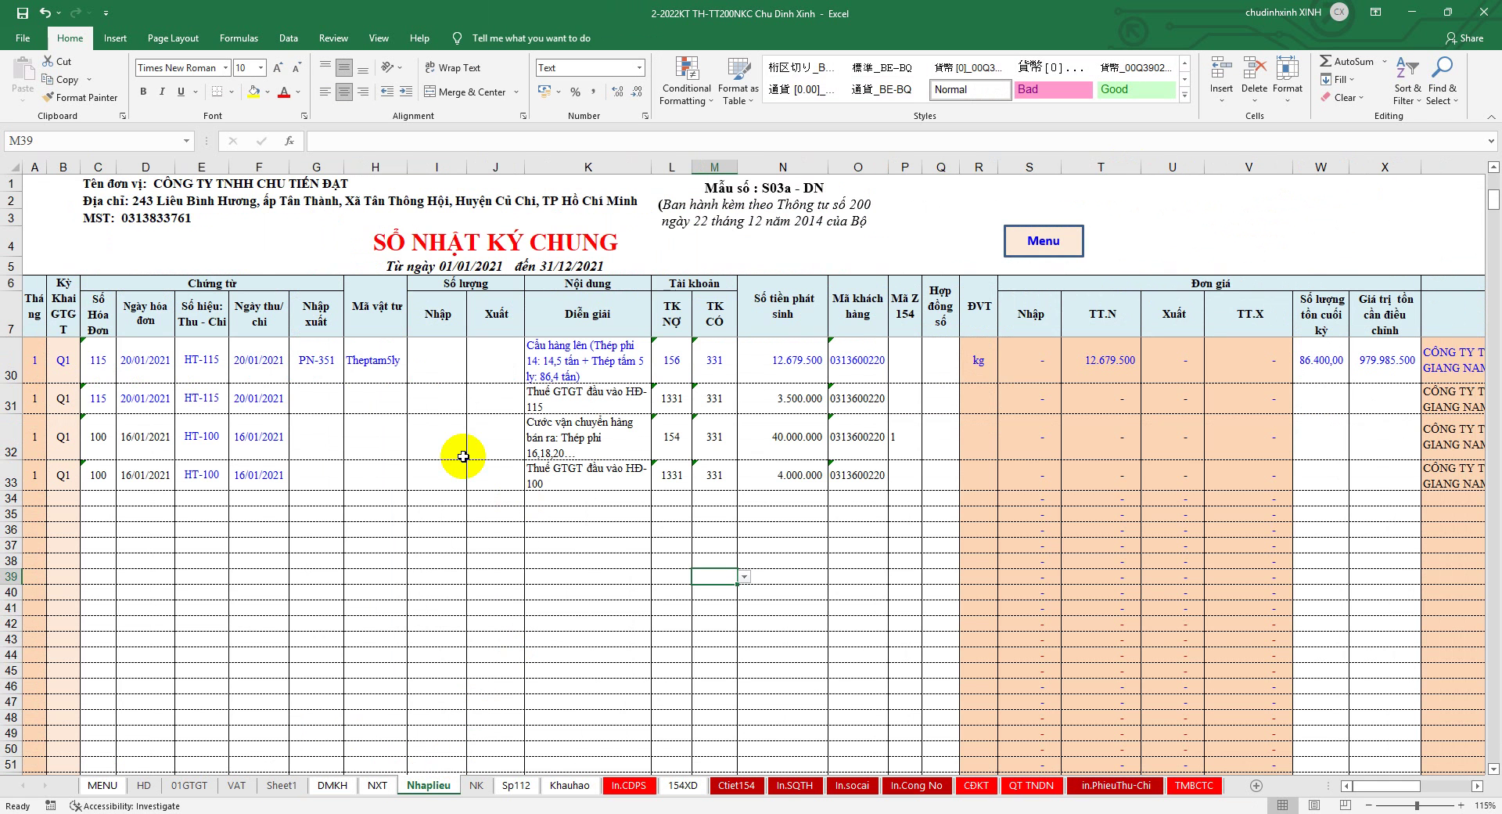
left_click(320, 166)
left_click(376, 166)
left_click(436, 166)
left_click(495, 166)
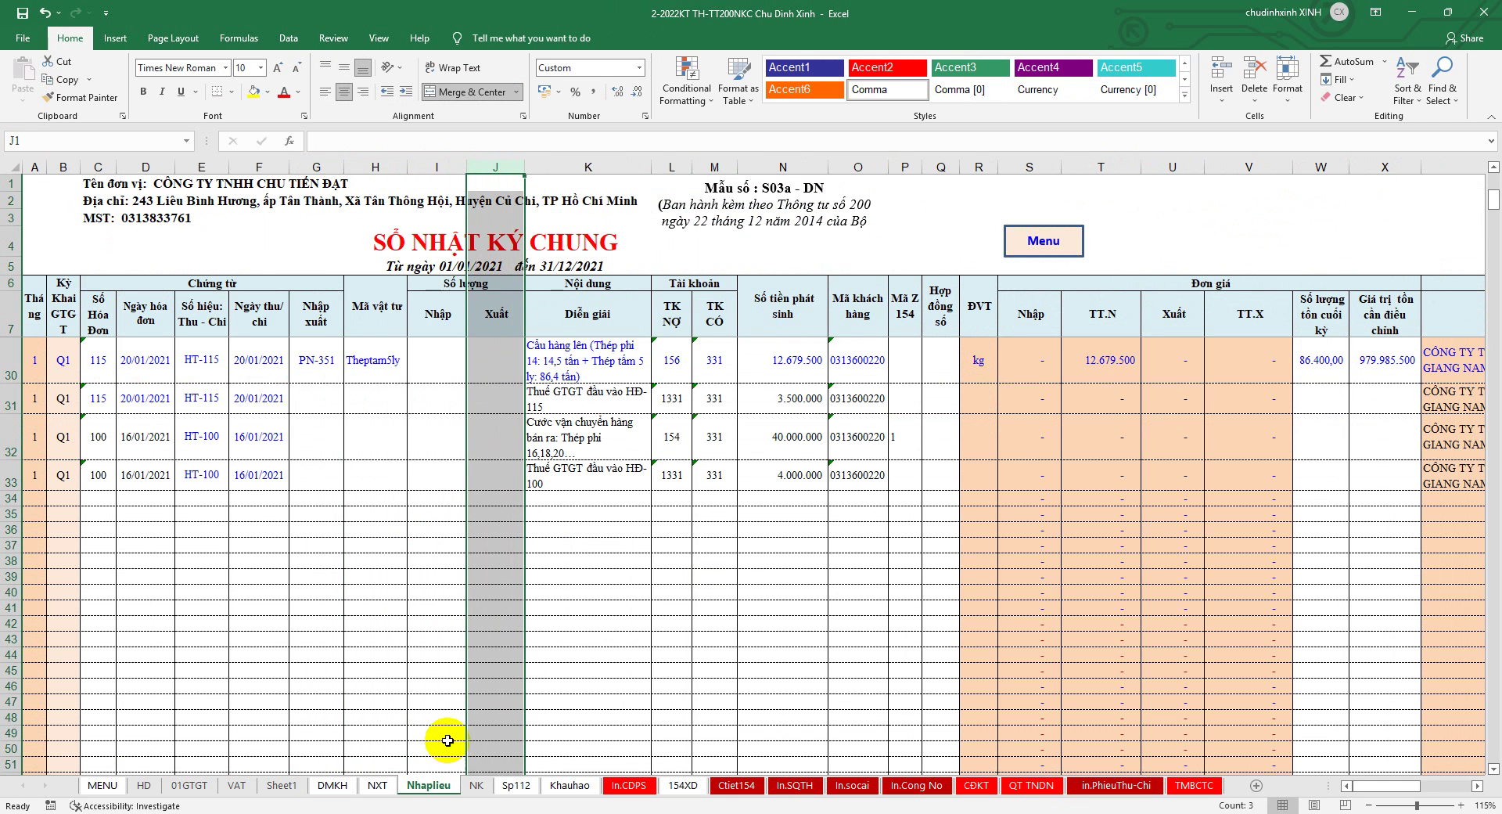
On Sheet1, insert a narrow blank column F and another blank column G before the descriptions
left_click(281, 784)
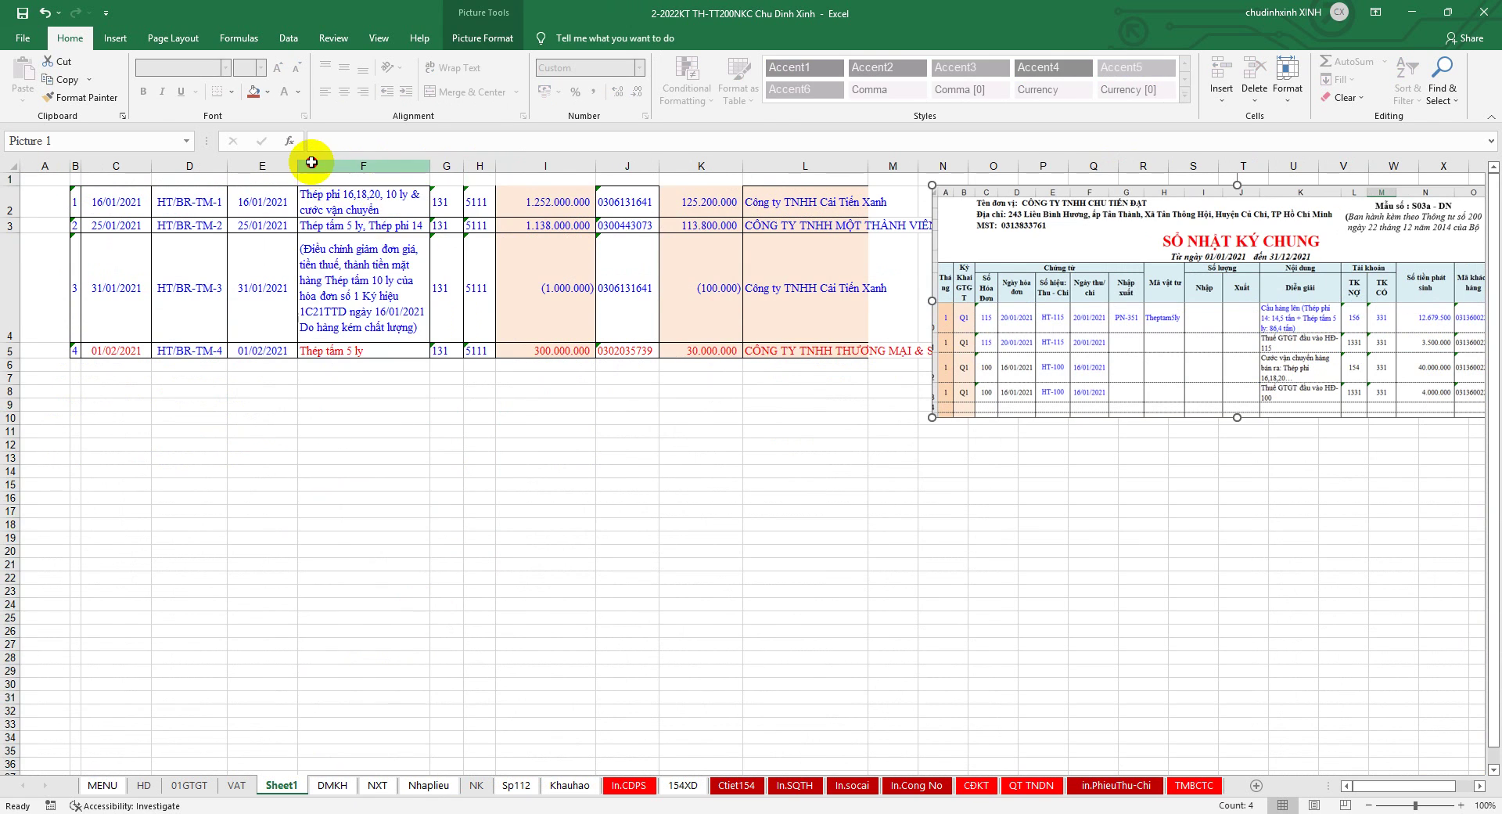
left_click(313, 166)
right_click(317, 166)
left_click(352, 298)
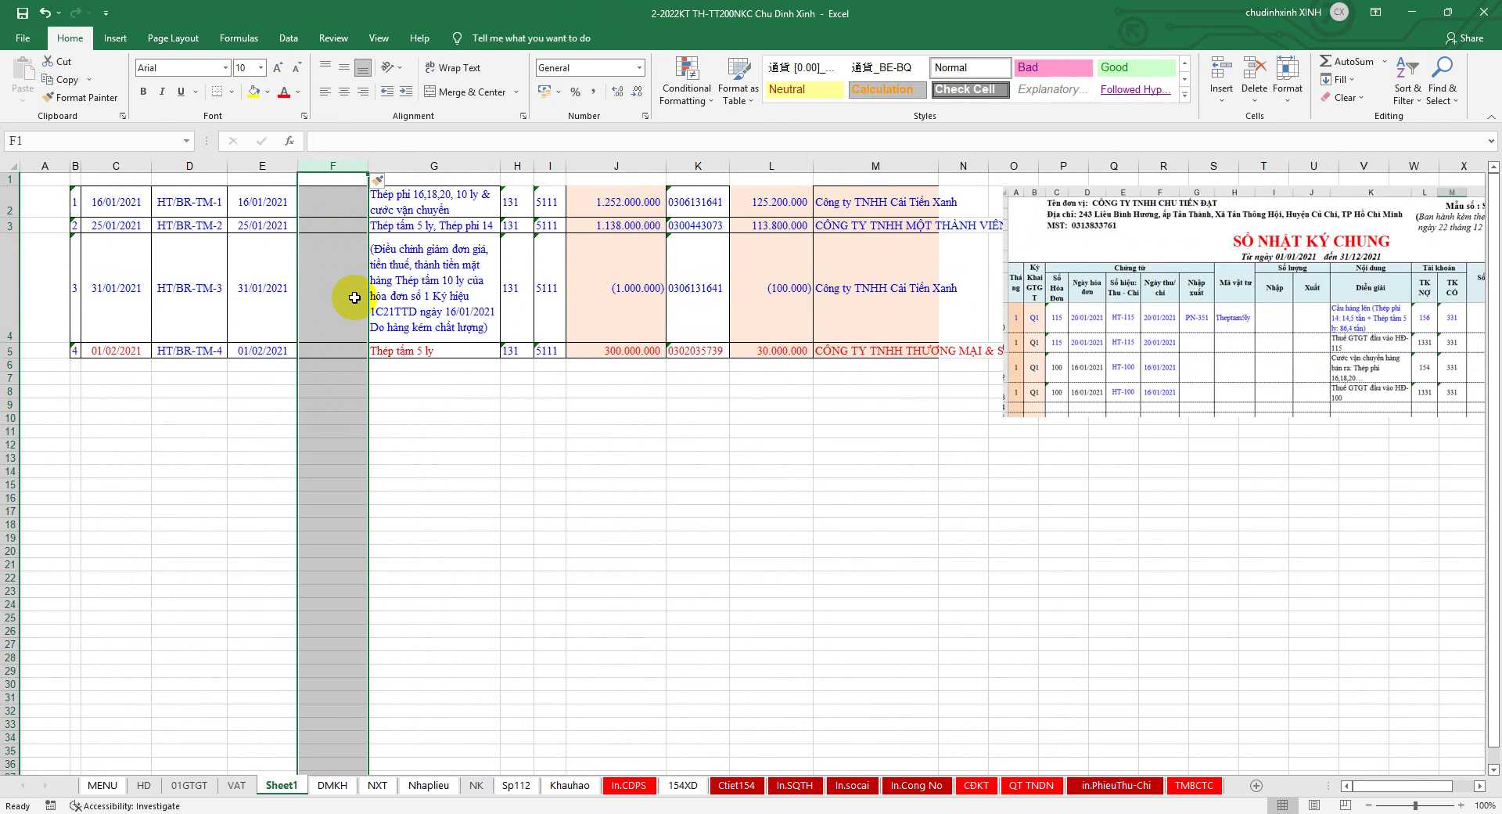
left_click_drag(369, 166, 329, 166)
right_click(353, 166)
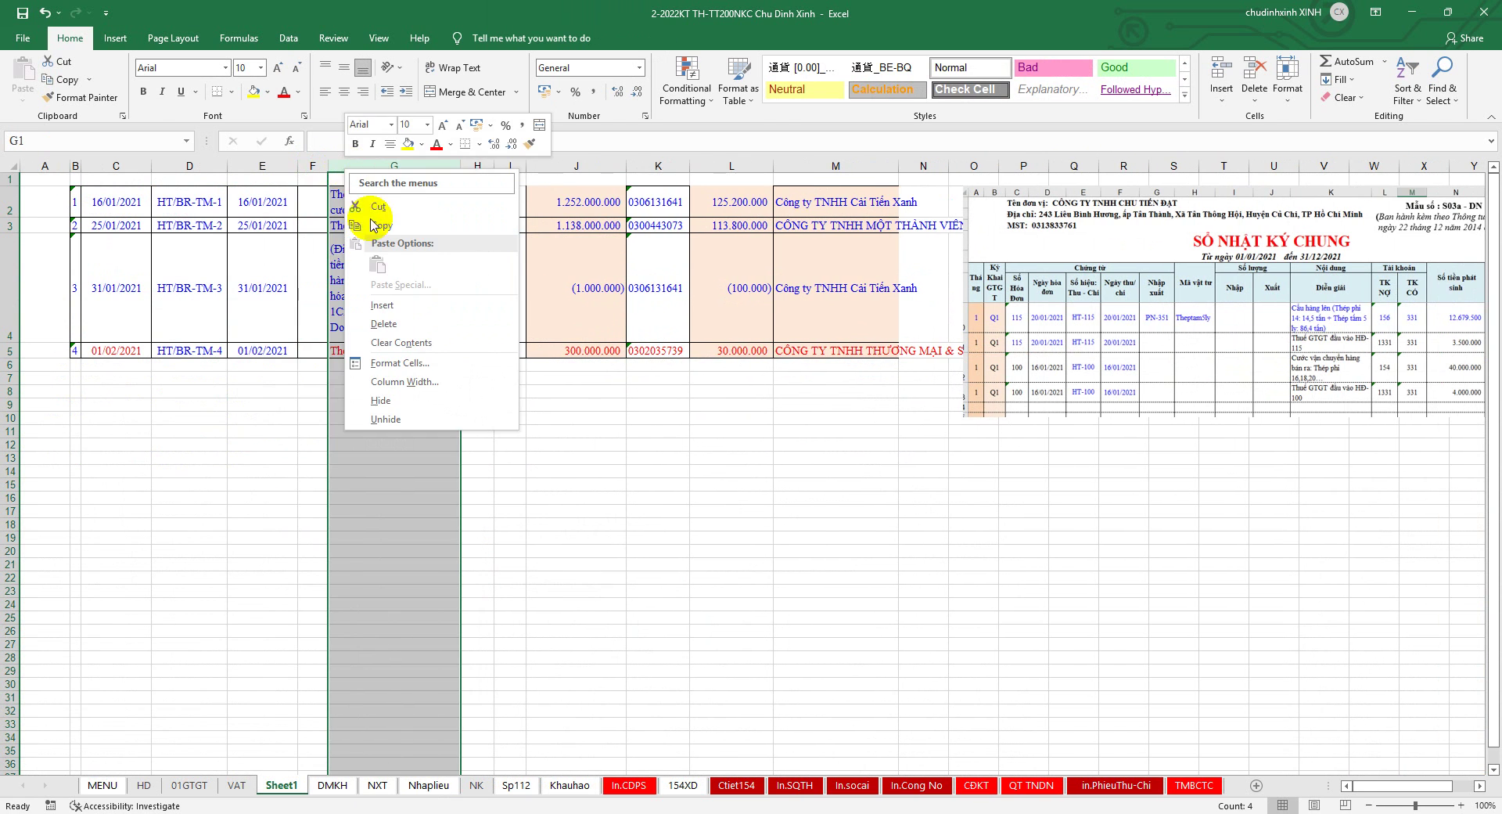
left_click(376, 305)
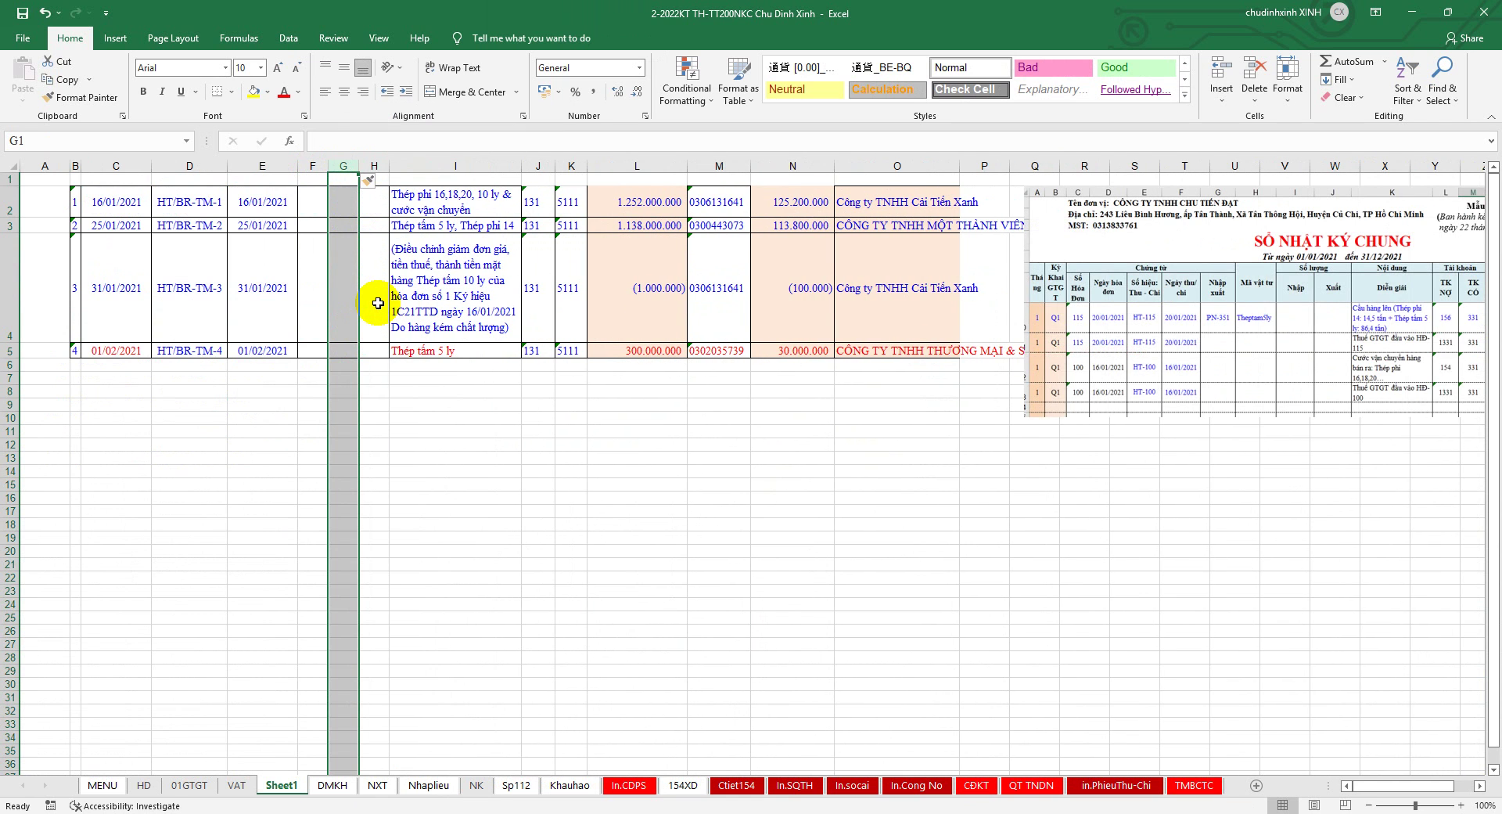
left_click(513, 387)
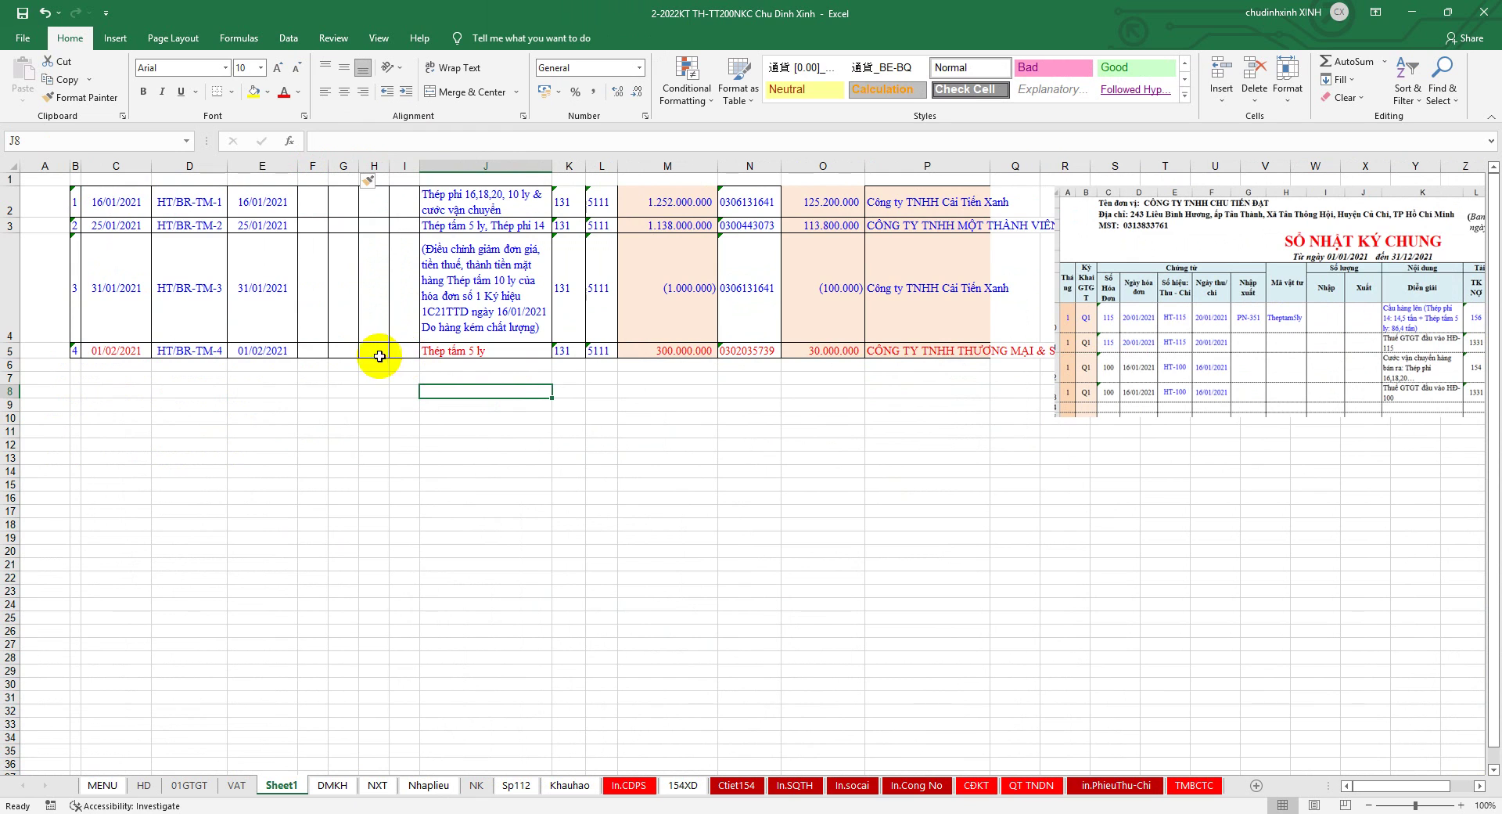
Number the entries 1 to 4 in column A and delete the empty top row
left_click(55, 205)
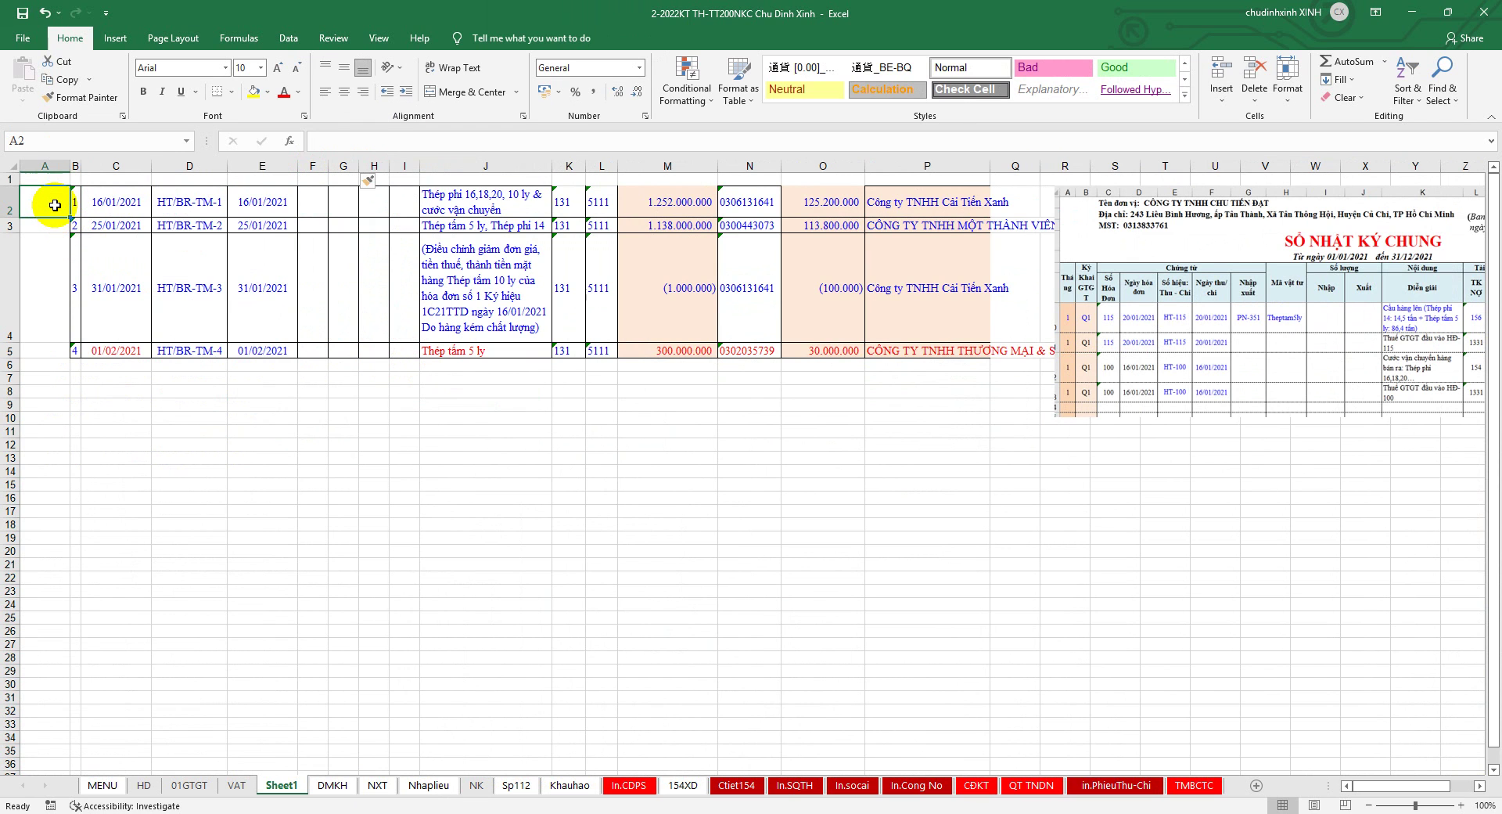
type("1")
left_click(48, 225)
type("2")
left_click(54, 205)
left_click_drag(70, 233, 69, 353)
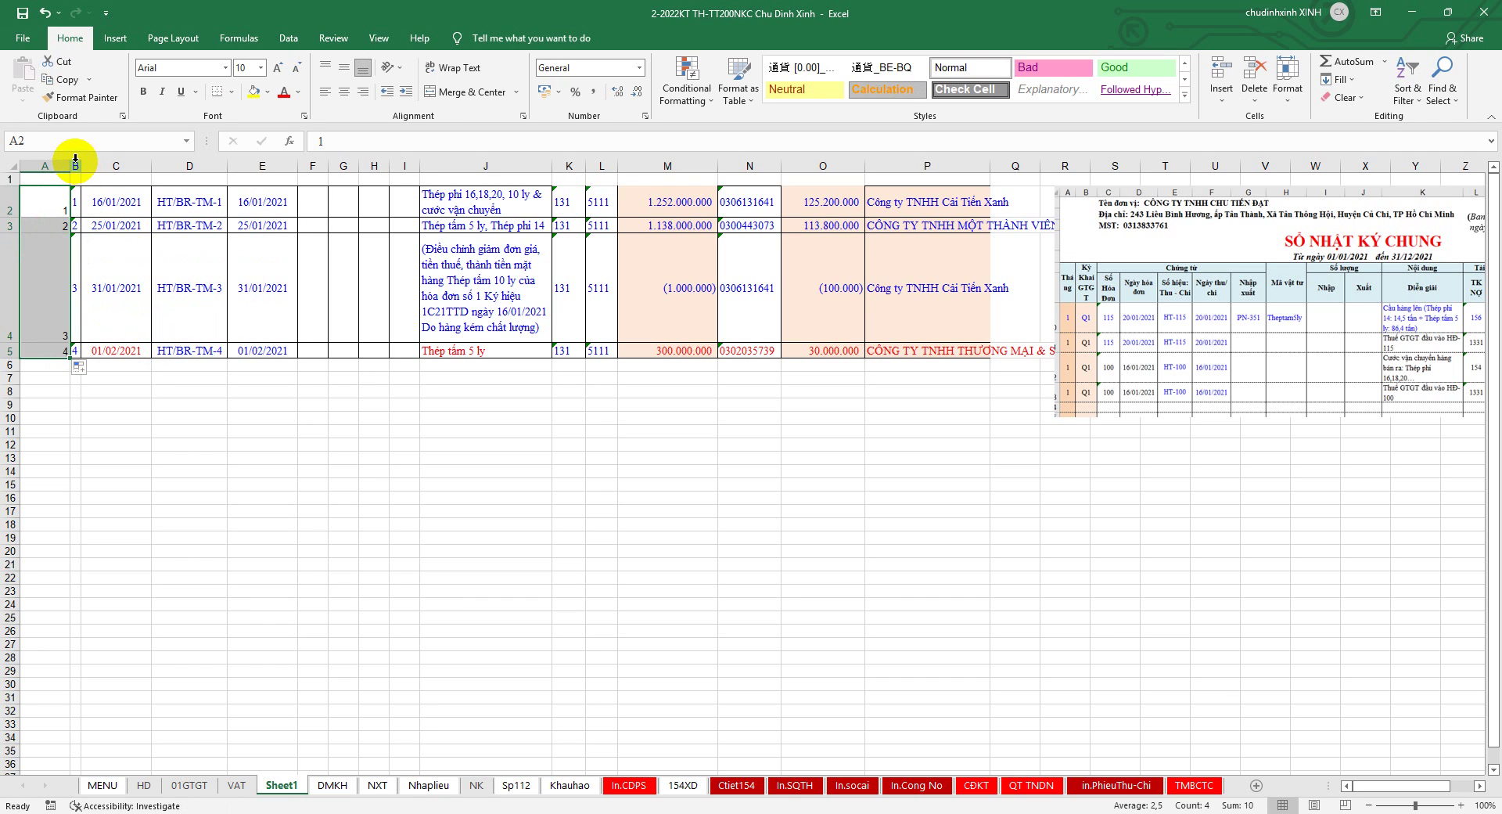
right_click(13, 178)
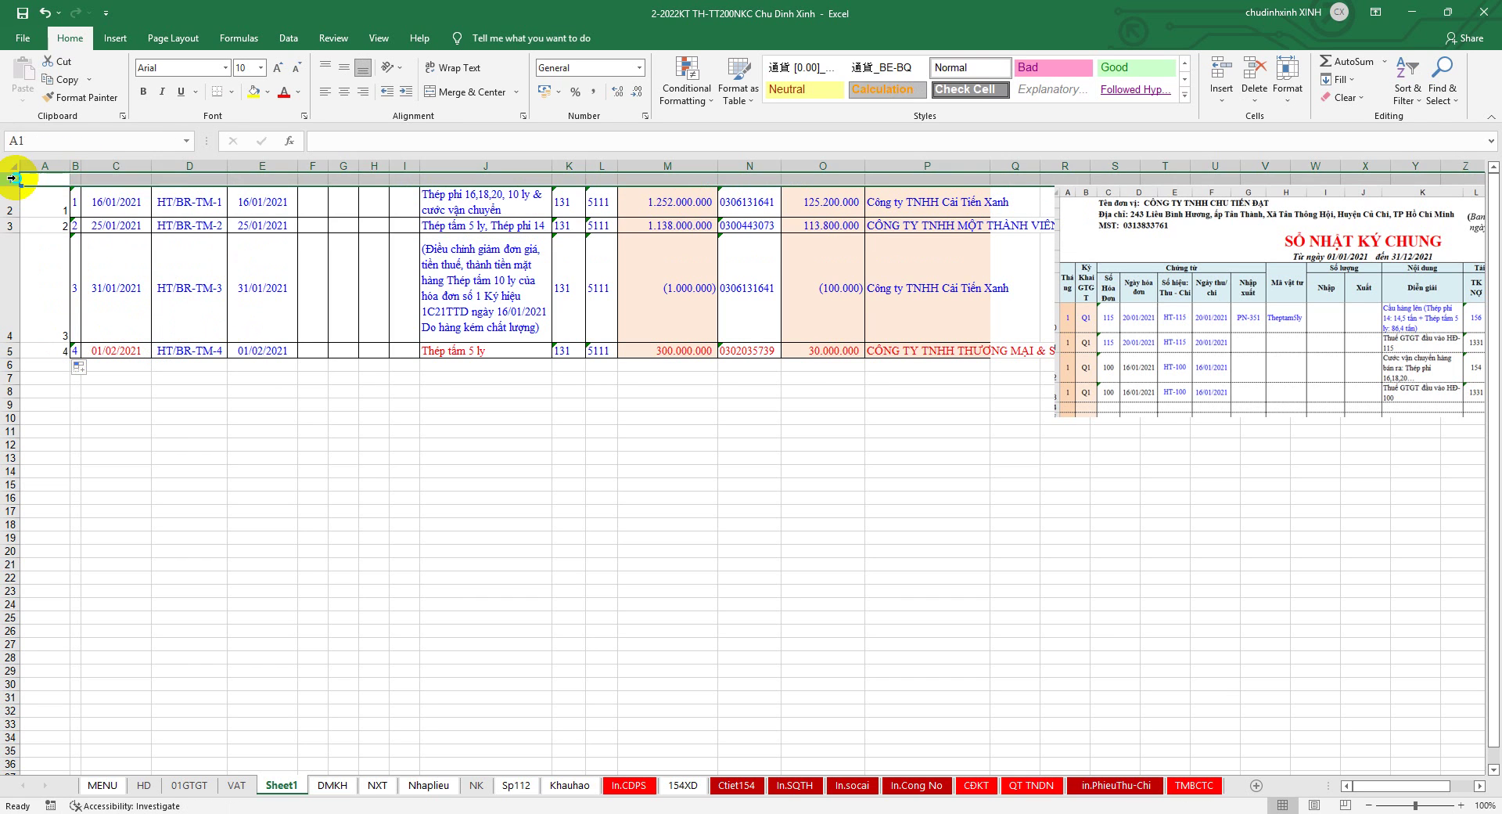
left_click(70, 334)
left_click(509, 390)
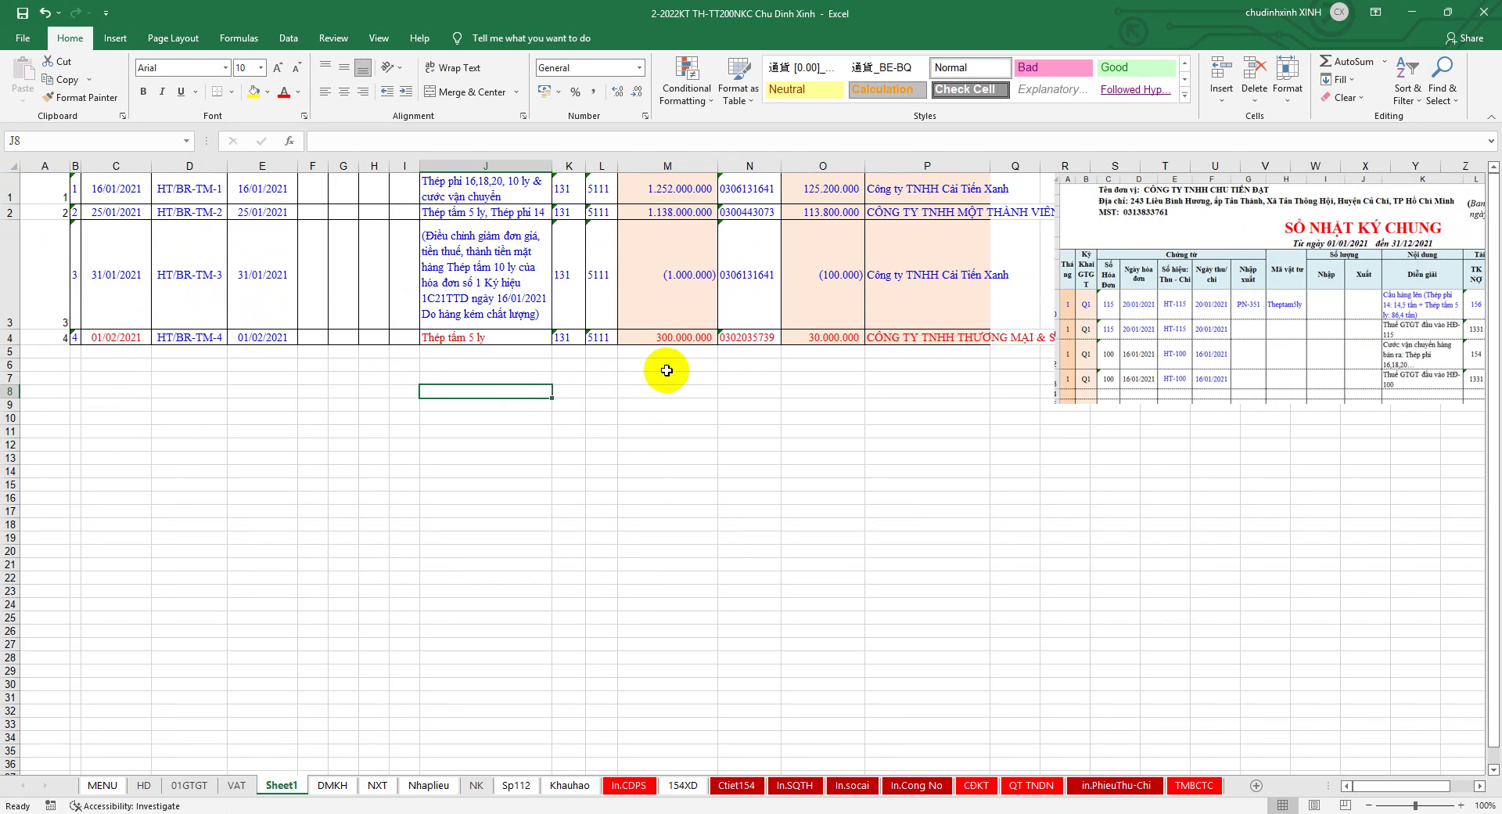
Copy the numbers 1–4 from A1:A4 into A5:A8
left_click_drag(11, 189, 8, 338)
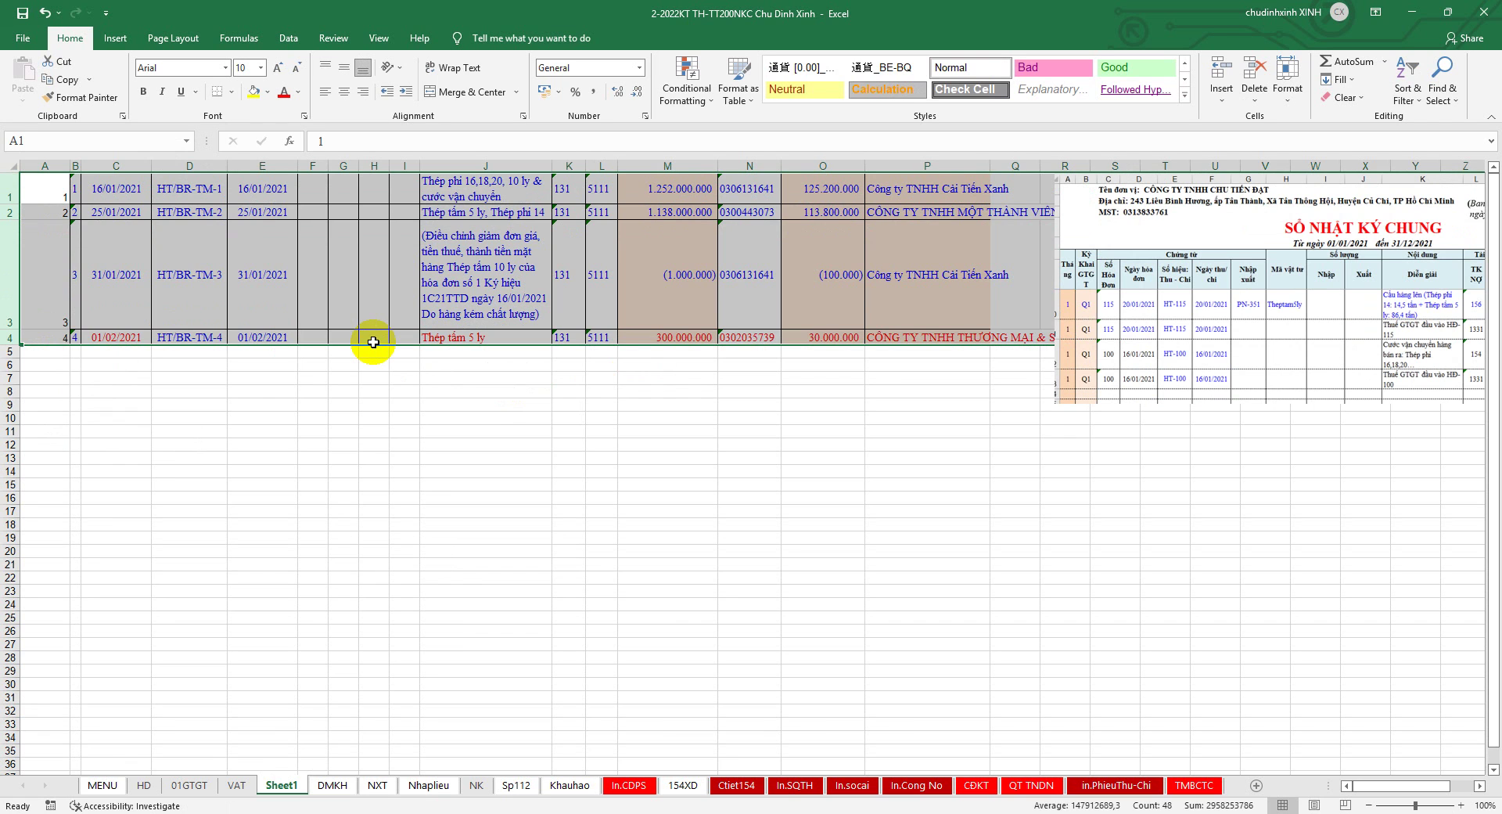
left_click_drag(33, 188, 37, 334)
right_click(43, 205)
left_click(70, 263)
left_click(58, 358)
right_click(59, 358)
left_click(87, 413)
left_click(91, 442)
Make row 4's text blue like the others and Format-Paint row 4 onto row 5
left_click_drag(8, 337, 12, 192)
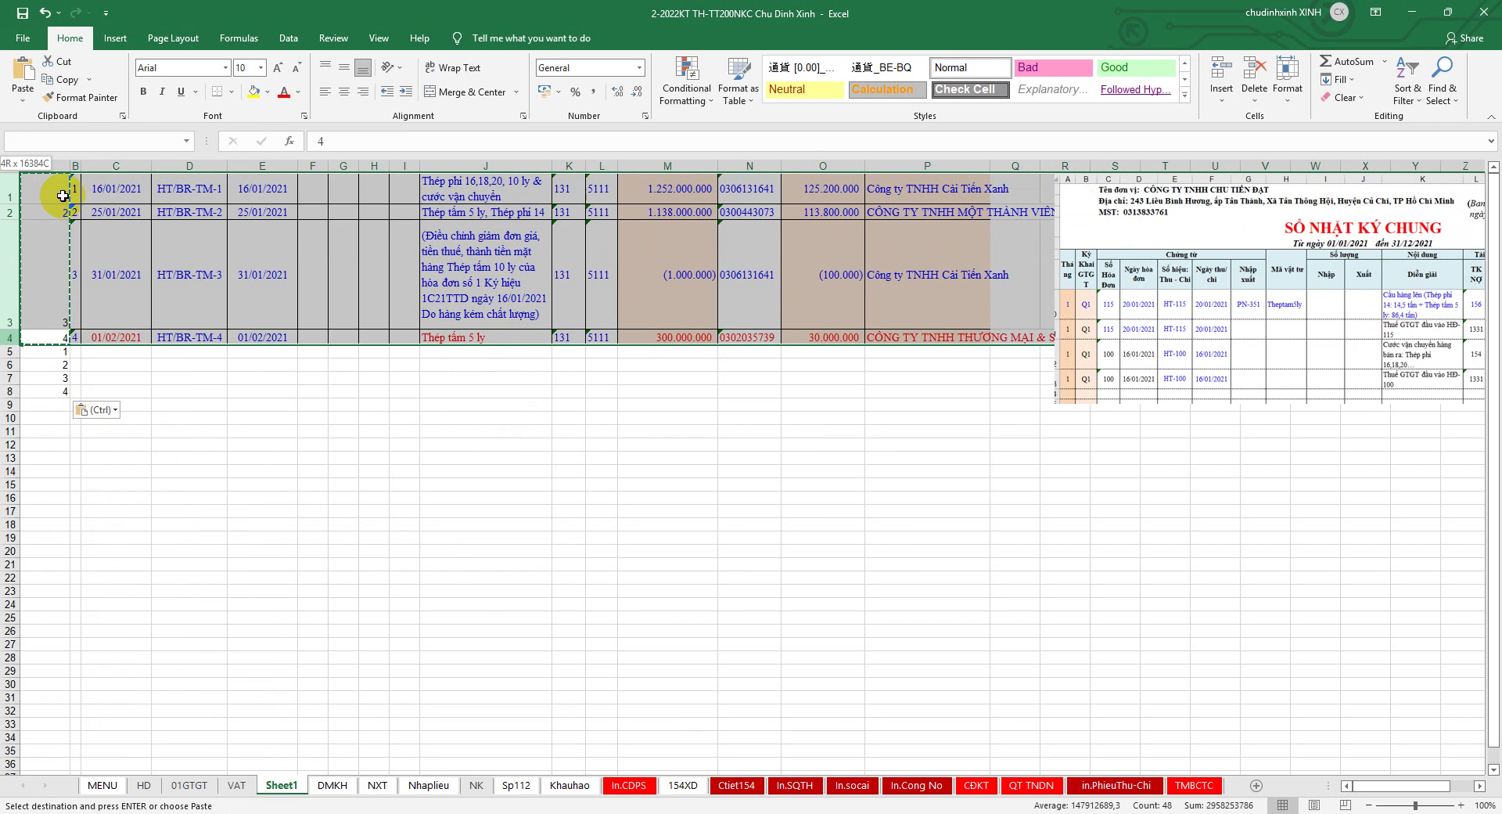
left_click(301, 94)
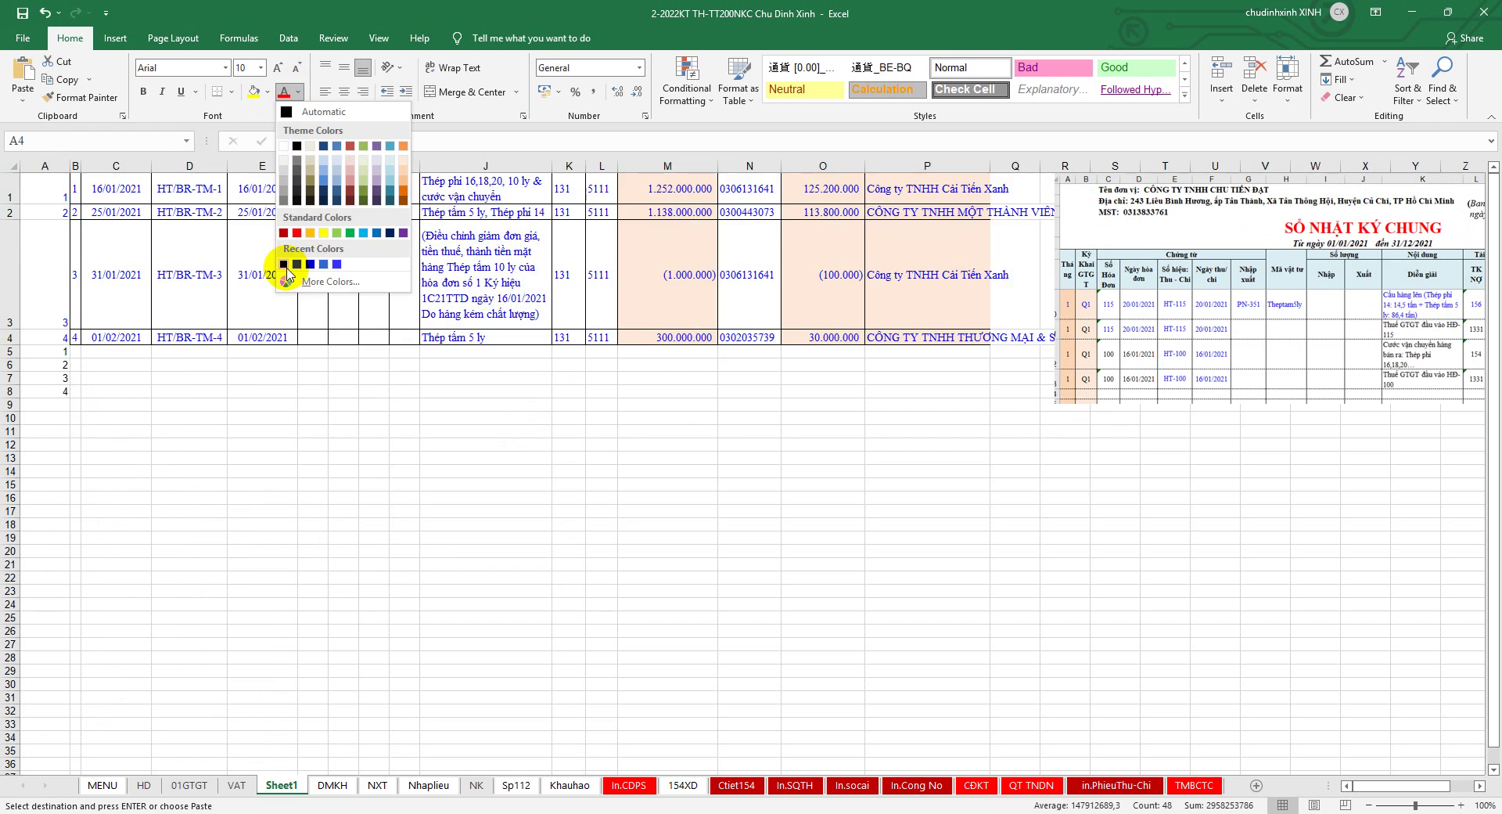
left_click(291, 272)
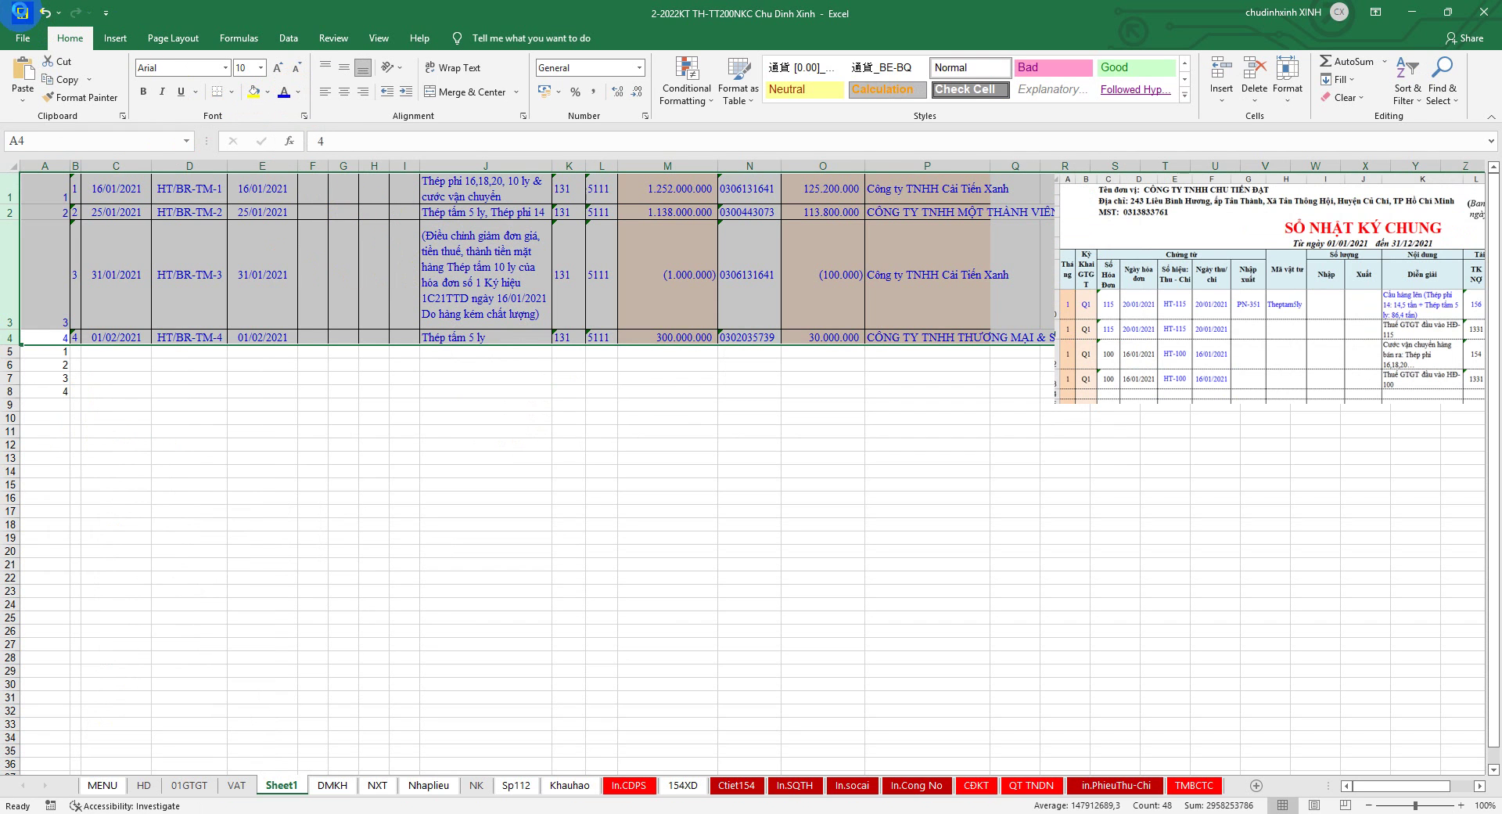
left_click(14, 337)
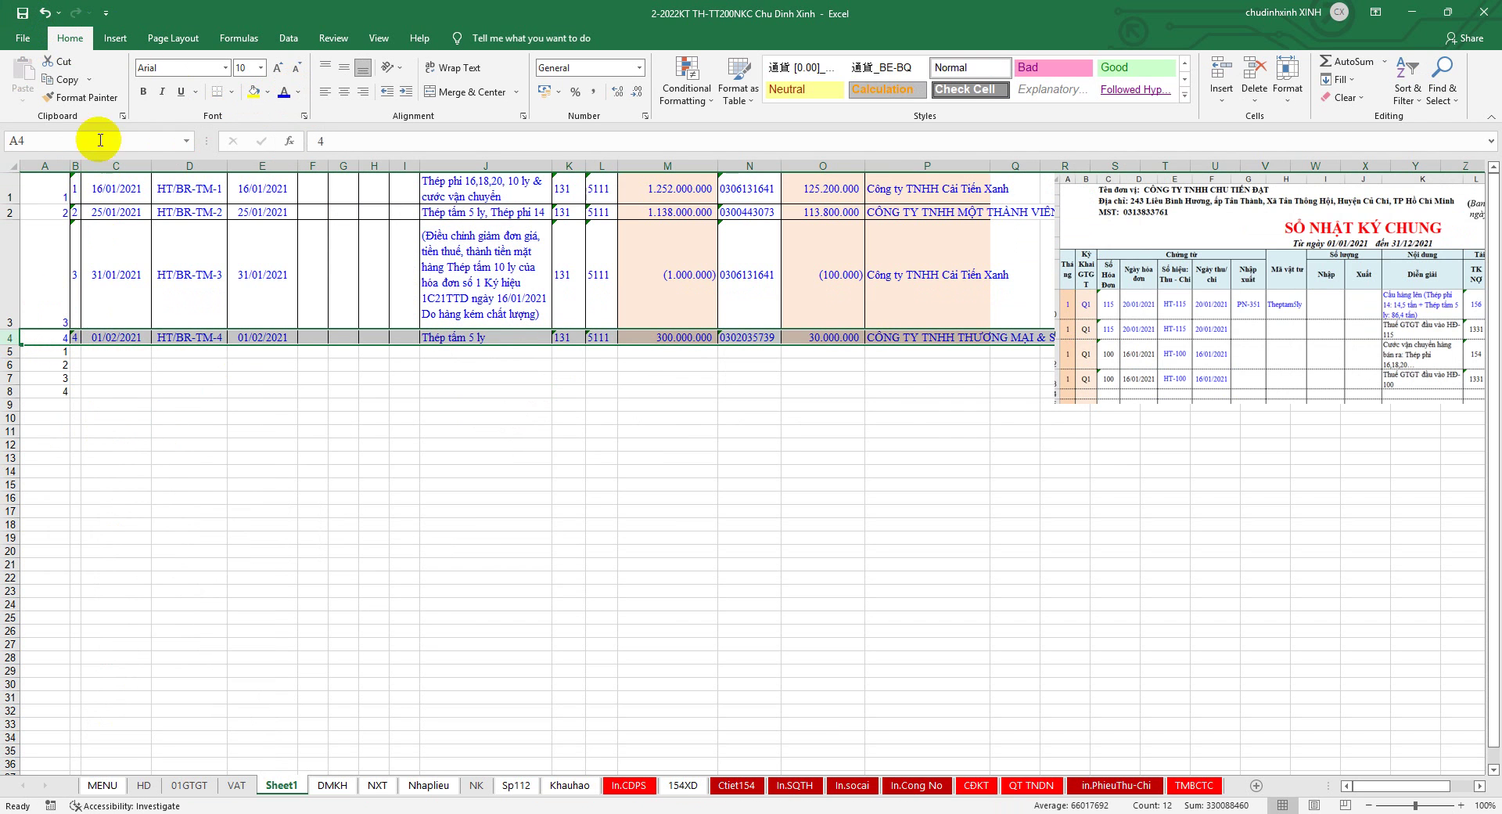
left_click(82, 97)
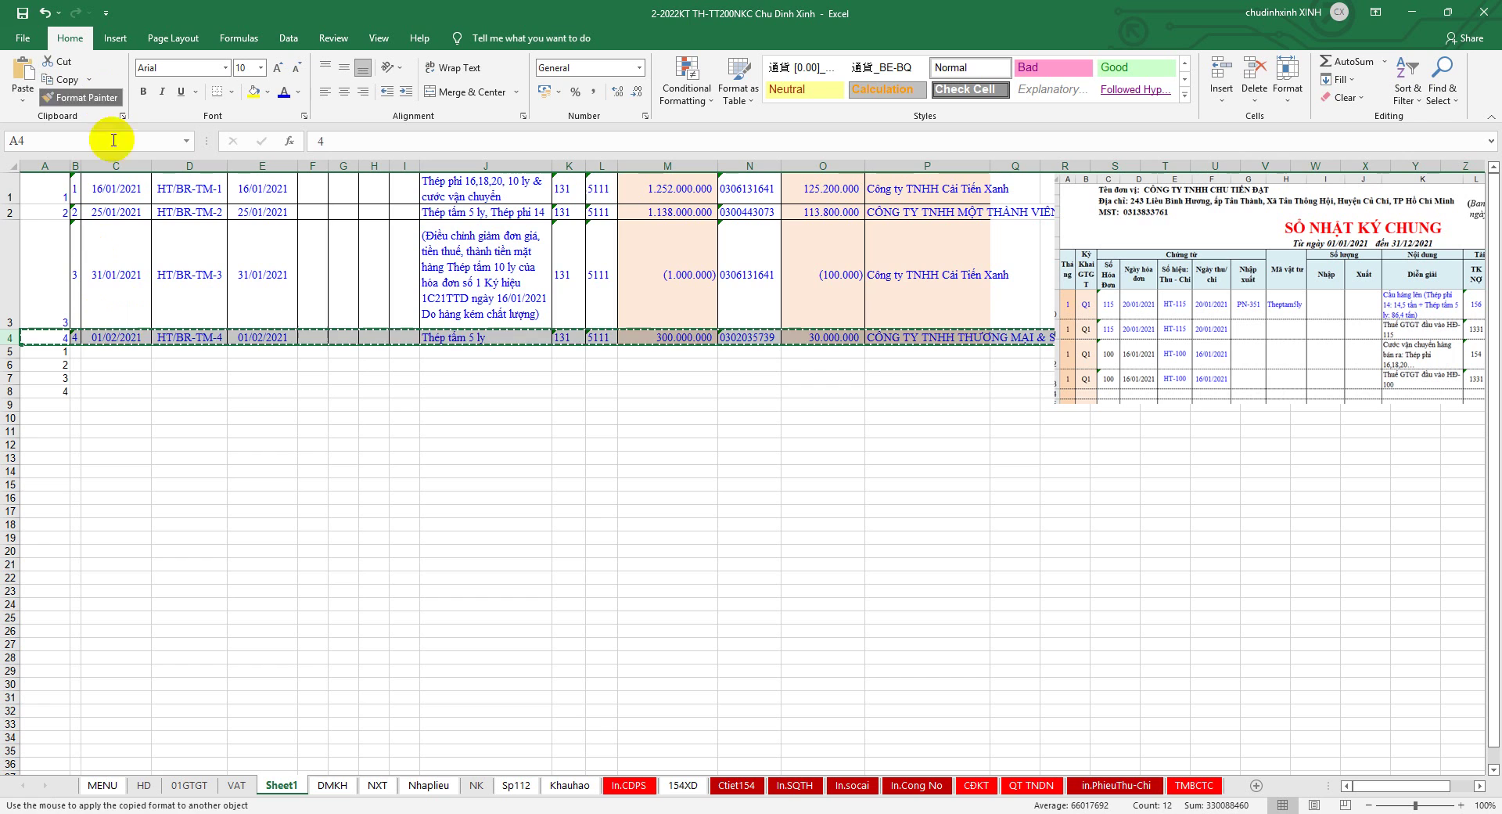
left_click(11, 353)
left_click(105, 357)
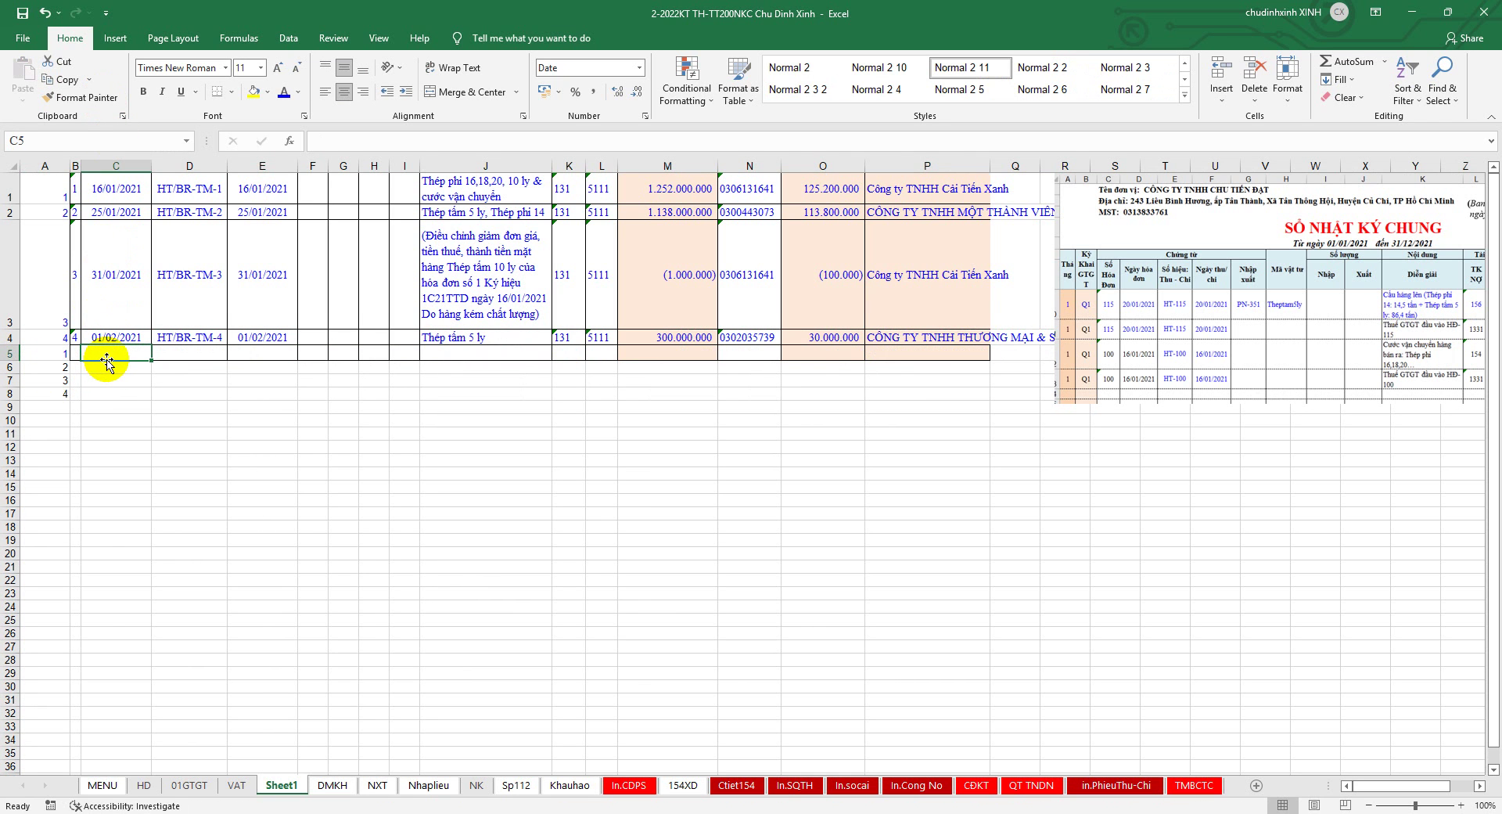
Narrow columns B and C and enter the formula =B4 in B5
type("=")
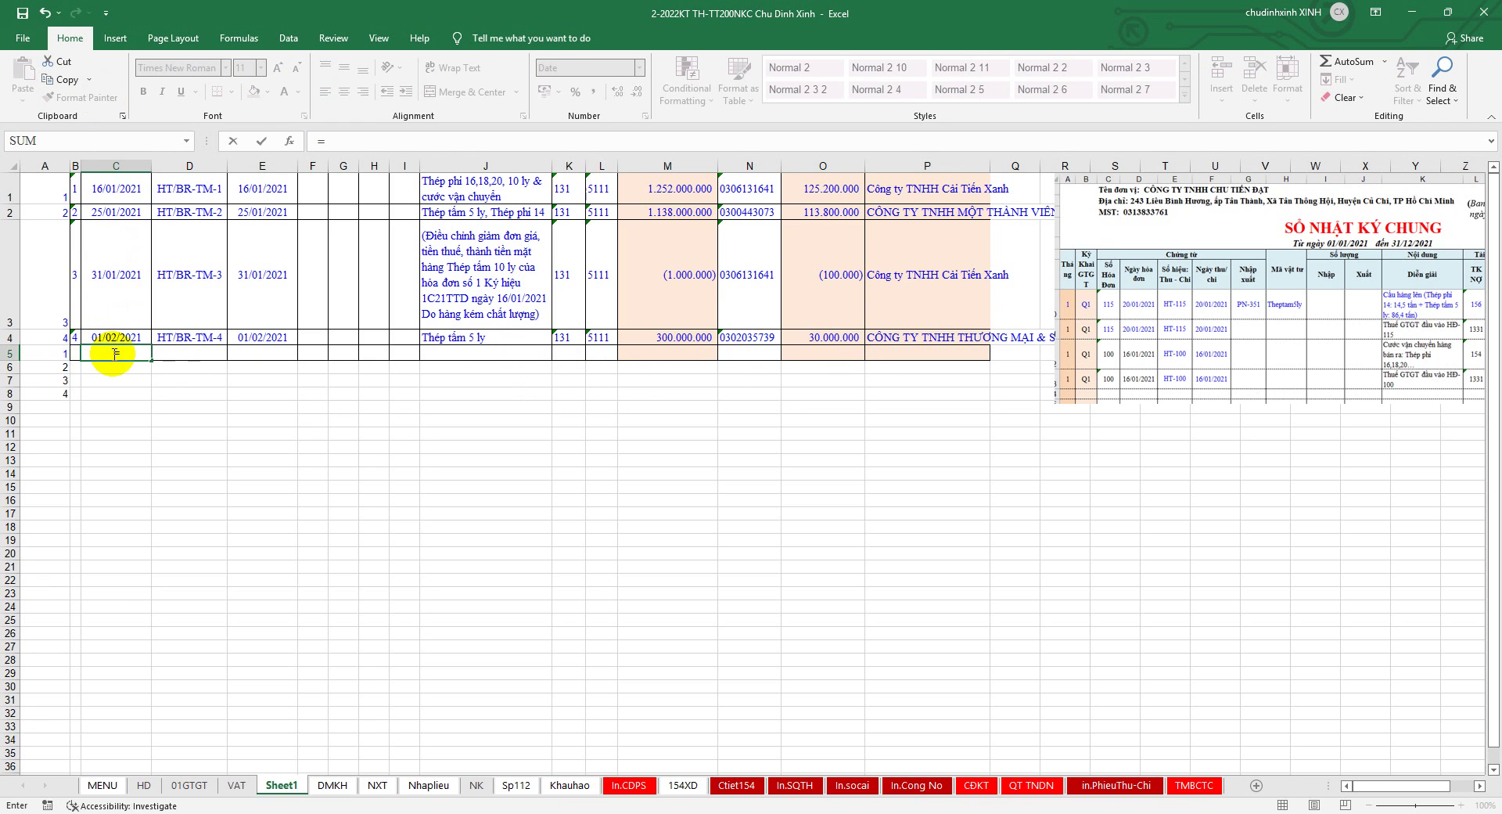
key("Escape")
left_click_drag(80, 166, 89, 165)
left_click(79, 349)
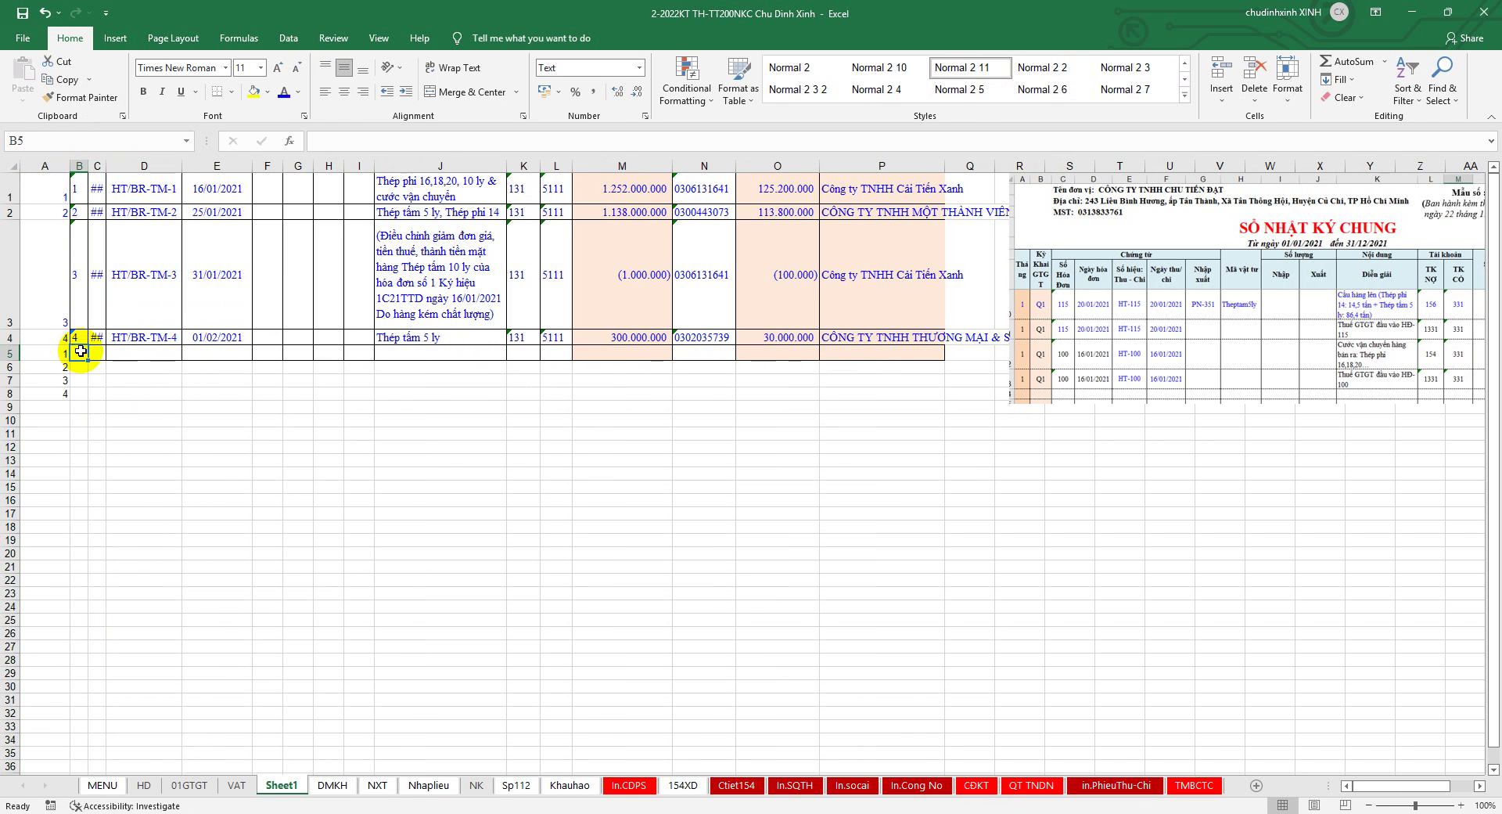
type("=")
left_click(78, 337)
key("Return")
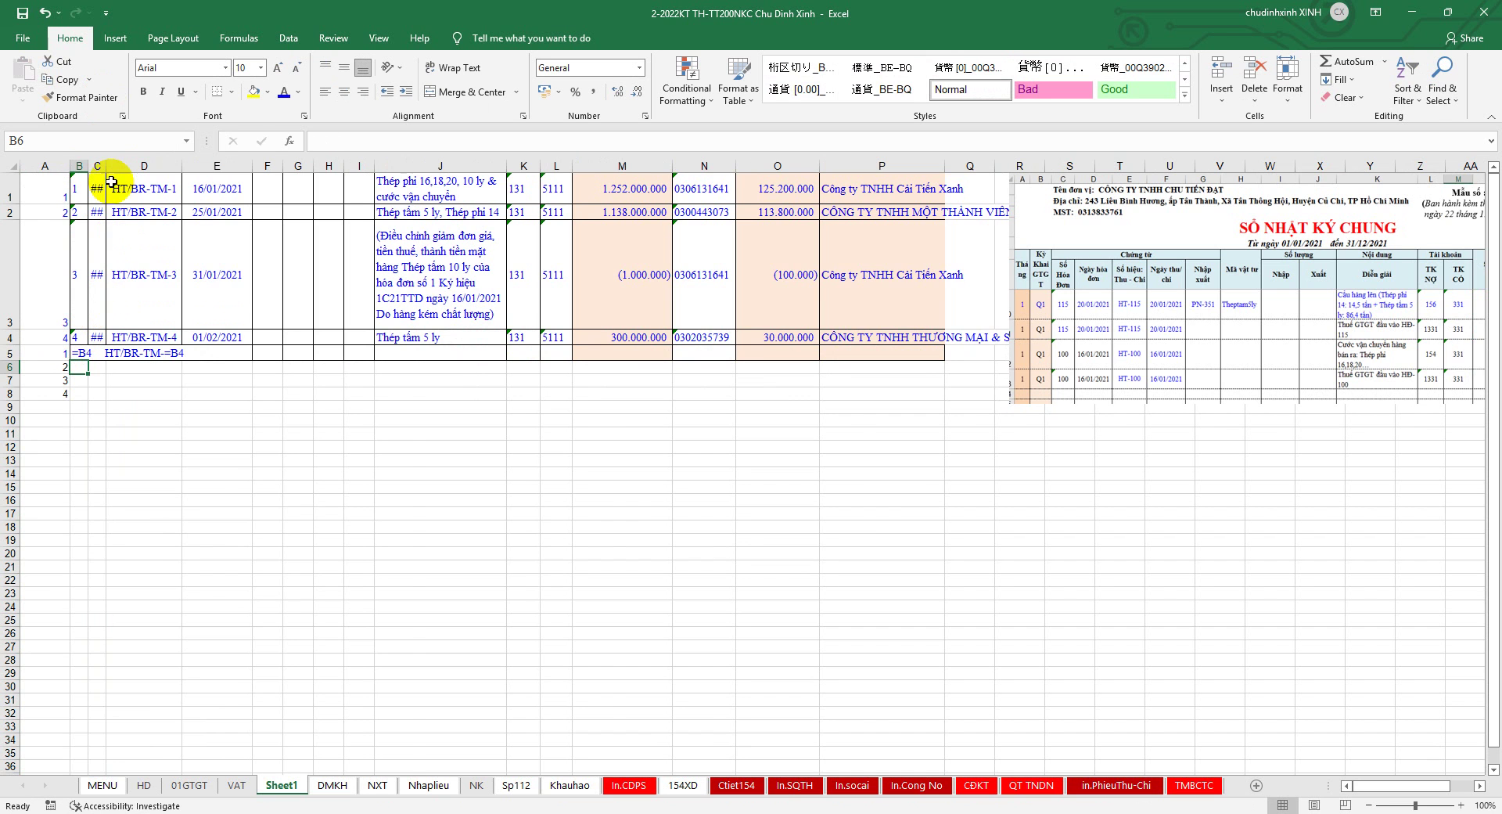
Widen column C, set row 5 to General format, and re-enter =B4 in B5
left_click_drag(107, 166, 145, 166)
left_click(11, 353)
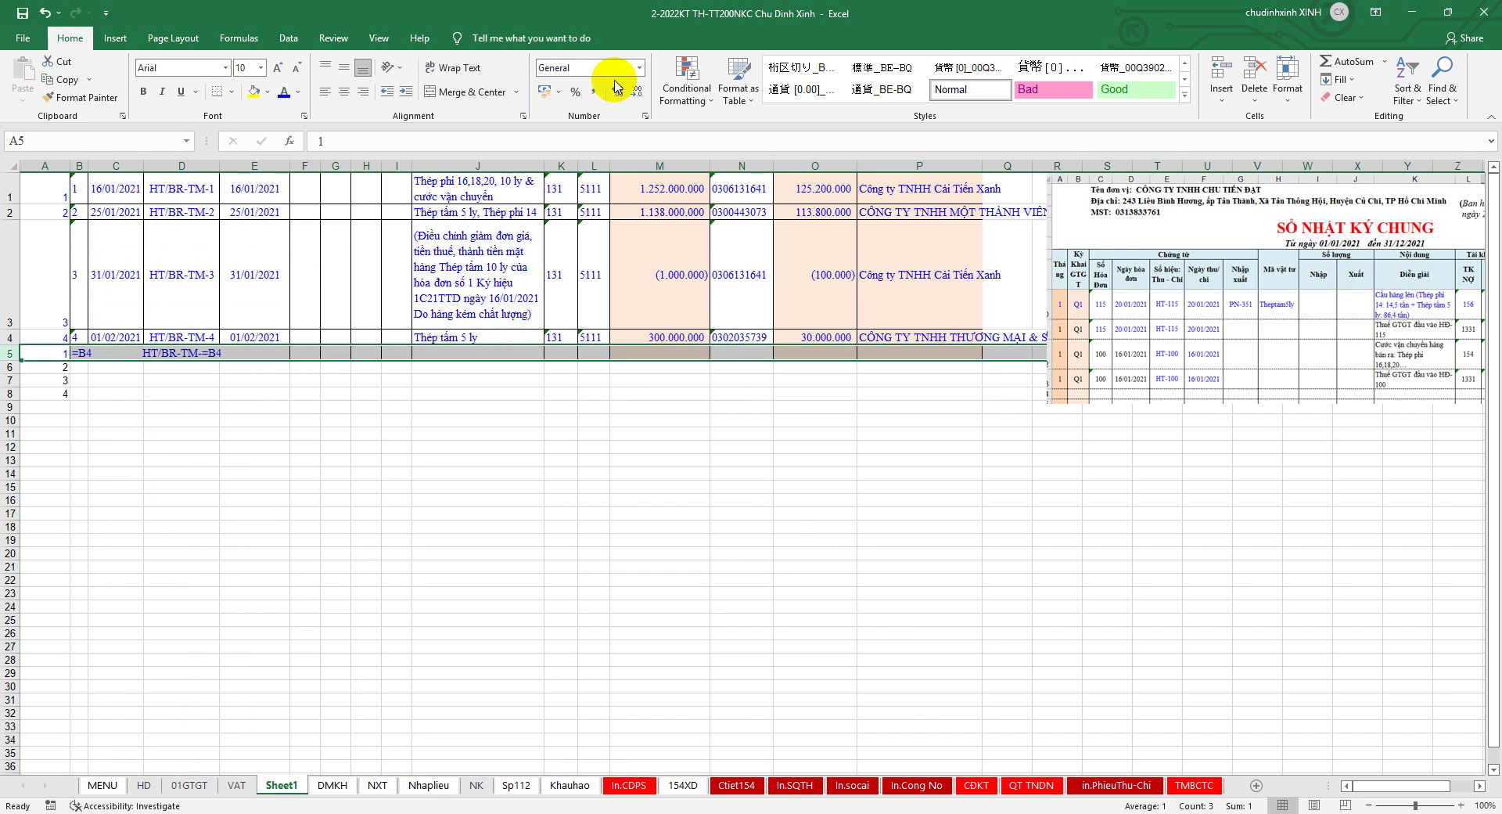
left_click(639, 69)
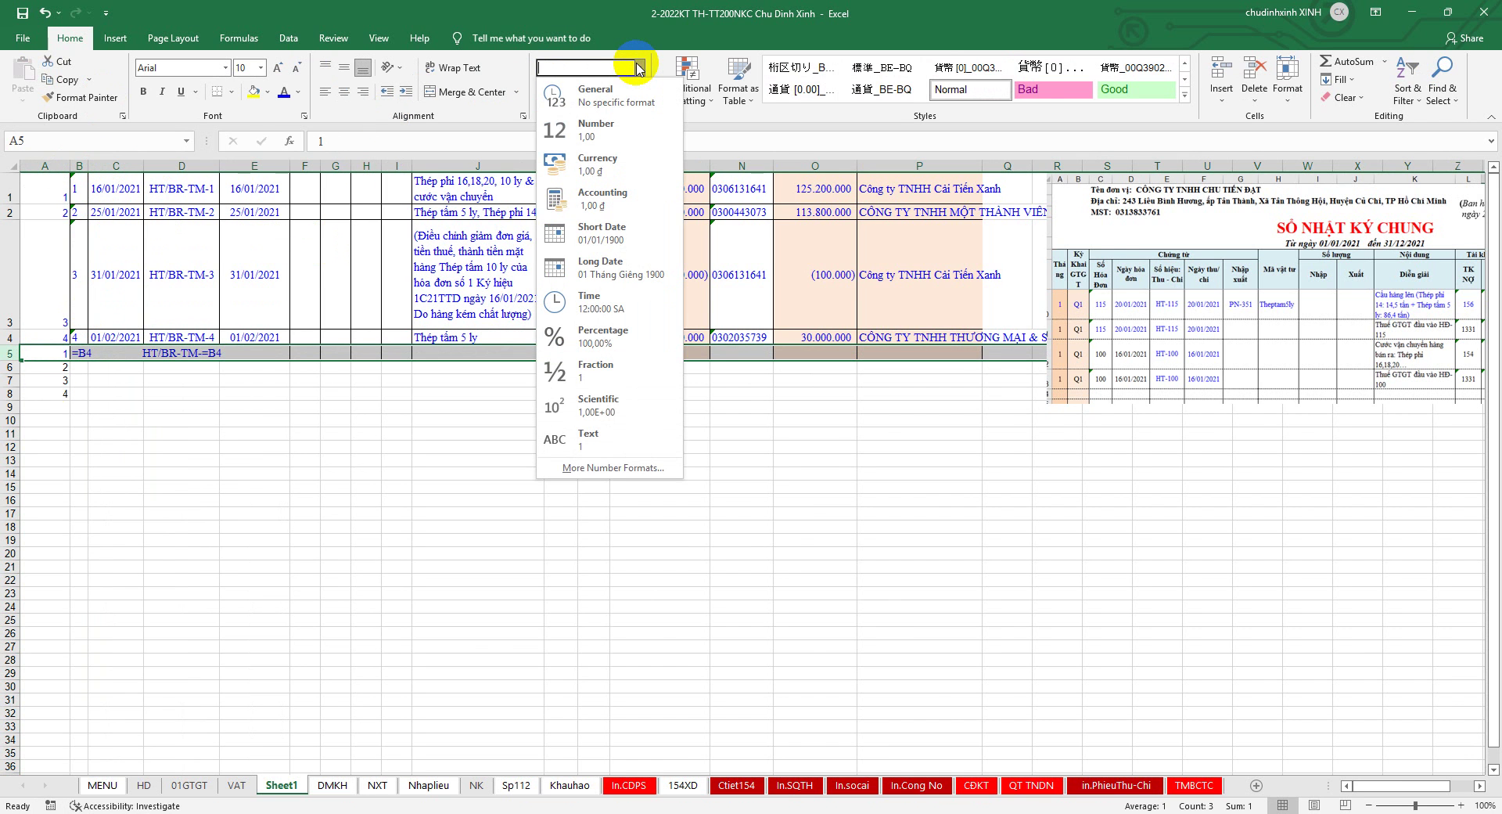
left_click(602, 95)
left_click(79, 353)
type("=")
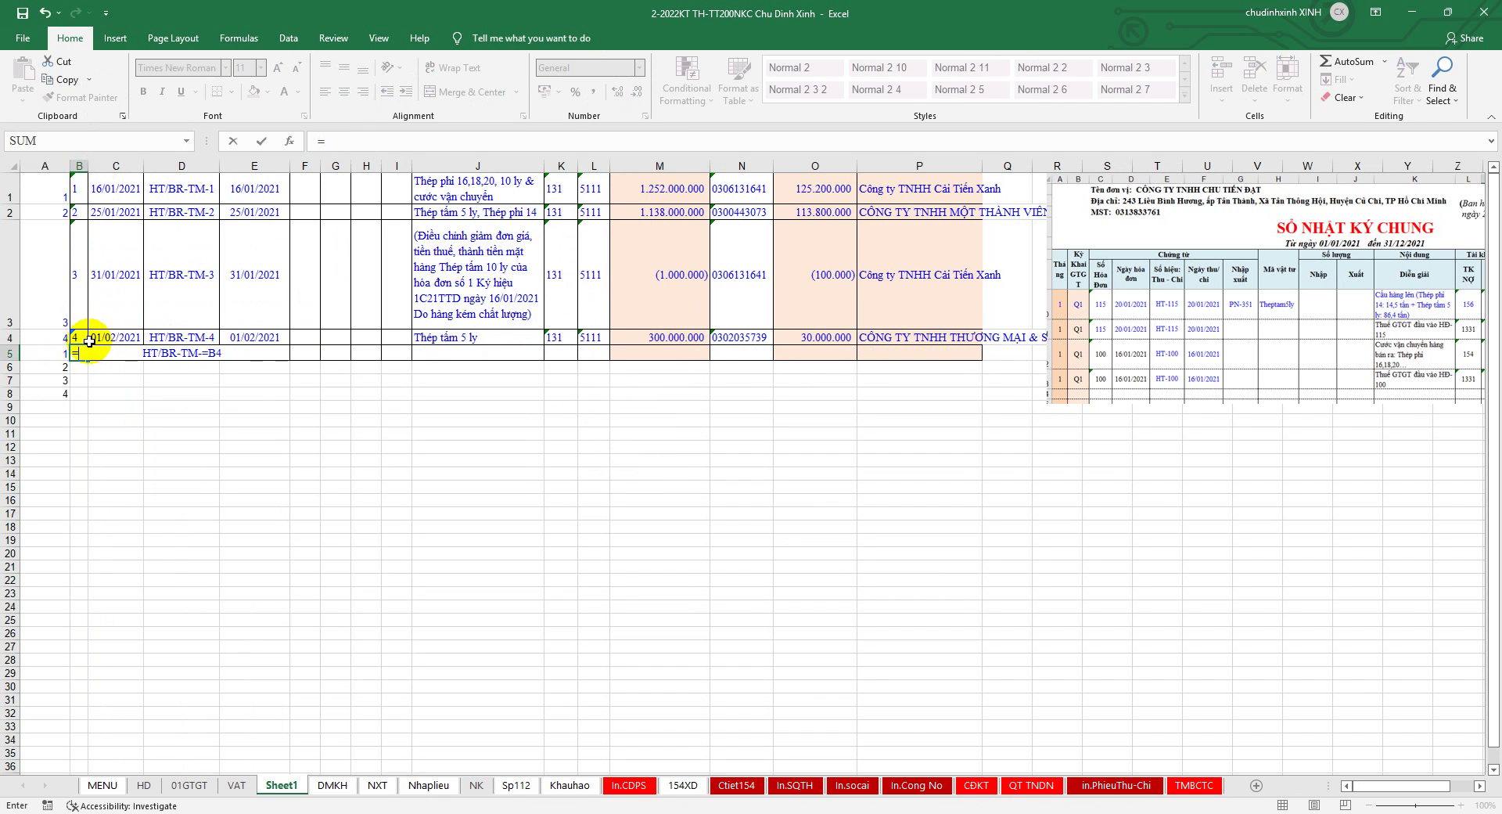
key("Return")
Fill B5's formula across row 5 to column O and paint row 4's formatting onto it
left_click(78, 353)
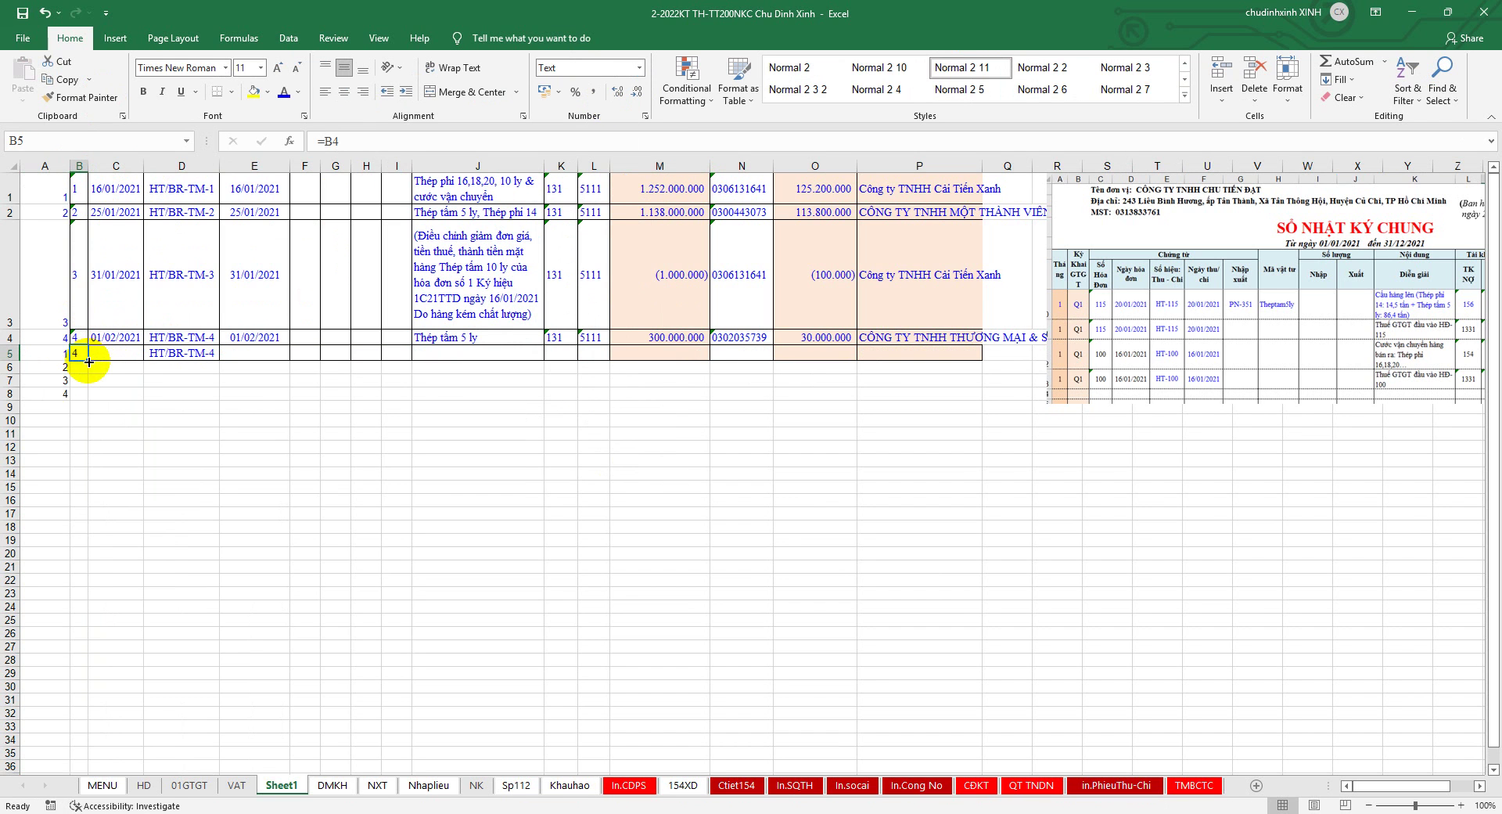
left_click_drag(583, 378, 890, 378)
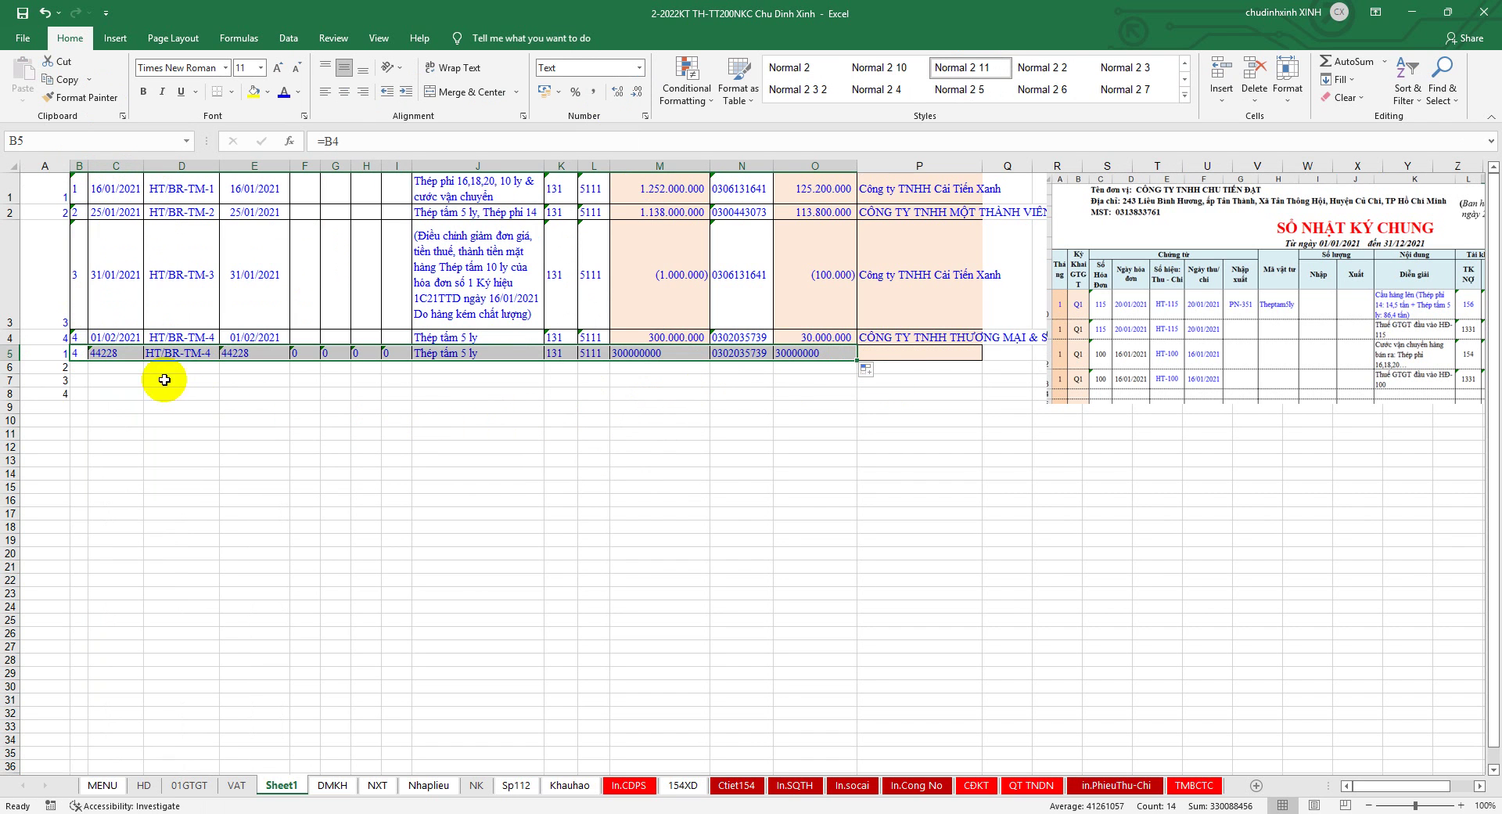
left_click(9, 337)
left_click(97, 105)
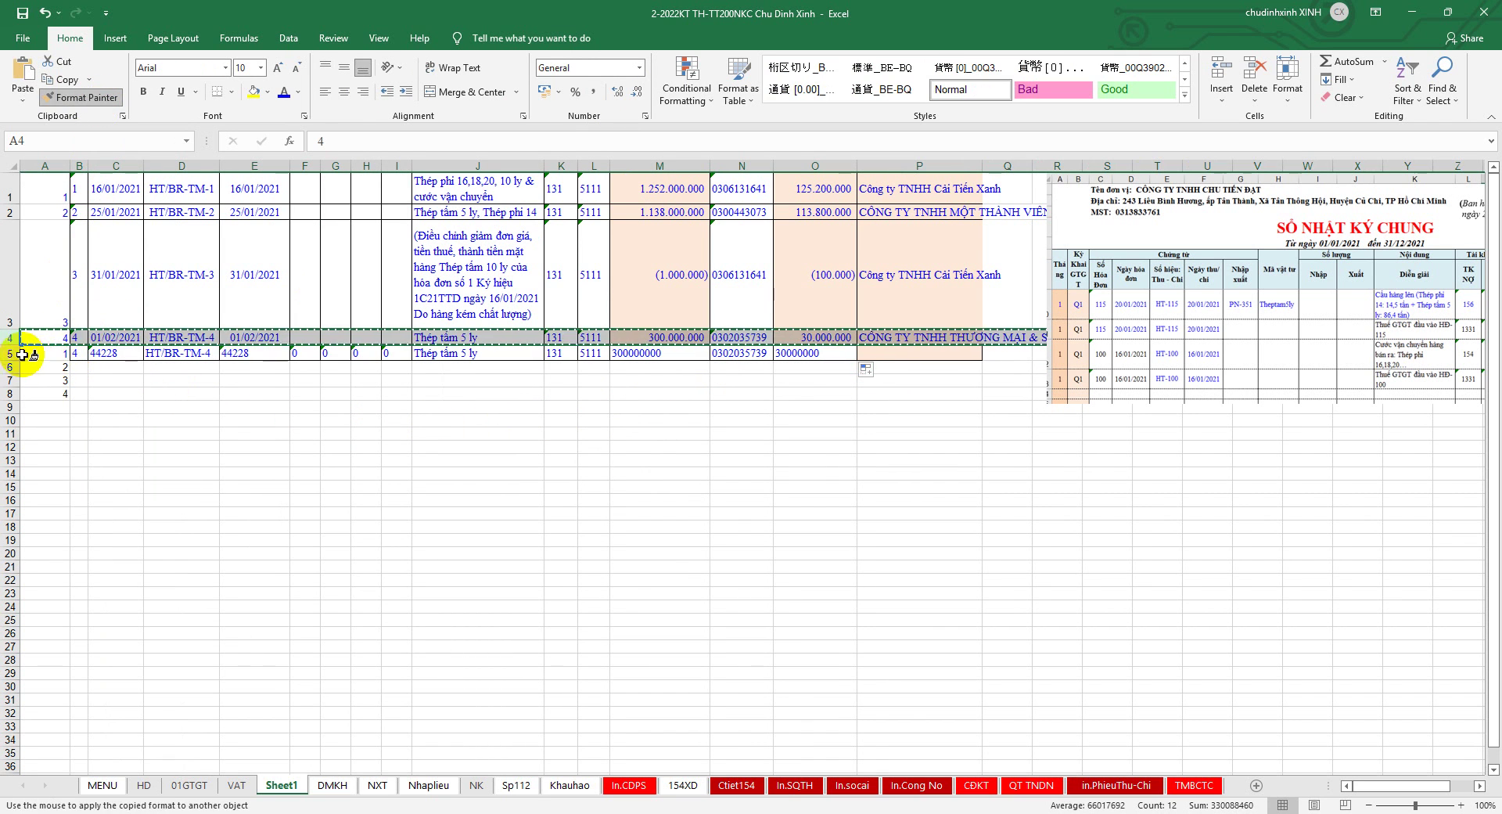
left_click(9, 353)
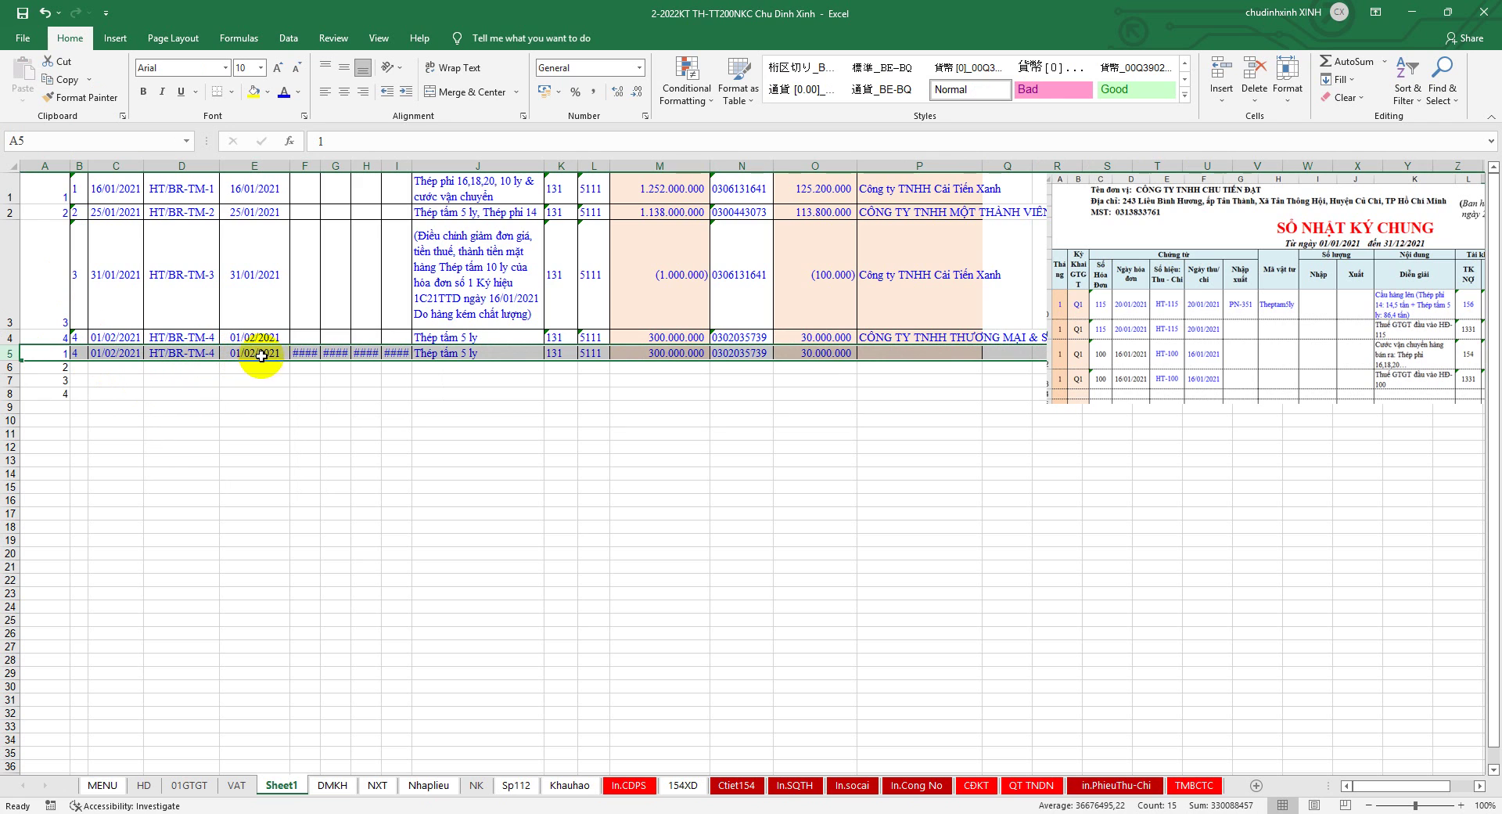
left_click_drag(304, 335, 393, 366)
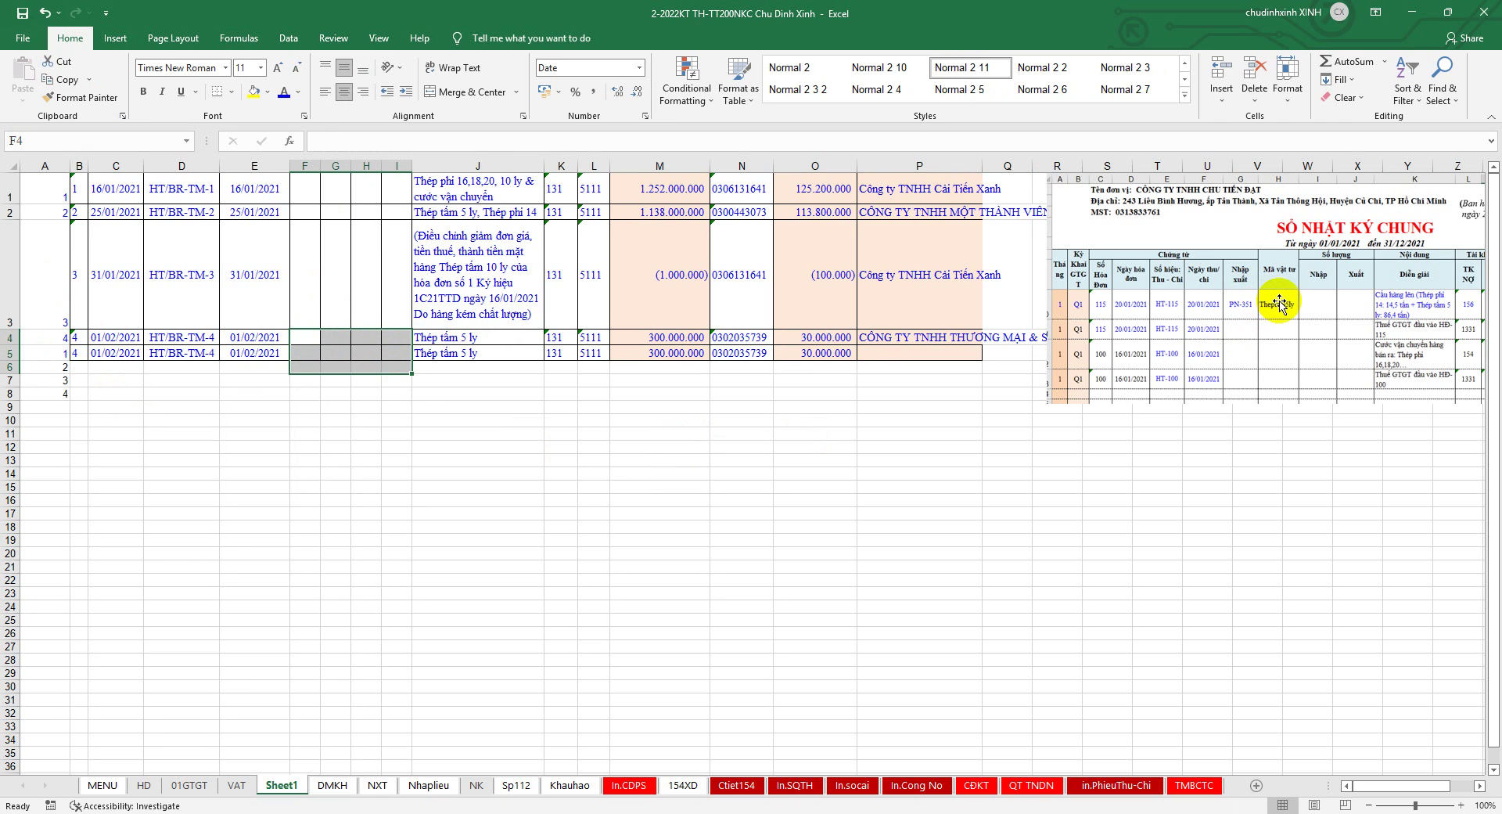
Turn the text of rows 5 through 8 red
left_click(513, 353)
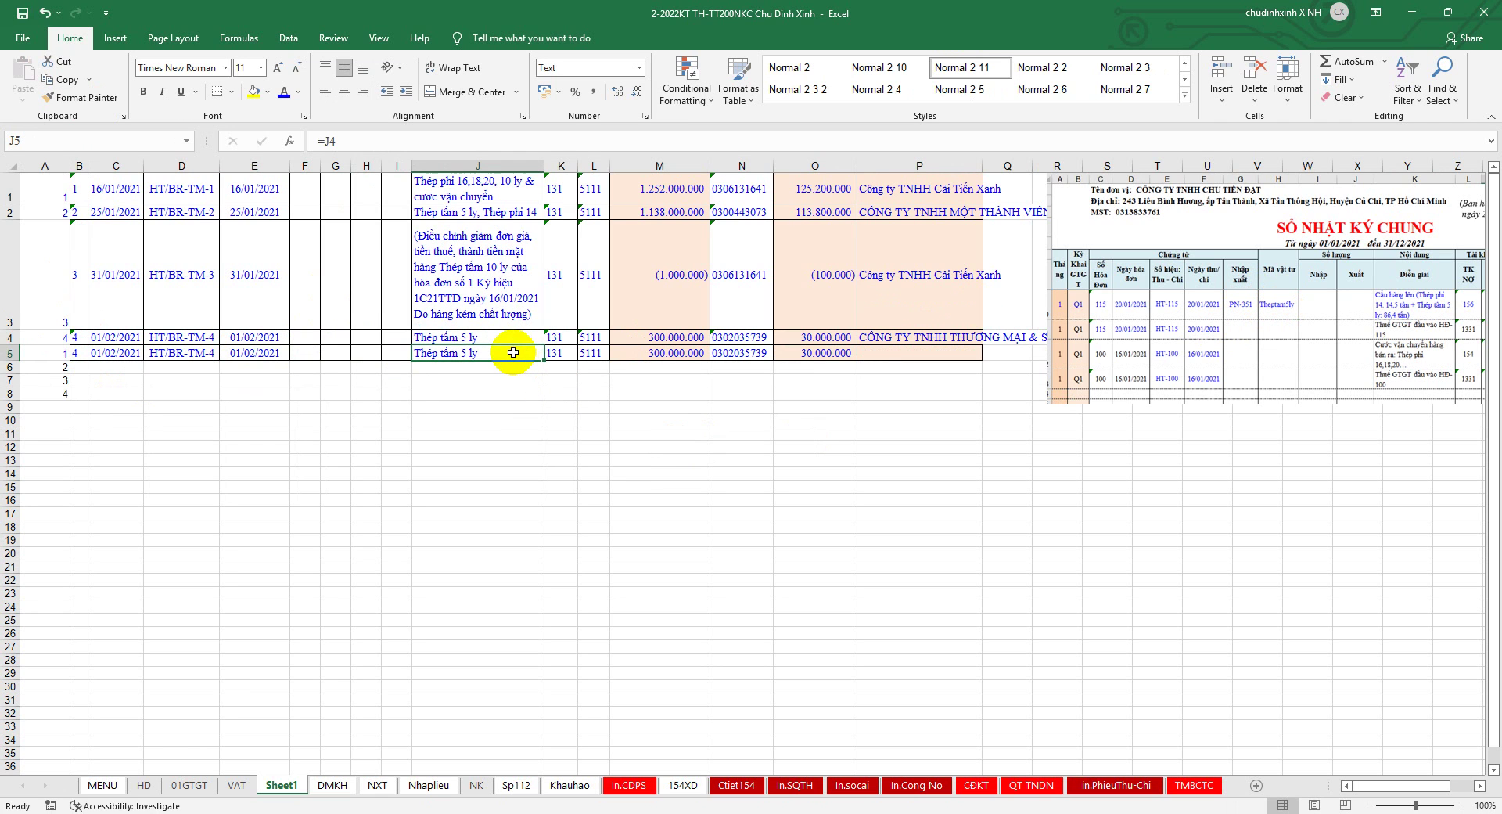
left_click(10, 353)
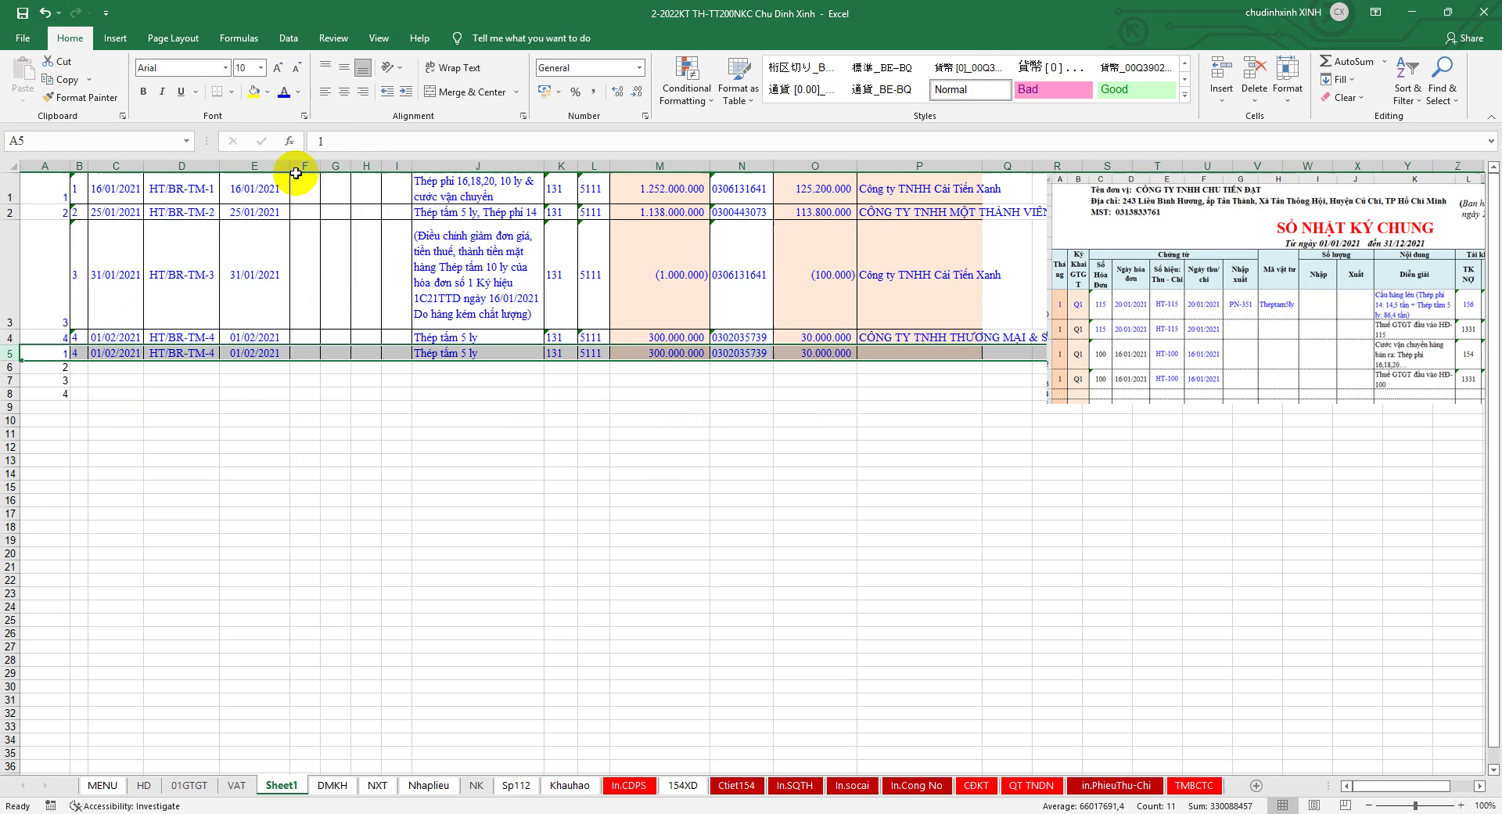
left_click(298, 92)
left_click(300, 233)
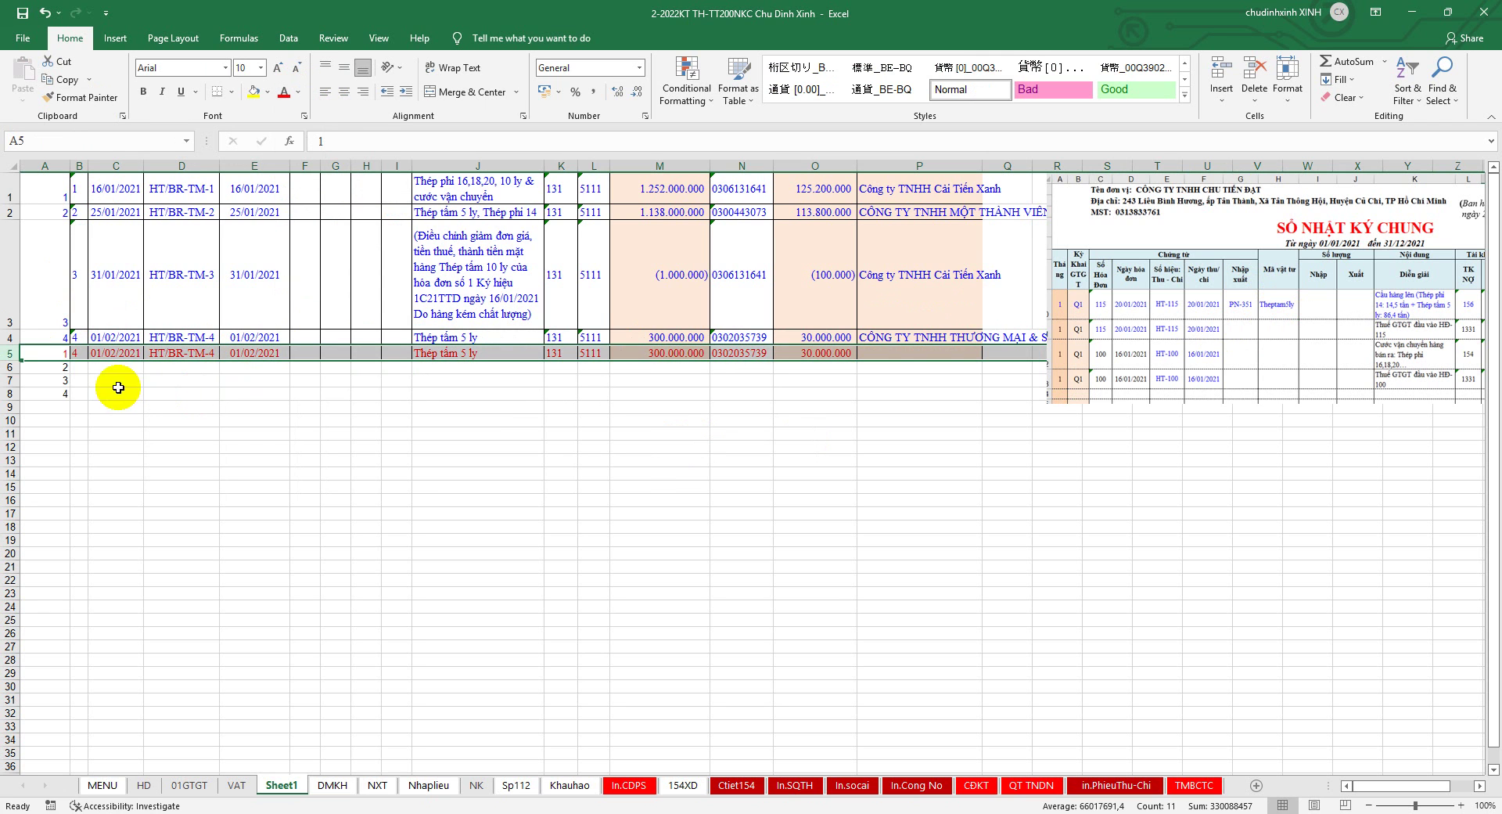
left_click_drag(9, 353, 12, 398)
left_click(283, 91)
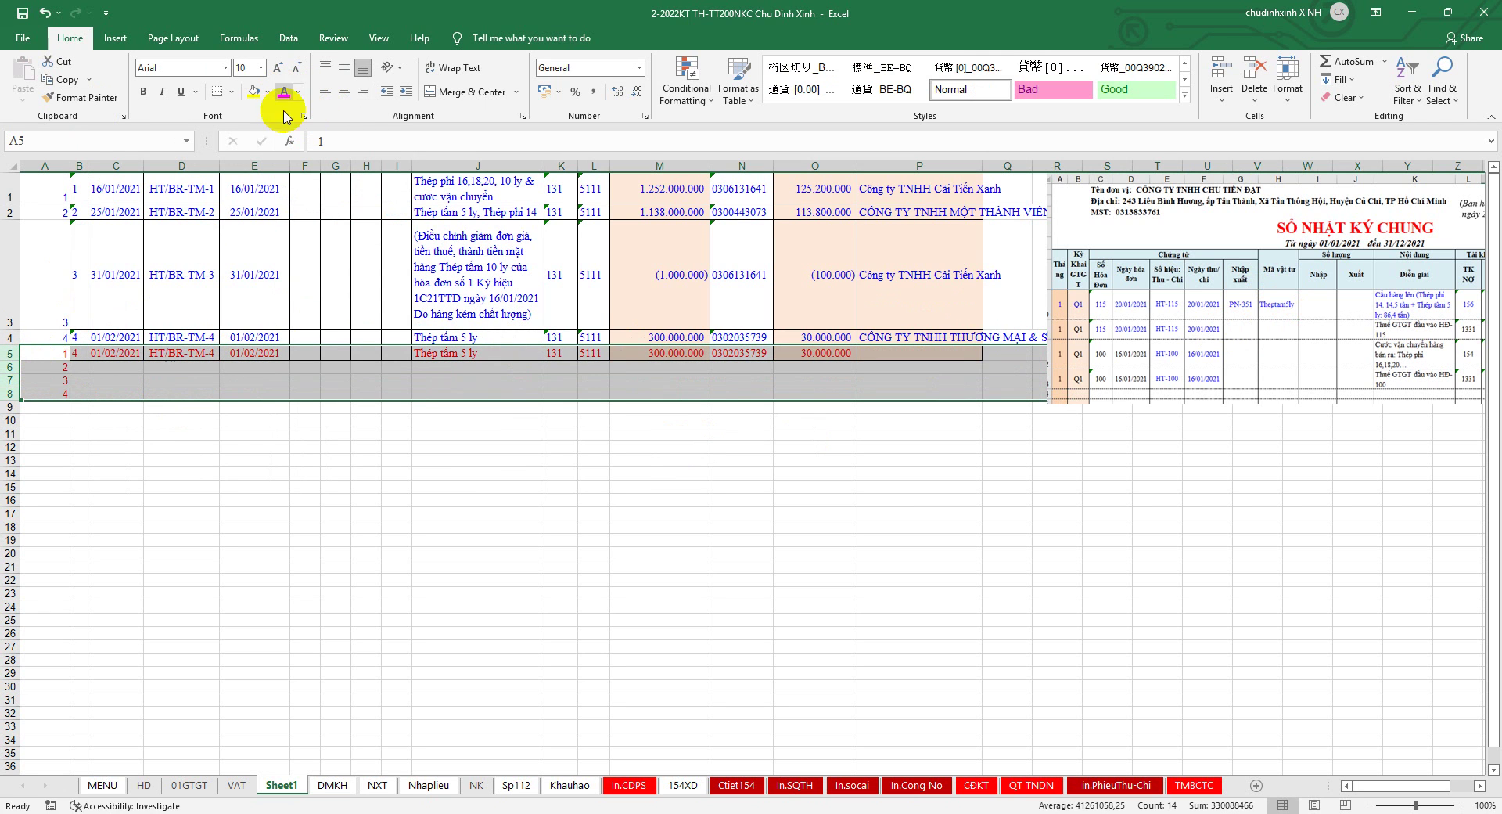
Enter the output-VAT description formula in J5 and give it General format
left_click(466, 353)
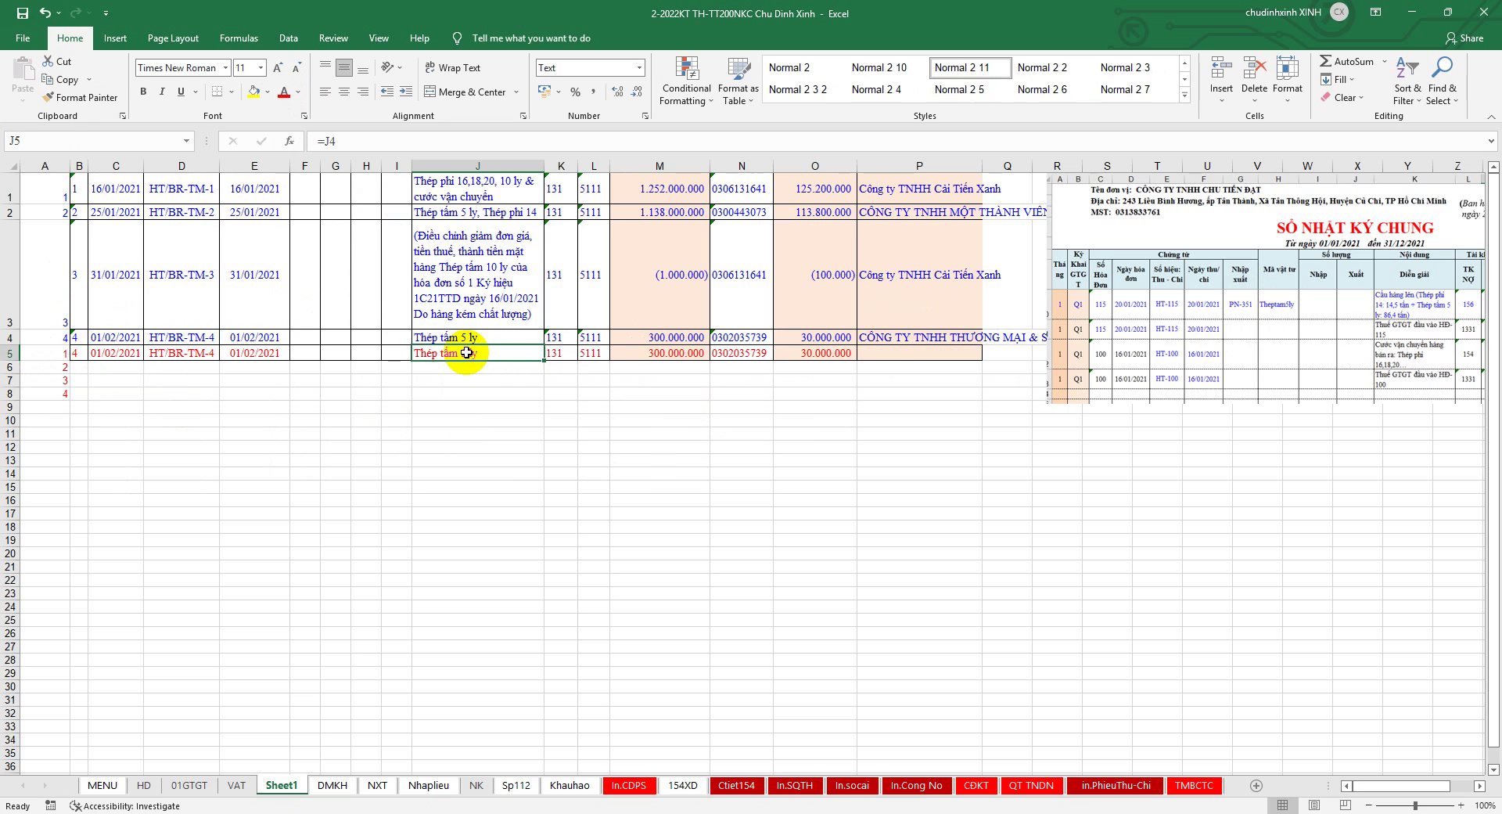
type("=\"Thuế GTGT đầu ra-HĐ\"&")
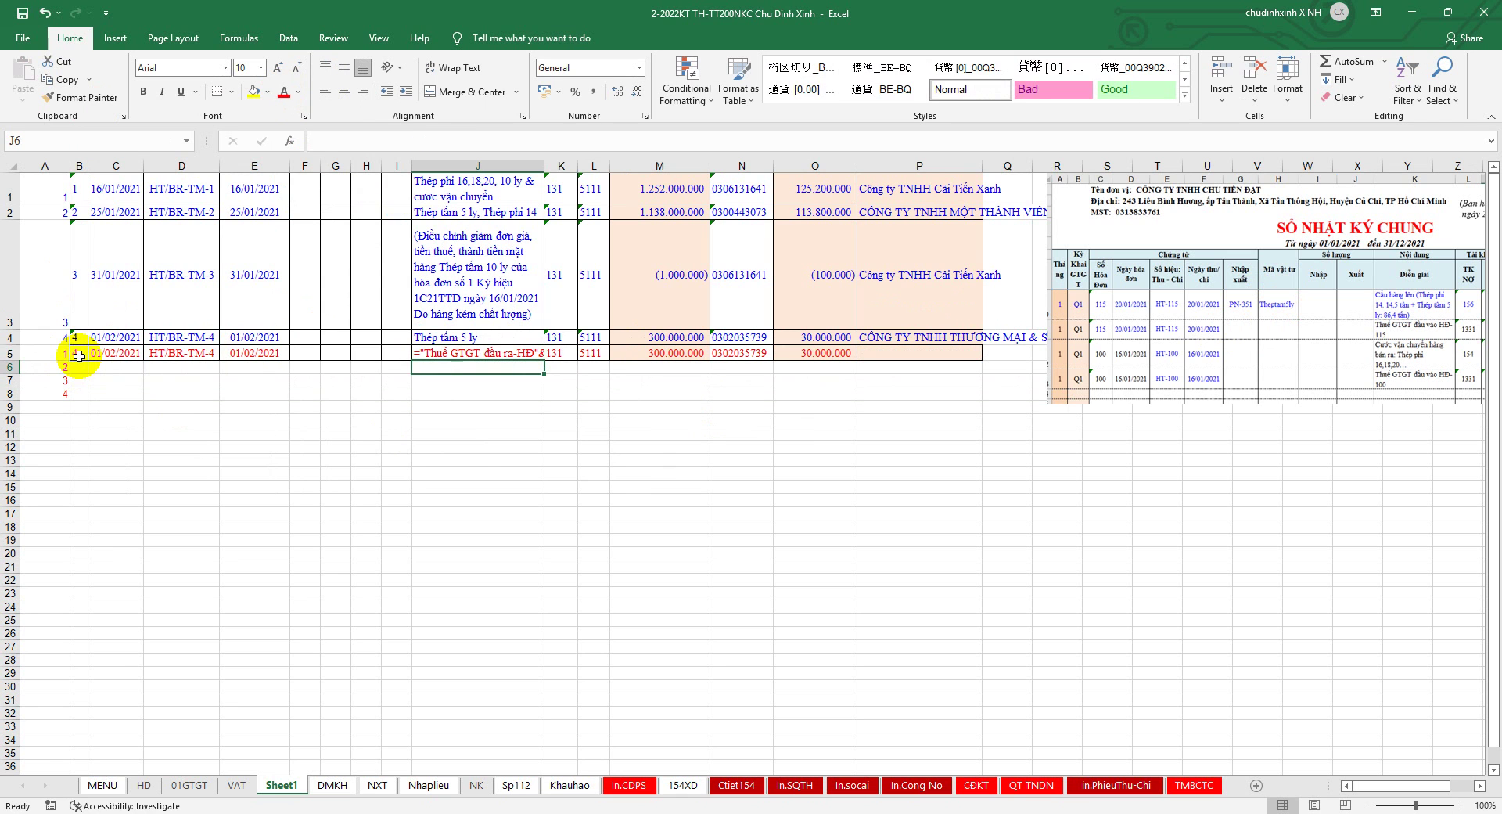
key("Return")
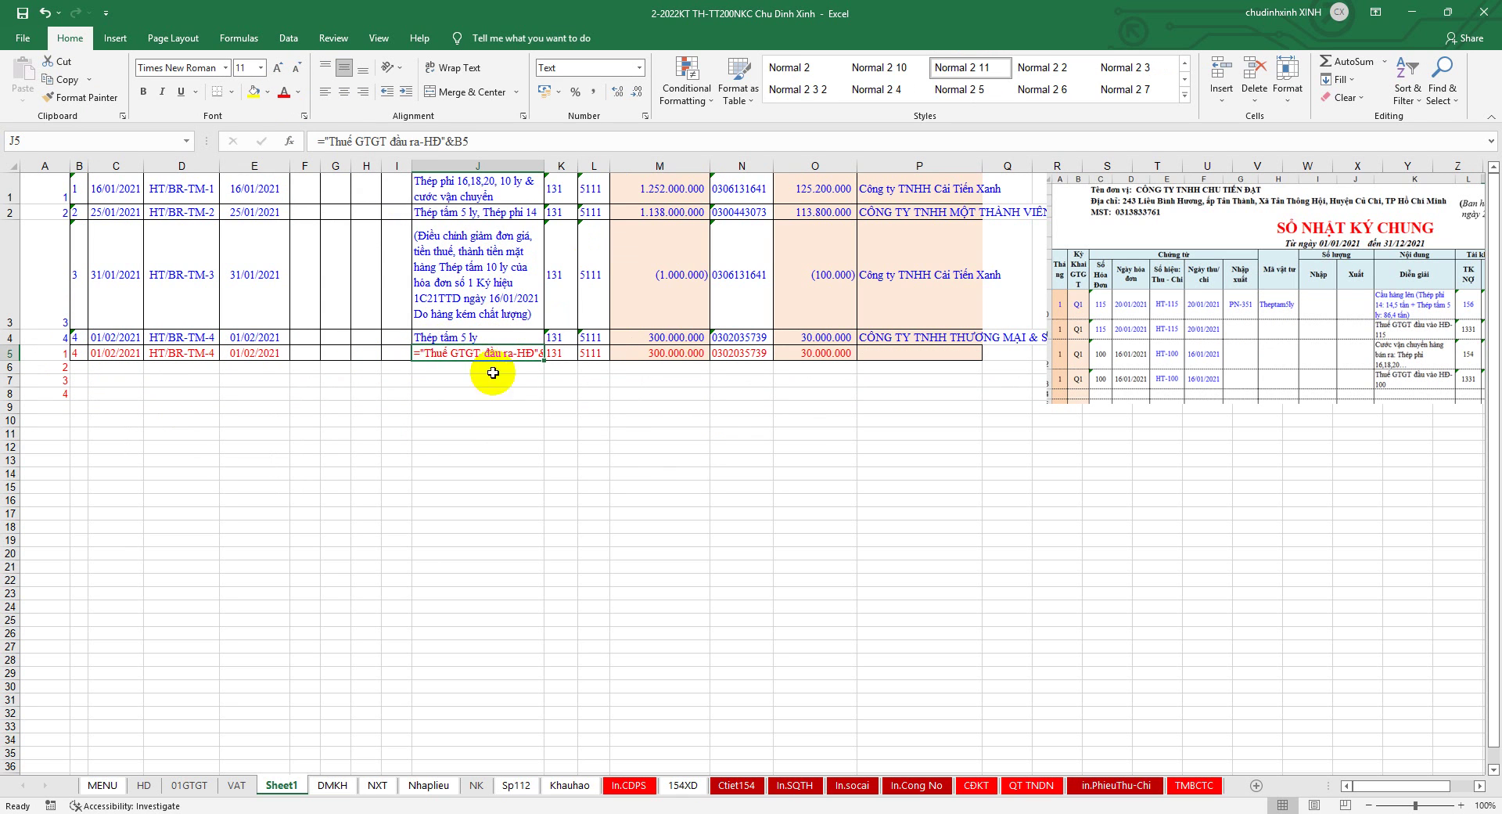
left_click(639, 67)
left_click(618, 89)
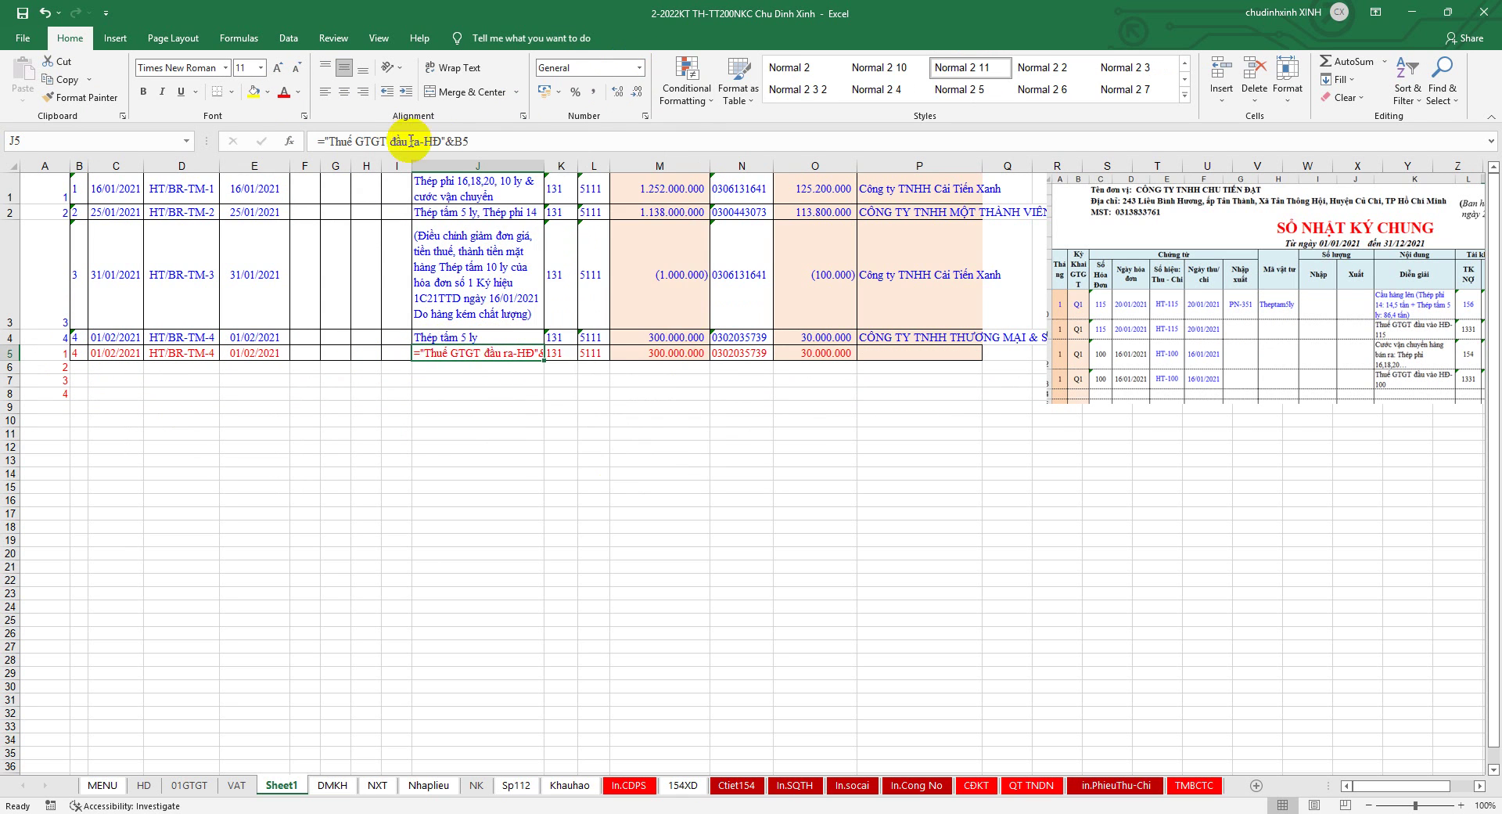
left_click(640, 68)
left_click(584, 102)
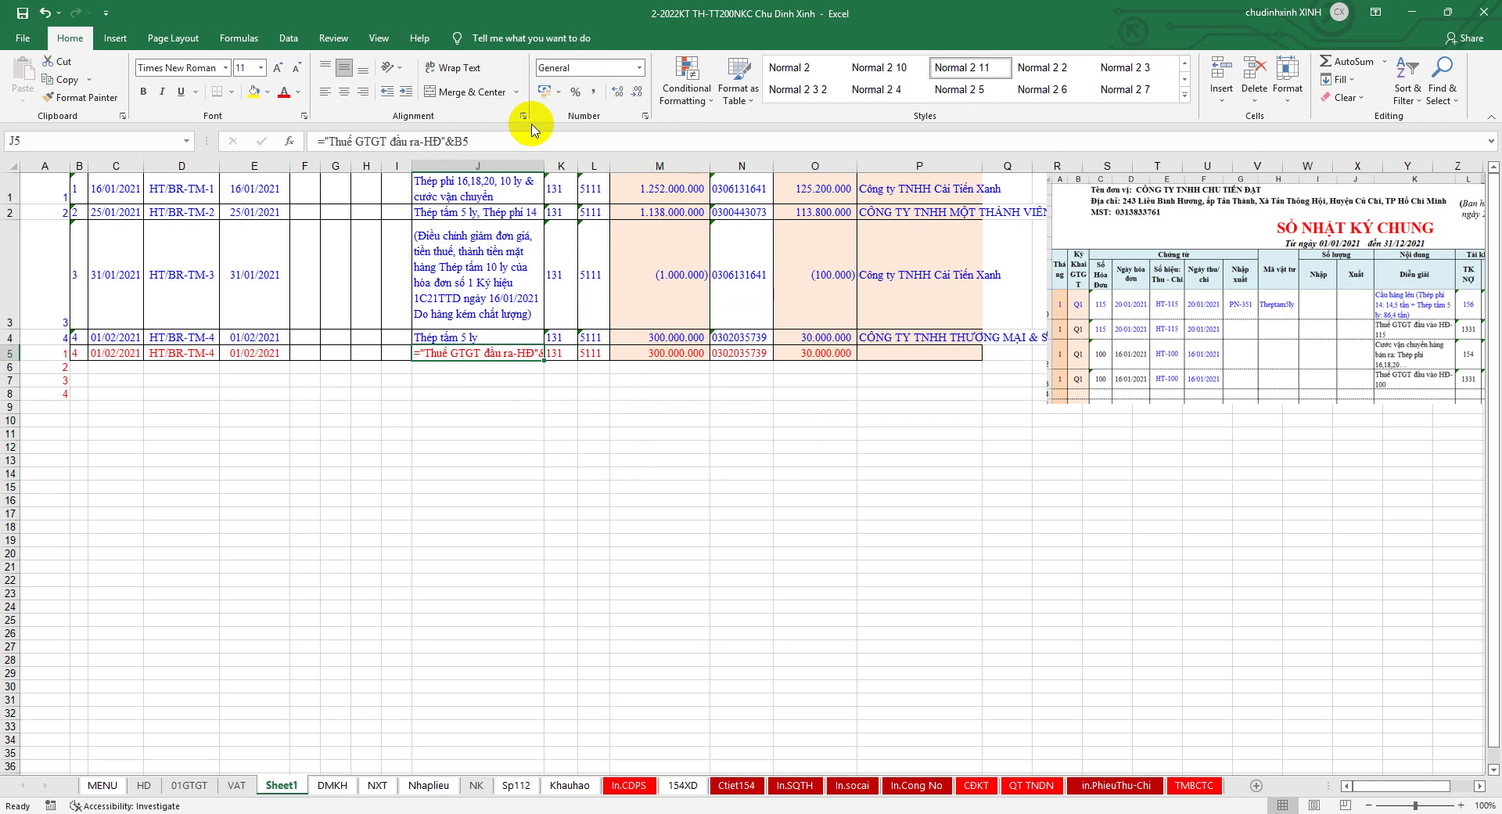
left_click(507, 133)
key("Return")
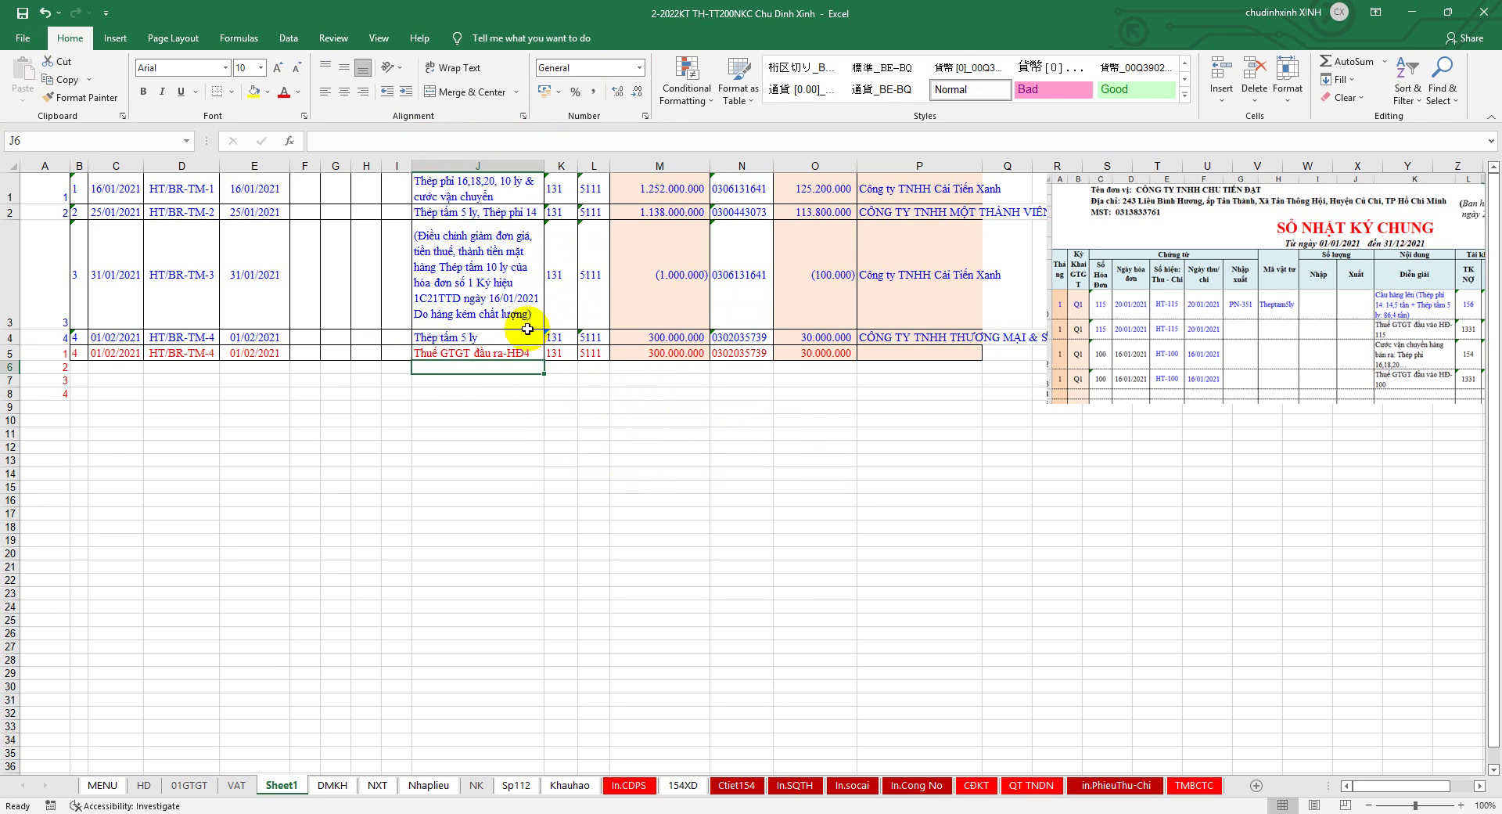
Enter credit account 33311 for the HĐ4 VAT row and widen column L
left_click(559, 357)
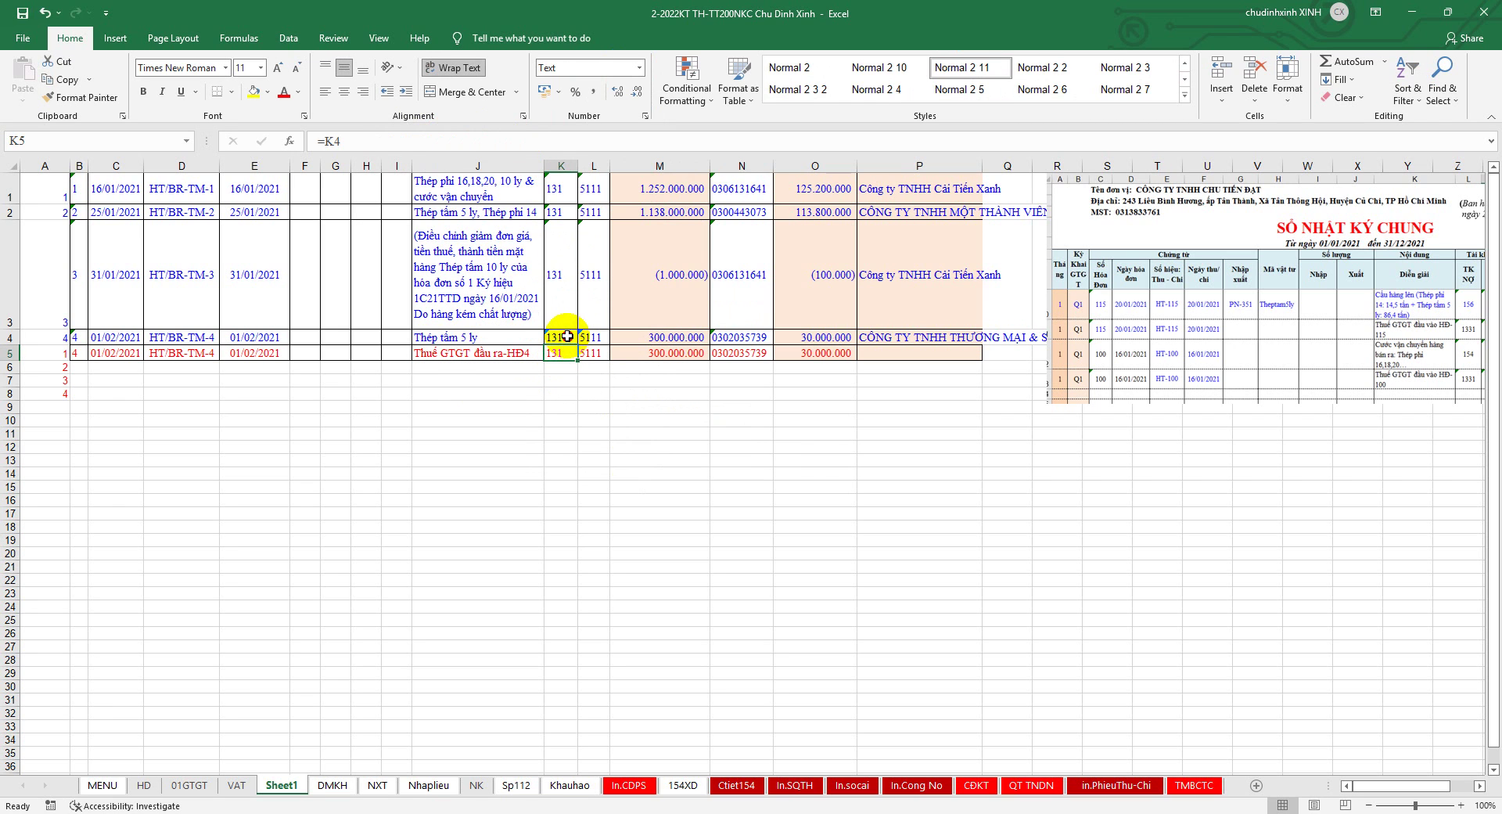
left_click(567, 337)
key("Down")
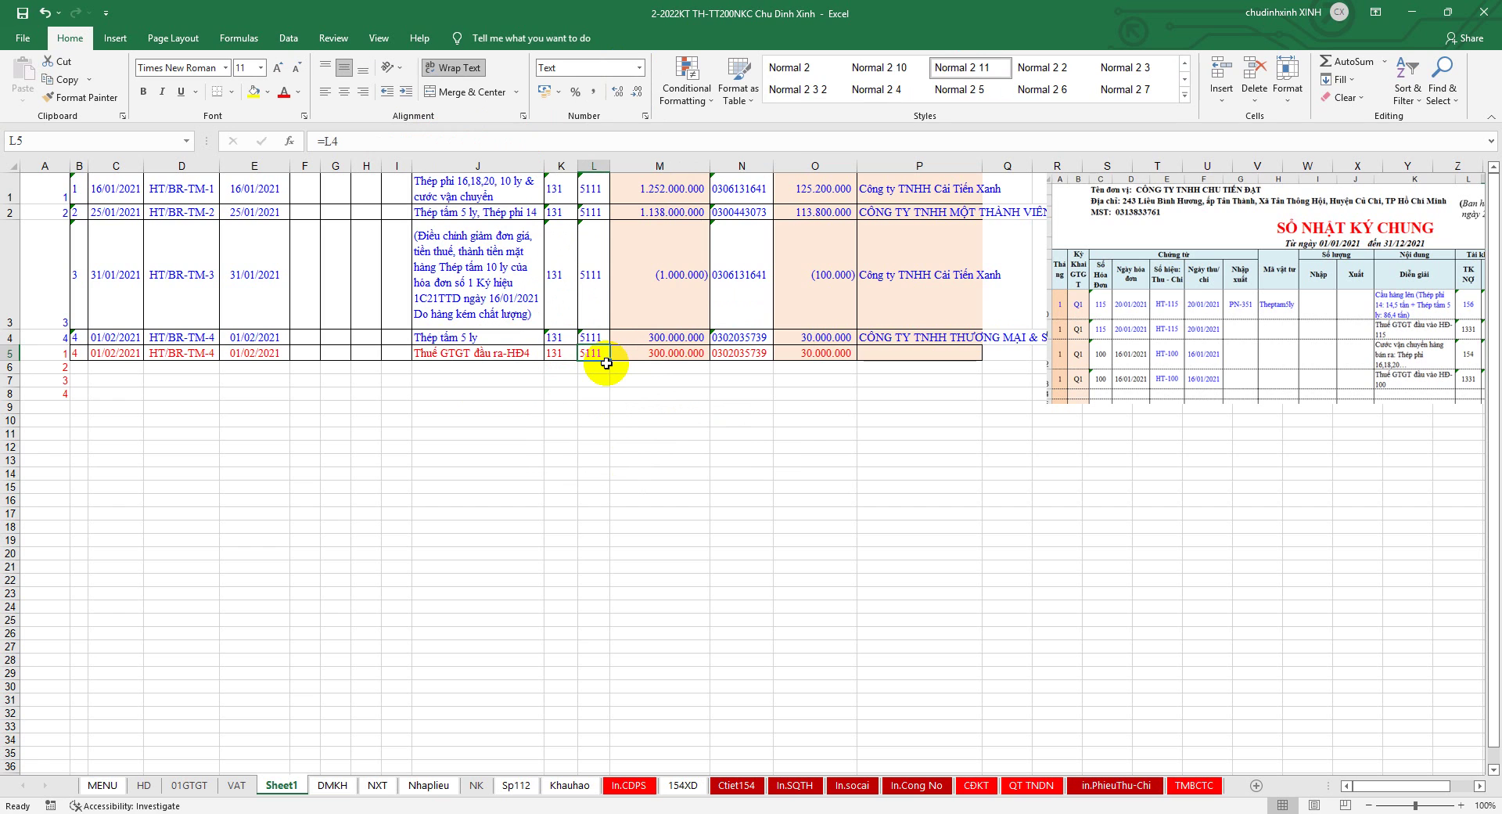
type("'333")
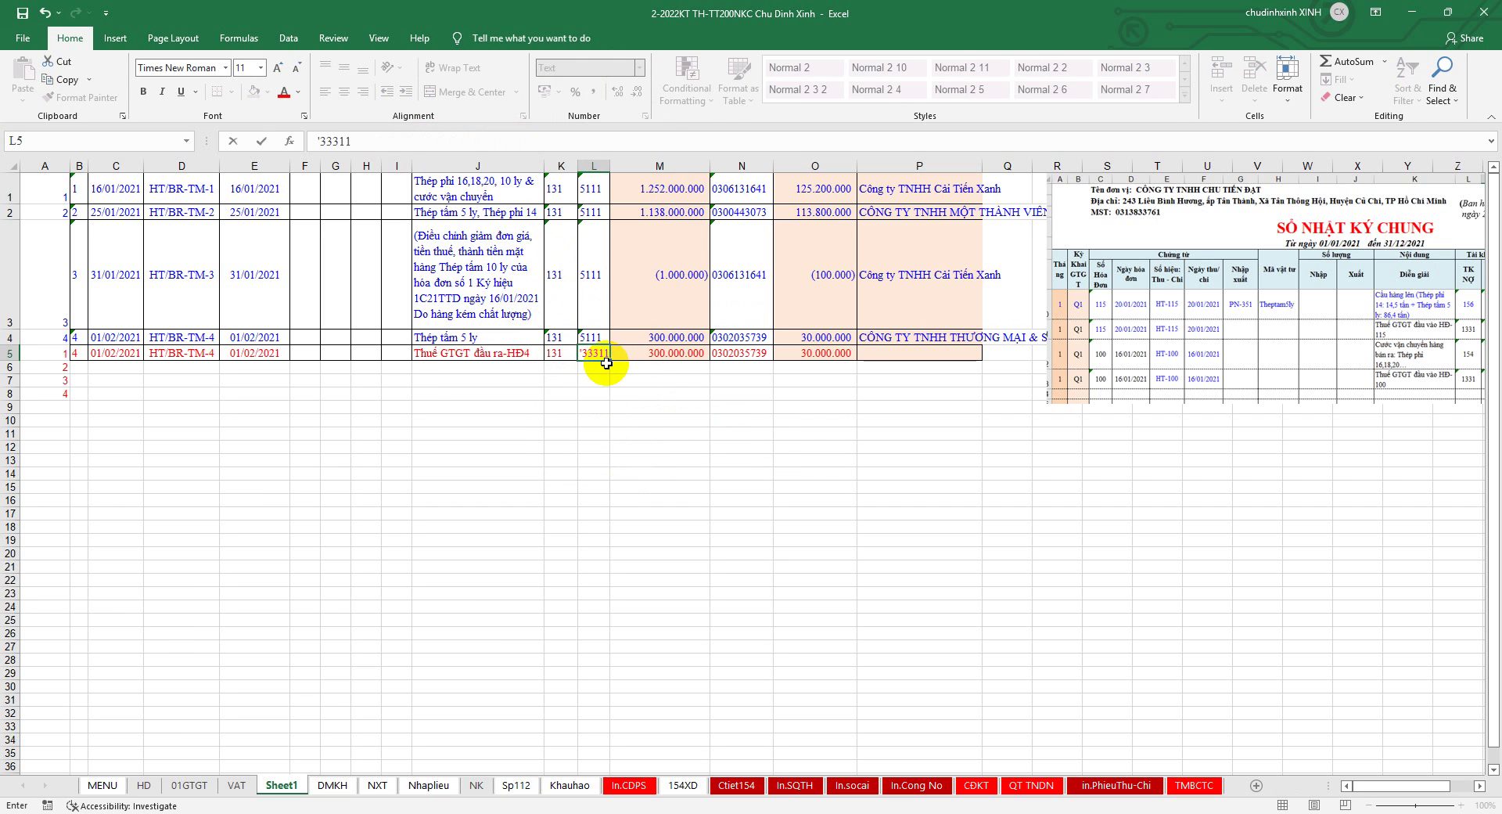
key("Return")
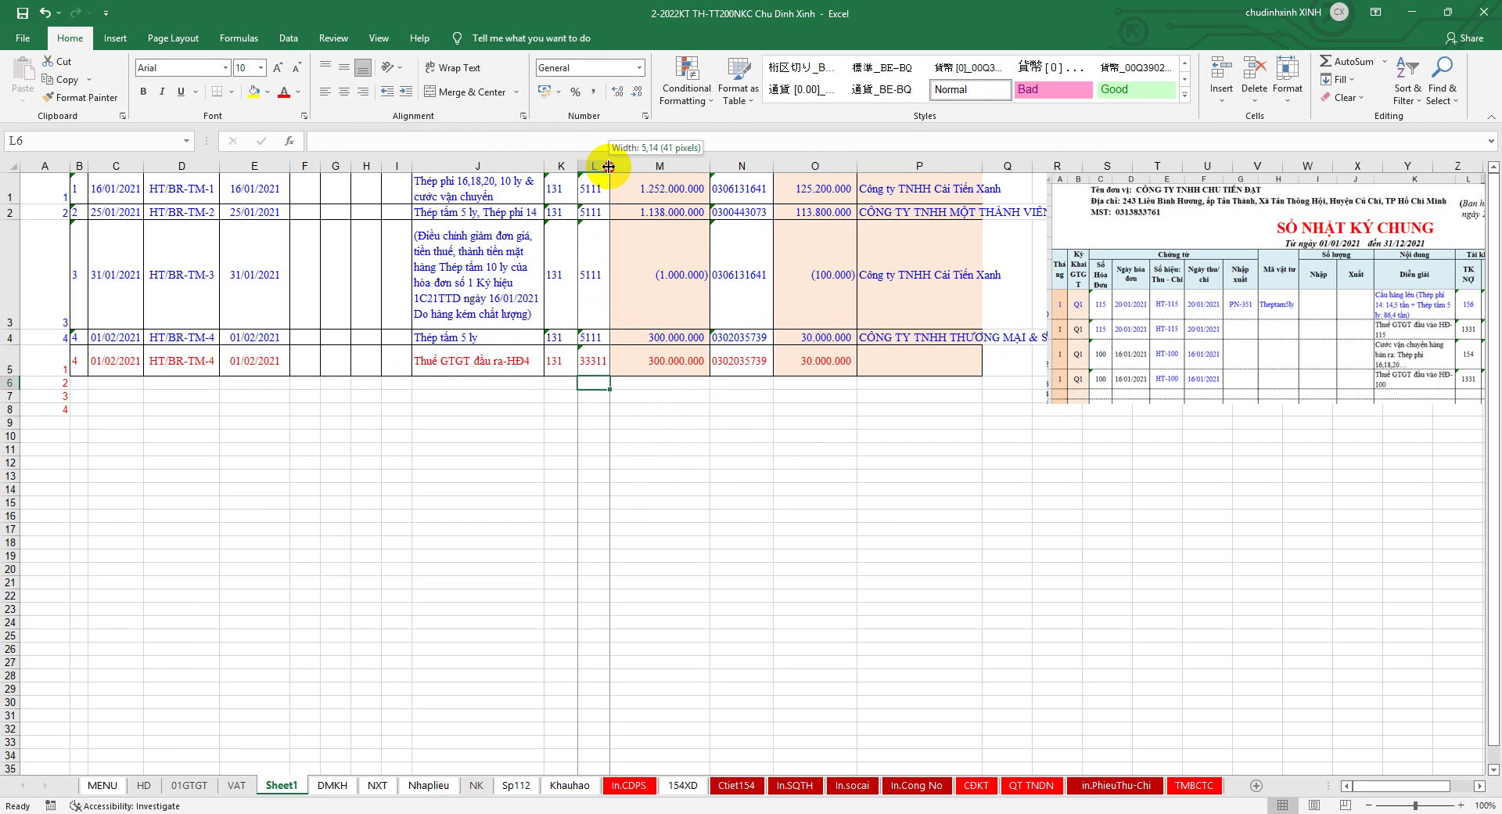
left_click_drag(609, 166, 612, 166)
Set M5 to =O4 for the 30.000.000 tax amount and clear O5
left_click(666, 366)
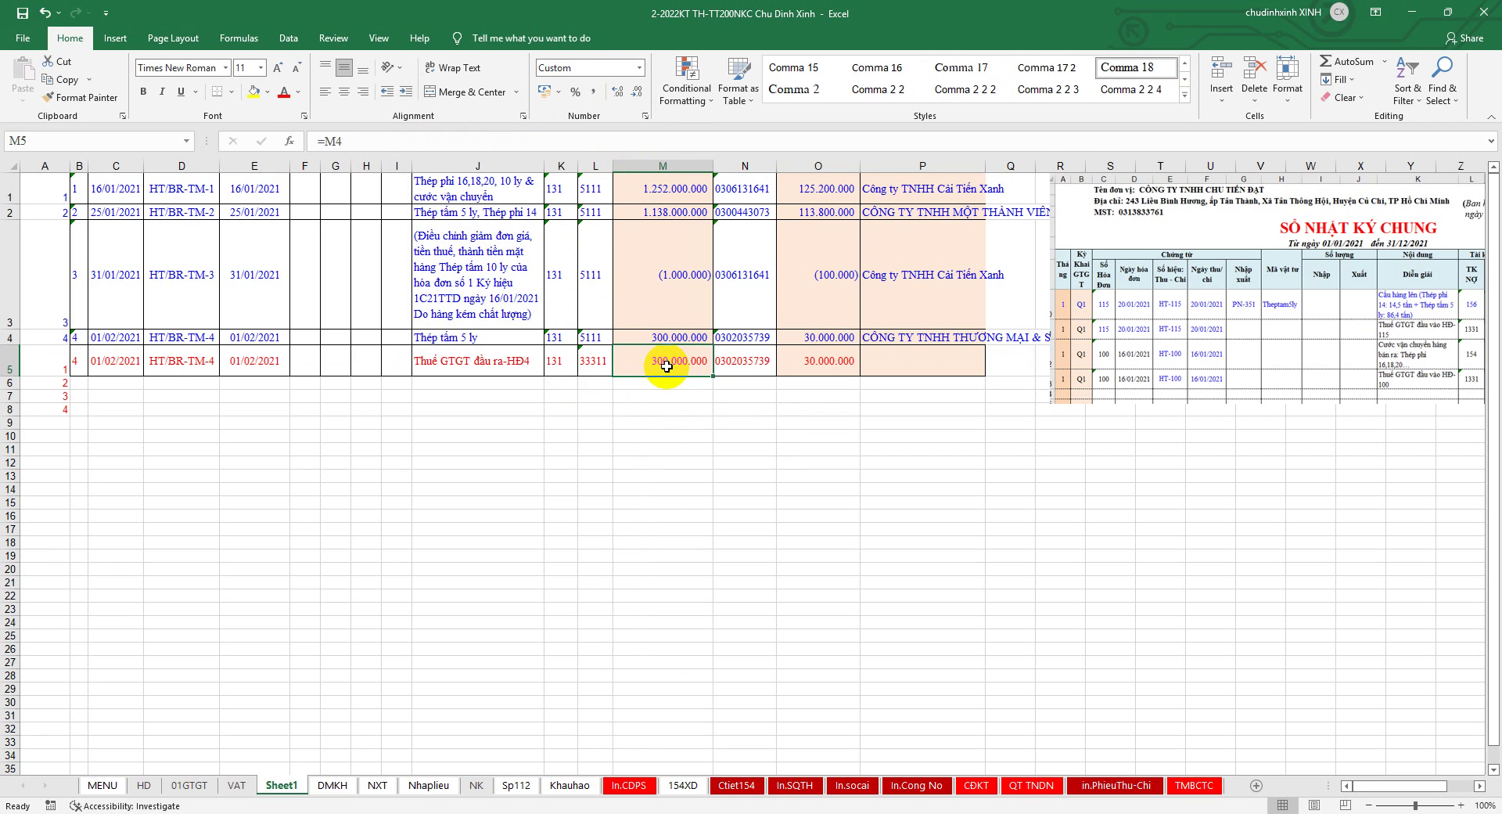
type("=")
left_click(814, 337)
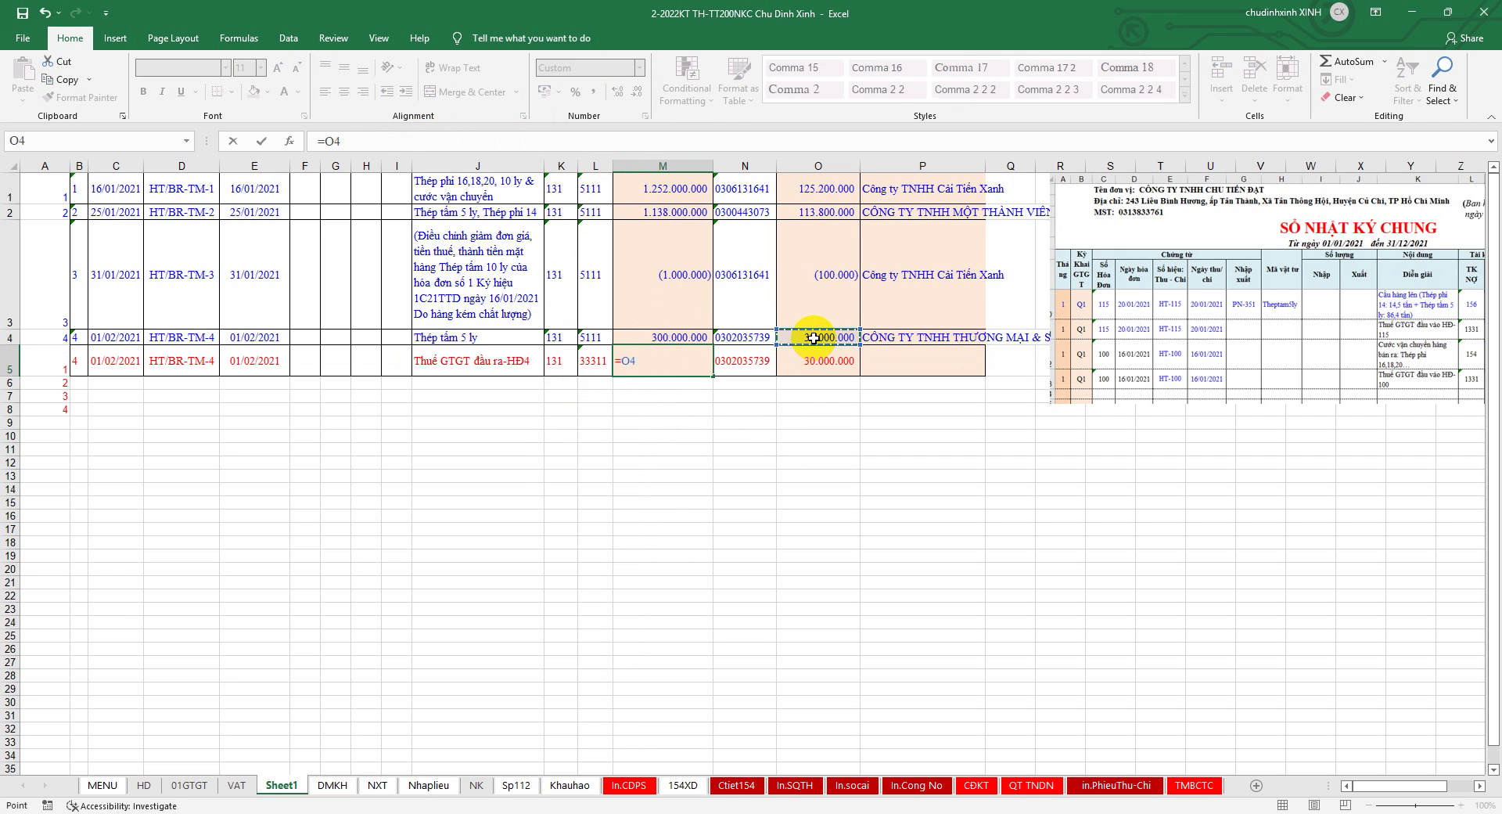
key("Return")
left_click(802, 362)
key("Delete")
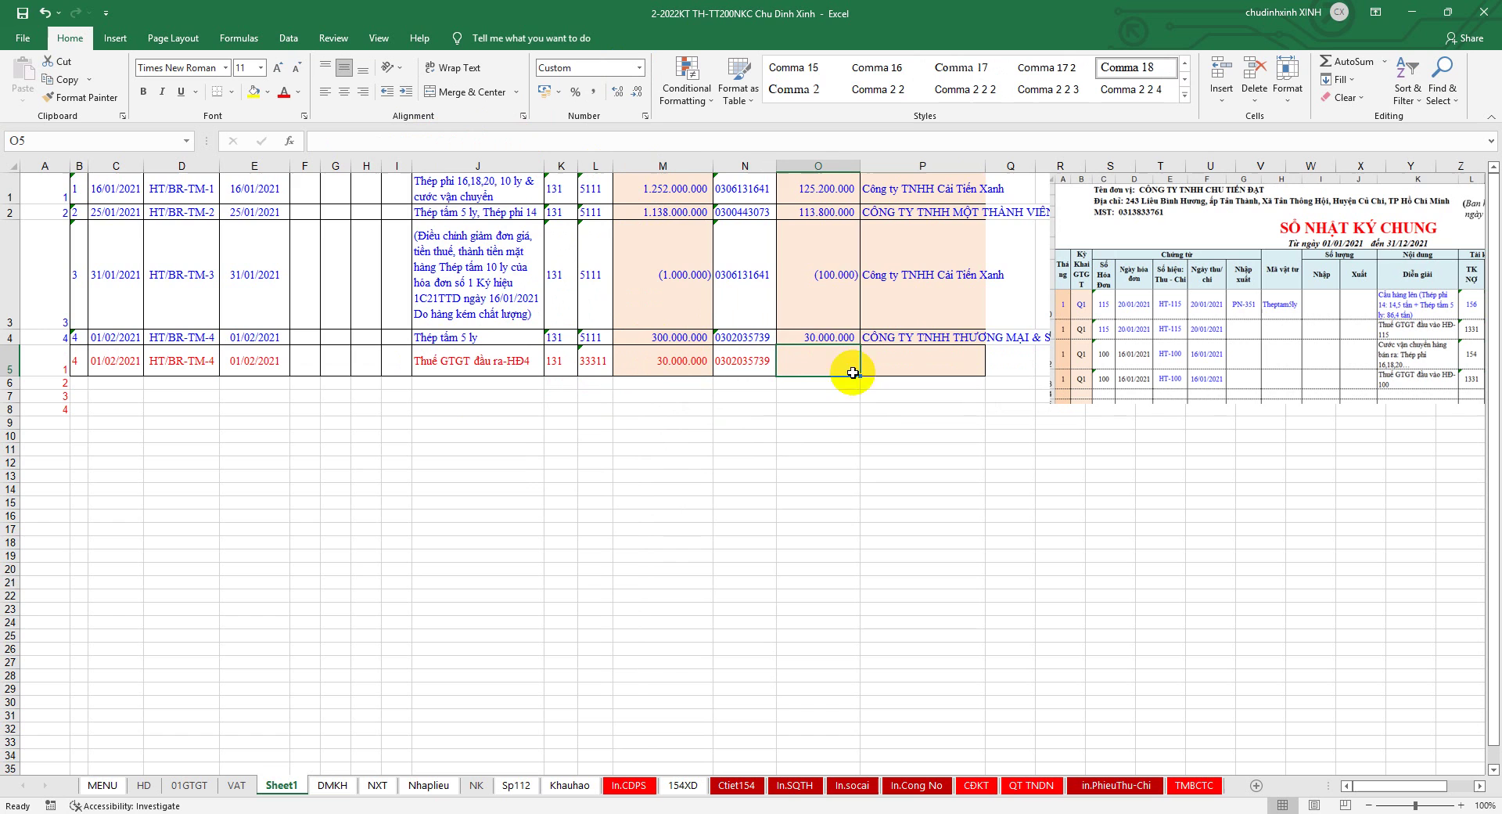
left_click(821, 164)
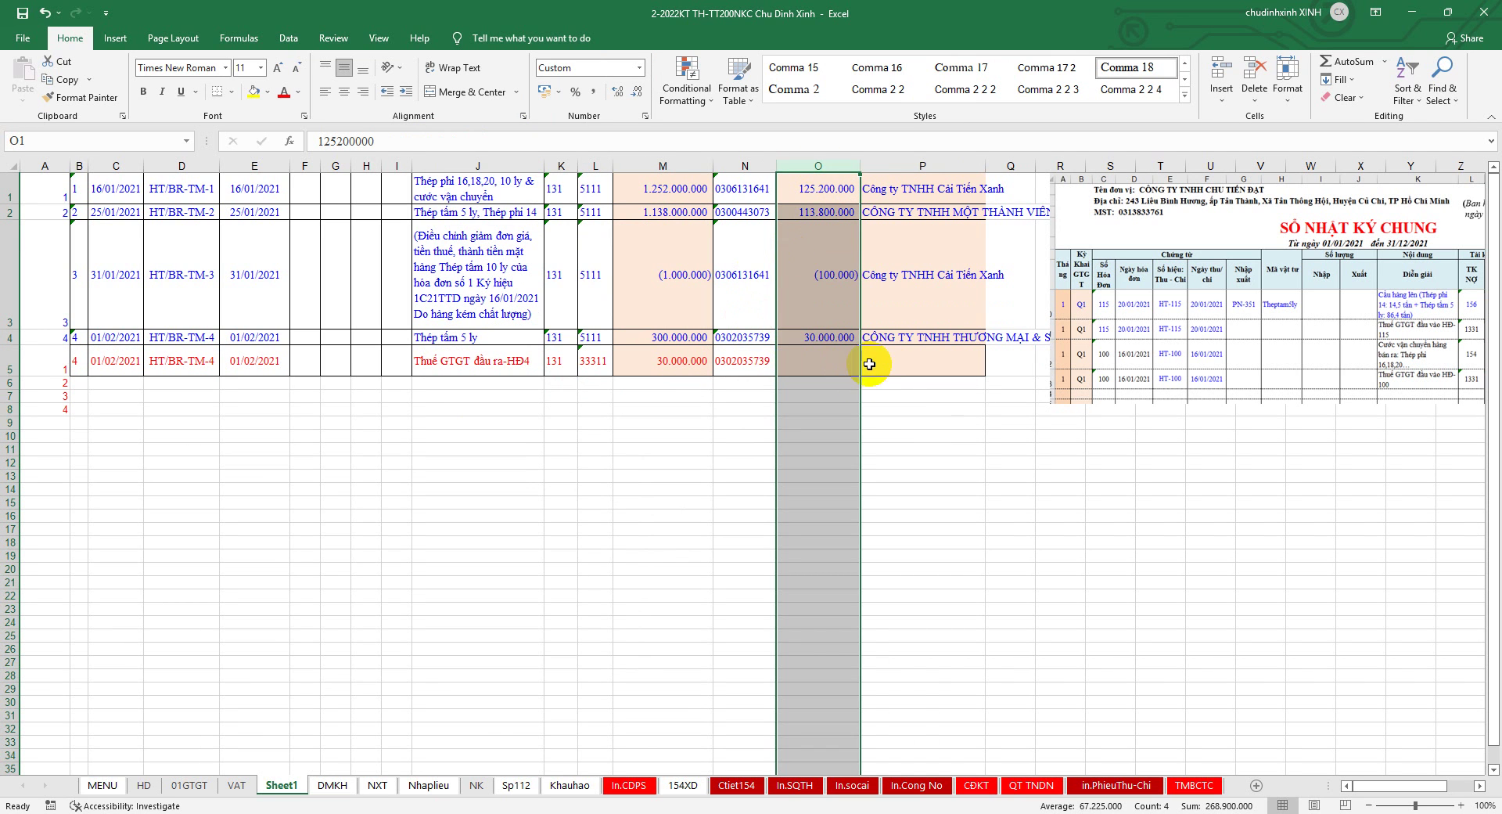
Copy the HĐ4 VAT row B5:P5 into rows 6 to 8 and save the workbook
mouse_move(881, 359)
left_mouse_down()
mouse_move(78, 360)
mouse_move(78, 407)
left_mouse_up()
right_click(110, 360)
left_click(151, 413)
right_click(78, 407)
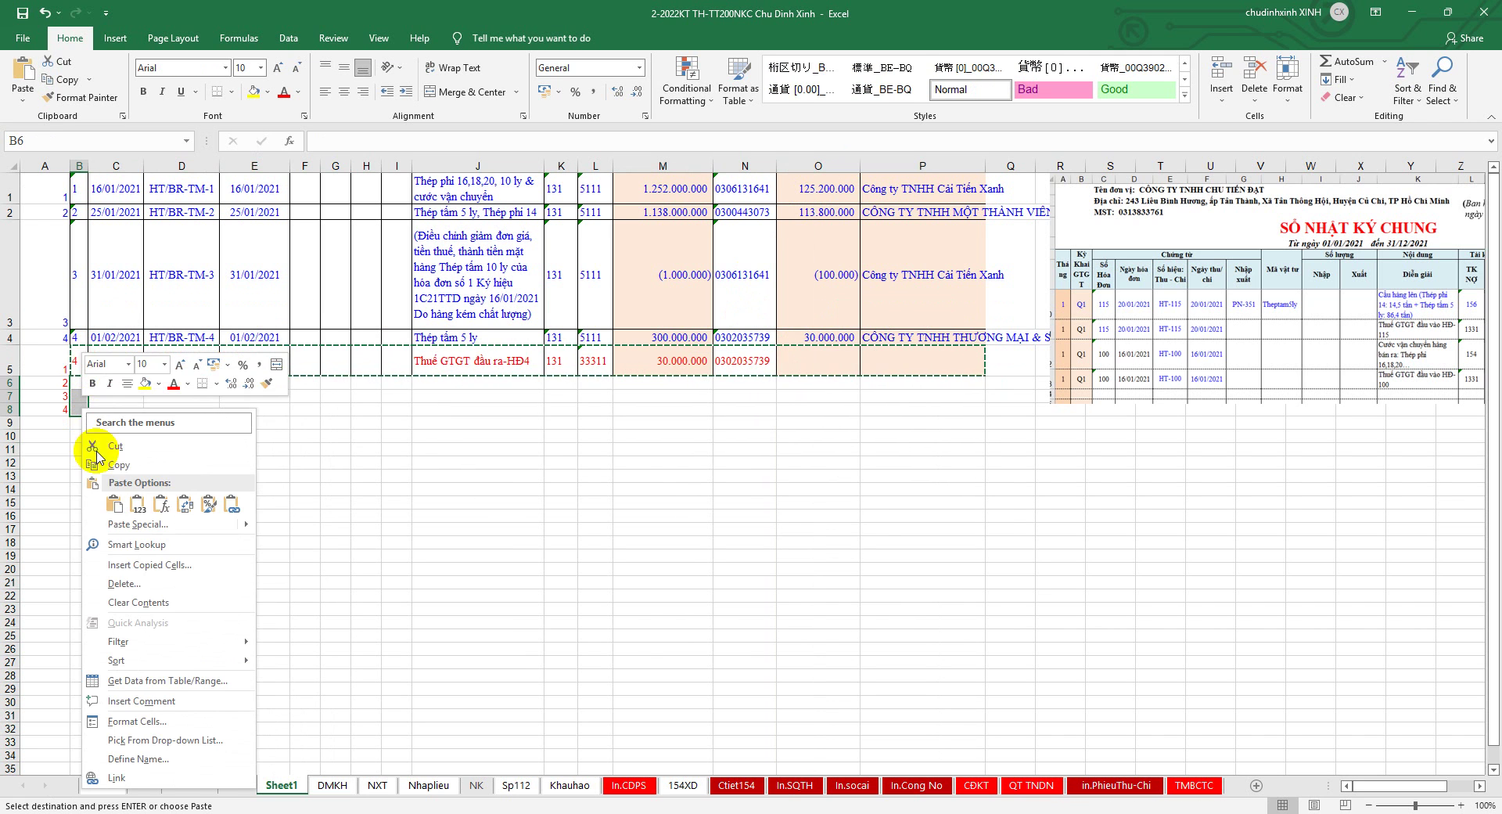
left_click(115, 509)
left_click(663, 520)
key("ctrl+s")
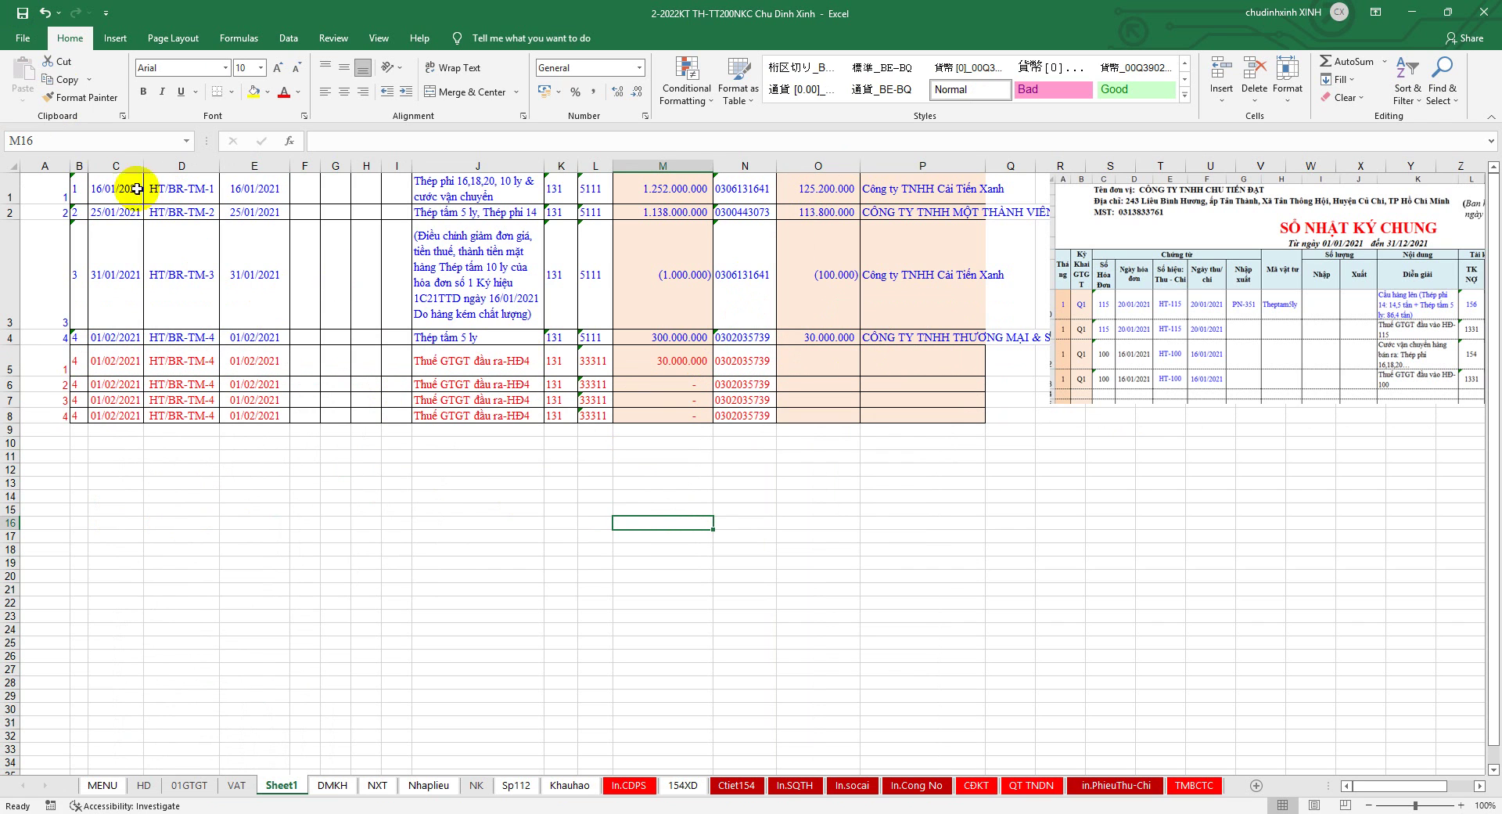
Middle-align the sheet and custom-sort A1:P8 by Column A, smallest to largest
left_click(11, 165)
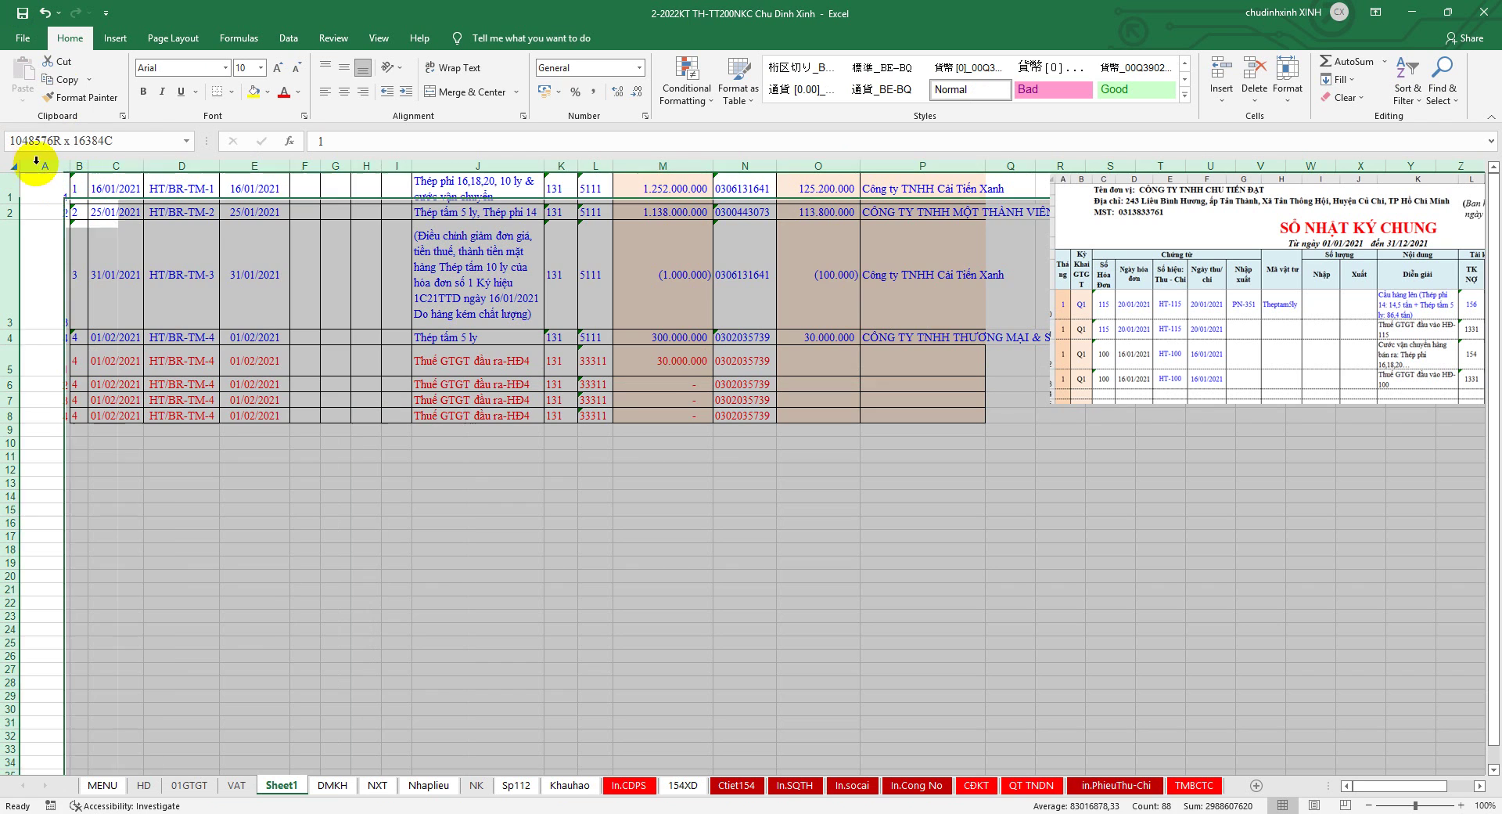
left_click(344, 68)
left_click_drag(47, 187, 950, 401)
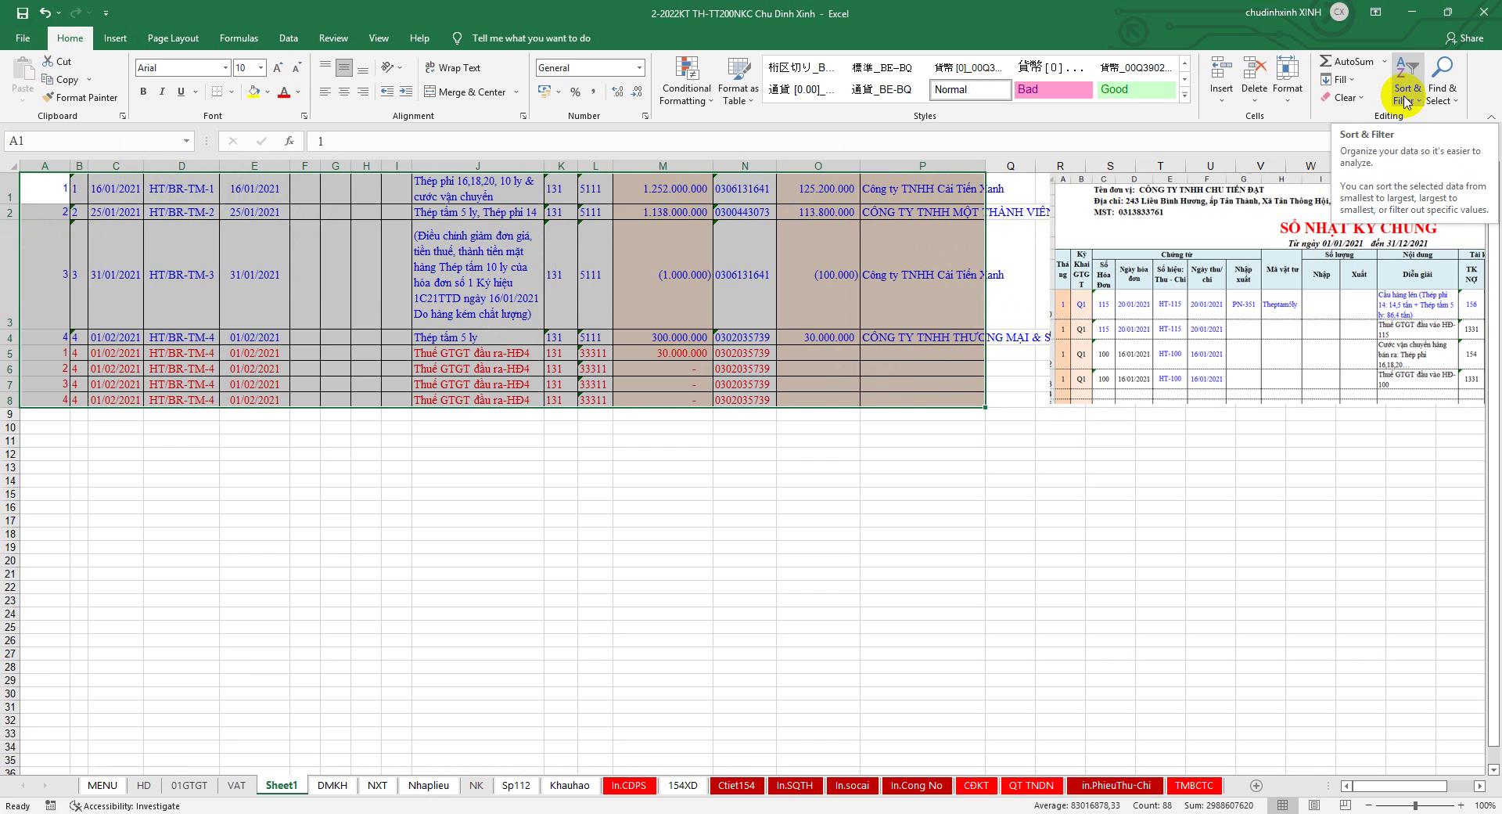
left_click(1410, 97)
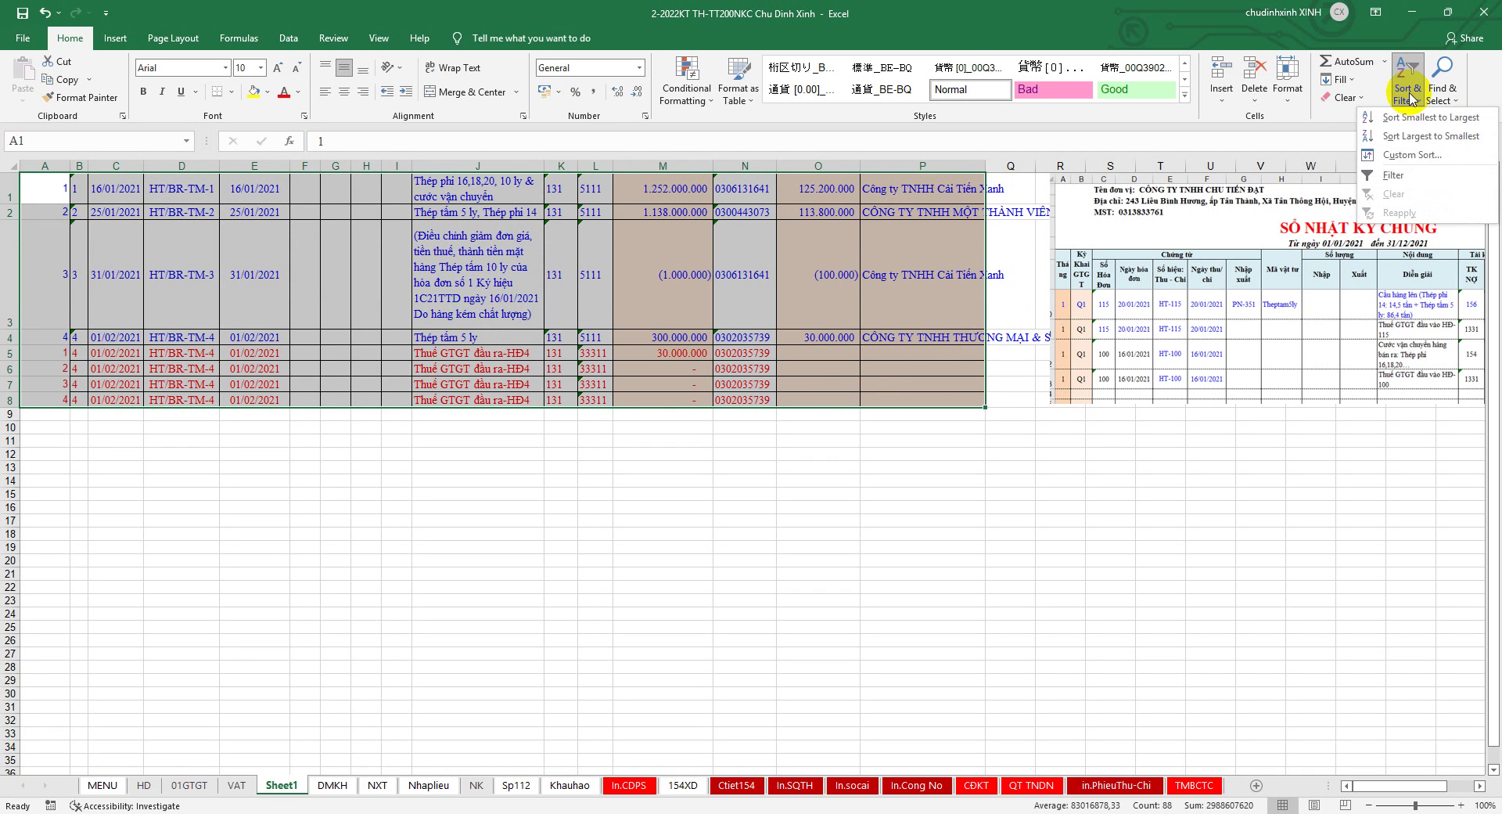
left_click(1401, 154)
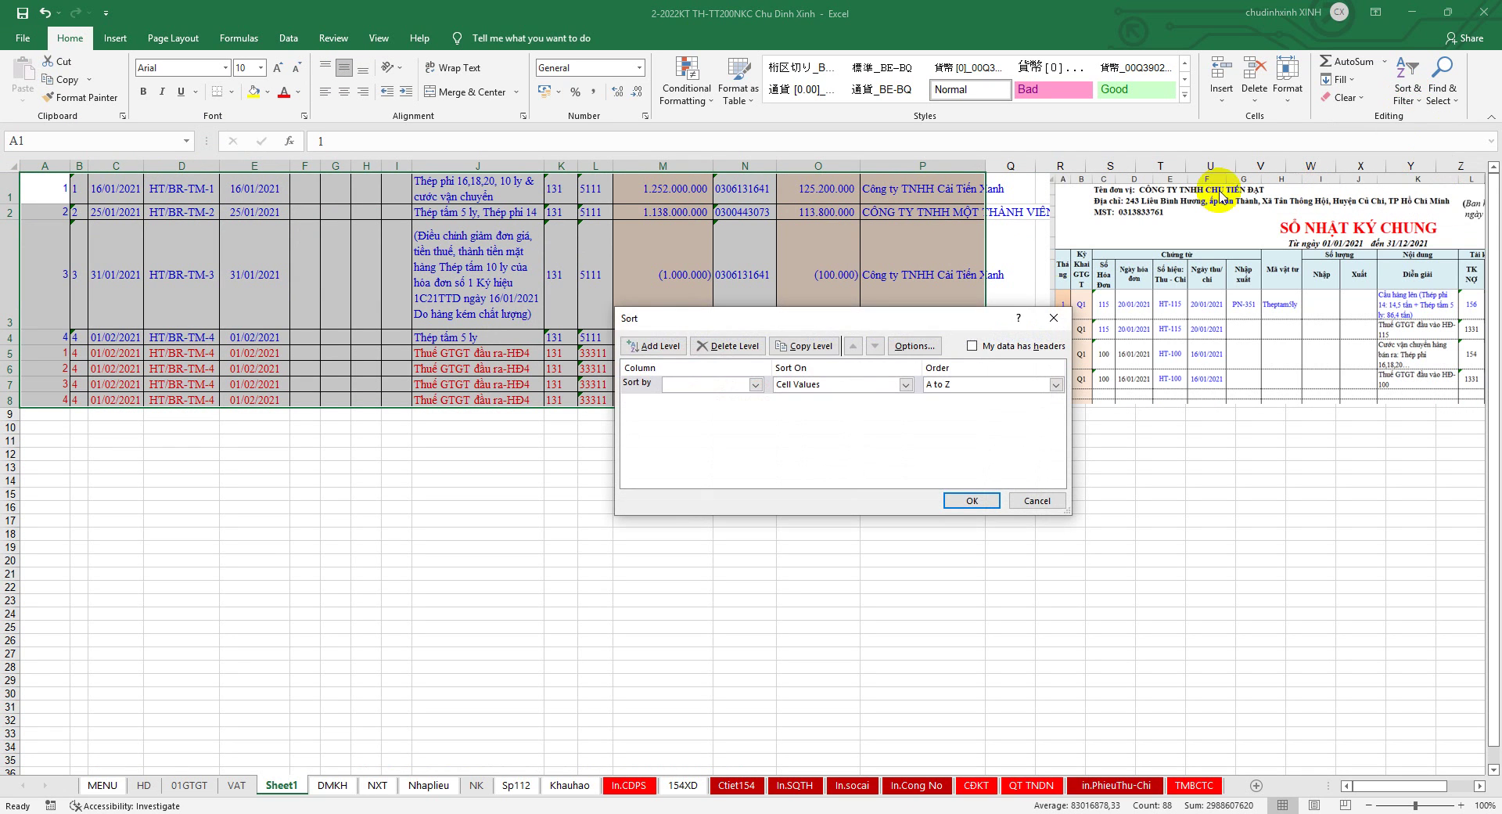
left_click(756, 385)
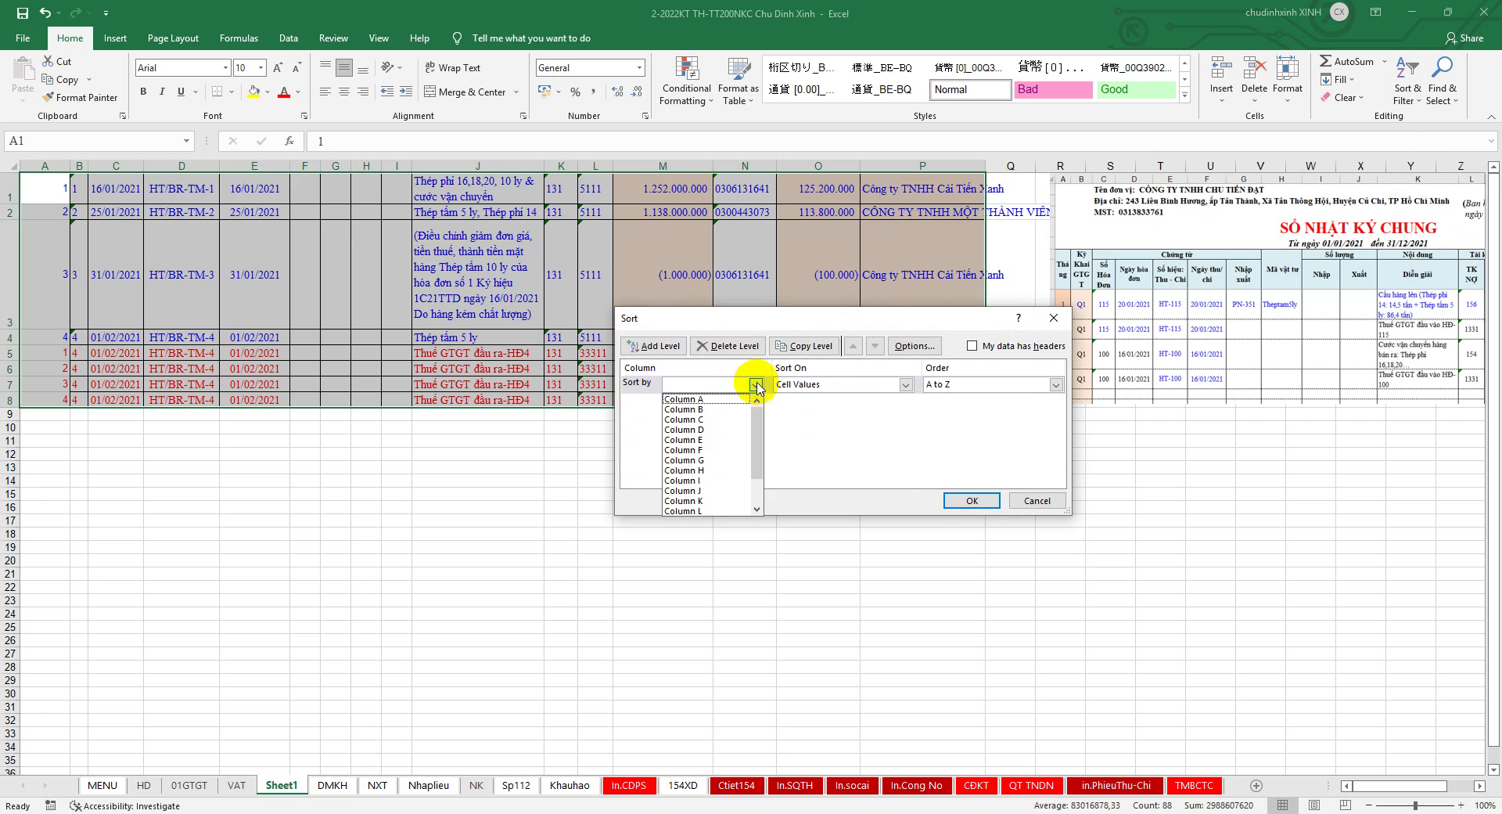
left_click(695, 400)
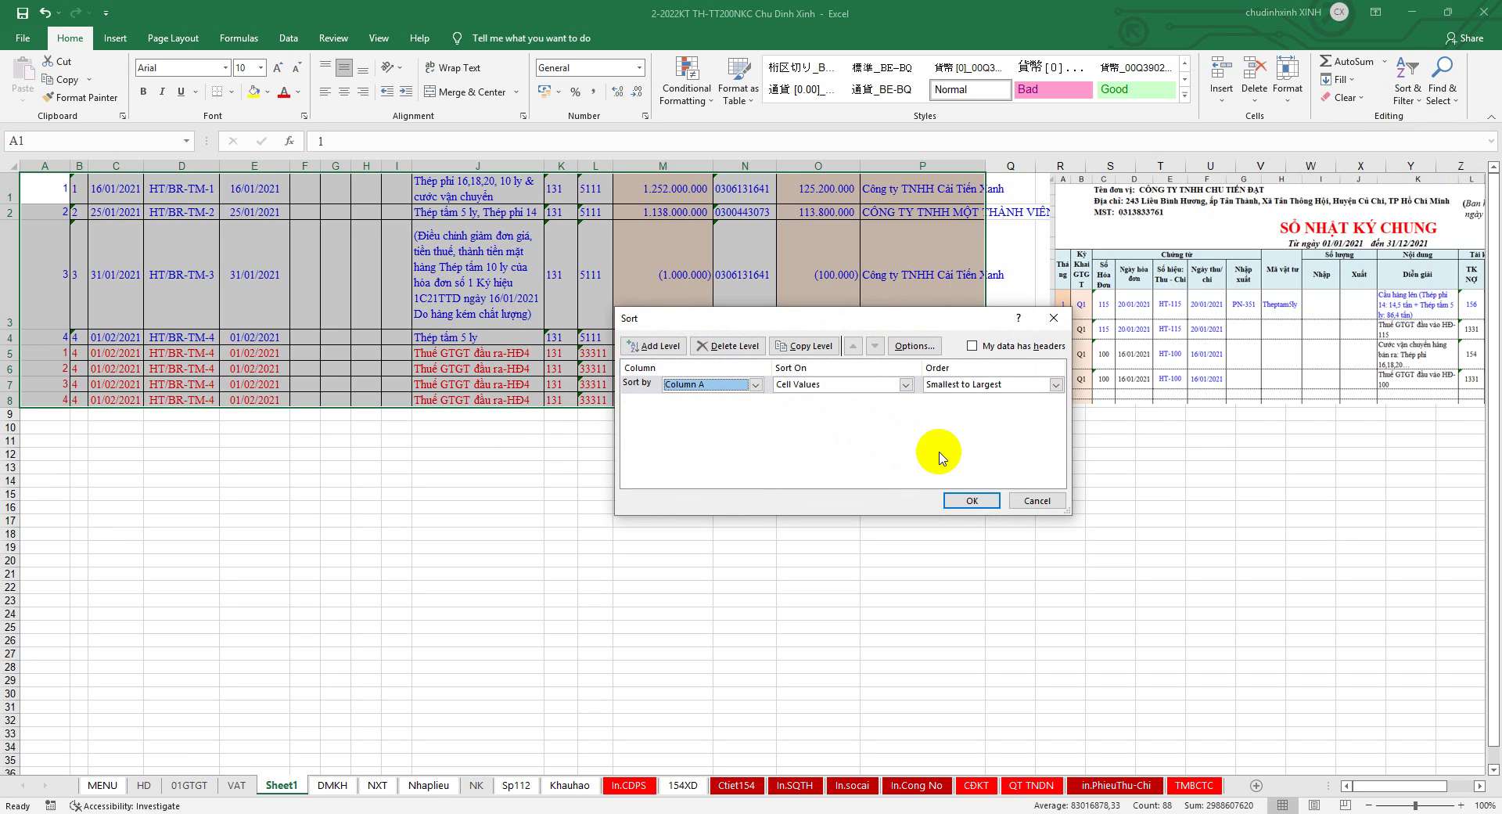
left_click(970, 501)
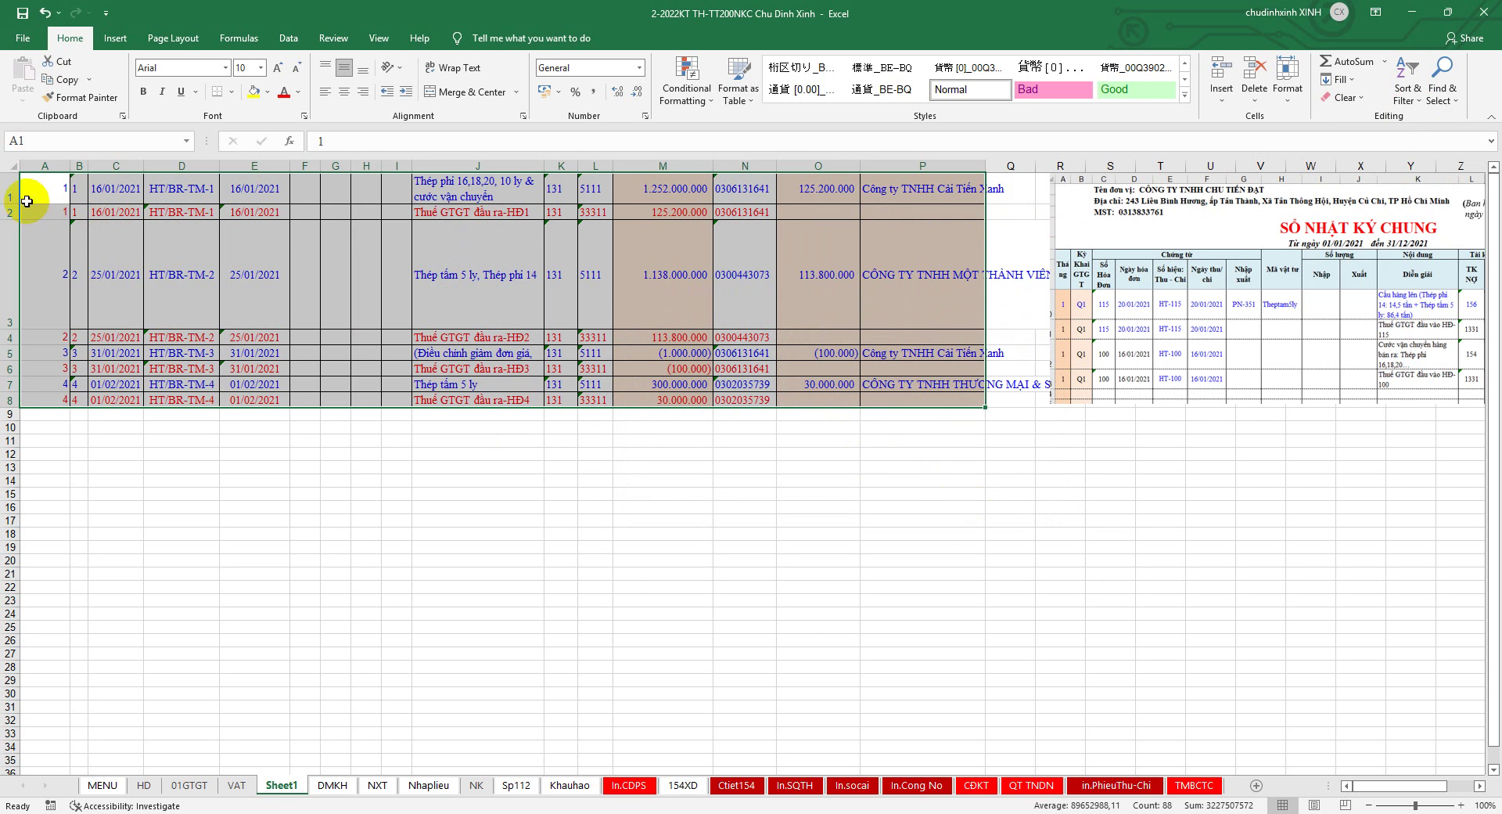
left_click(6, 188)
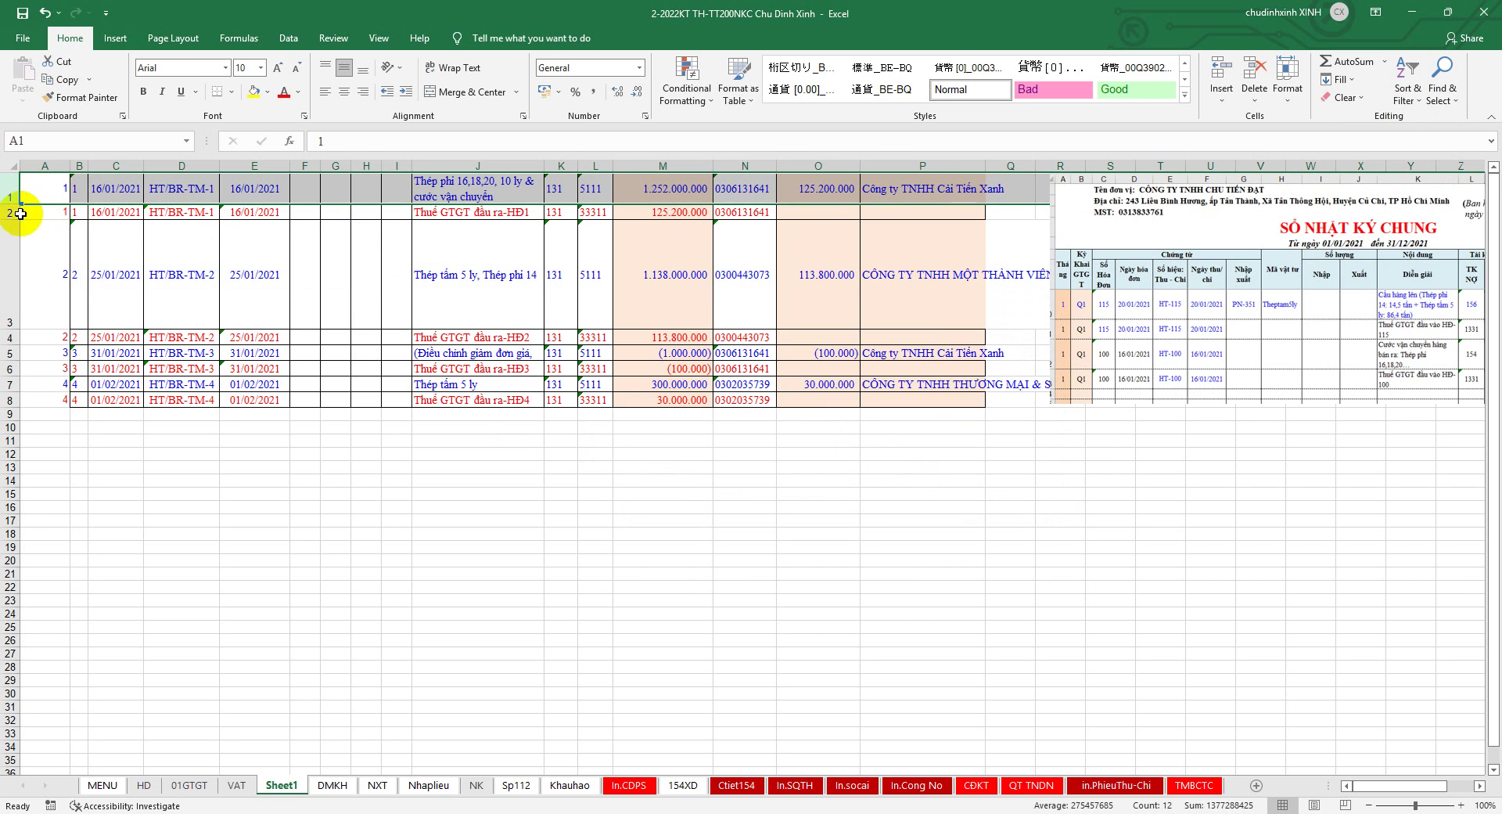
Compare Sheet1's entries B1:N8 with the Nhaplieu journal entries C30:Q37
left_click(6, 212)
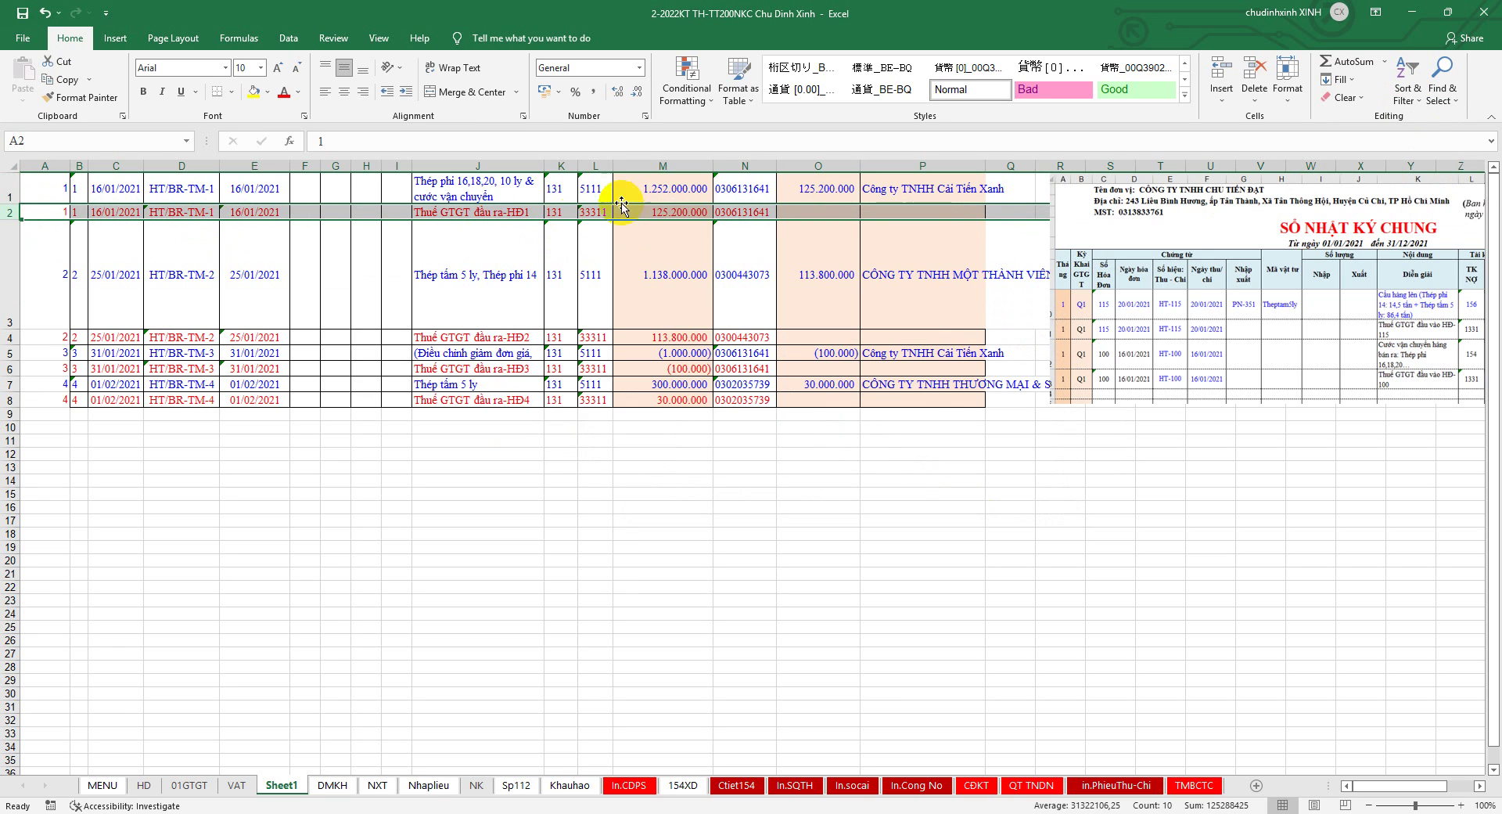
left_click_drag(78, 189, 739, 401)
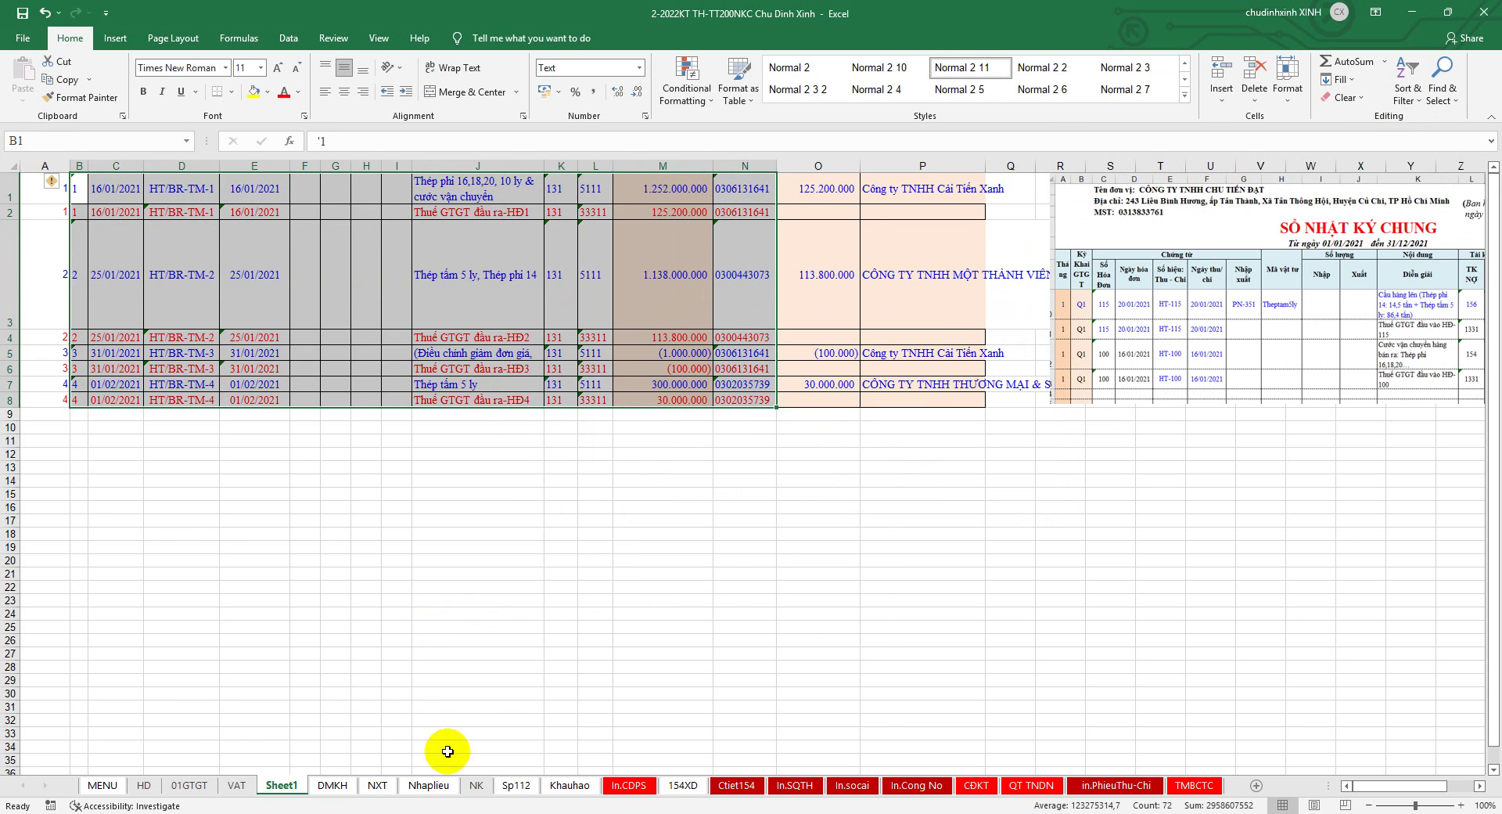
left_click(429, 785)
left_click_drag(100, 359, 939, 543)
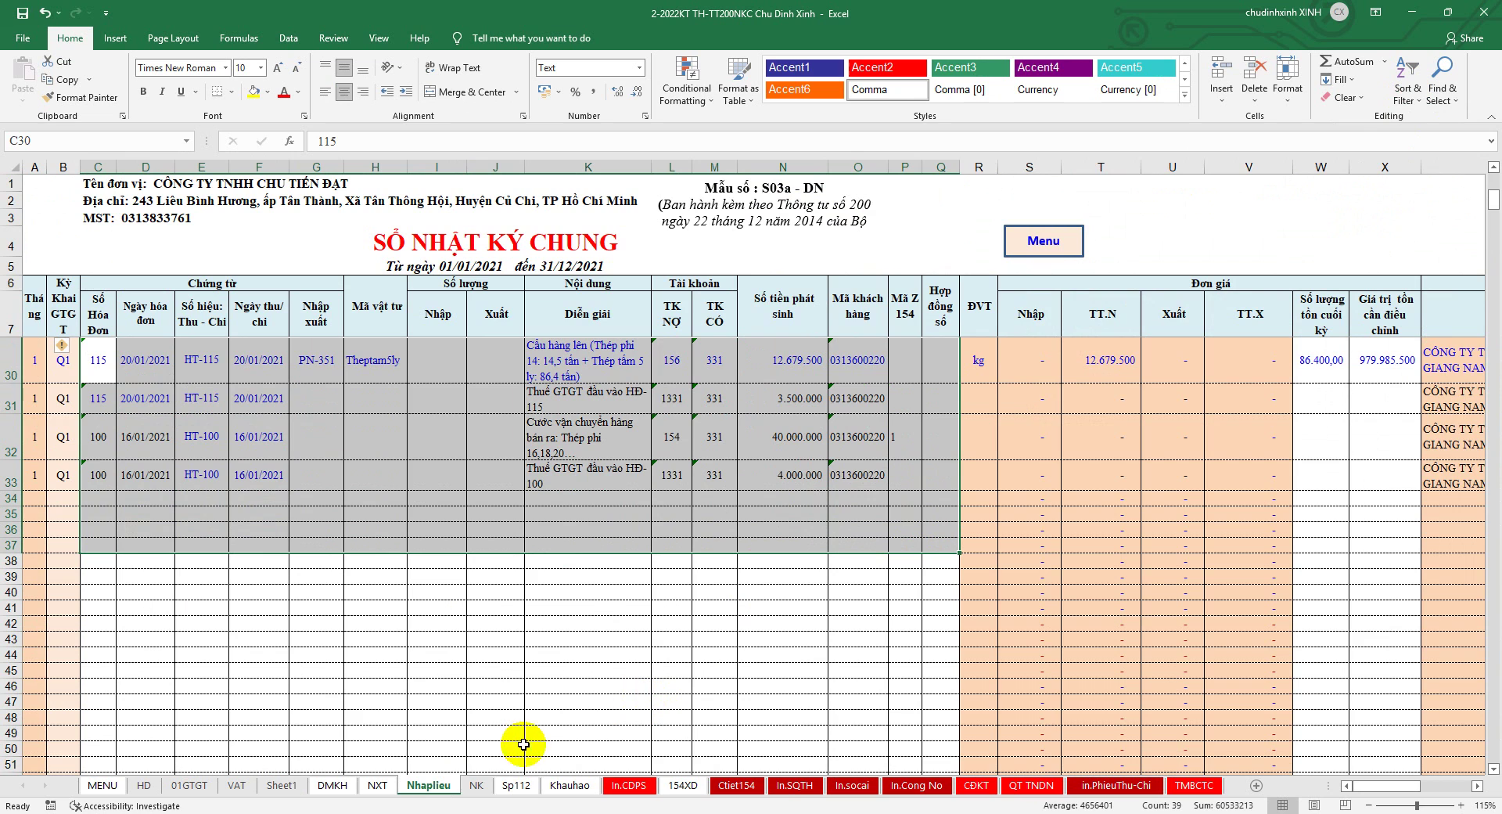
left_click(278, 785)
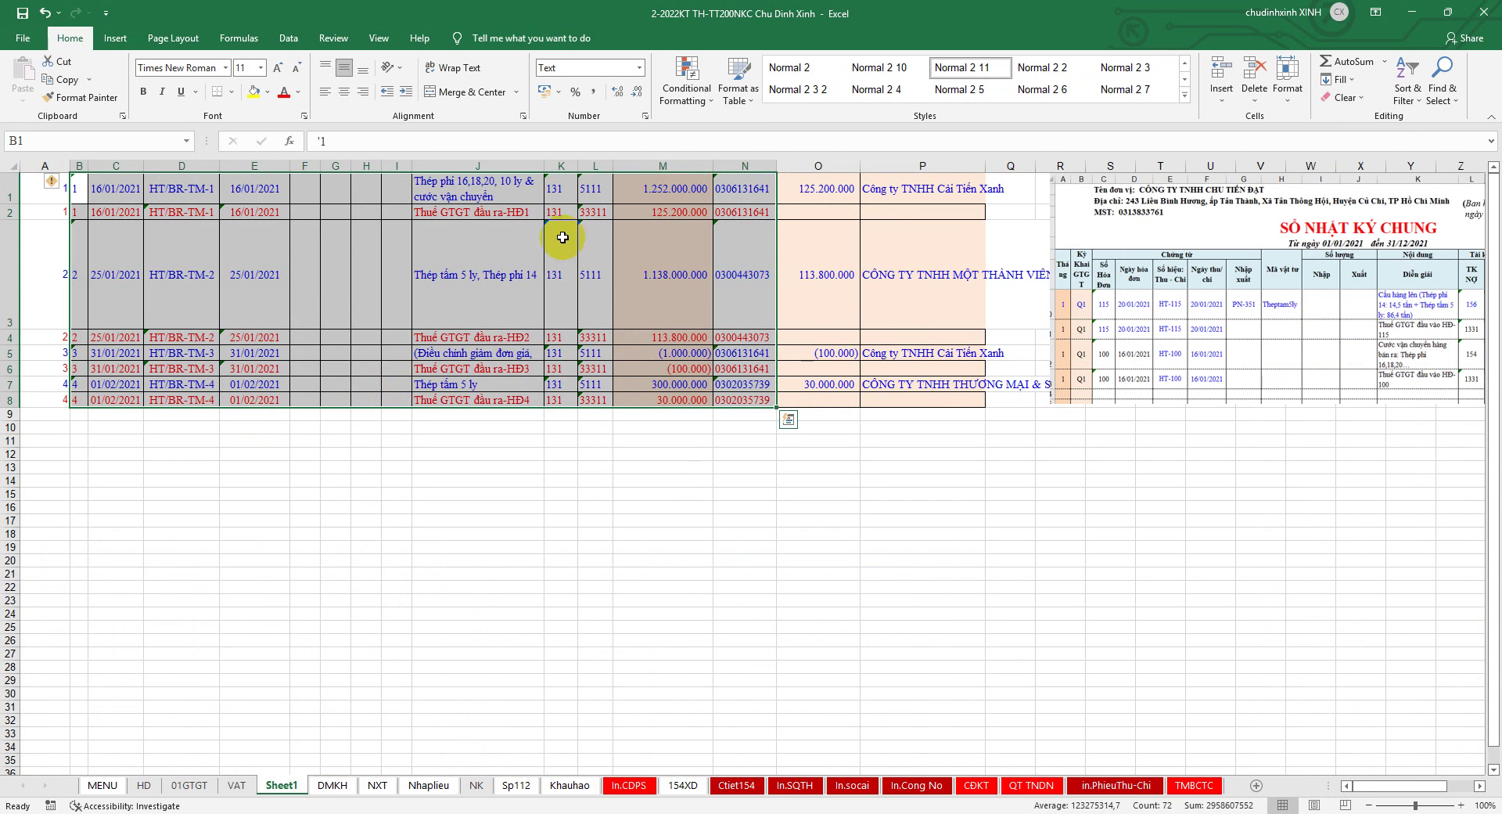
Remove the minus signs so M5 reads 1.000.000 and O5 reads 100.000
left_click(595, 166)
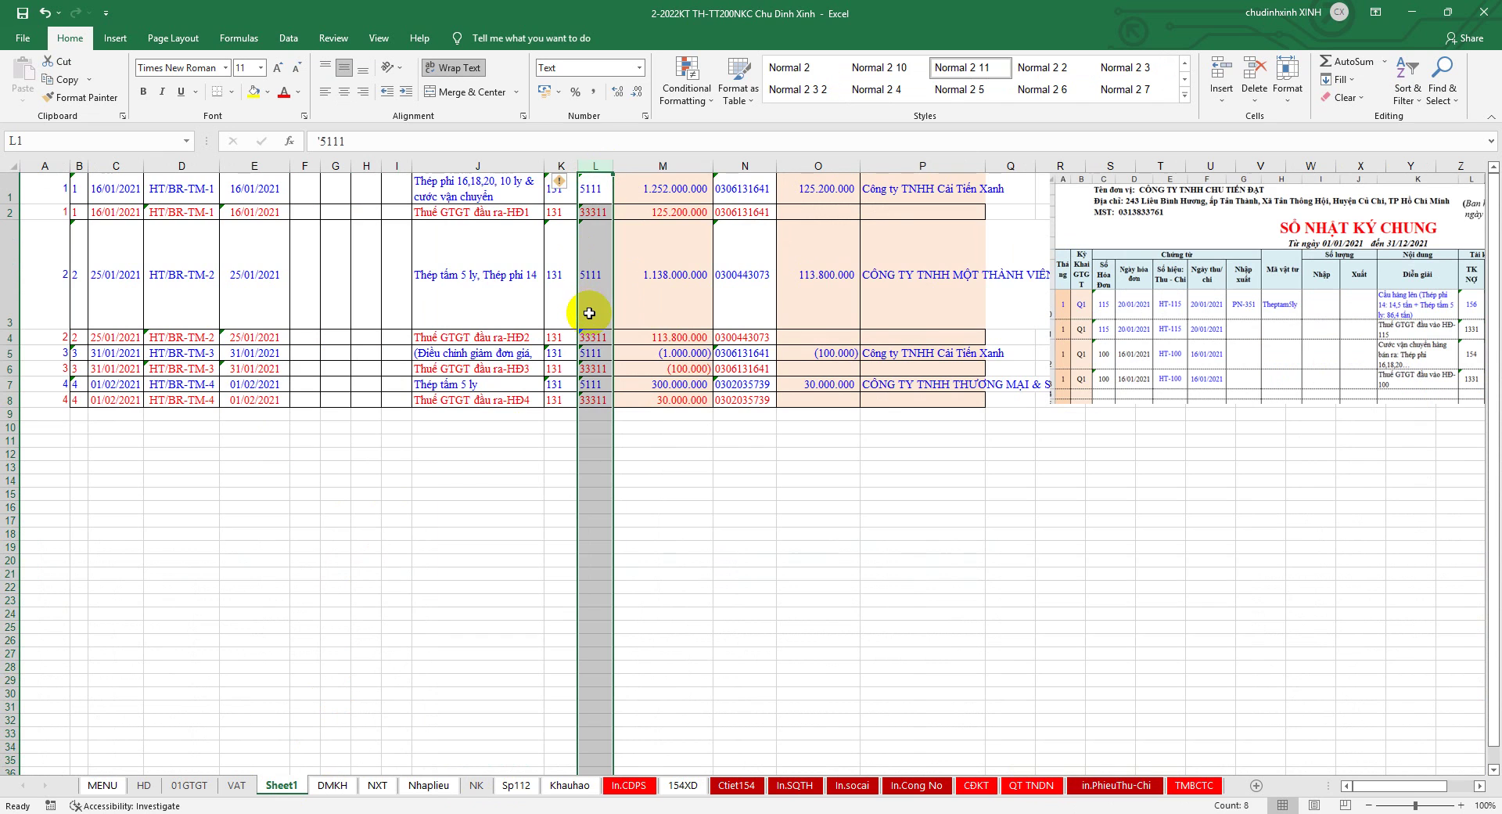
left_click(660, 354)
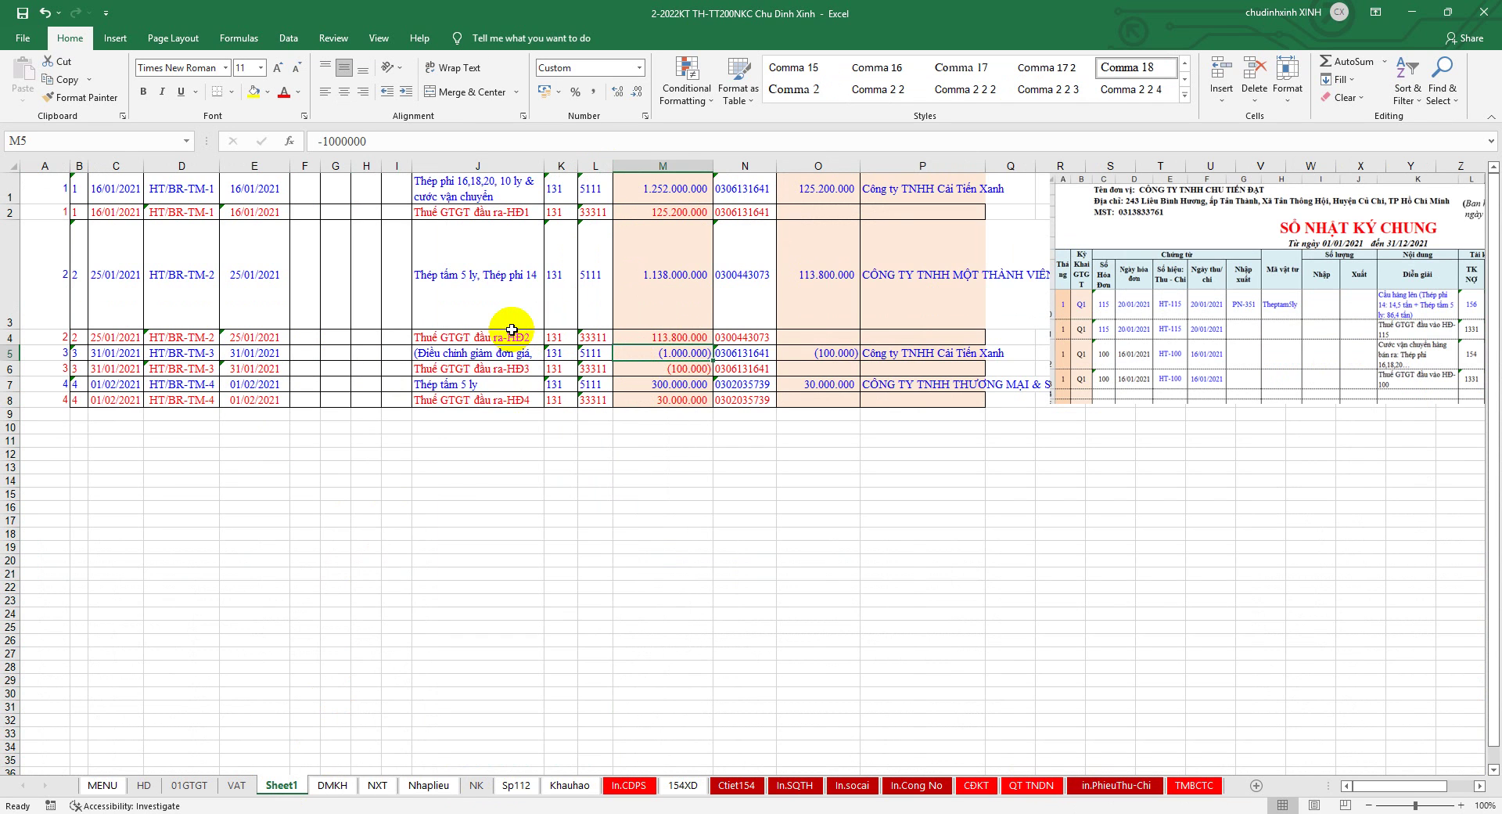
left_click(323, 141)
key("BackSpace")
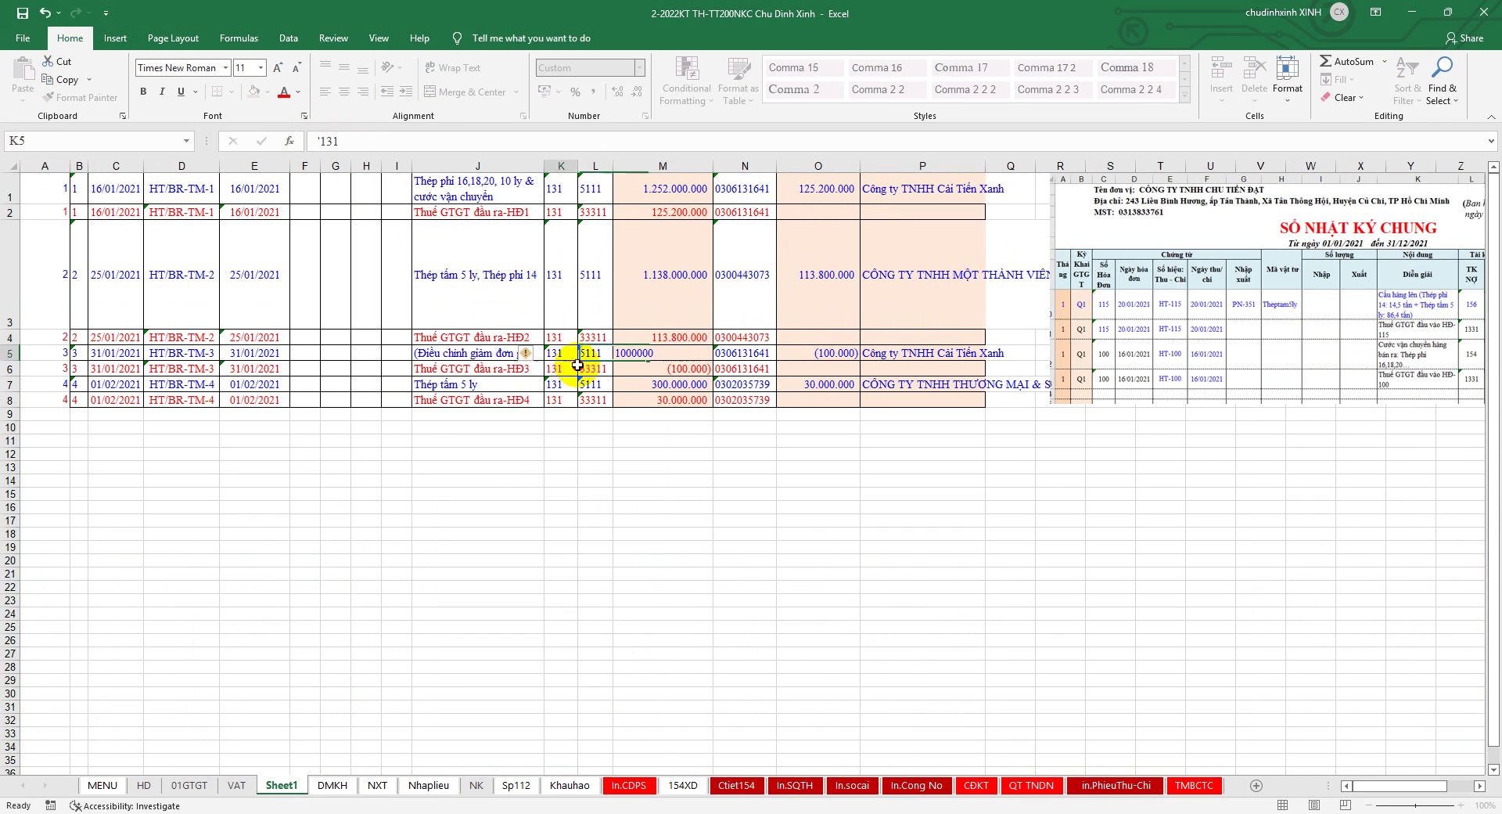
key("Return")
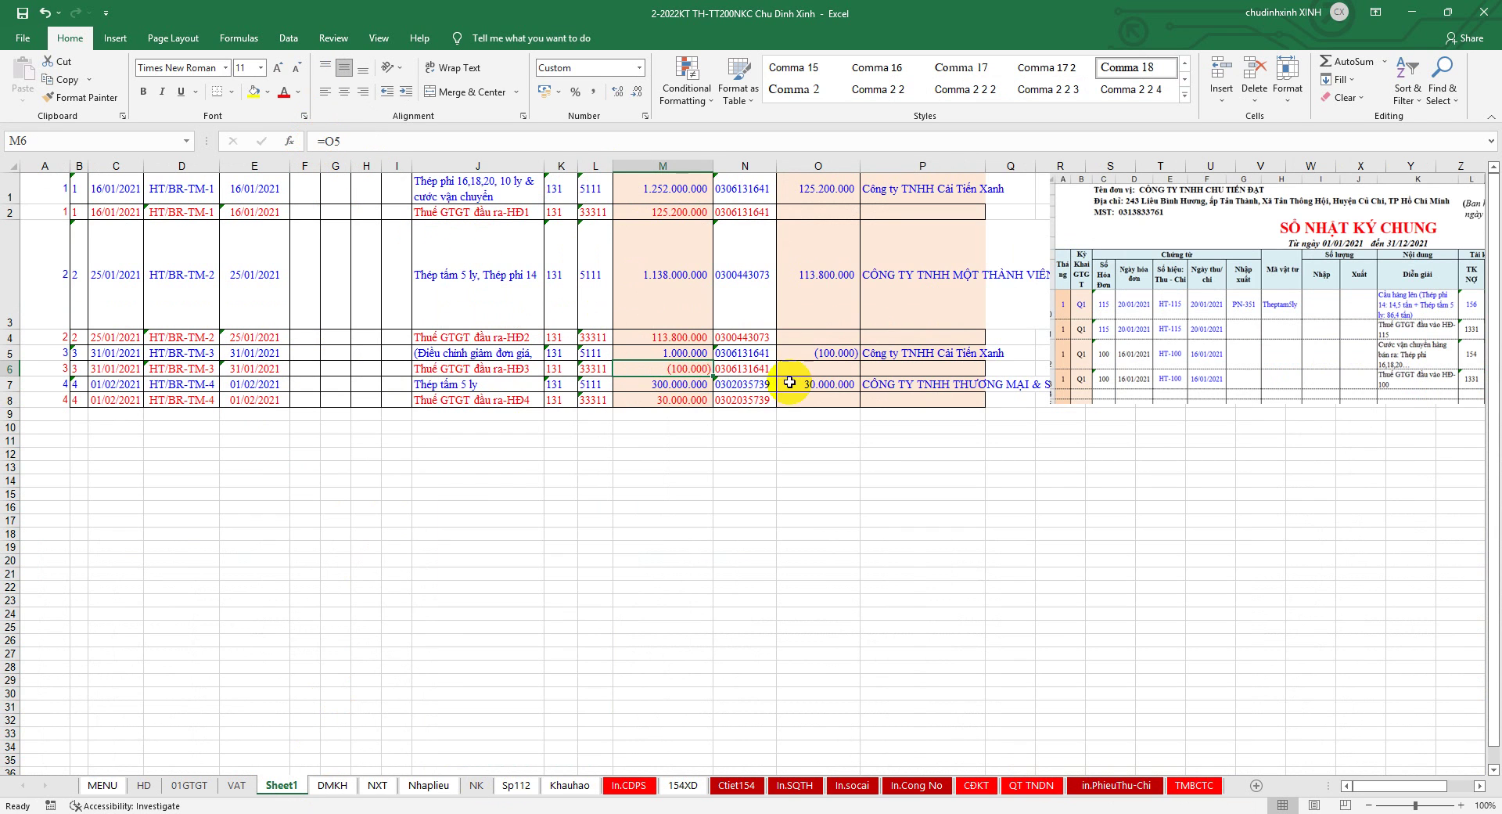
left_click(820, 352)
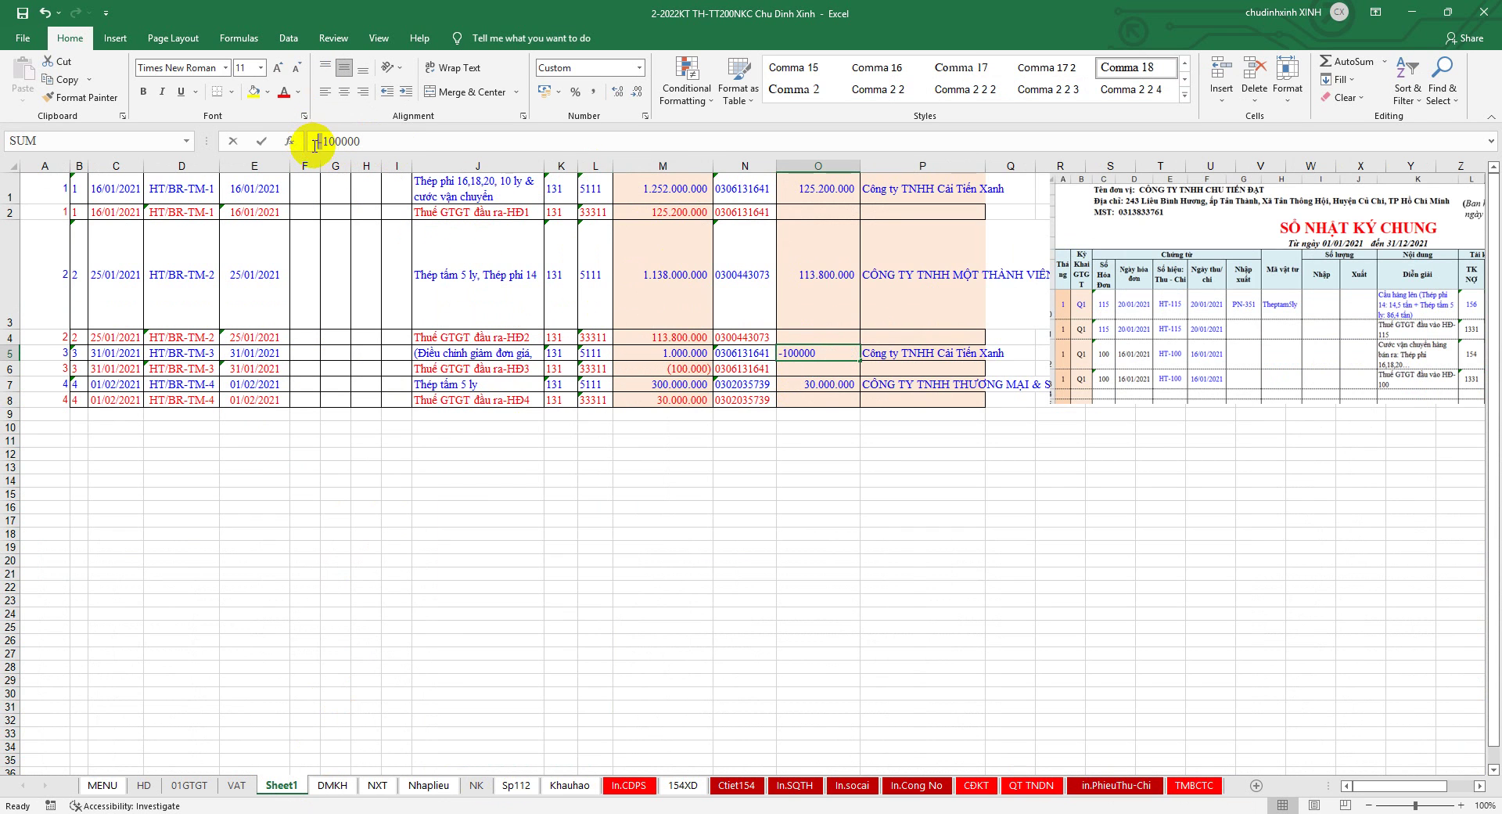
key("Delete")
left_click(814, 438)
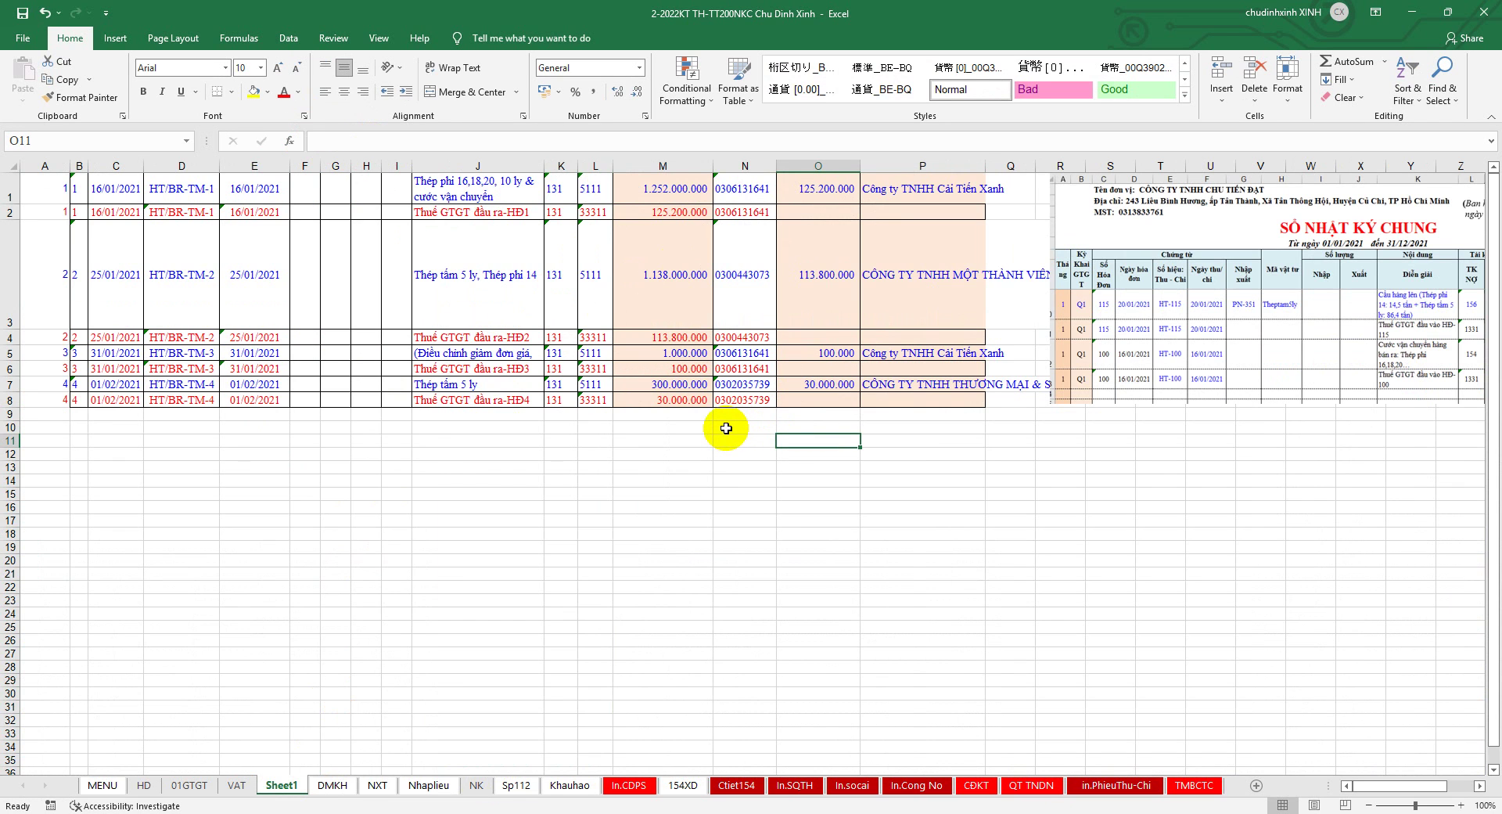
Delete the opening '(' from the HT/BR-TM-3 description in J5
left_click(512, 354)
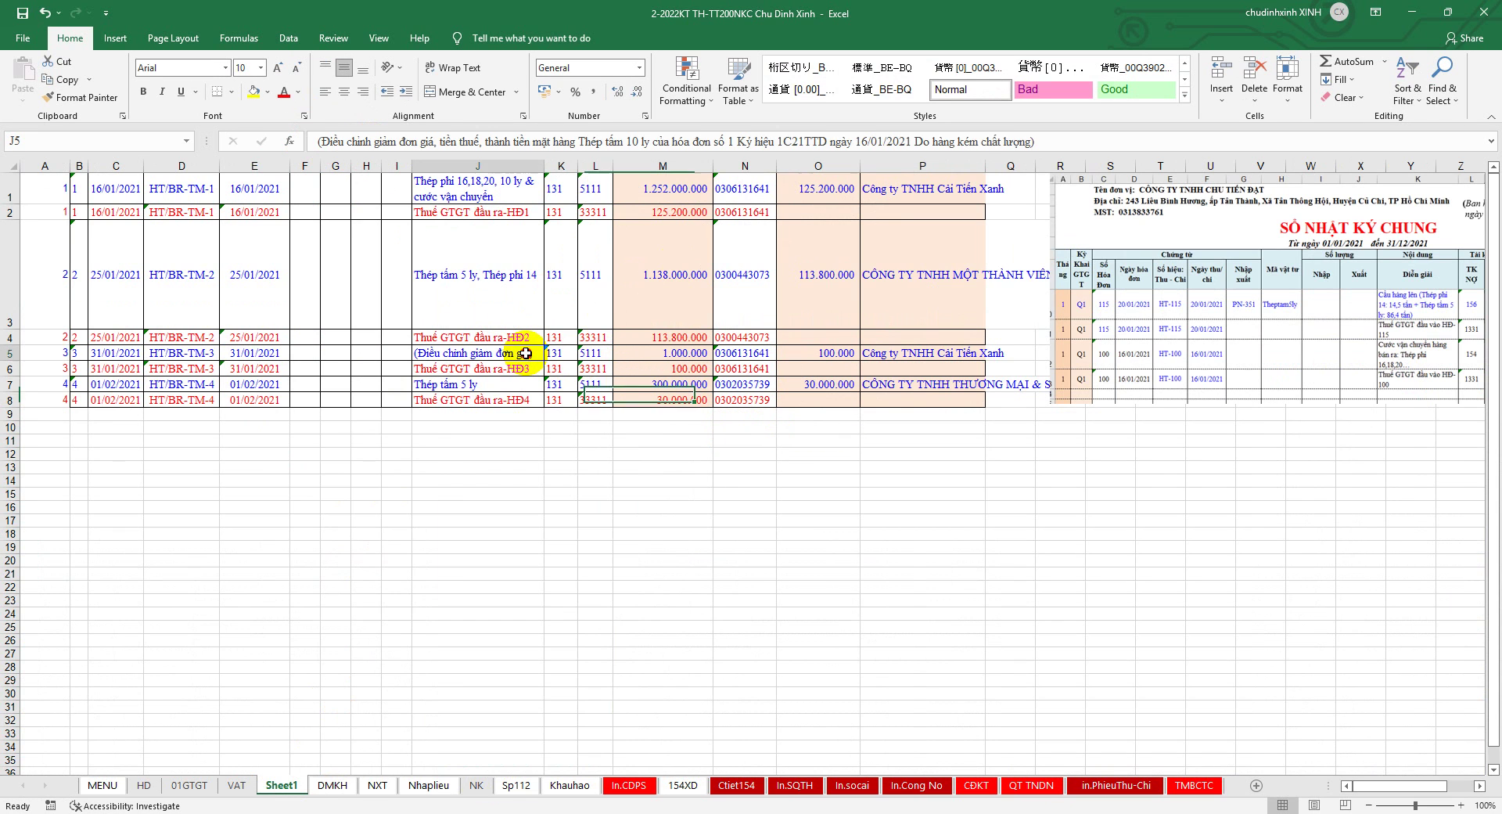
left_click(305, 144)
key("Delete")
left_click(1033, 142)
left_click(941, 498)
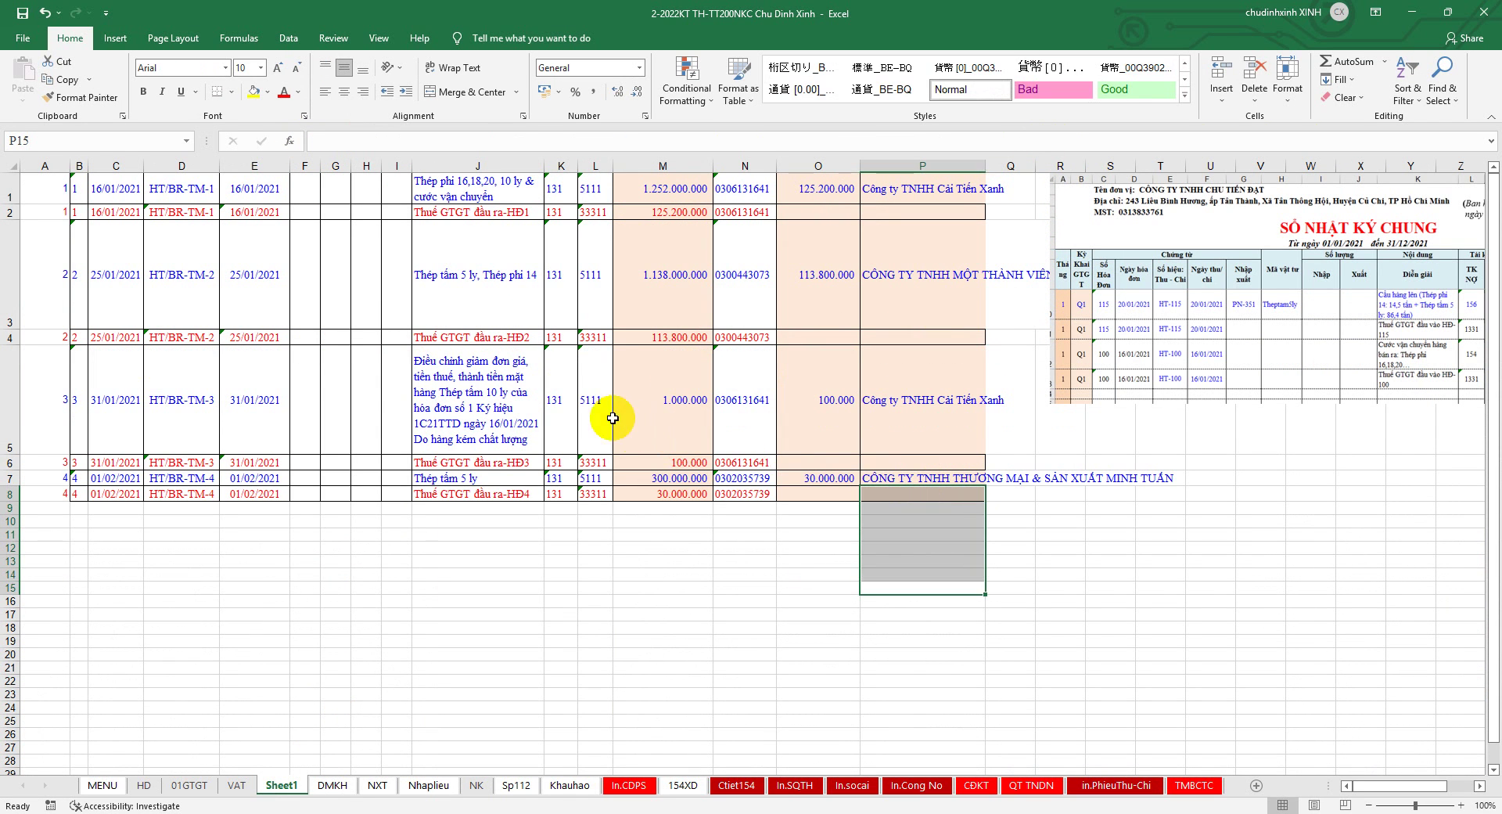
left_click(579, 388)
left_click_drag(579, 387, 583, 386)
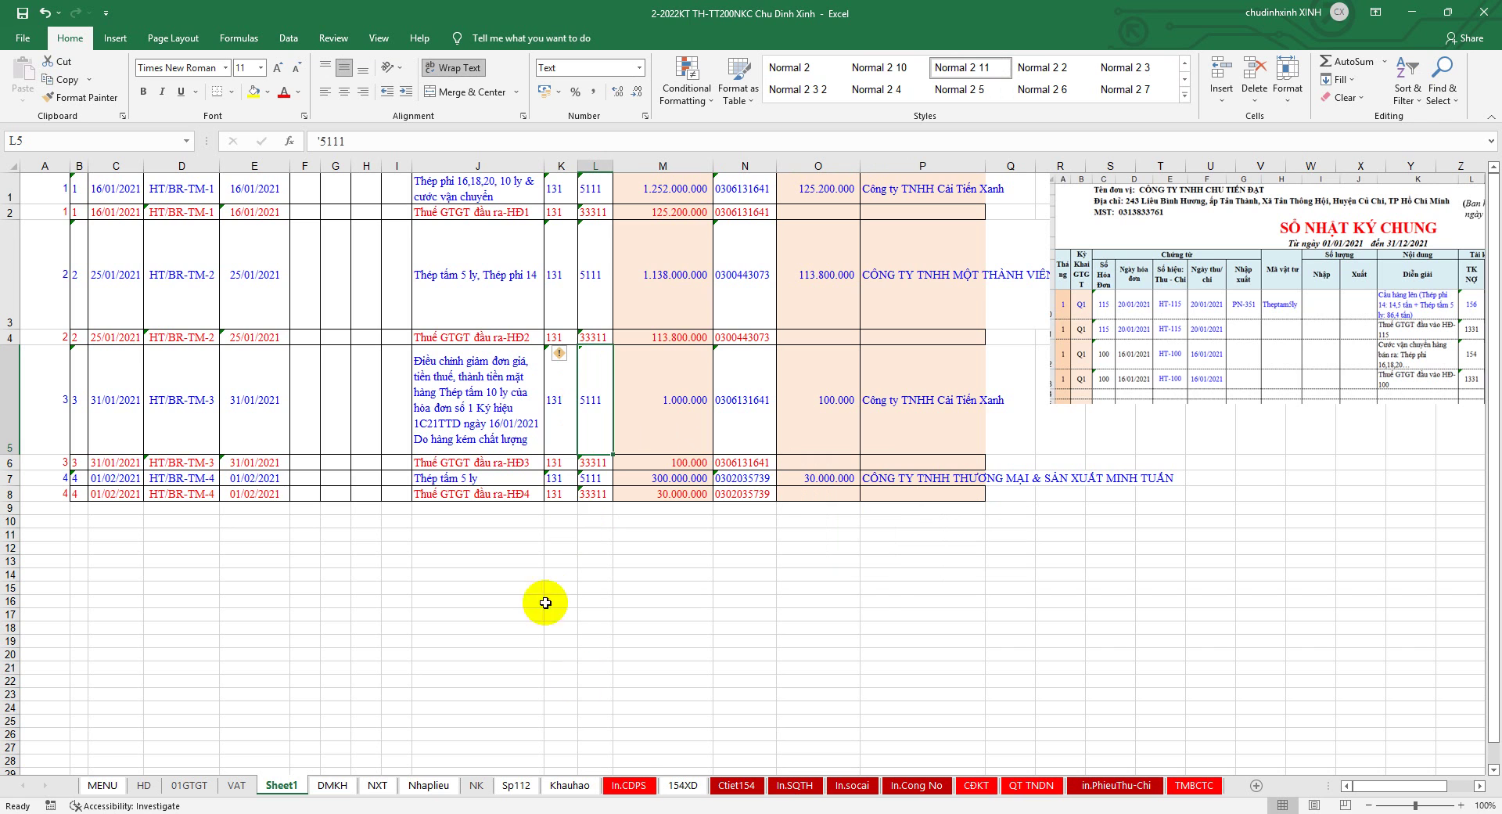
Check the Giảm giá hàng bán row on the In.CDPS trial balance and the Nhaplieu journal
left_click(628, 785)
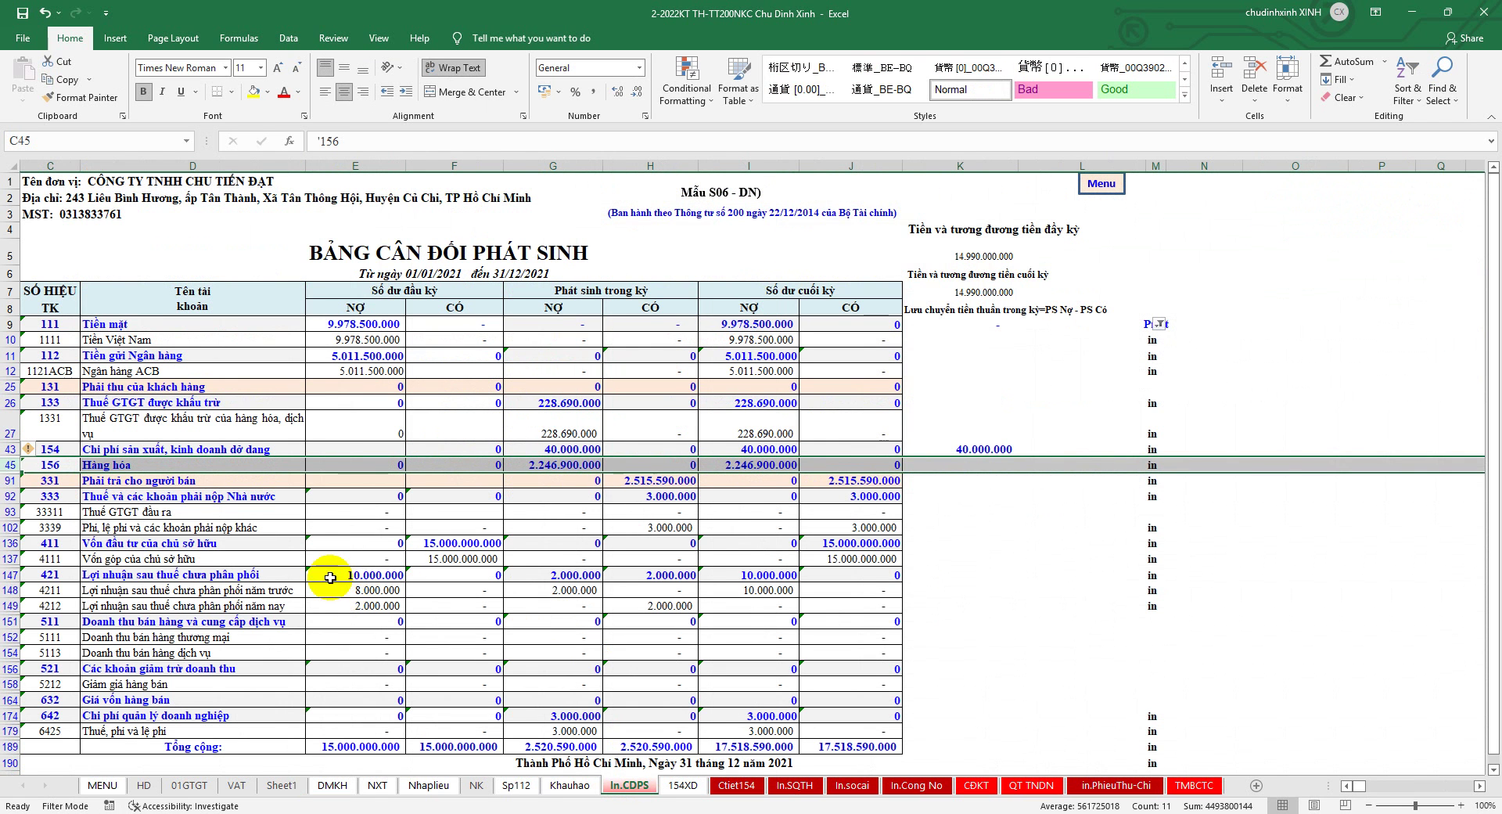
left_click(30, 683)
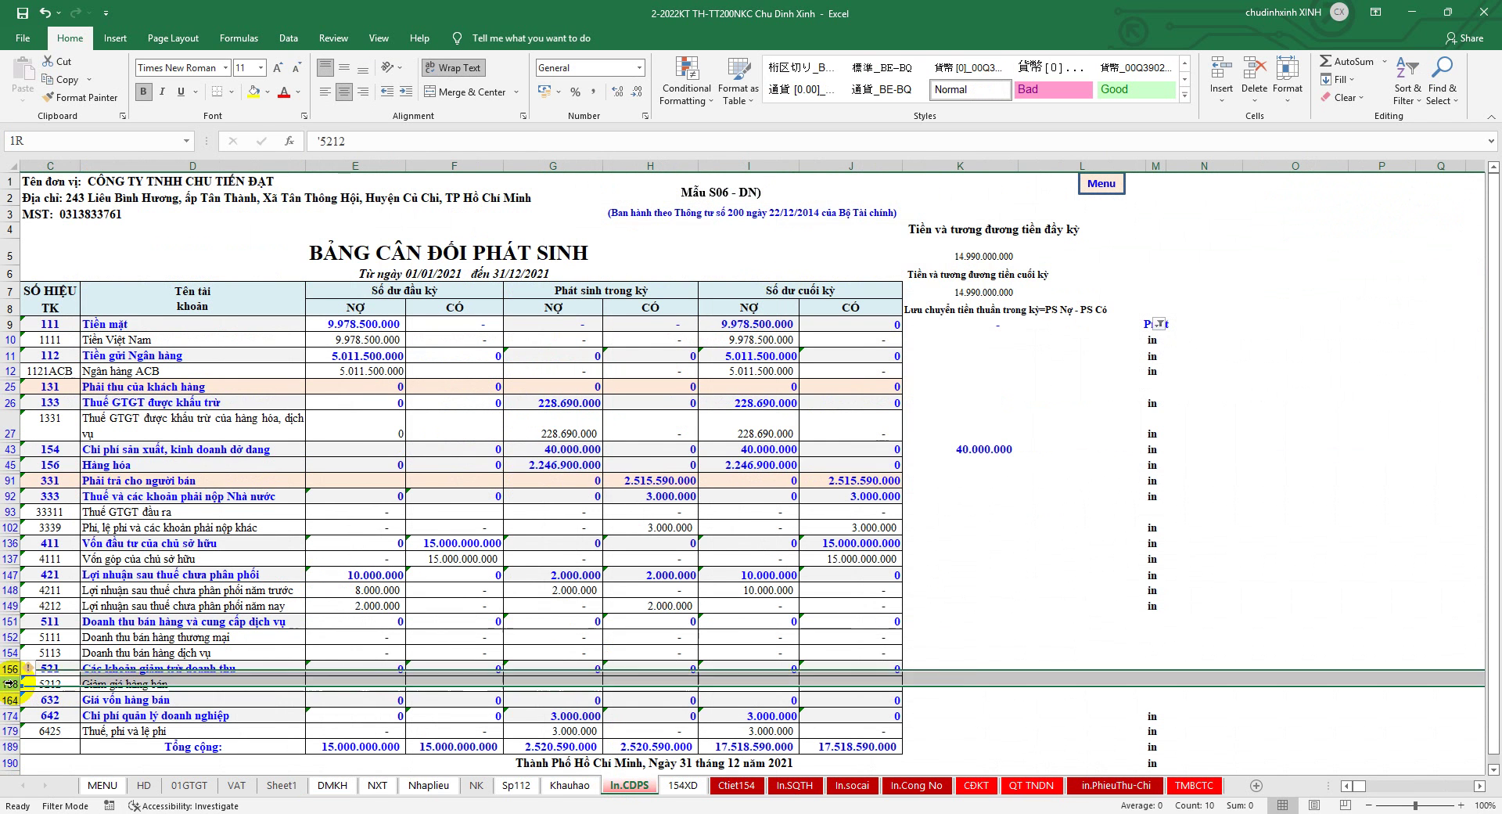
right_click(64, 684)
key("Escape")
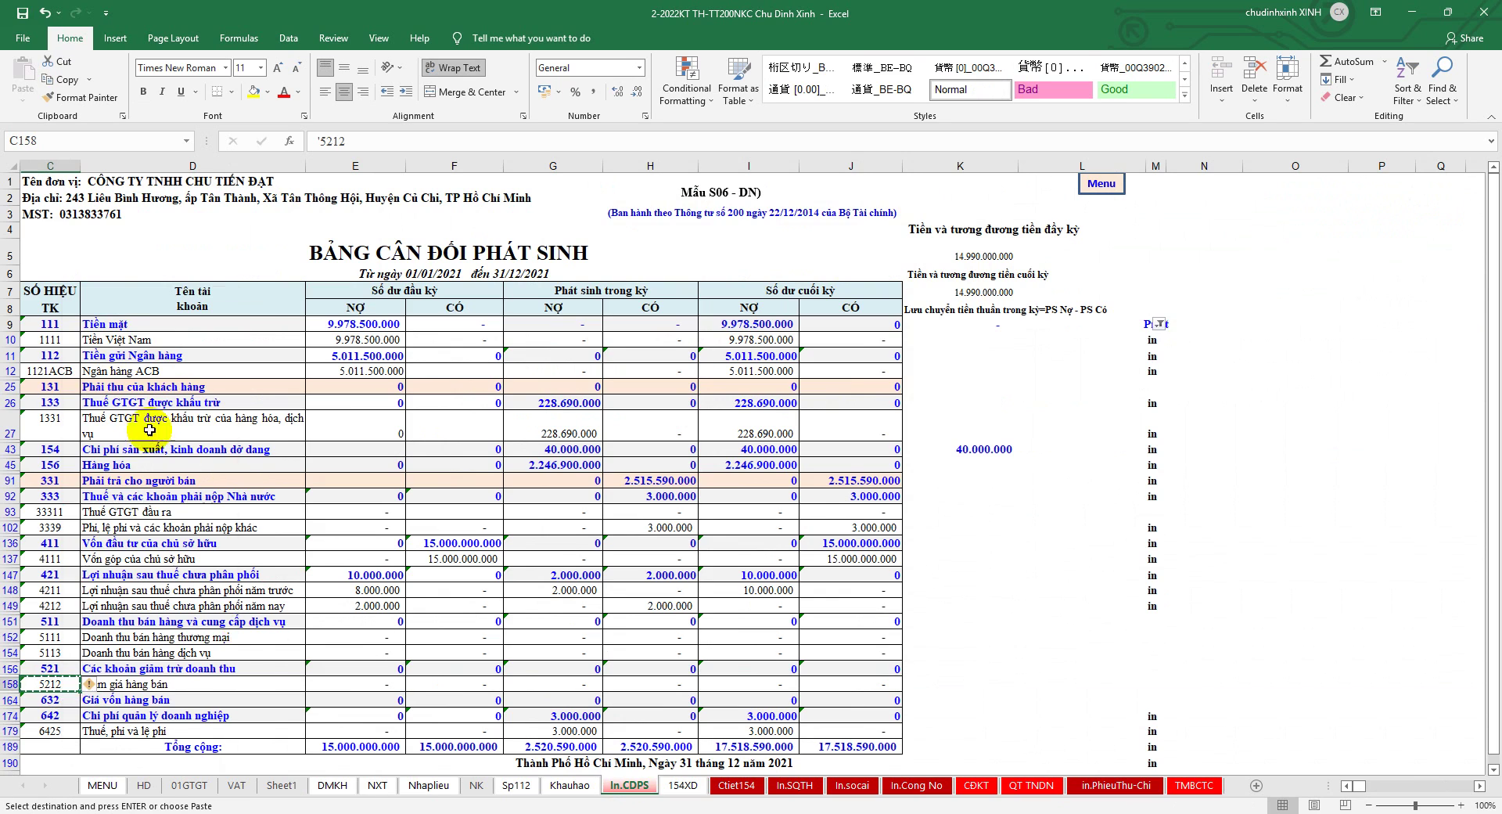
left_click(428, 784)
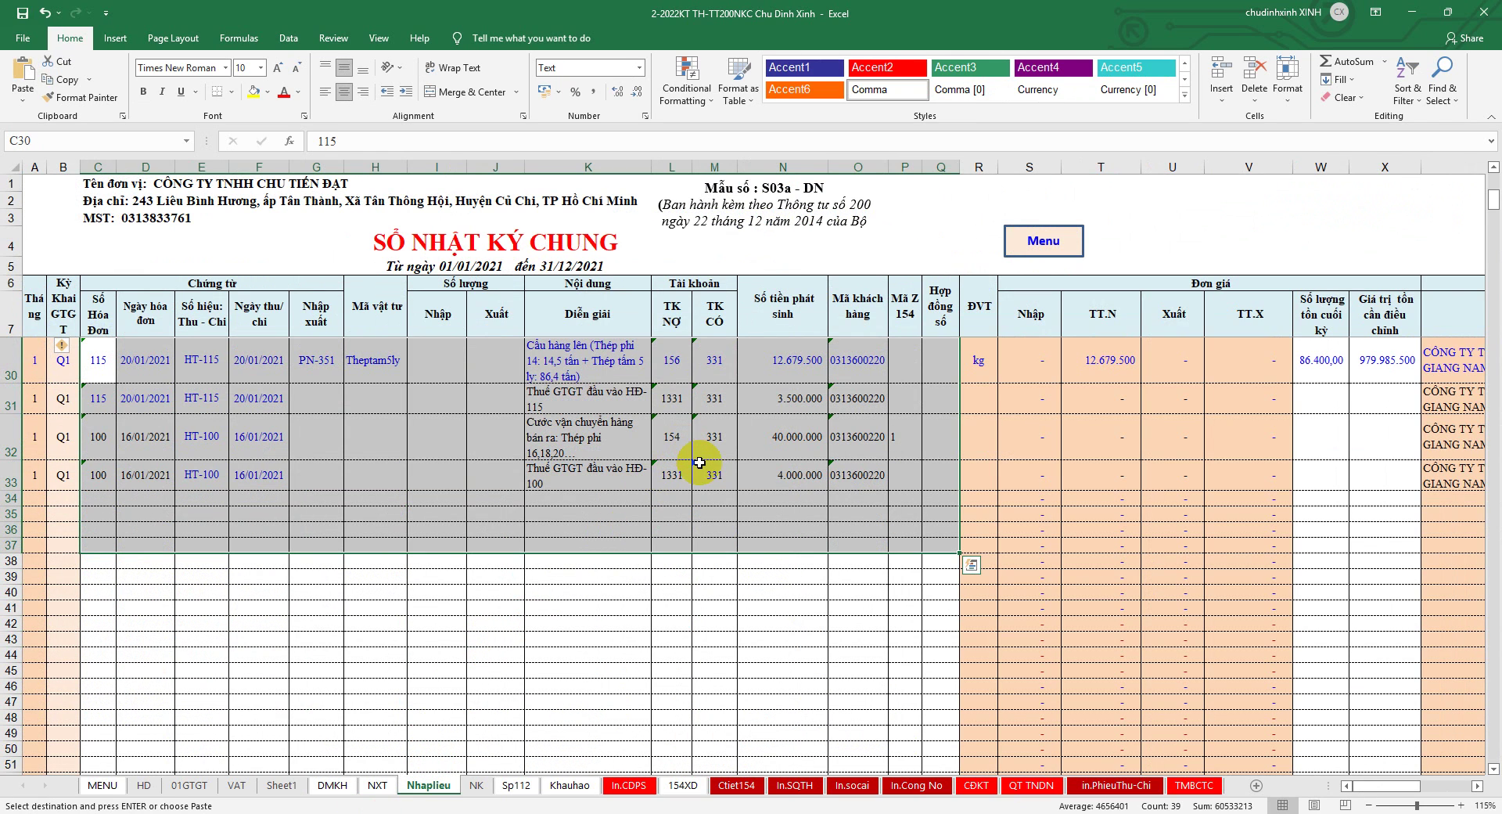
left_click(779, 473)
Paste 5212 as the debit account for adjustment rows K5:K6 on Sheet1
left_click(282, 785)
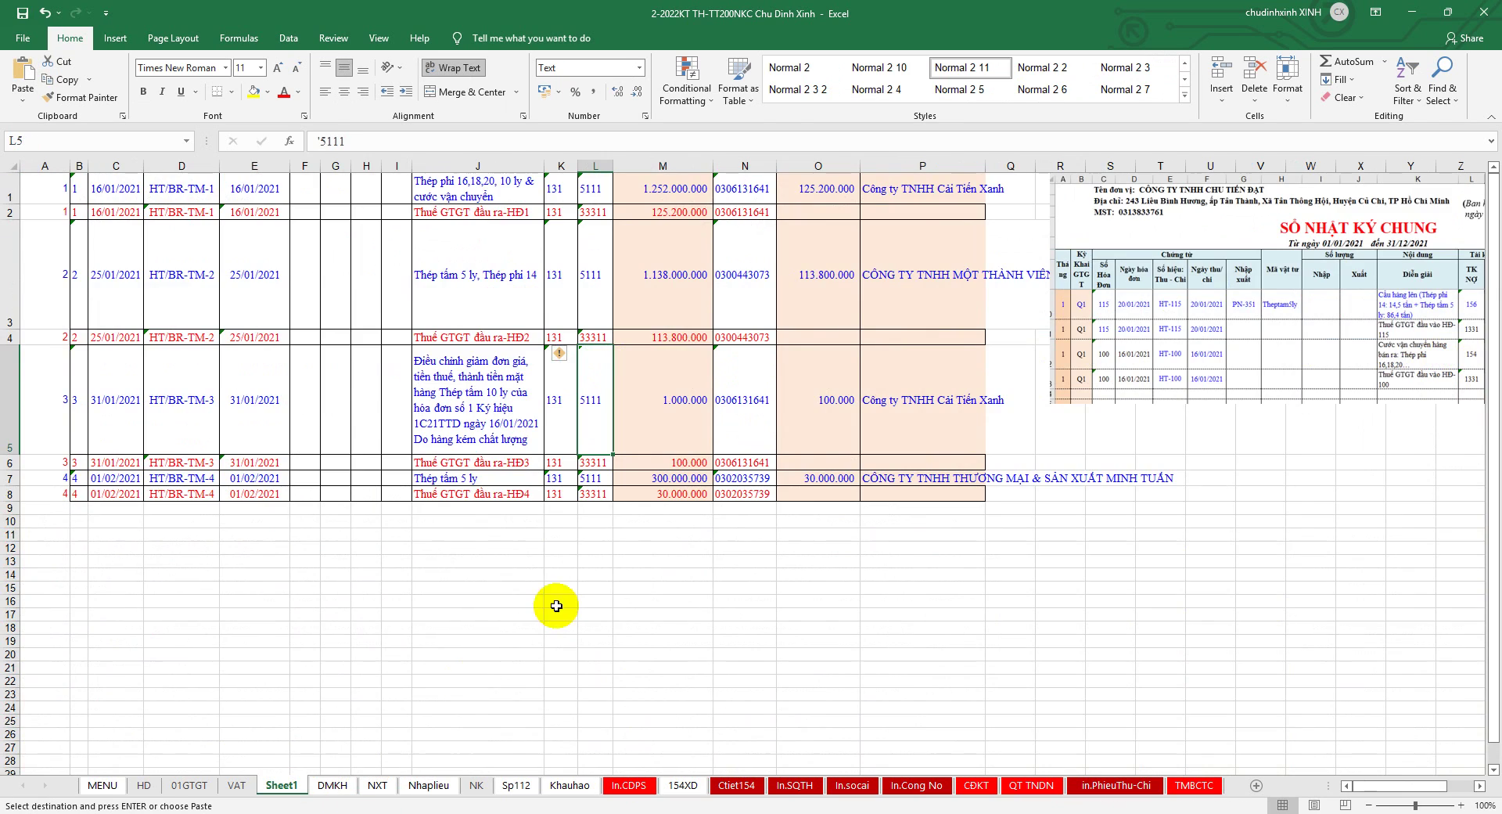
left_click(562, 395)
right_click(562, 395)
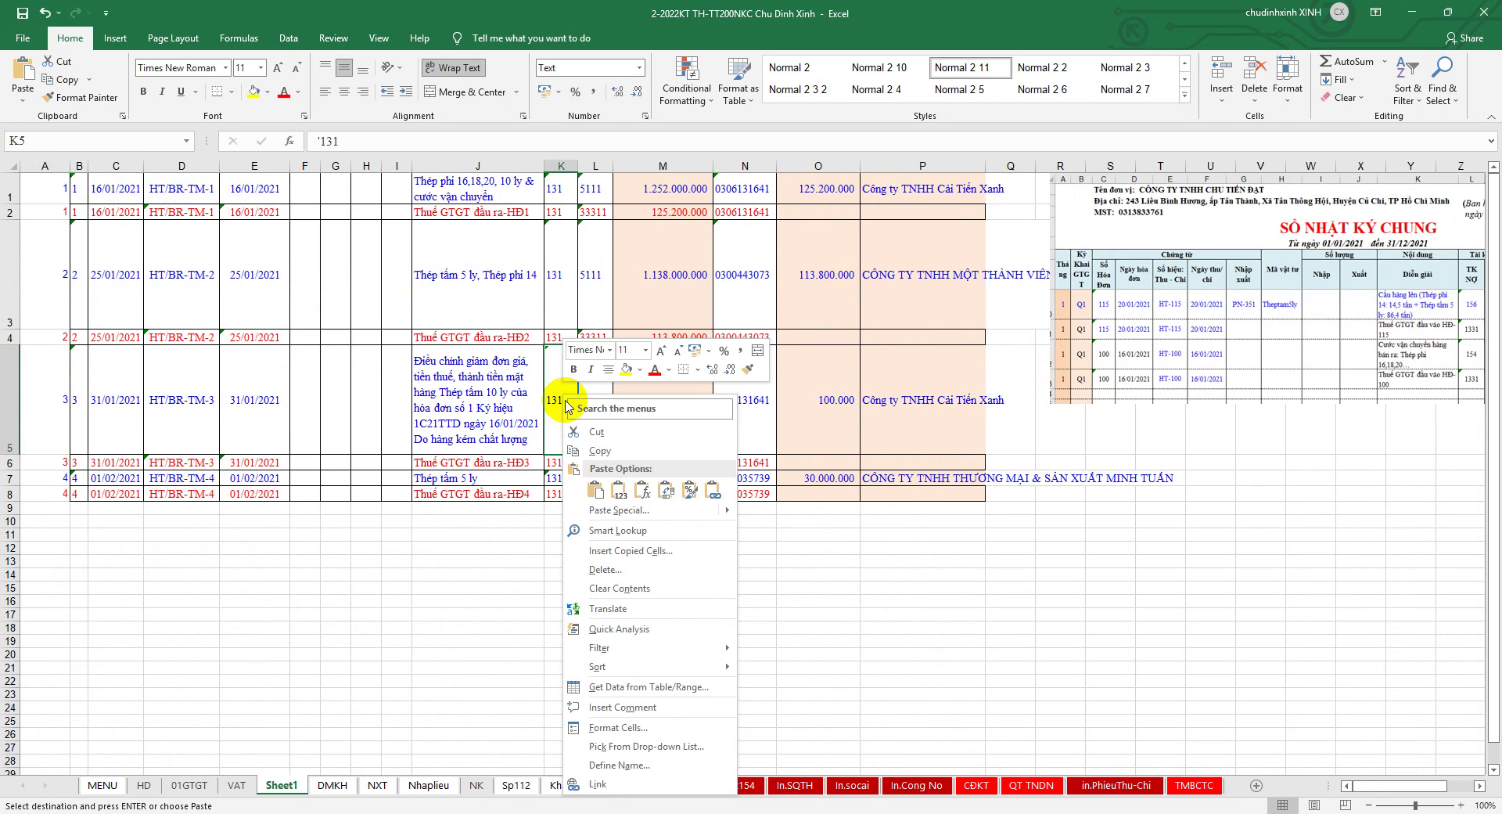
left_click(604, 481)
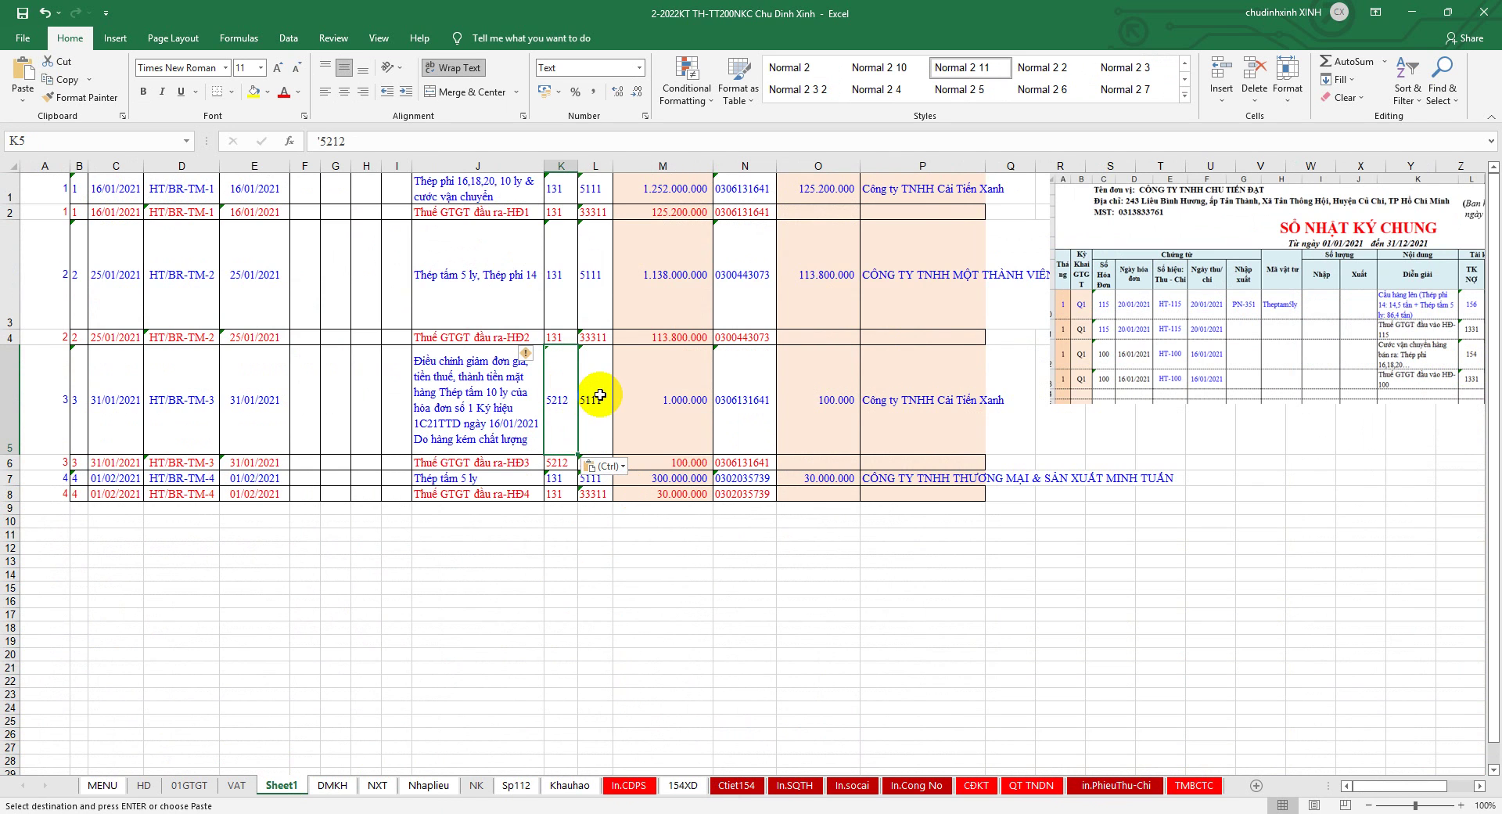
Make 33311 the debit account of the VAT adjustment line in K6
left_click(561, 276)
right_click(561, 276)
left_click(606, 321)
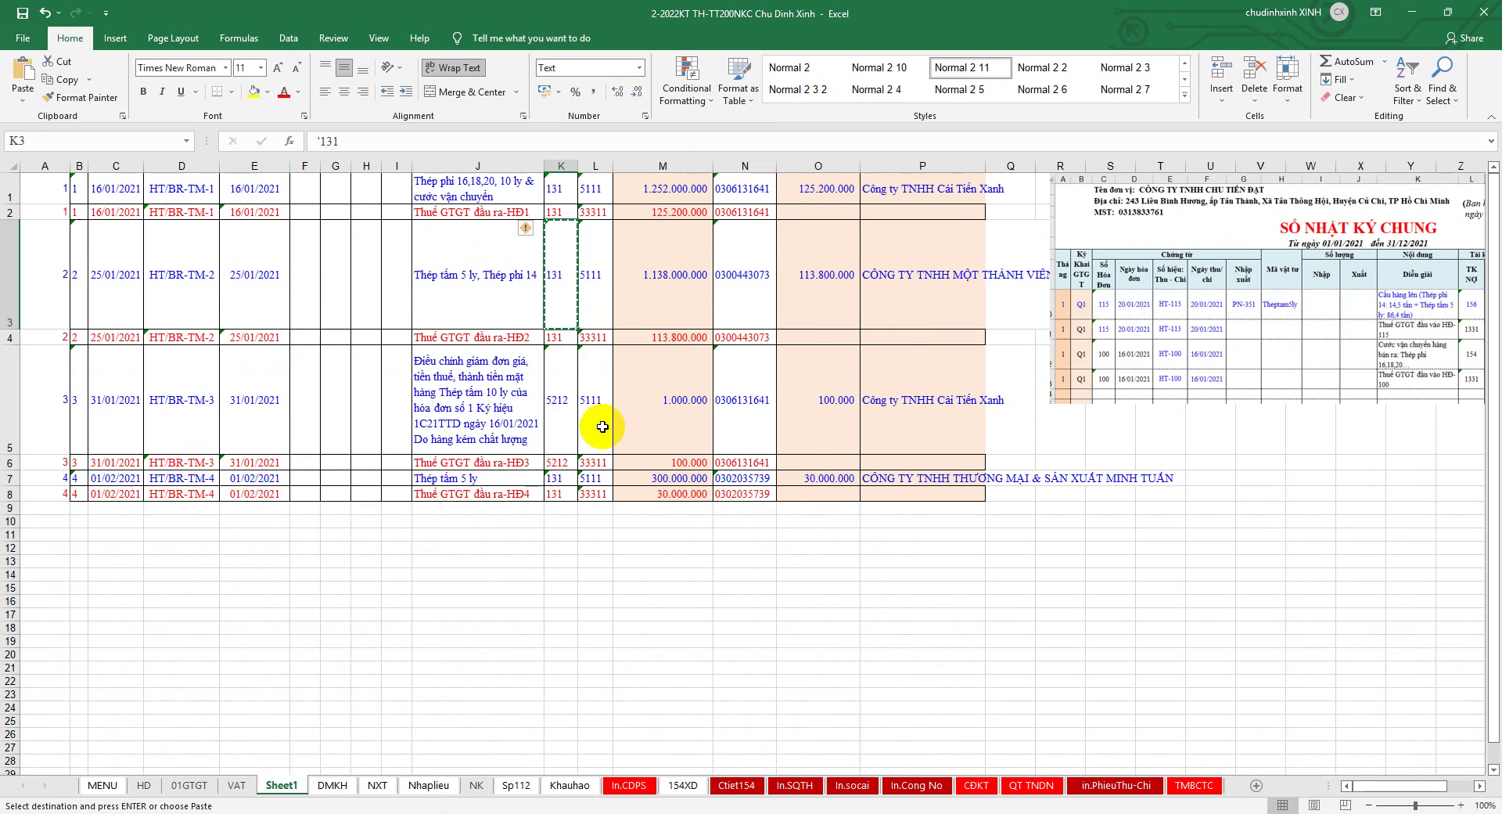
left_click_drag(604, 427, 603, 463)
right_click(602, 463)
left_click(593, 466)
right_click(593, 467)
left_click(638, 115)
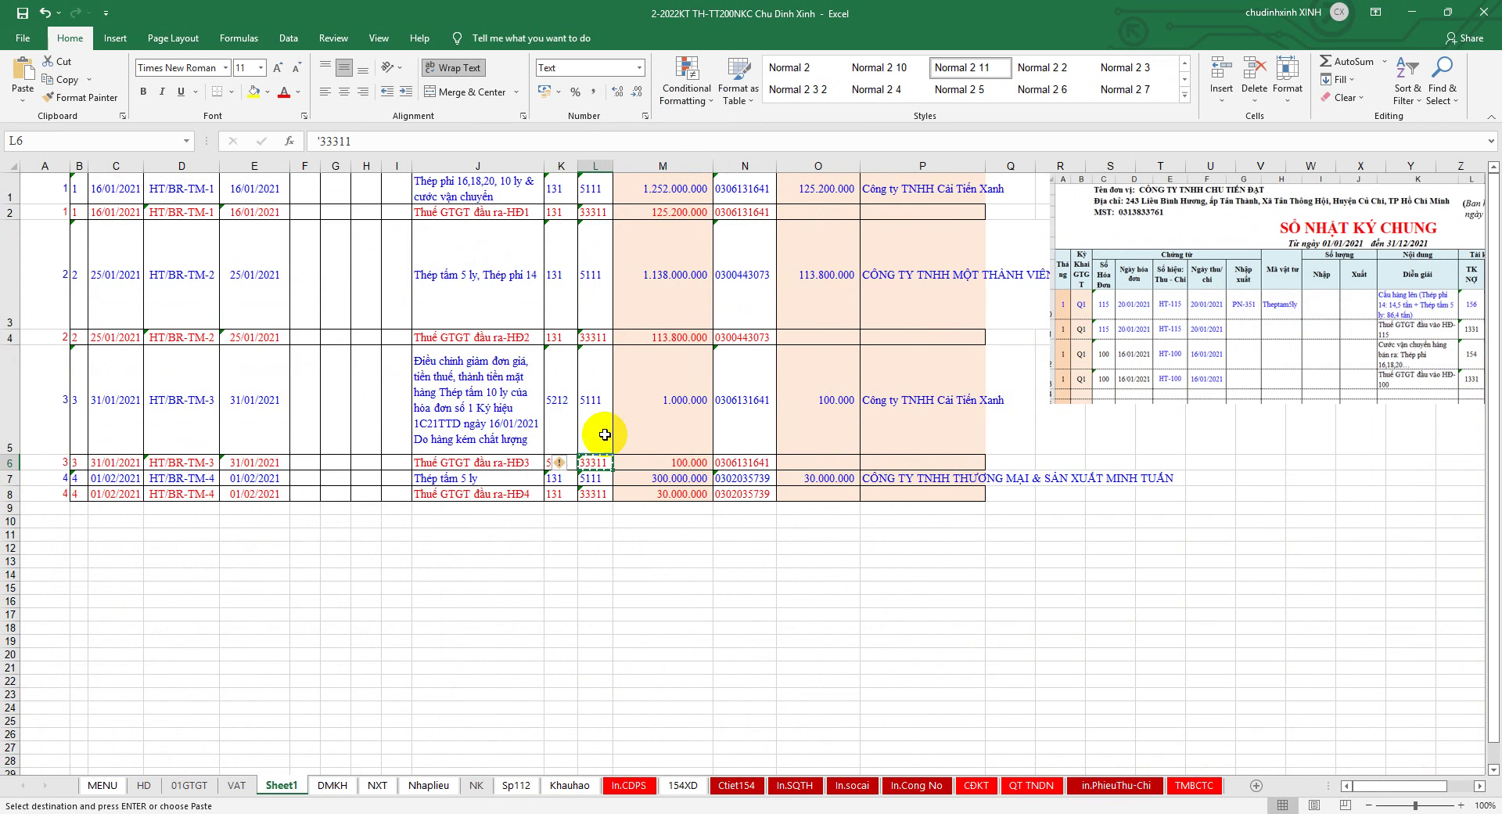
right_click(549, 462)
left_click(673, 170)
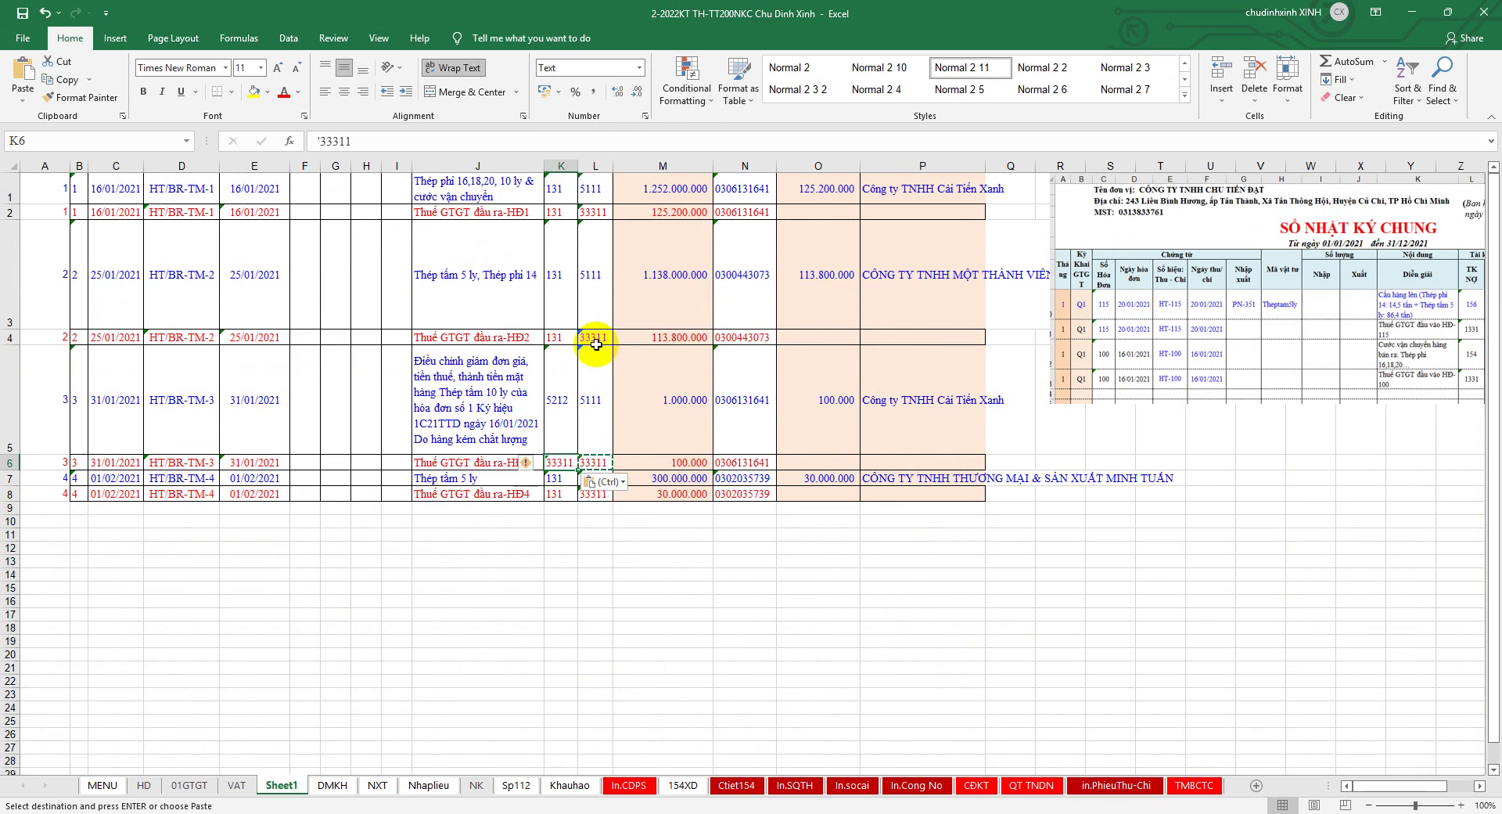
Paste 131 as the credit account in L5:L6 and select rows 5–6
left_click(565, 280)
right_click(565, 280)
left_click(618, 338)
left_click_drag(597, 419, 597, 462)
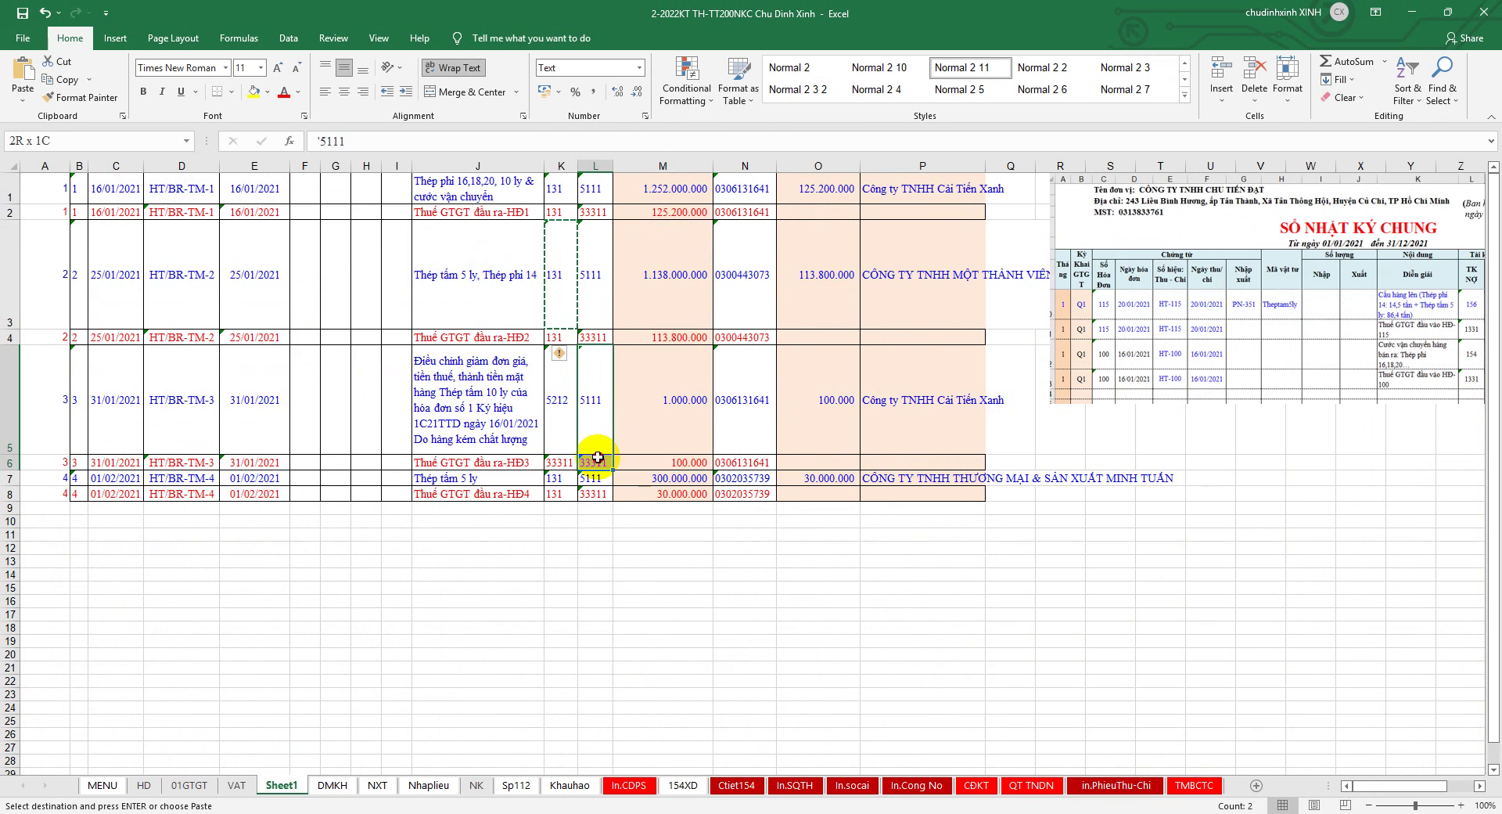
right_click(598, 461)
left_click(654, 152)
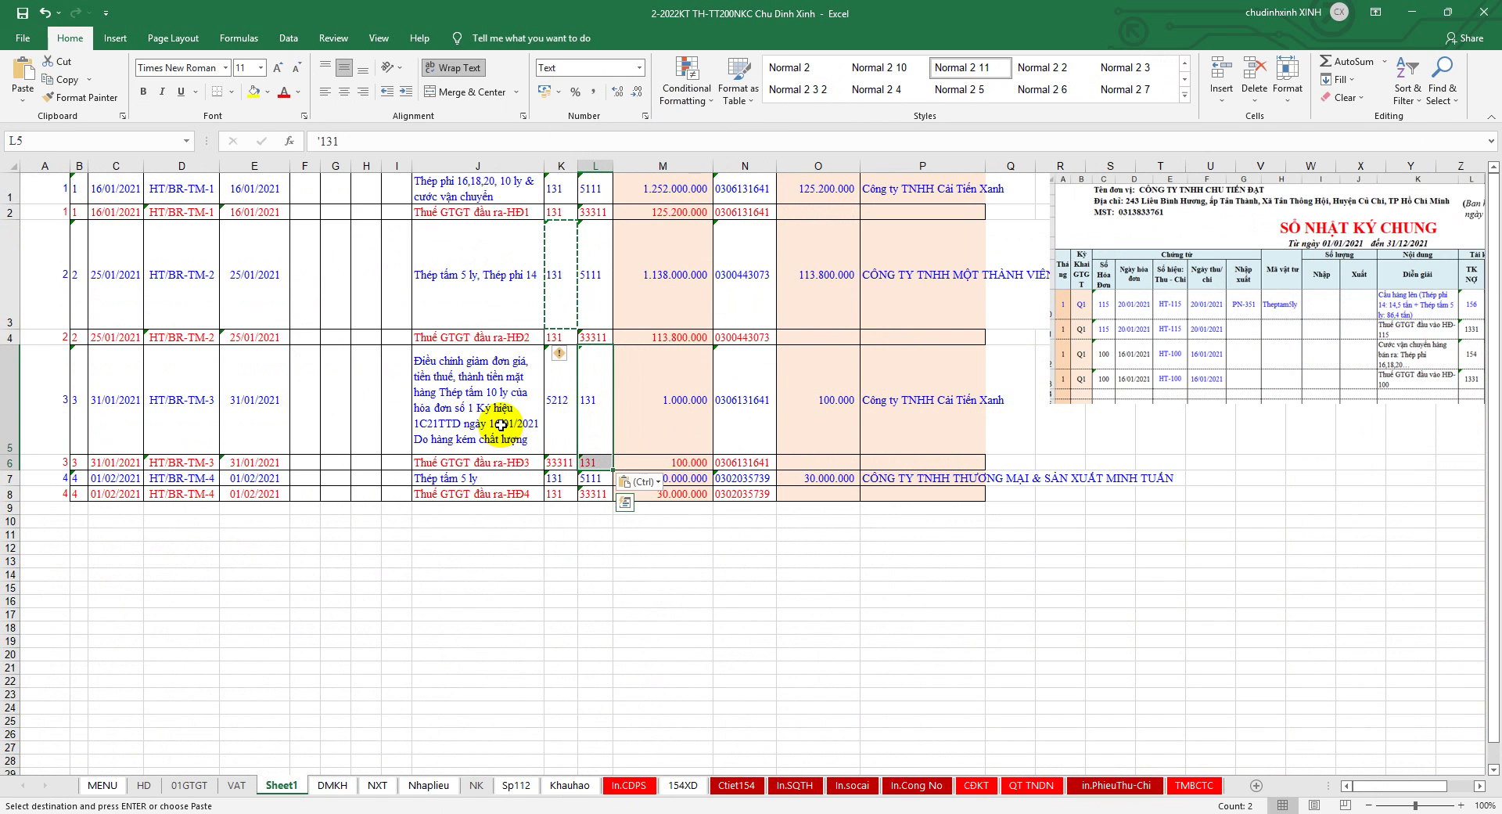
left_click_drag(9, 399, 8, 456)
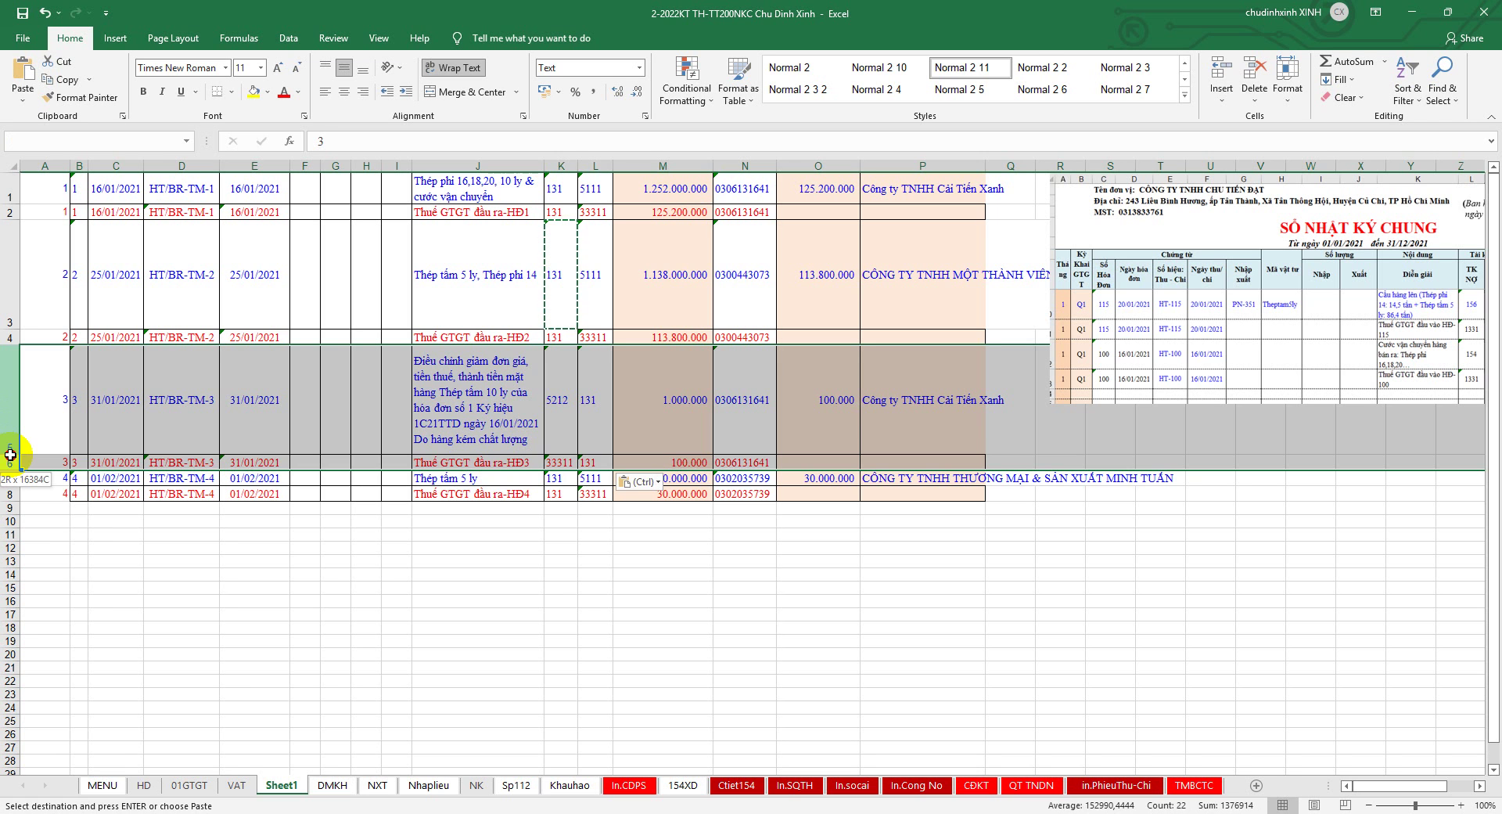
left_click_drag(11, 455, 11, 455)
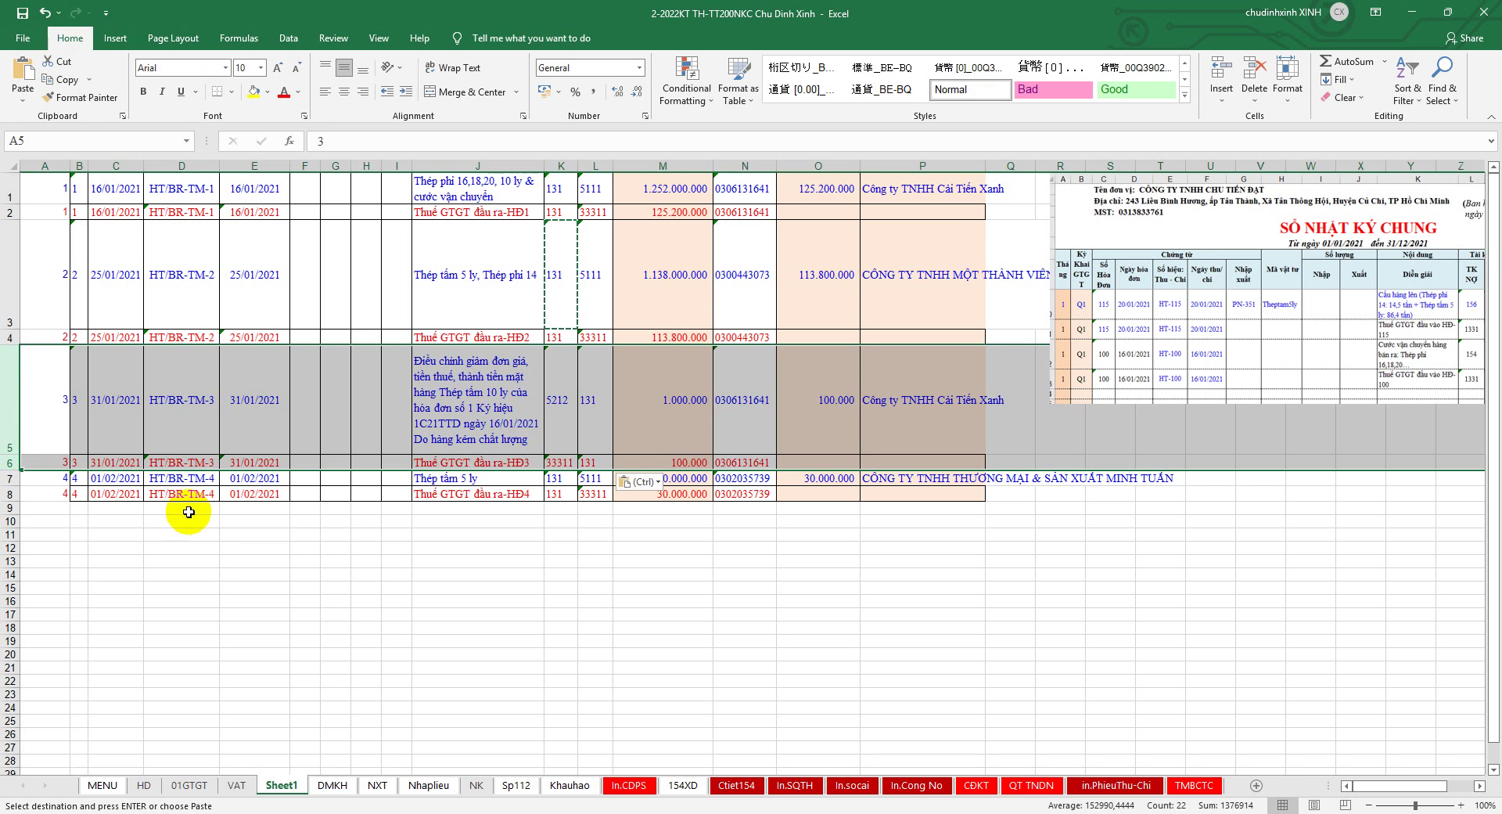
Check invoice 3's VAT and -1000000 taxable amount on the VAT sheet, then return to Sheet1
left_click(237, 785)
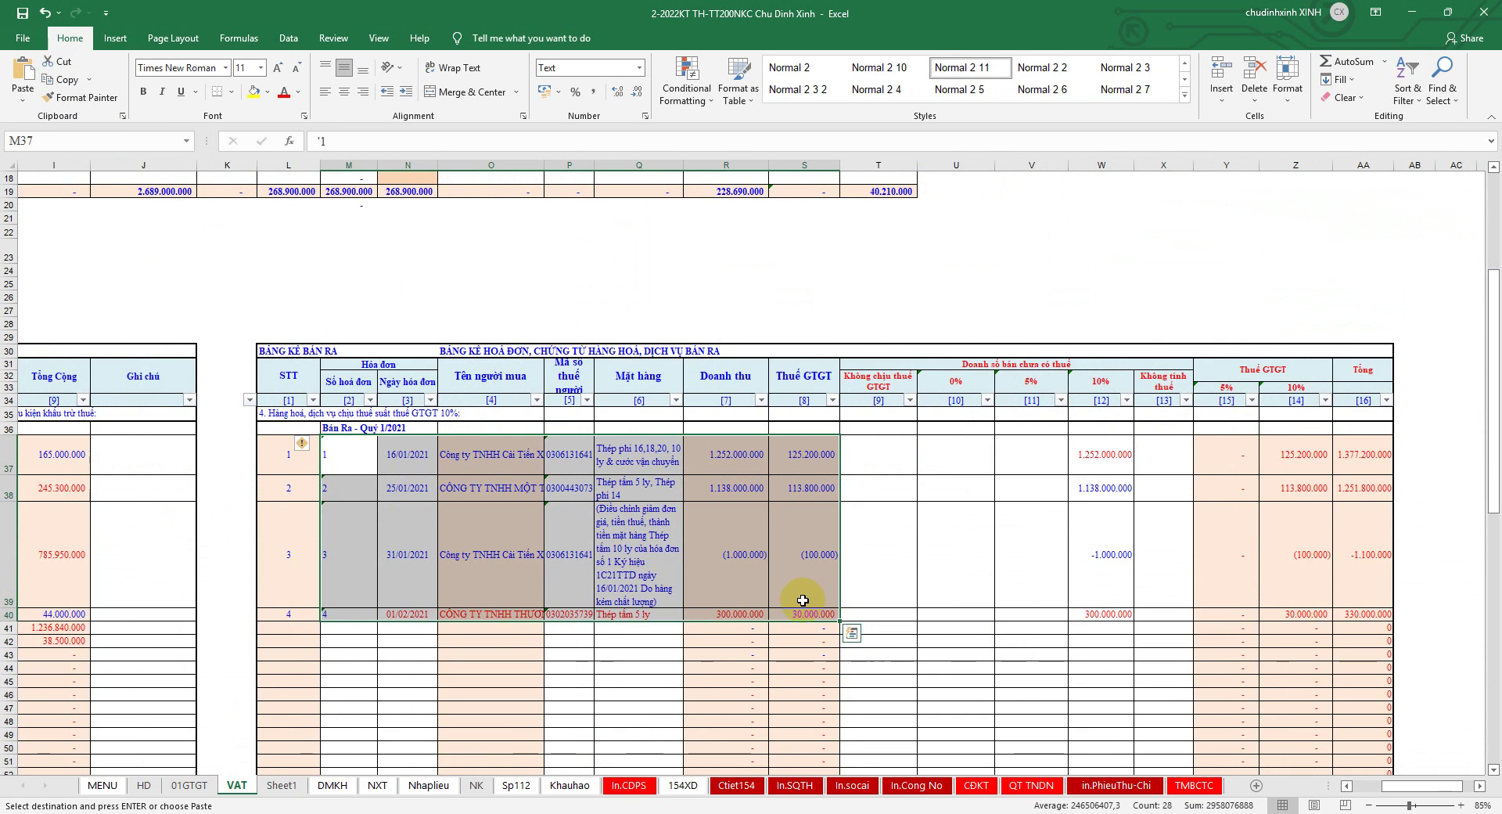
left_click(783, 560)
left_click(1115, 548)
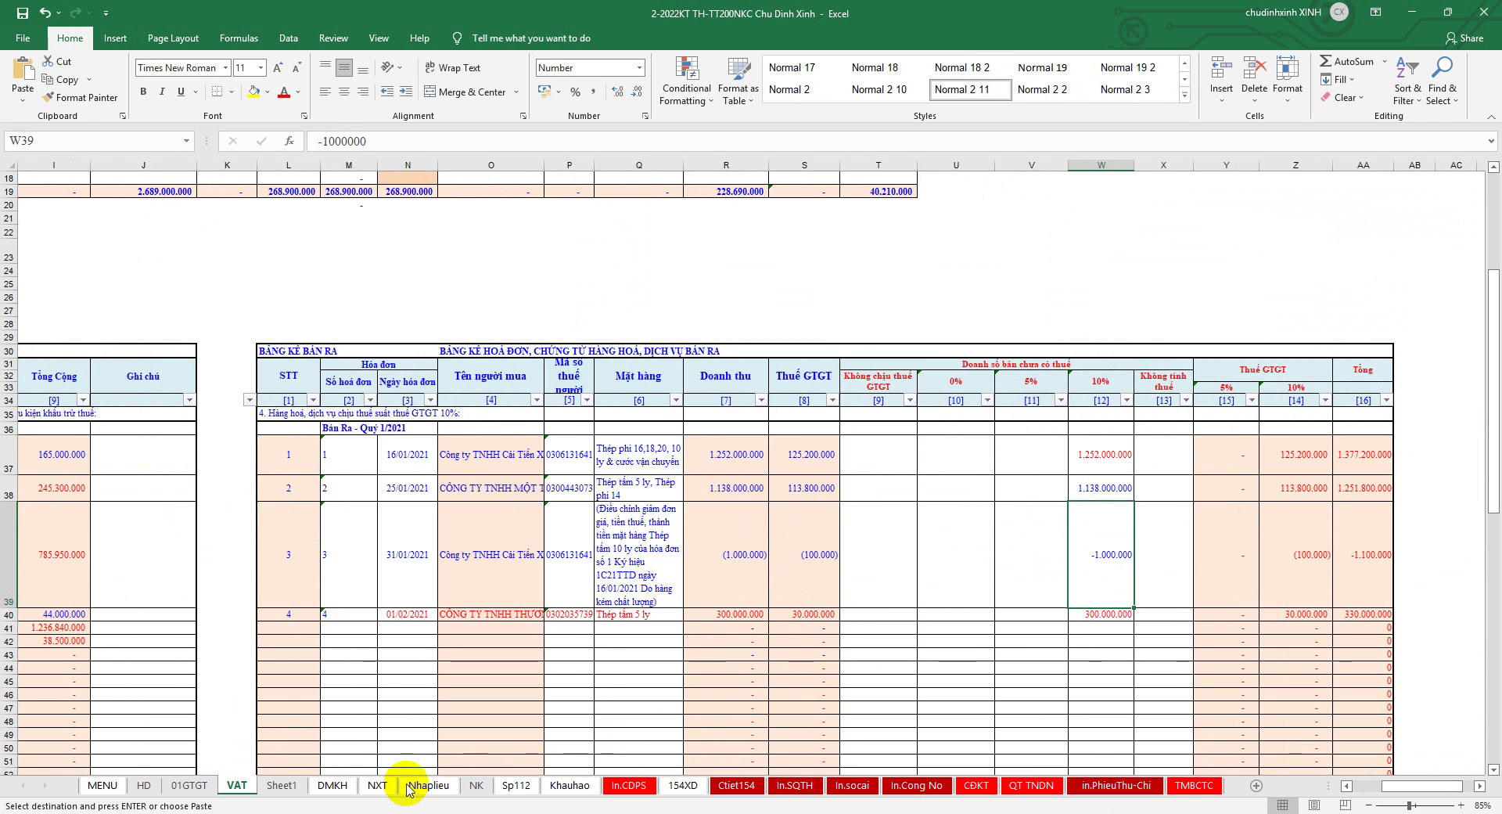
left_click(290, 789)
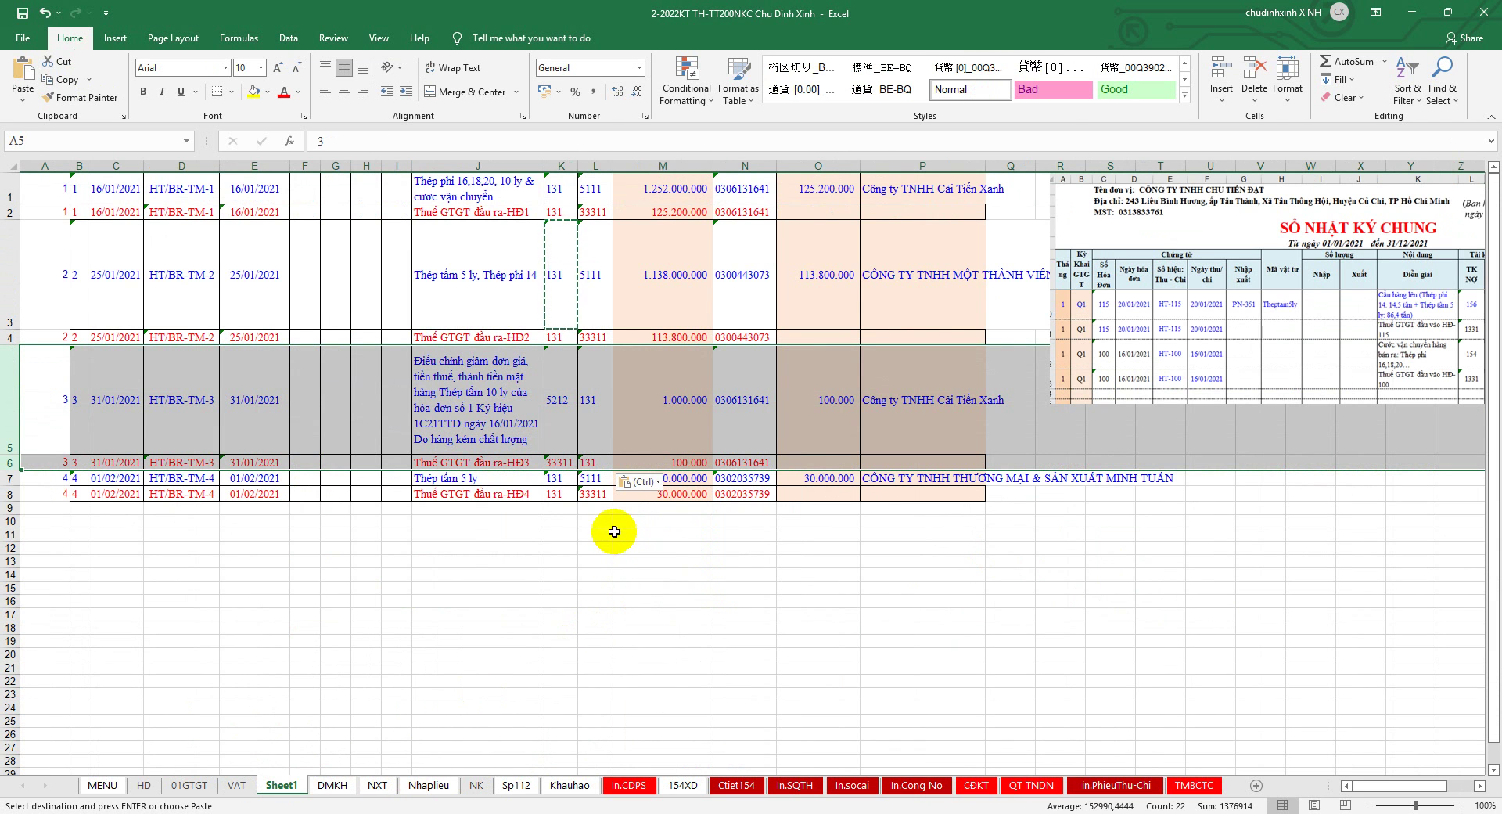
Review debit accounts K1:K8, then copy Sheet1's eight entries B1:N8
left_click(445, 440)
left_click(559, 184)
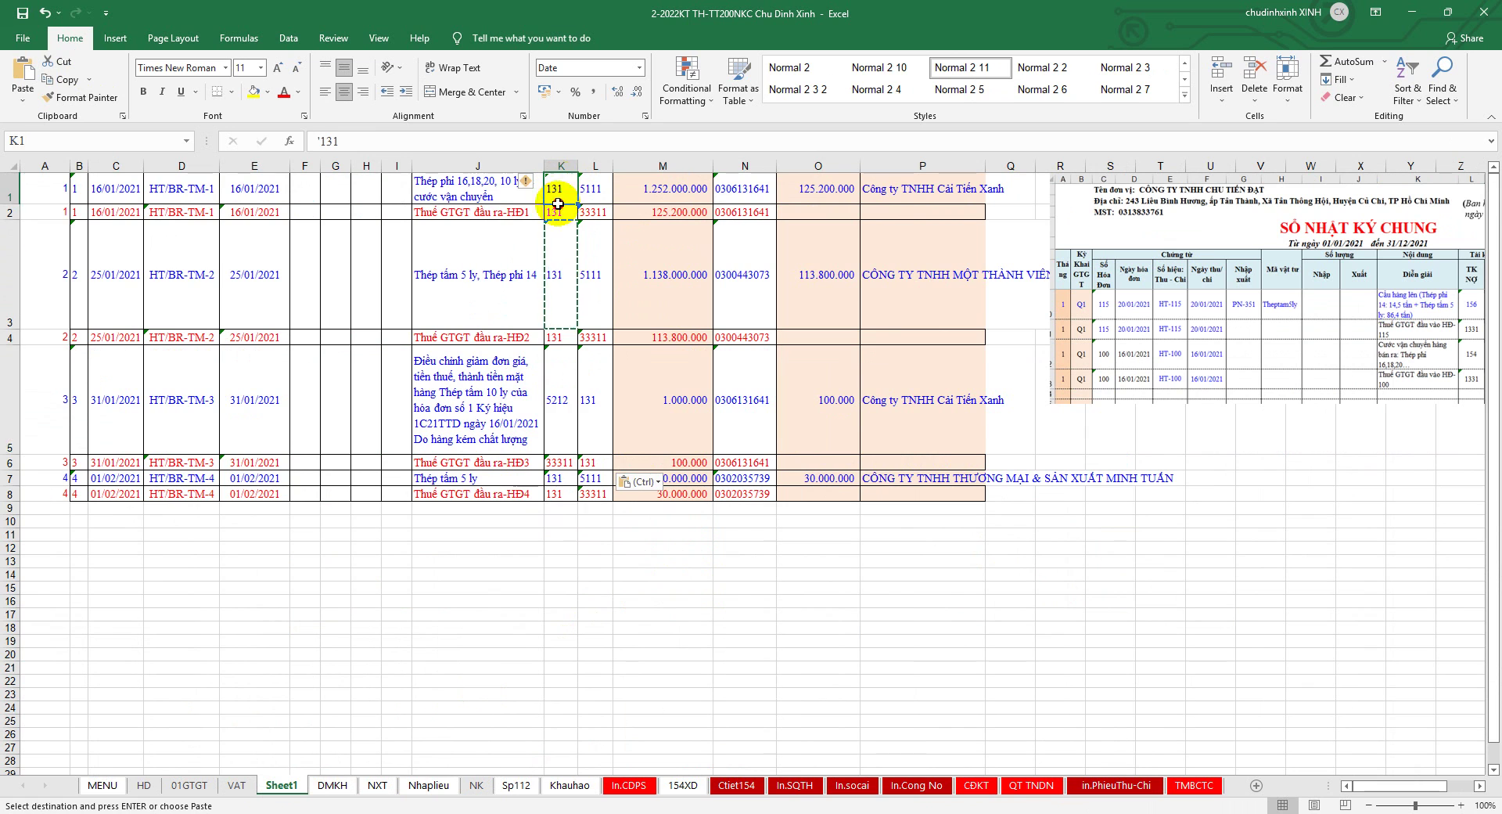
left_click_drag(558, 203, 561, 493)
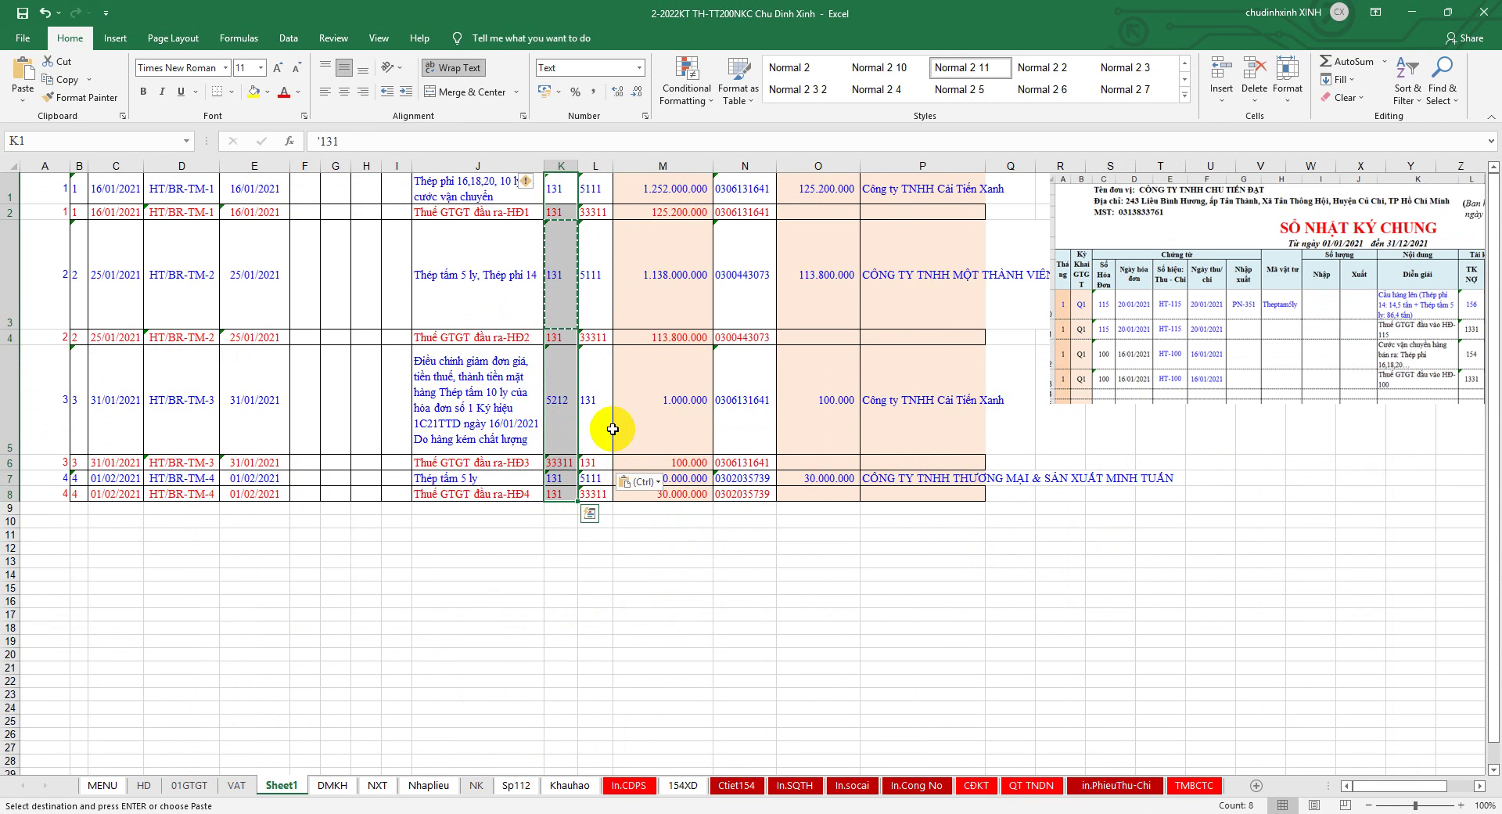
left_click(80, 187)
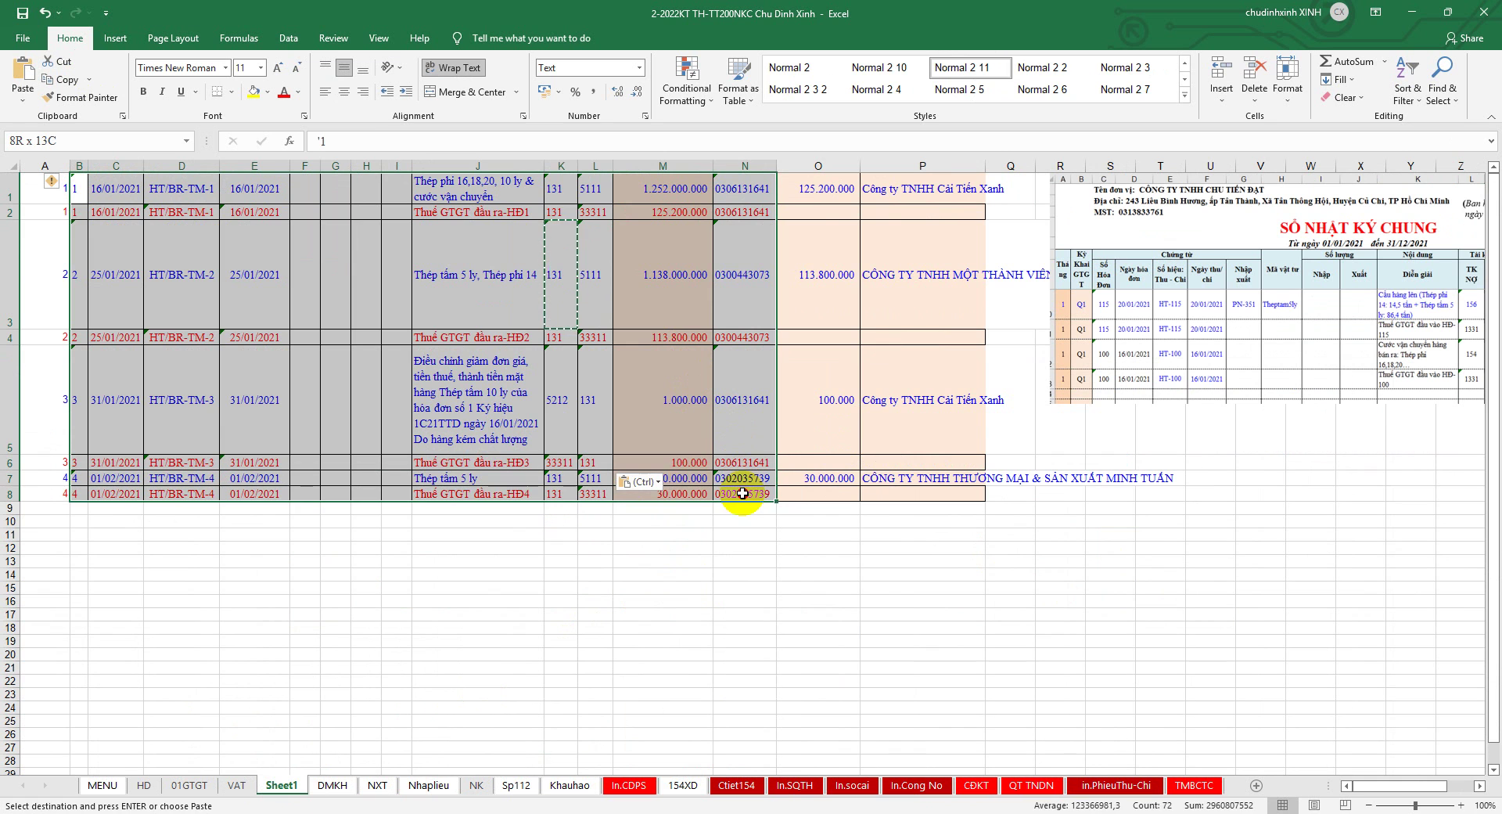
left_click_drag(86, 187, 743, 492)
right_click(548, 219)
left_click(595, 269)
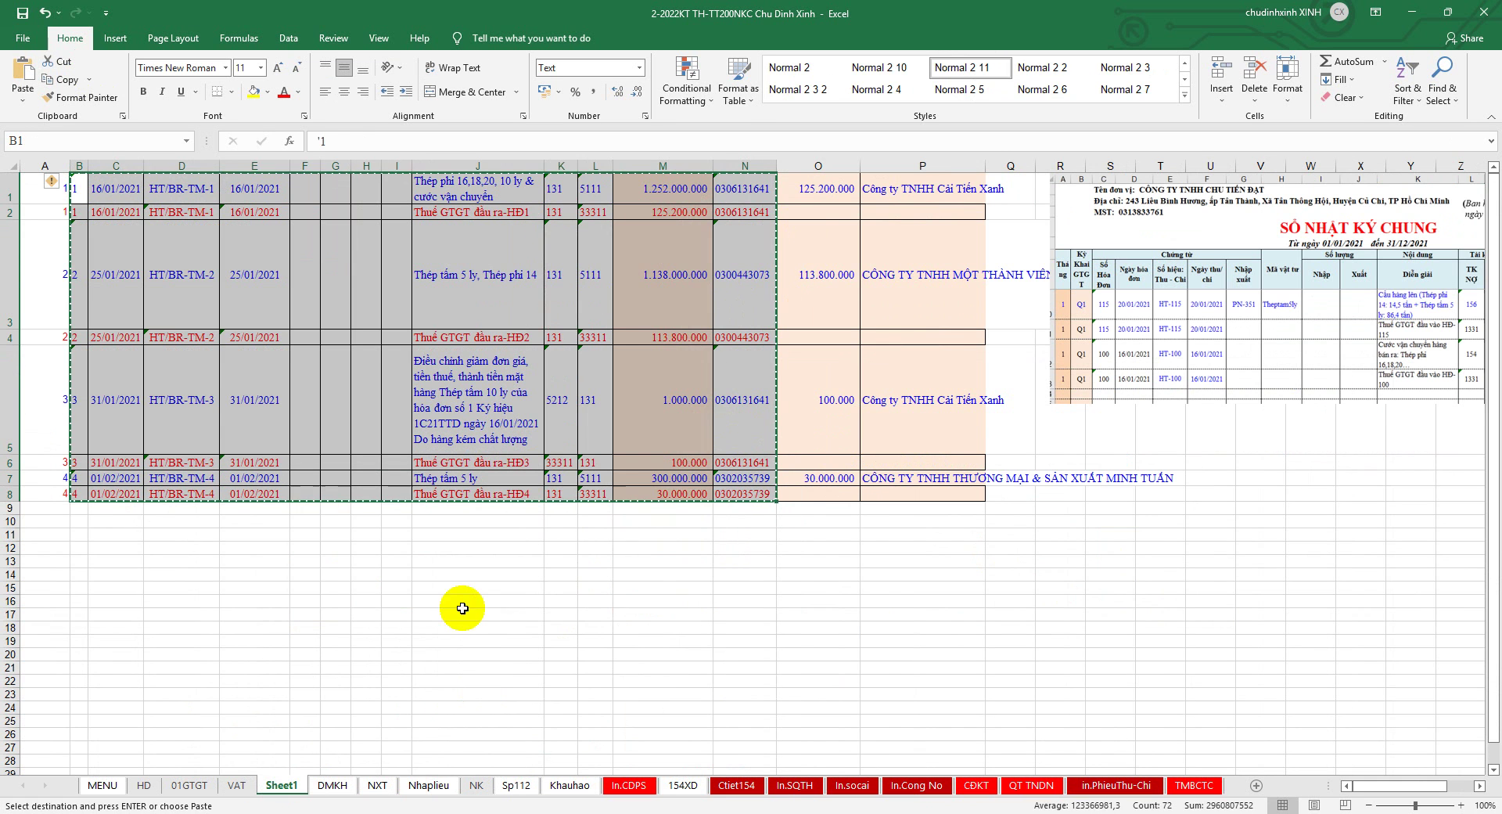
Paste the entries into the Nhaplieu journal at C35 and view the In.CDPS trial balance
left_click(410, 785)
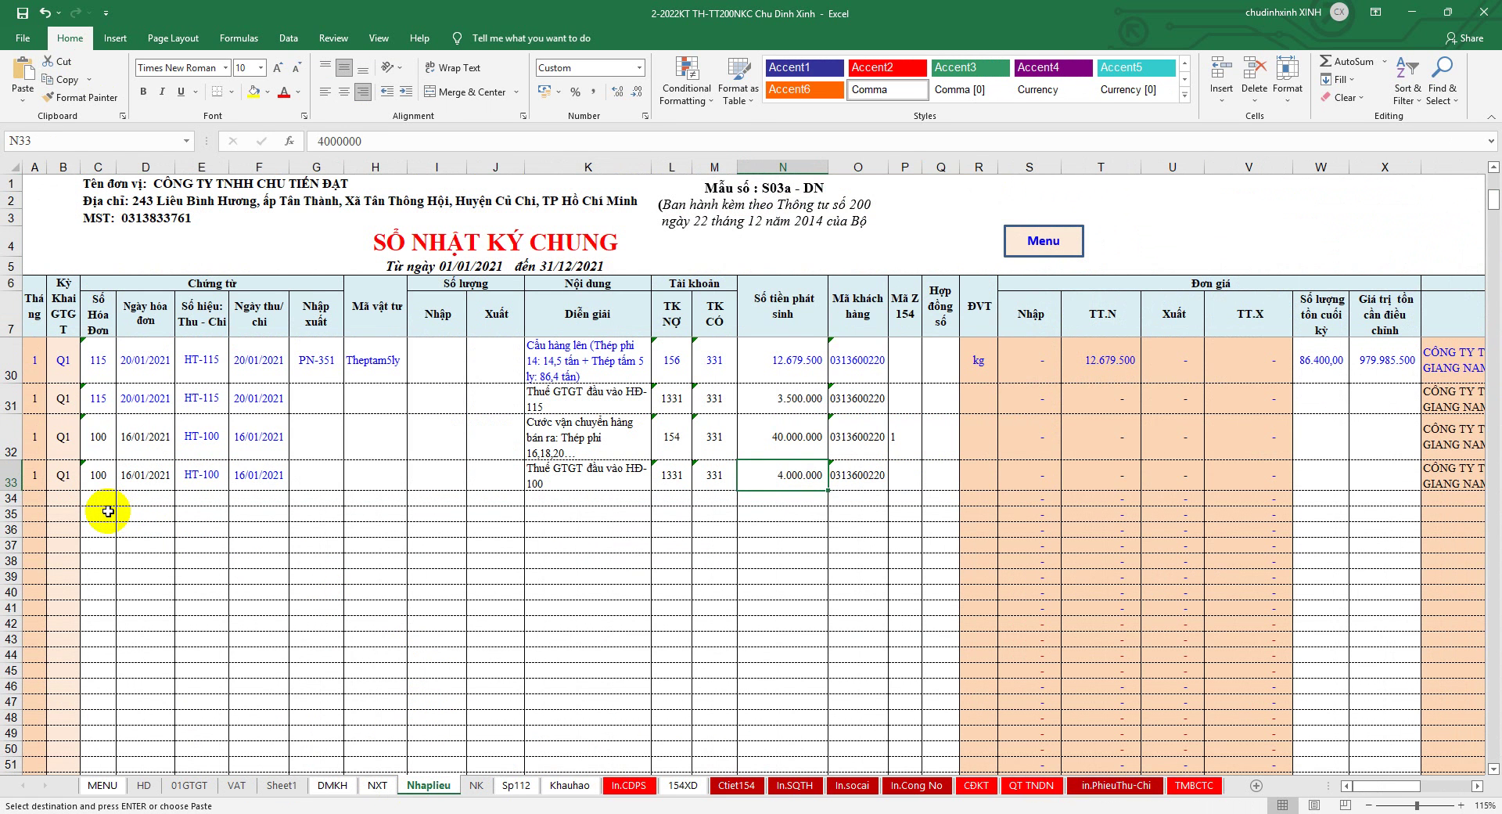
left_click(108, 511)
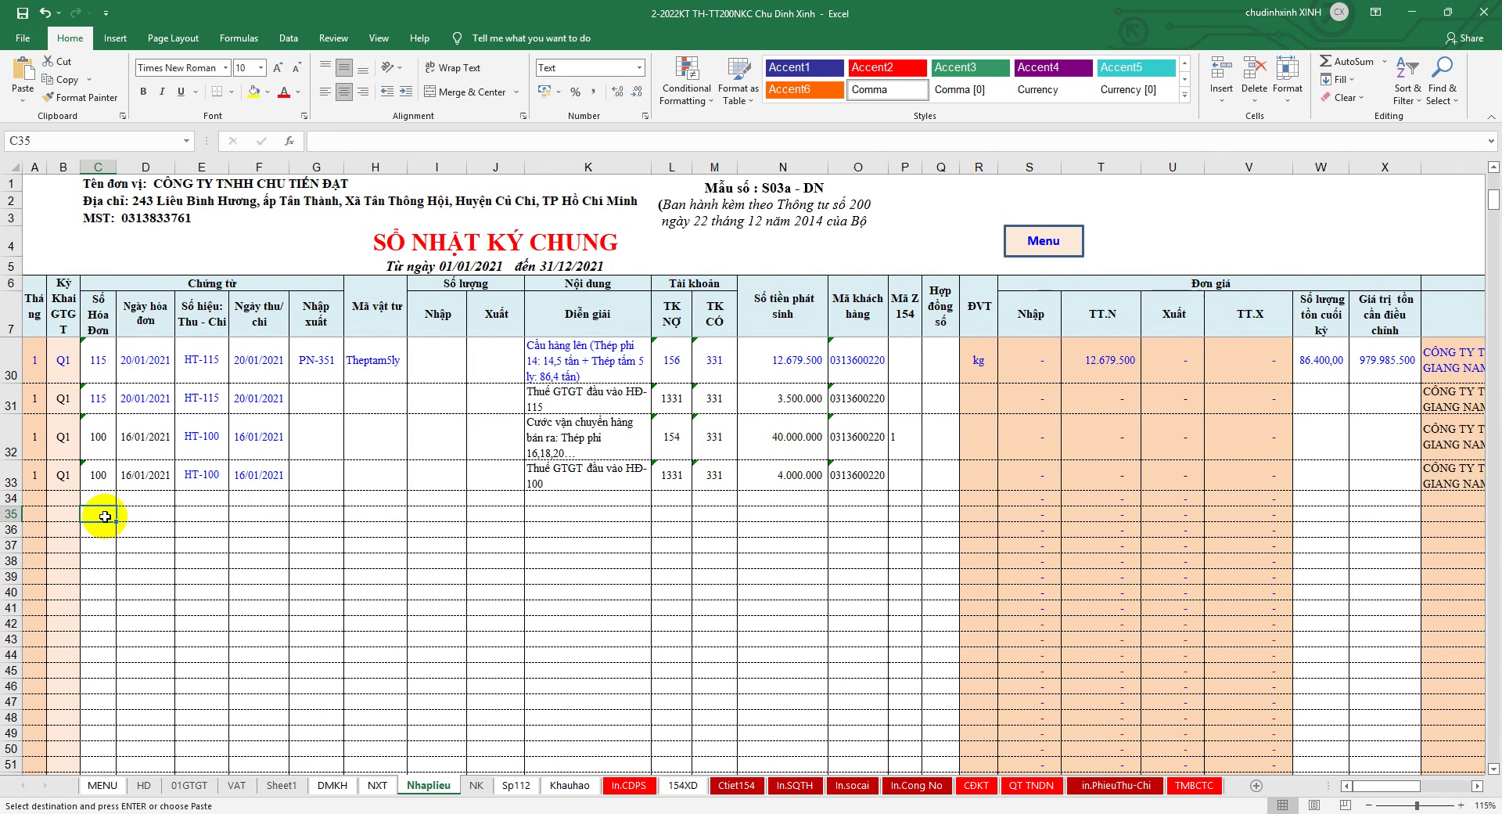
right_click(105, 516)
left_click(164, 235)
scroll(371, 387, "down", 2)
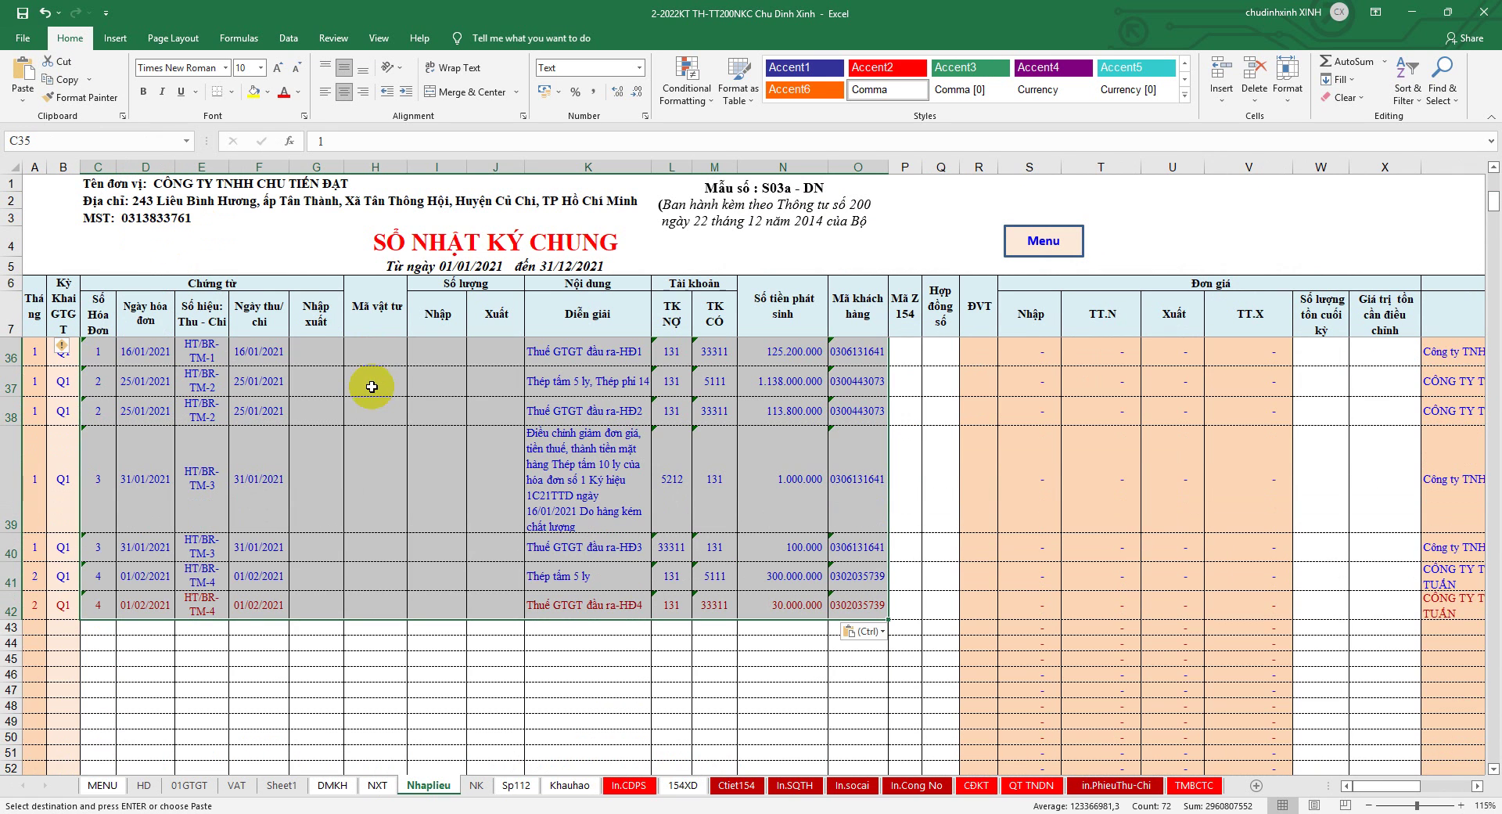
scroll(450, 410, "up", 1)
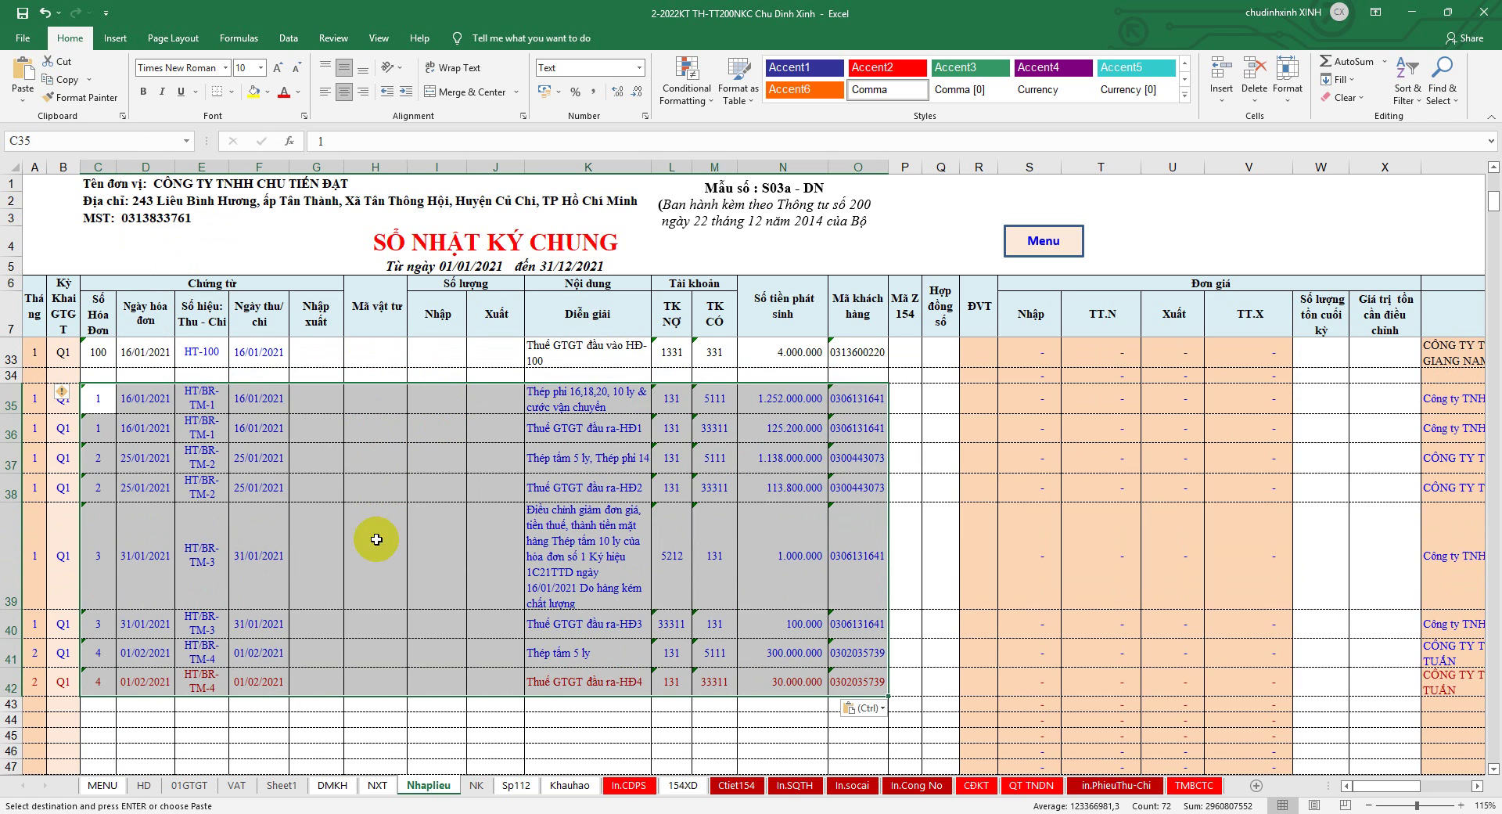
left_click(635, 789)
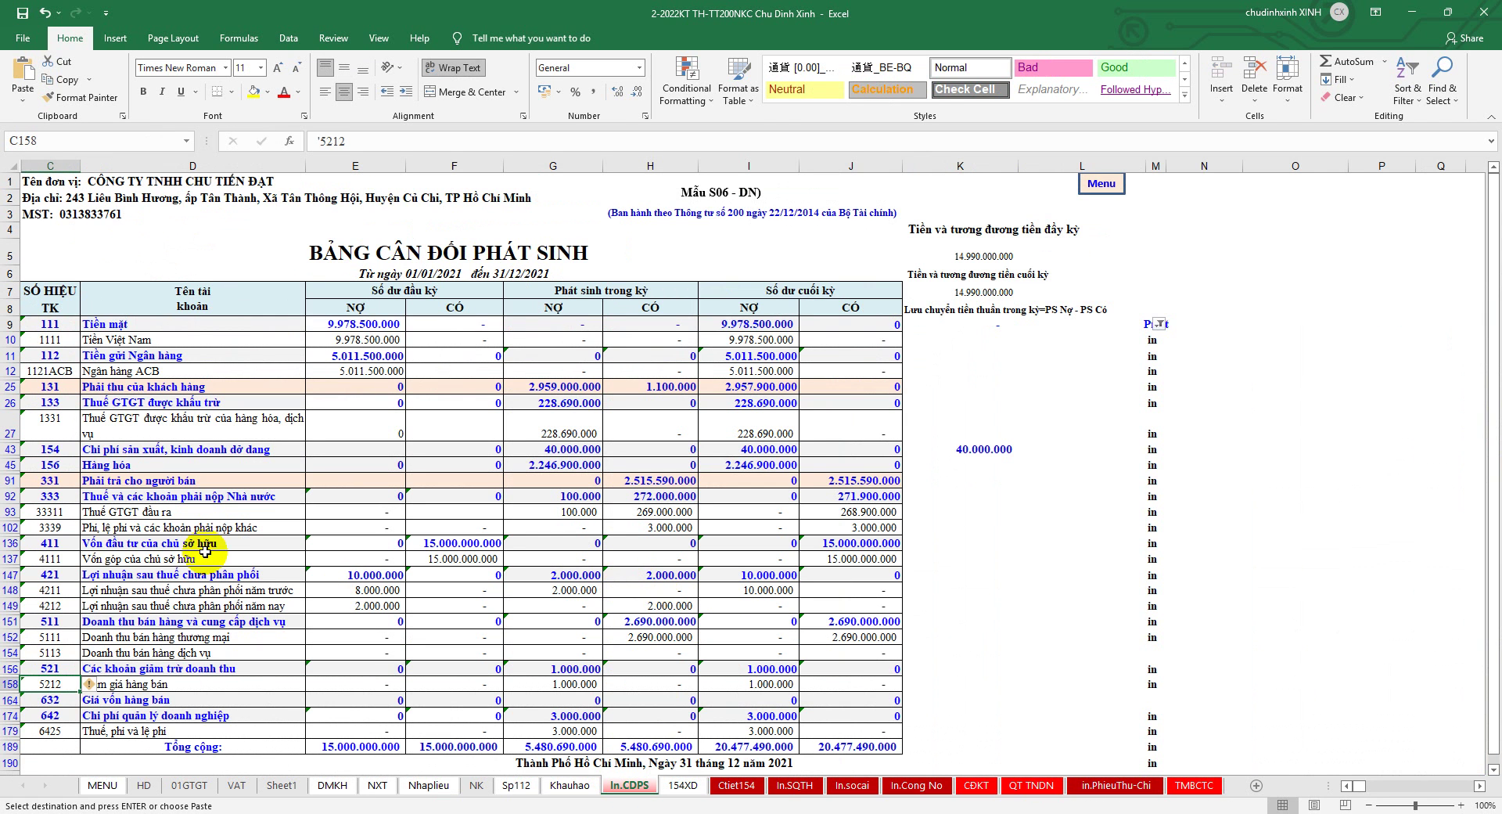
Check account 131 against the DMKH receivable totals, then review accounts 4212, 511 and 5111
left_click(11, 387)
left_click(333, 784)
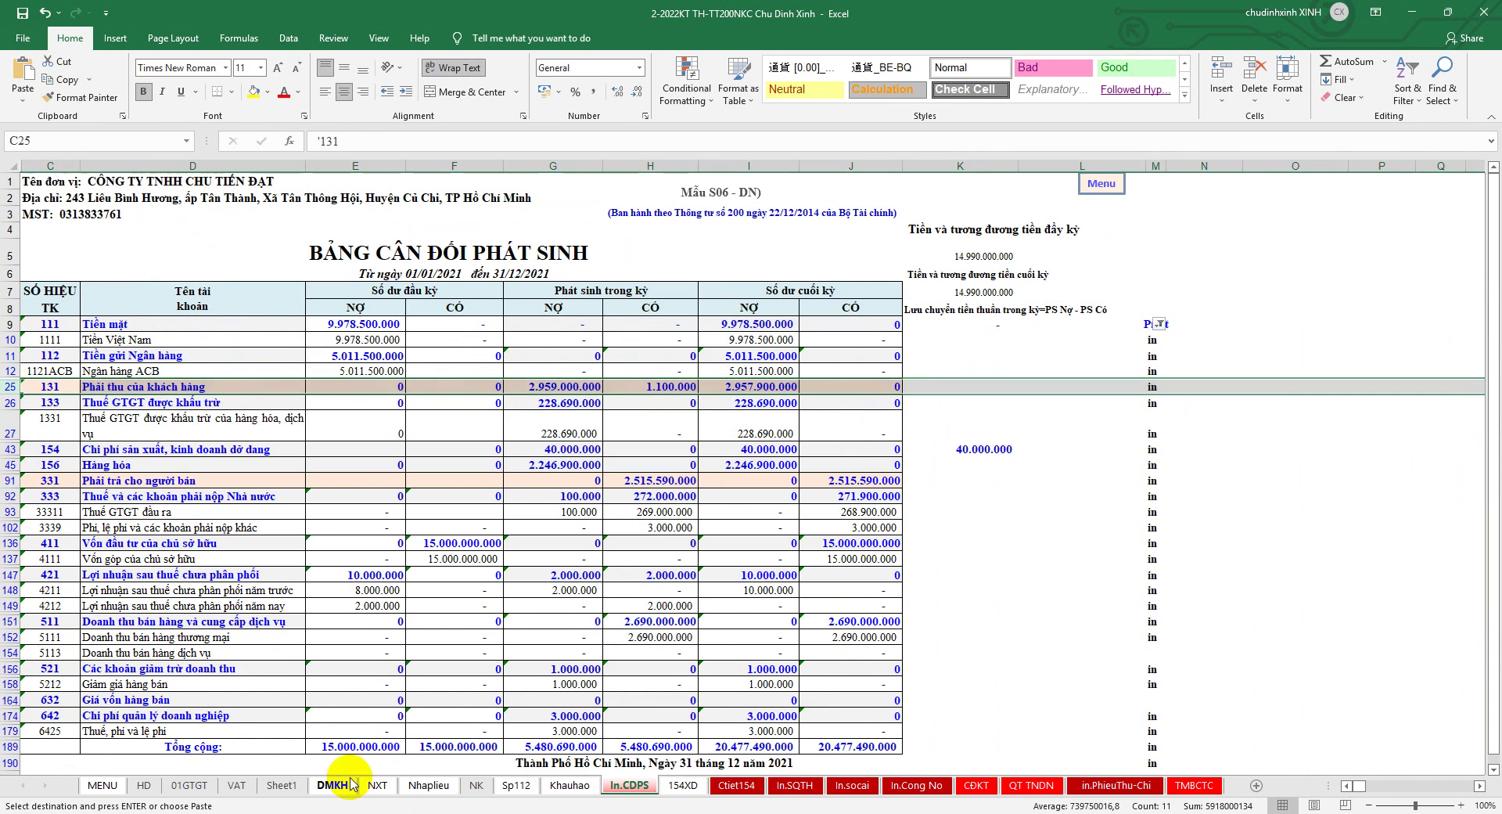
left_click_drag(739, 282, 949, 375)
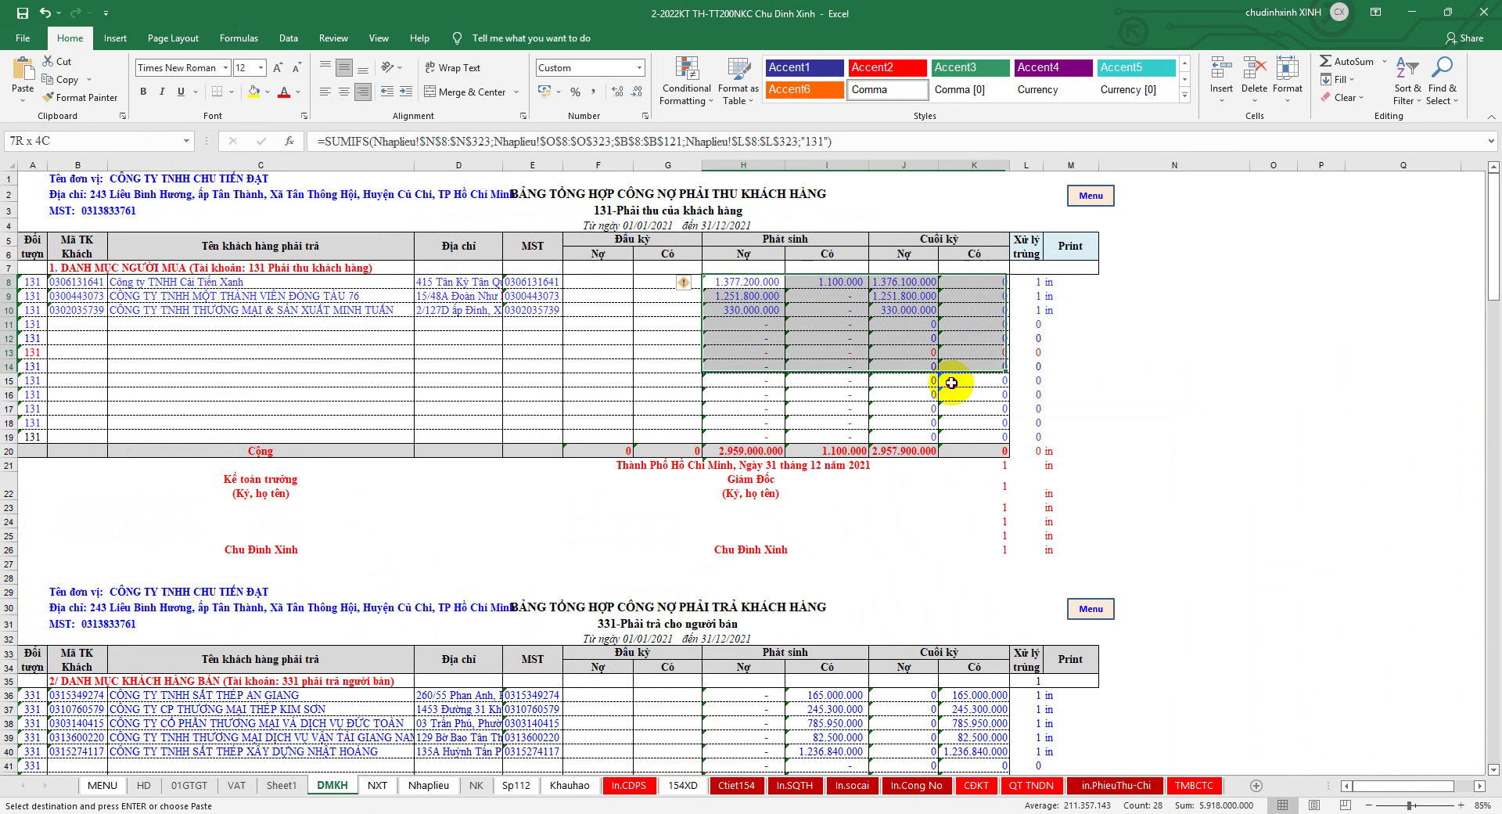
left_click(628, 784)
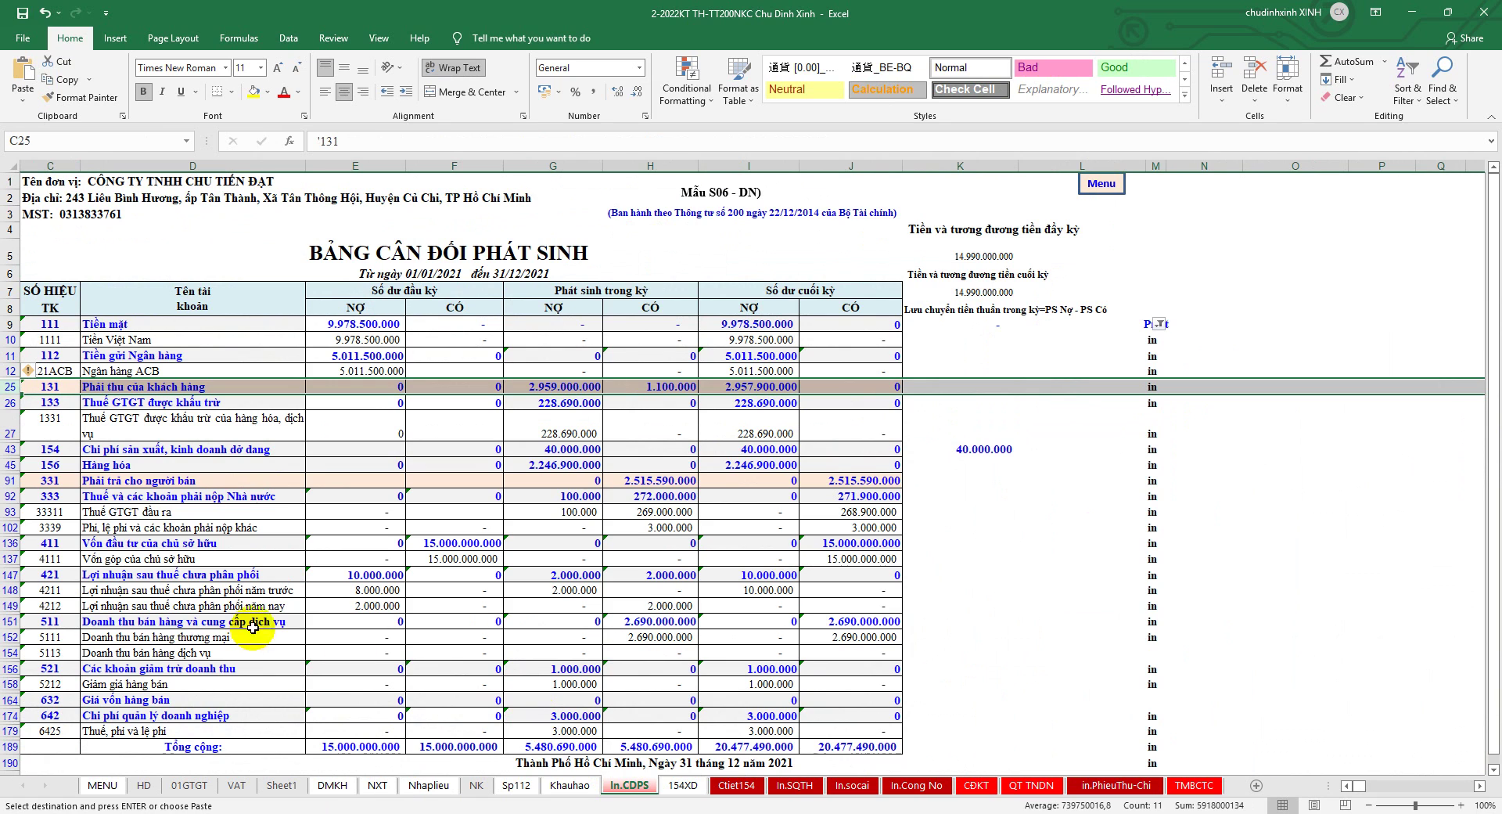
left_click(11, 607)
left_click_drag(13, 622, 12, 636)
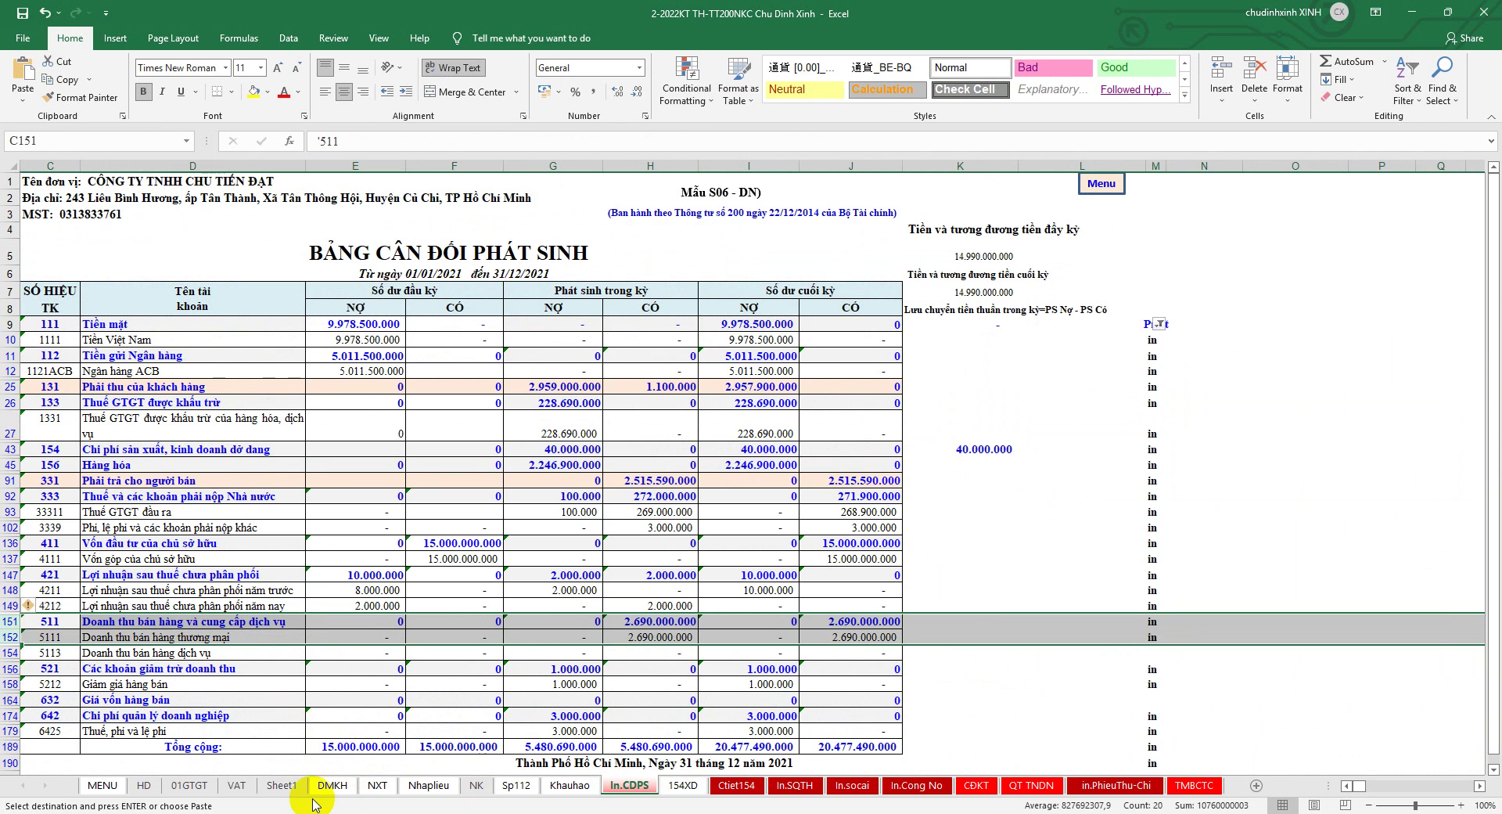
Check the J19 total formula on the VAT sheet, then revisit In.CDPS and the Nhaplieu journal
left_click(237, 785)
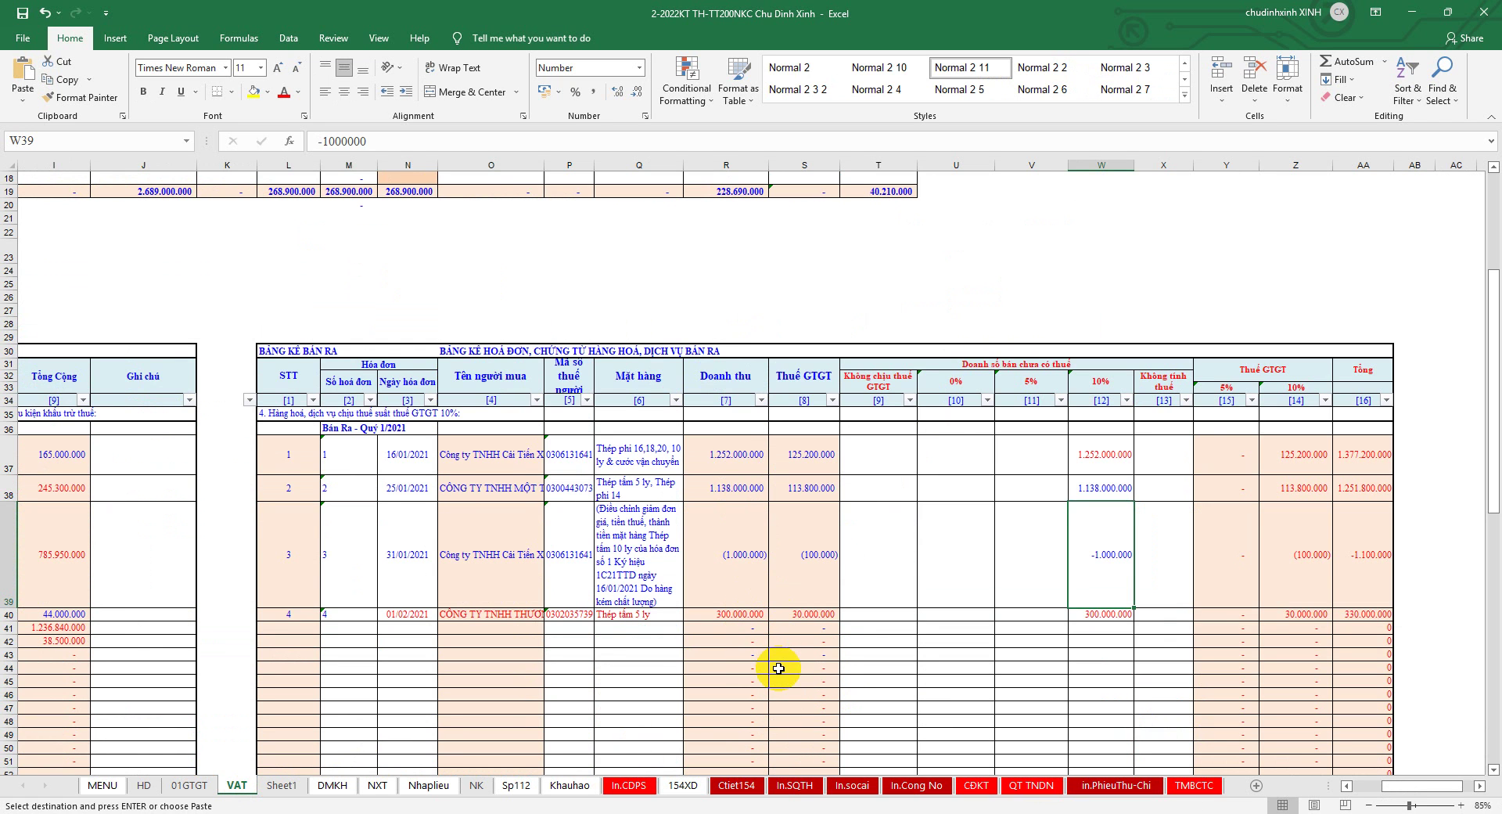
scroll(774, 661, "up", 1)
left_click(168, 231)
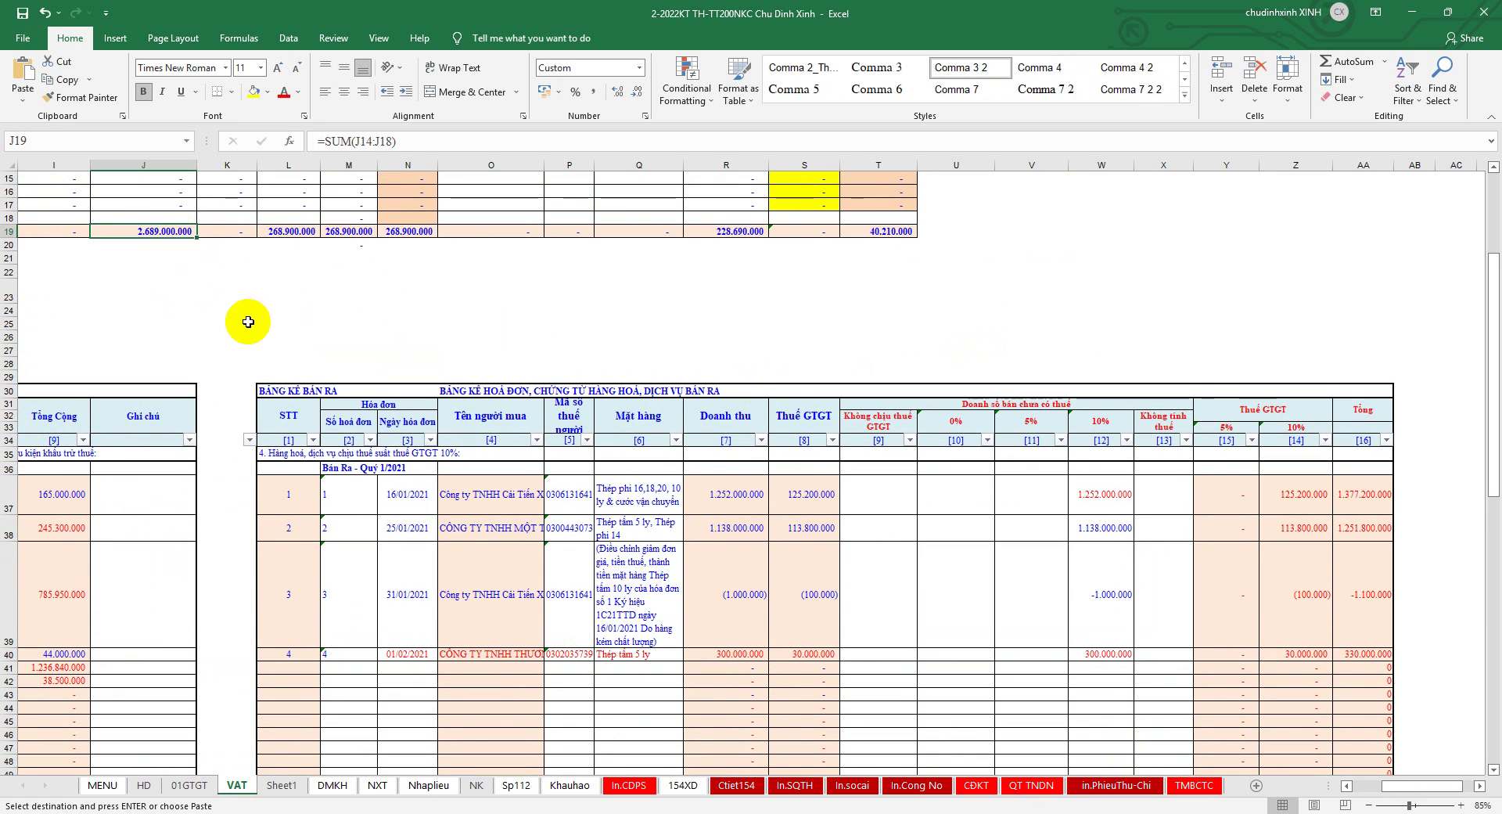
scroll(257, 324, "up", 2)
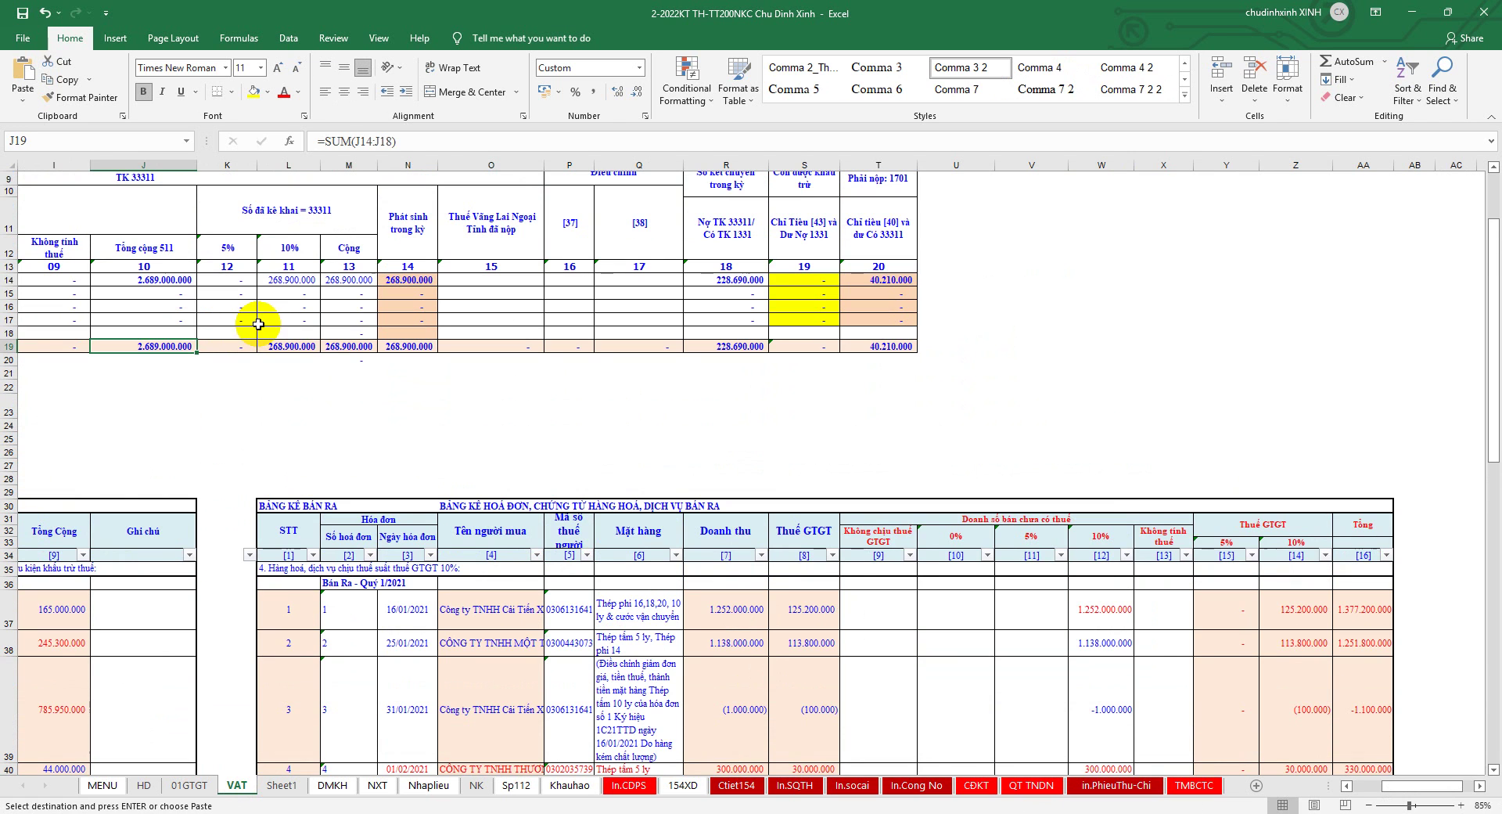
scroll(678, 574, "down", 1)
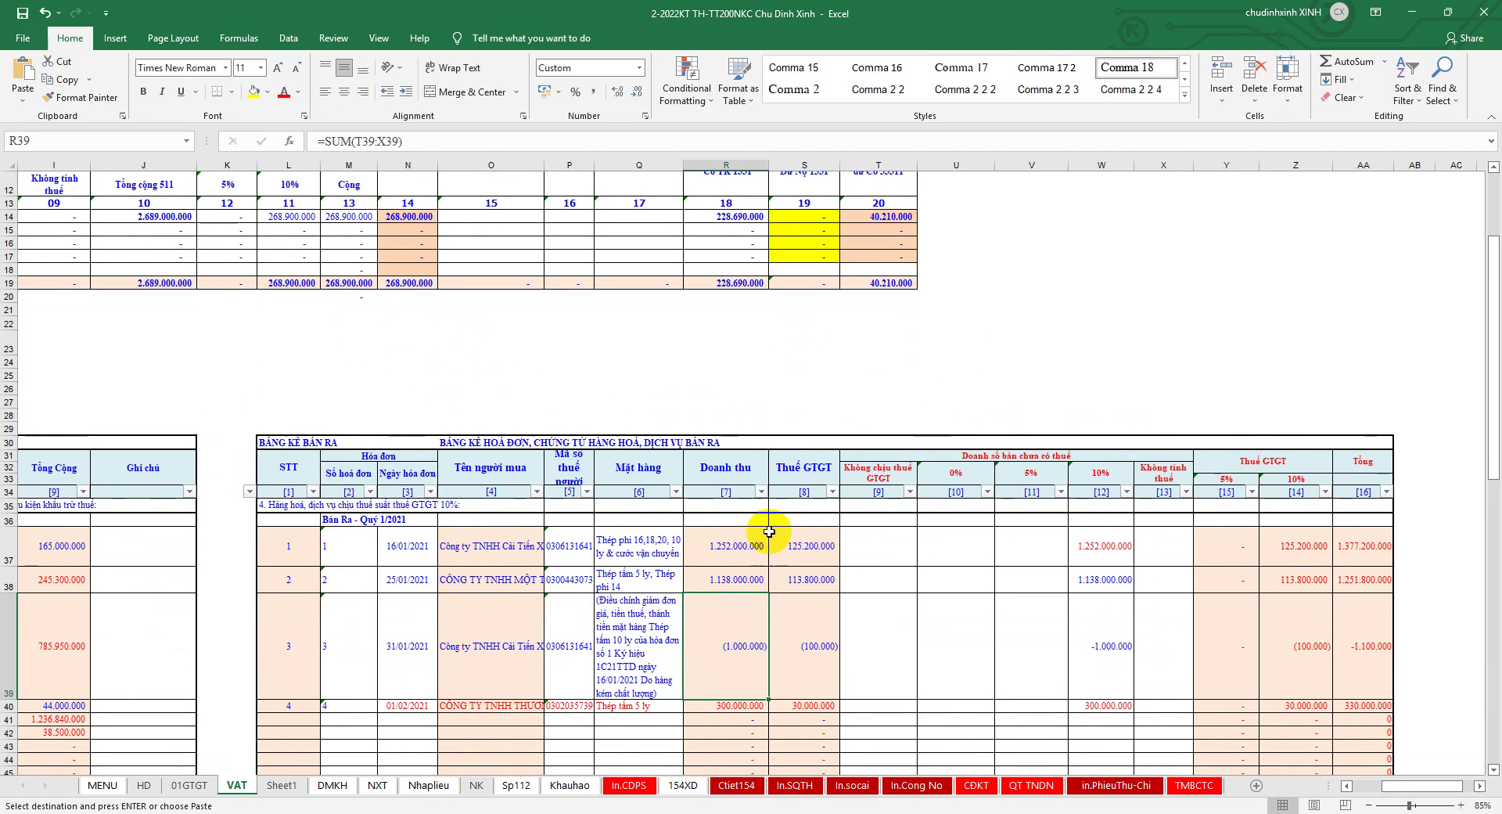
left_click(622, 785)
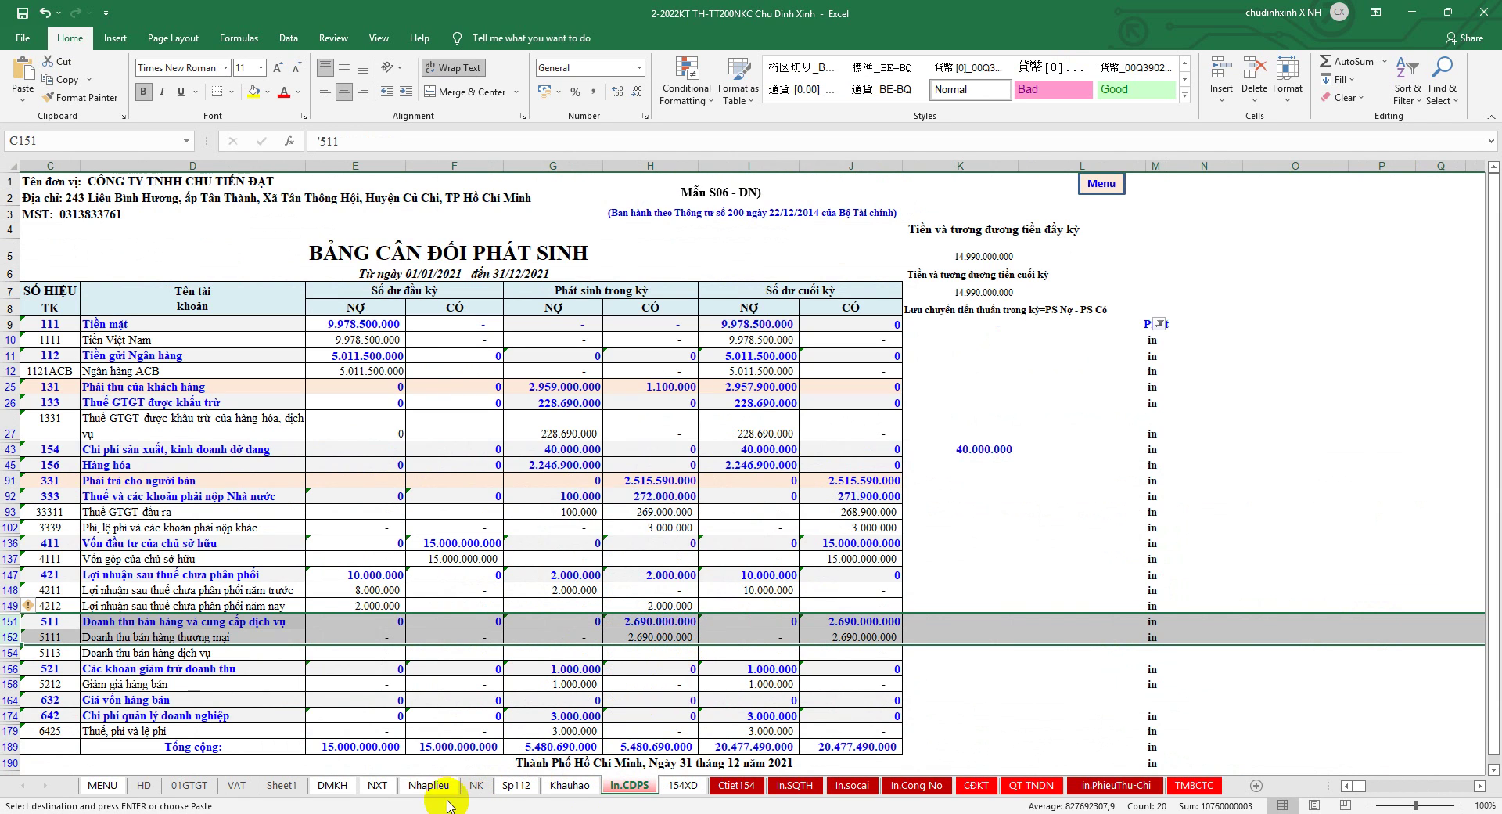
left_click(430, 785)
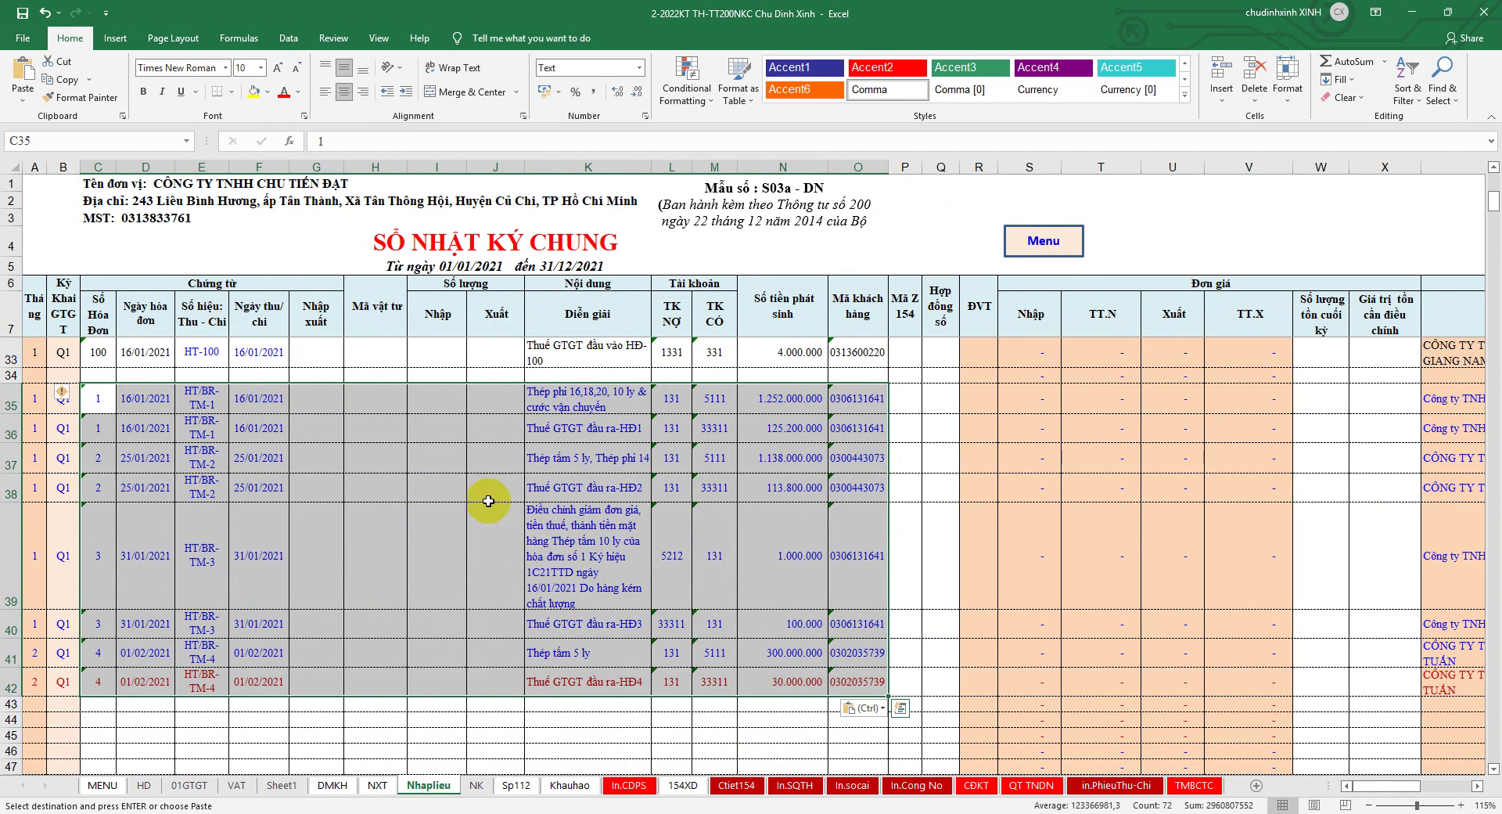
Save the workbook, colour the pasted journal entries dark blue, and bring up the invoice PDF
left_click(22, 12)
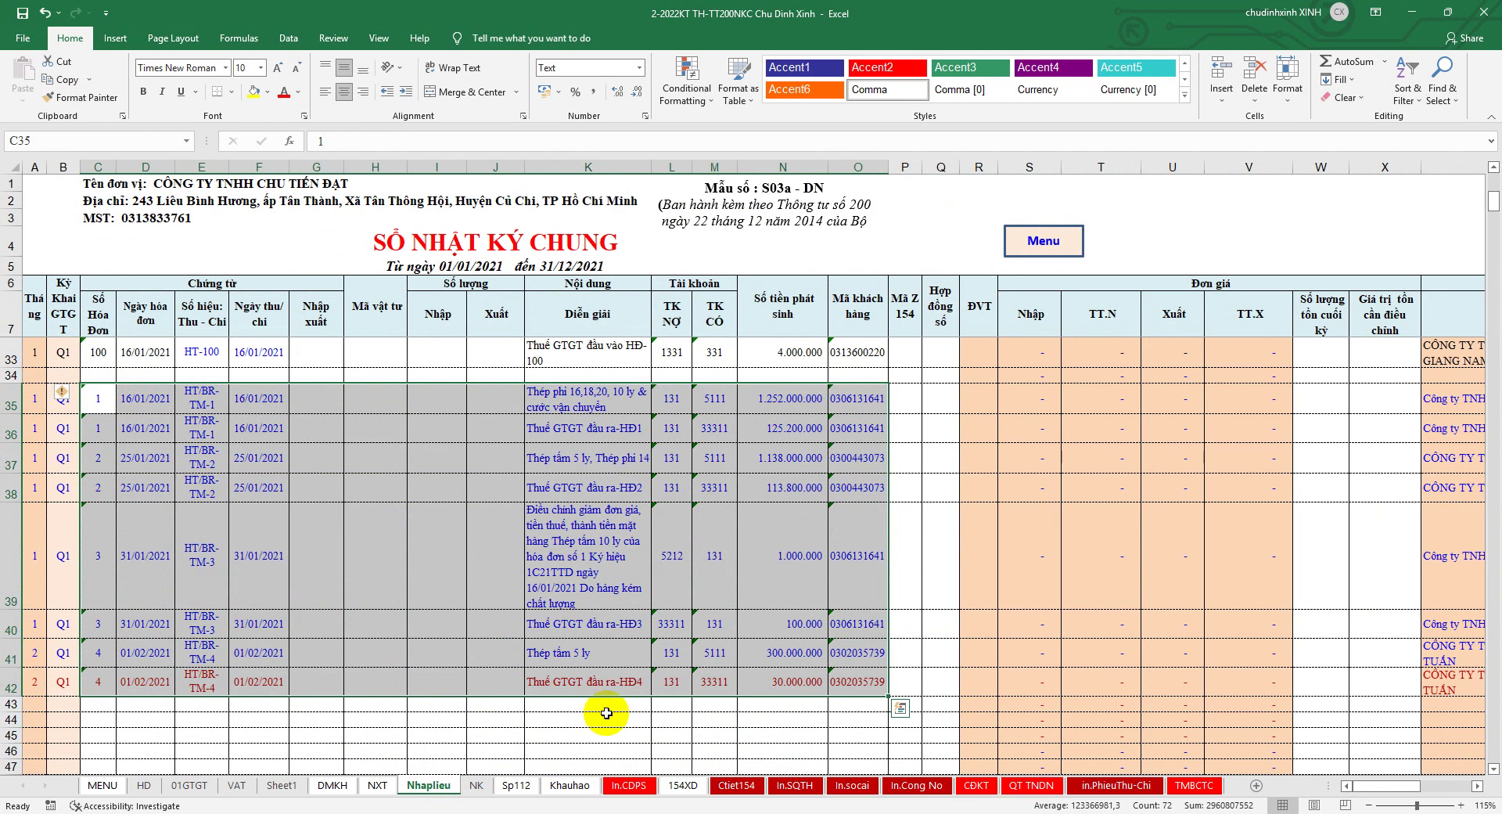
left_click(287, 95)
left_click(298, 91)
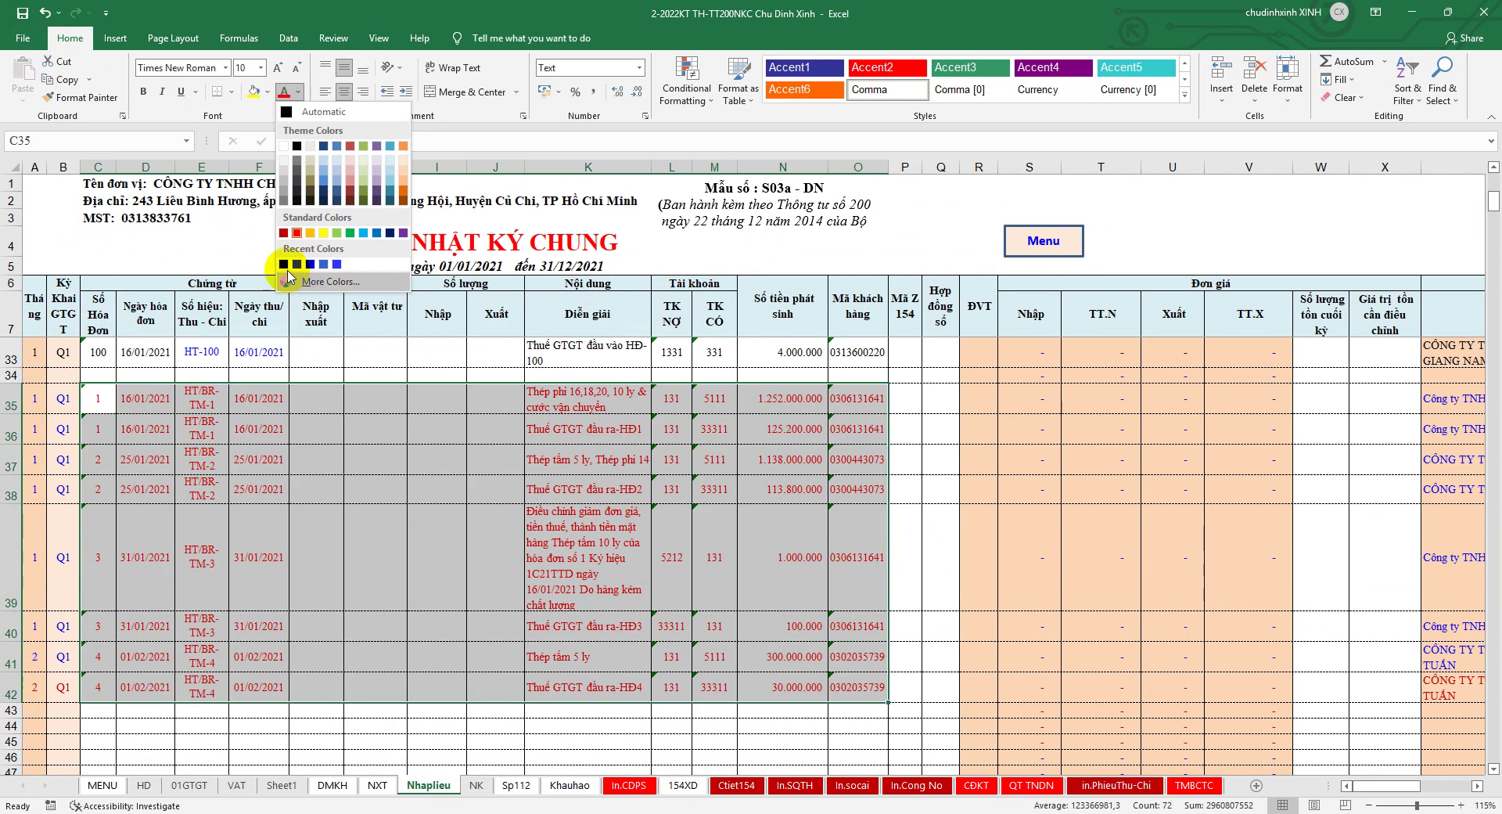
left_click(297, 264)
left_click(23, 13)
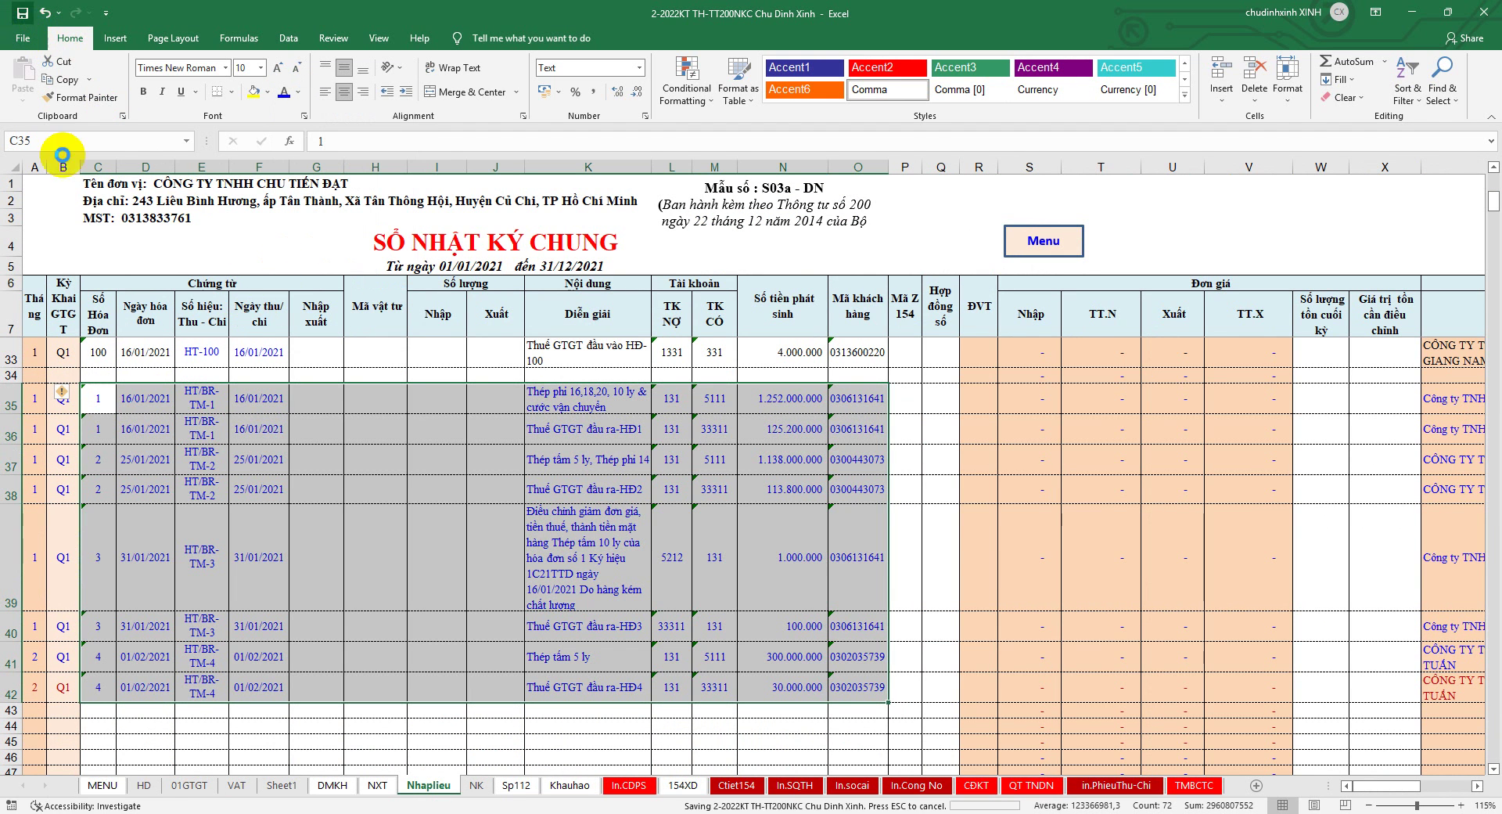
key("alt+Tab")
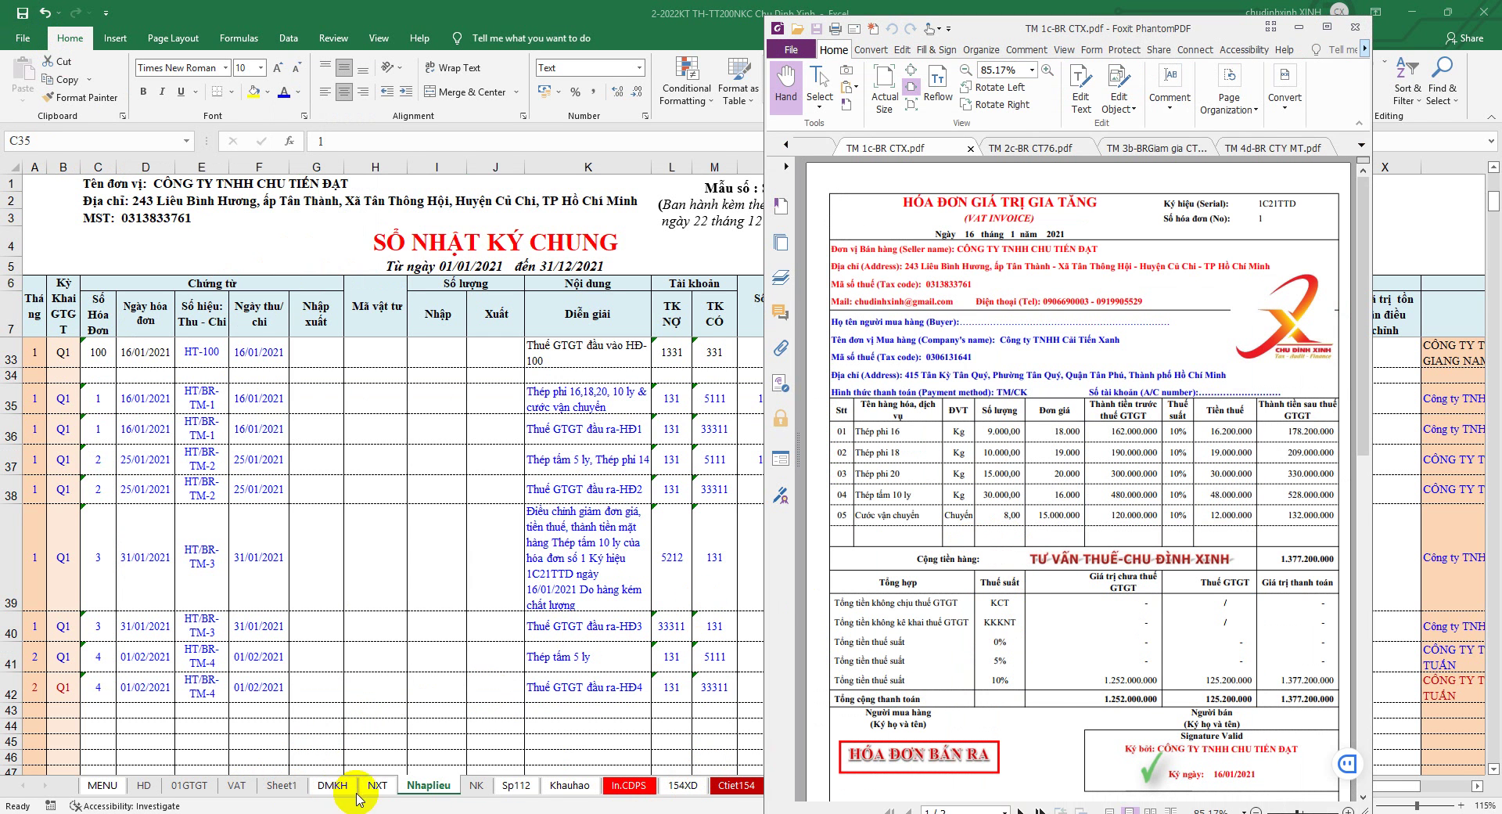
Recheck the VAT and Nhaplieu sheets, then scroll through invoice 1 and its delivery note
key("alt+Tab")
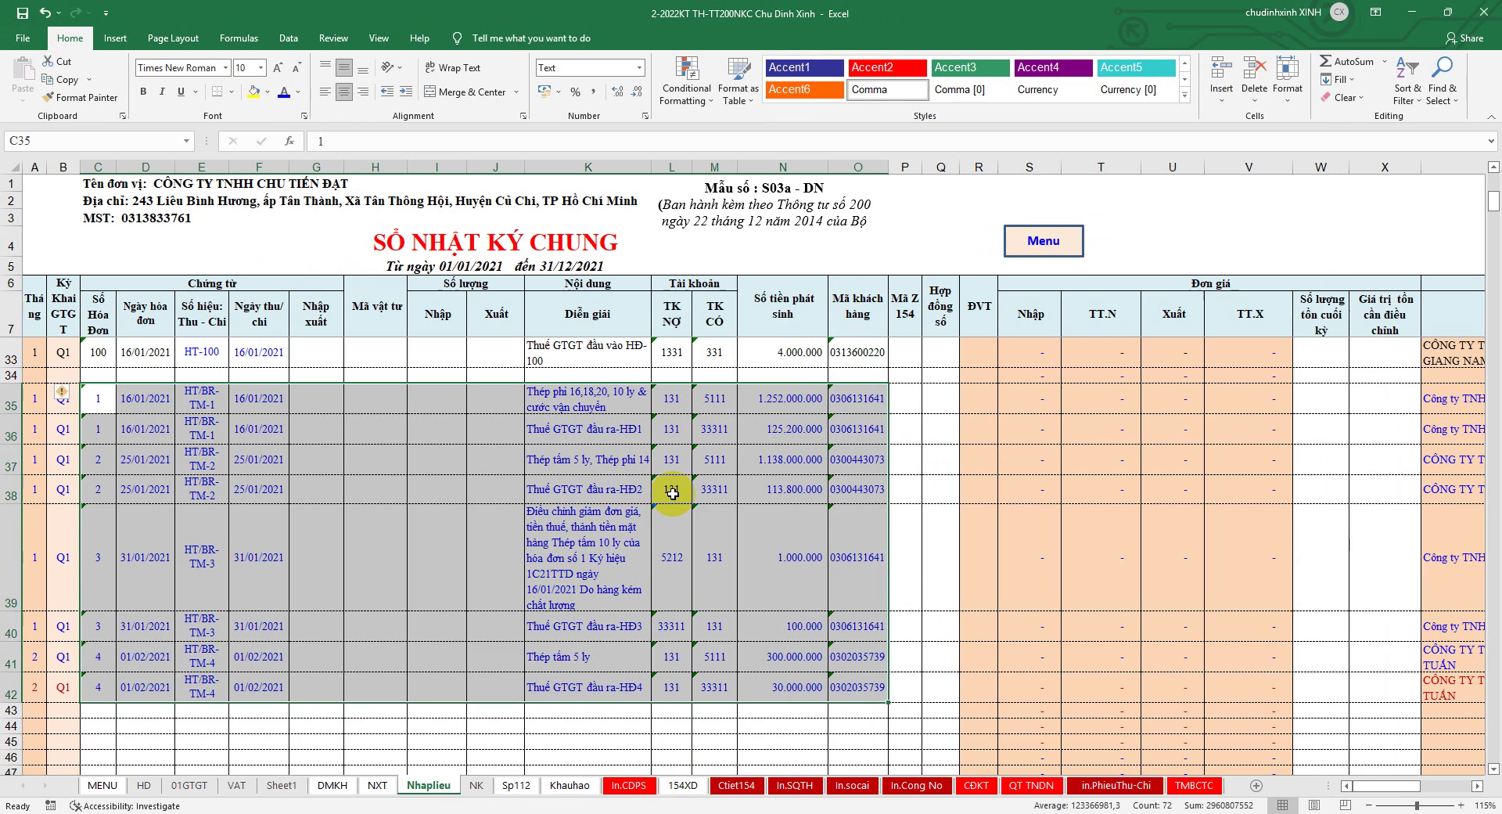
left_click(237, 784)
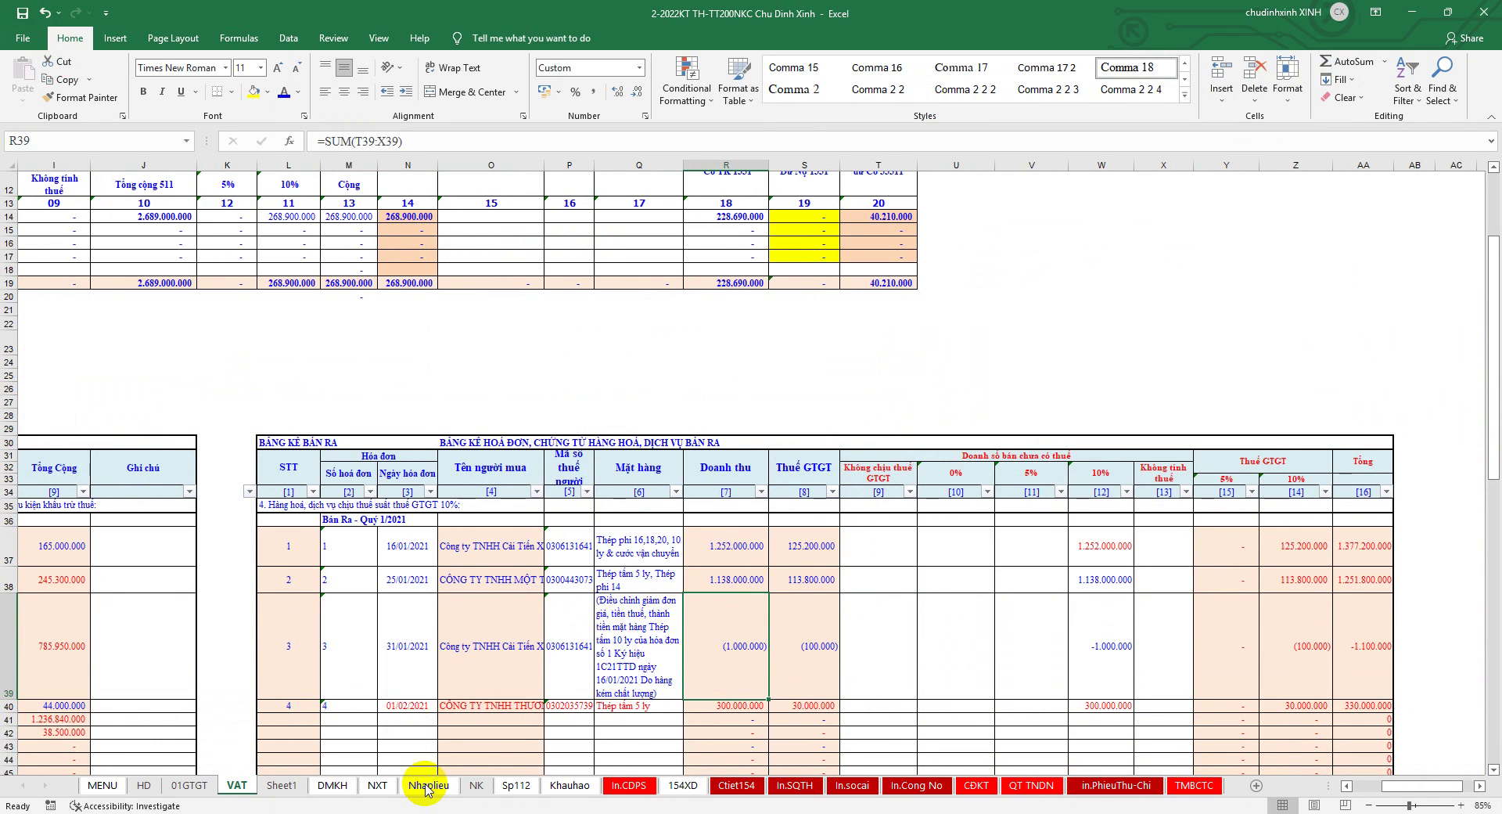
left_click(429, 784)
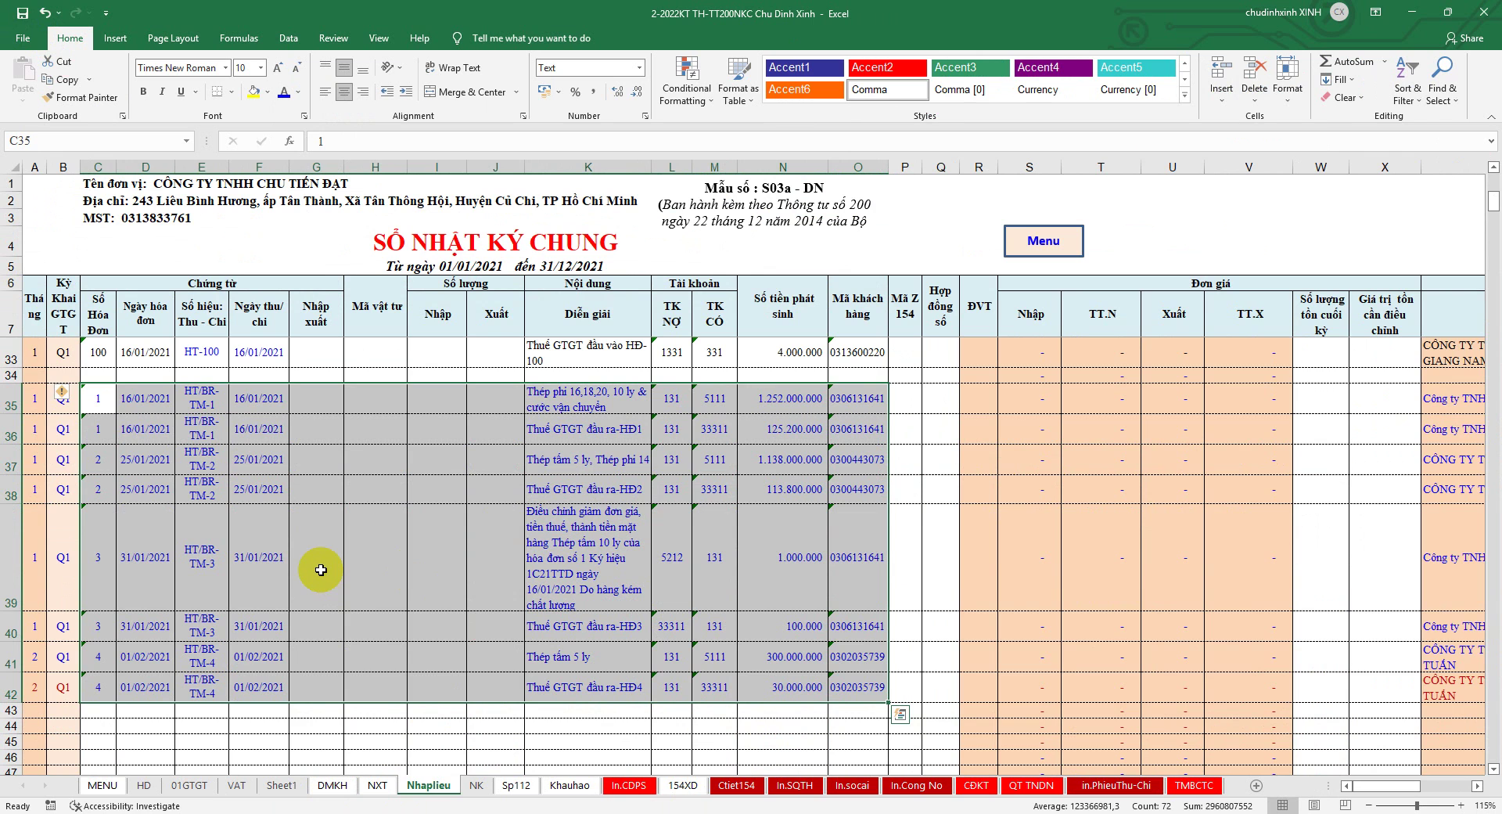
key("alt+Tab")
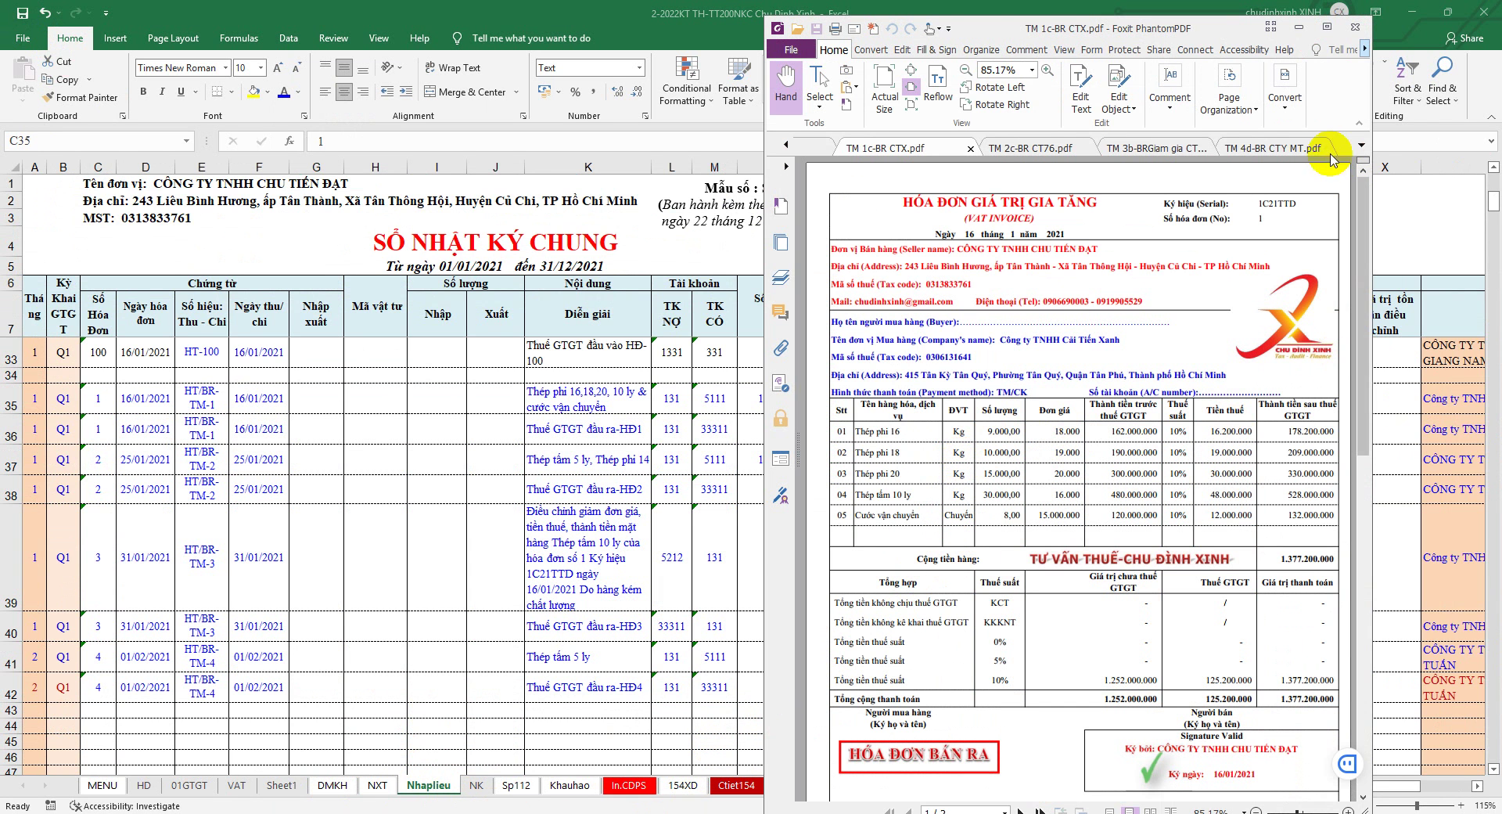
left_click_drag(1178, 30, 1309, 15)
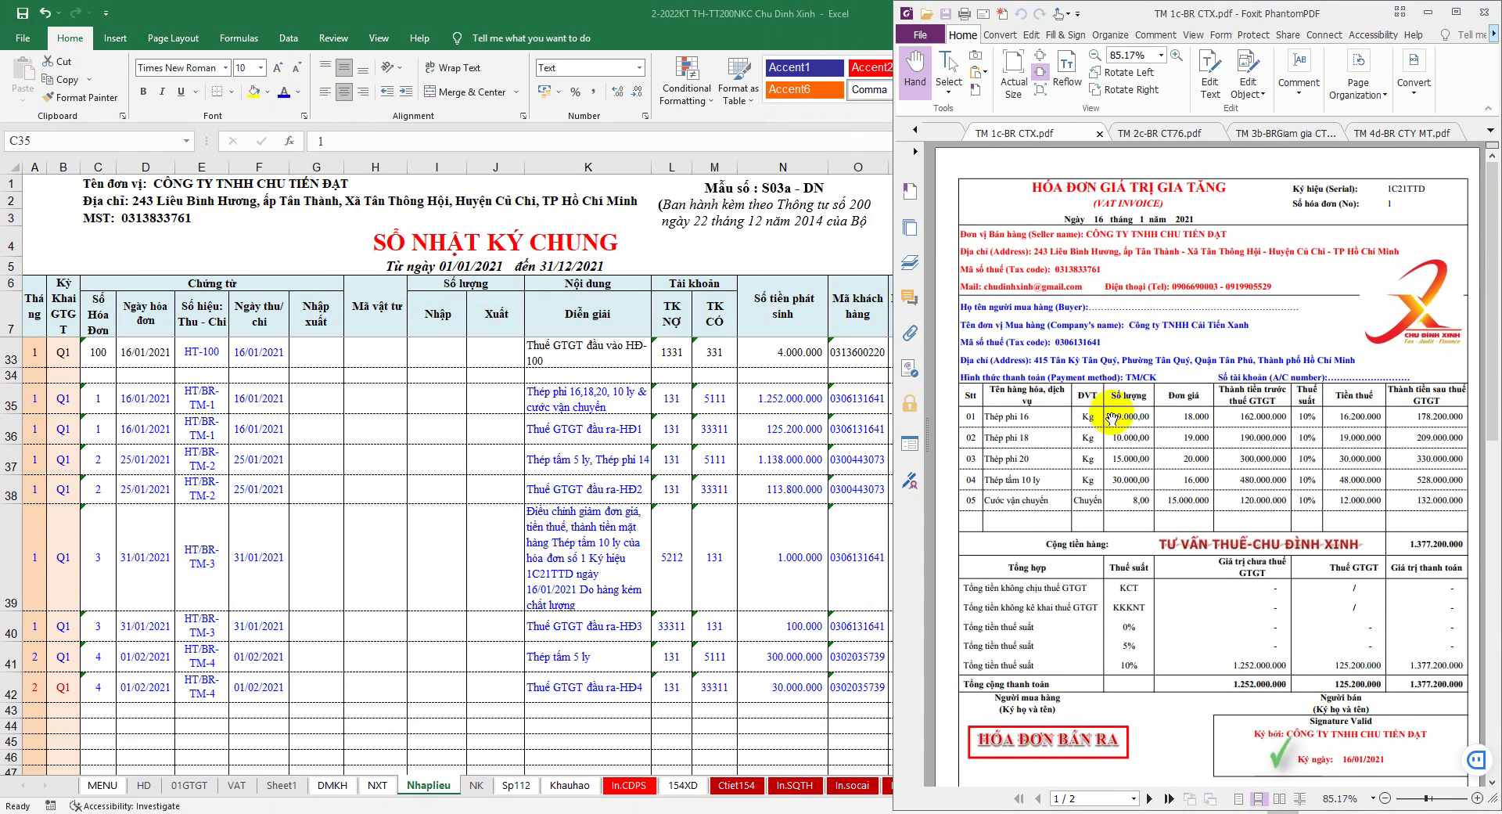
scroll(1155, 467, "down", 5)
scroll(1155, 466, "down", 5)
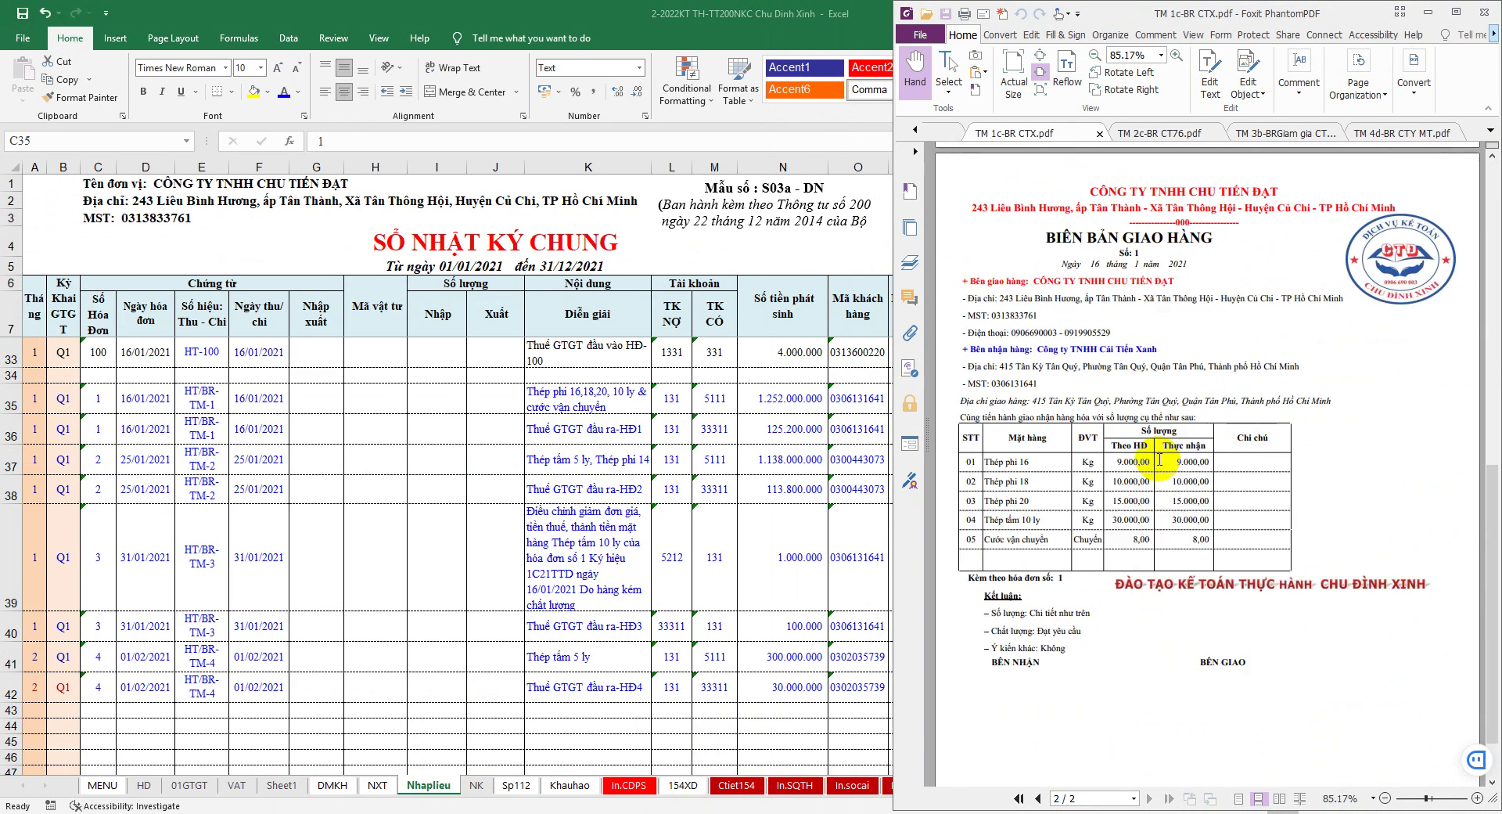
scroll(1161, 465, "down", 2)
scroll(1158, 454, "up", 5)
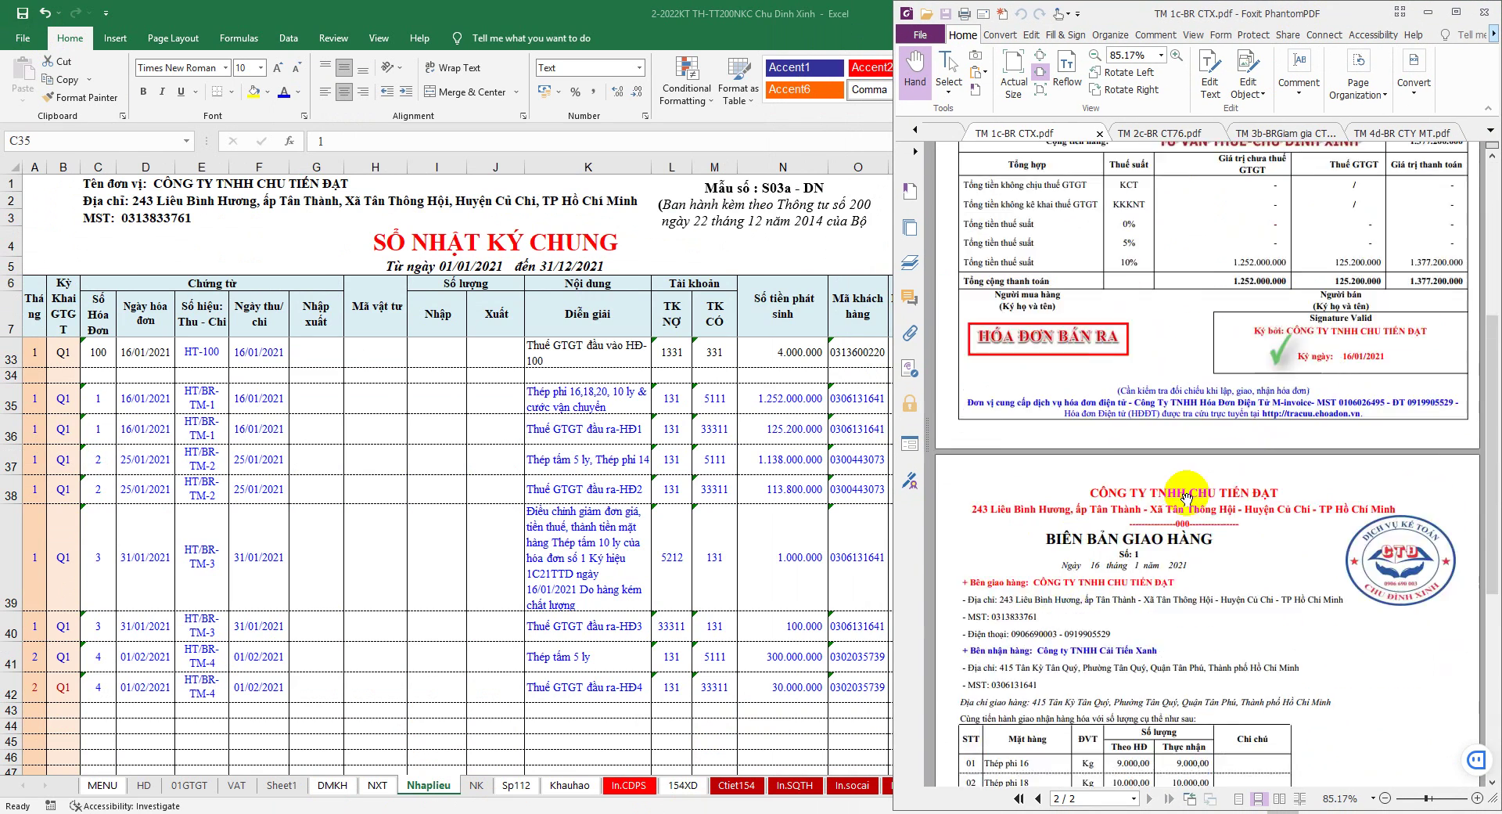
scroll(1041, 427, "up", 5)
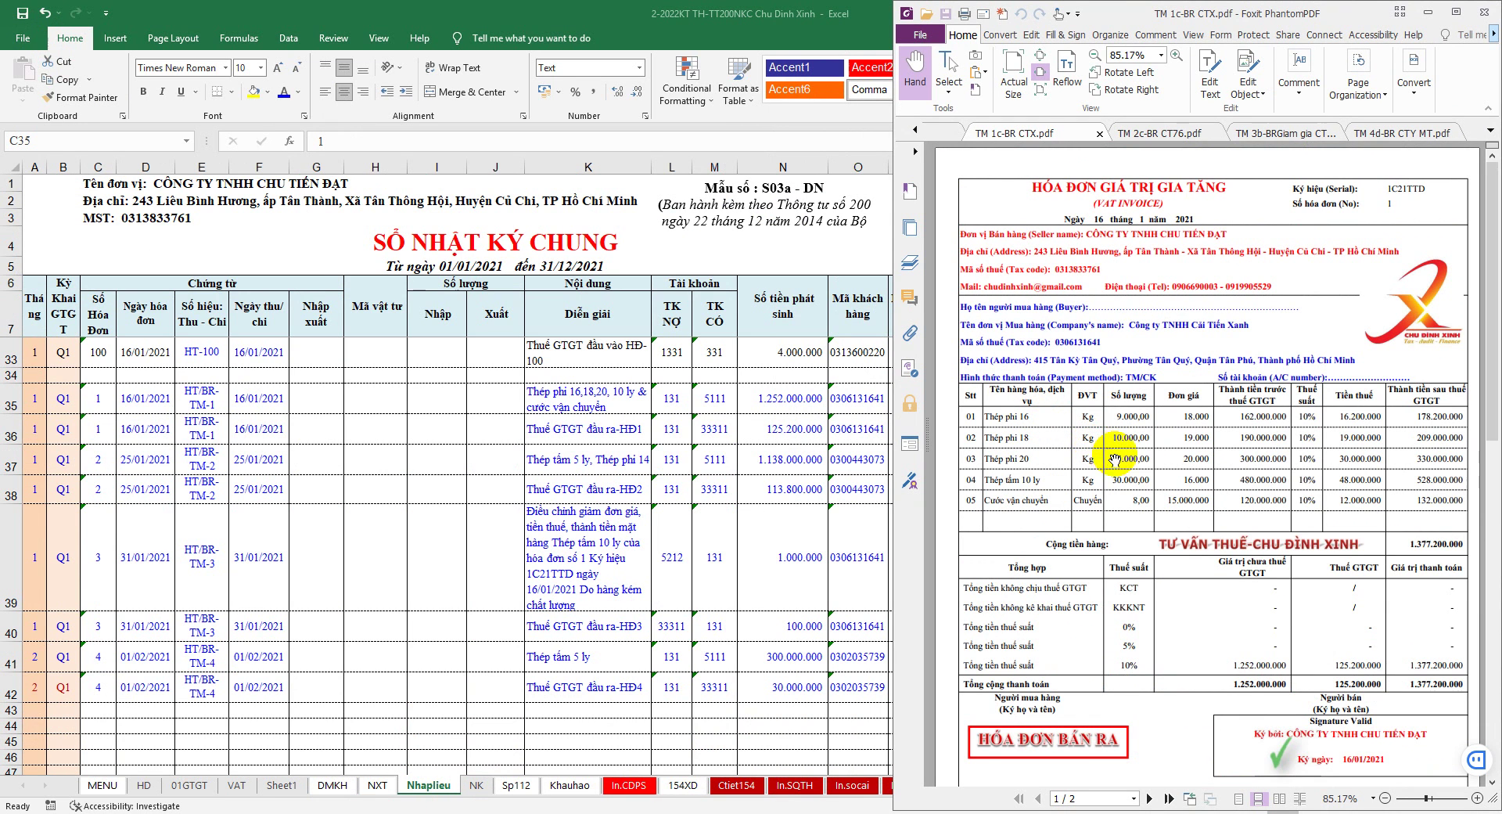
scroll(1141, 457, "up", 1)
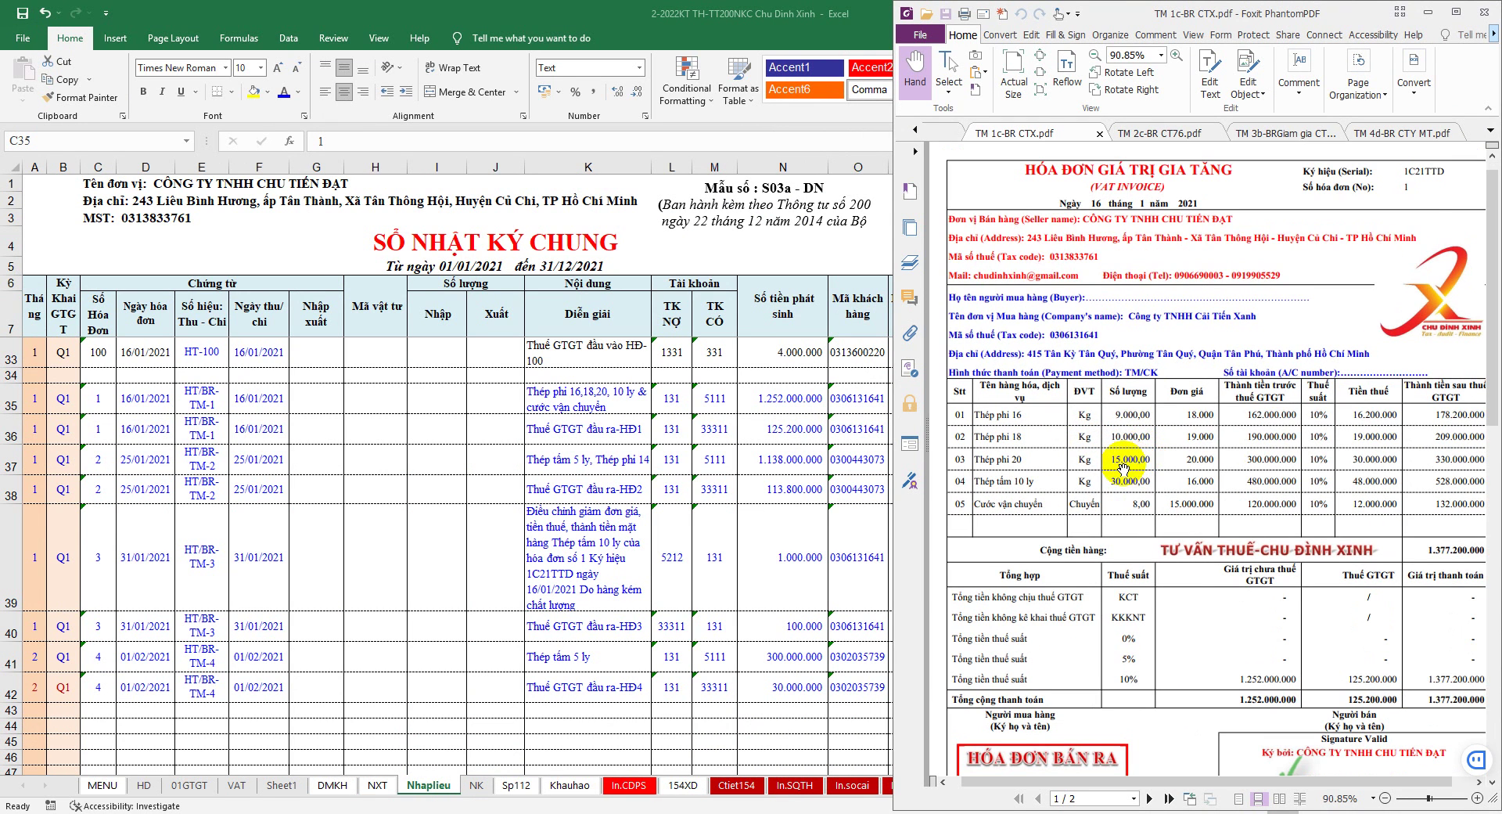
Select cell H39 in the journal, then select invoice item lines 01–04 in the PDF
left_click(569, 509)
left_click(344, 556)
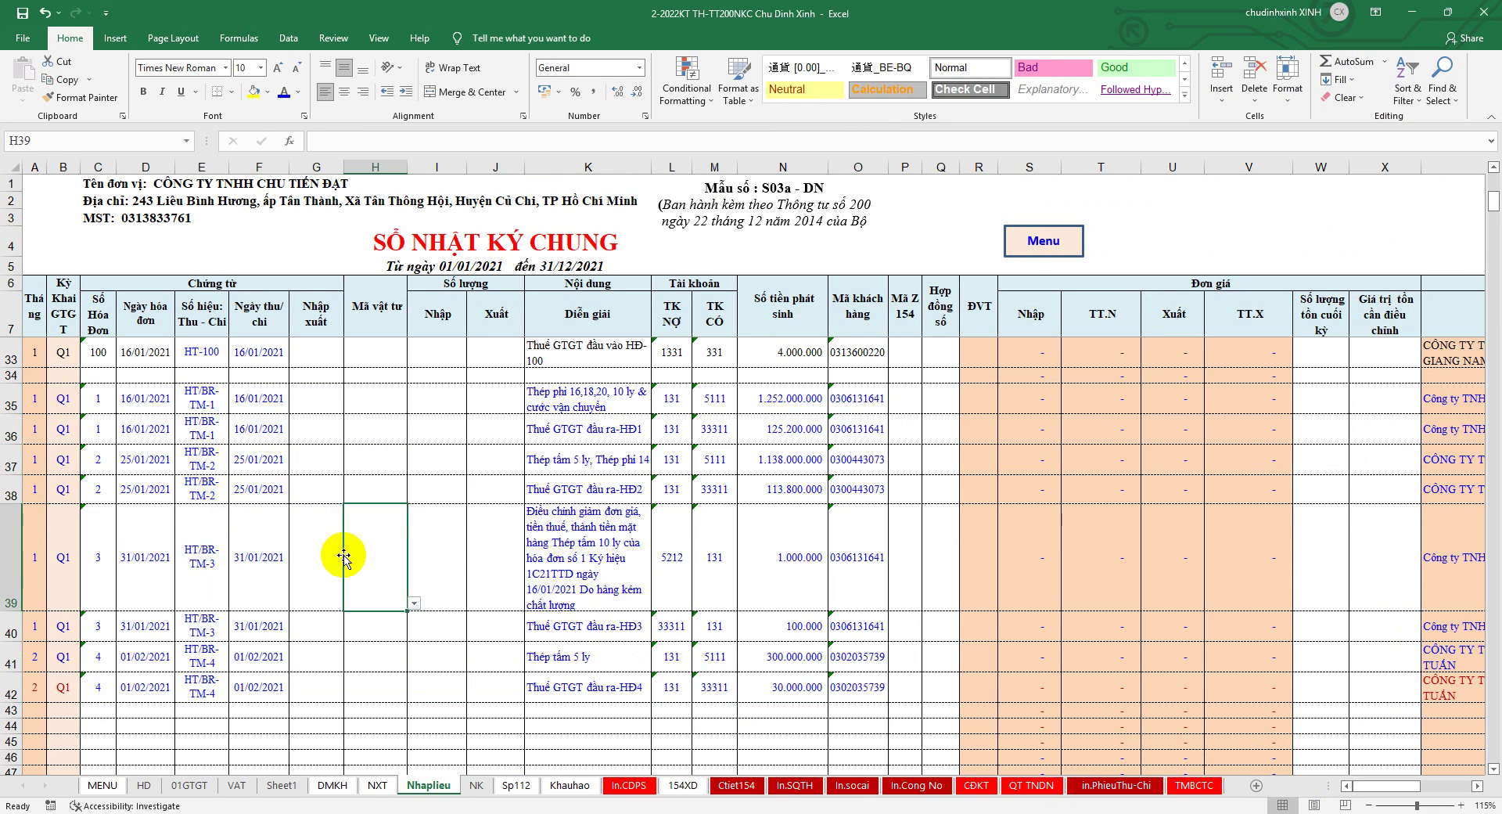
key("alt+Tab")
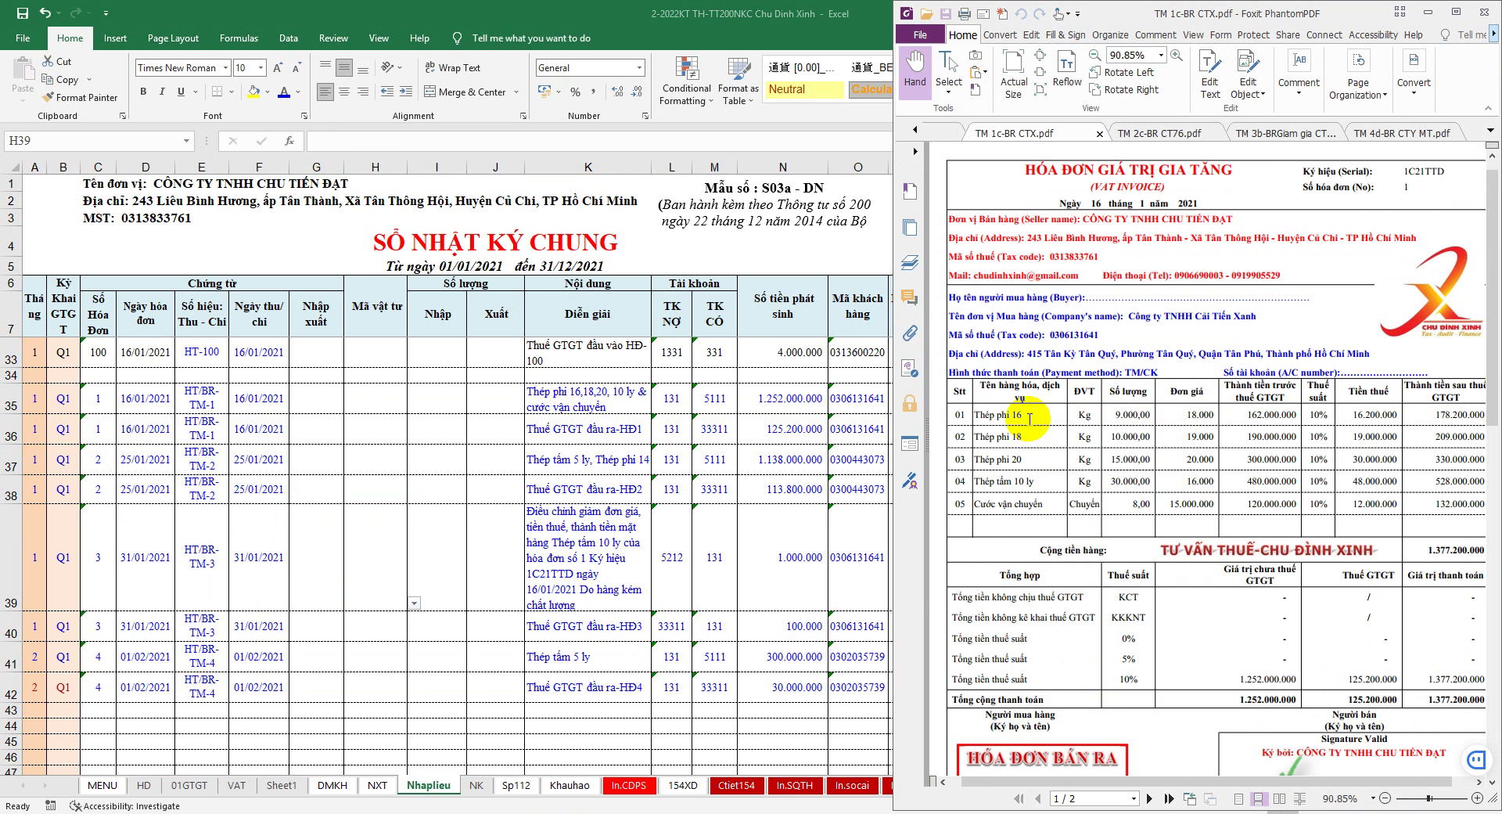
mouse_move(1006, 416)
left_mouse_down()
mouse_move(966, 426)
mouse_move(990, 457)
left_mouse_up()
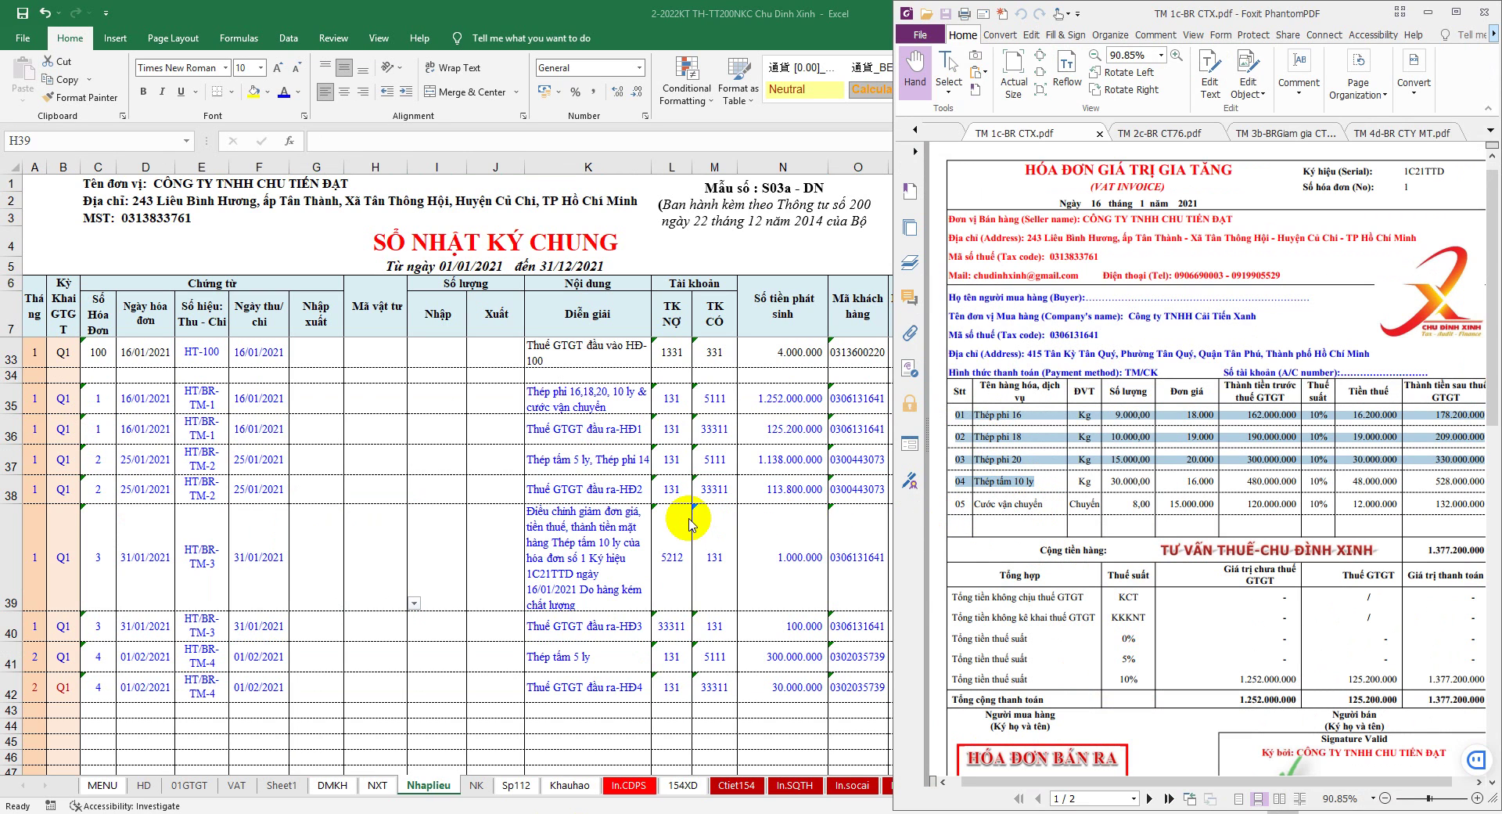
key("alt+Tab")
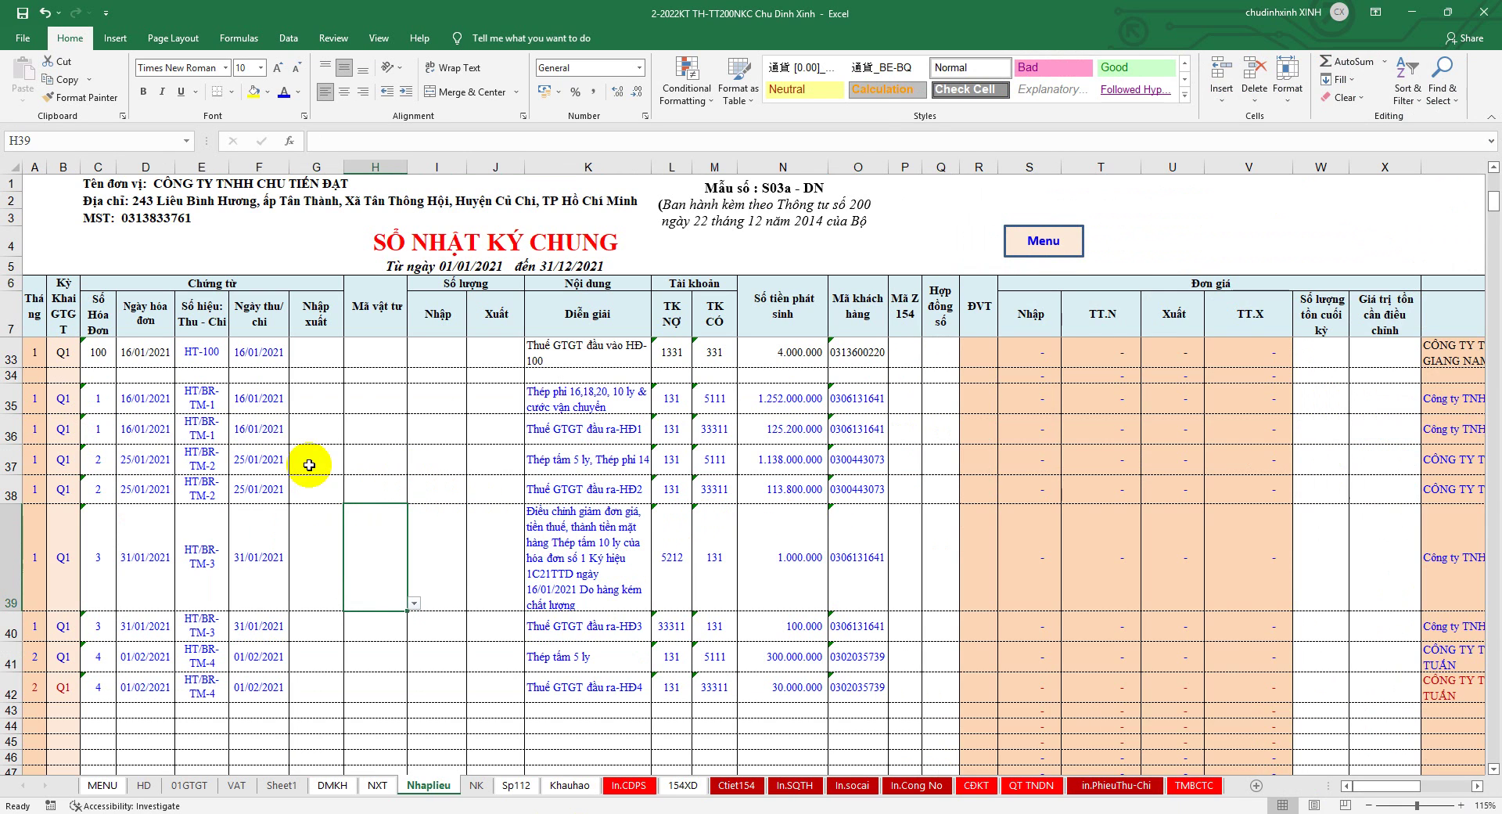
Copy invoice number 1 and date 16/01/2021 from C35:D35 into rows 43–46
left_click_drag(98, 399, 139, 398)
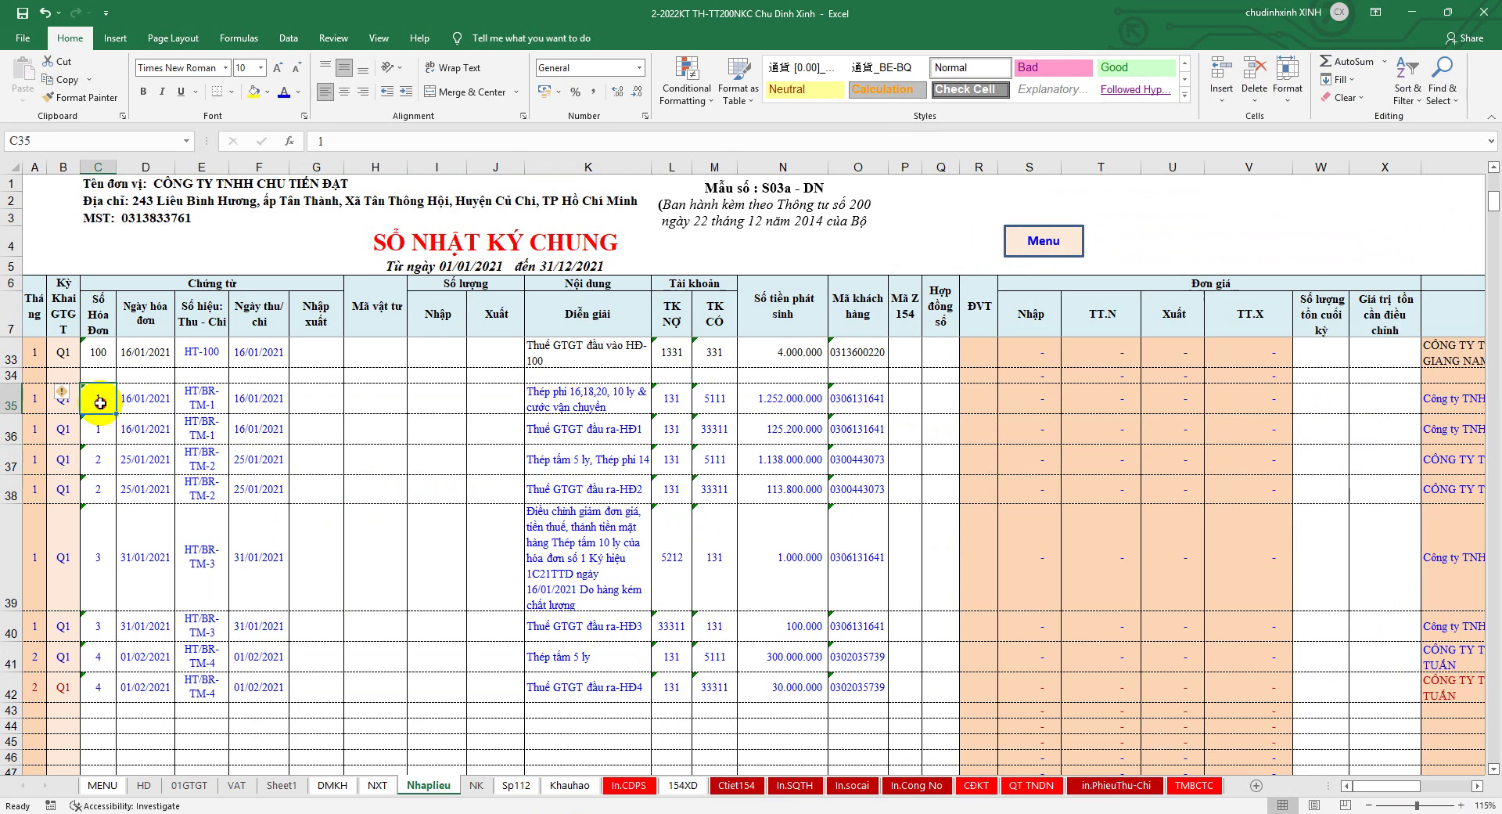
right_click(155, 399)
left_click(187, 429)
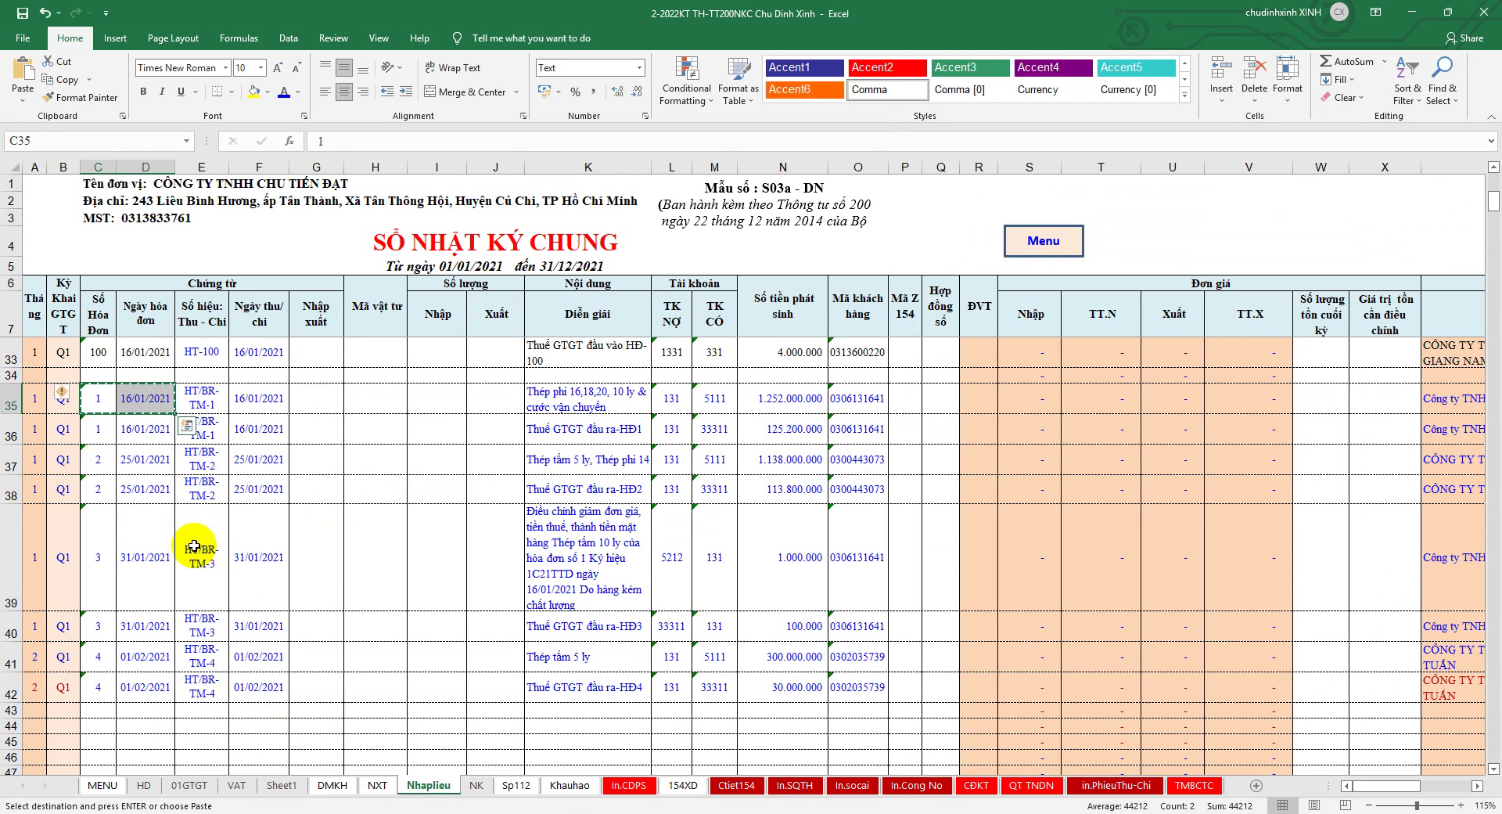
scroll(188, 539, "down", 1)
scroll(176, 536, "down", 2)
left_click_drag(110, 375, 137, 414)
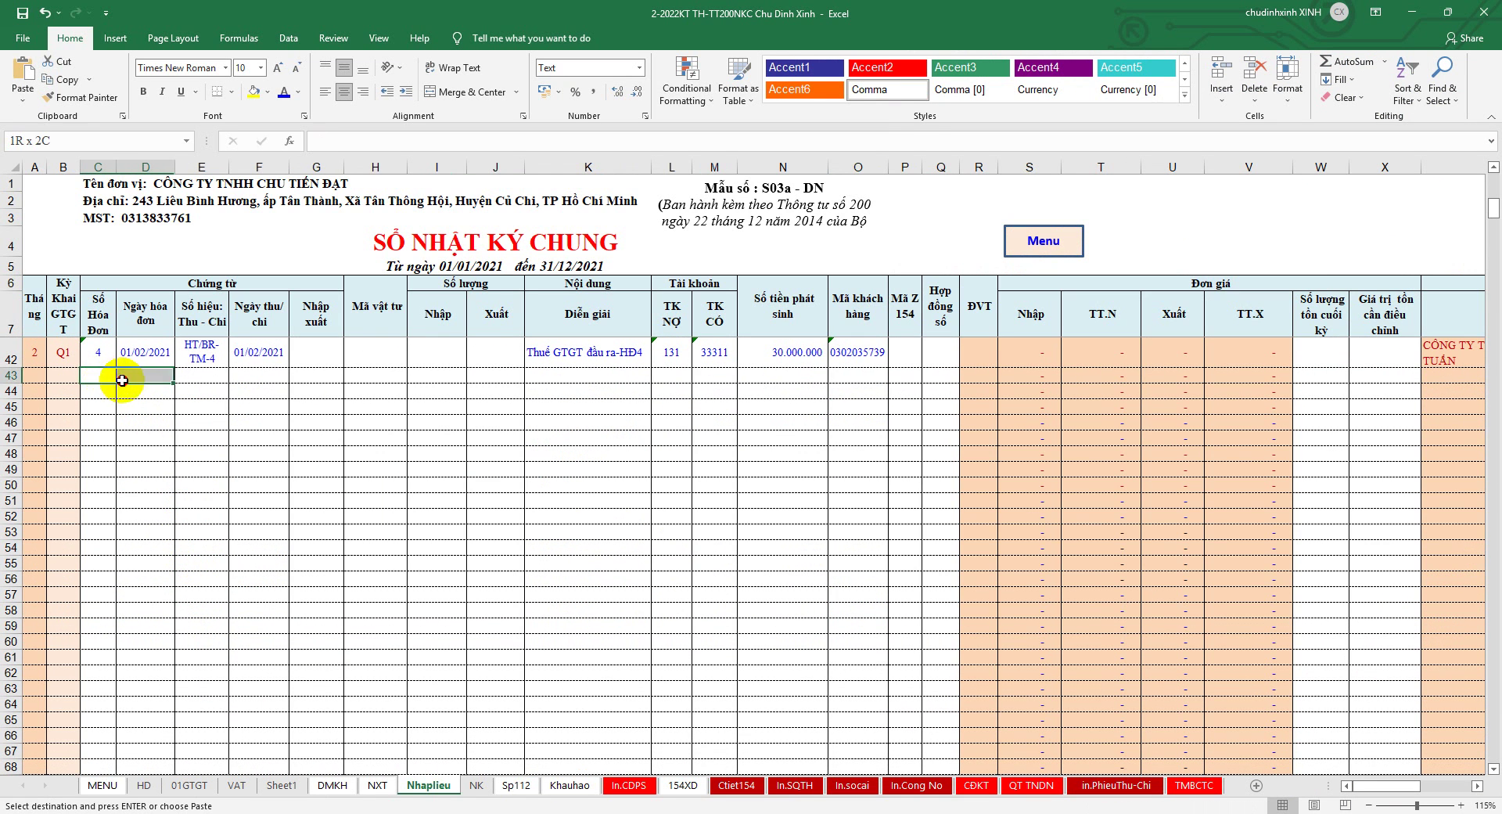
right_click(137, 420)
left_click(205, 461)
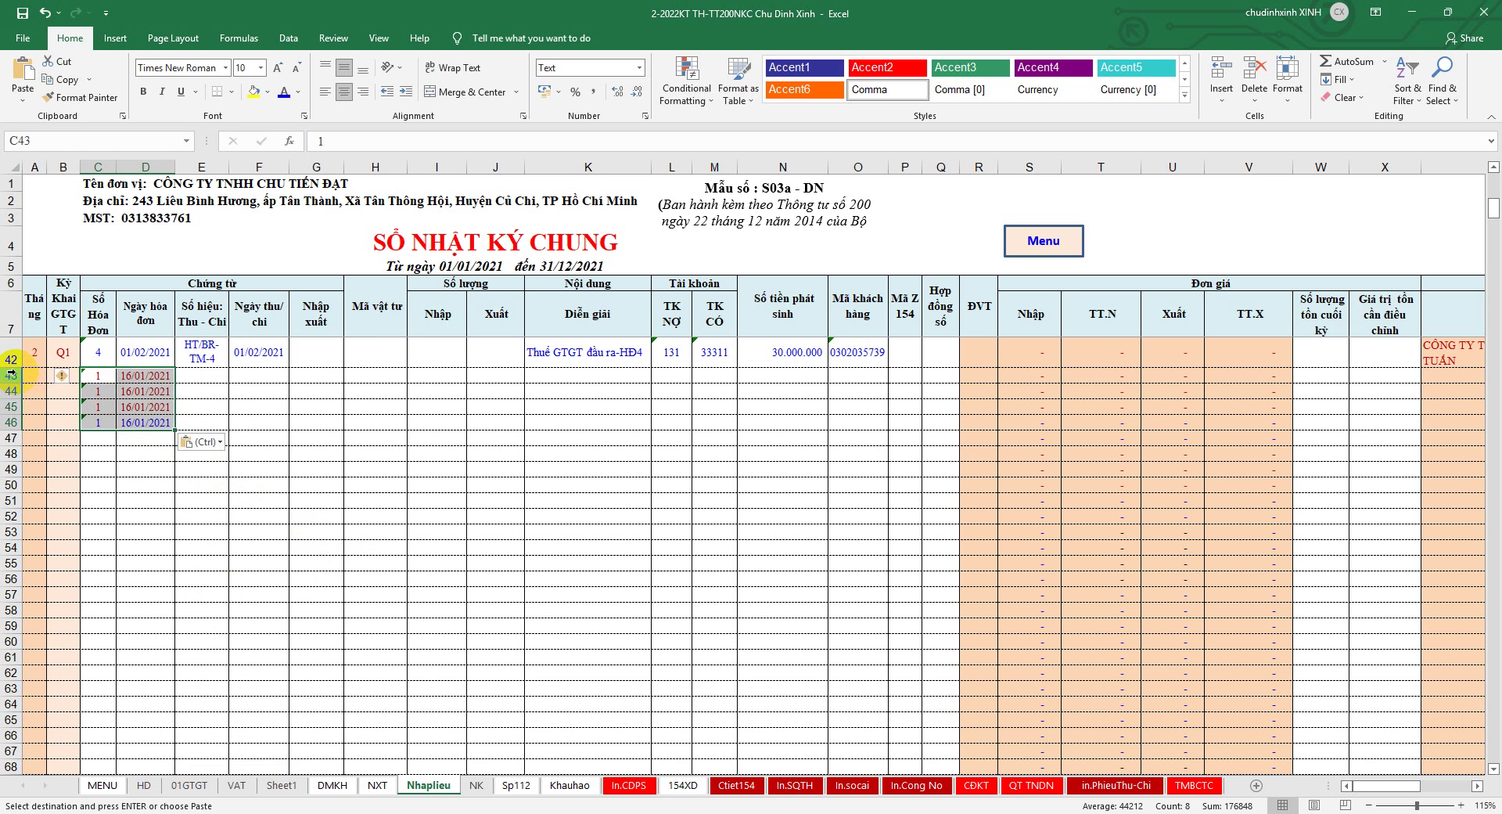
Make rows 43–46 red and begin the voucher number formula in E43
left_click_drag(11, 375, 11, 422)
left_click(298, 94)
left_click(295, 235)
left_click(220, 379)
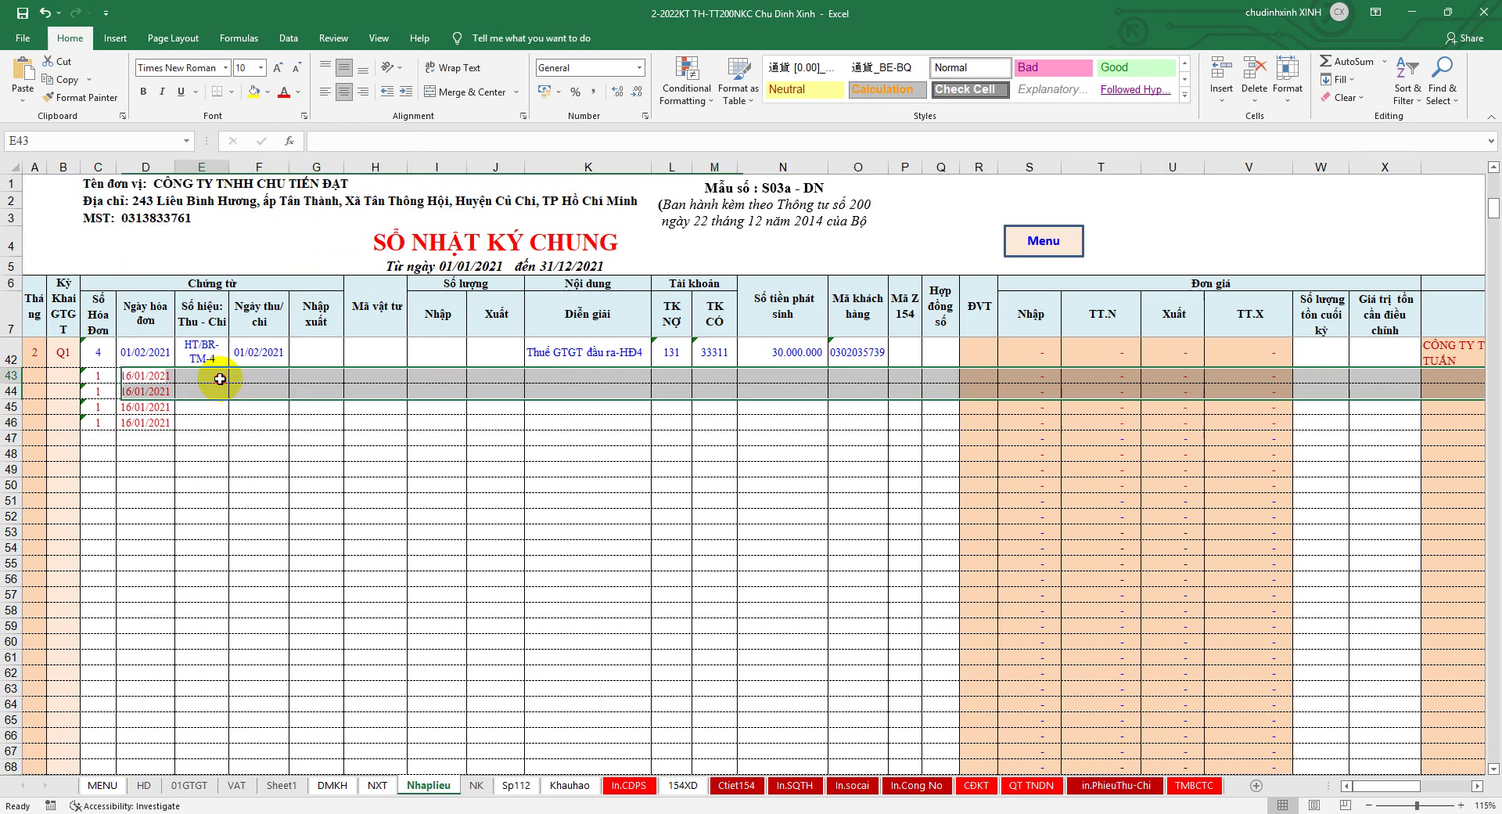
scroll(269, 489, "up", 1)
type("=\"GV-\"&")
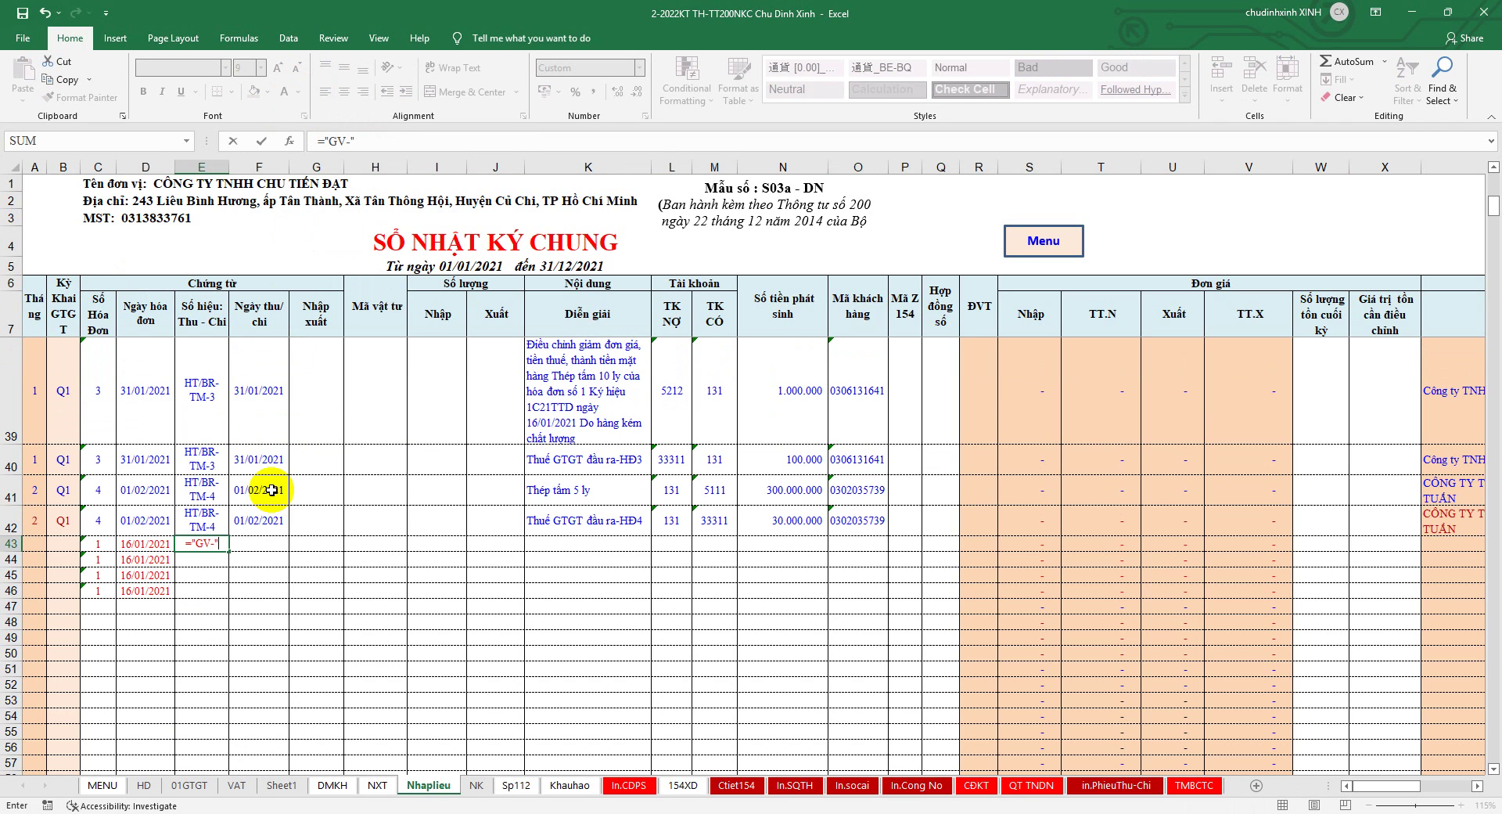
Enter ="GV-"&C43 in E43 and fill the GV-1 voucher down to row 46
left_click(98, 545)
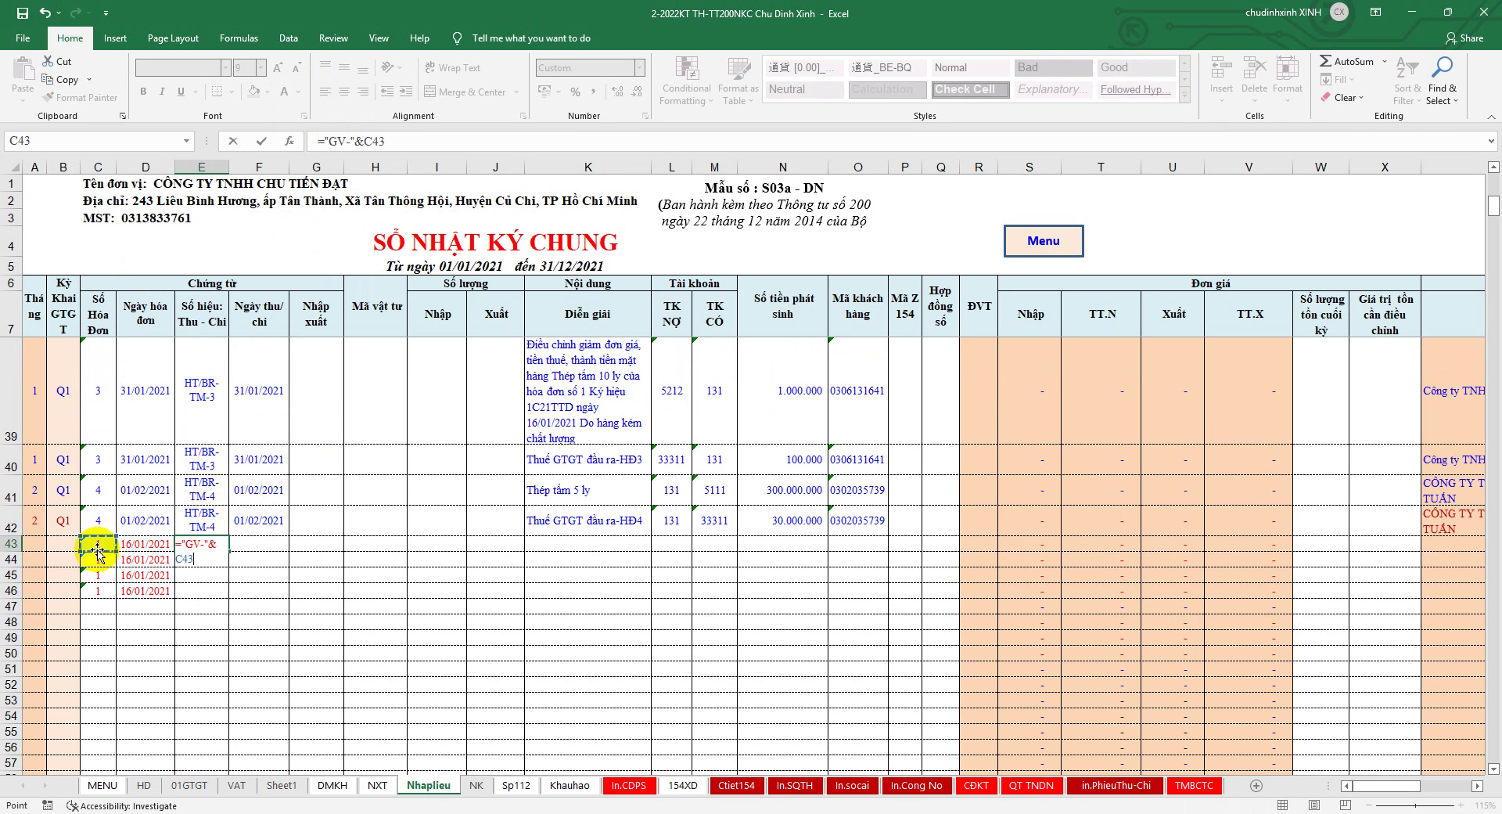
key("Return")
left_click(205, 544)
left_click_drag(228, 551, 216, 595)
Set F43 to =D43 and fill the 16/01/2021 date down to row 46
left_click(250, 542)
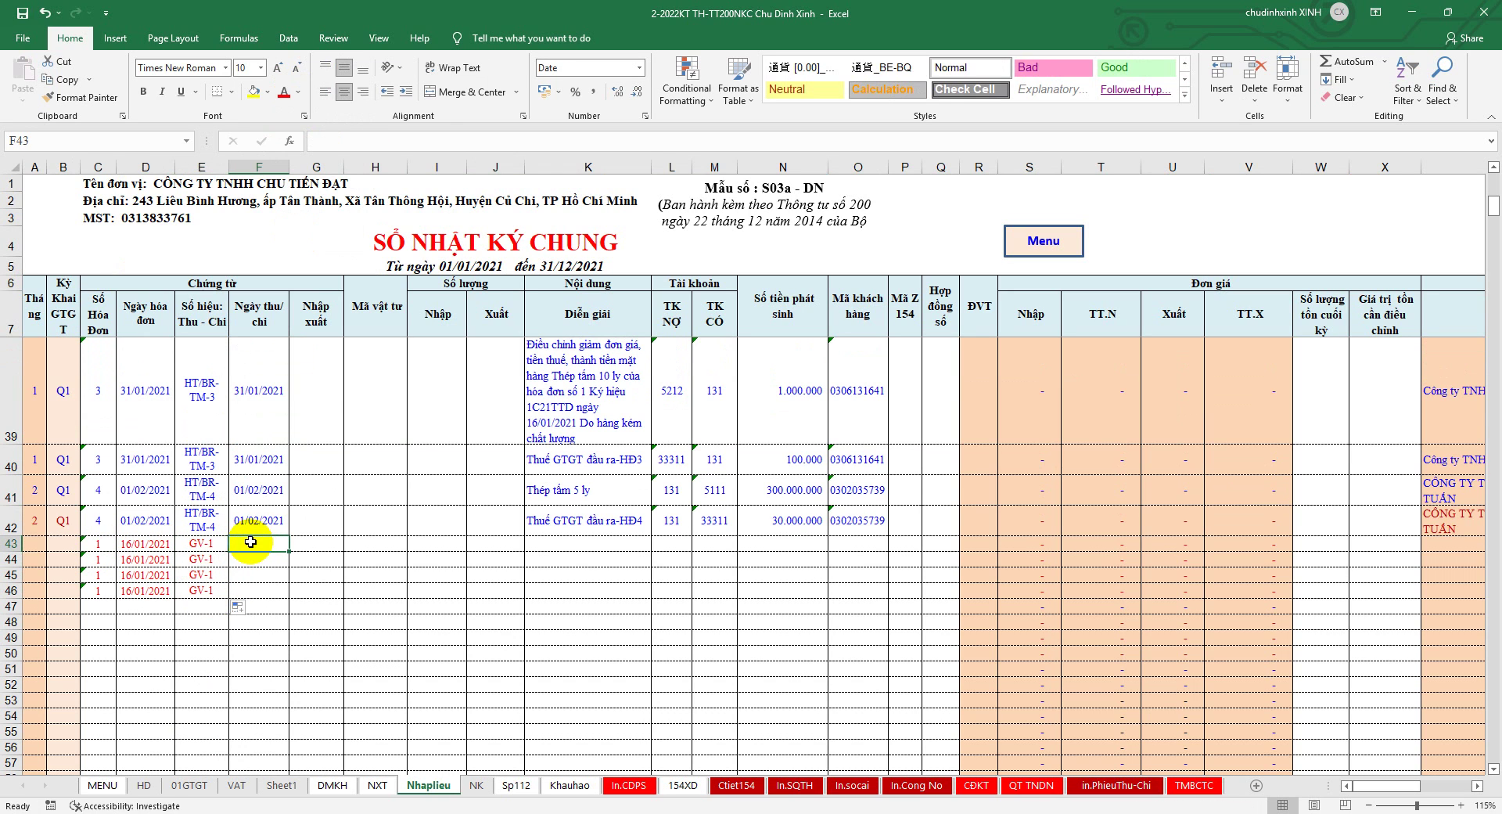
type("=")
key("Return")
key("Up")
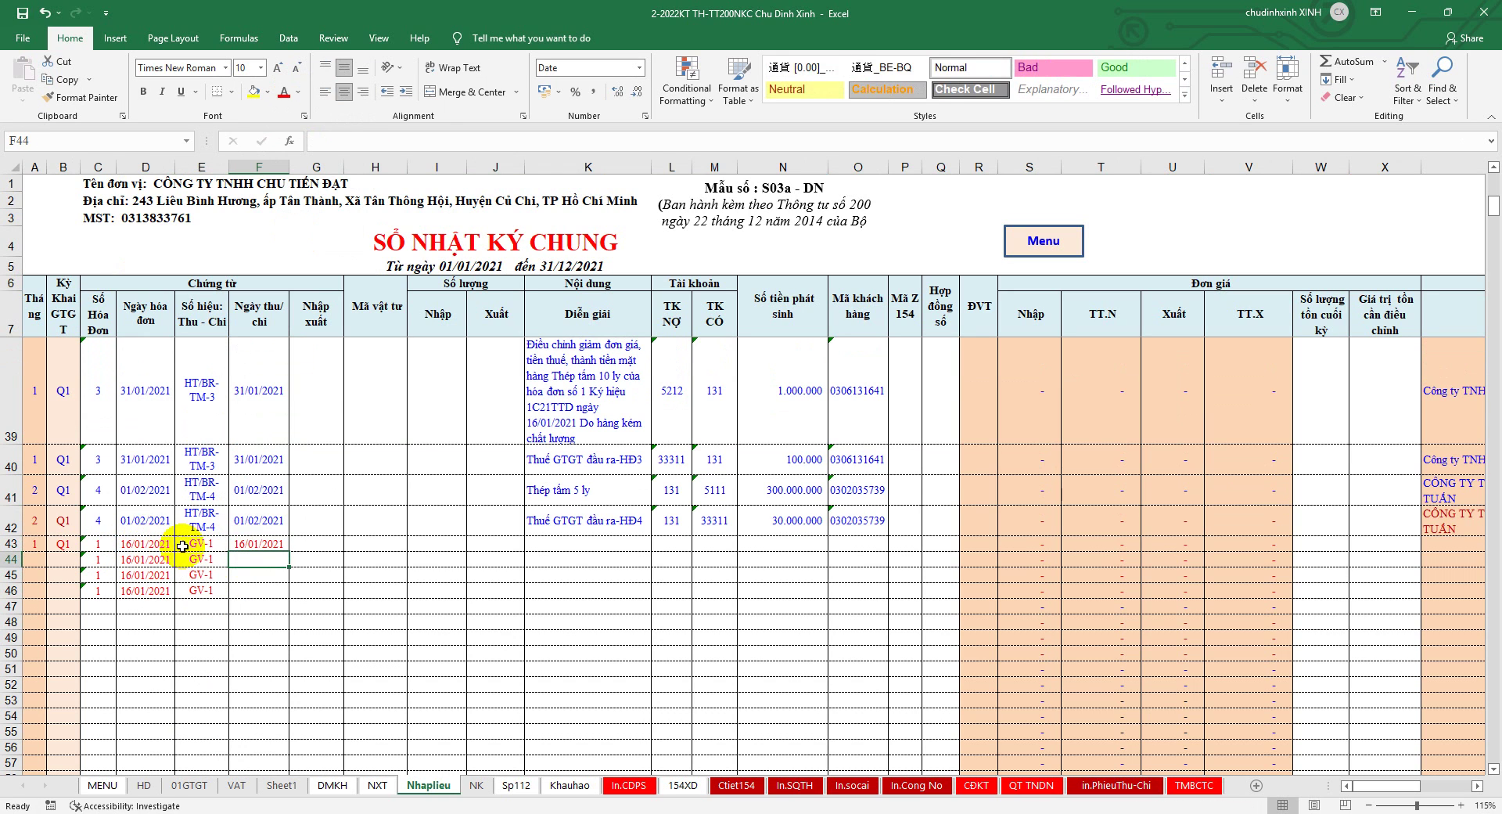
left_click_drag(290, 551, 280, 598)
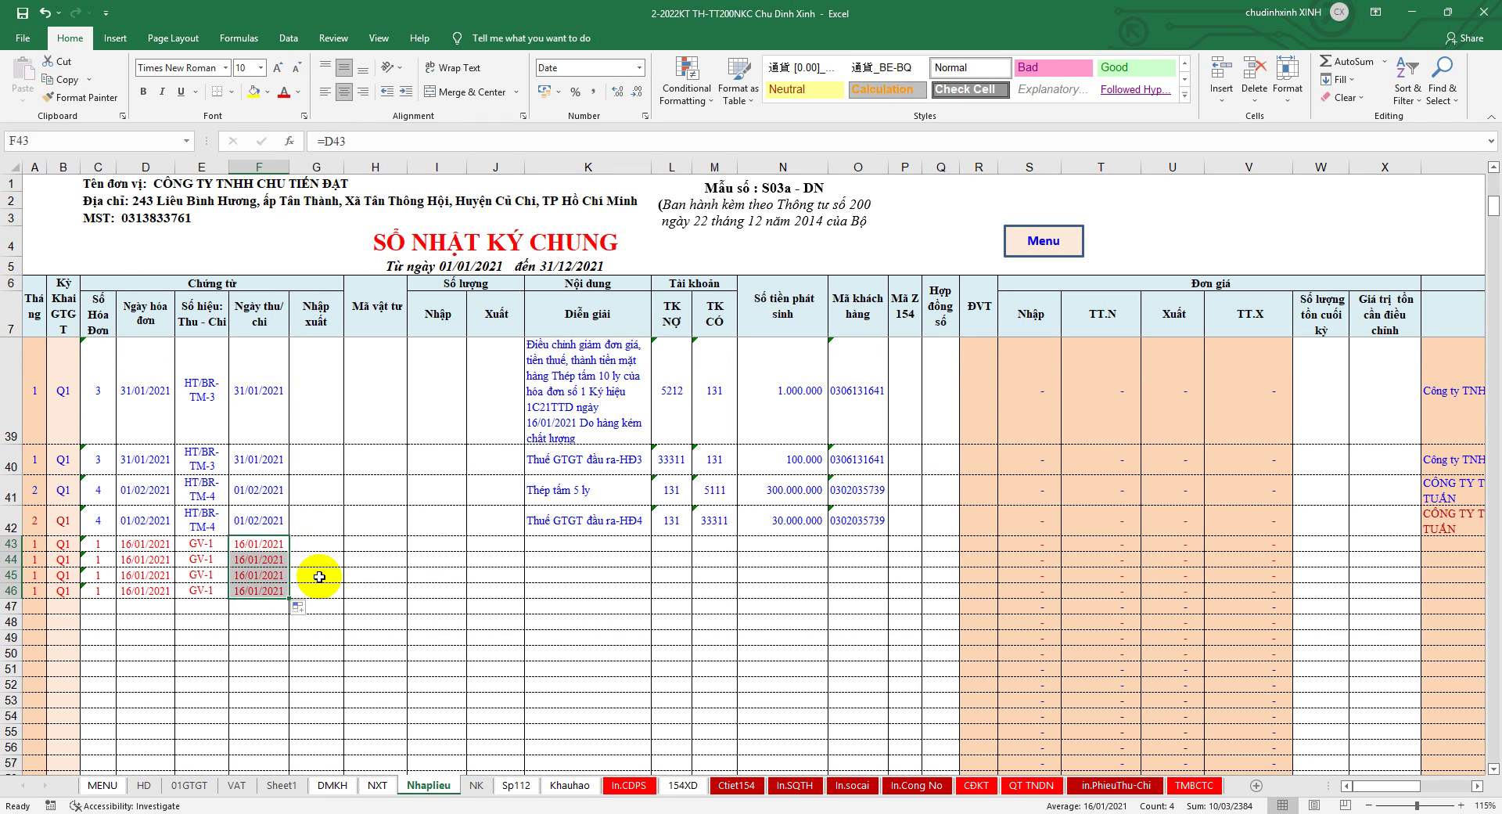
Enter ="PX-"&C43 in G43, fill PX-1 down to row 46, and bring up the invoice PDF
left_click(323, 546)
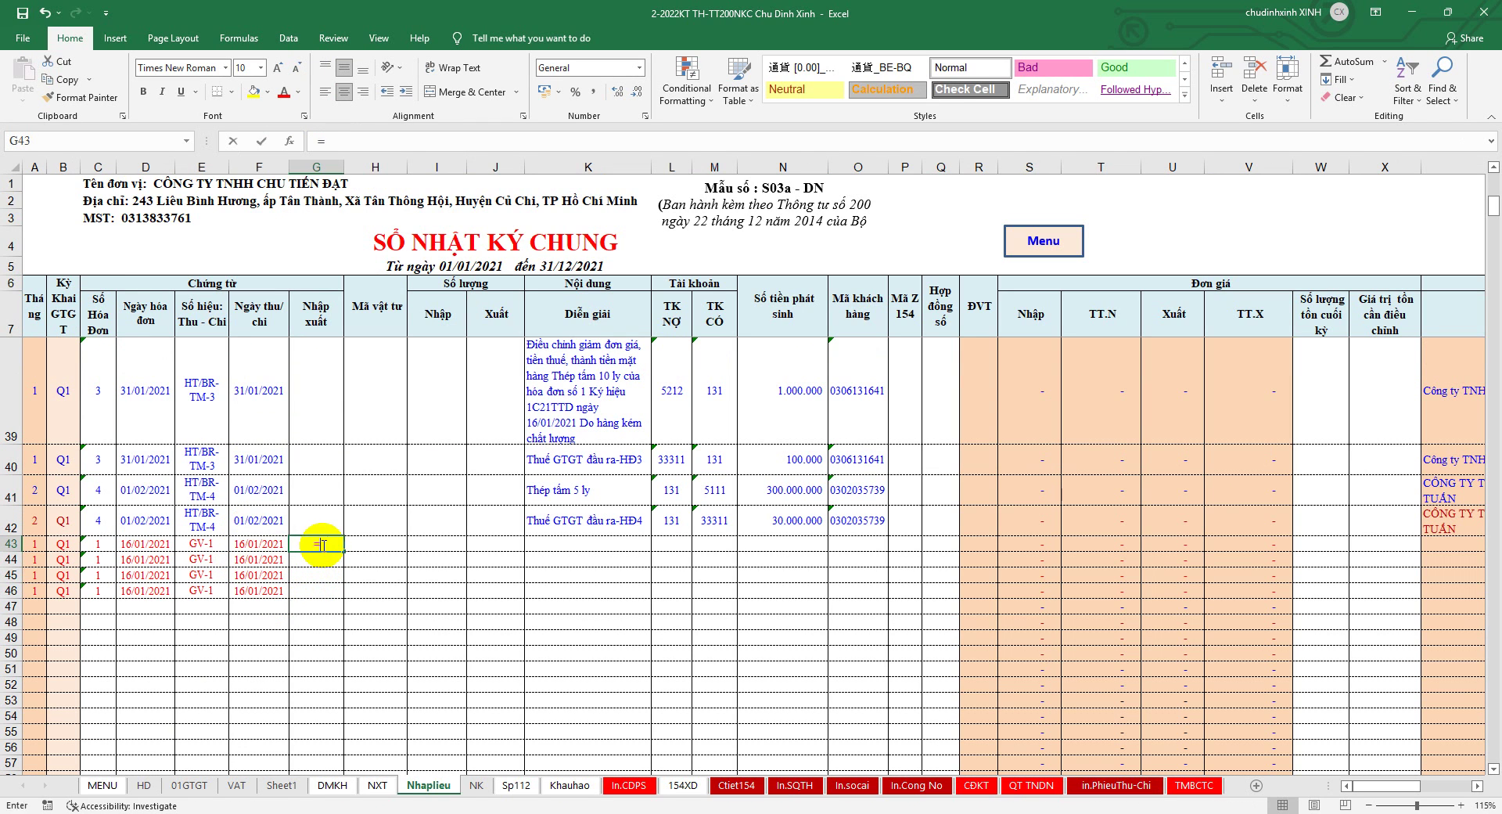
type("\"PX-\"&C43")
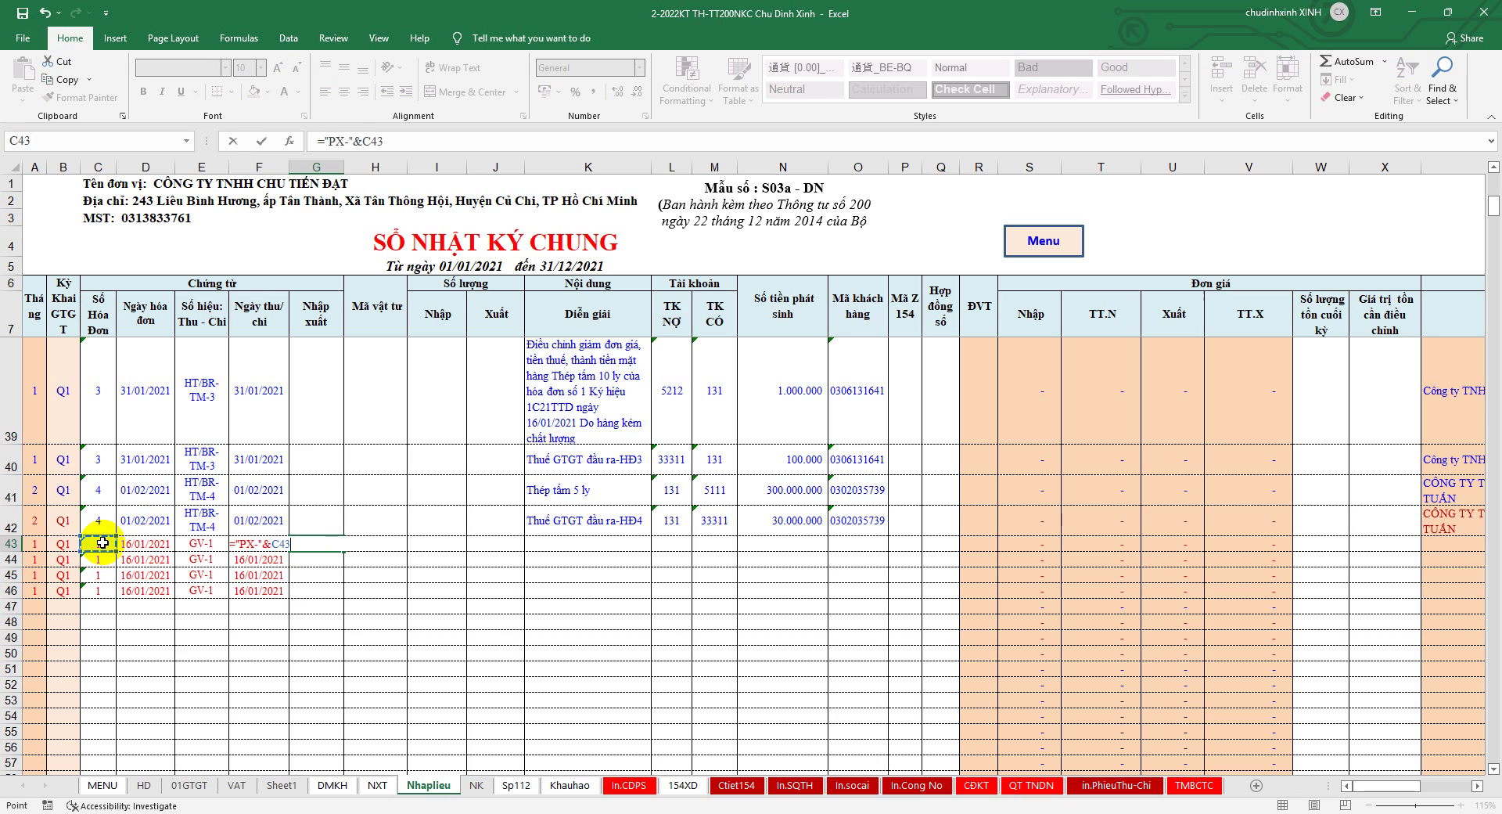
key("Return")
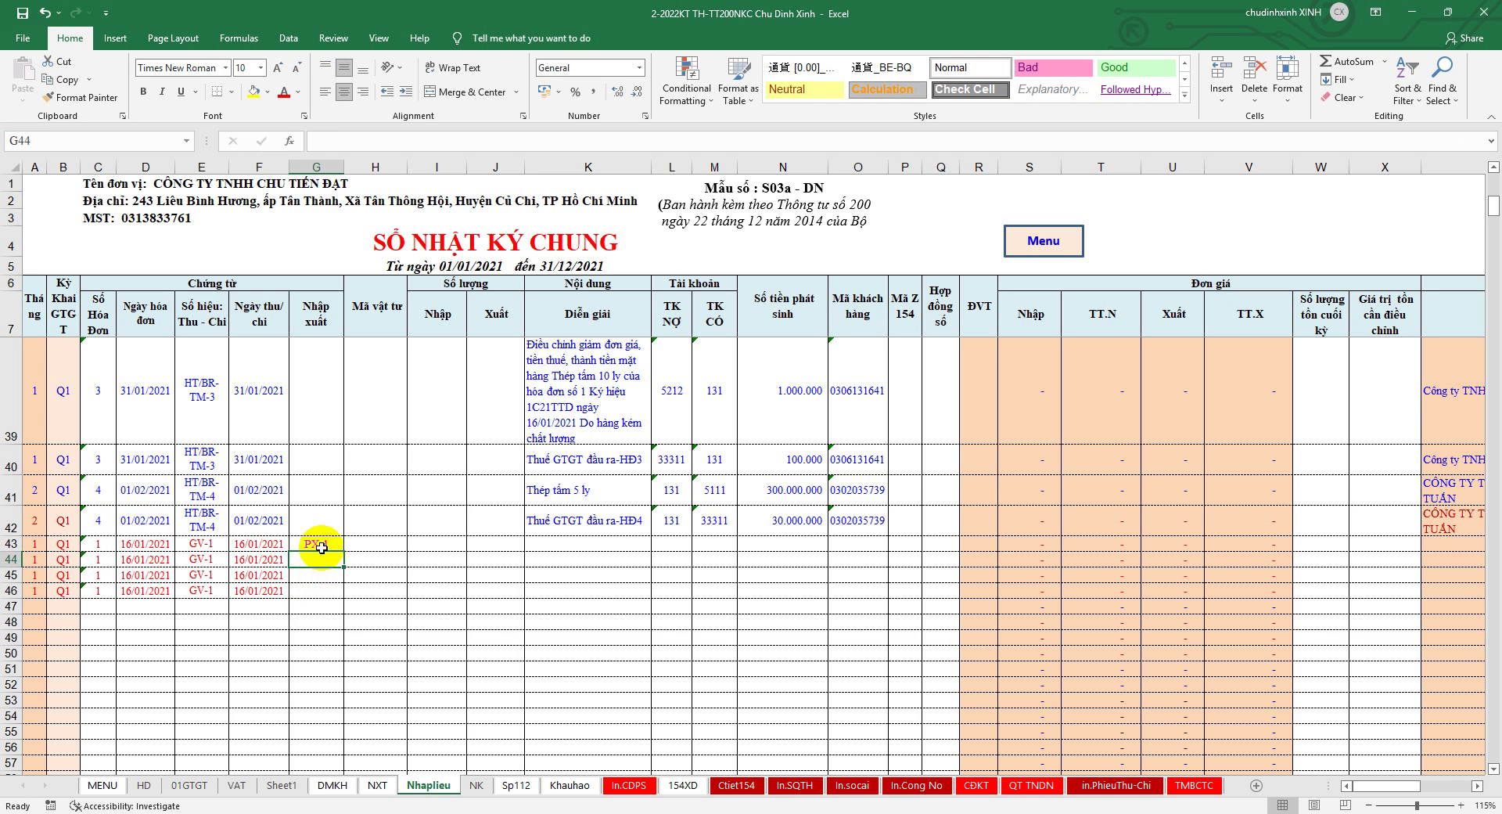
left_click_drag(343, 553, 341, 591)
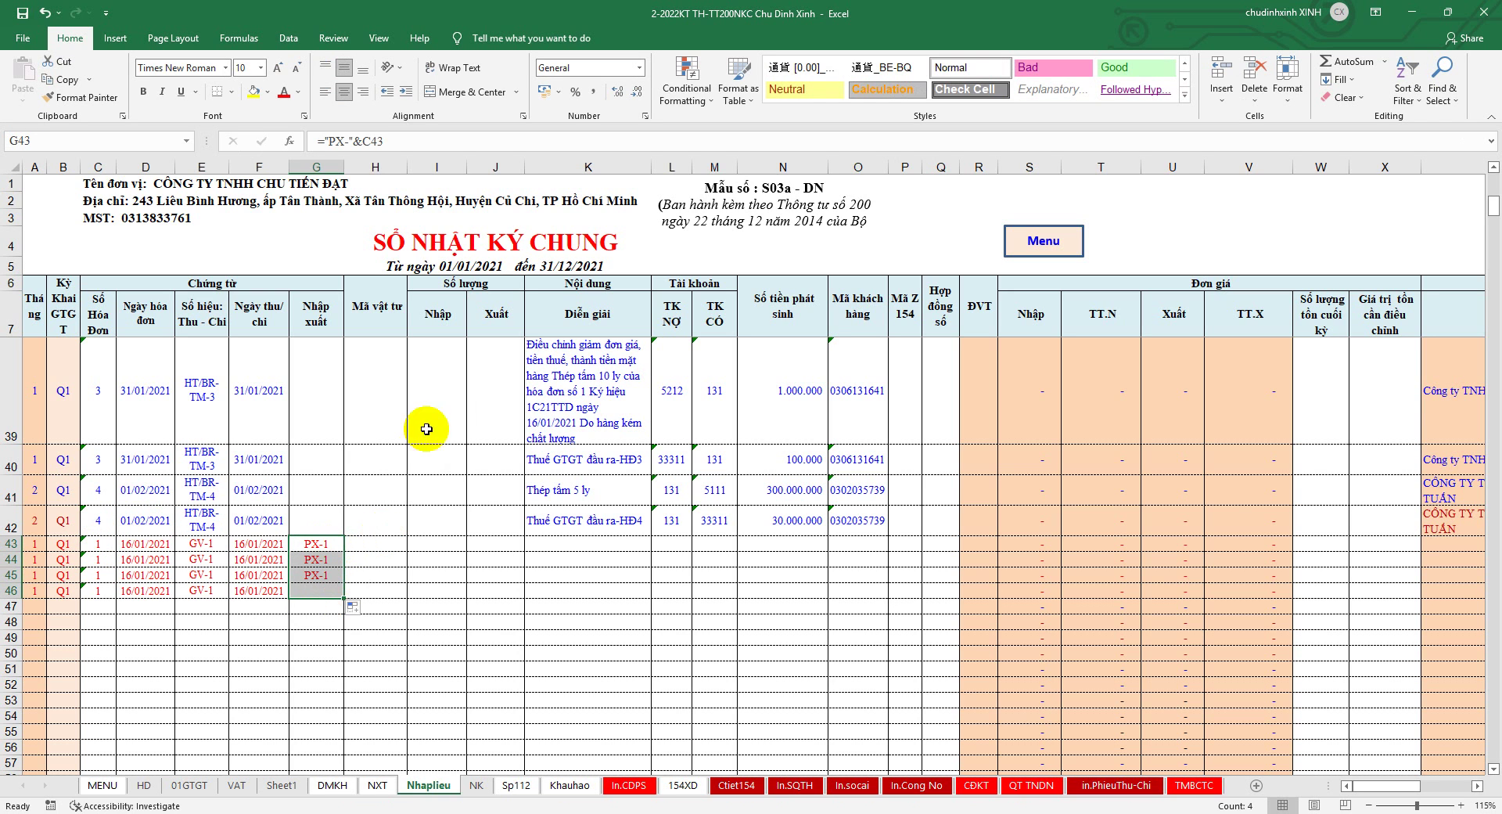
left_click(342, 167)
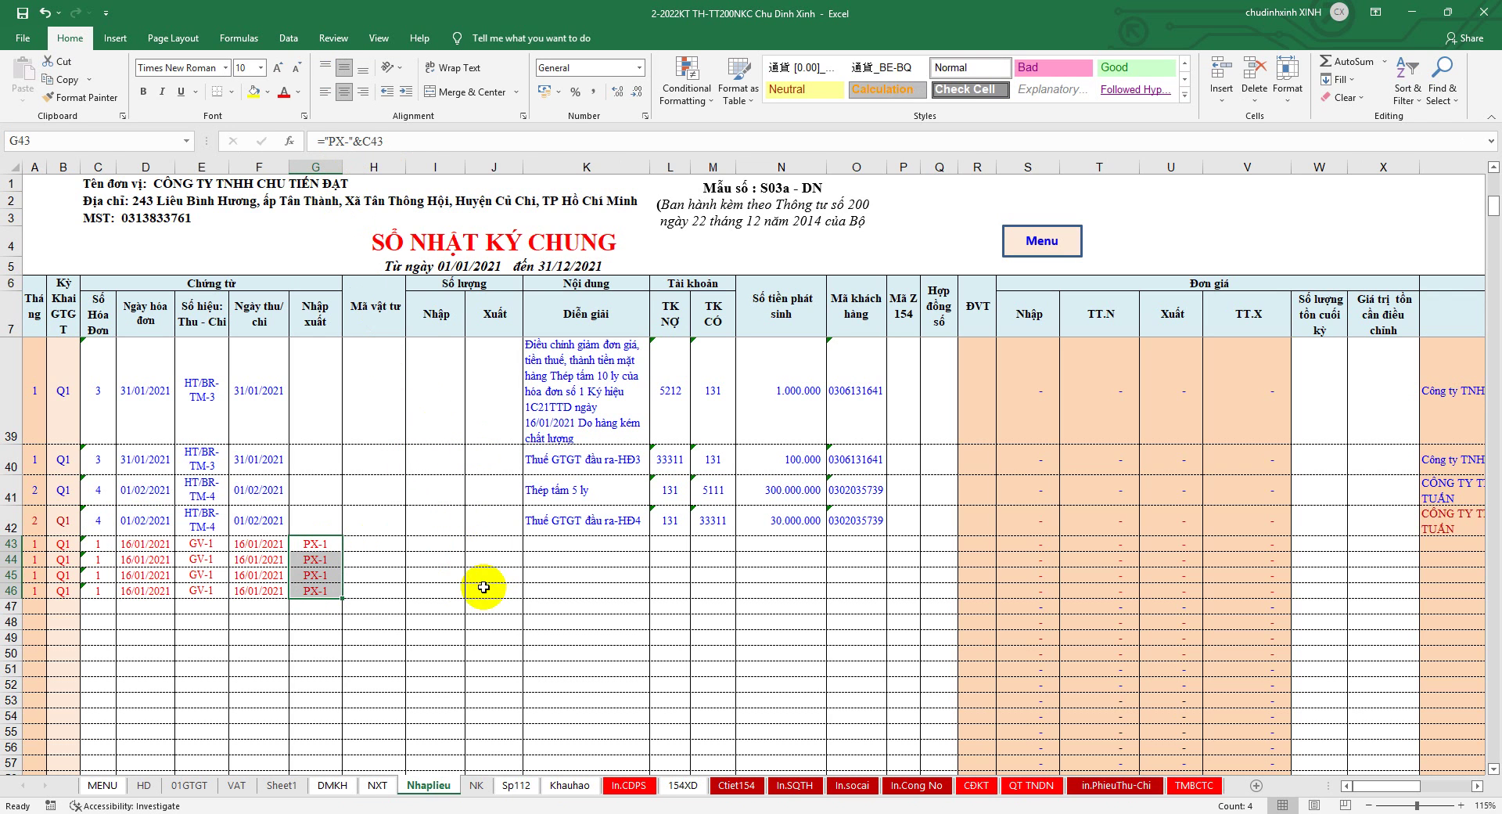
left_click(615, 811)
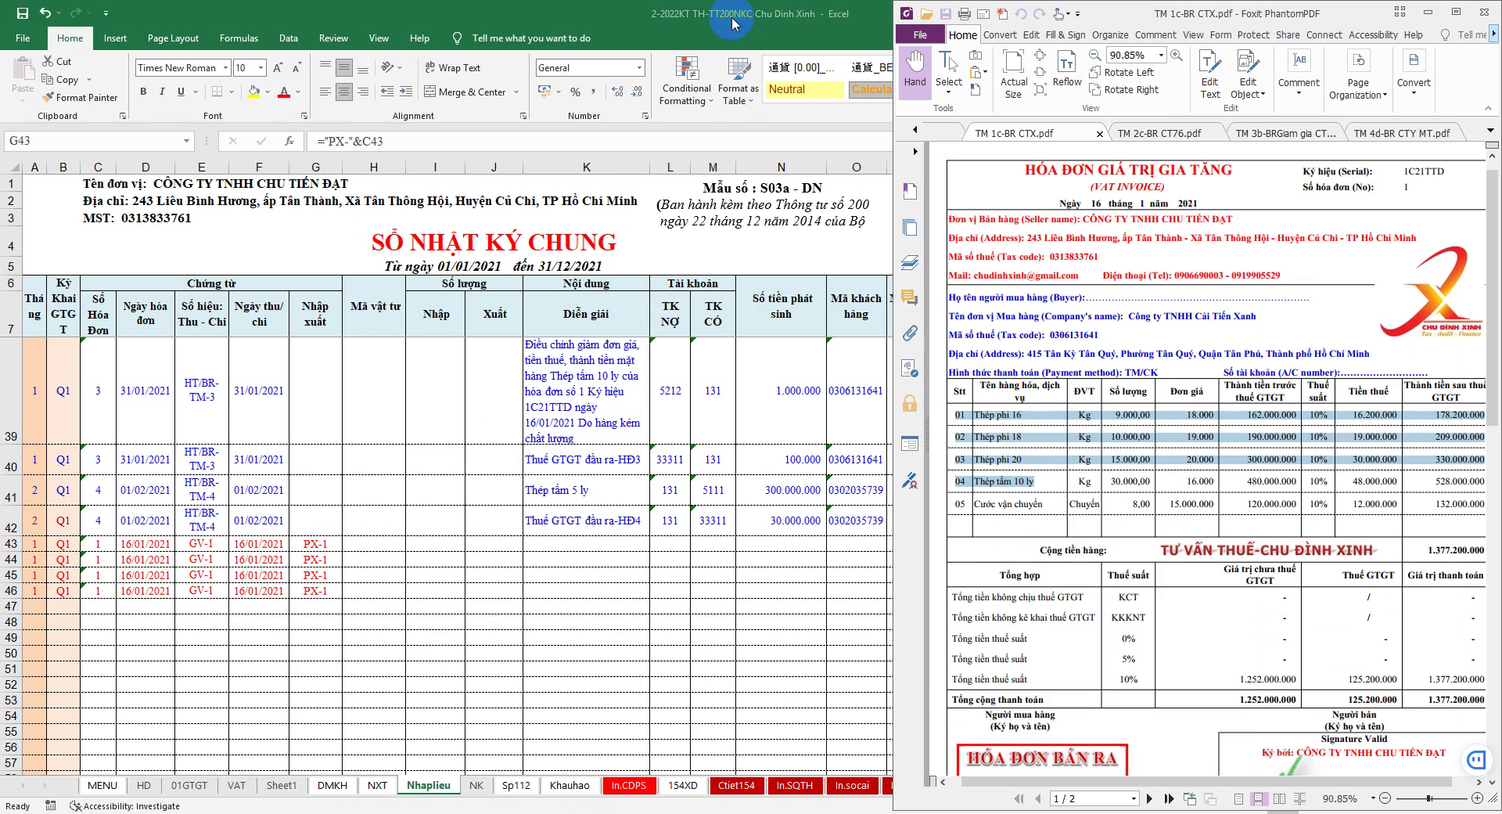
Choose Thepphi16 for H43 and Thepphi18 for H44 from the material code dropdowns
left_click_drag(751, 13, 384, 29)
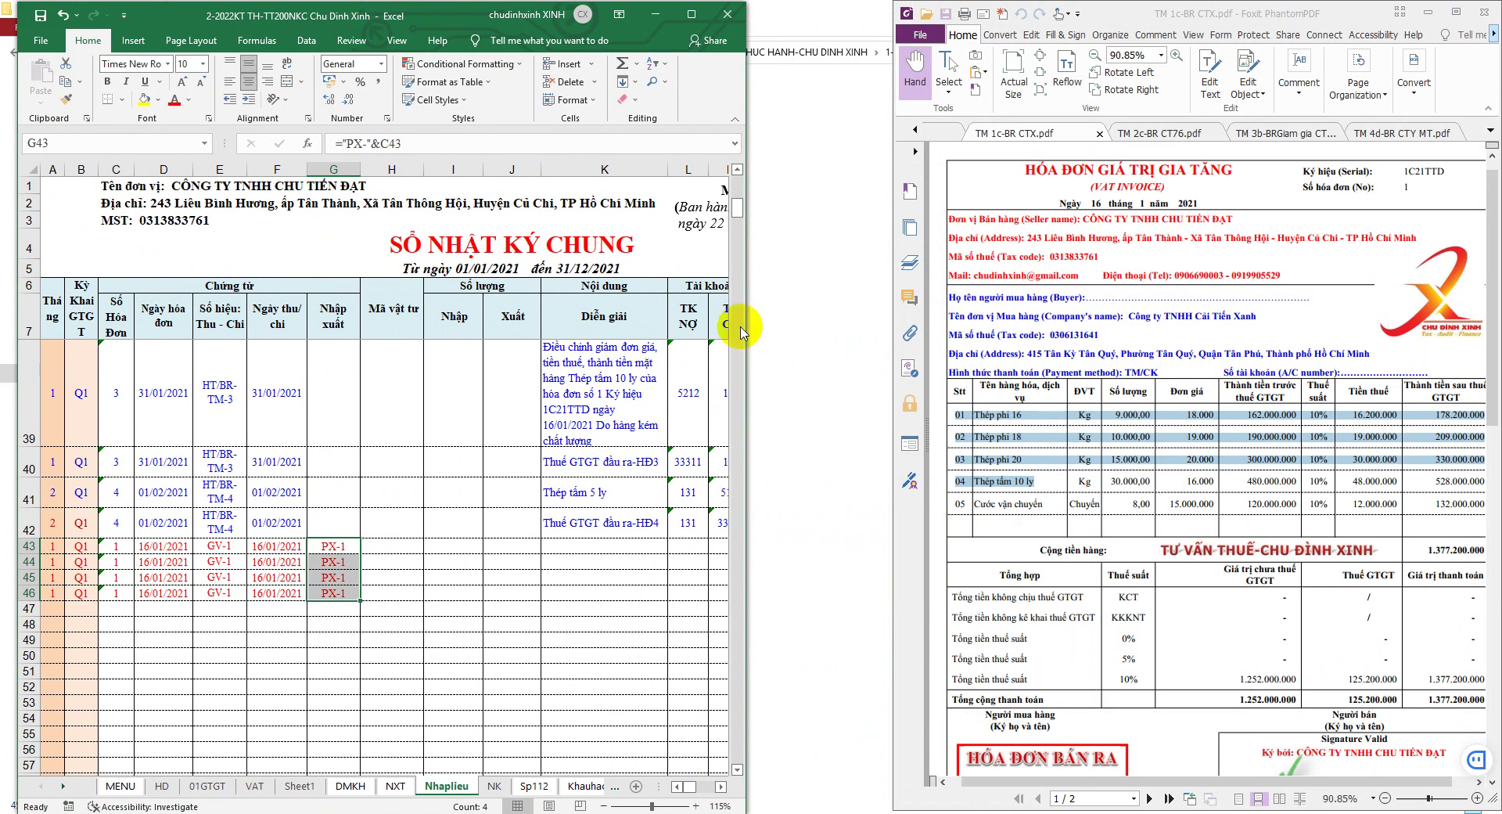
left_click(429, 548)
left_click(431, 548)
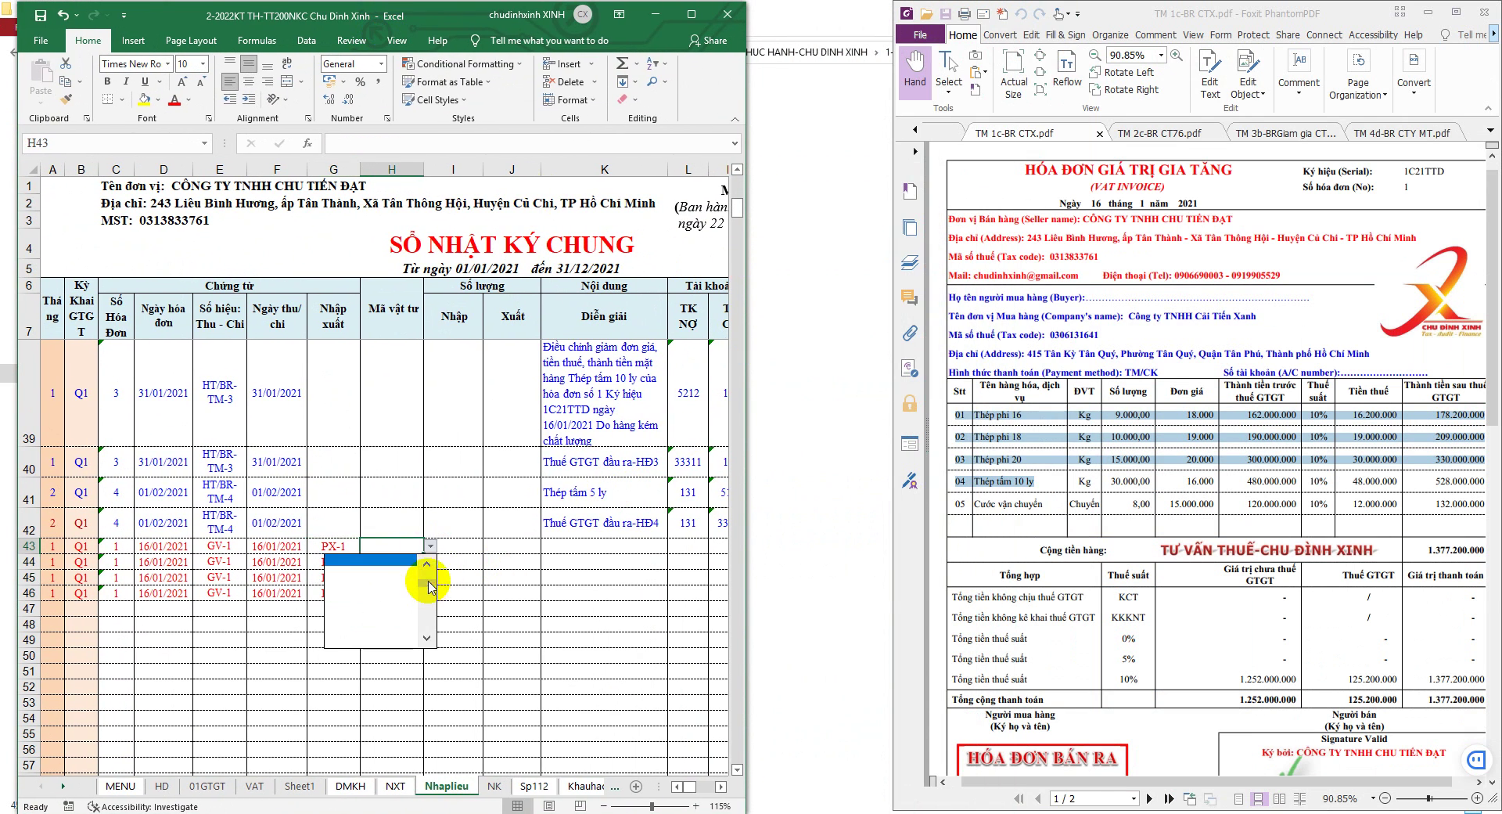
left_click(408, 563)
left_click(400, 566)
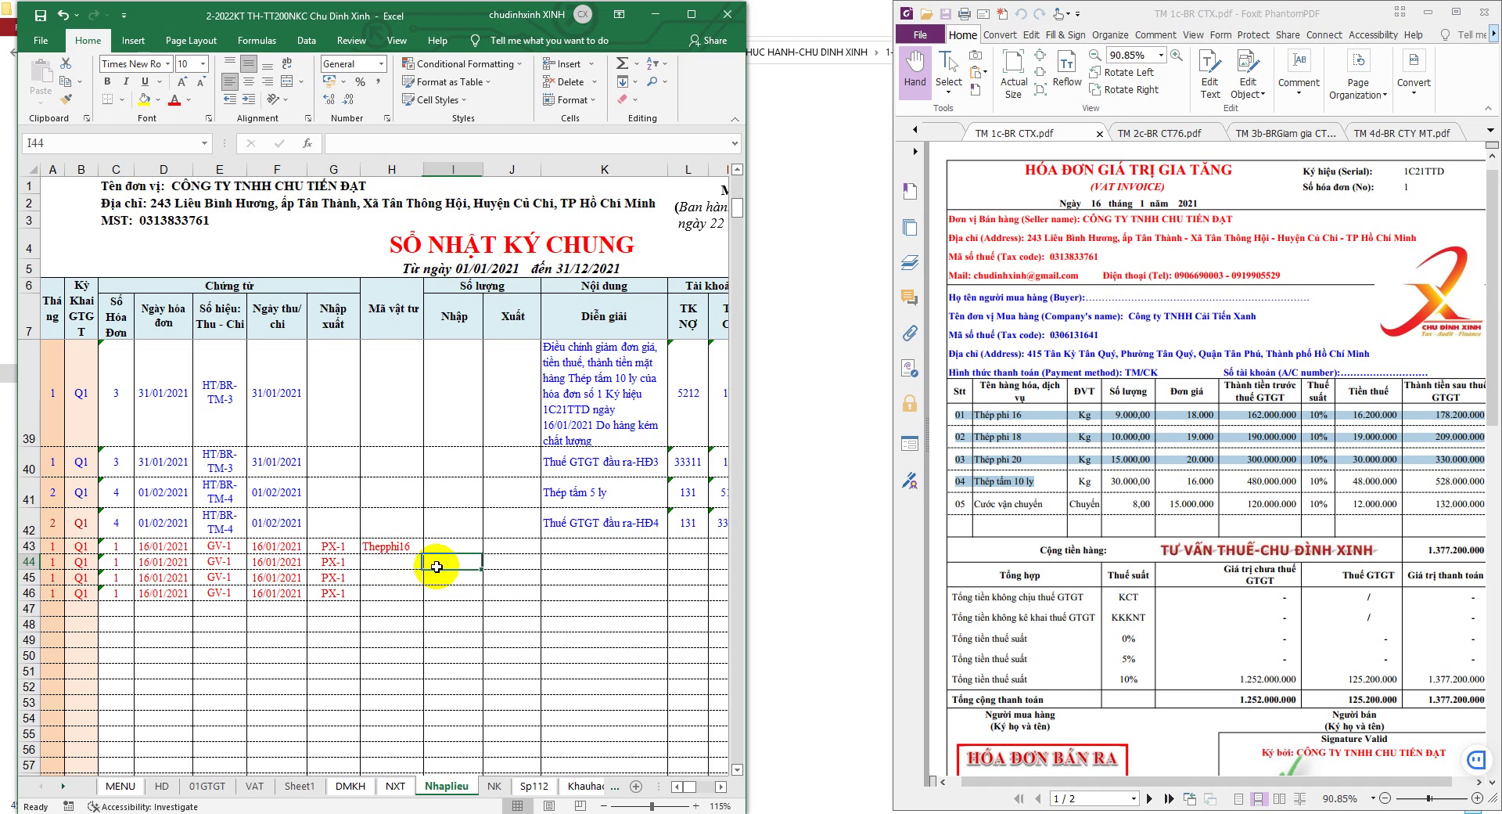
left_click(432, 562)
left_click(383, 588)
left_click(392, 578)
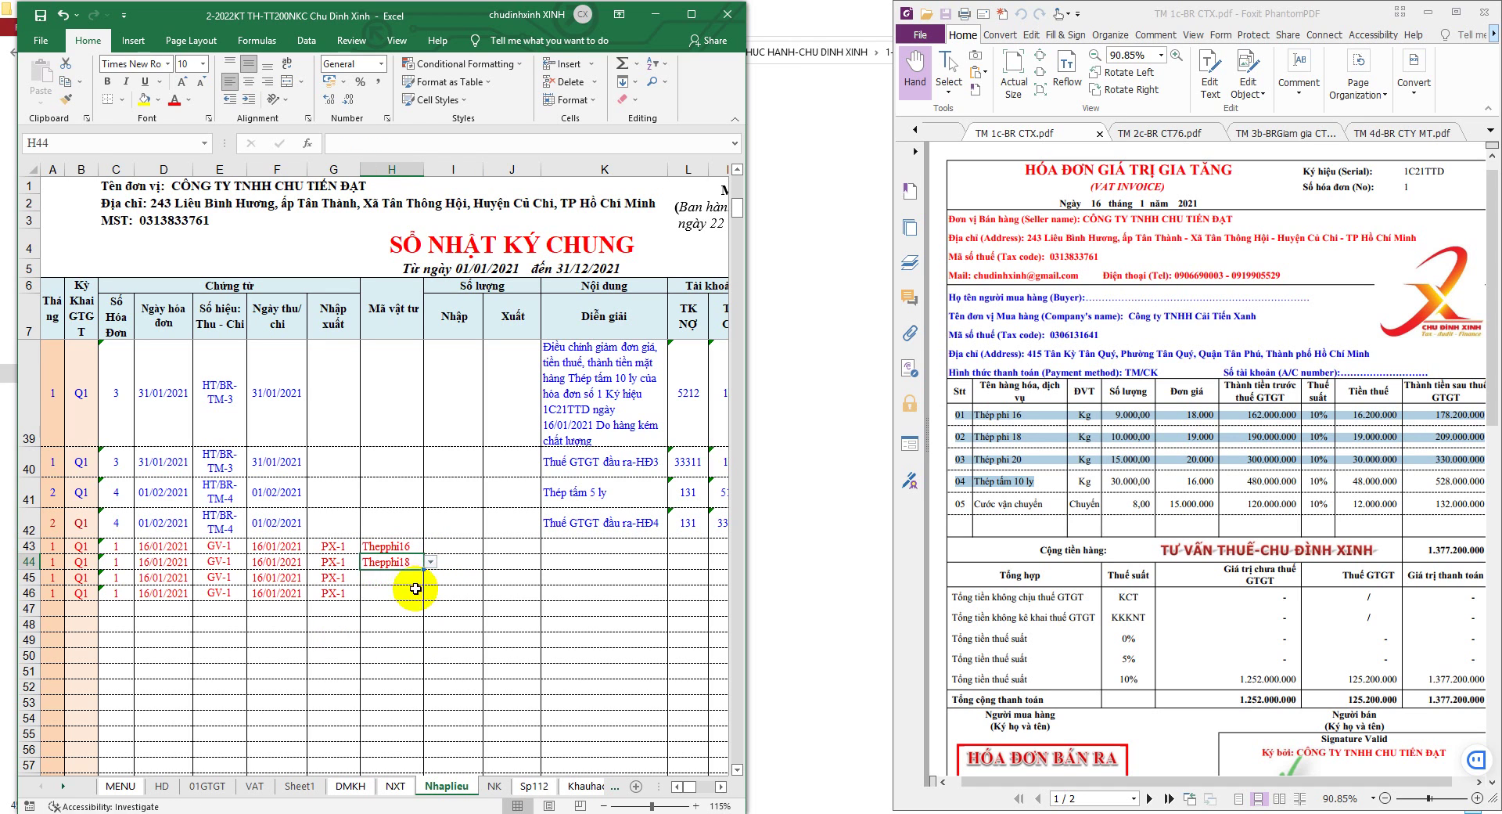
Copy codes Thepphi16 through Theptam10ly from NXT B12:B15 into Nhaplieu H43:H46
left_click(392, 786)
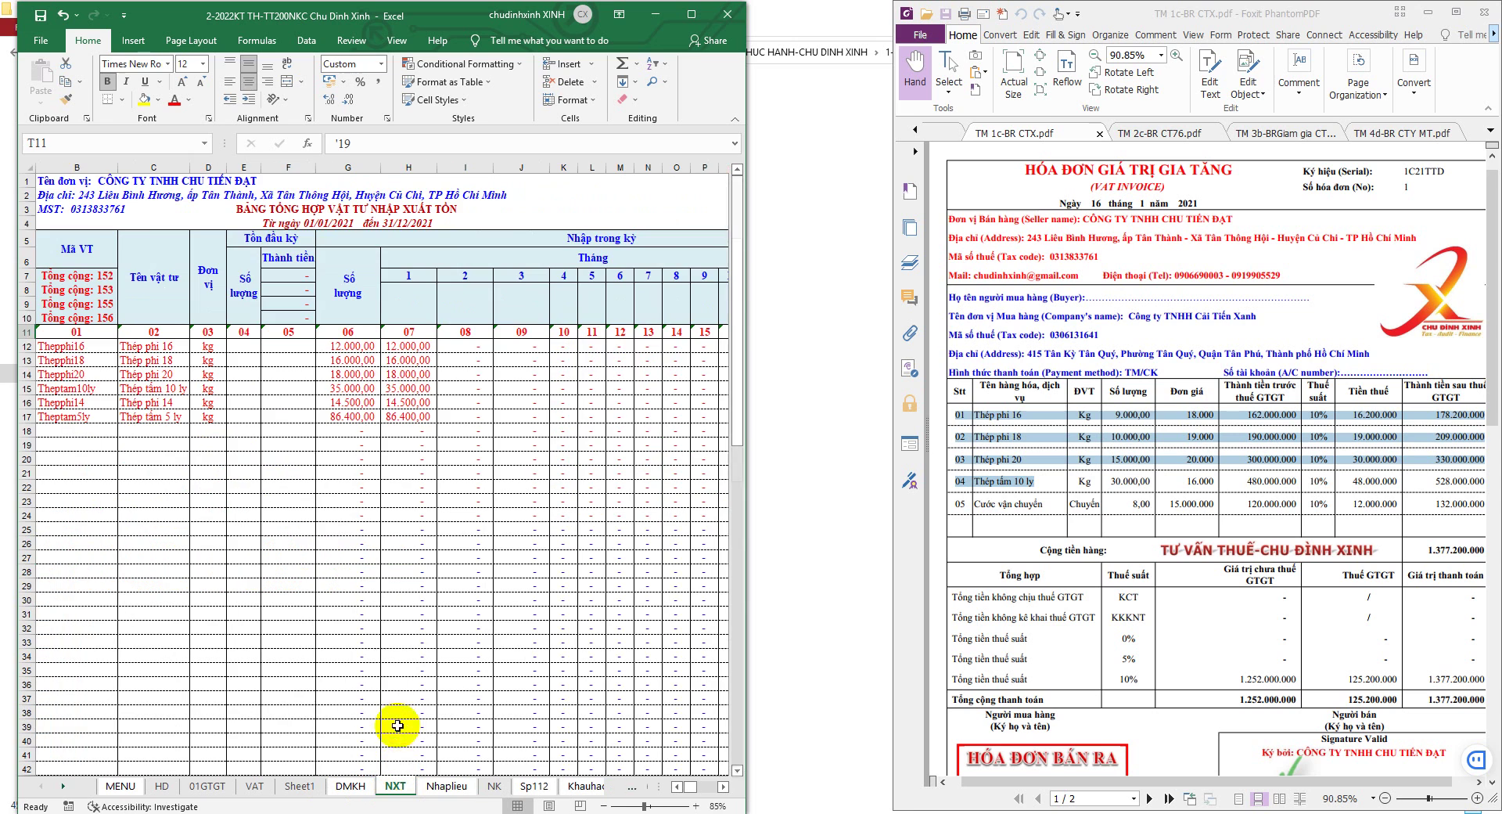
left_click_drag(86, 345, 86, 388)
right_click(95, 374)
left_click(129, 413)
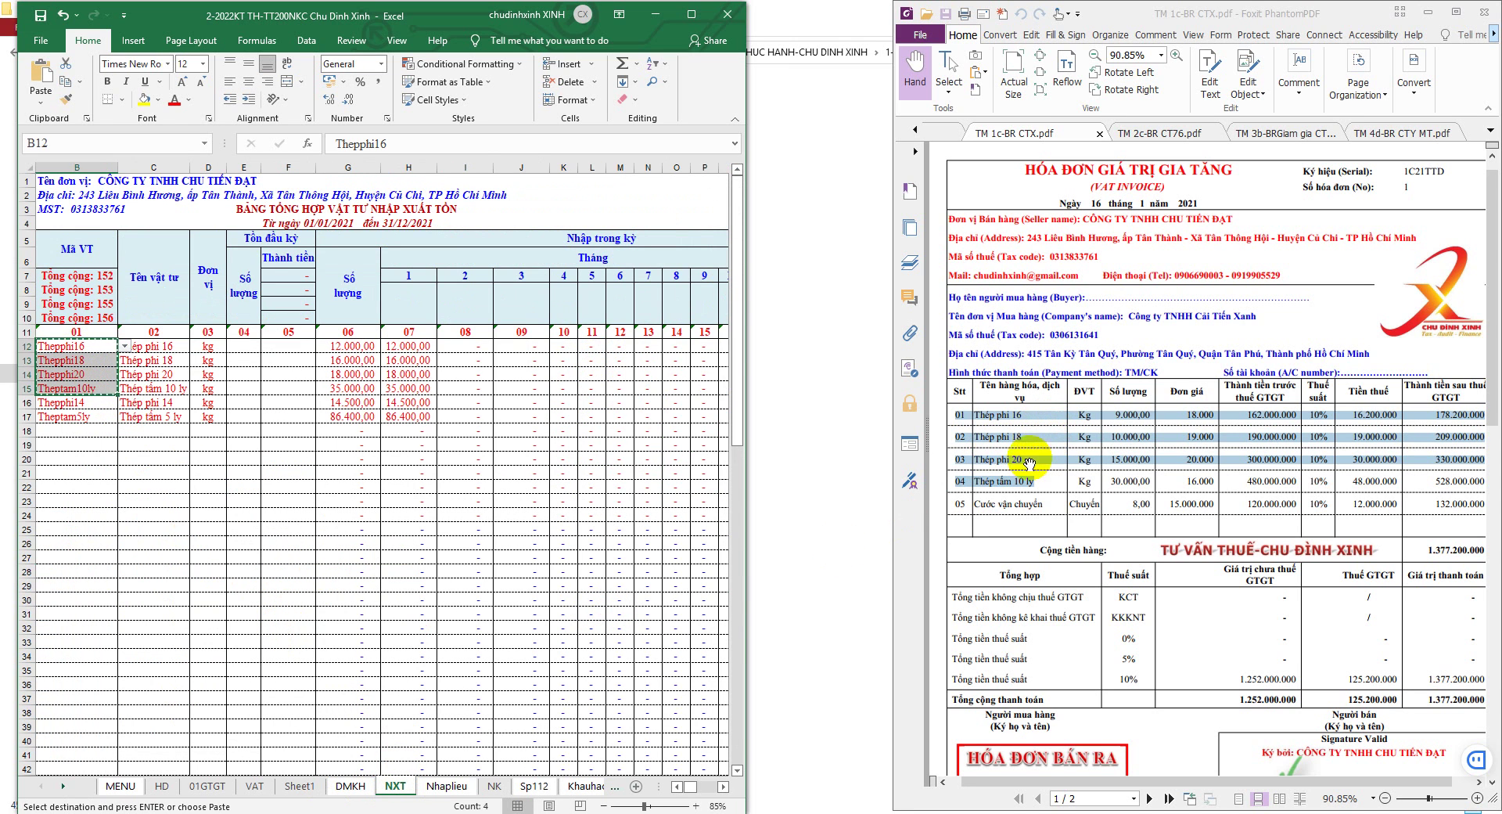
left_click(443, 785)
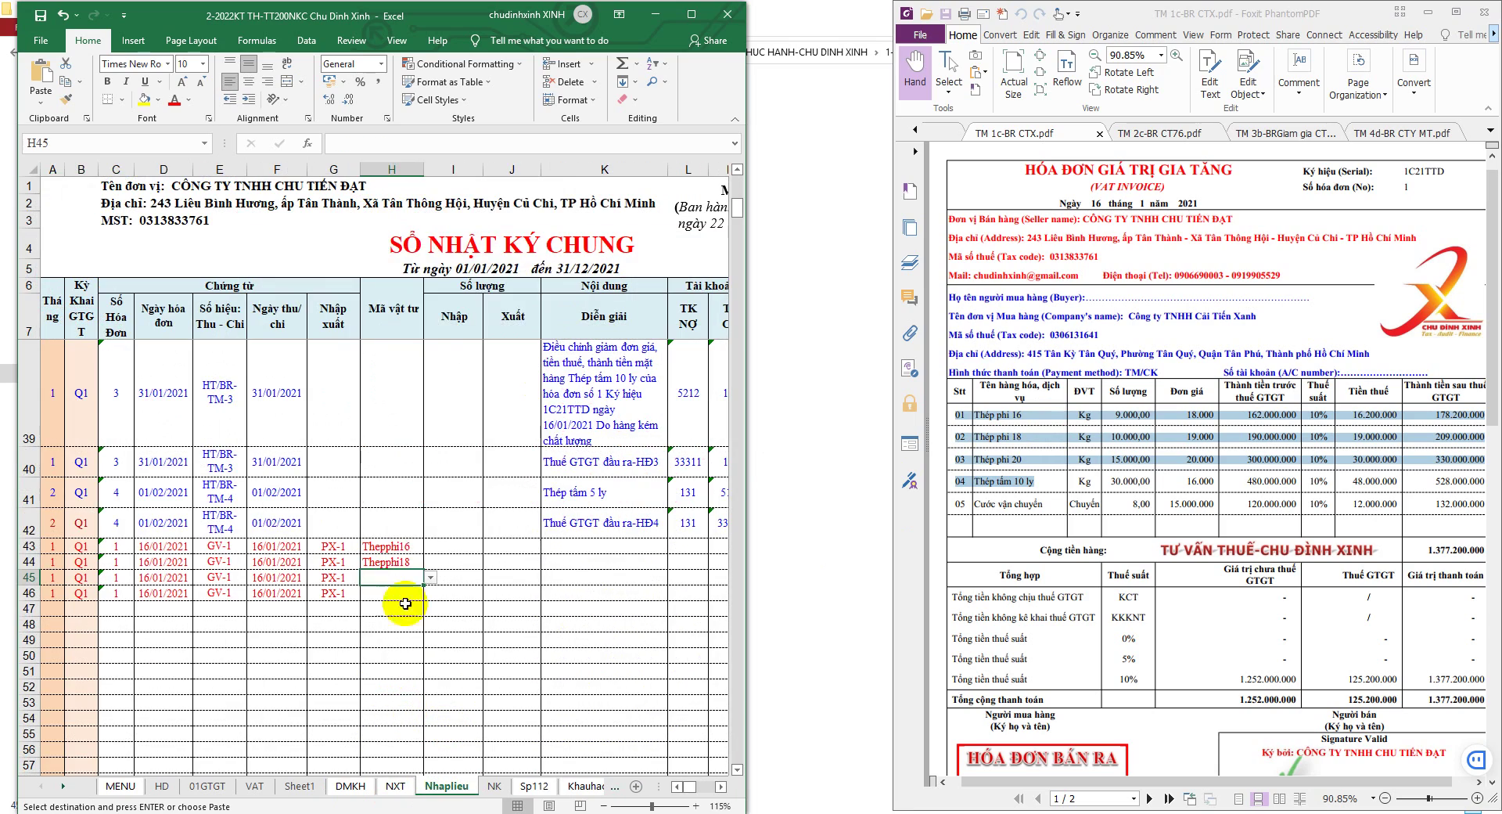
right_click(391, 546)
left_click(455, 241)
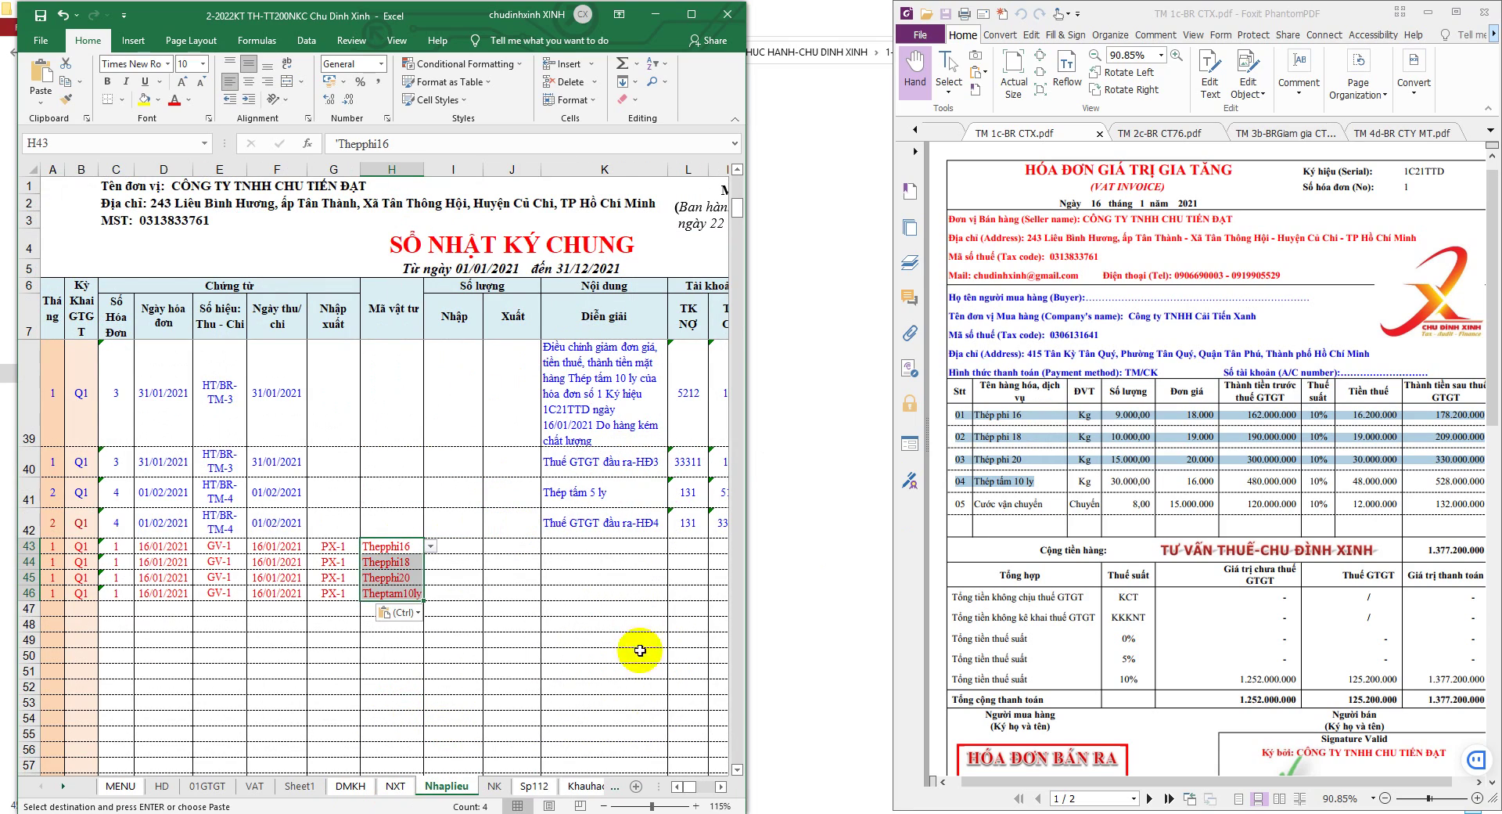
left_click(692, 14)
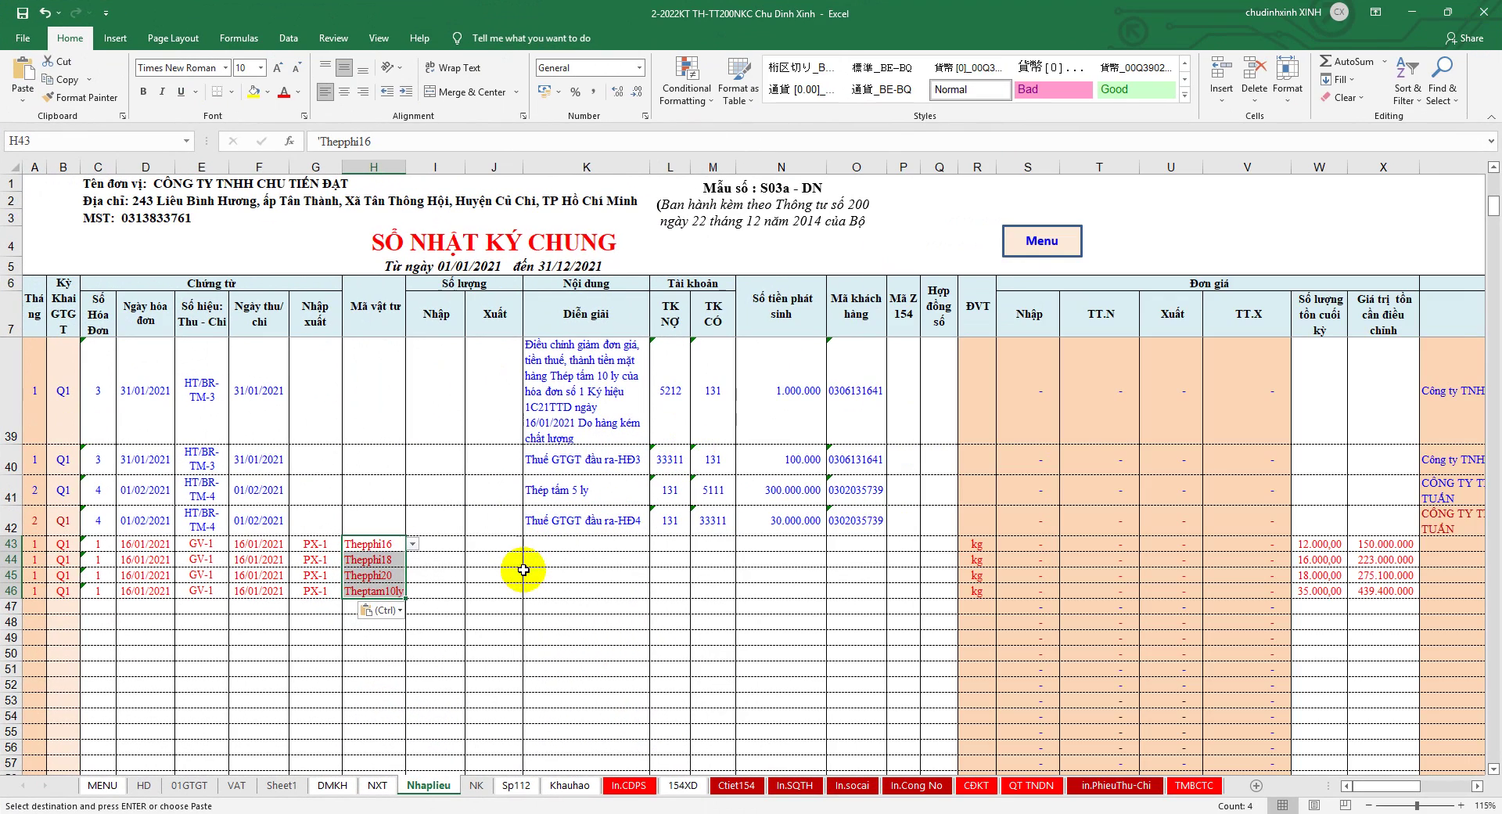
left_click(1449, 13)
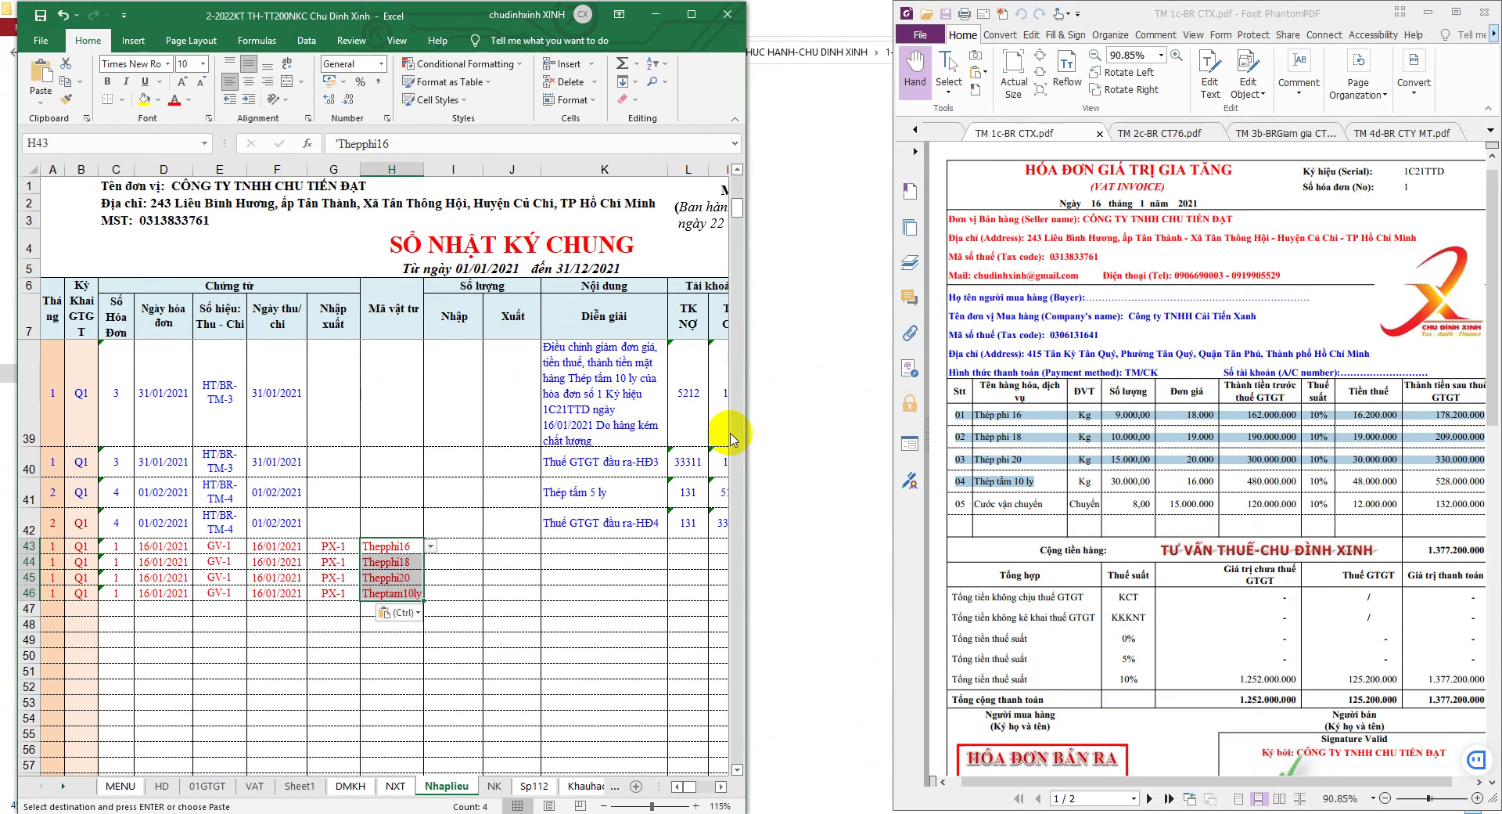
left_click(512, 549)
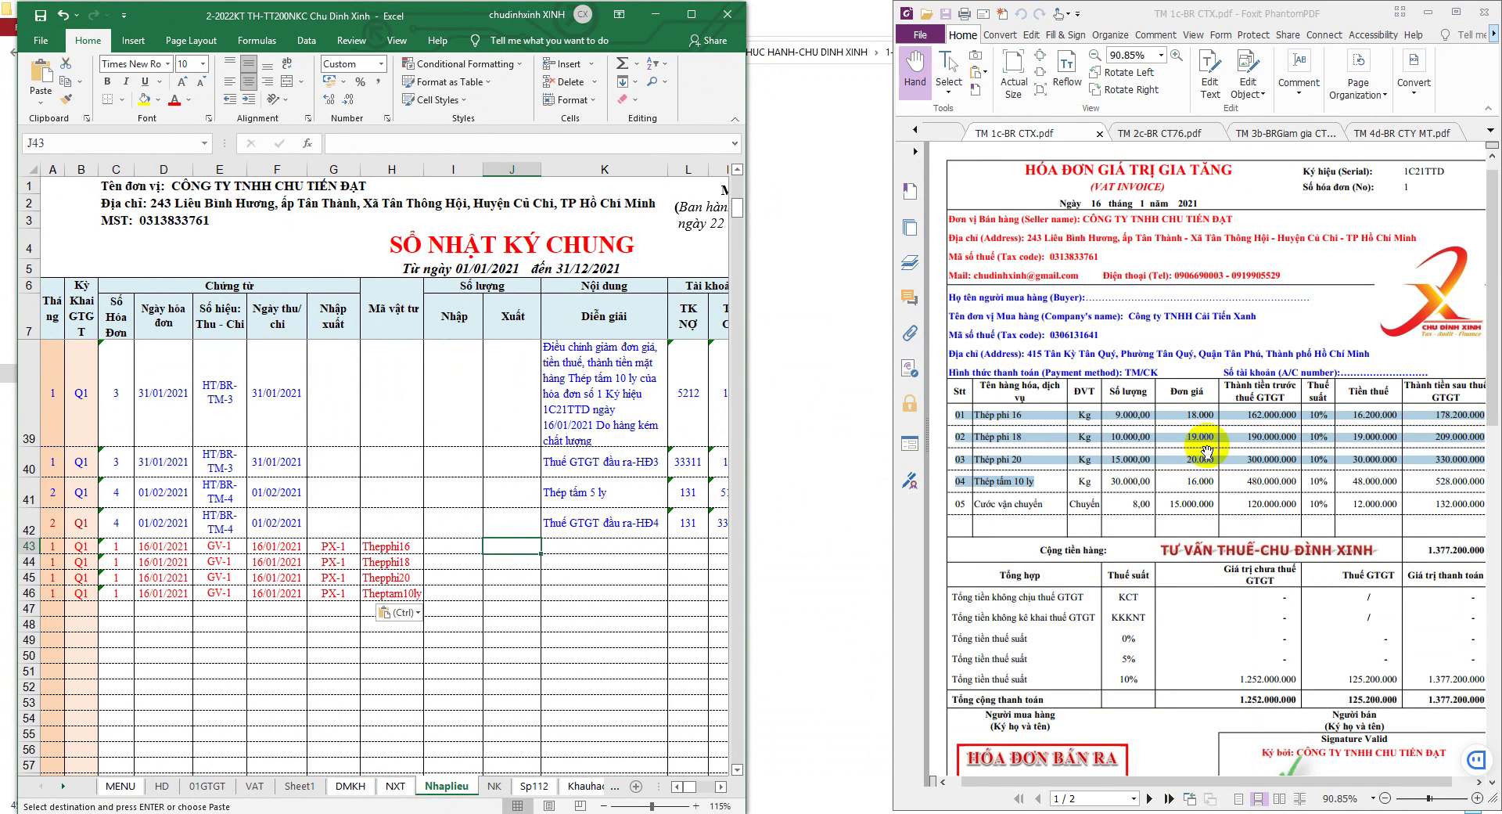
Enter issued quantities 9.000 and 10.000 in J43:J44, adjusting column J's width to show them
left_click(1105, 429)
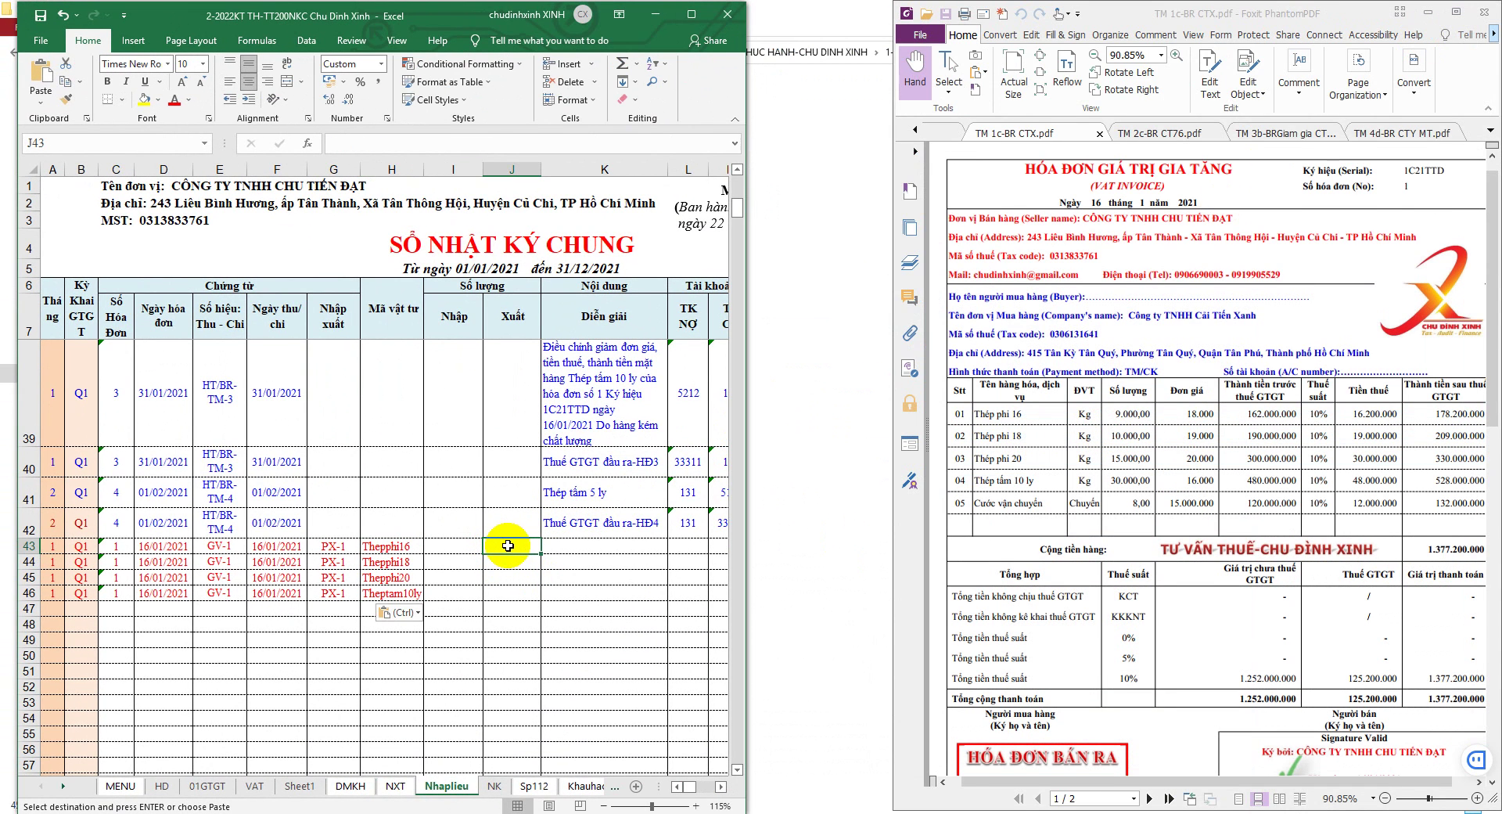
type("98")
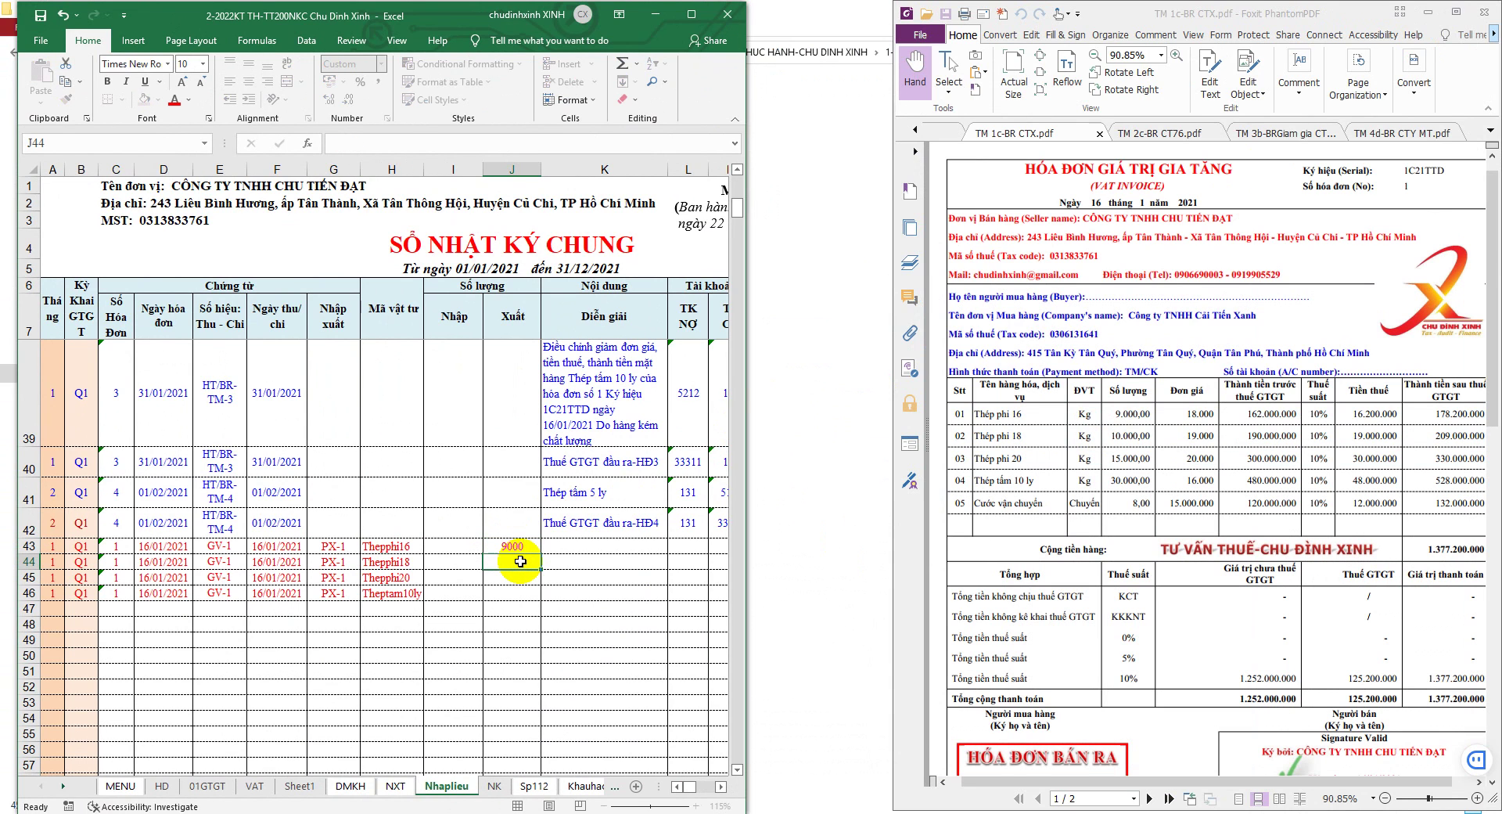
type("00")
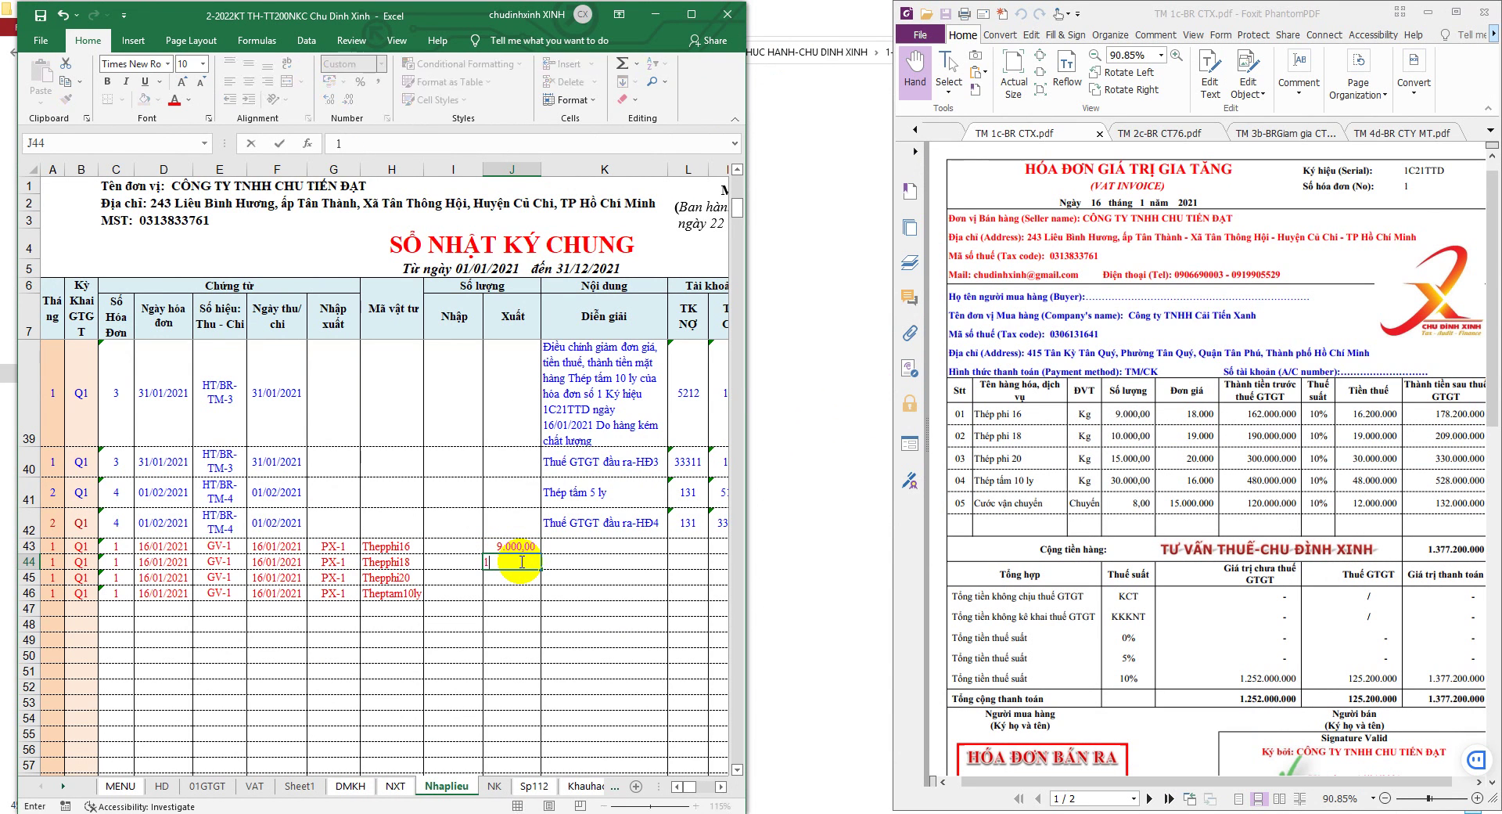
key("Return")
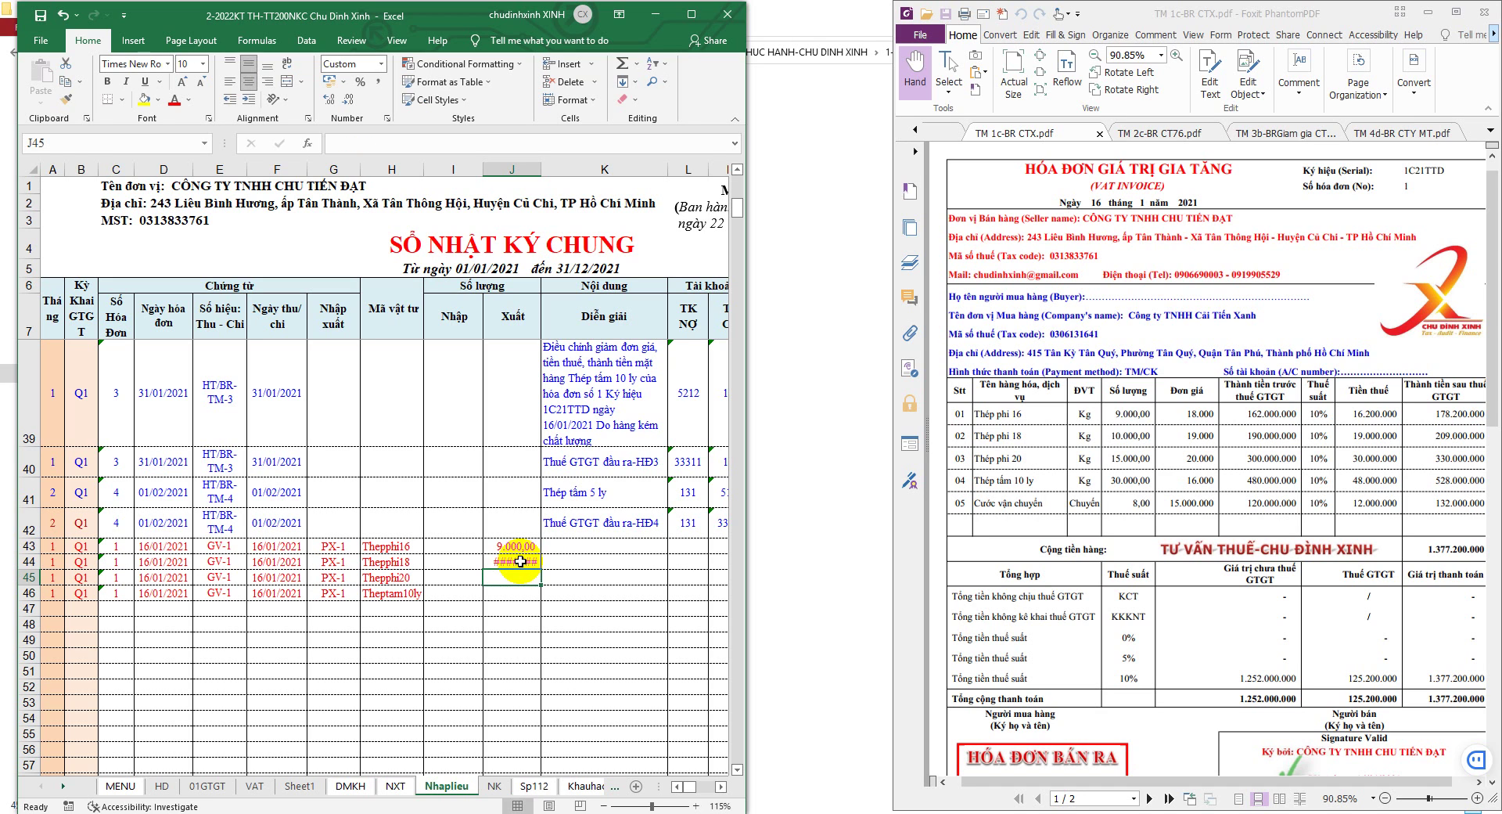
double_click(541, 169)
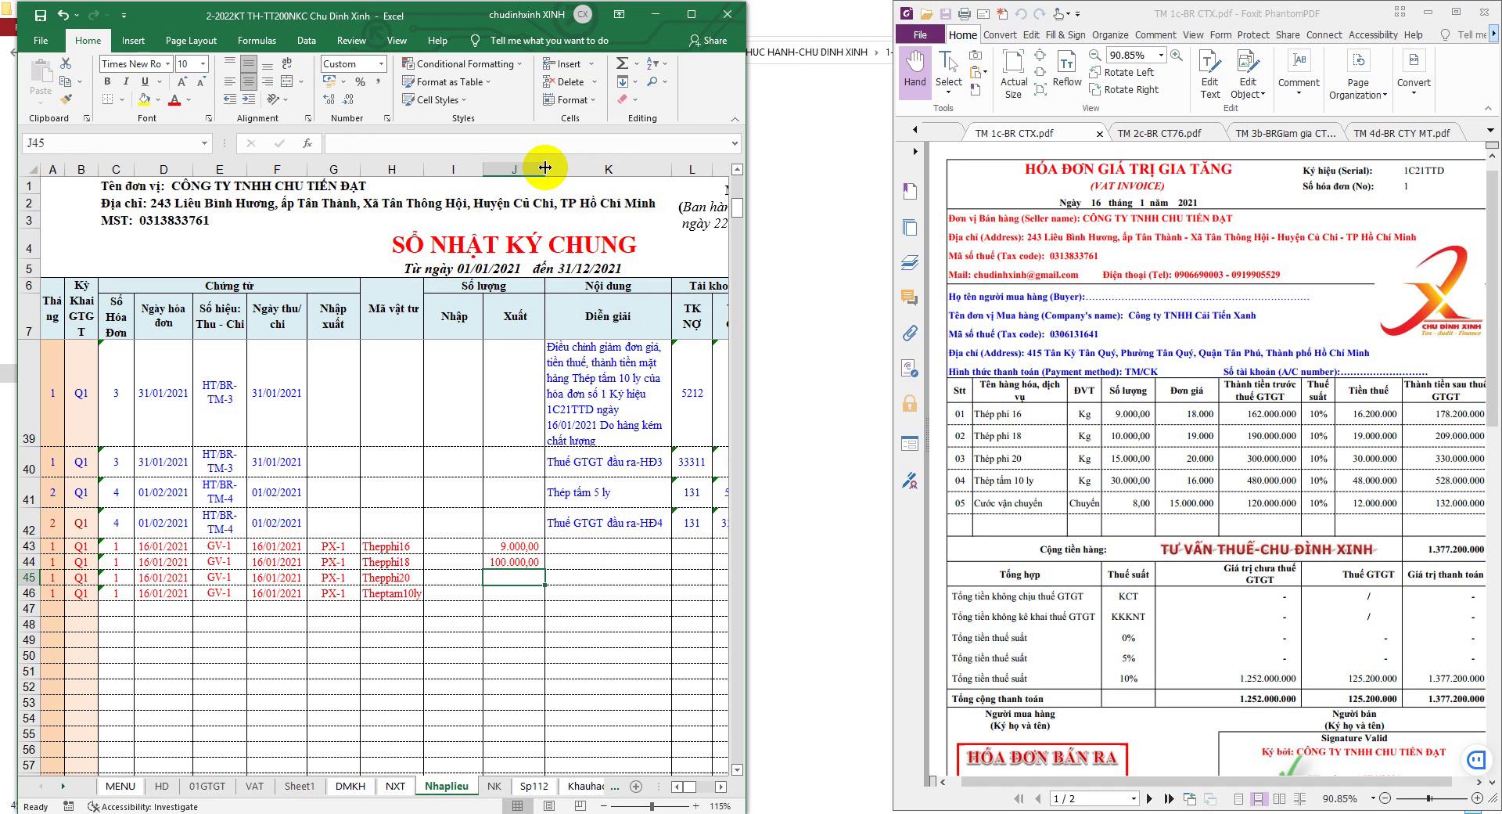
left_click(516, 562)
type("10000")
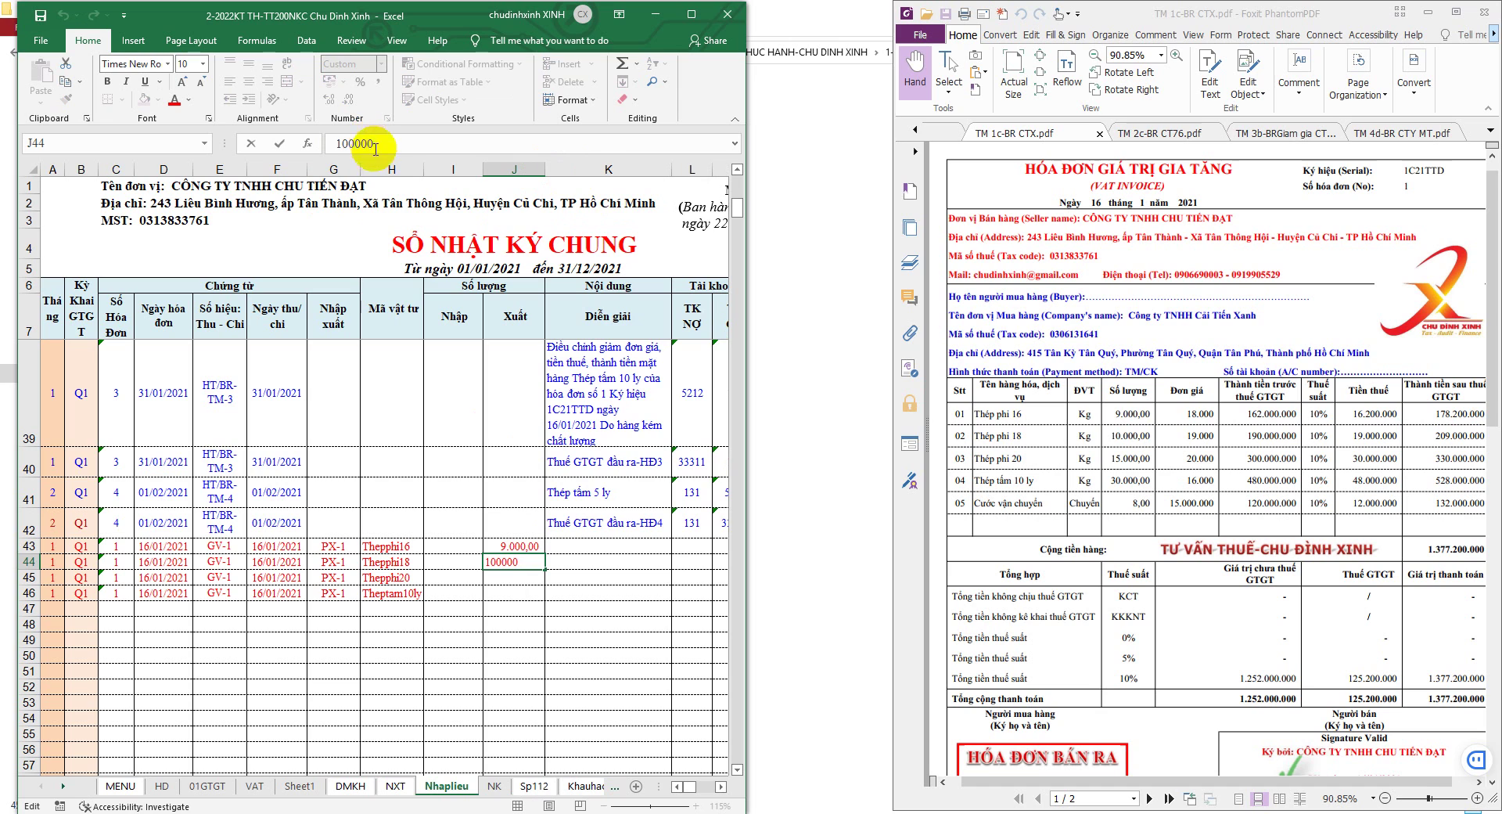
left_click(520, 595)
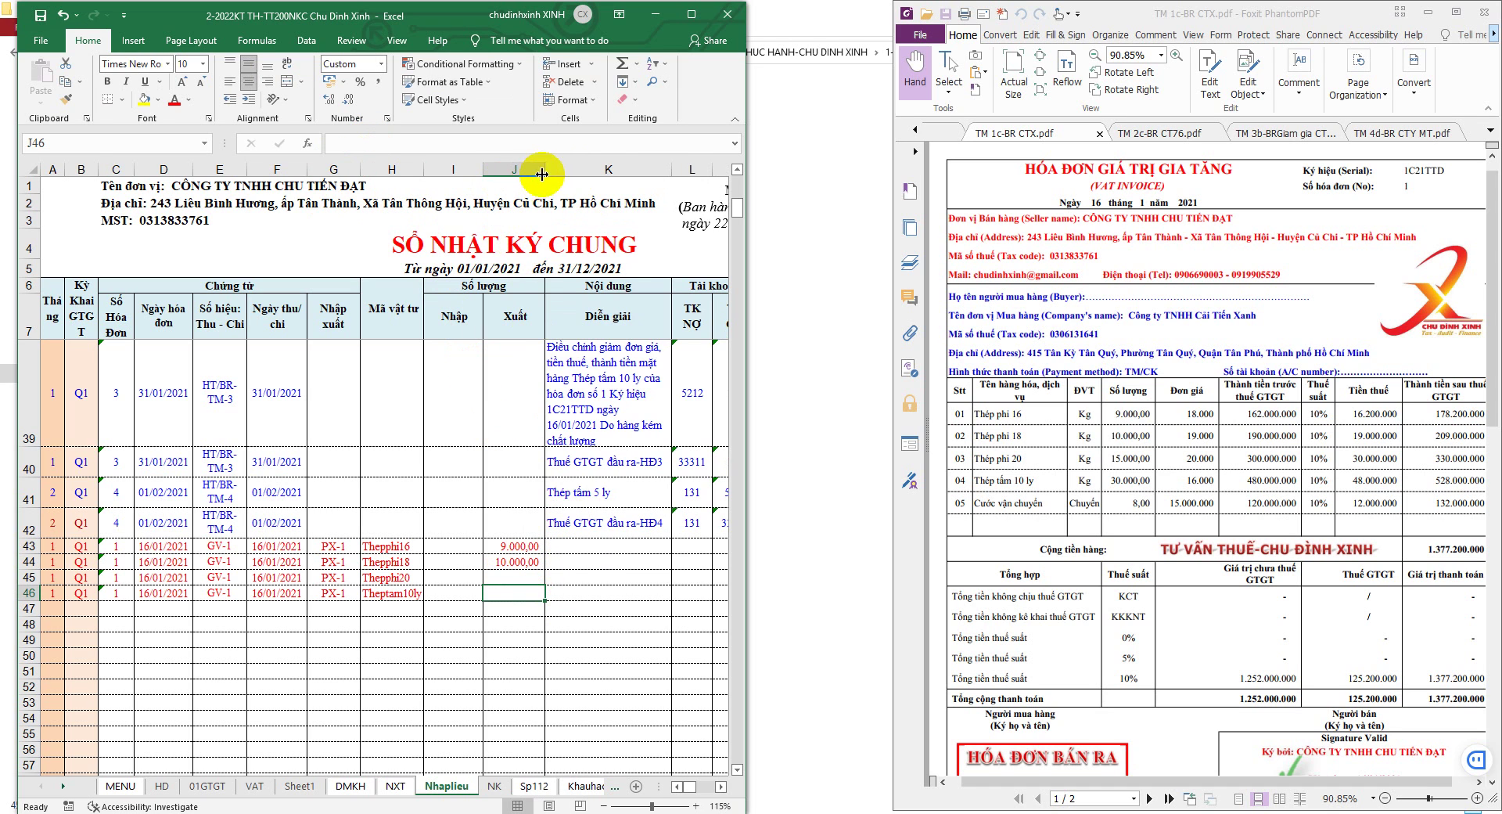
left_click_drag(545, 171, 546, 169)
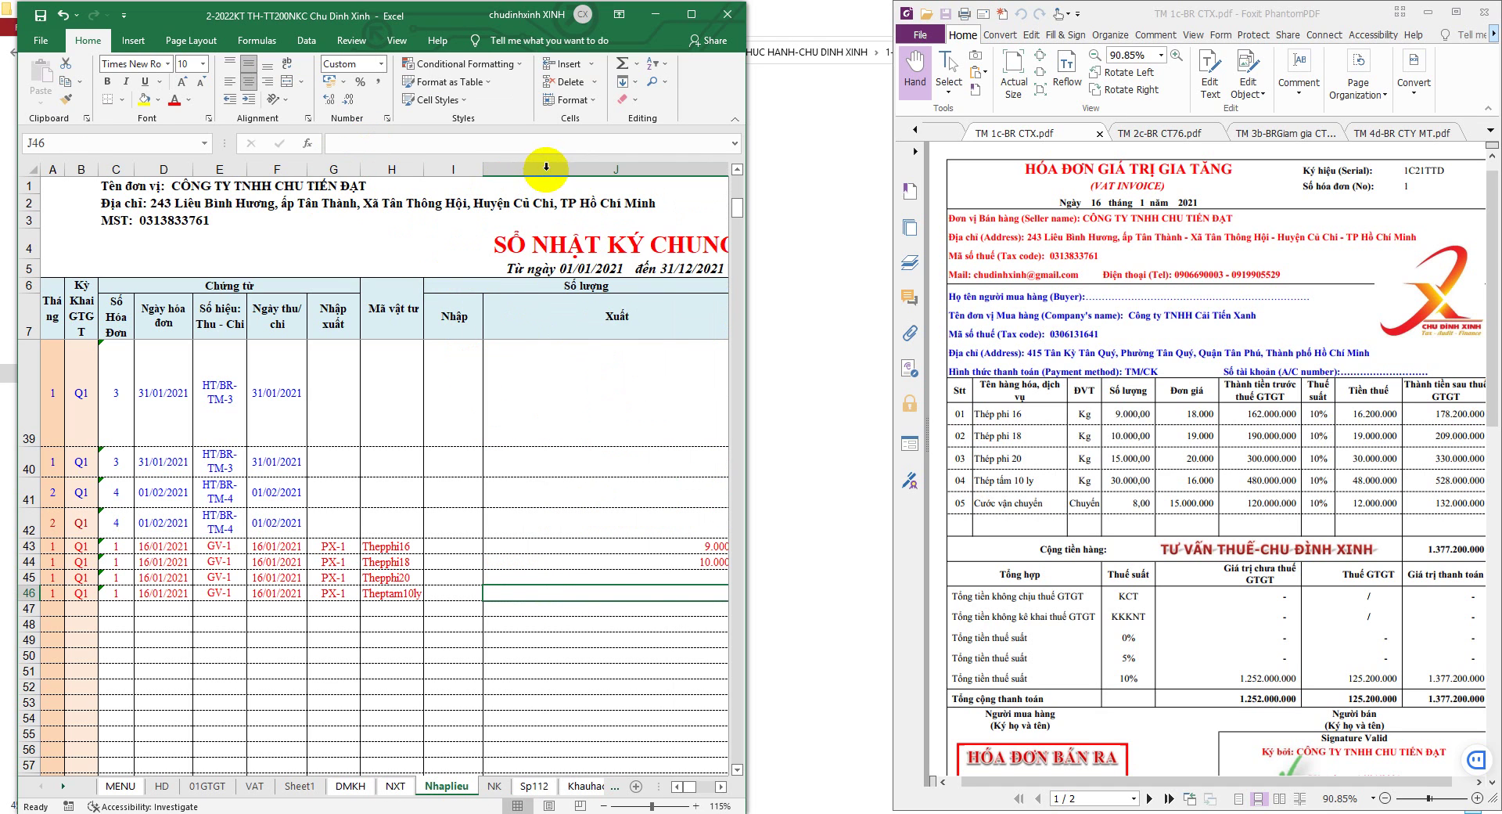
left_click(64, 15)
left_click_drag(545, 169, 545, 169)
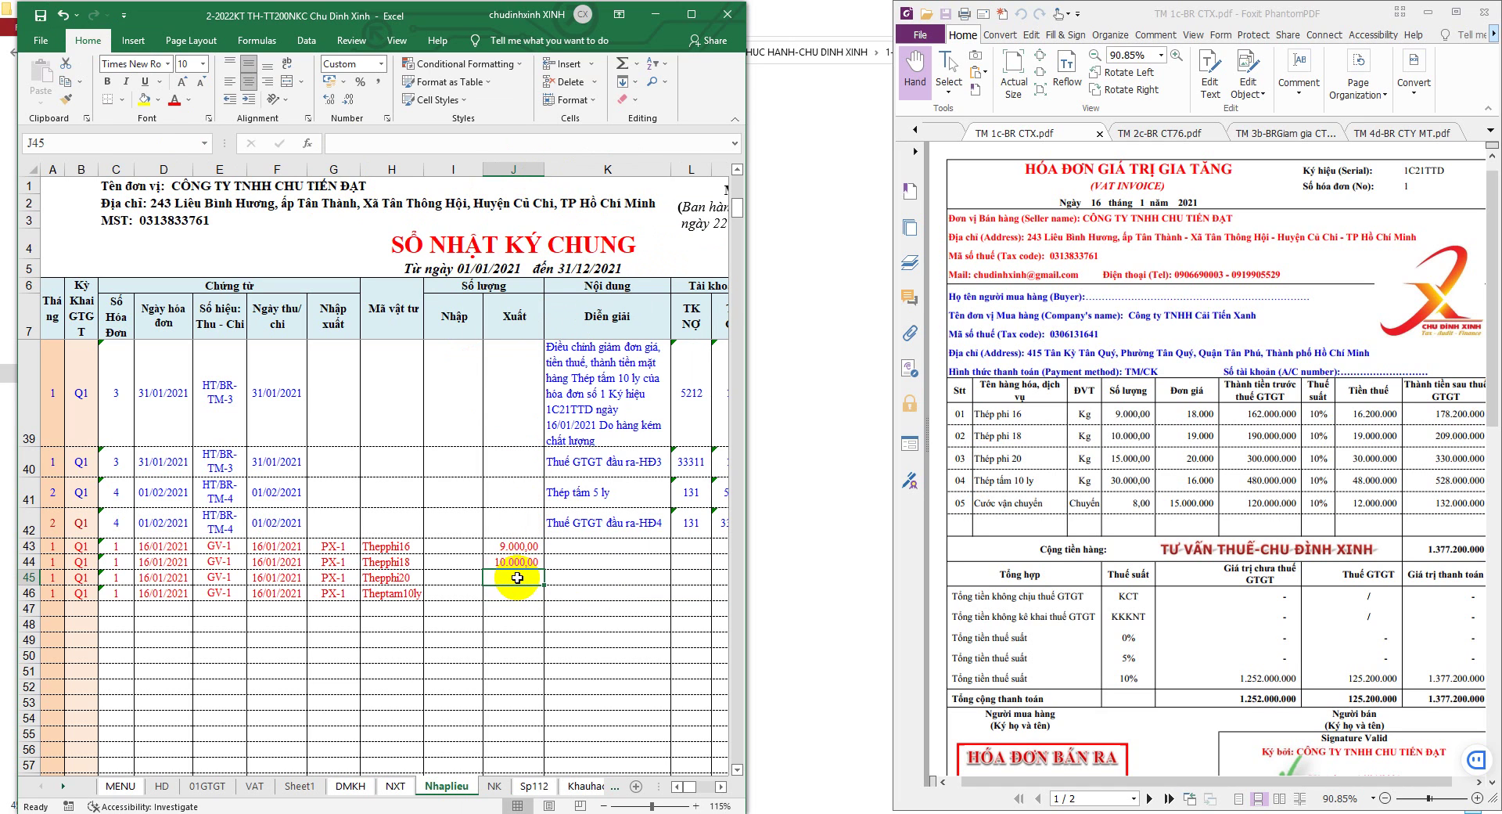
Enter 15.000 and 30.000 in J45:J46, checking all four quantities against the invoice PDF
type("15000")
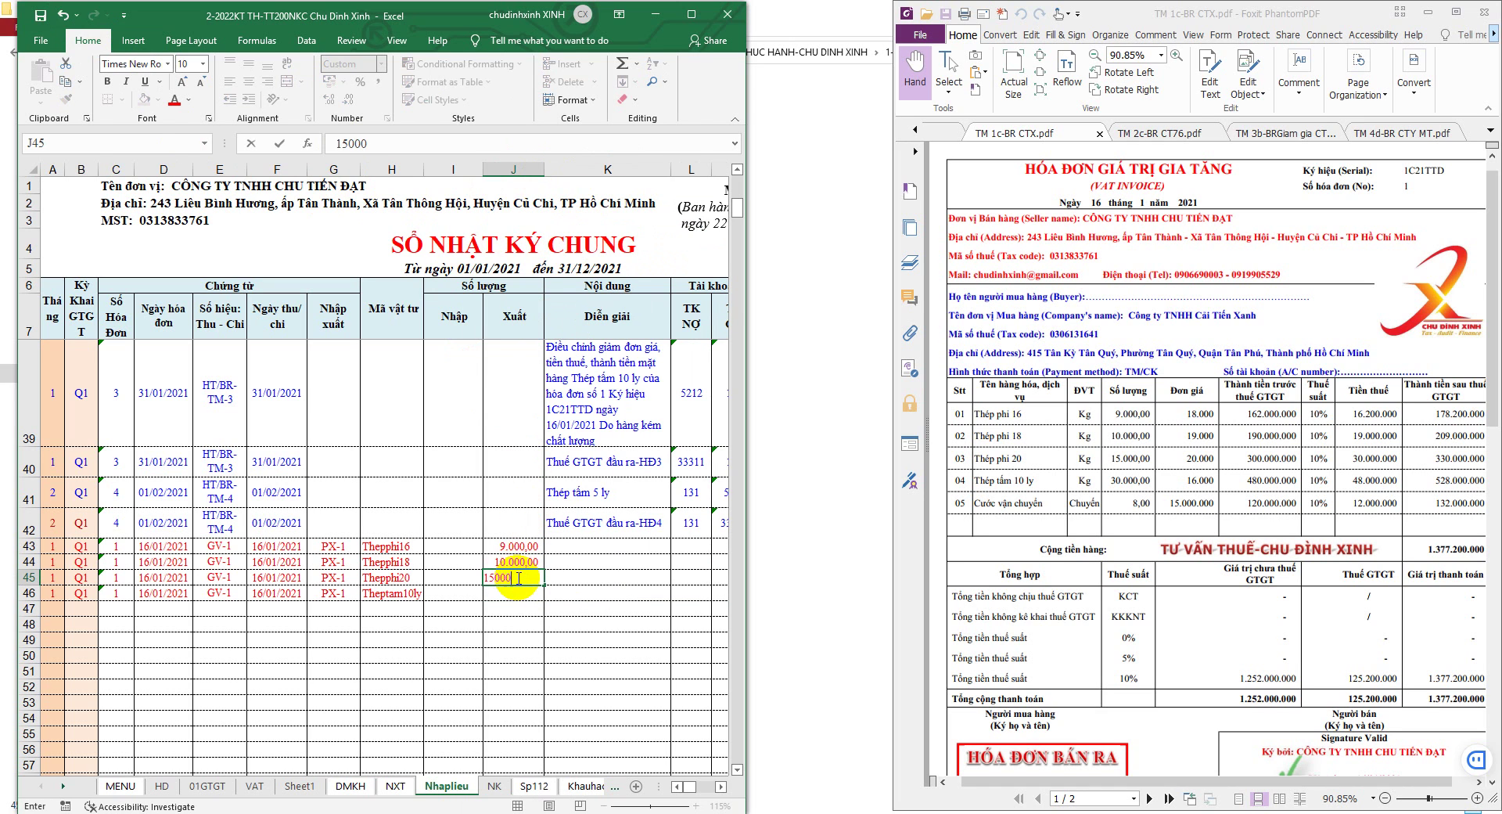
key("Return")
type("30000")
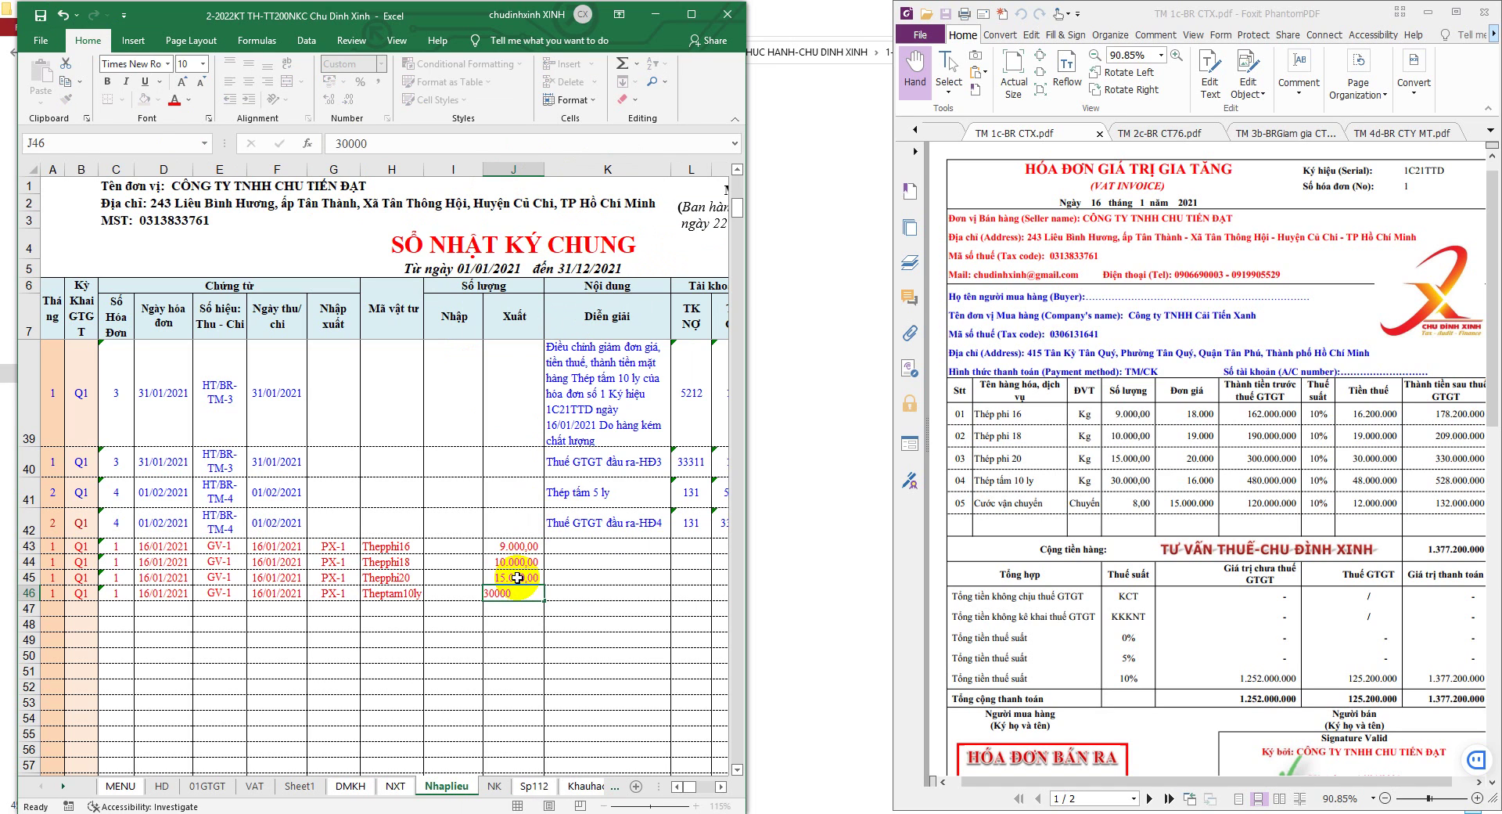
key("Return")
left_click(519, 548)
left_click(1122, 412)
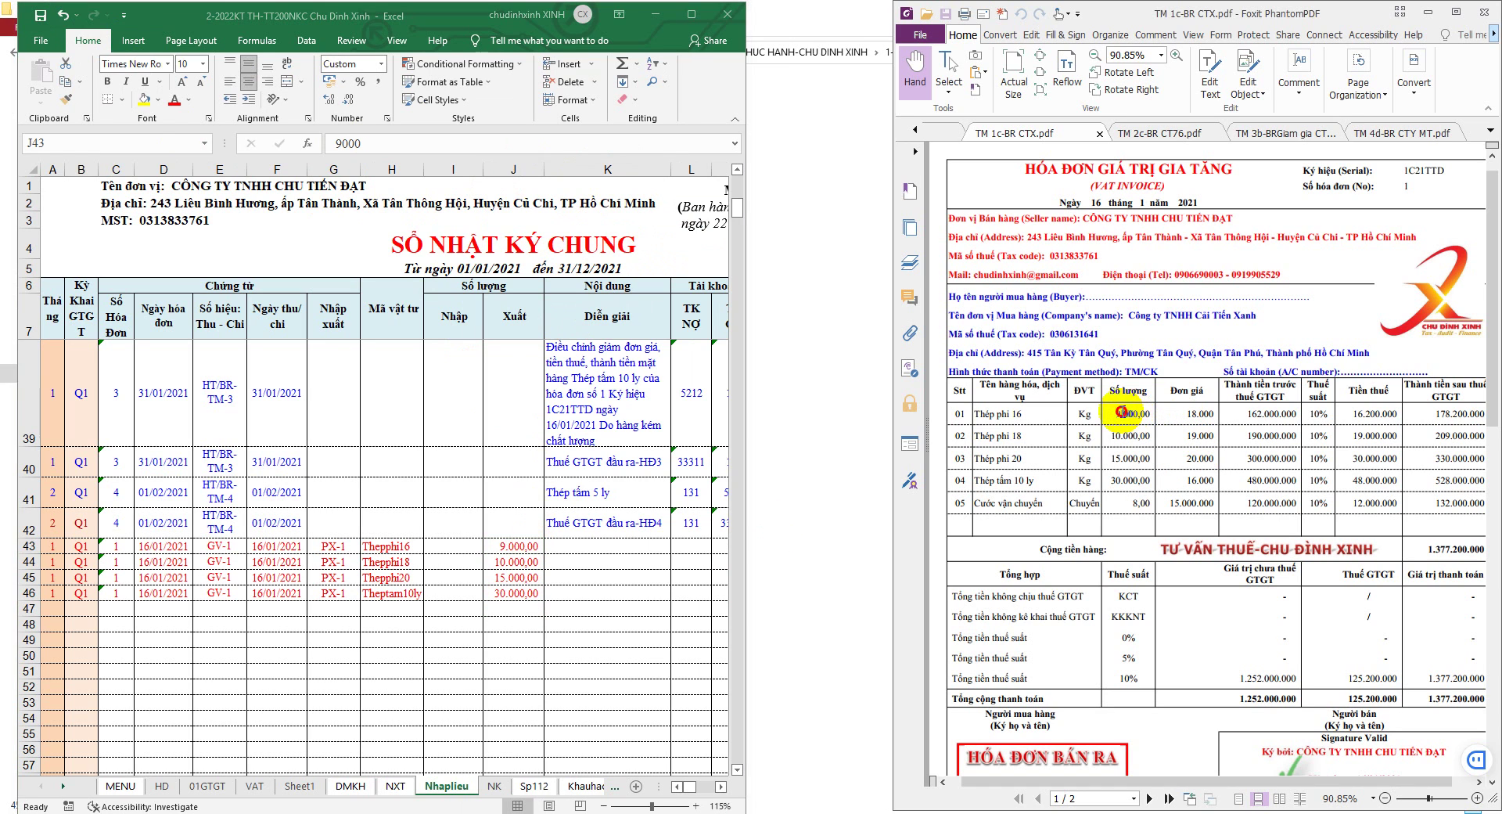
key("alt+Tab")
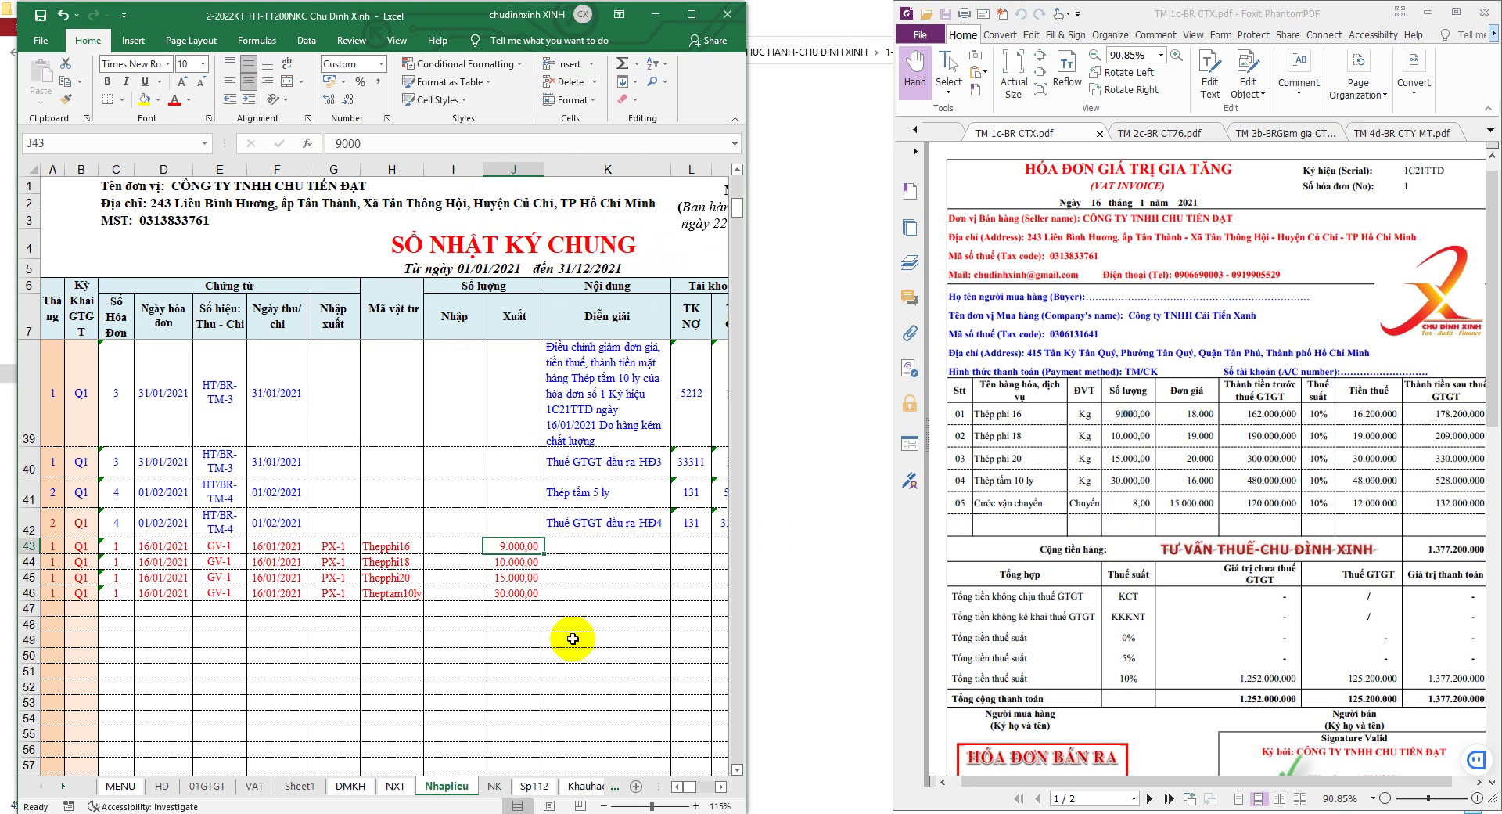
left_click_drag(745, 286, 947, 295)
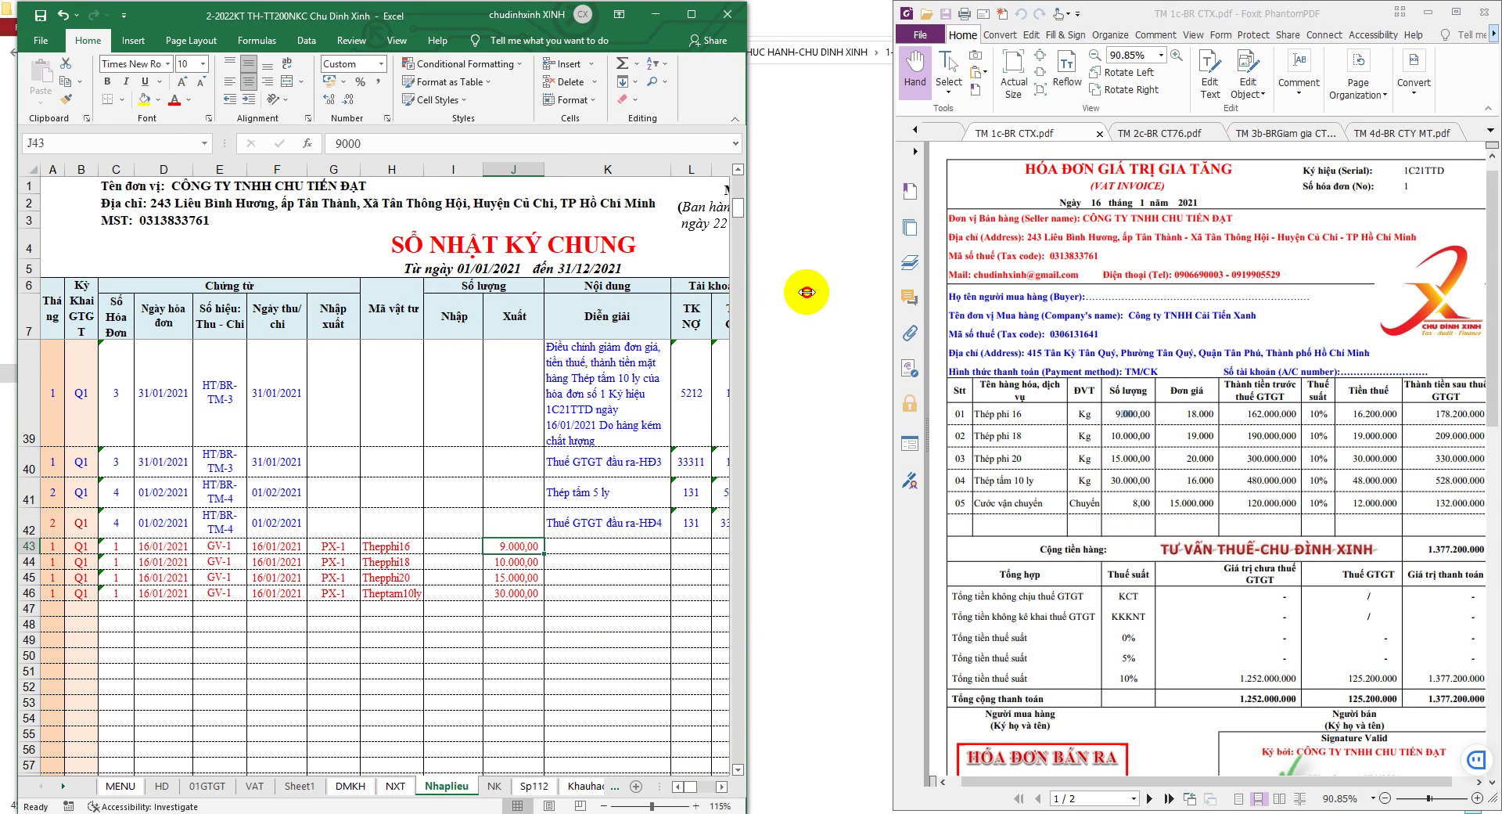
left_click(603, 543)
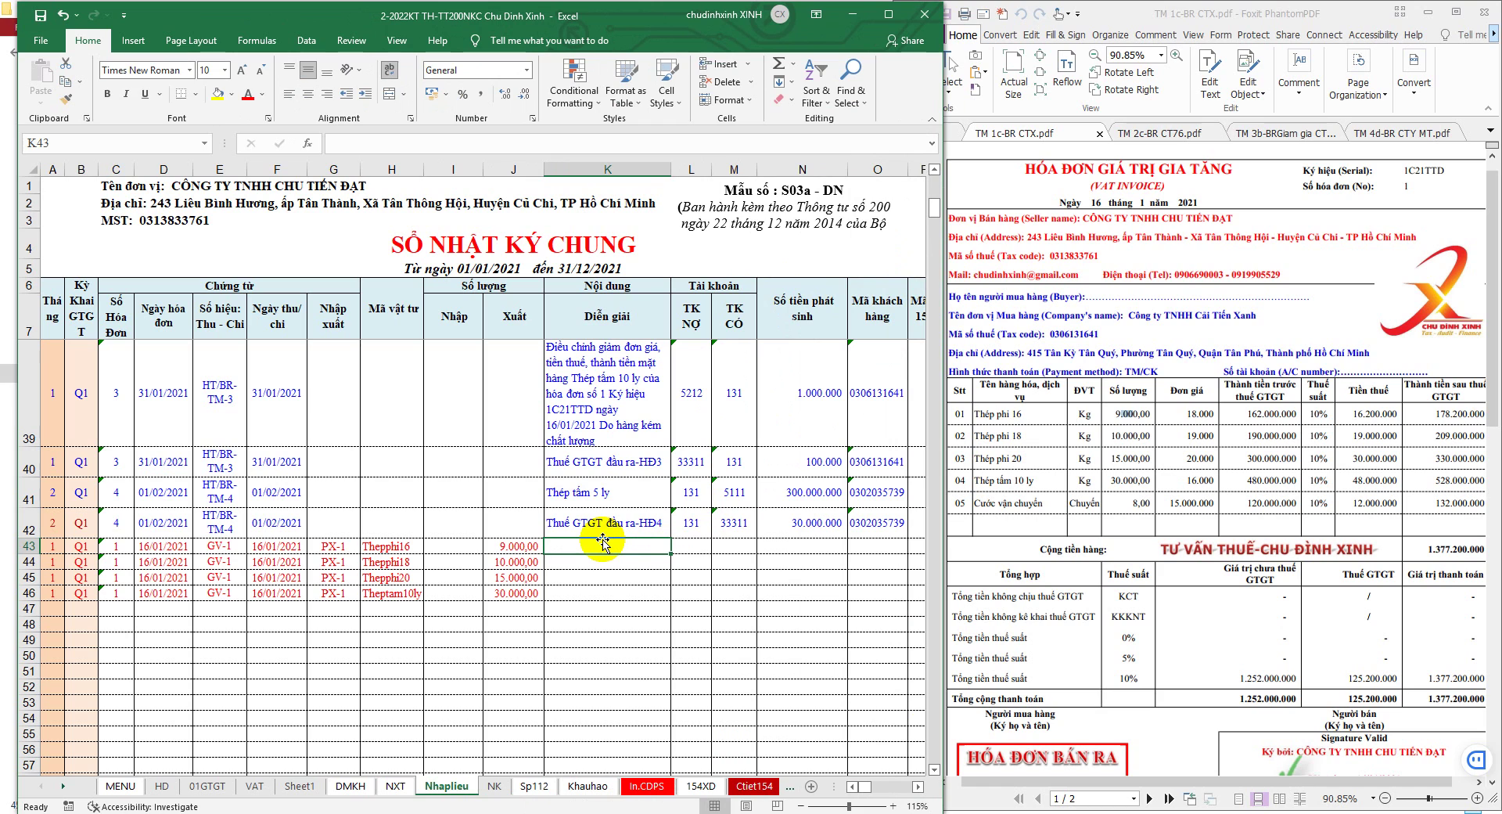
Enter =VLOOKUP(H43;NXT!$B$12:$D$64;2;0) in K43 to look up the item name
type("=VL")
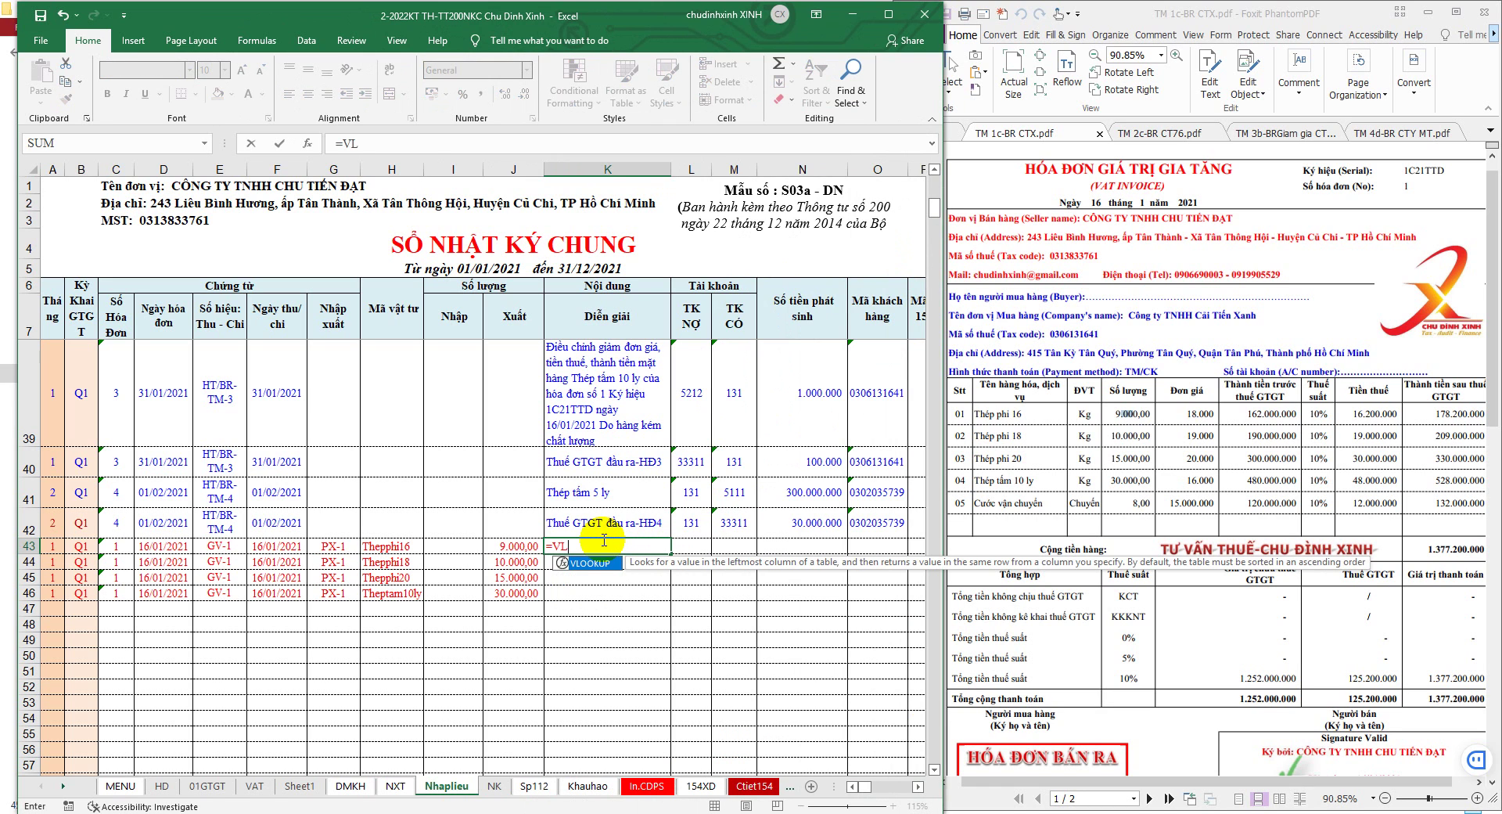
double_click(595, 564)
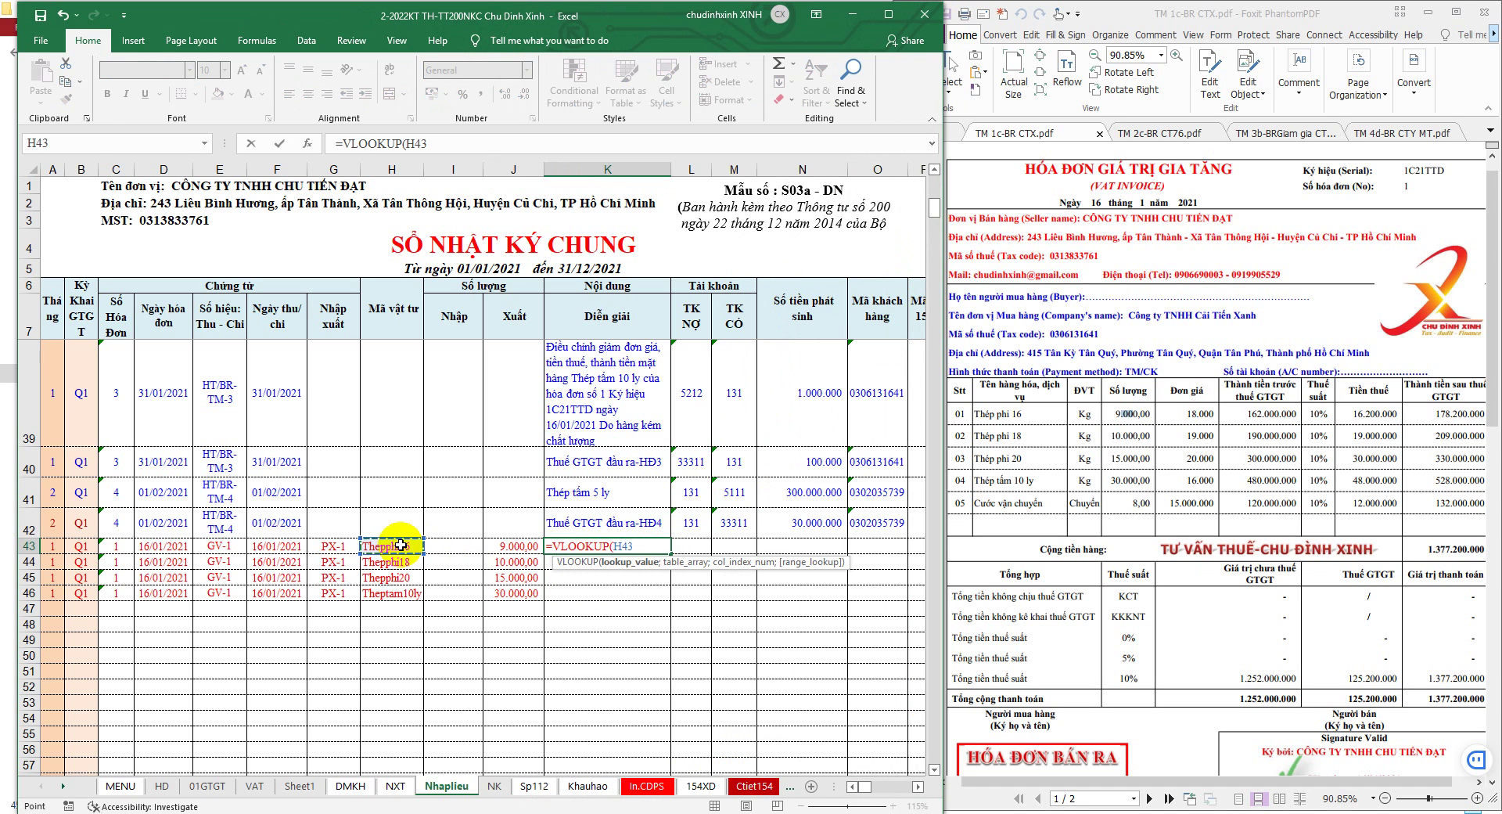
left_click(395, 786)
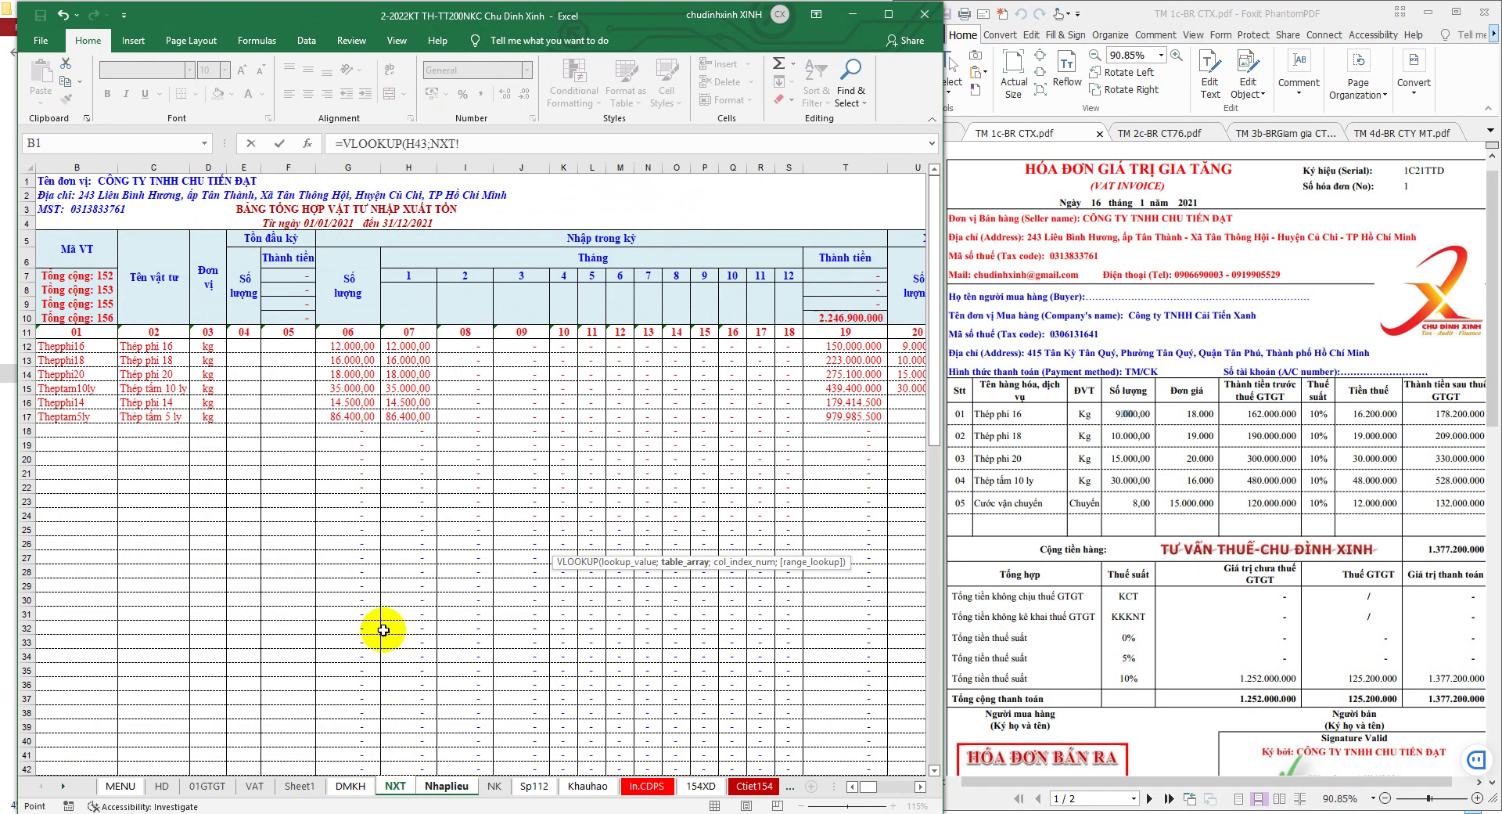
left_click(852, 786)
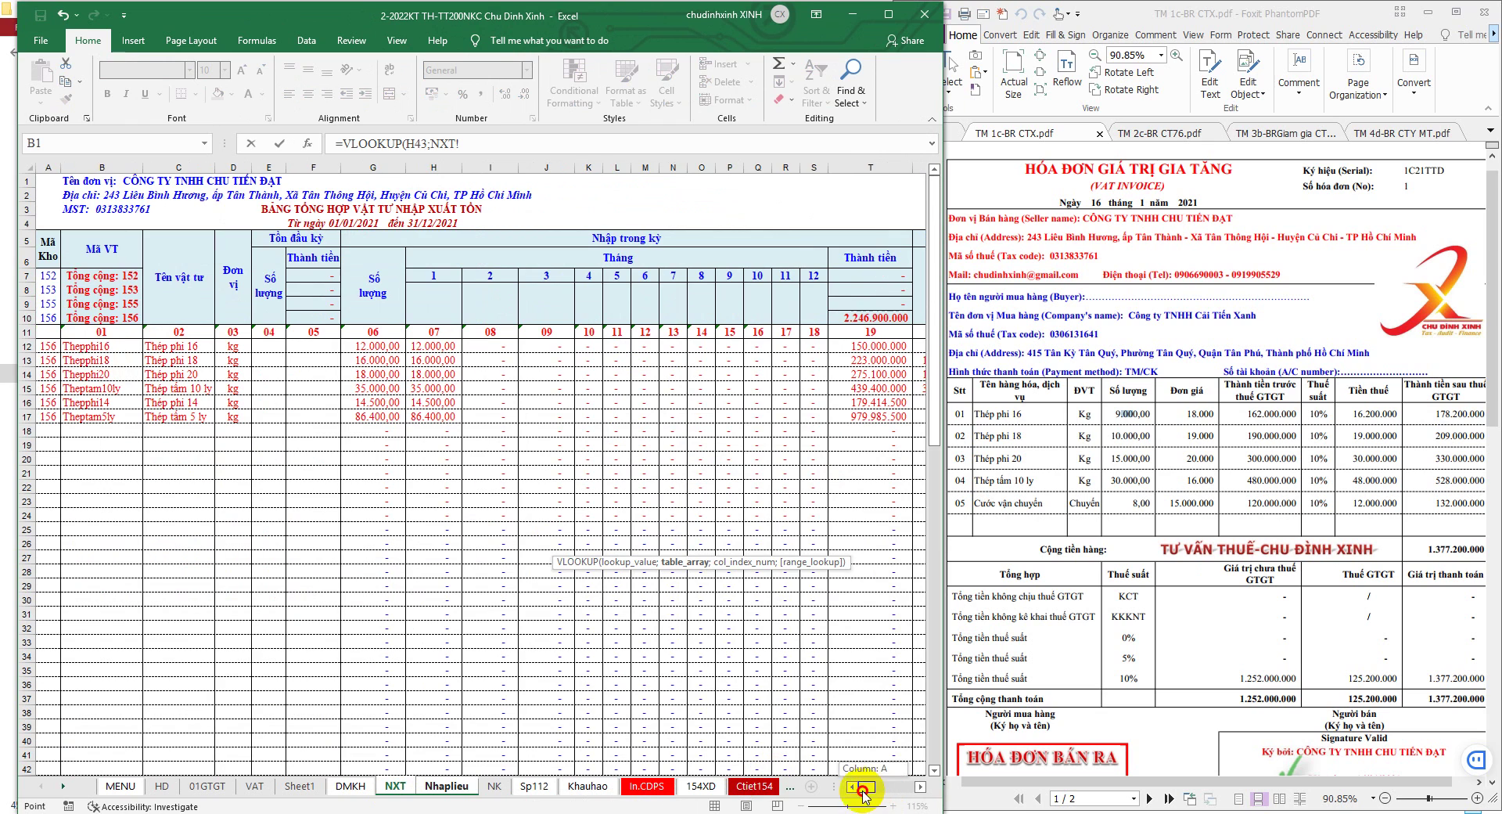
mouse_move(86, 346)
left_mouse_down()
mouse_move(222, 385)
mouse_move(226, 474)
left_mouse_up()
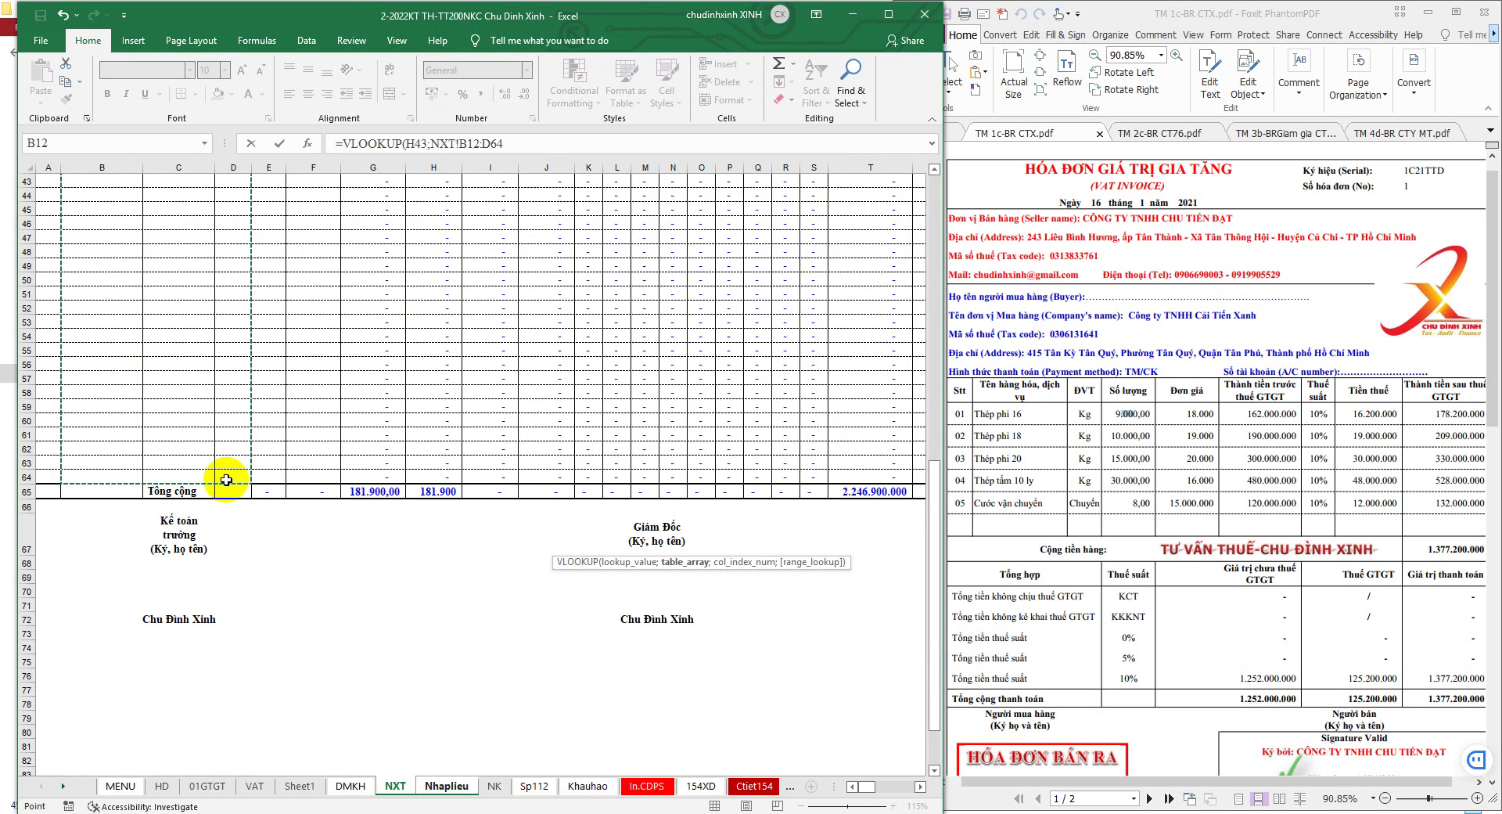
type("$D$64;")
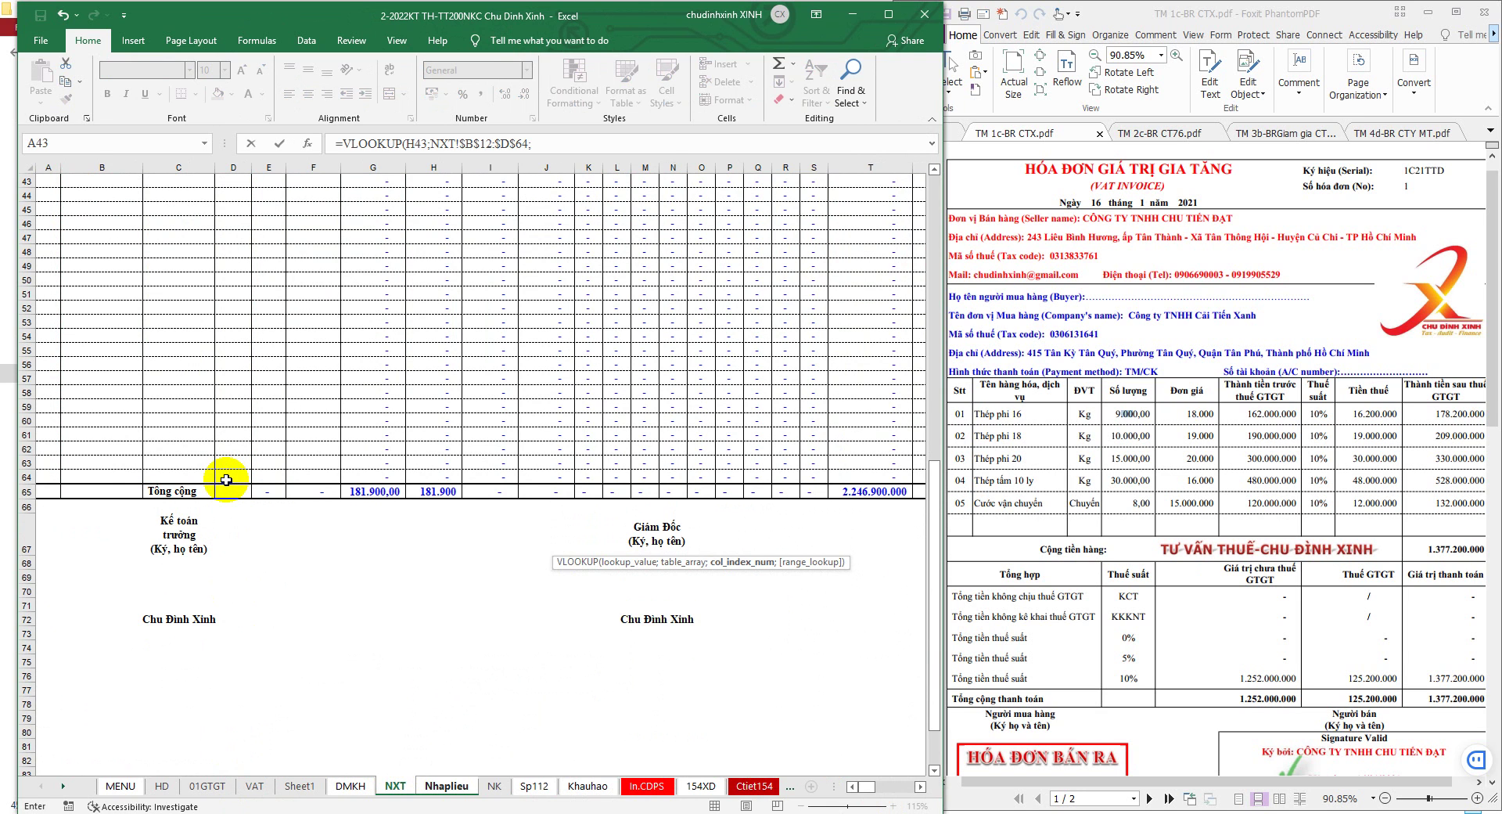
scroll(227, 480, "up", 10)
scroll(226, 480, "up", 1)
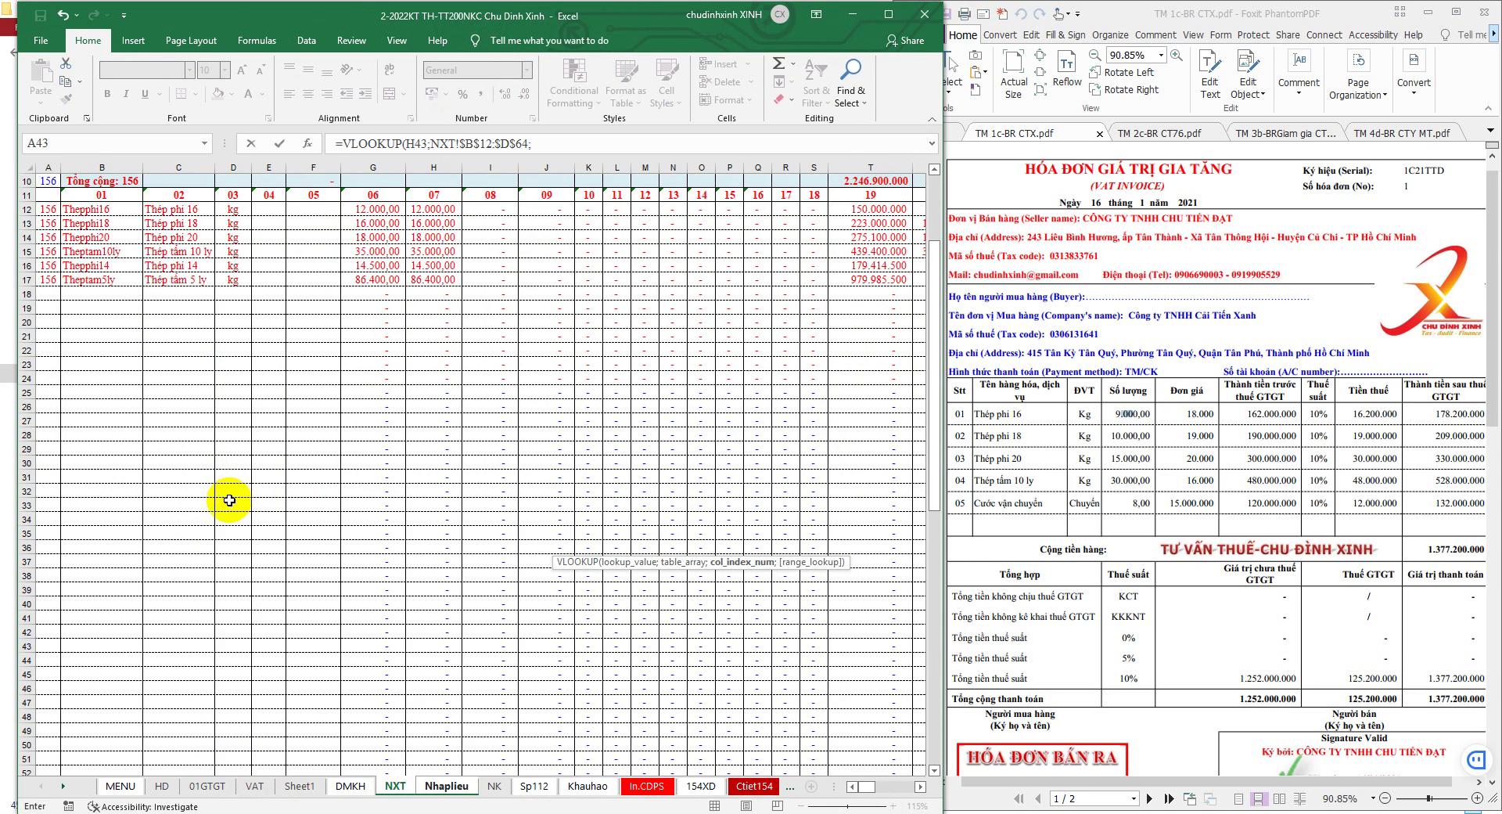
scroll(202, 389, "up", 1)
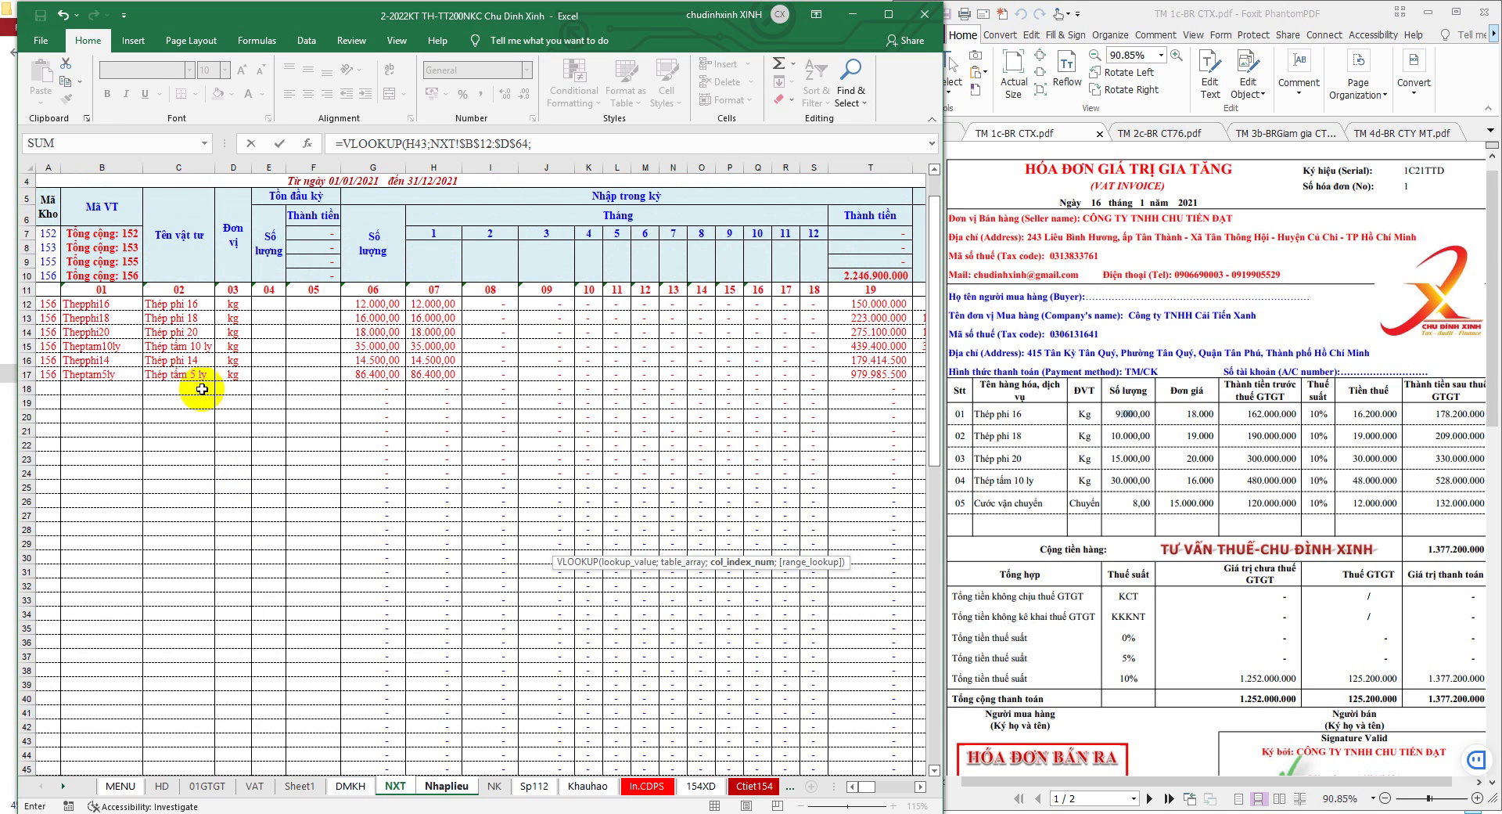
type("2;")
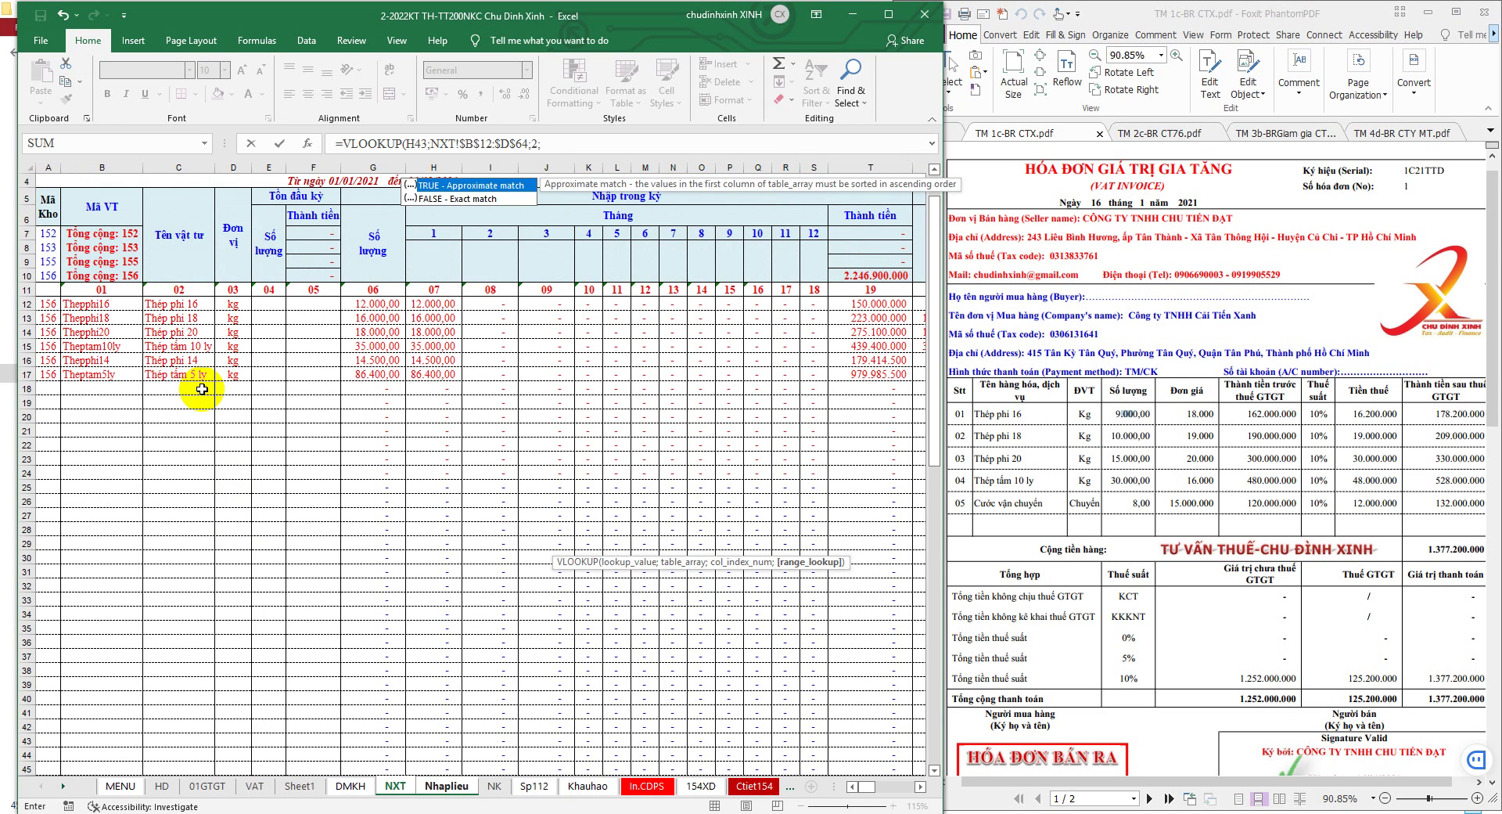
key("Return")
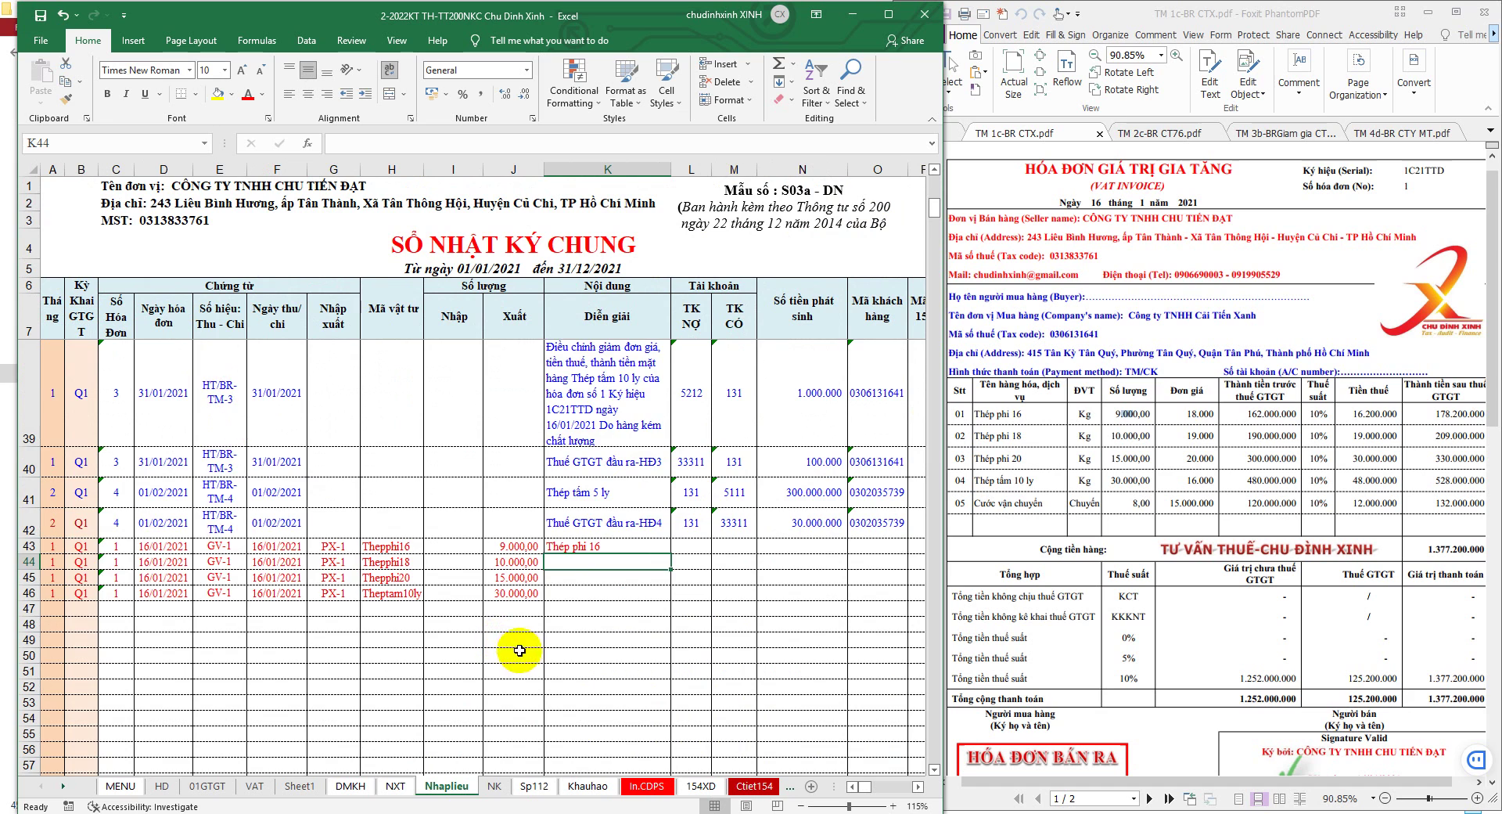
Copy the VLOOKUP formula down to K46 for Thép phi 16, 18, 20 and Thép tấm 10 ly
scroll(575, 555, "down", 10)
left_click(651, 380)
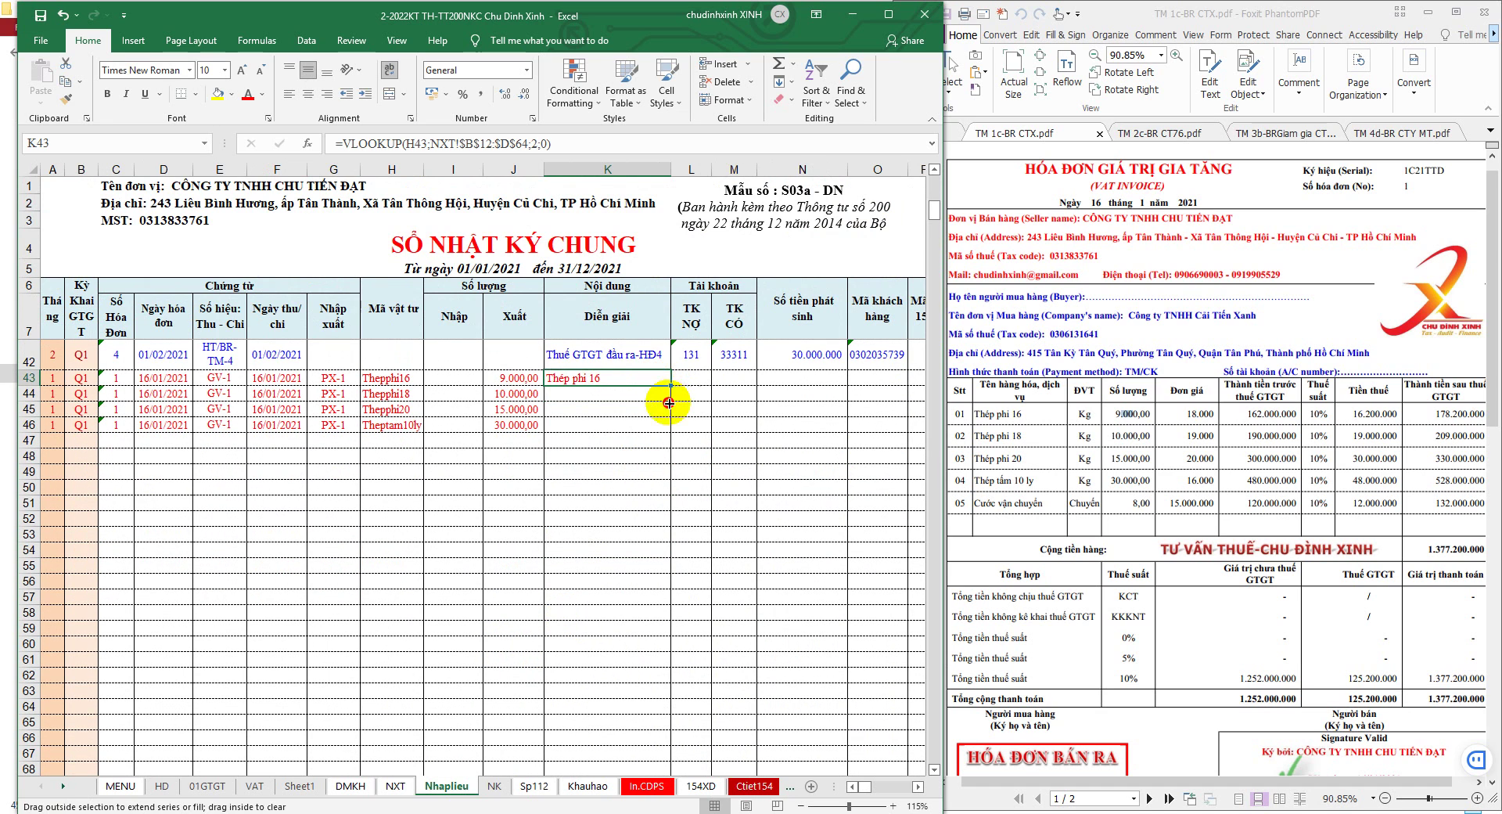
left_click_drag(671, 385, 670, 429)
scroll(676, 484, "up", 1)
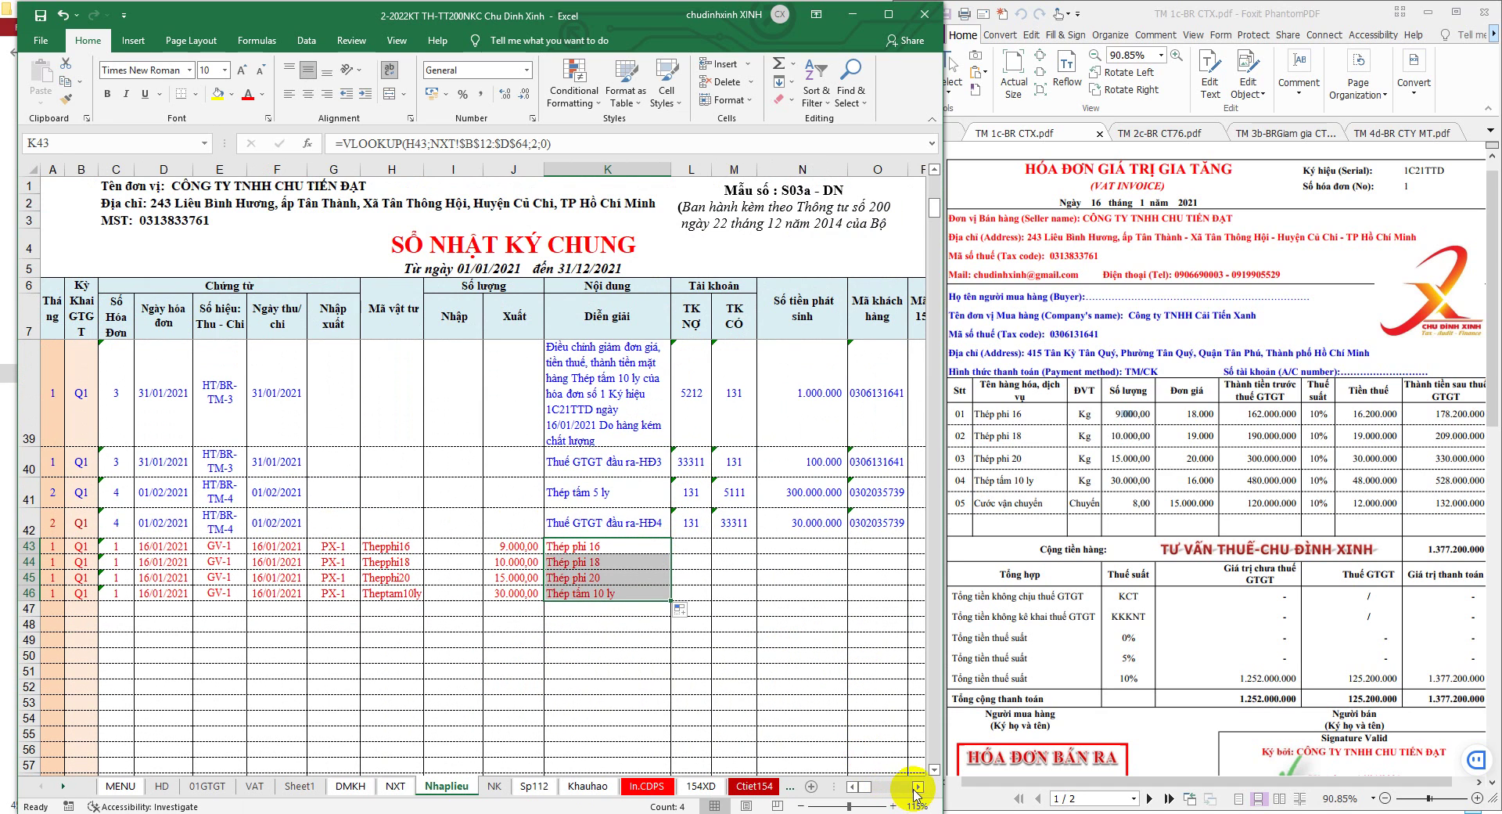
Enter accounts '632 and '156 in L43:M43 and copy them to rows 44–46
left_click(698, 544)
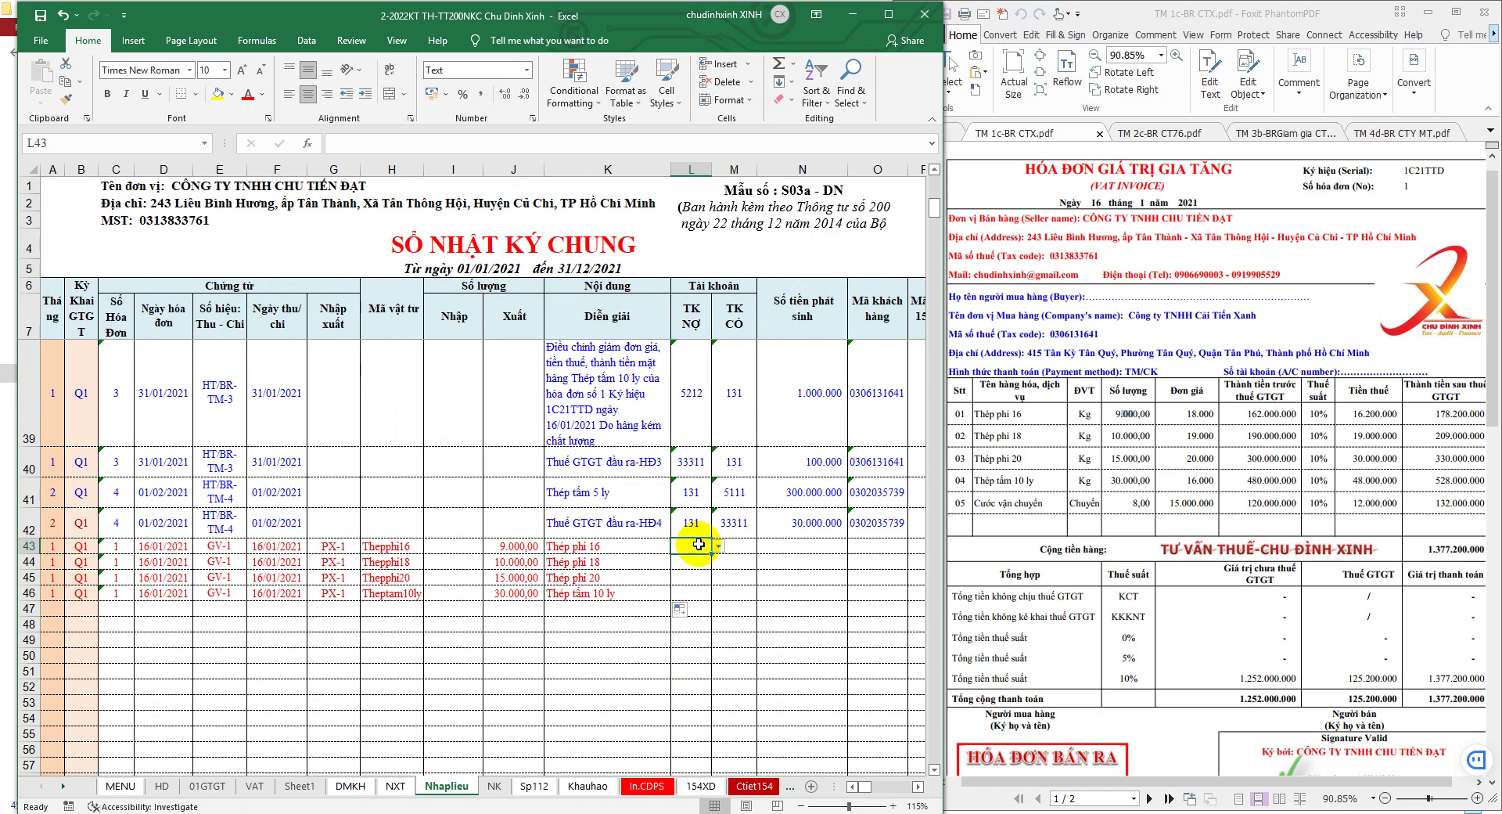
type("'632")
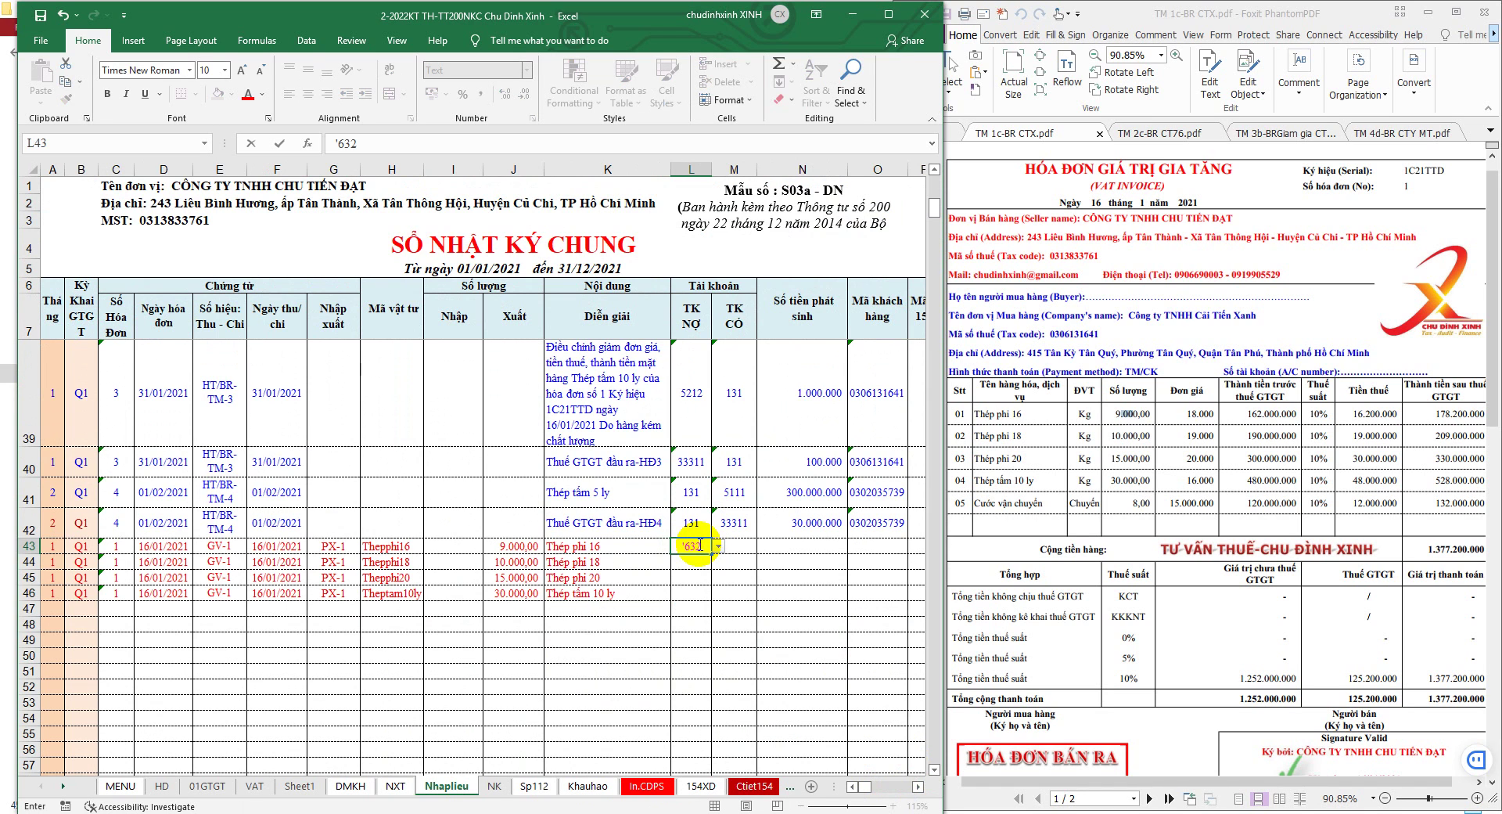
key("Tab")
type("15")
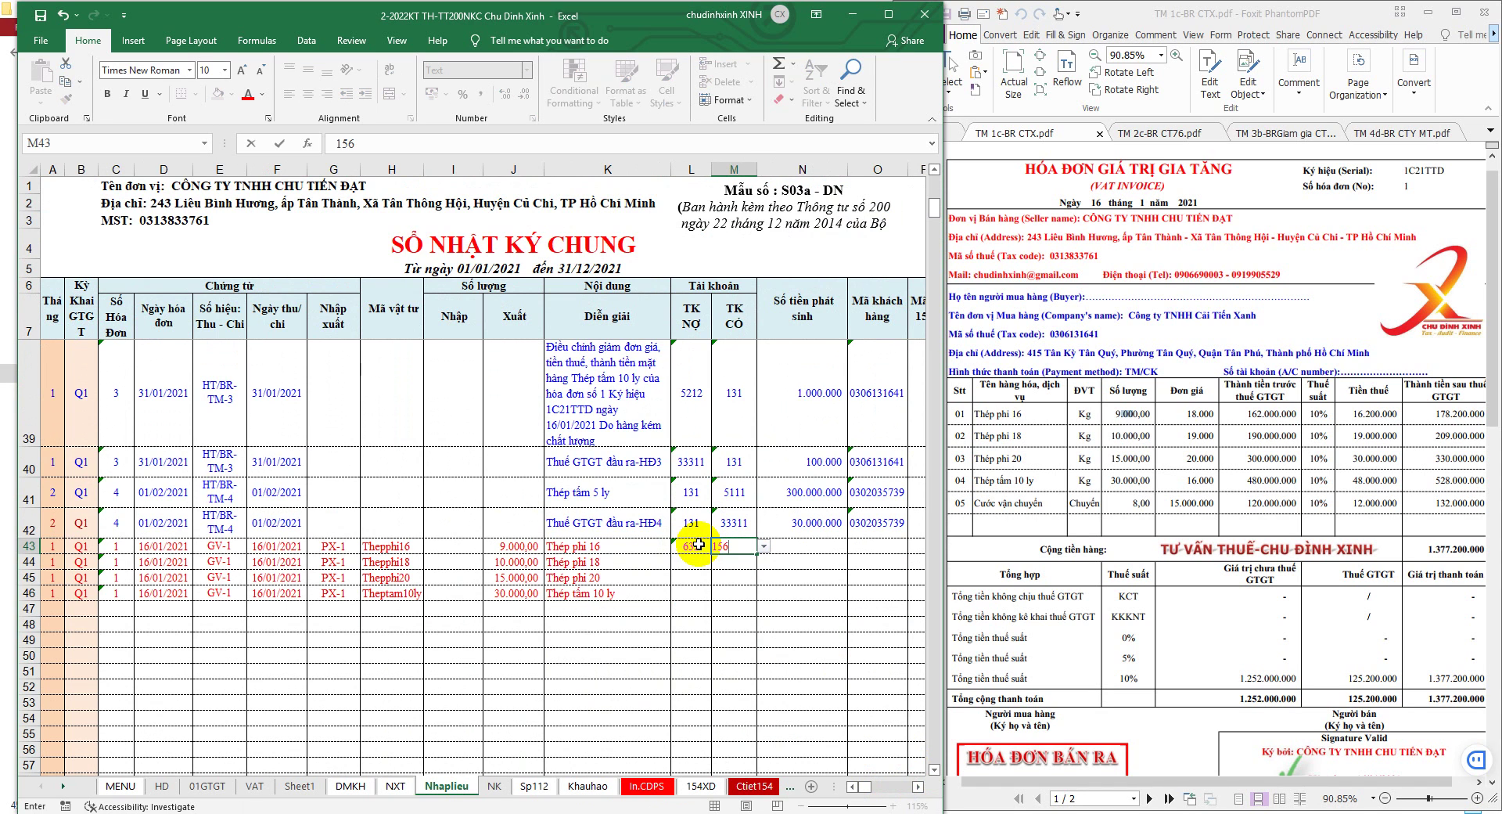
key("ctrl+Return")
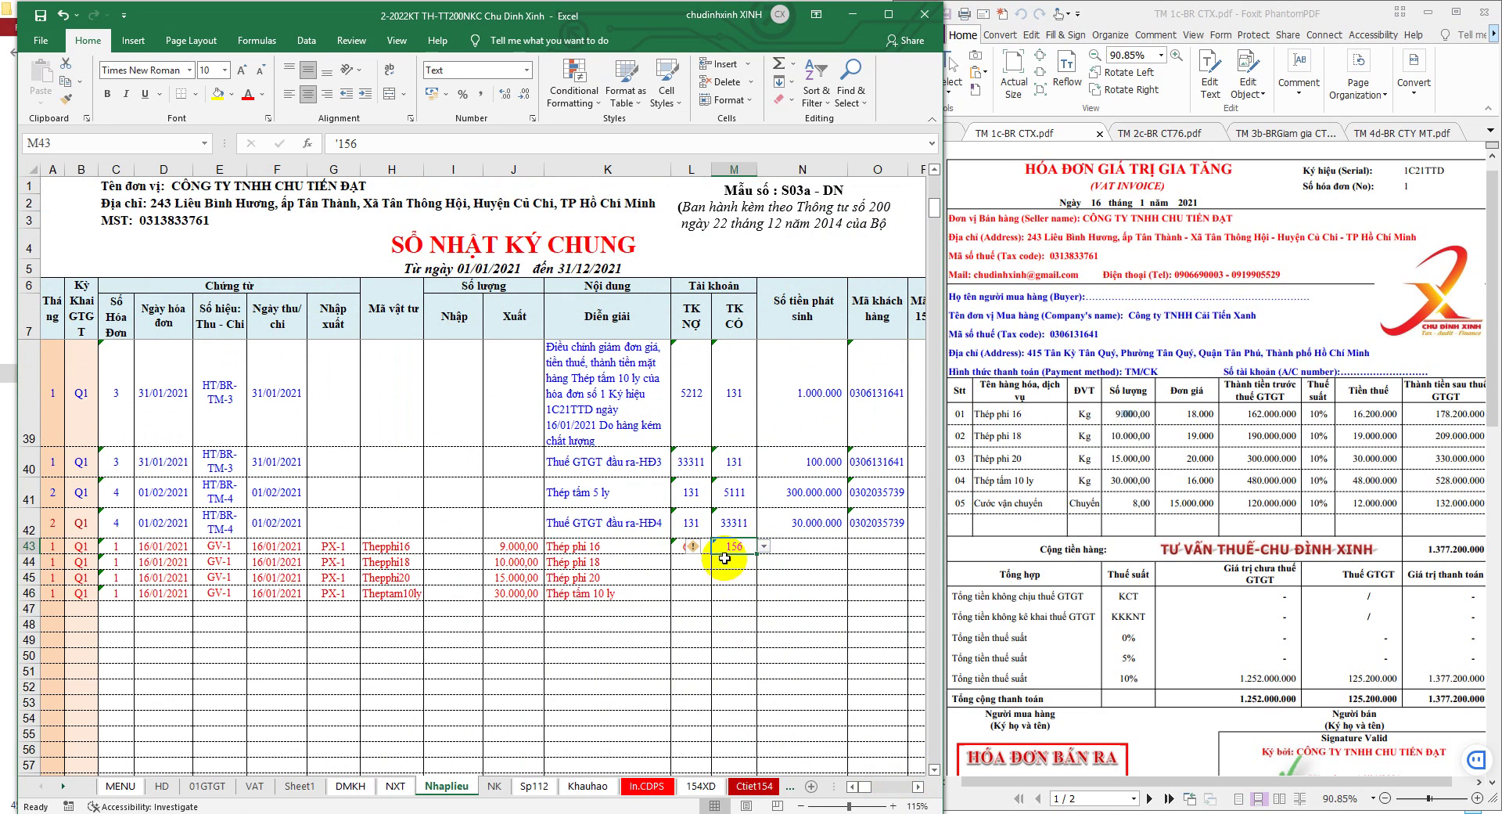
mouse_move(682, 550)
left_mouse_down()
mouse_move(728, 555)
mouse_move(732, 594)
left_mouse_up()
key("ctrl+c")
key("ctrl+v")
left_click(785, 548)
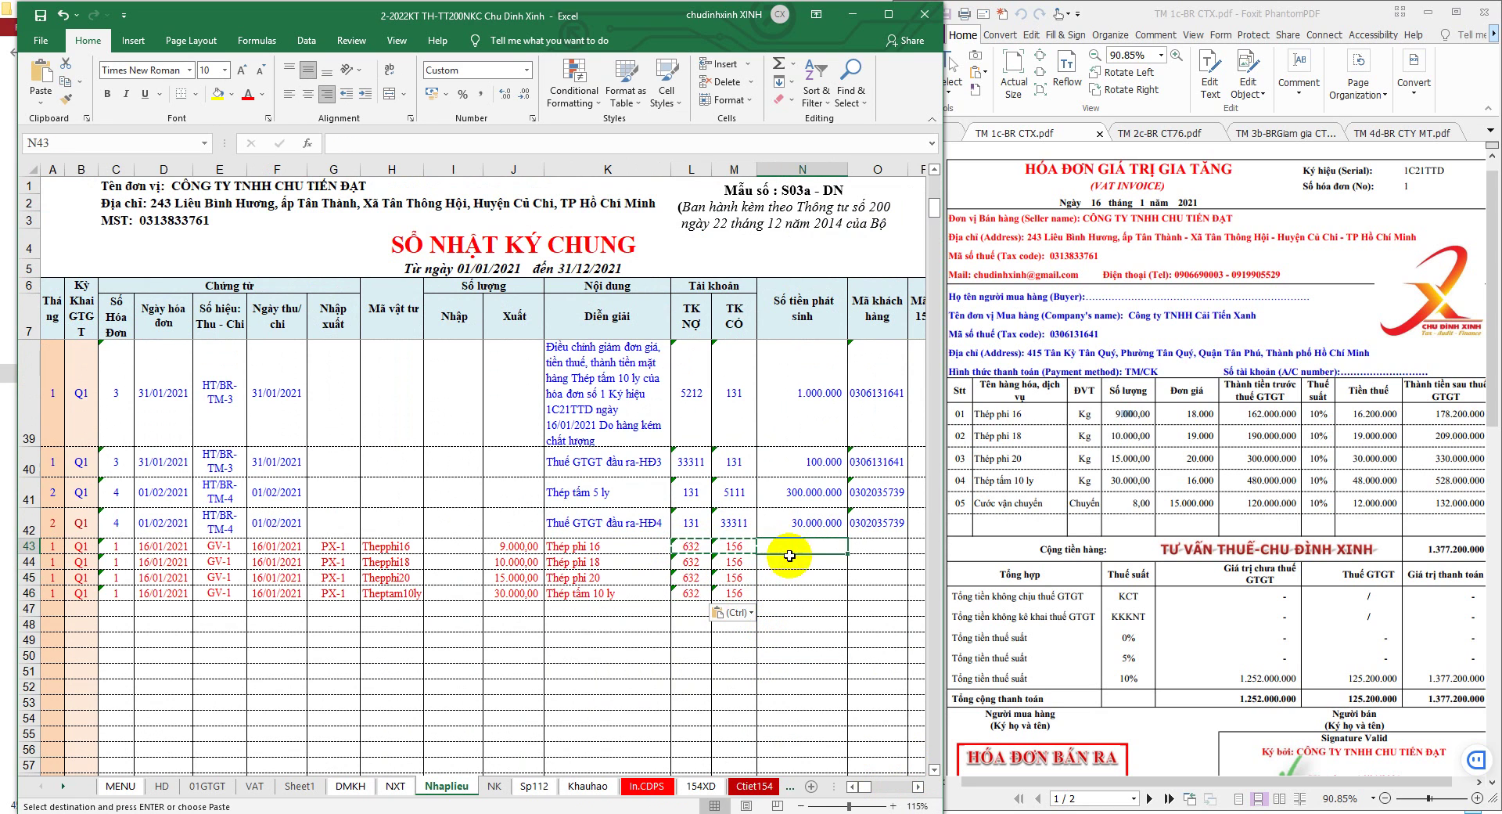
Set N43 to =V43 and check the TT.X values against the NXT average issue prices
left_click(889, 14)
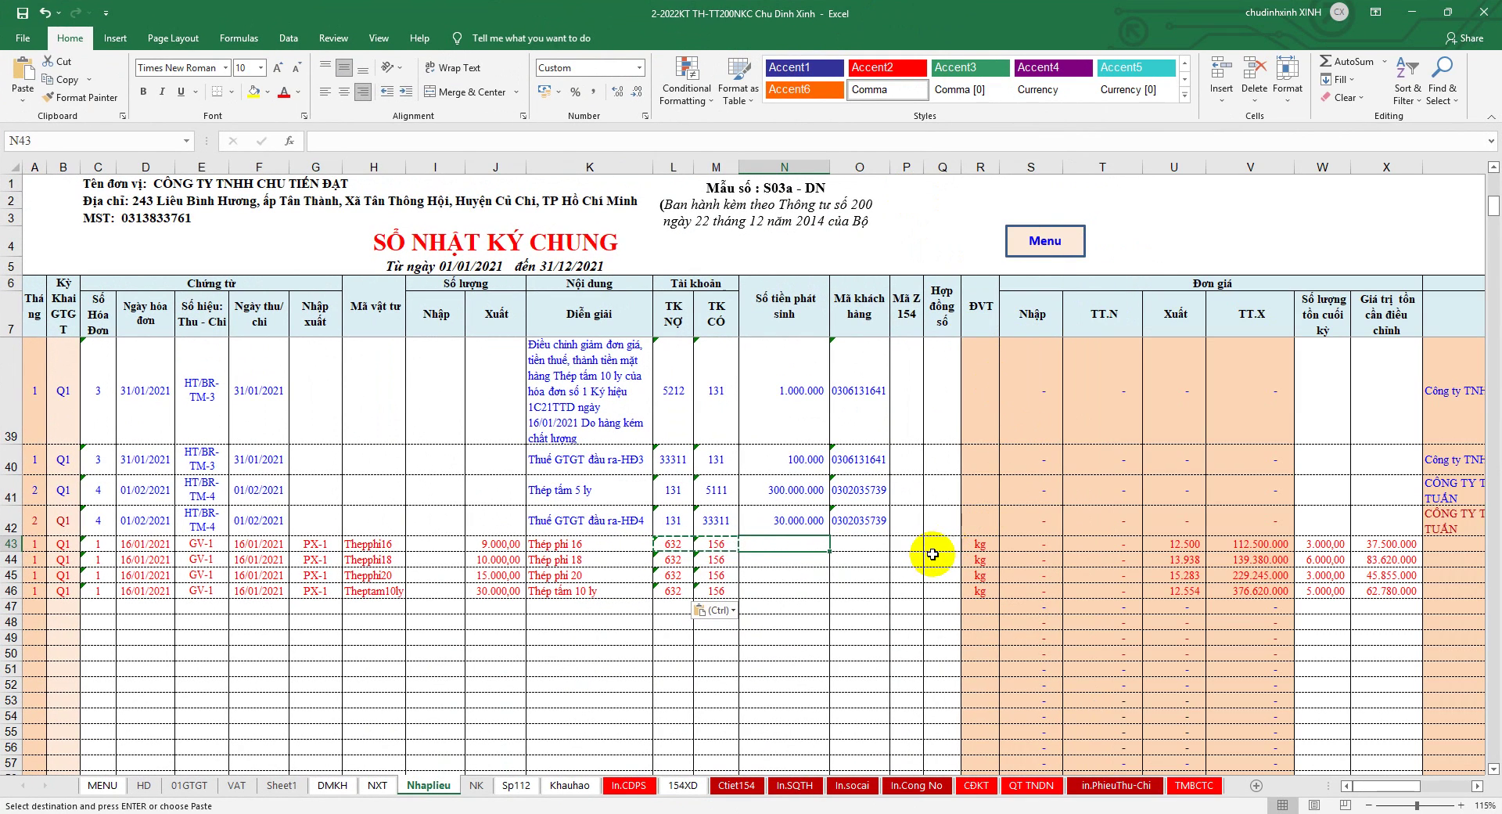
type("=")
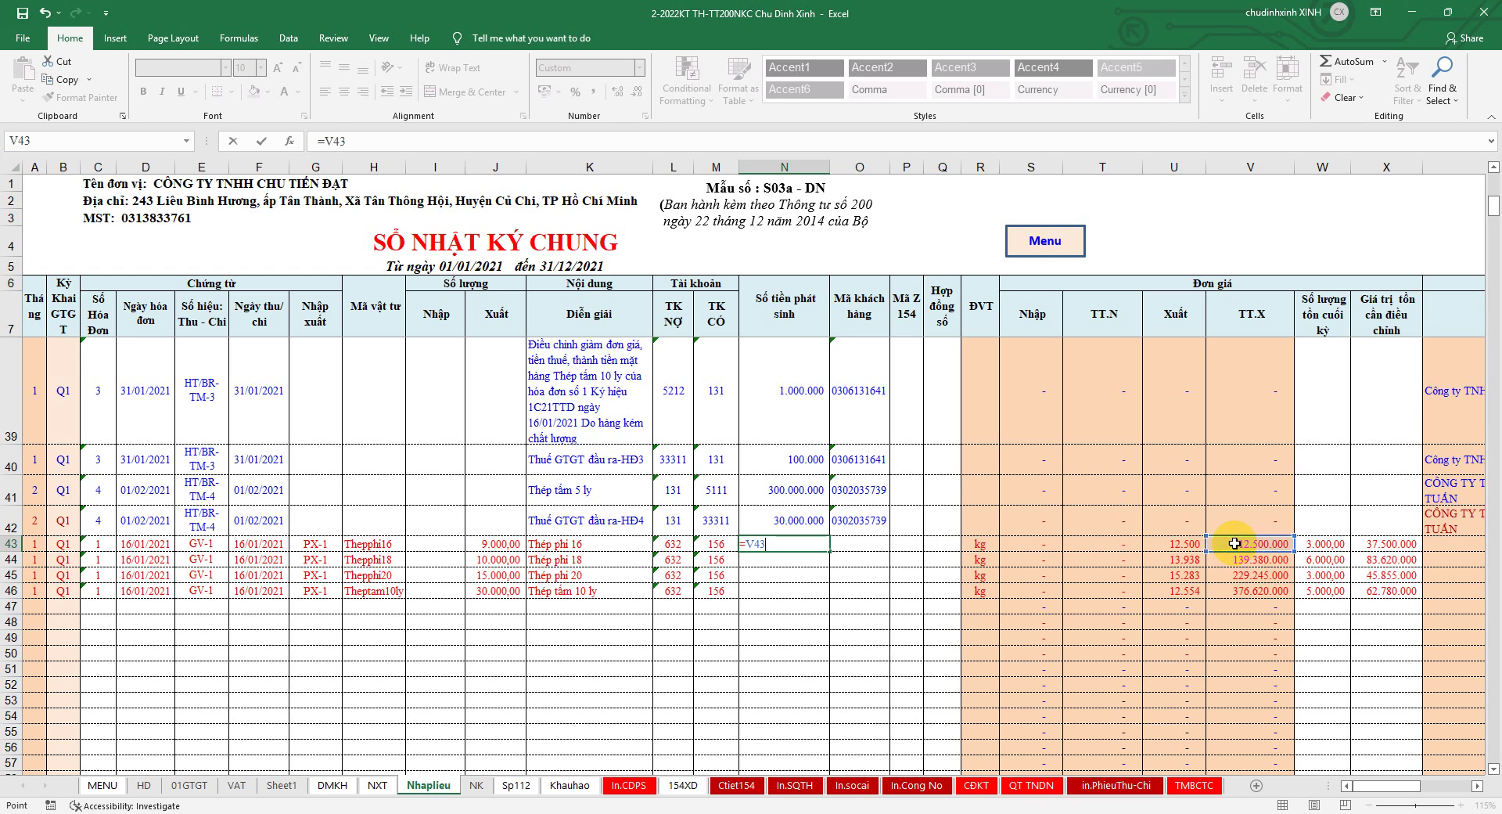
key("Return")
left_click(1256, 167)
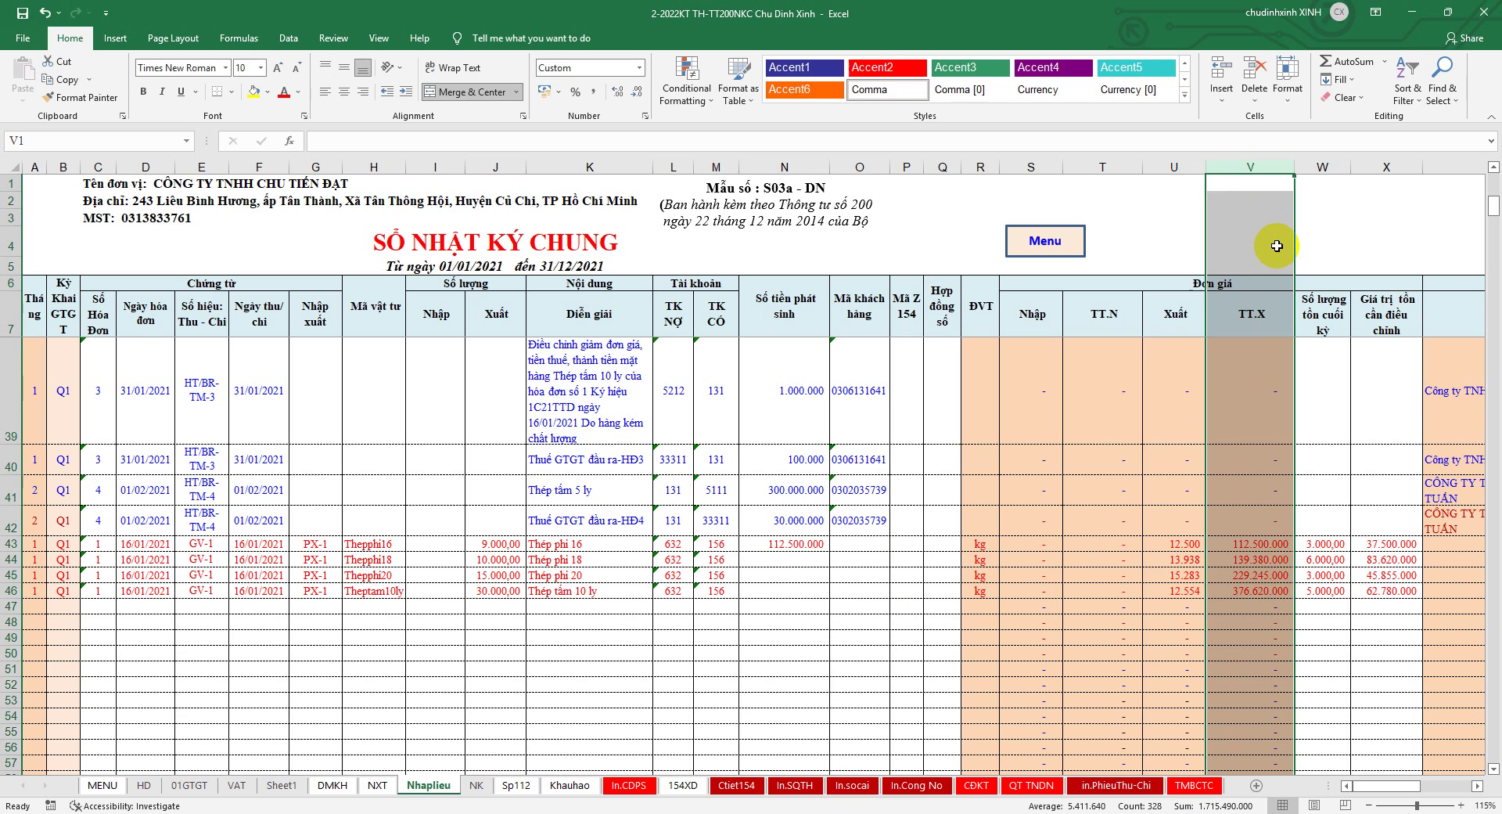
left_click(378, 785)
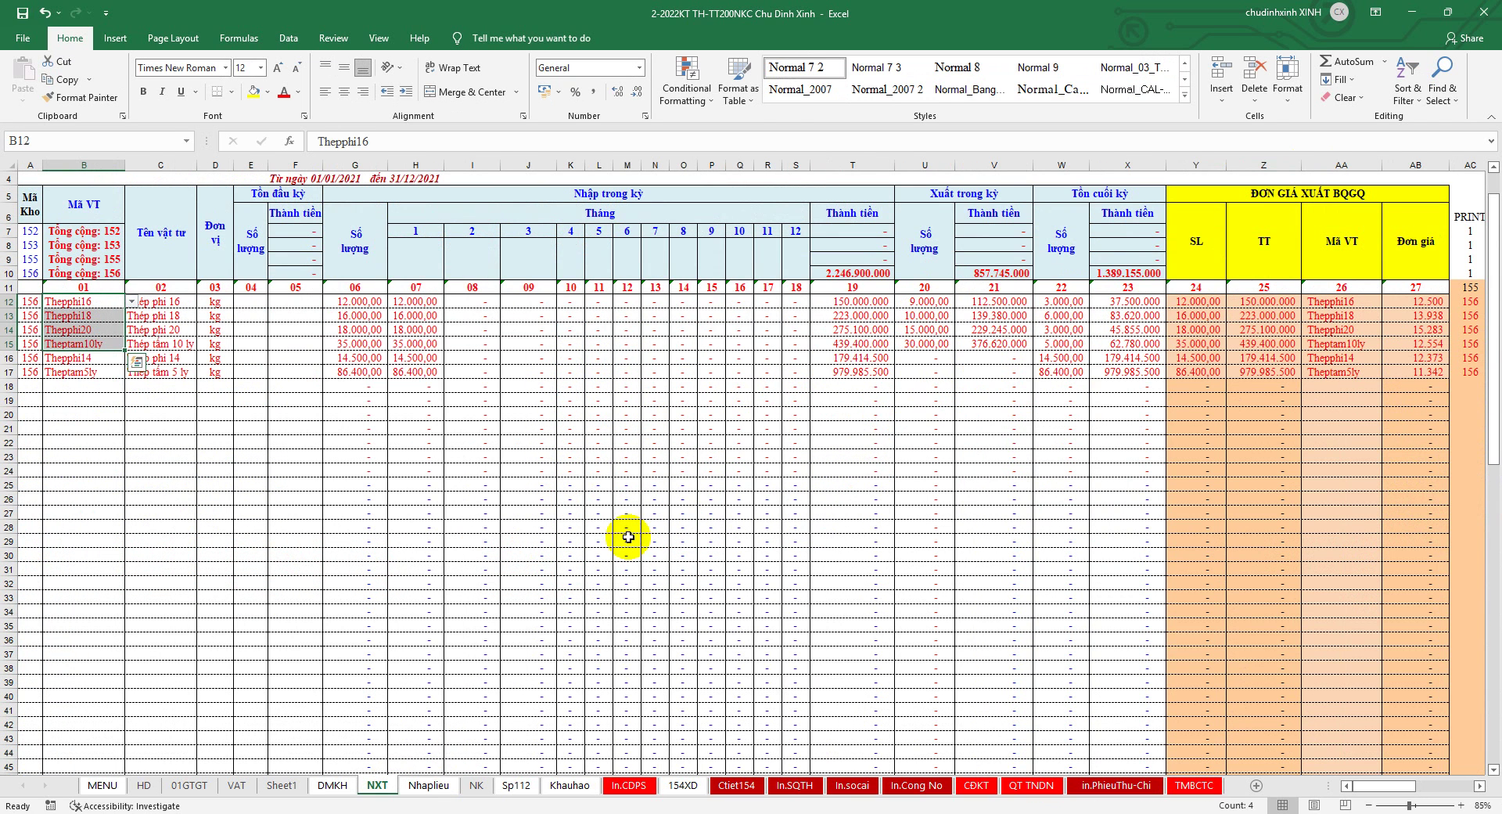
left_click(1413, 166)
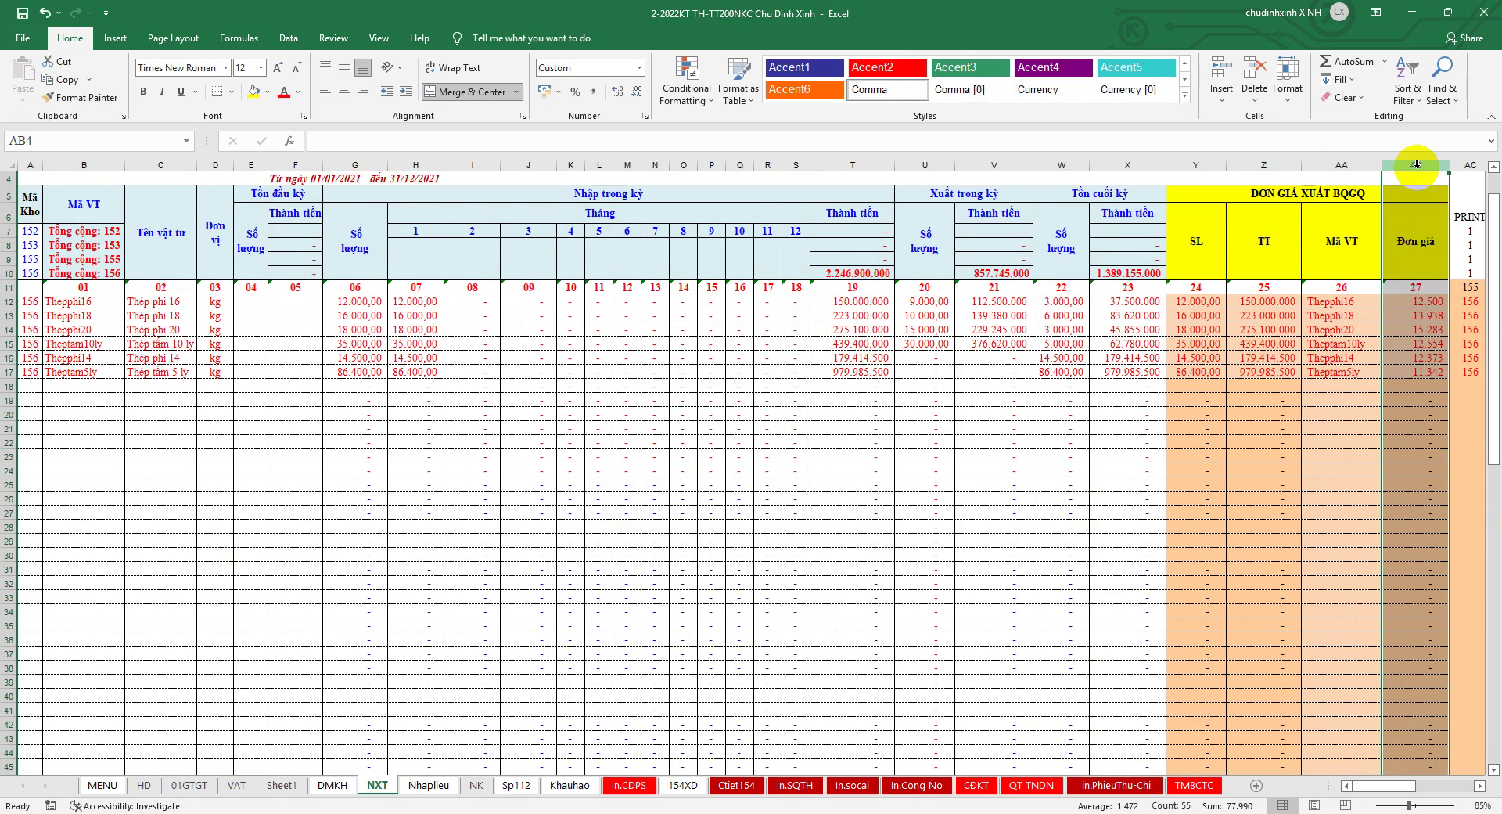
left_click(428, 786)
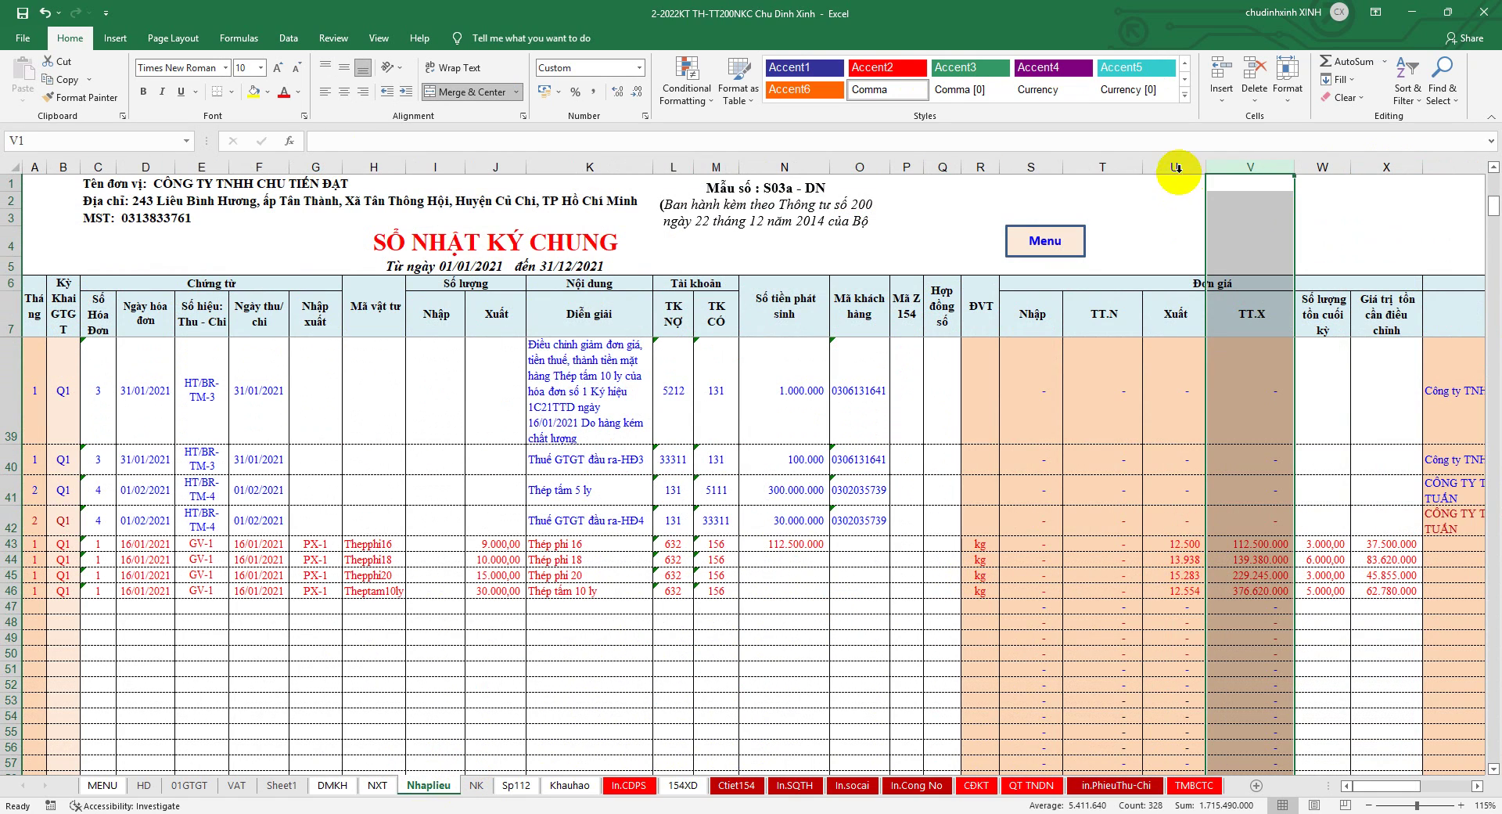
left_click(1176, 166)
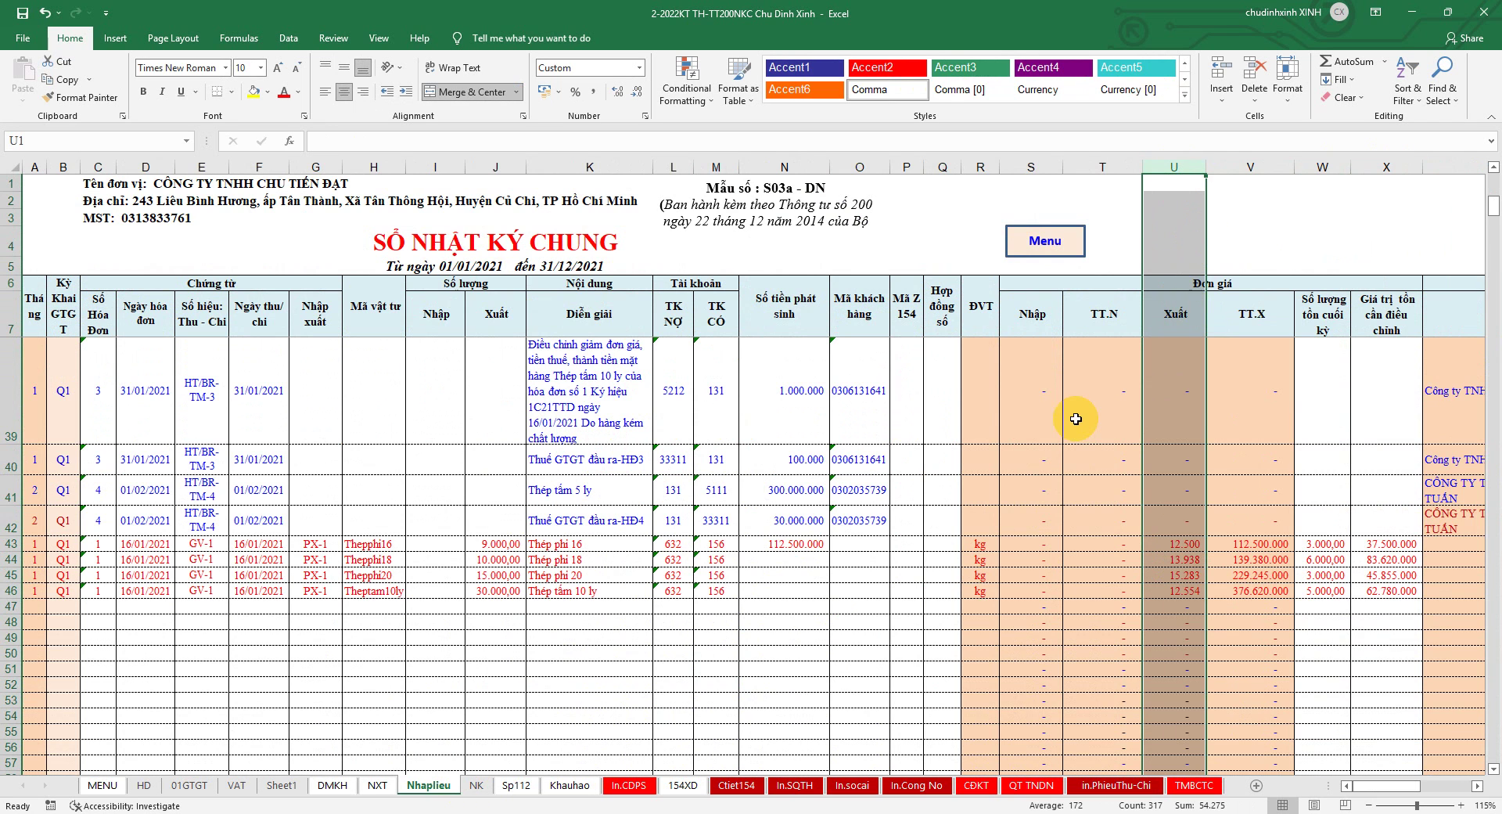
Fill the amount formula down to N46, giving 112.500.000 through 376.620.000
left_click_drag(493, 544, 492, 591)
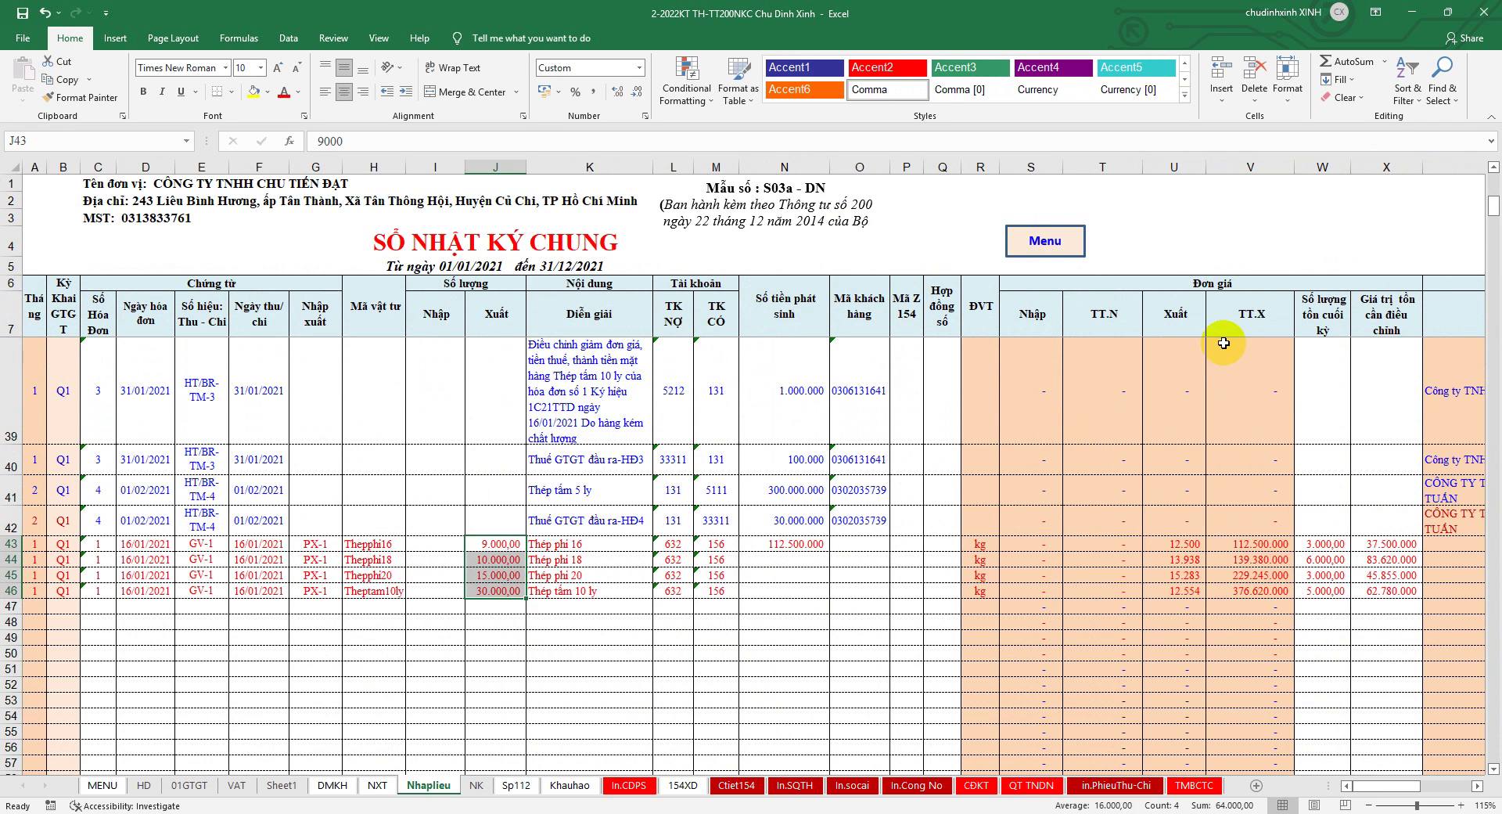
left_click(1250, 167)
left_click(798, 552)
left_click_drag(827, 551, 806, 592)
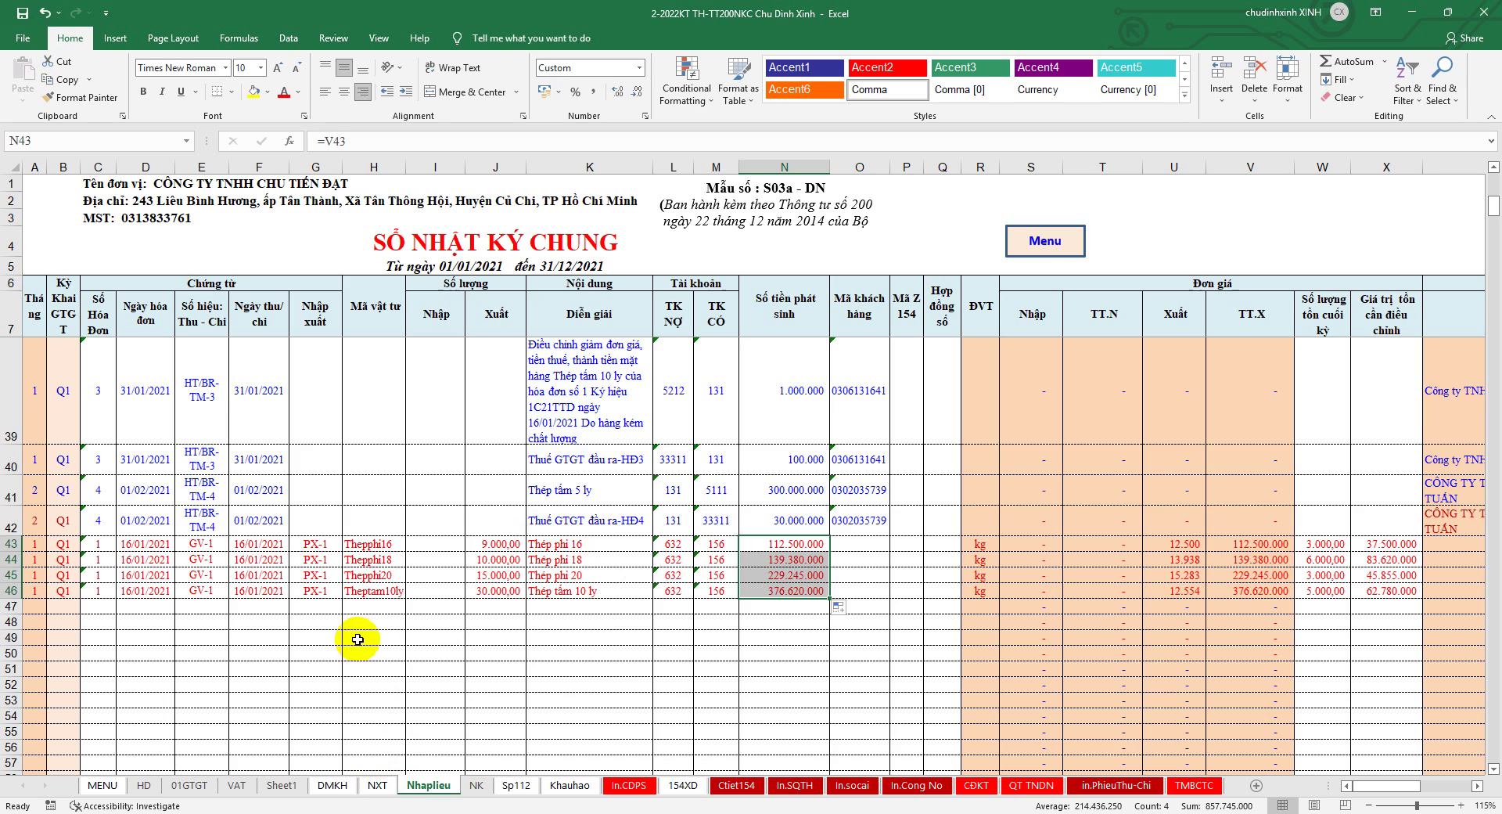
Check the total issued quantity for invoice 1's four items in NXT U12:U15
left_click(380, 785)
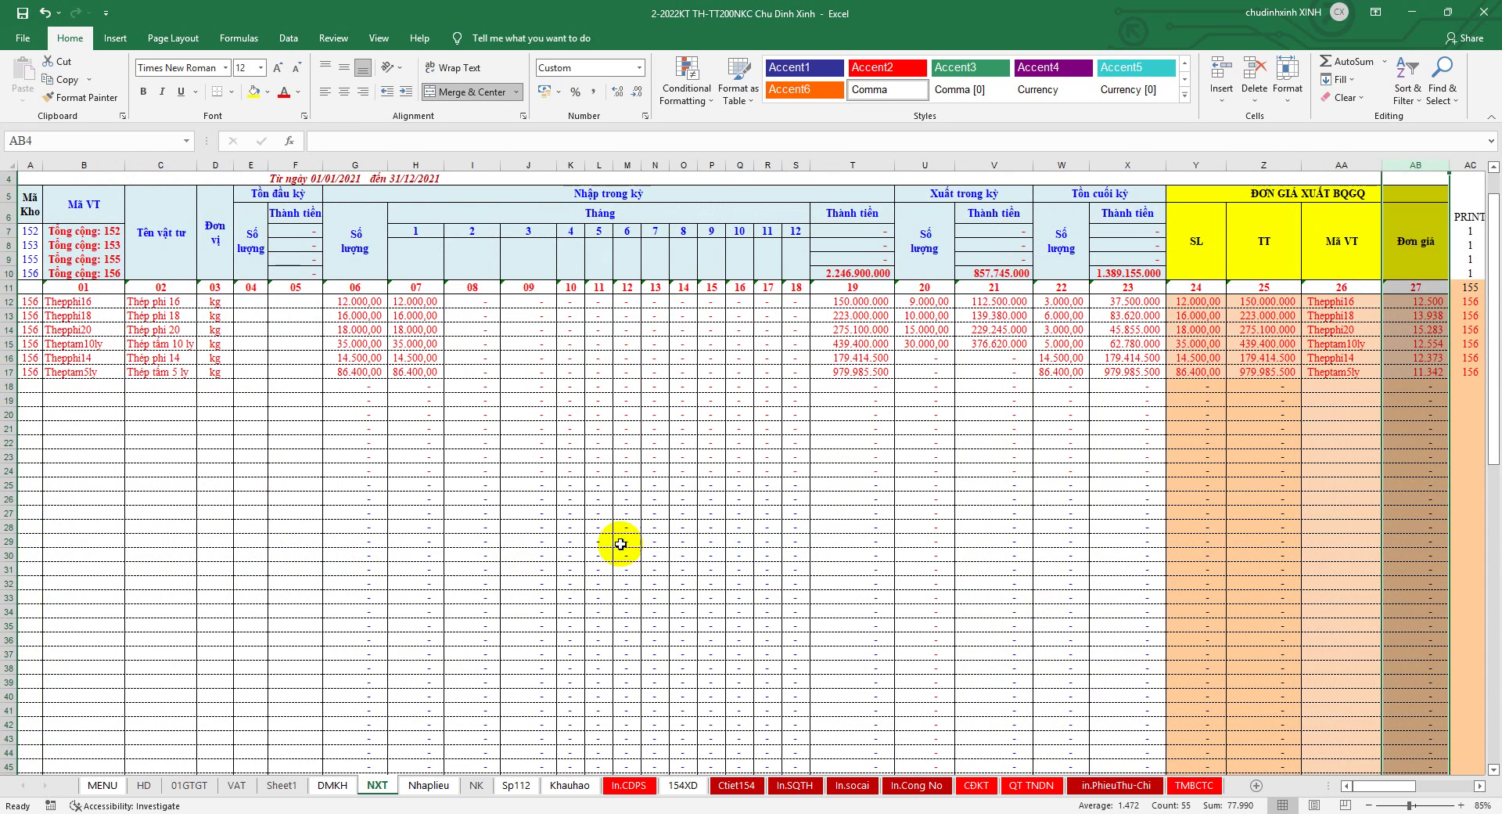
left_click(10, 302)
left_click_drag(10, 302, 14, 344)
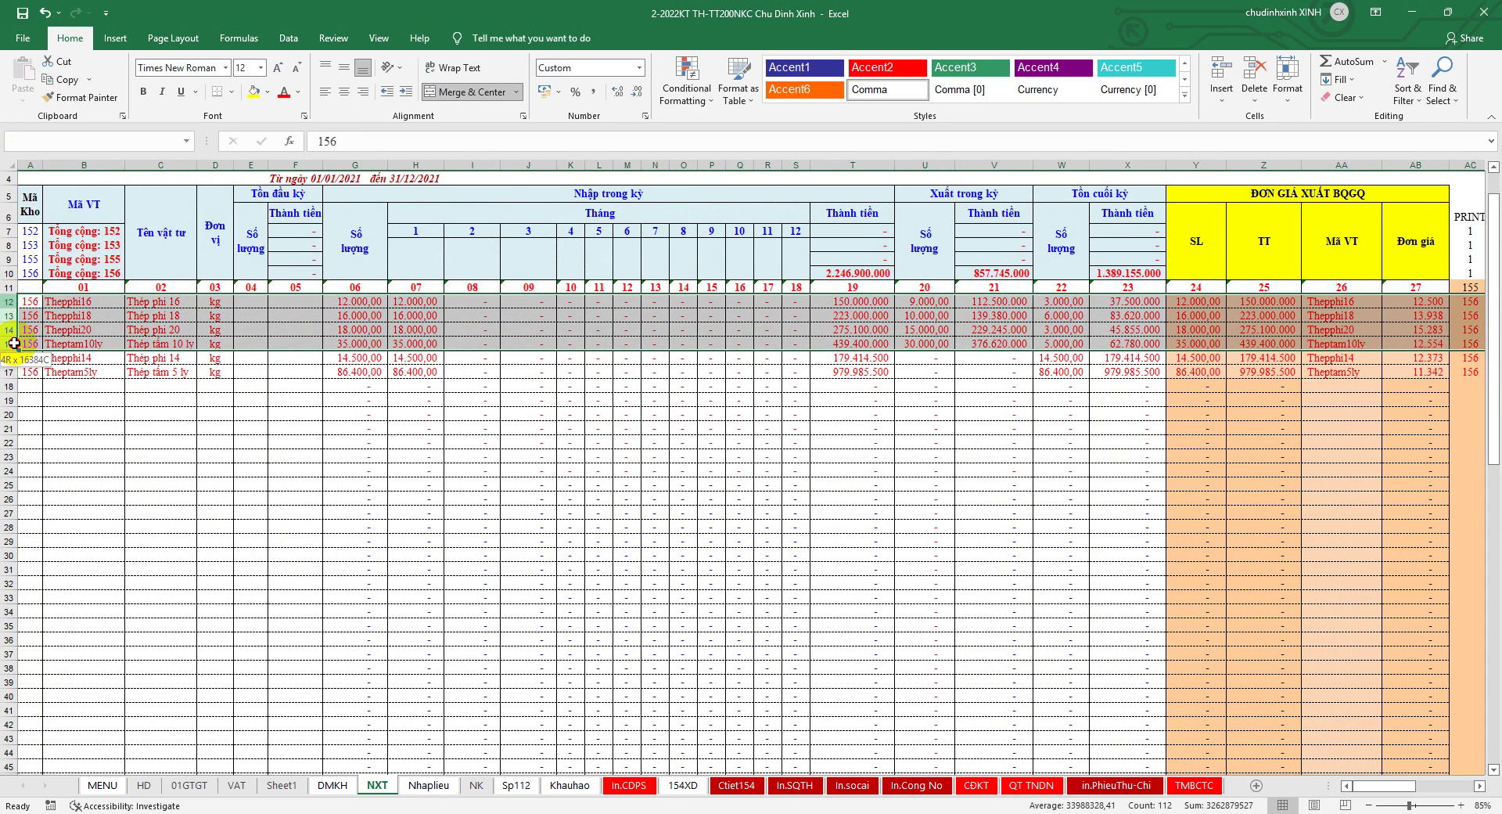
left_click_drag(923, 302, 922, 344)
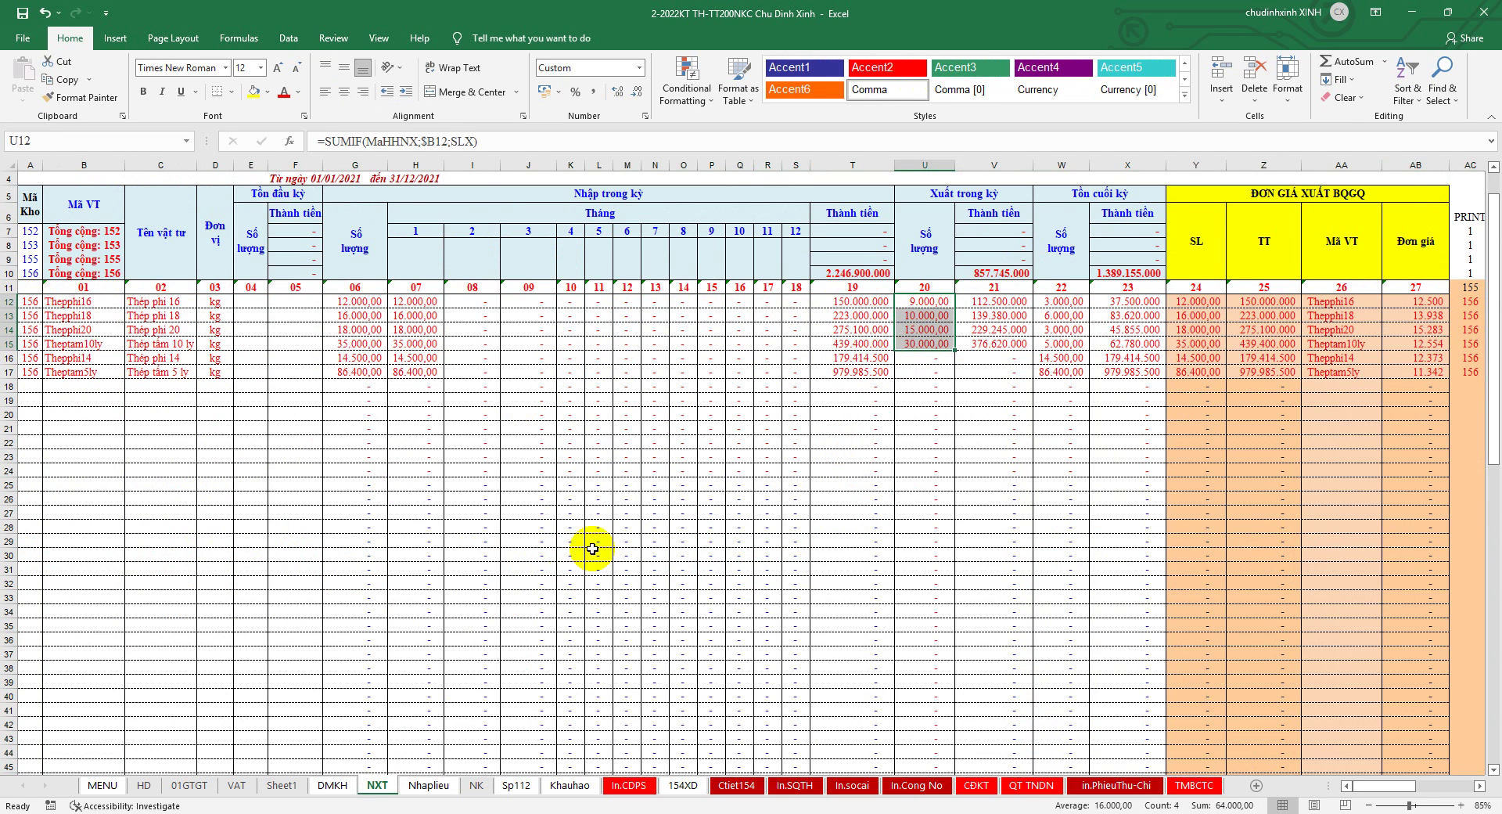
Open invoice 2, TM 2c-BR CT76.pdf, and place the Nhaplieu sheet beside it
key("alt+Tab")
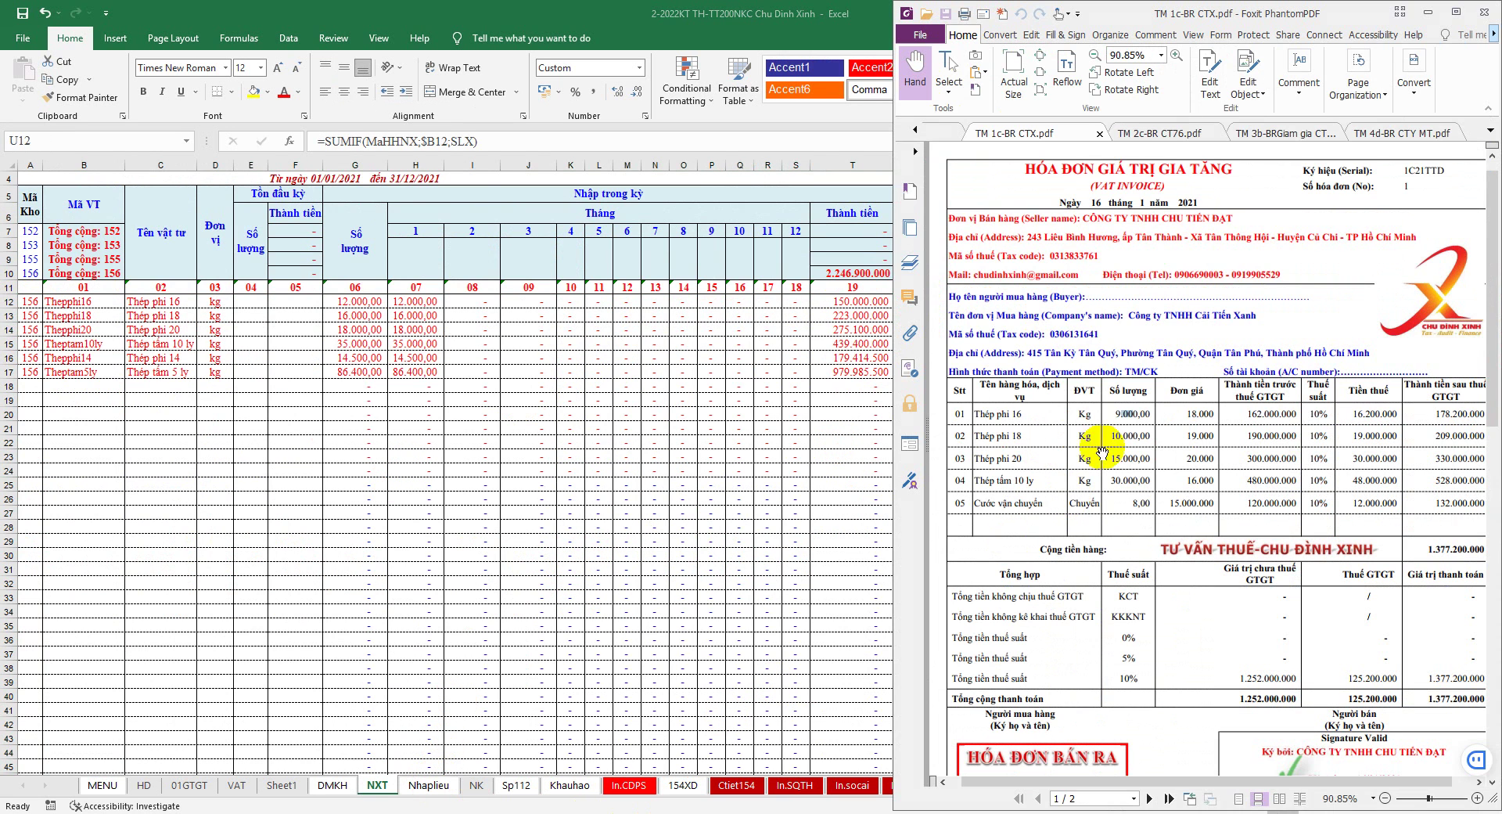
left_click(1150, 135)
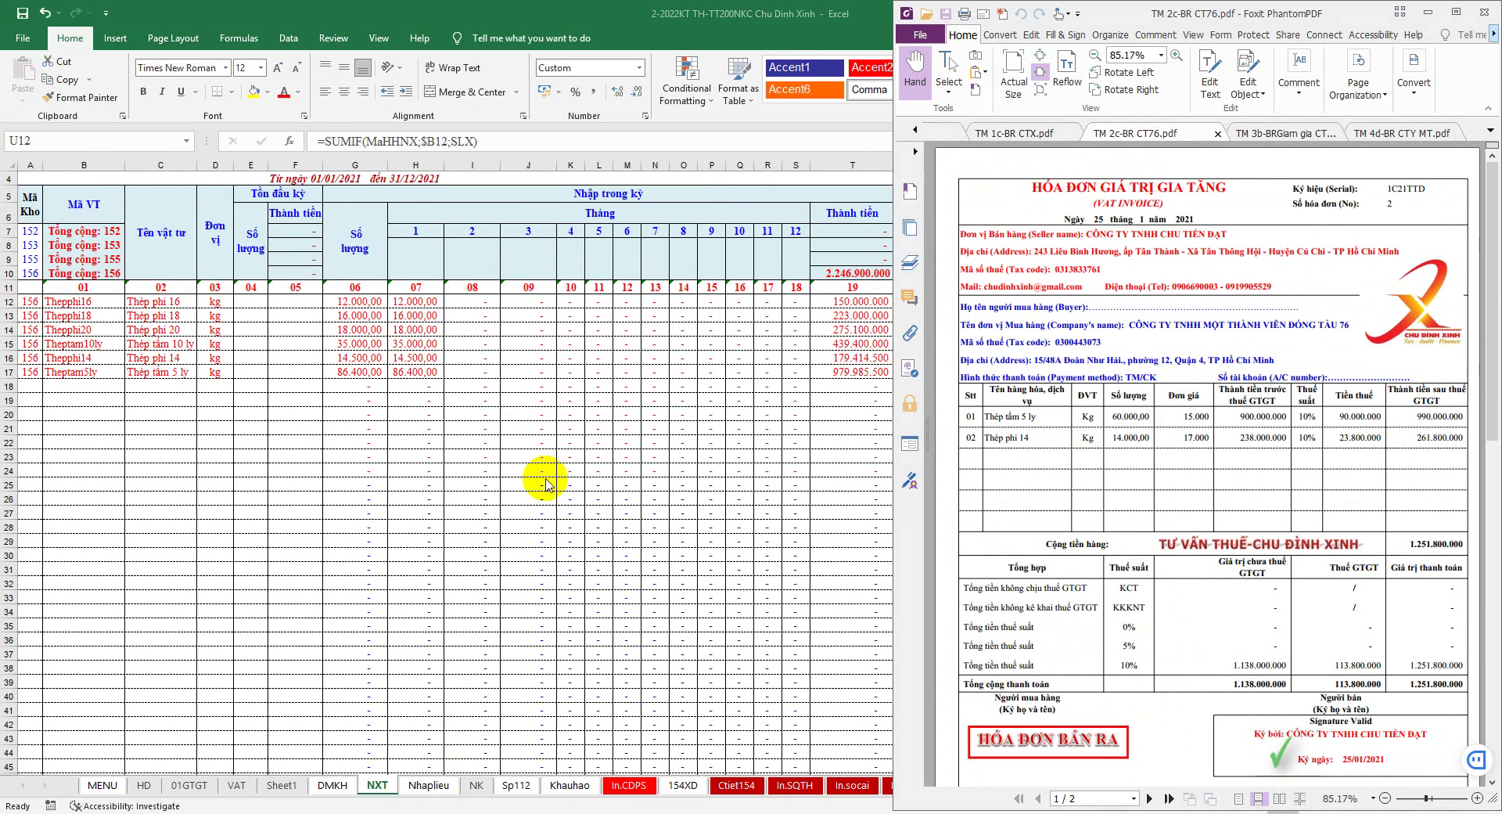
key("alt+Tab")
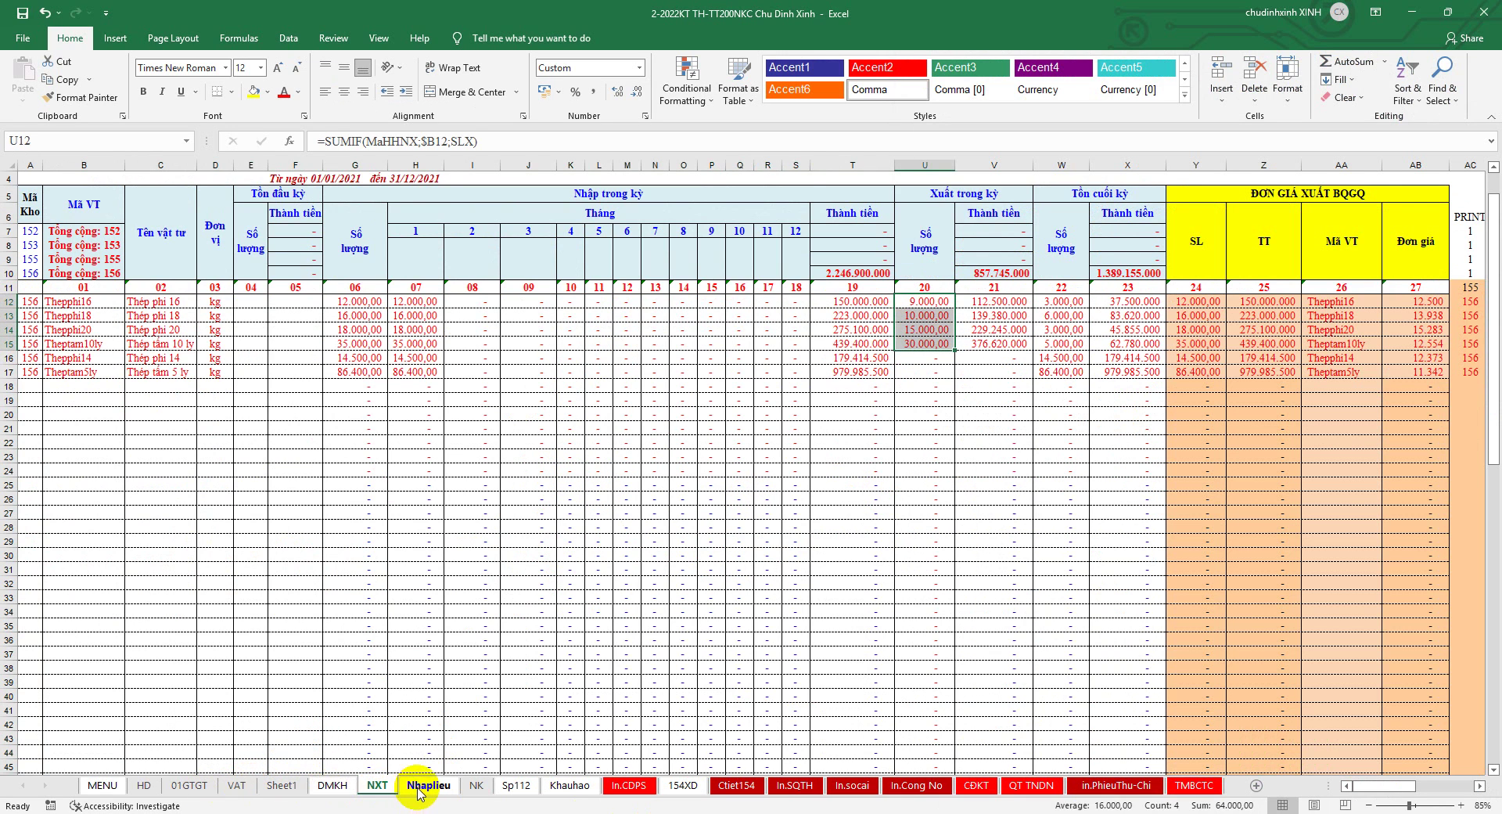
left_click(429, 785)
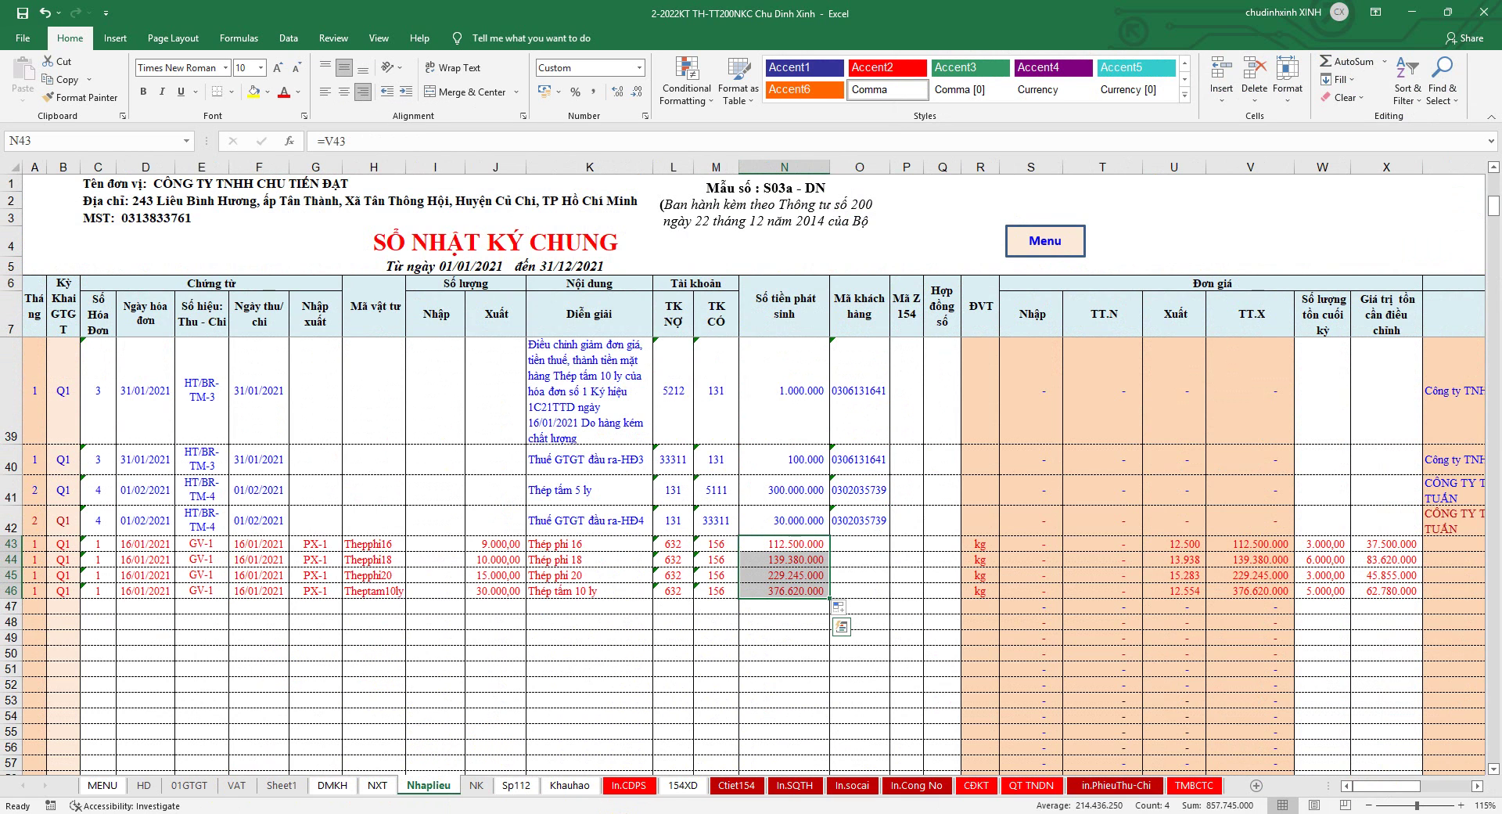
left_click(1448, 12)
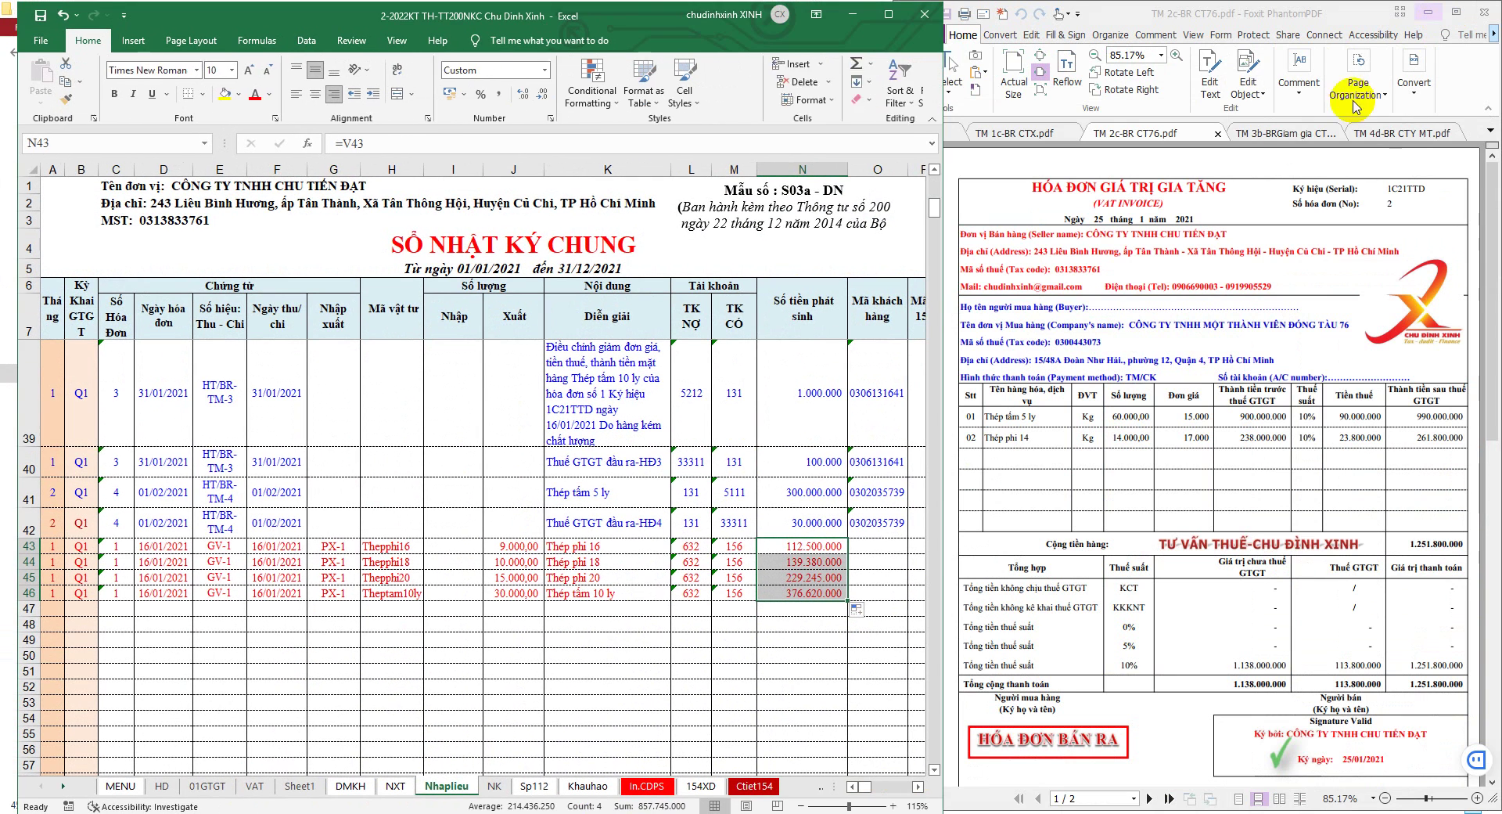
Copy journal rows 43–44 into rows 47–48 as the template for invoice 2
left_click_drag(634, 17, 616, 16)
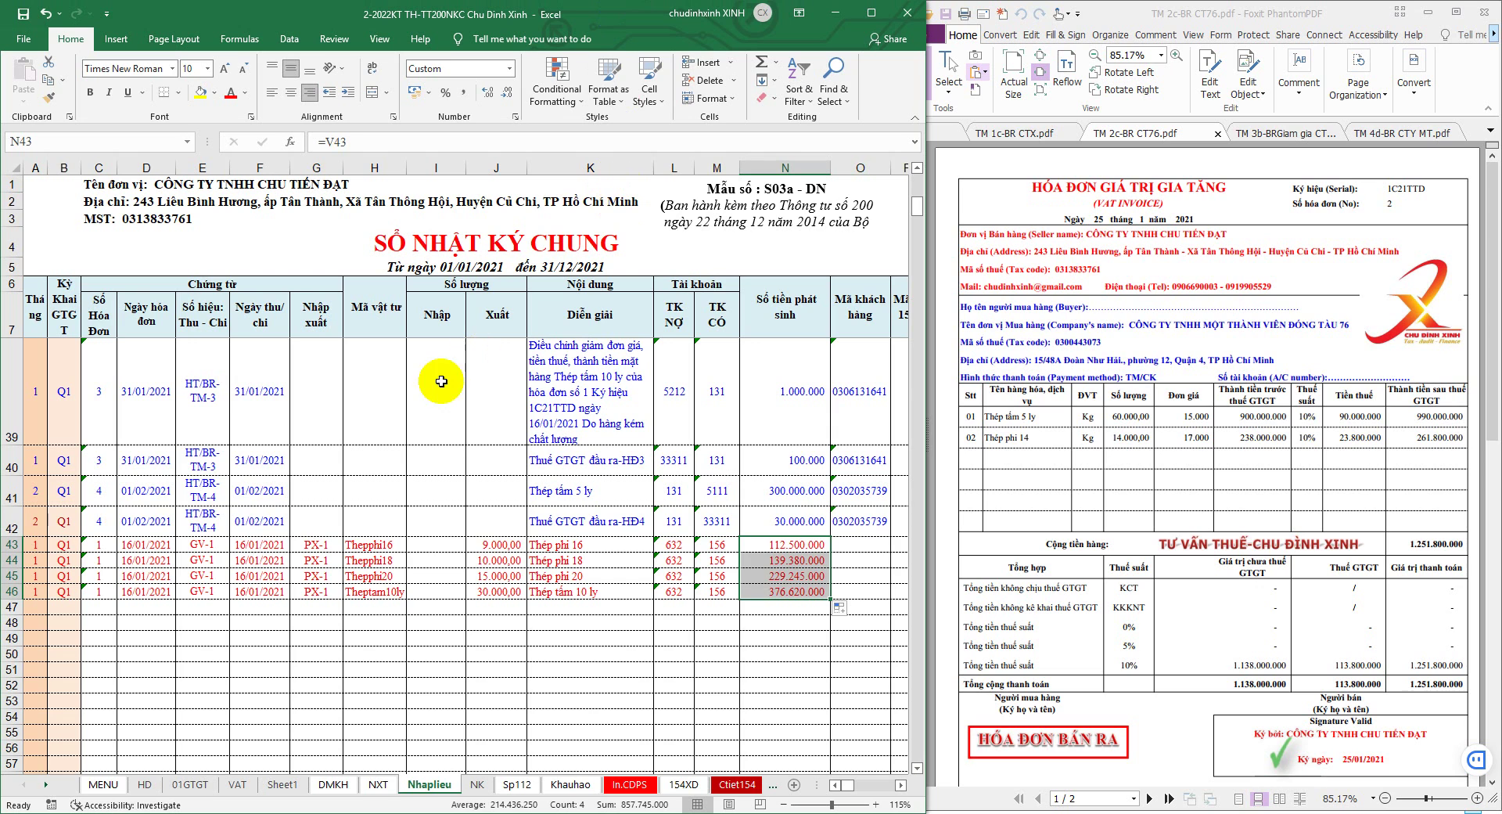
left_click_drag(3, 544, 4, 559)
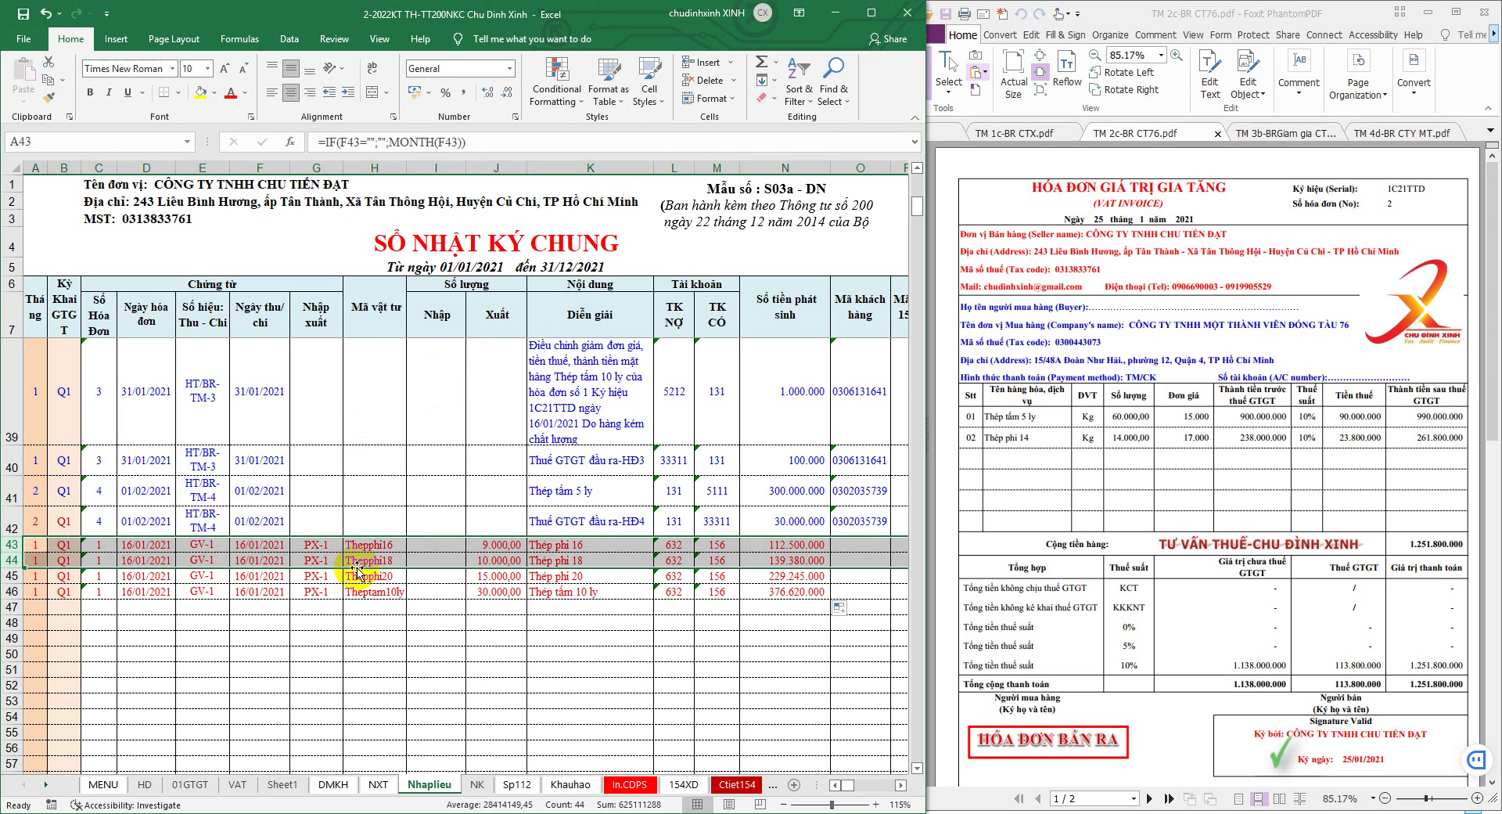
right_click(379, 558)
left_click(406, 363)
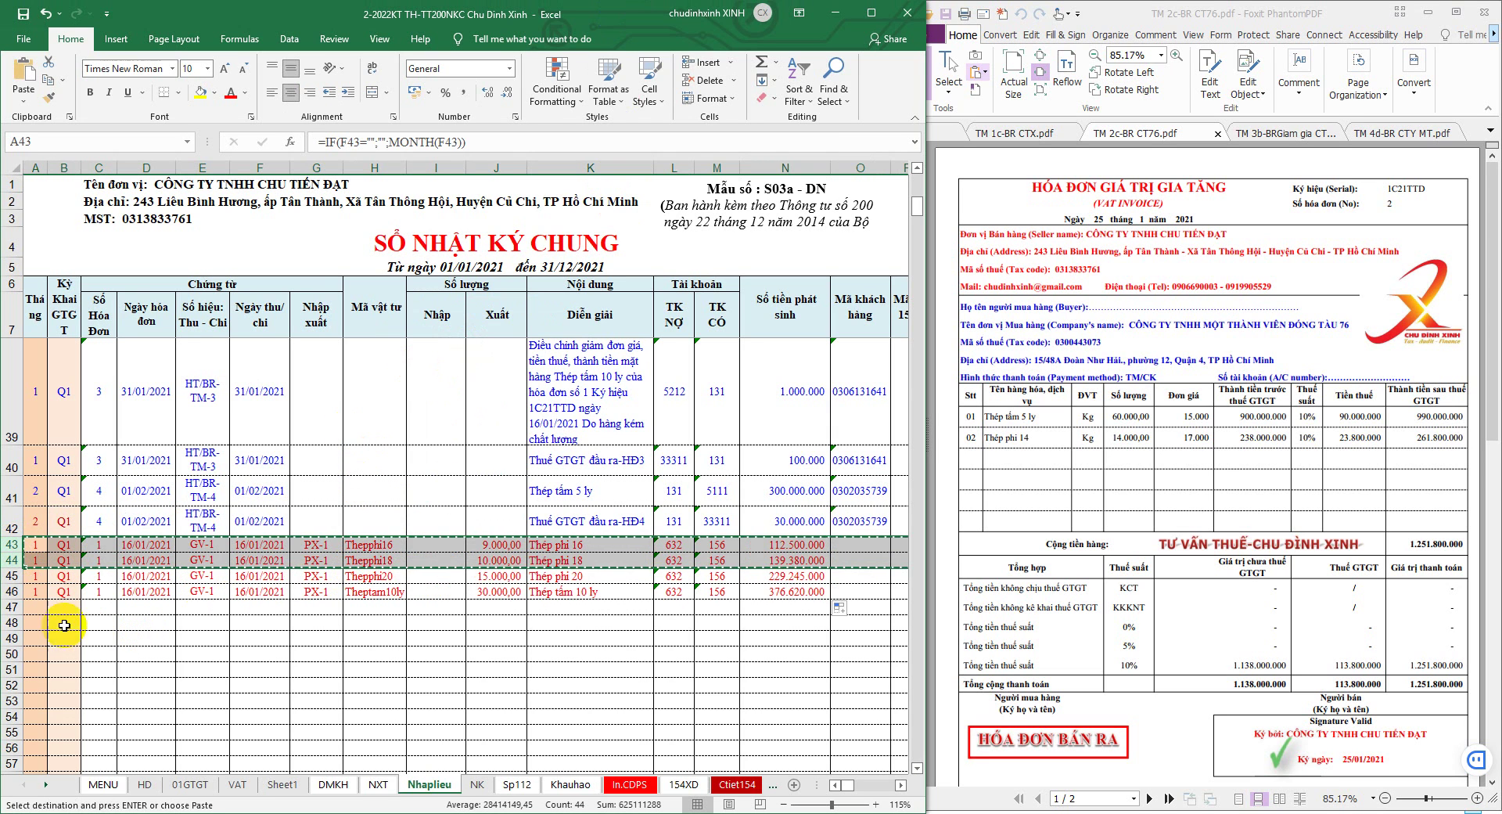
left_click_drag(11, 606, 11, 622)
right_click(11, 622)
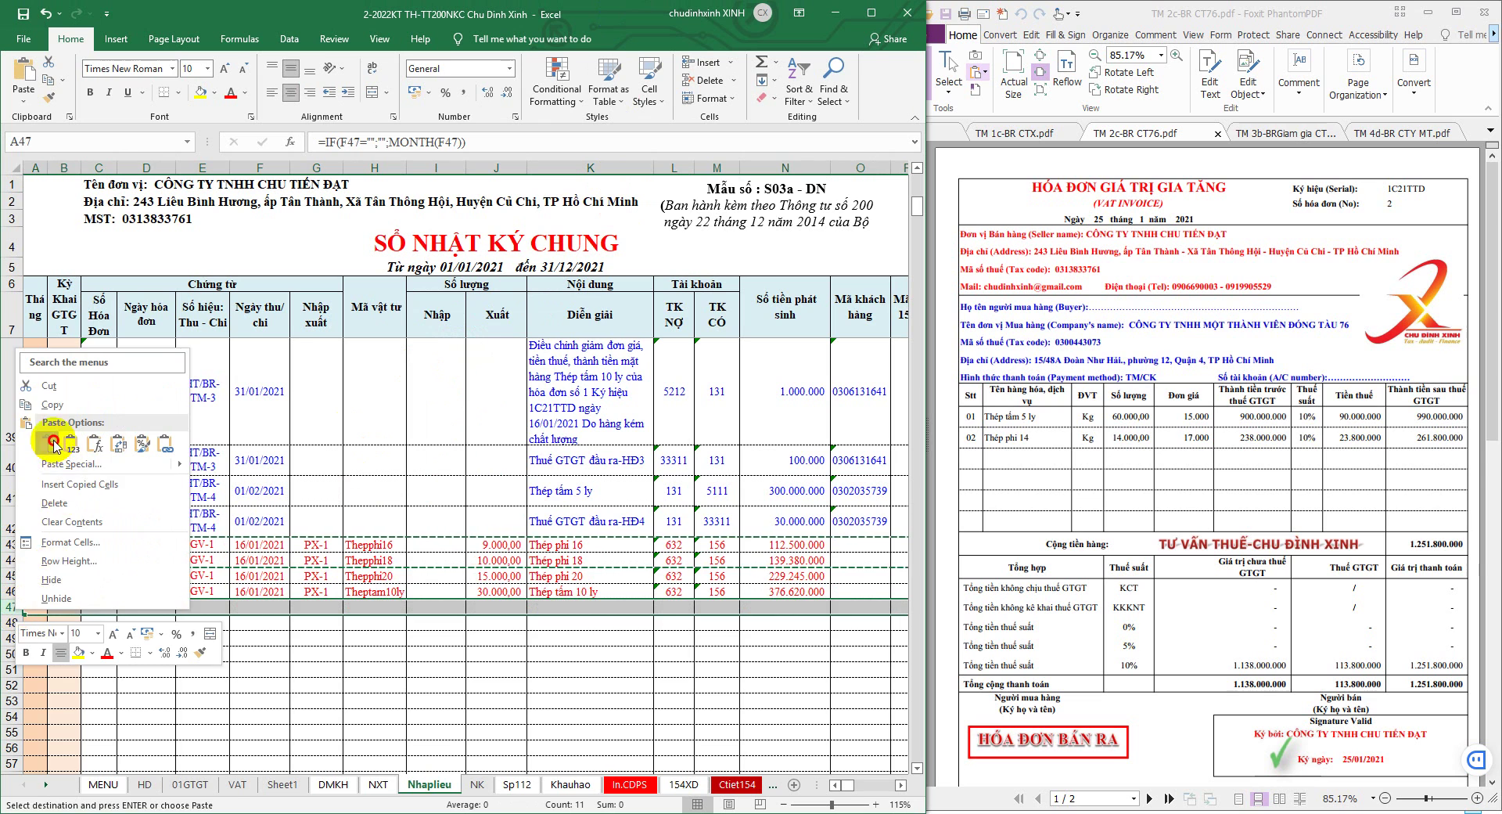
left_click(28, 607)
left_click(245, 92)
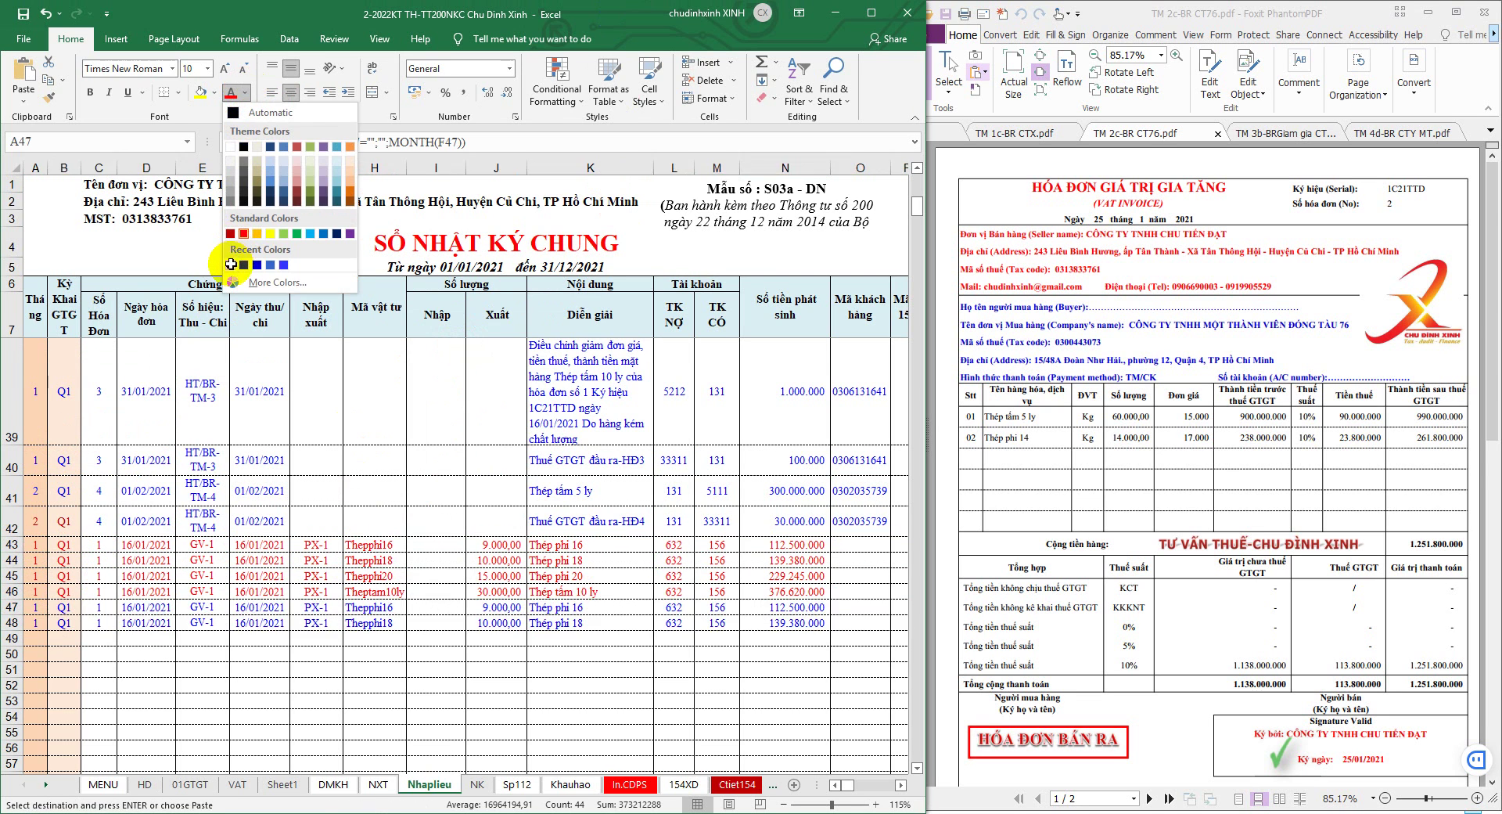
key("Escape")
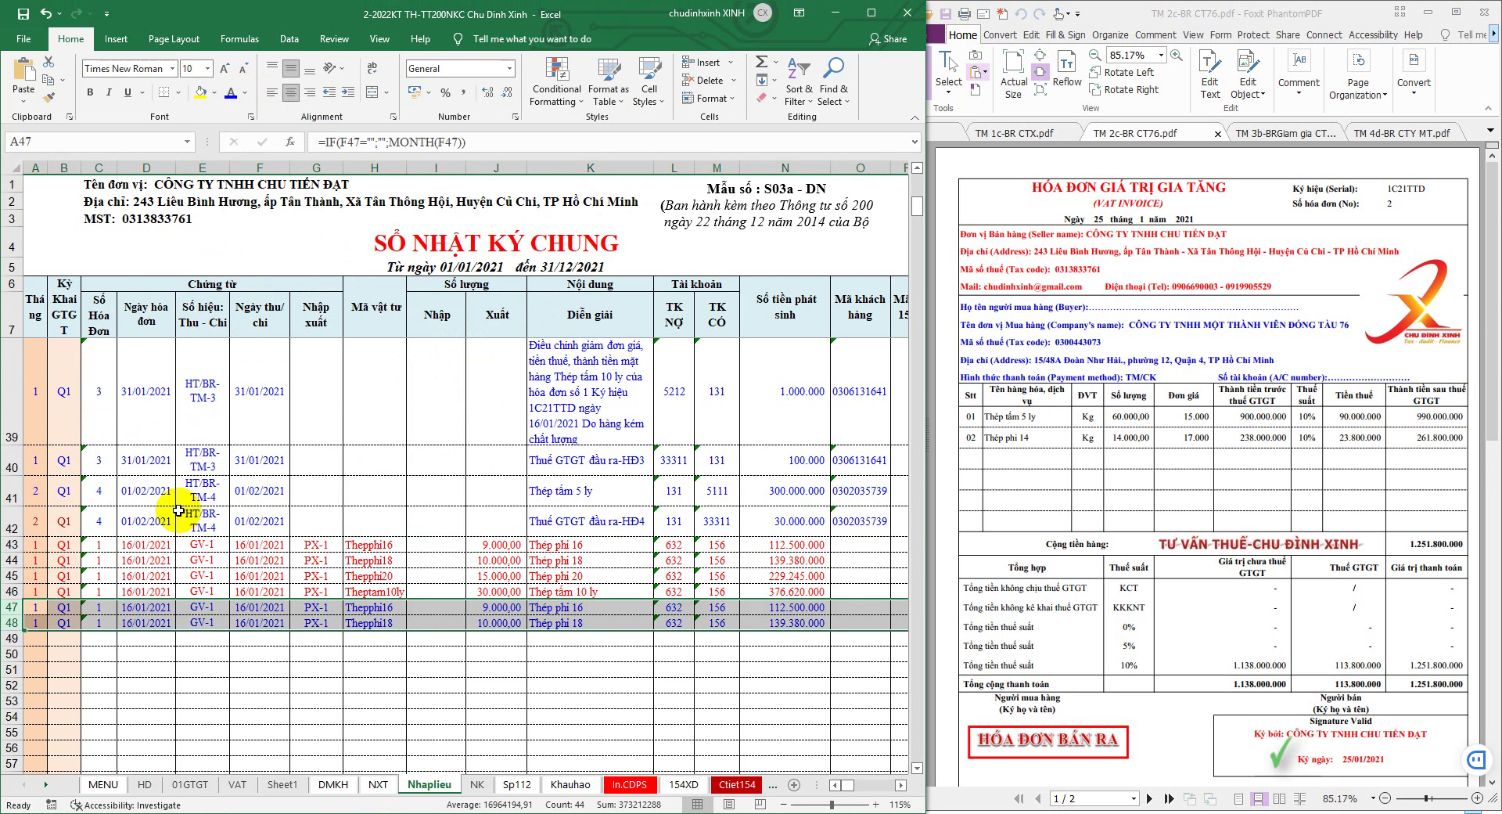
Paste invoice 2's number and 25/01/2021 date into C47:D48, then clear H47:J48
scroll(178, 504, "up", 1)
left_click_drag(100, 383, 143, 383)
right_click(146, 383)
left_click(177, 418)
scroll(191, 547, "down", 3)
left_click(123, 610)
left_click_drag(123, 615, 151, 622)
right_click(151, 622)
left_click(210, 316)
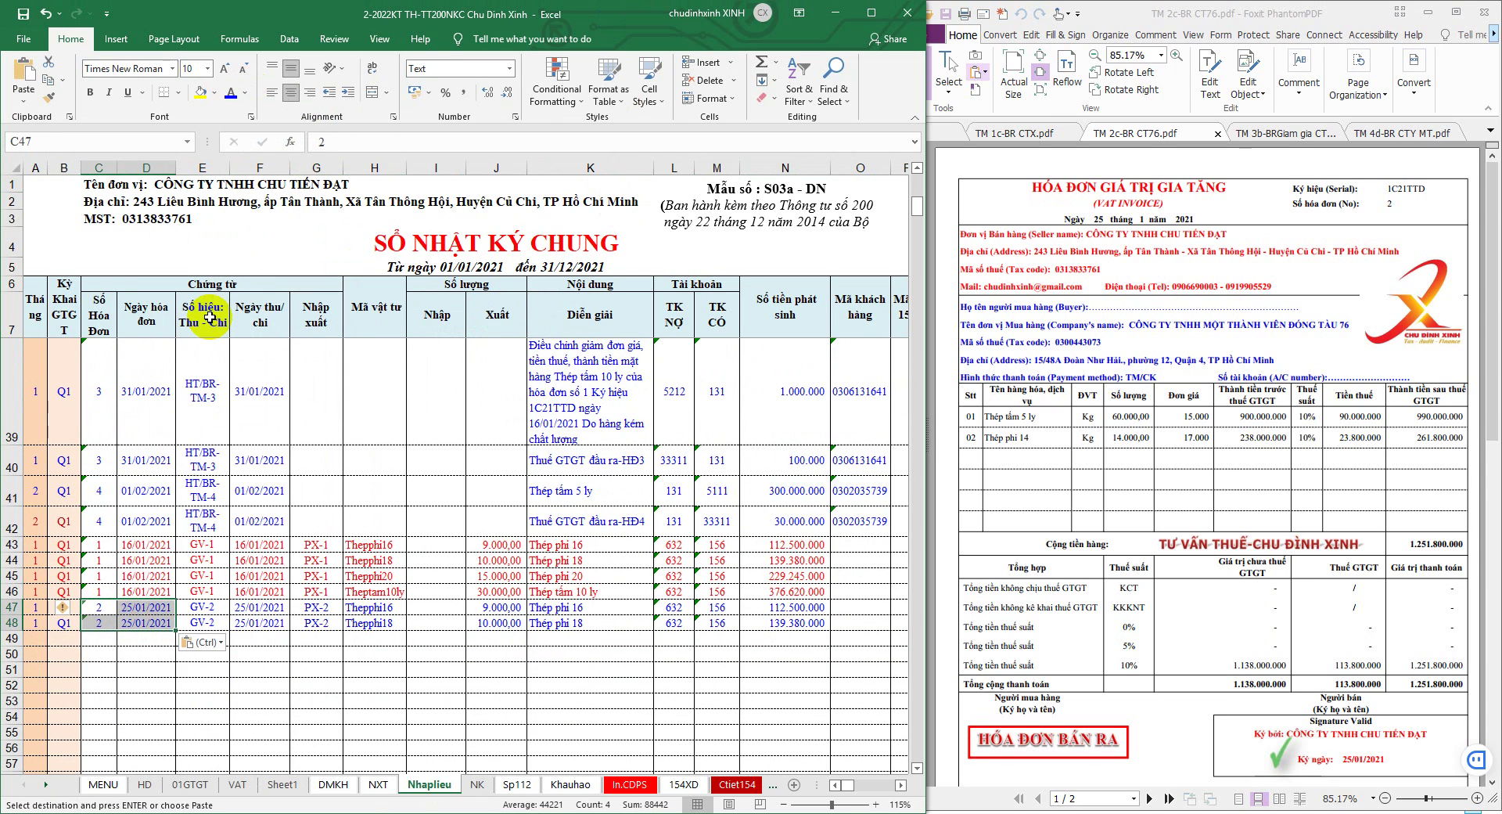
left_click_drag(368, 609, 470, 621)
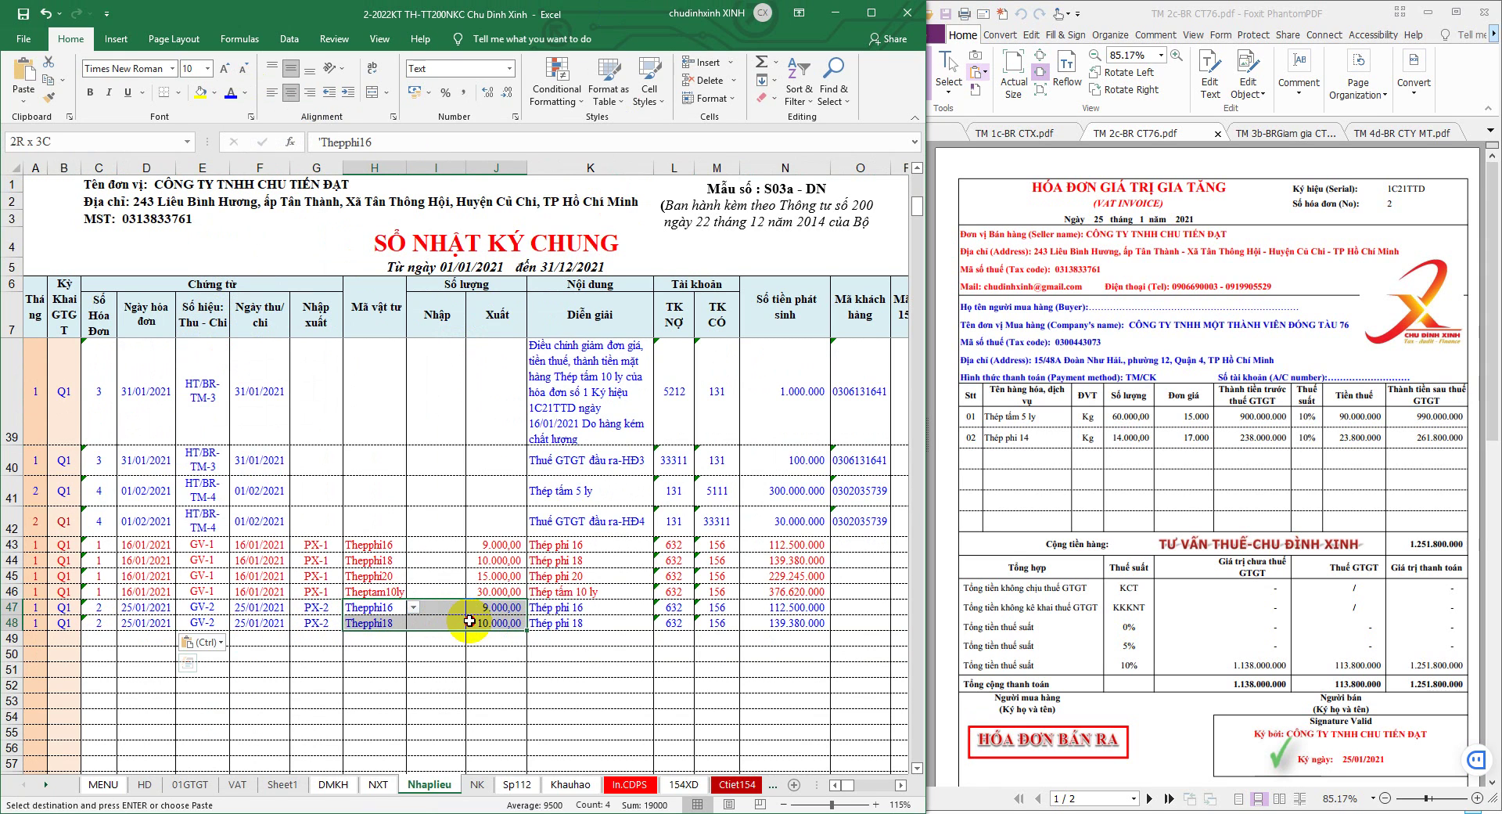
key("Delete")
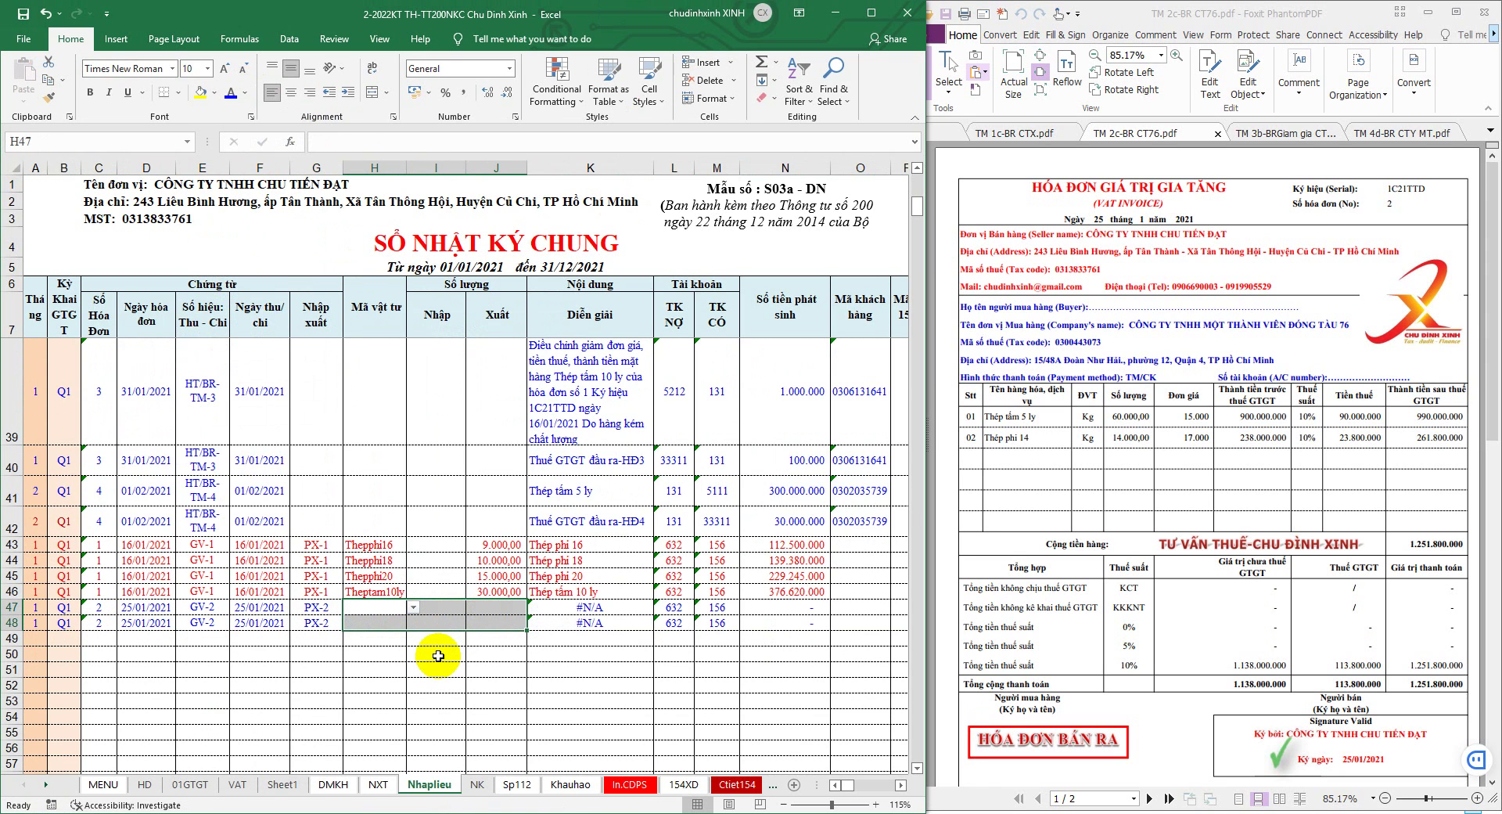
Choose Theptam5ly for H47 and Thepphi14 for H48 from the item dropdowns
left_click_drag(928, 528, 950, 524)
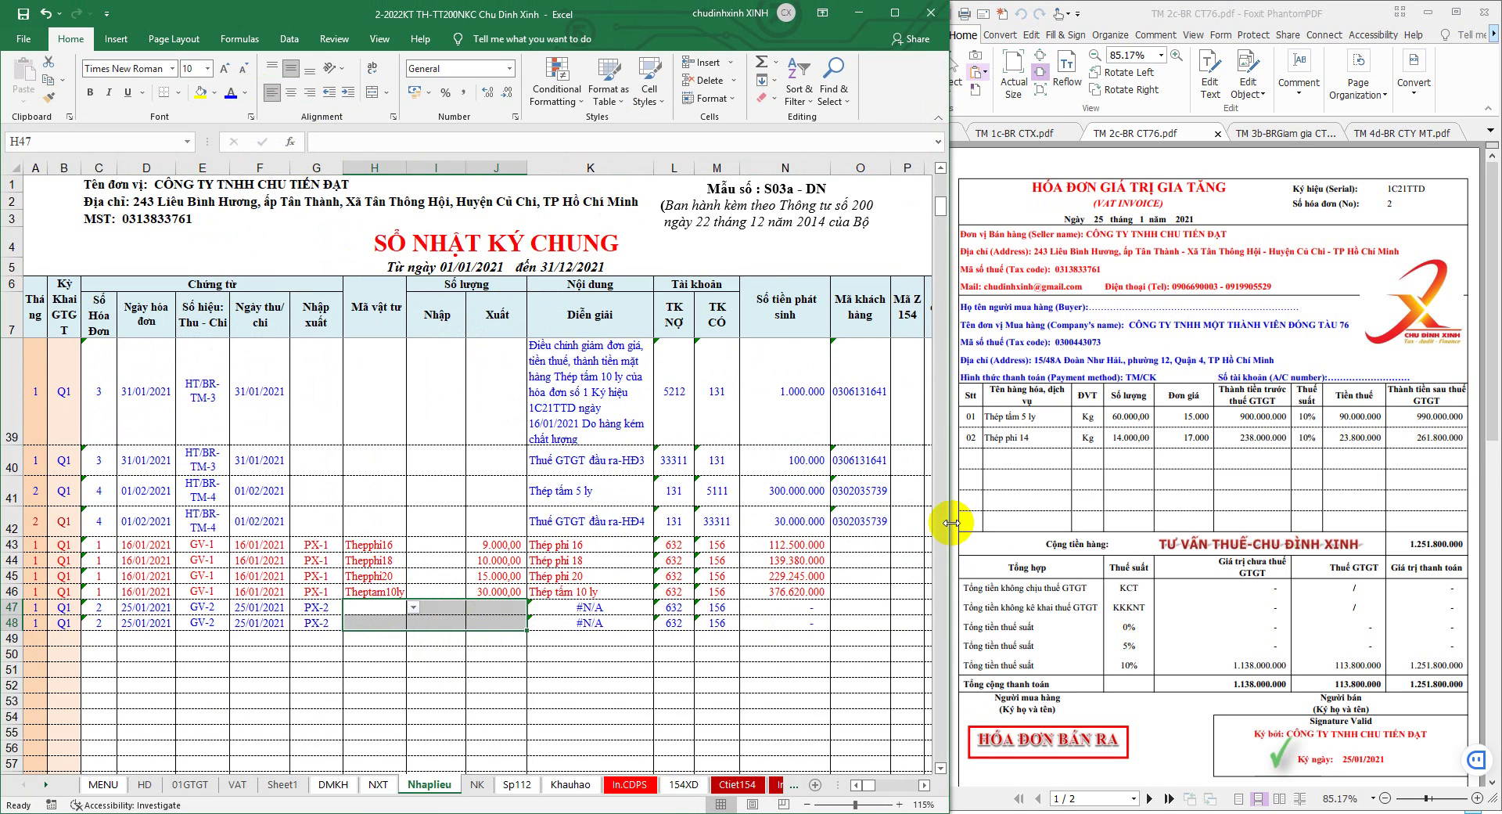
left_click(377, 604)
left_click(412, 607)
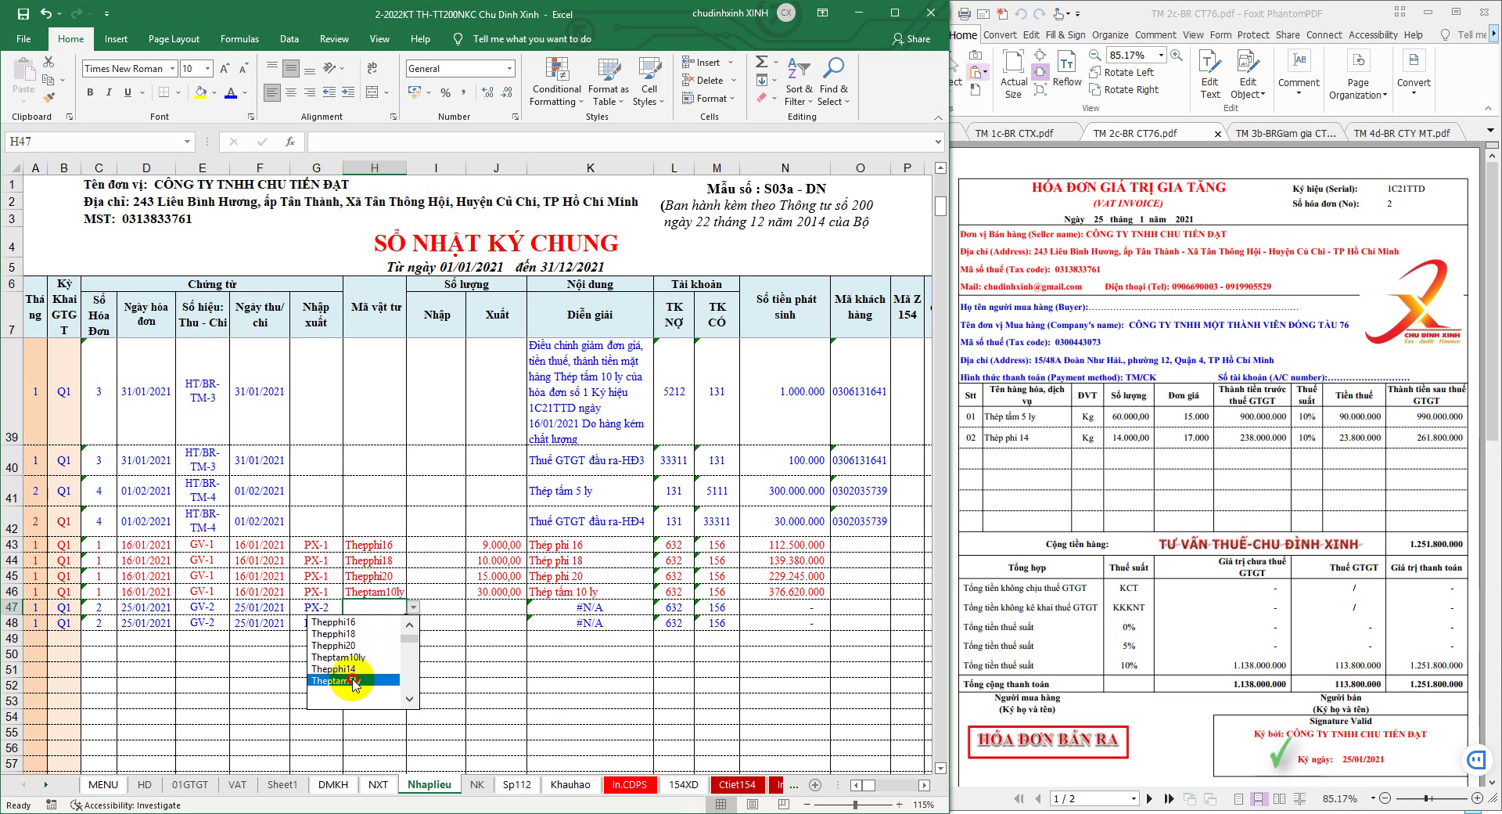
left_click(353, 681)
left_click(379, 623)
left_click(412, 623)
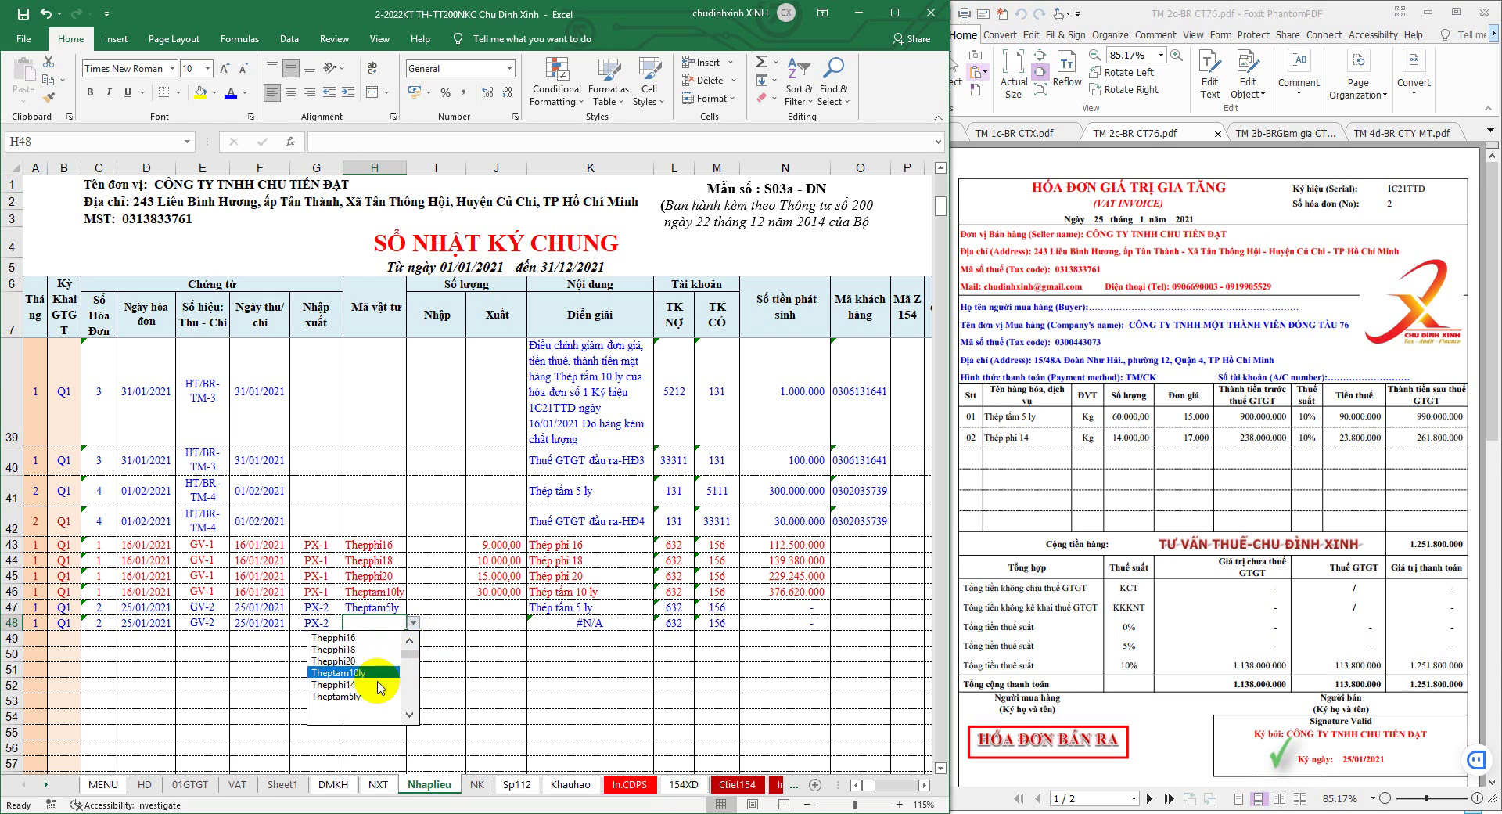
left_click(353, 689)
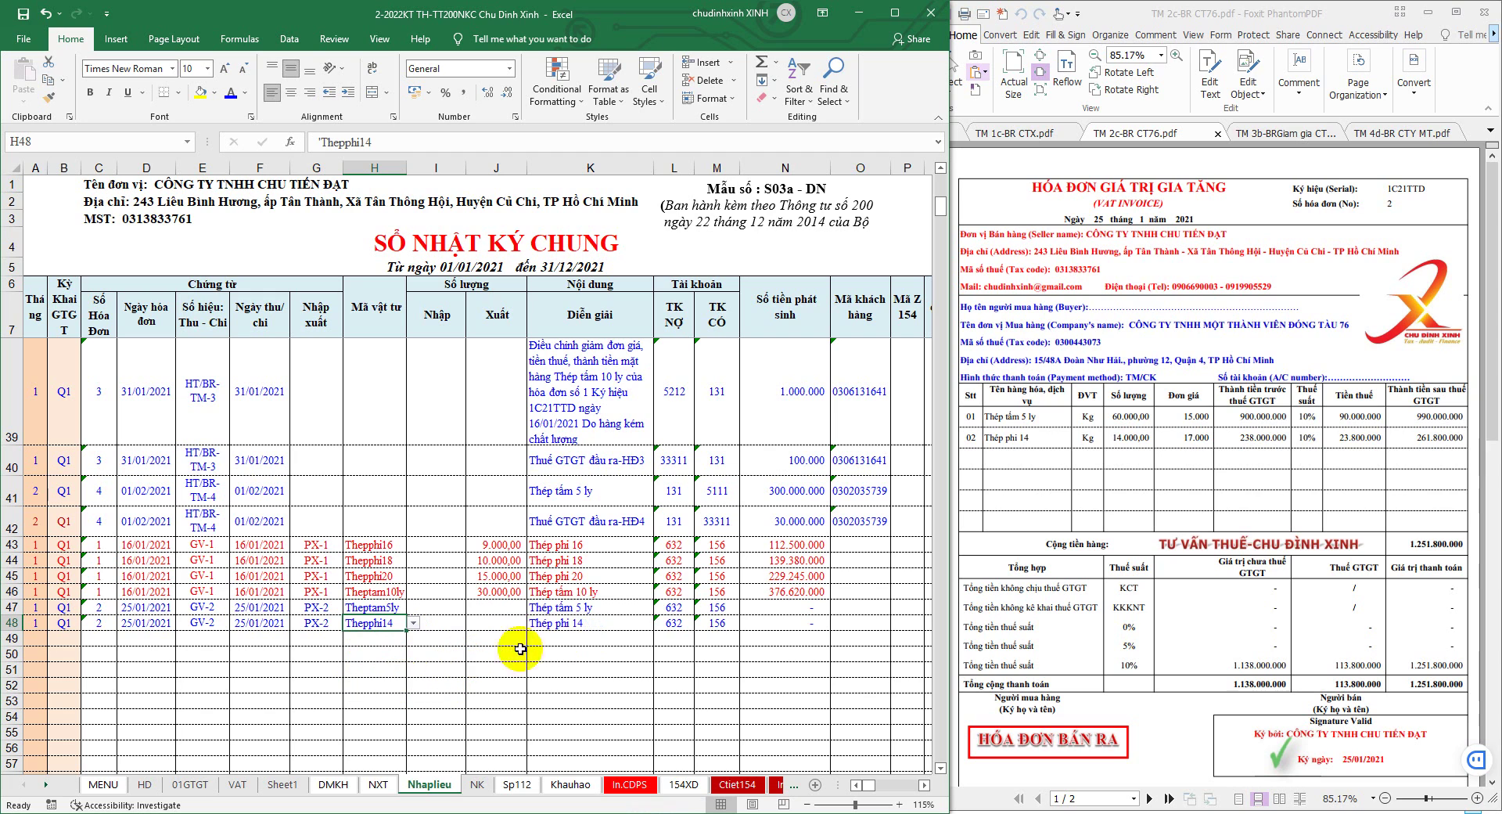
Enter issued quantities 60.000 in J47 and 14.000 in J48
left_click(514, 607)
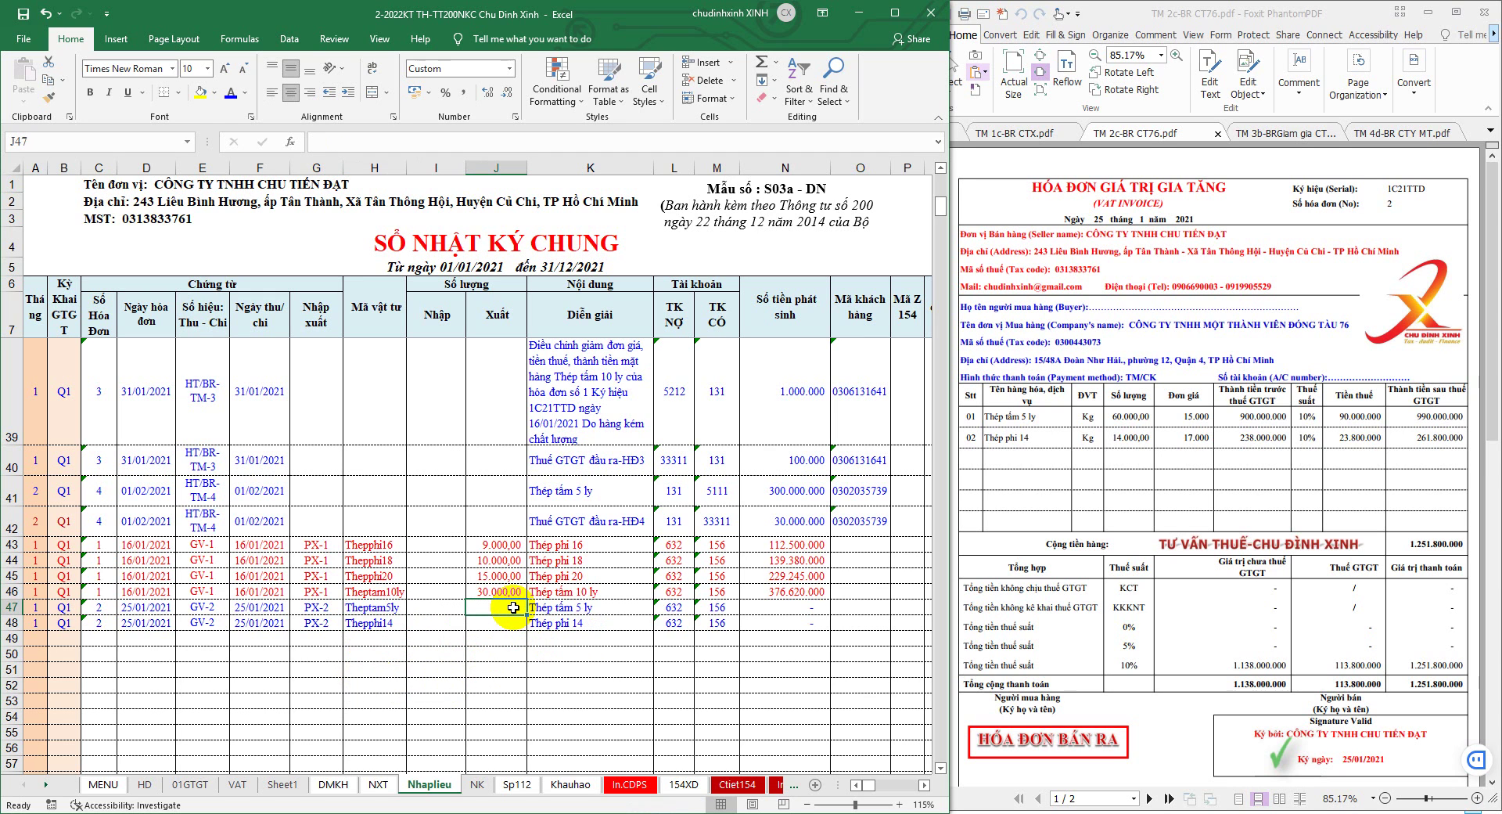
type("6000")
key("Return")
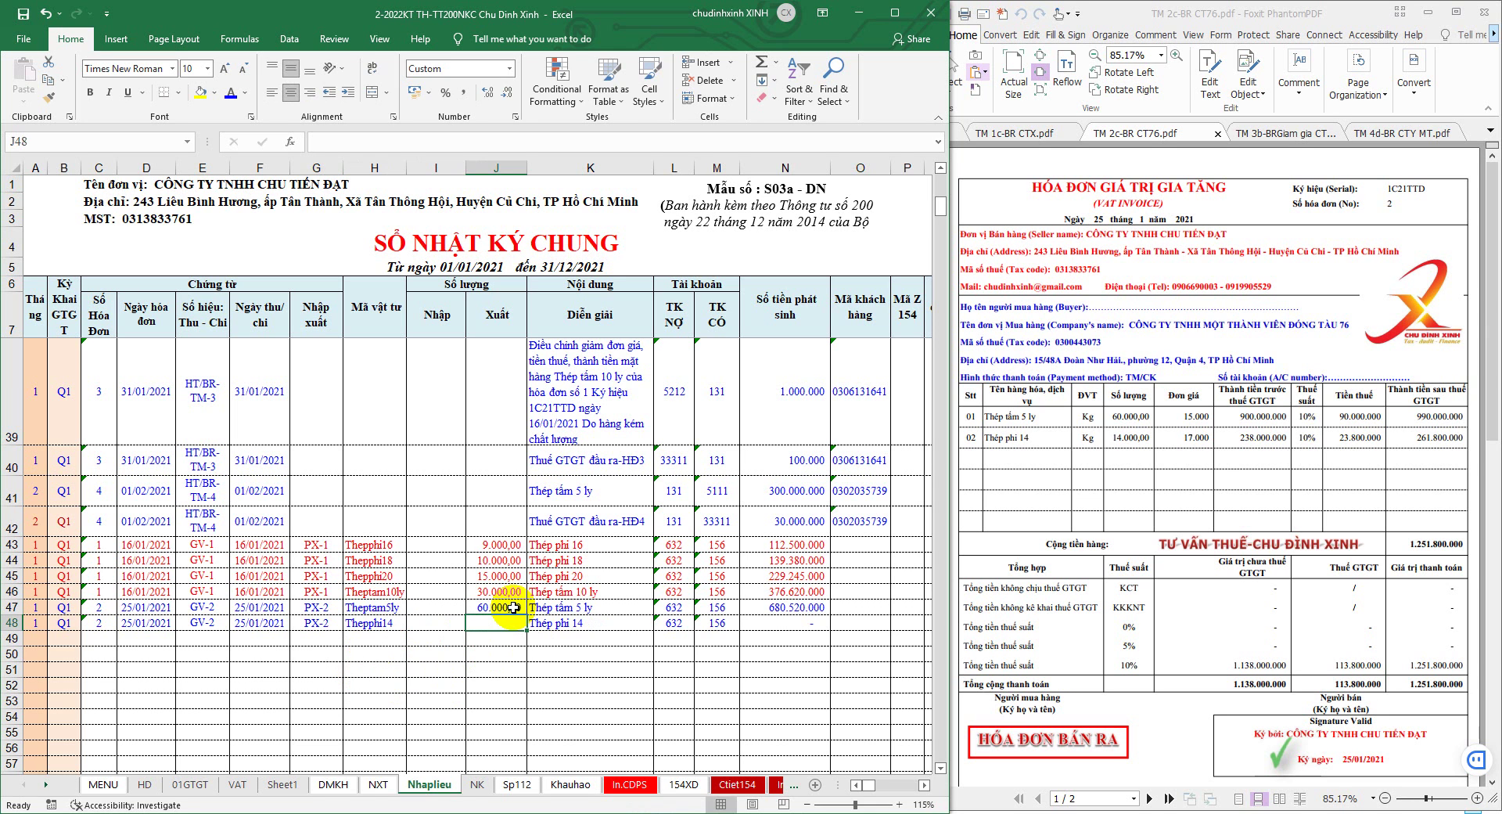
type("14000")
left_click(501, 654)
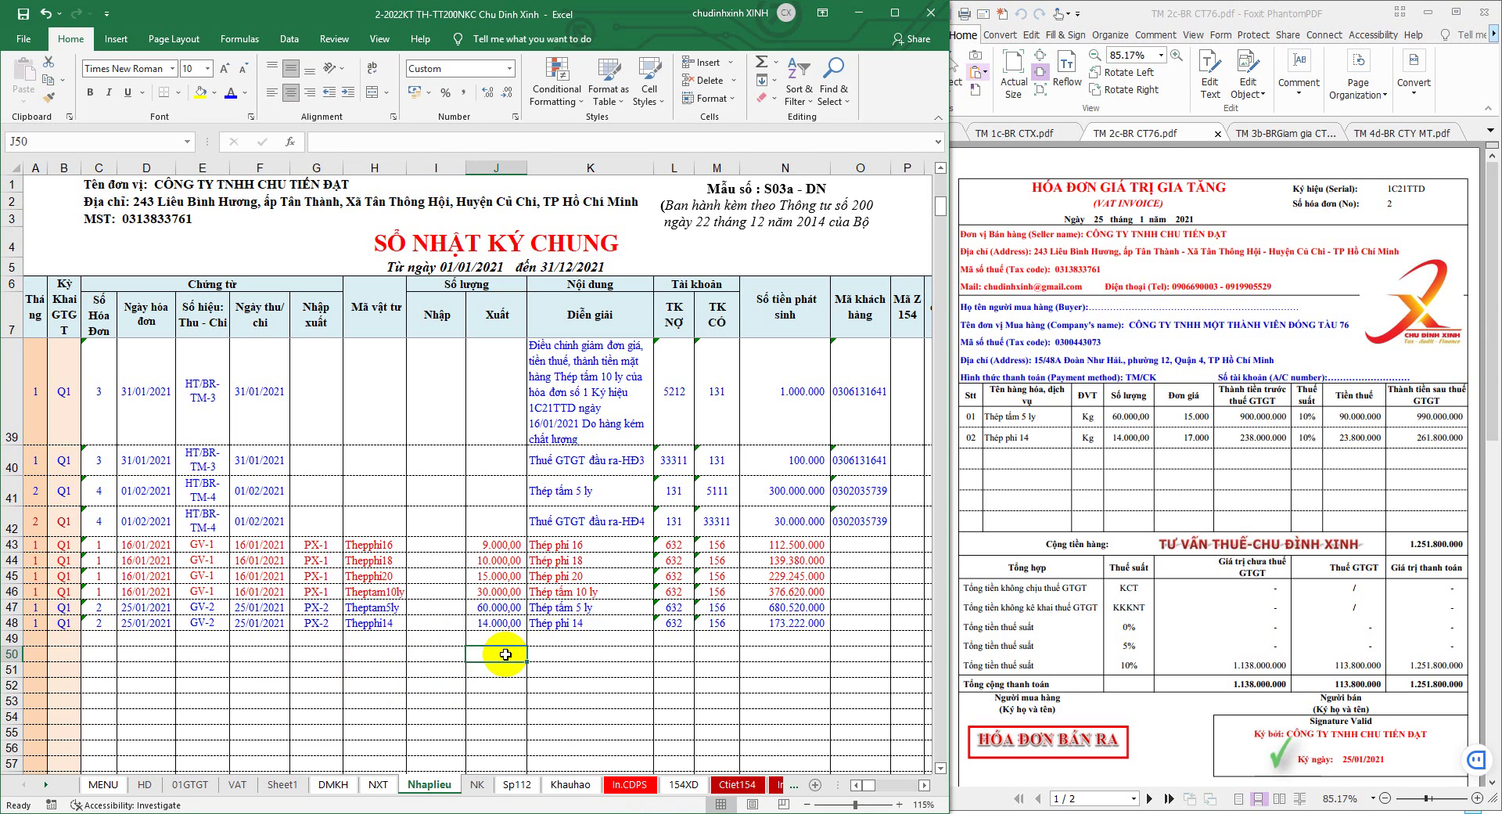
left_click(894, 13)
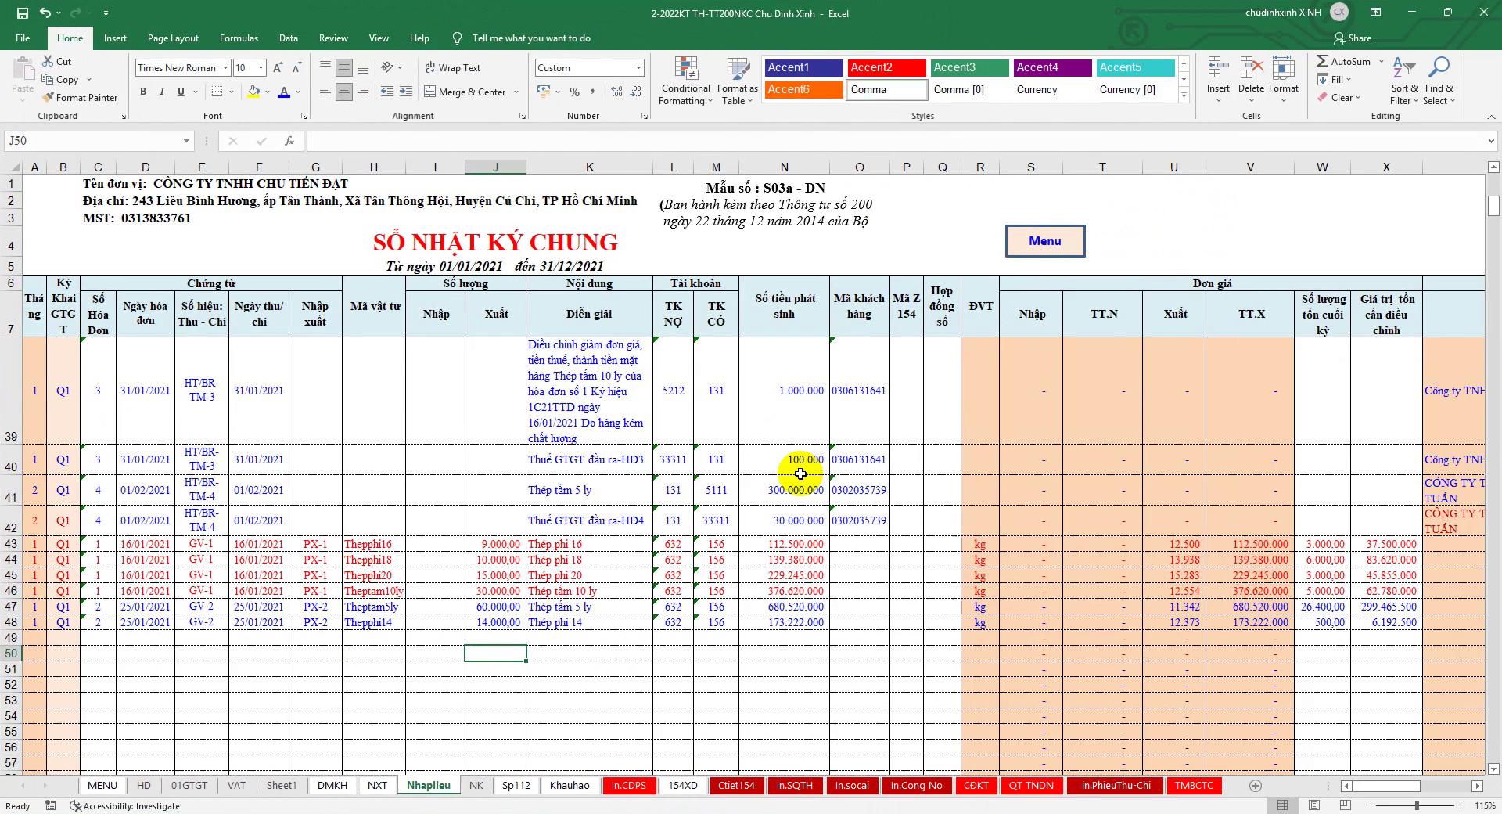
Check rows 47–48's invoice details, item codes and amounts of 680.520.000 and 173.222.000
left_click_drag(783, 543, 782, 565)
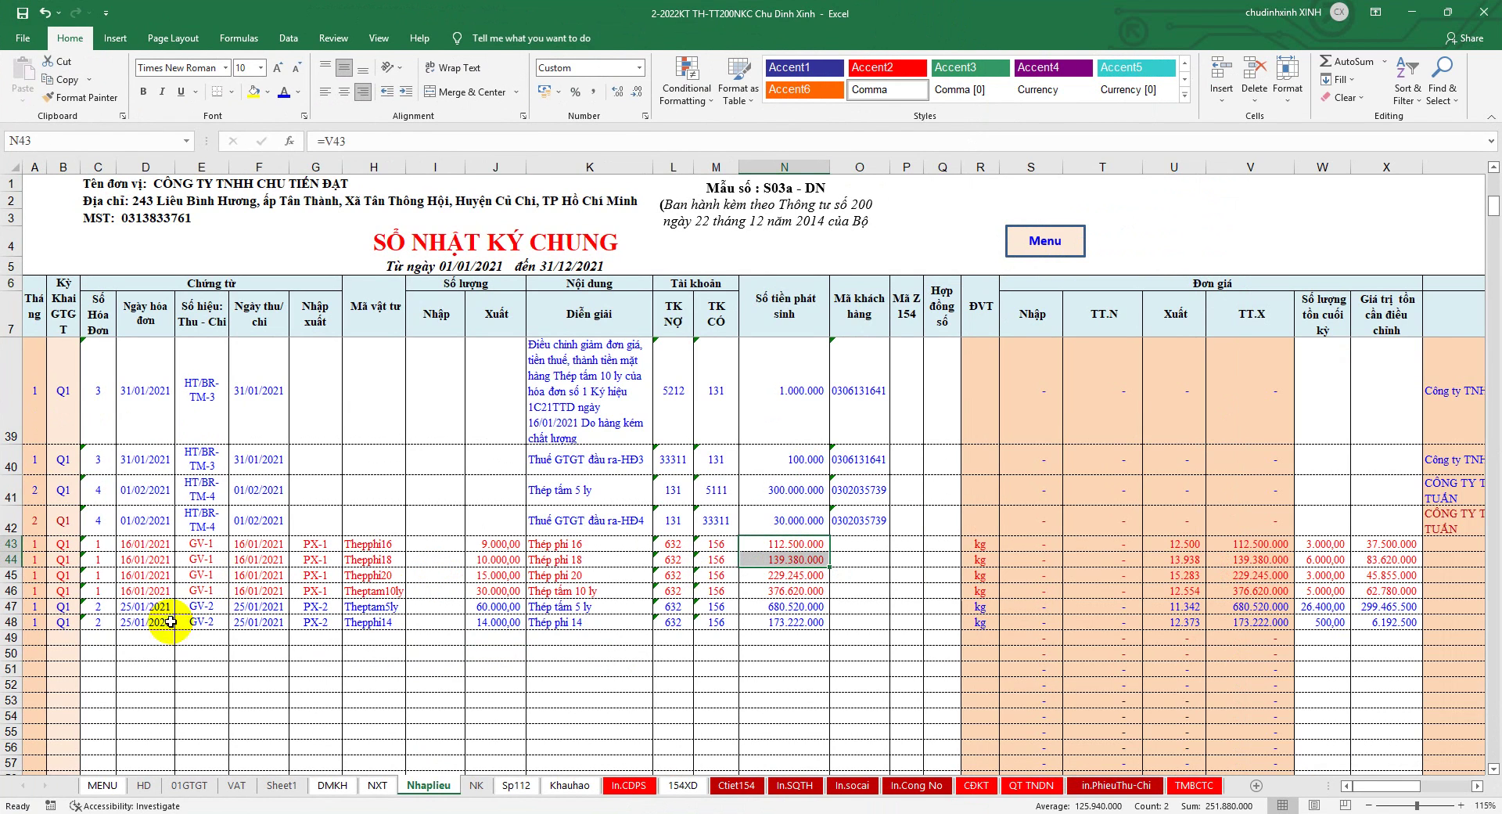
left_click(19, 606)
left_click_drag(98, 606, 133, 624)
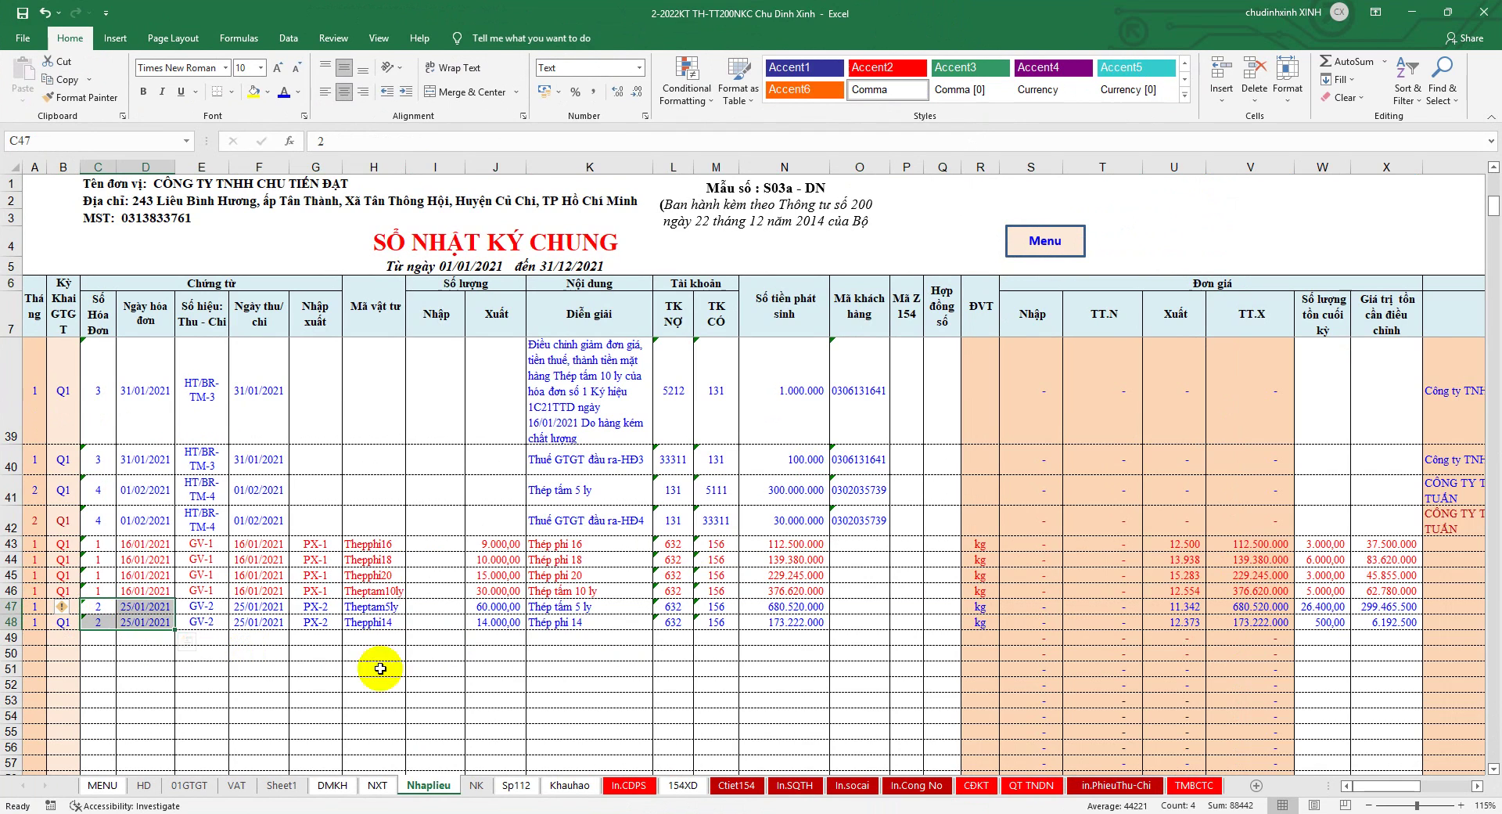
left_click(374, 607)
left_click_drag(398, 621, 482, 621)
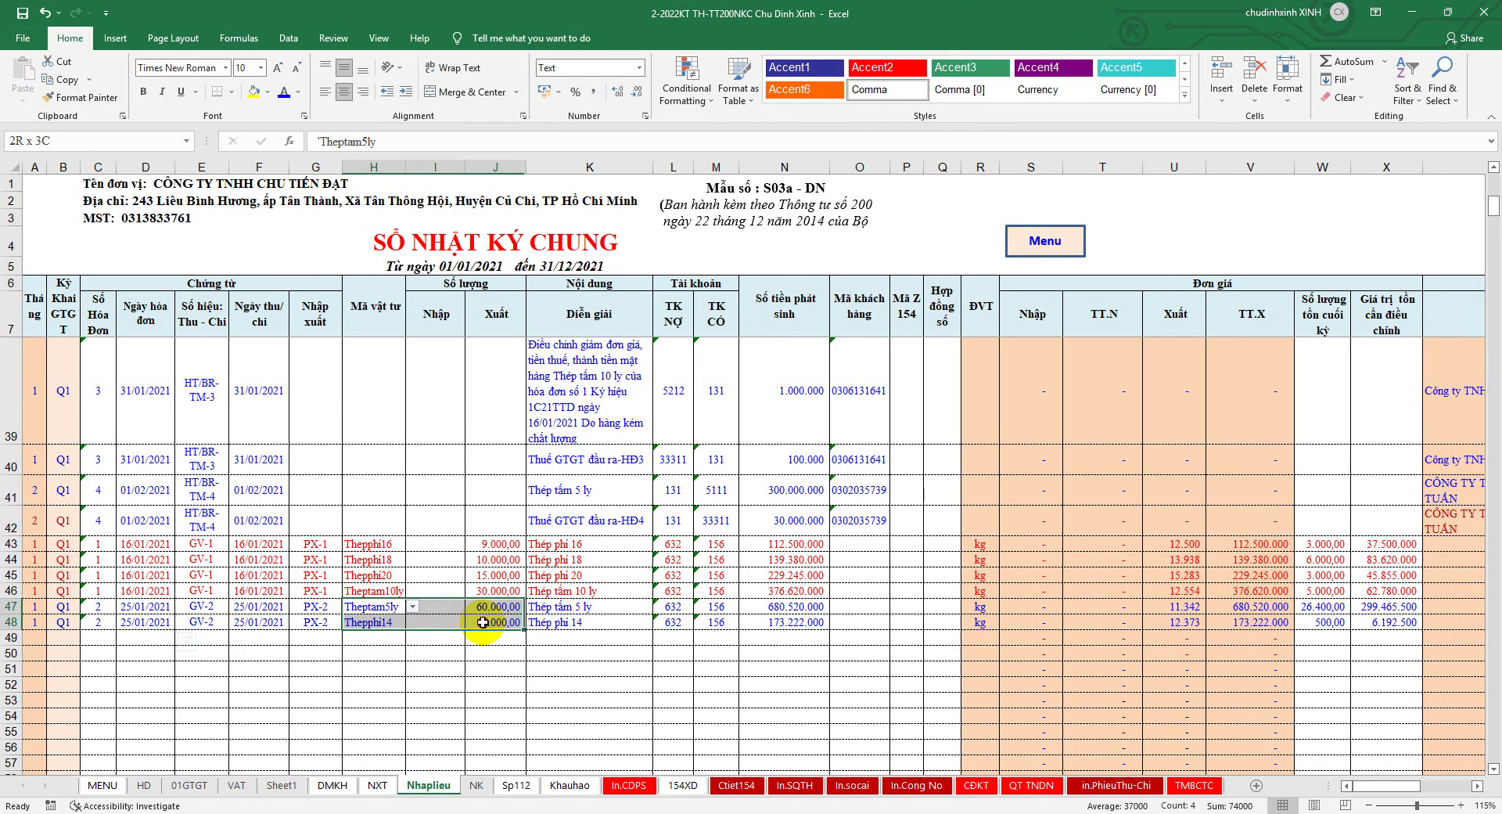
left_click_drag(787, 606, 826, 618)
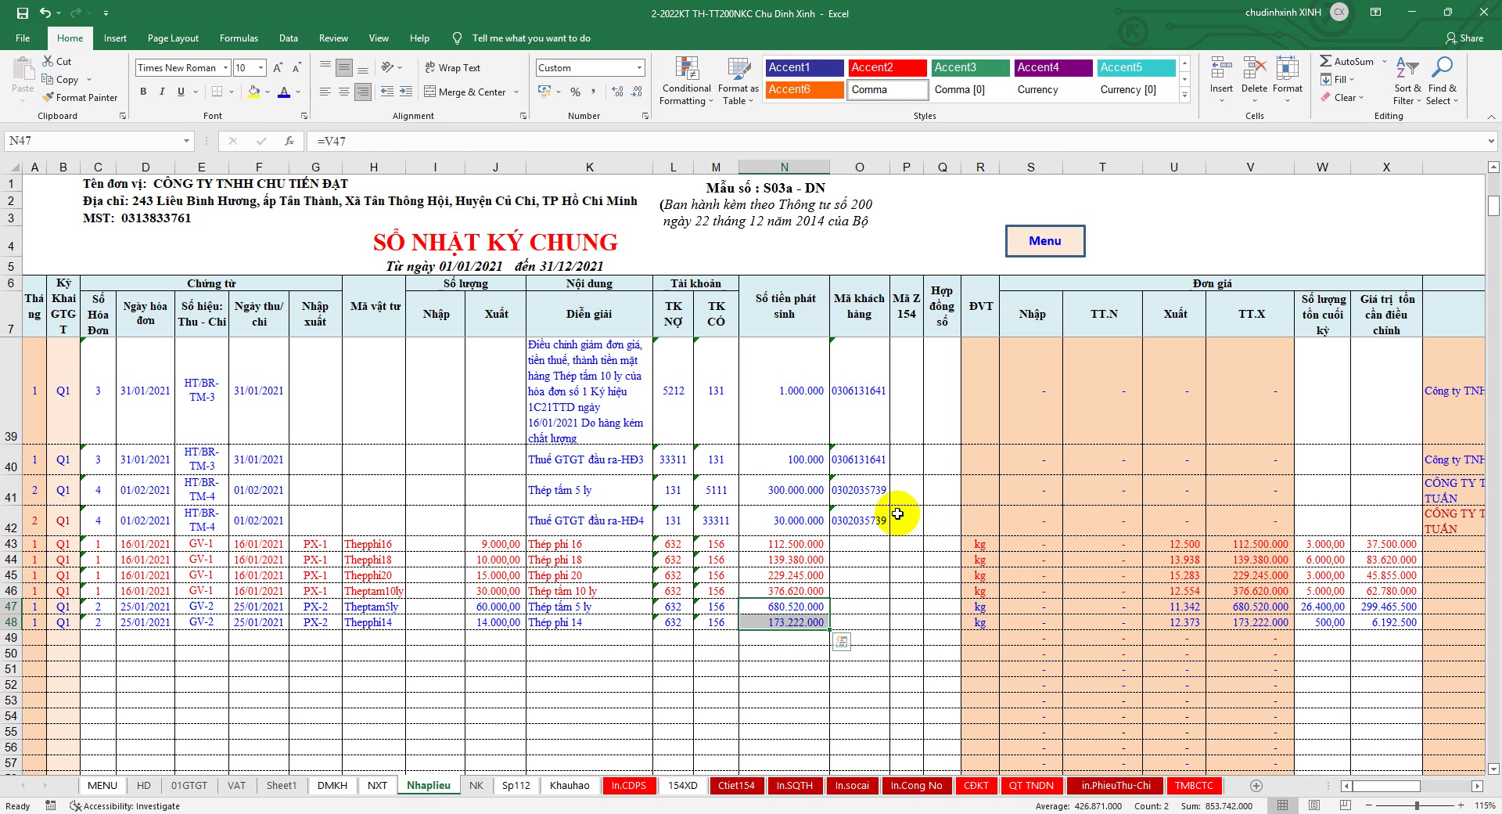
left_click(1448, 11)
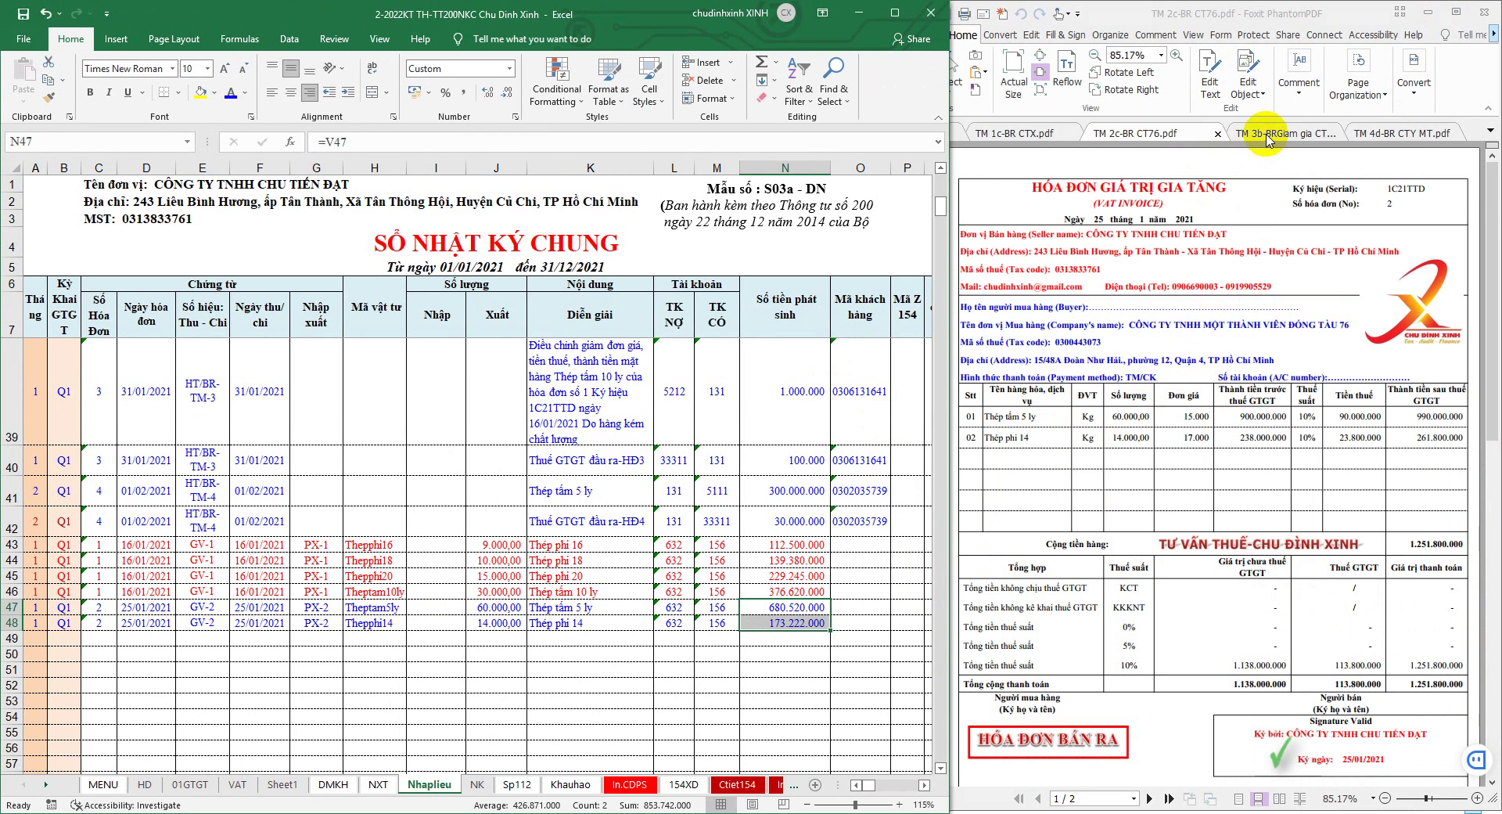
View invoice 4 (TM 4d-BR CTY MT.pdf) in Foxit, then select journal row 43 in Excel
left_click(1279, 134)
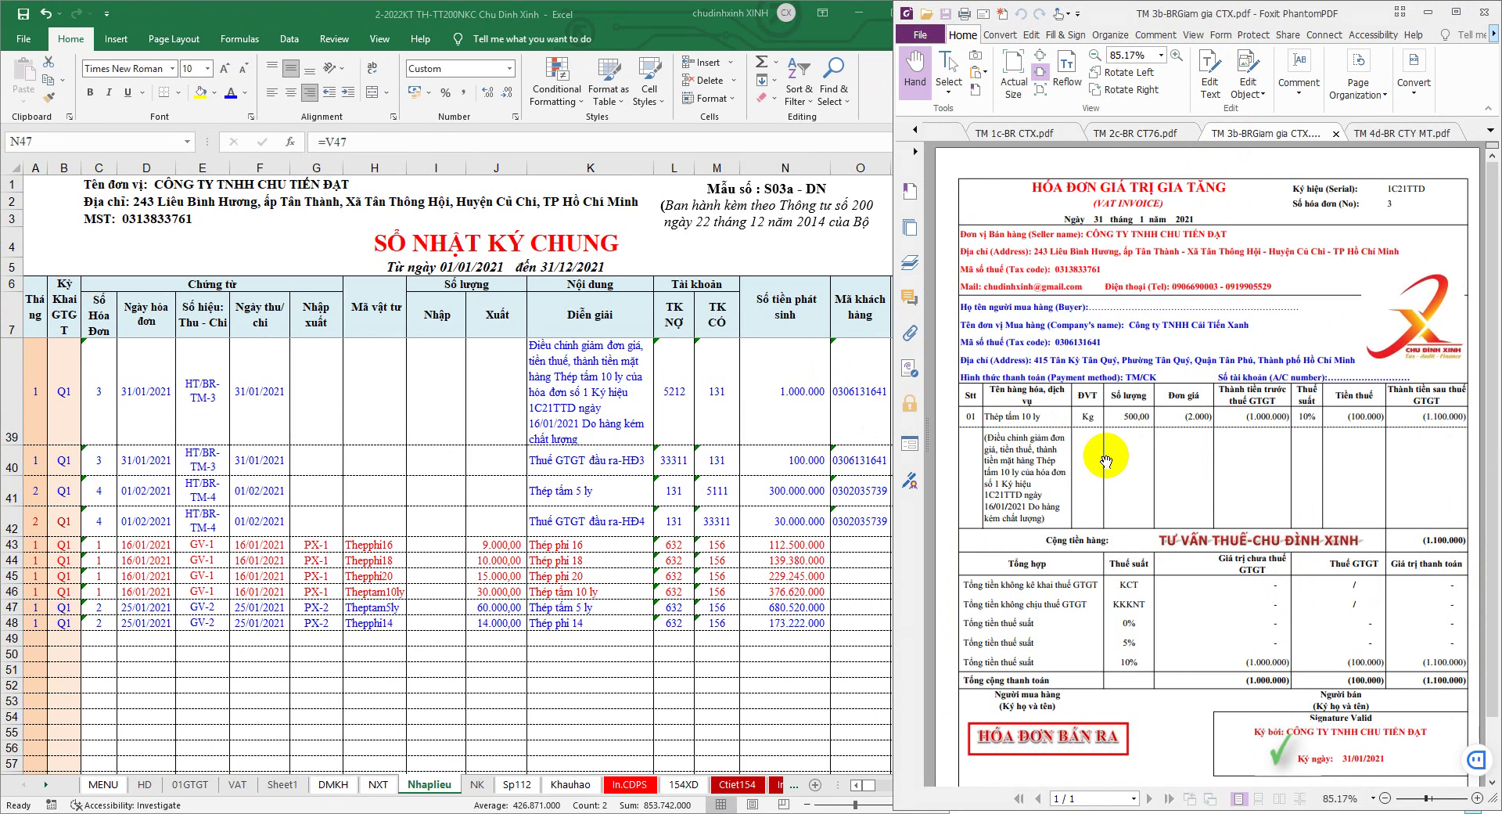
left_click(1391, 133)
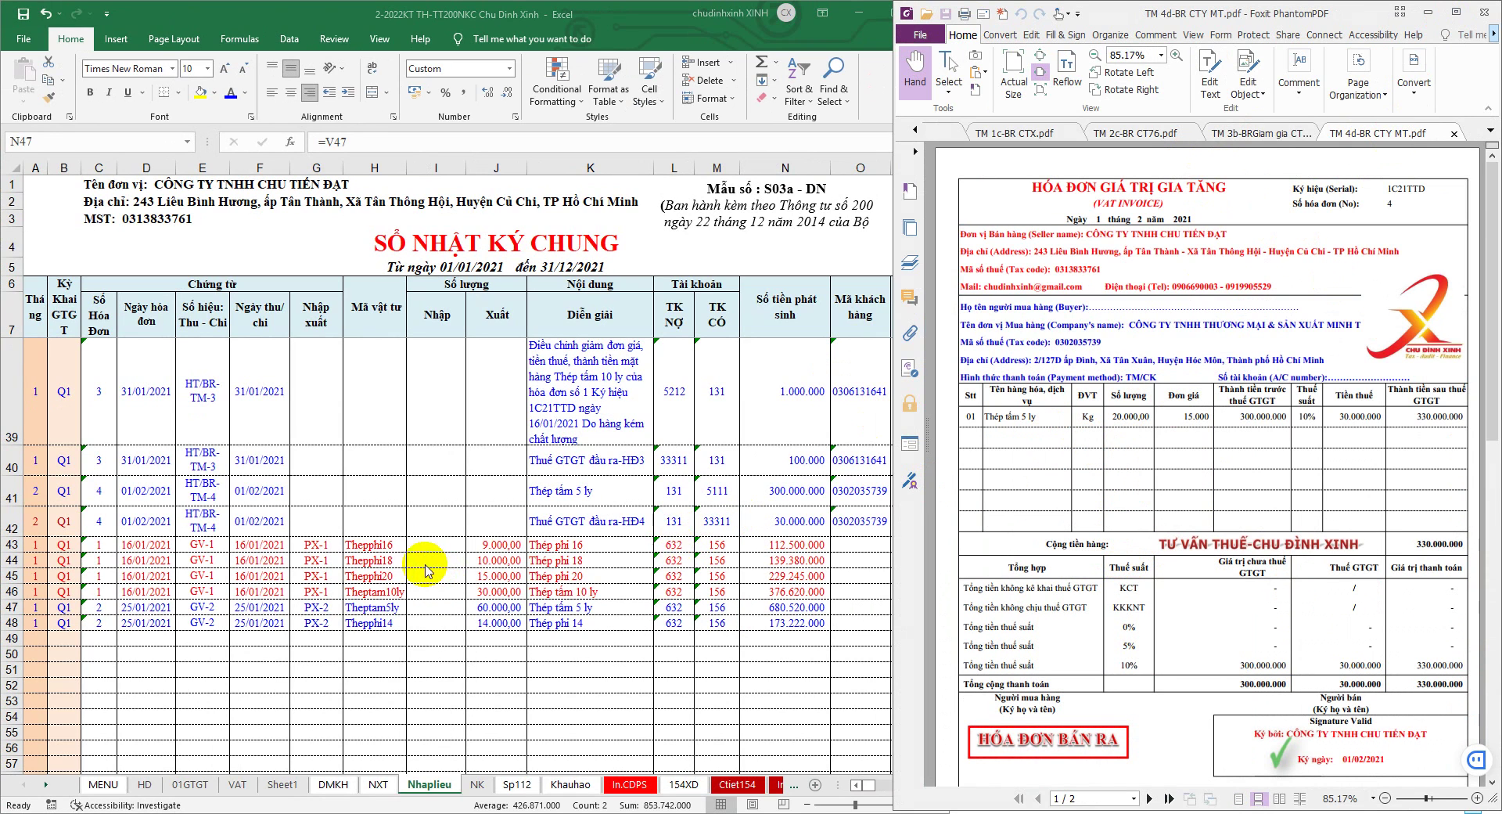
right_click(15, 546)
Copy journal row 43 and paste it into empty row 49
left_click(48, 601)
left_click(9, 638)
right_click(10, 638)
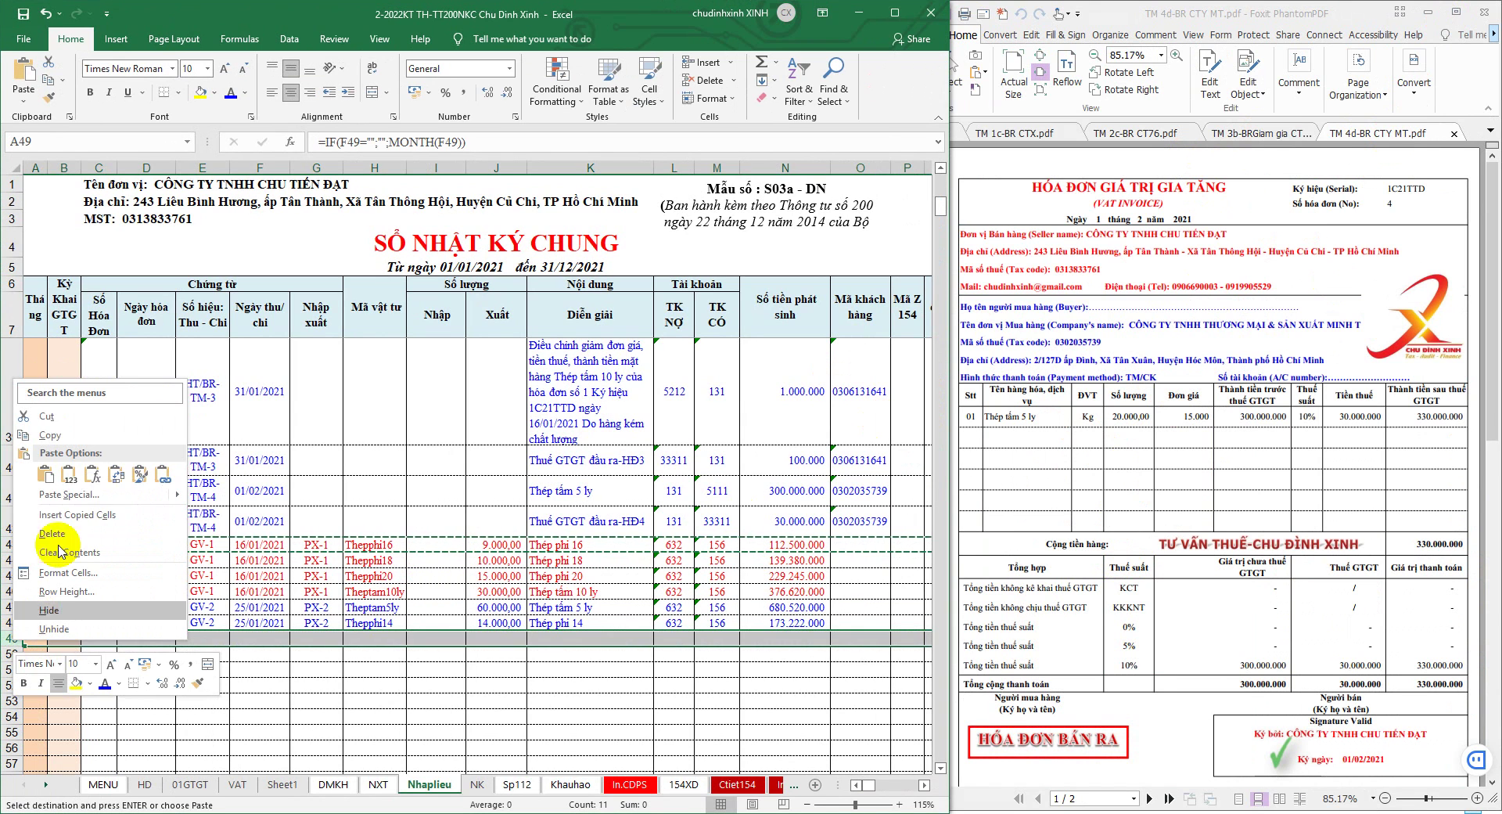
left_click(48, 504)
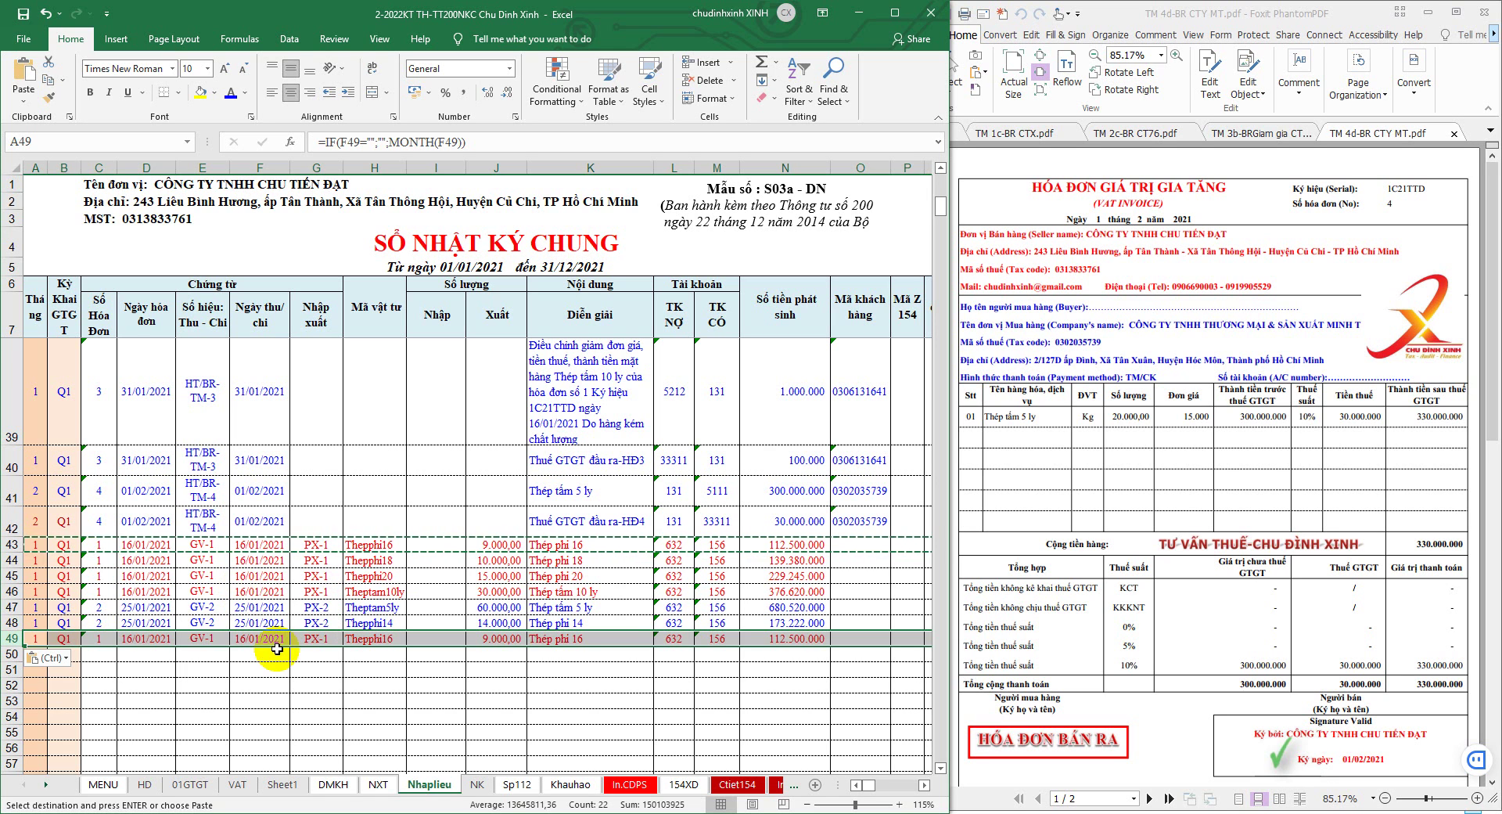
Save the workbook and review cost rows 43–48 against the new row 49
left_click(11, 623)
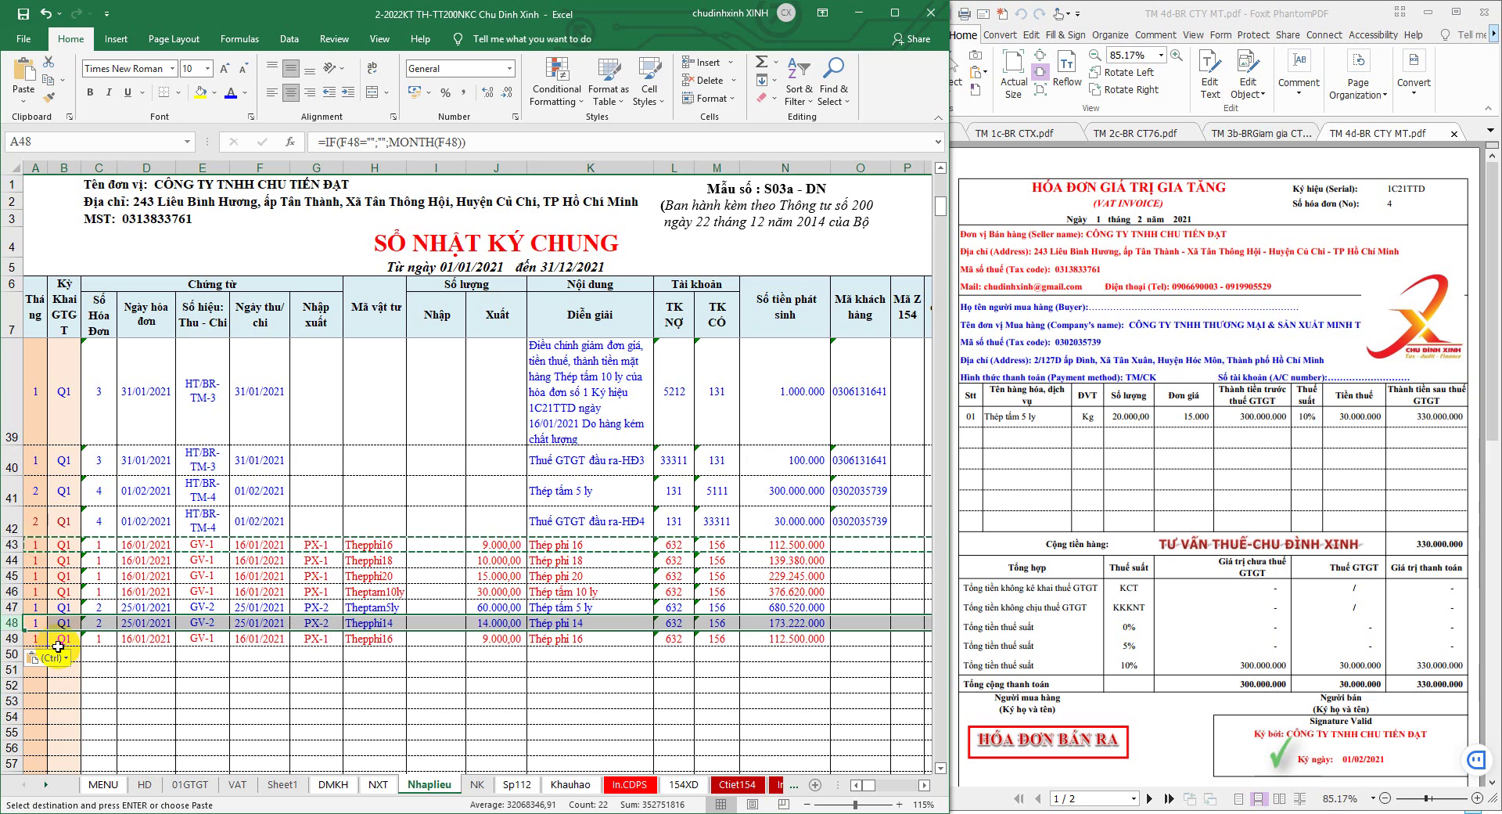
left_click(426, 560)
left_click(22, 14)
left_click_drag(16, 545, 16, 592)
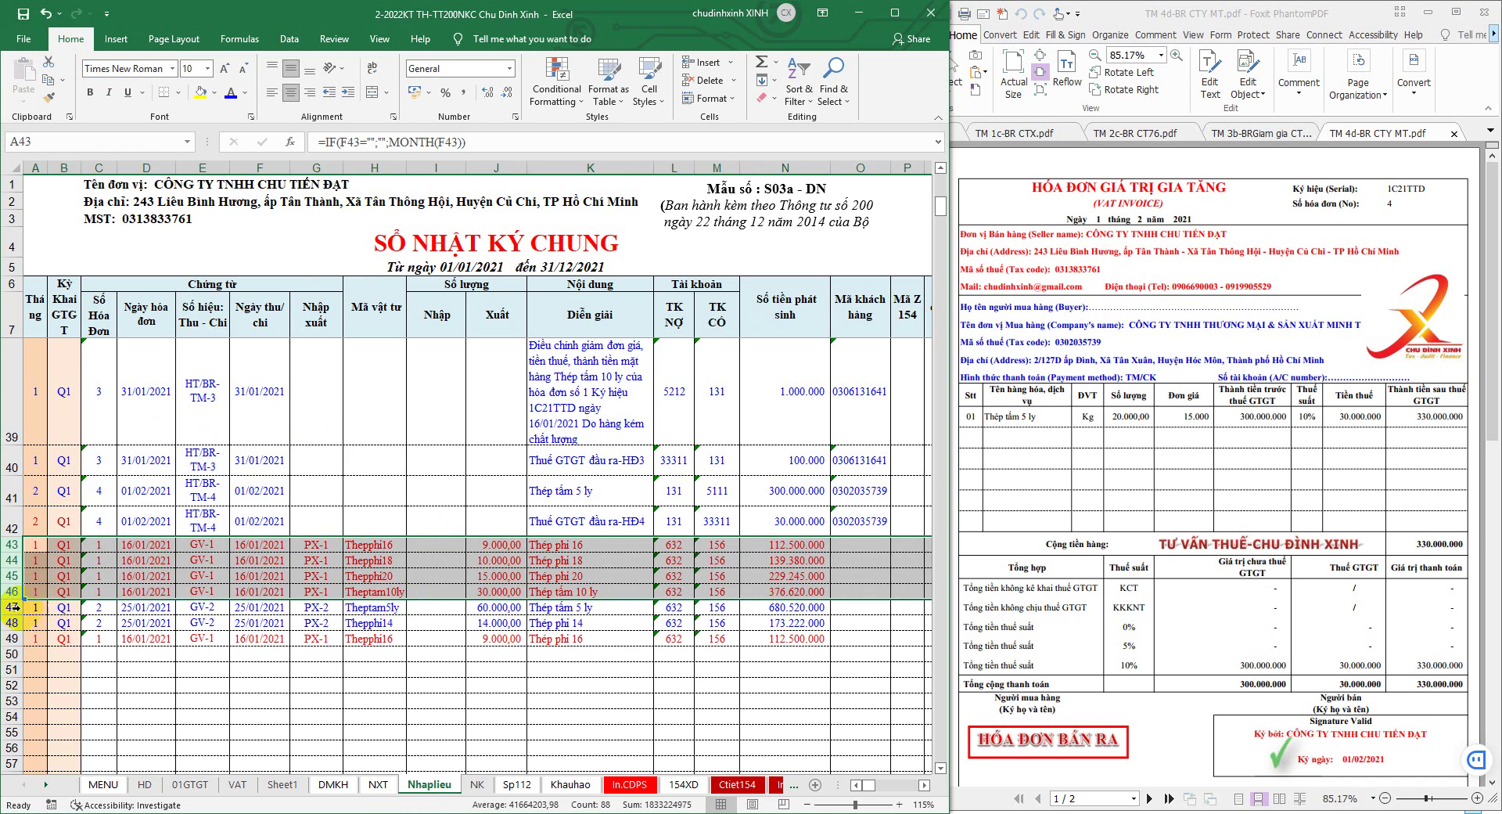
left_click_drag(14, 607, 14, 623)
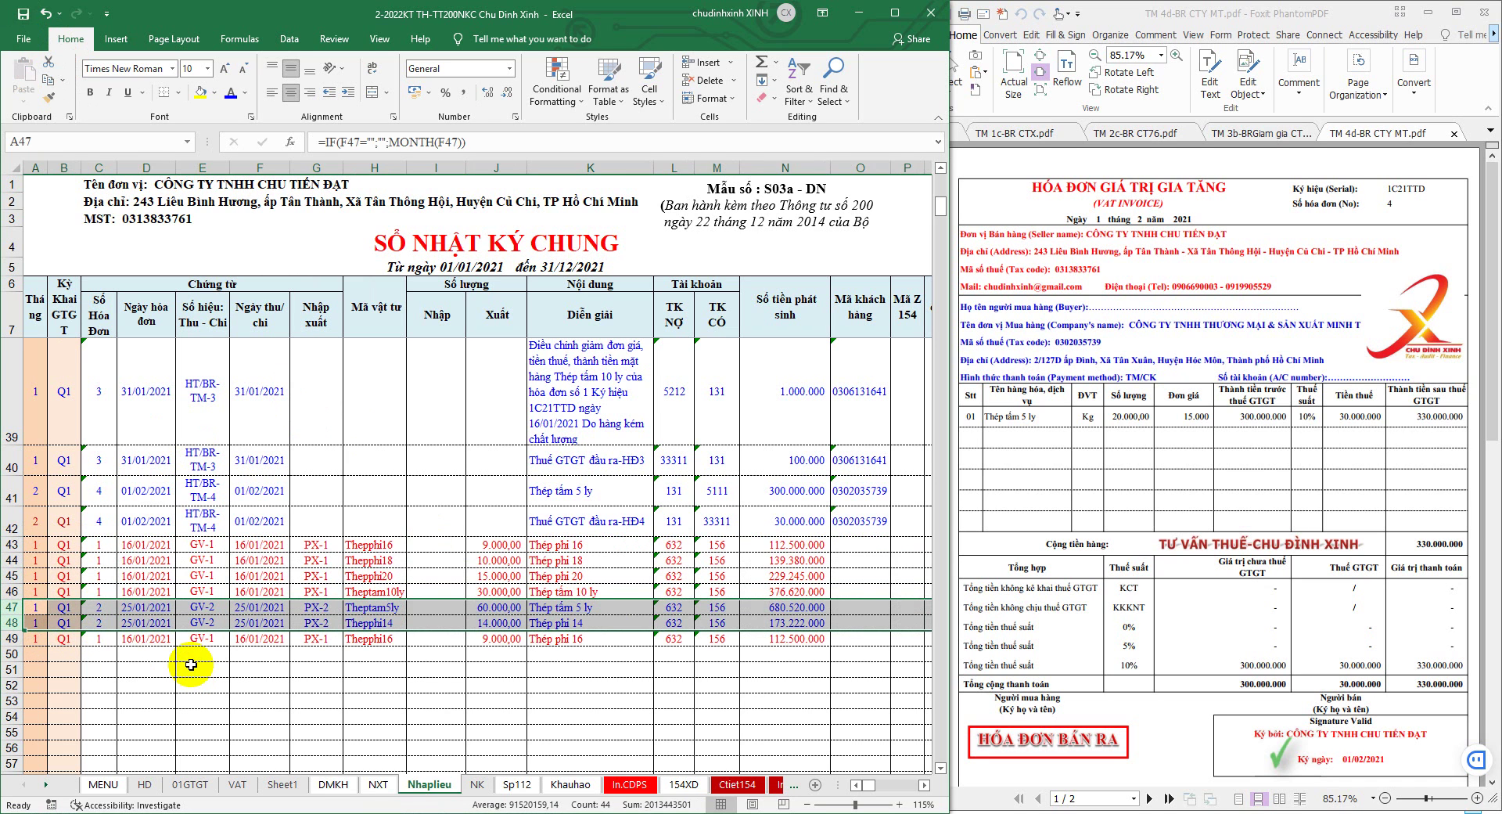
left_click(11, 638)
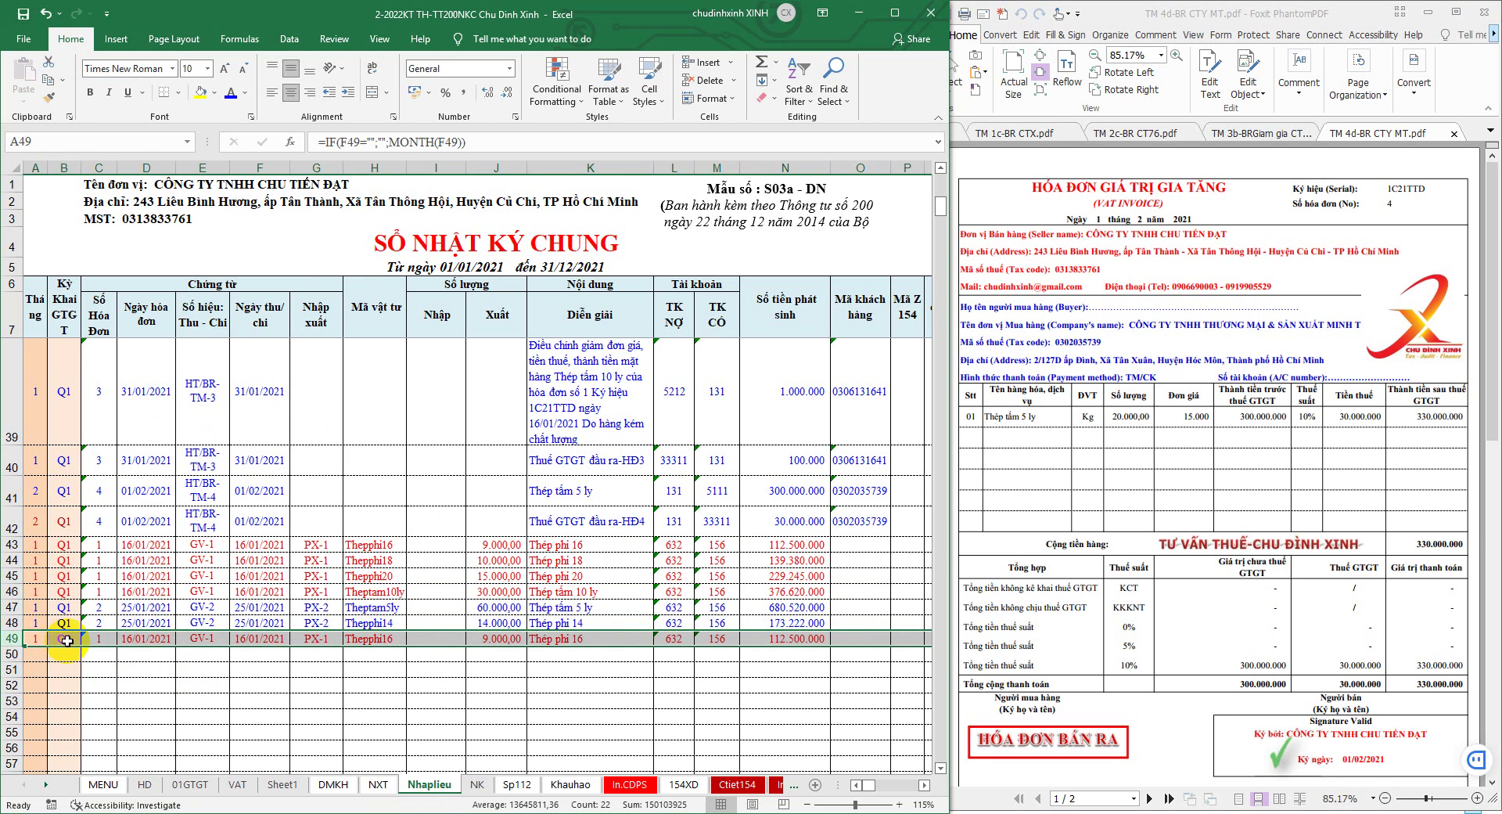
Paste invoice 4's number and date 01/02/2021 from the VAT listing into row 49 as values
left_click_drag(100, 521, 141, 522)
right_click(149, 523)
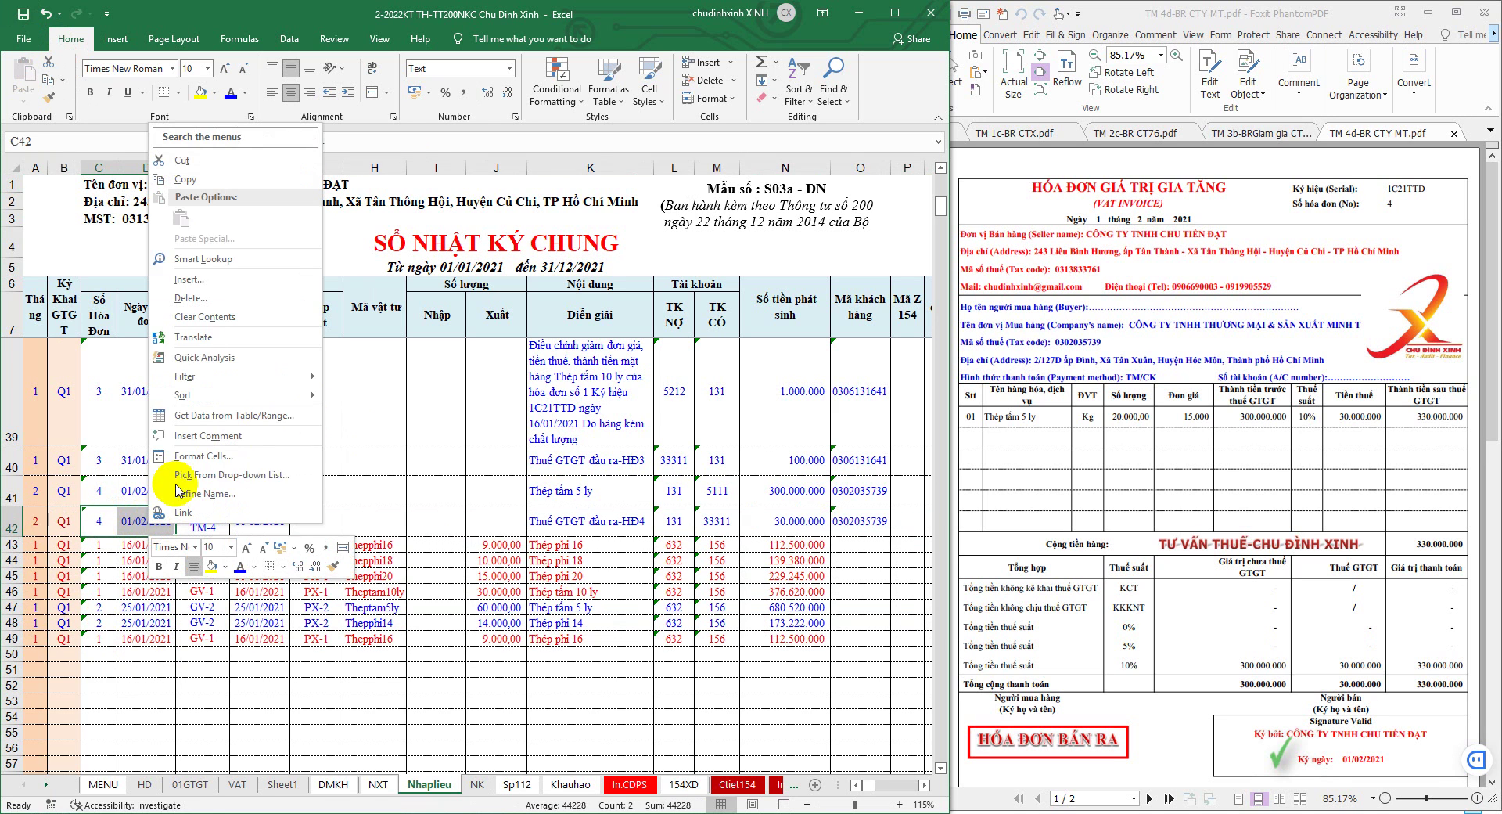
left_click(186, 179)
left_click(119, 639)
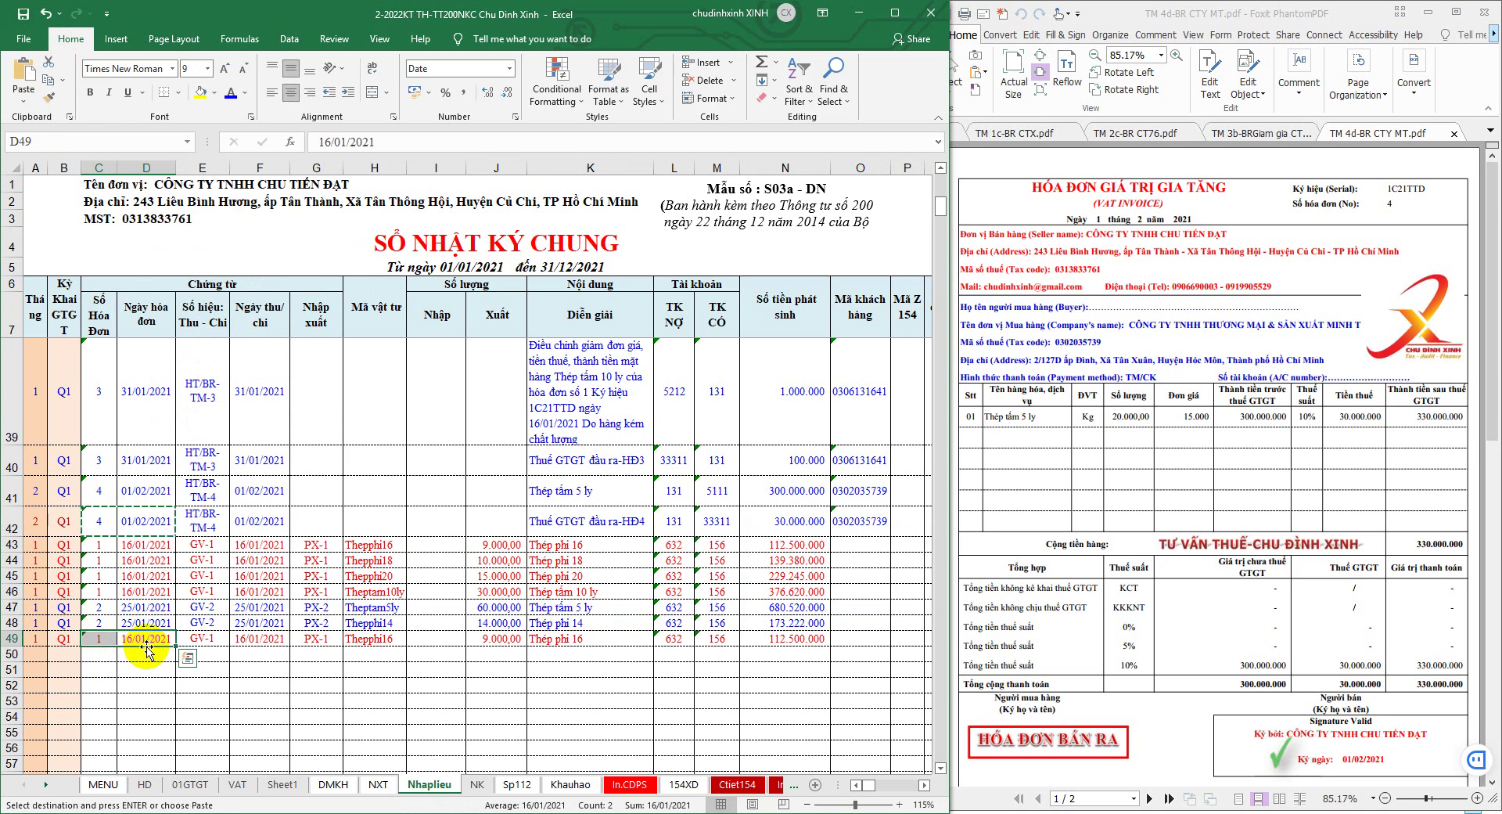
left_click(238, 784)
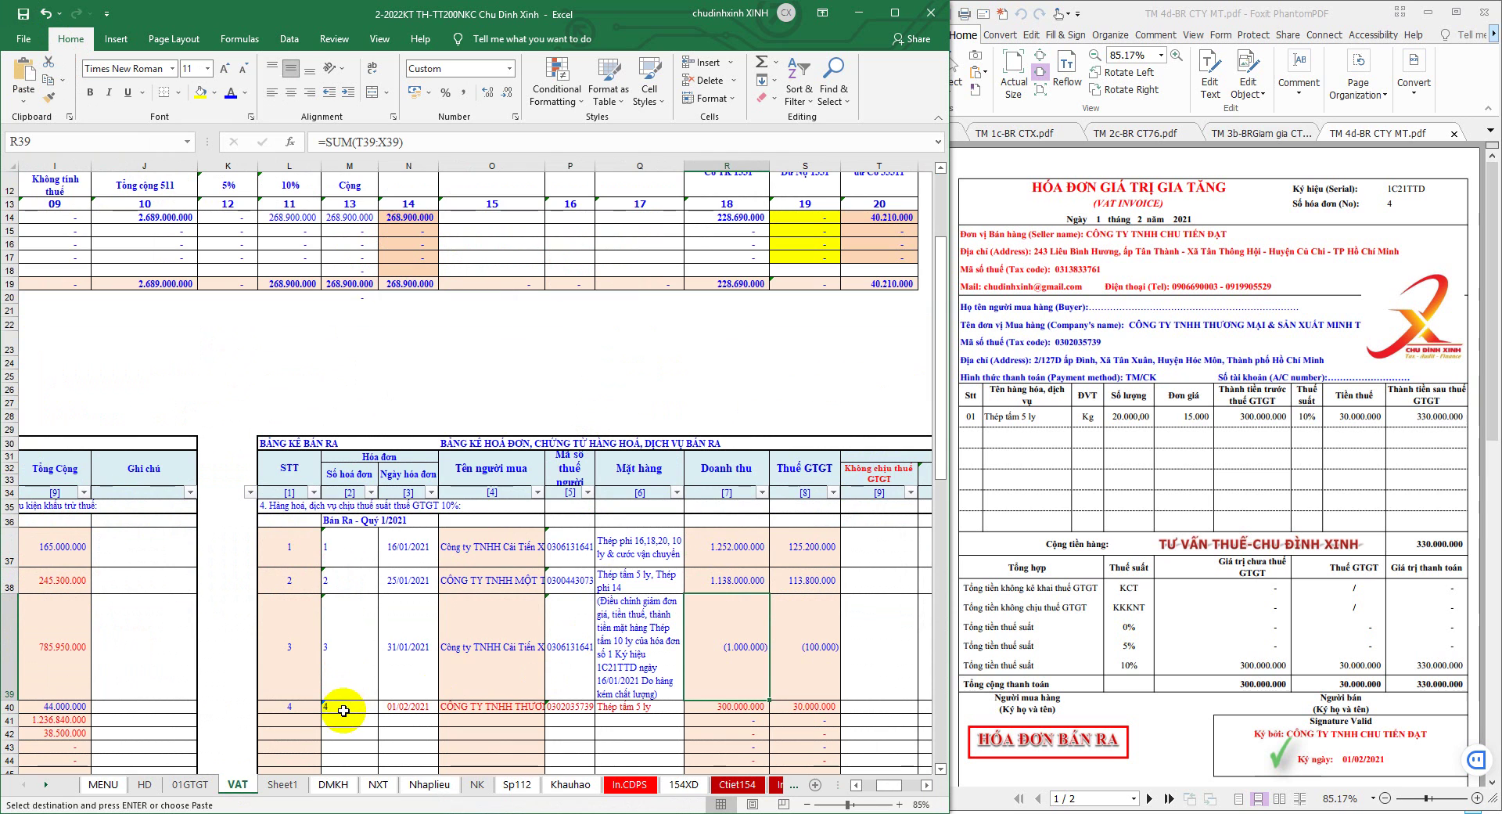
left_click_drag(339, 707, 402, 706)
right_click(404, 707)
left_click(451, 364)
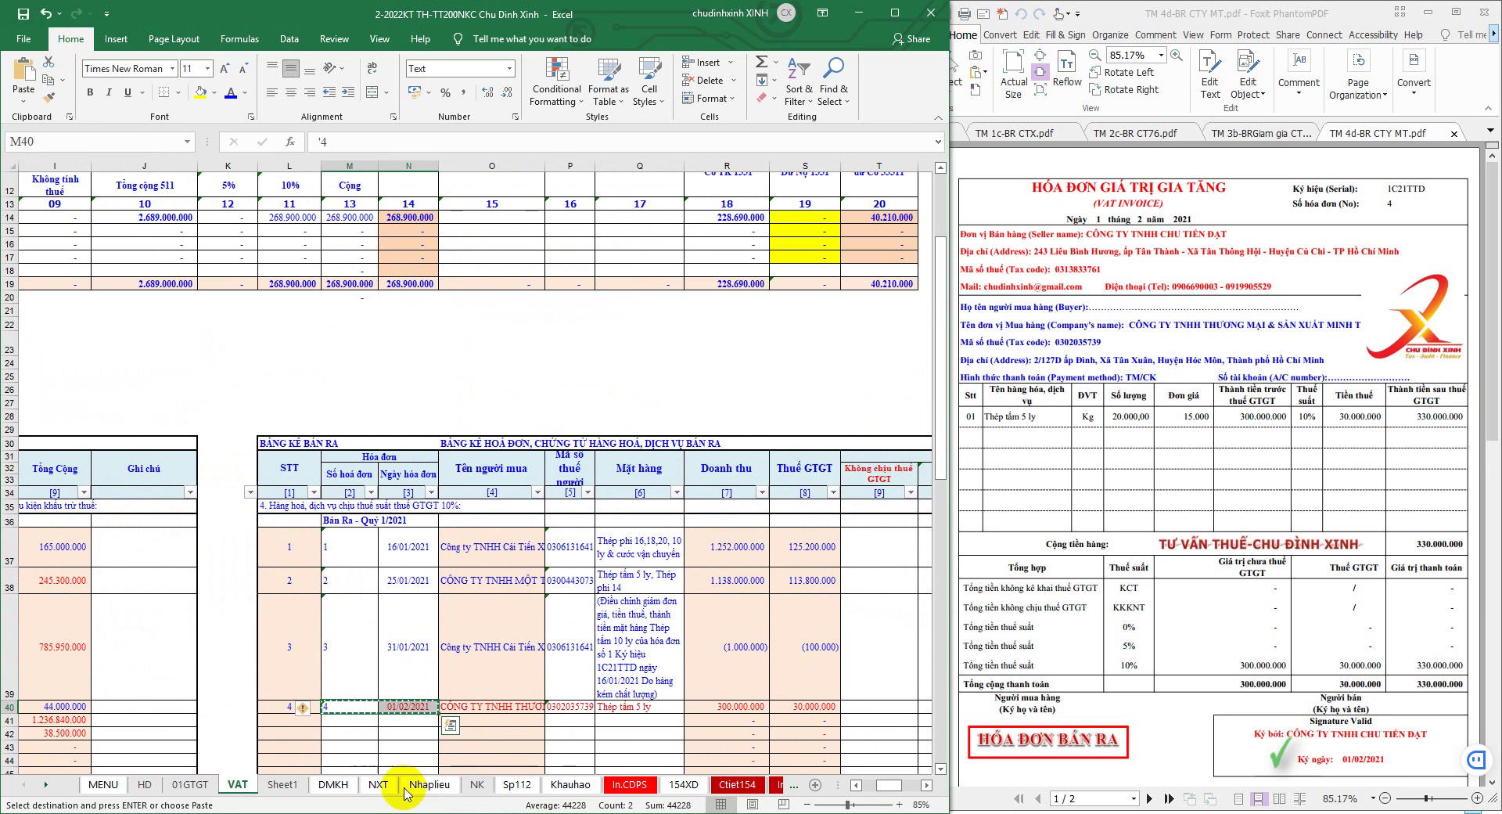
left_click(429, 784)
right_click(147, 639)
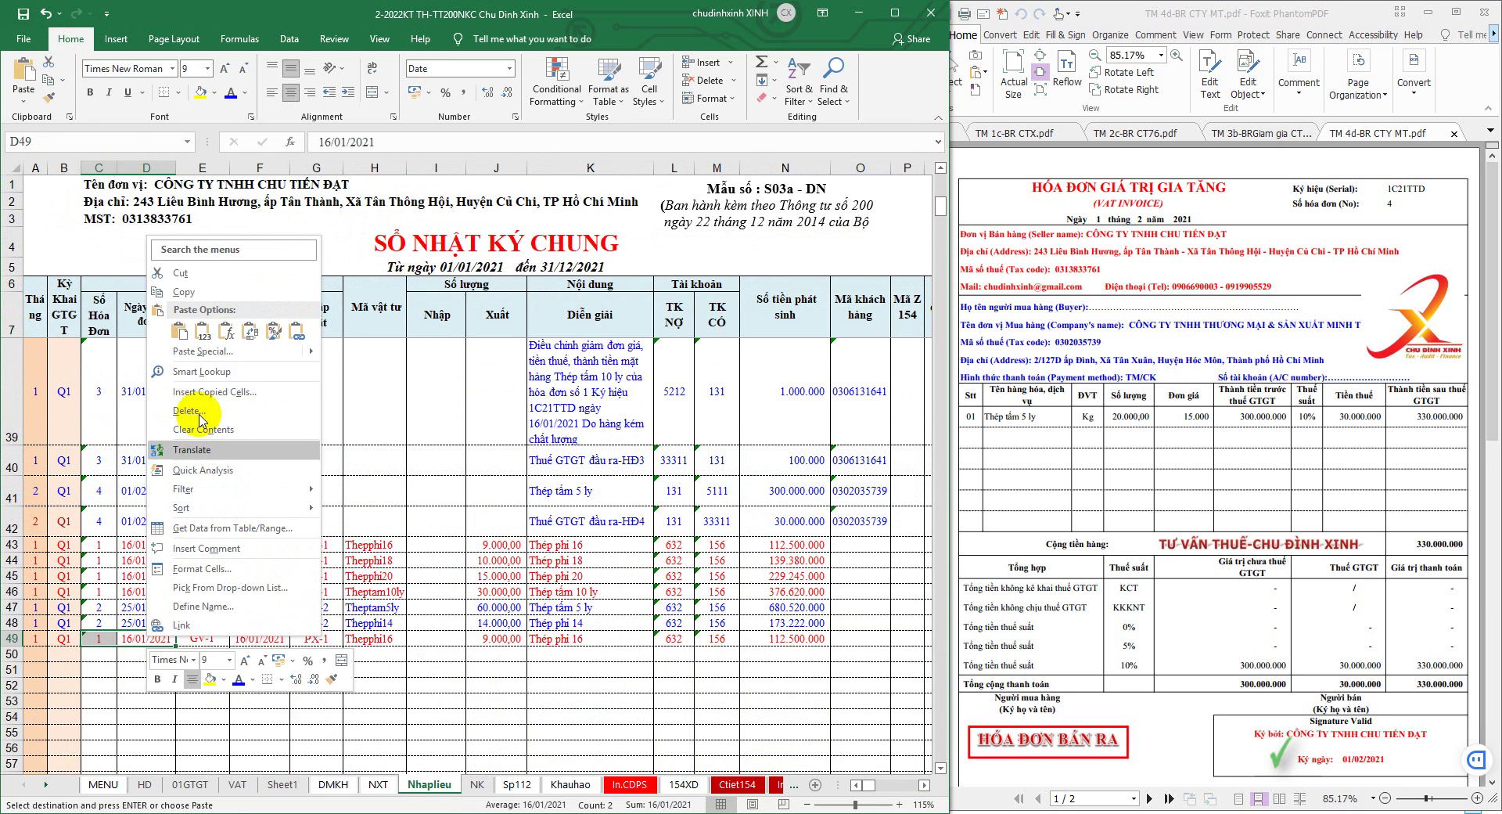
left_click(202, 332)
left_click(386, 638)
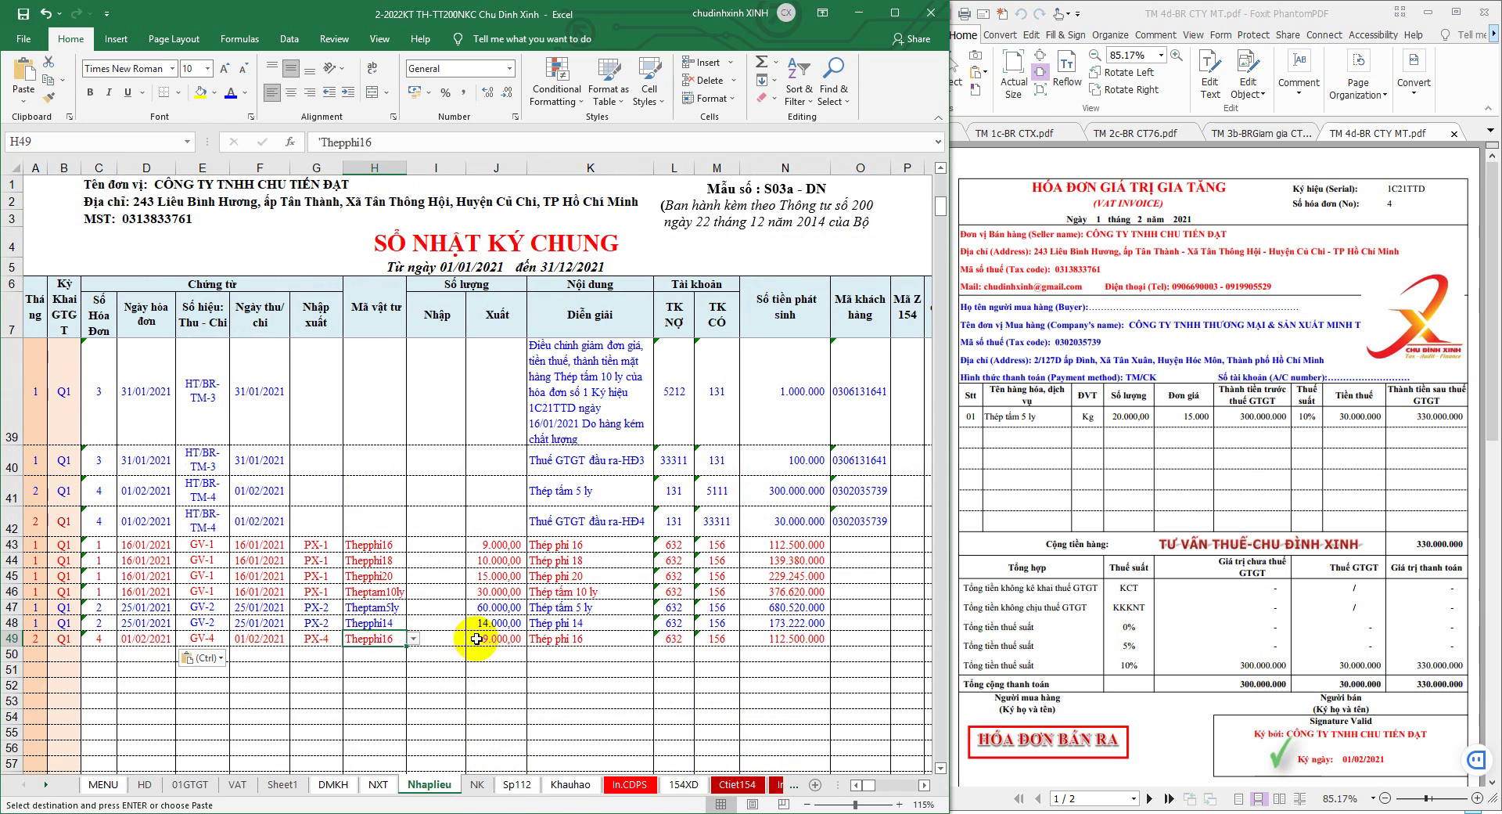
Clear row 49's copied item and quantity and choose Theptam5ly as the item code
left_click_drag(470, 638, 396, 639)
key("Delete")
left_click(406, 639)
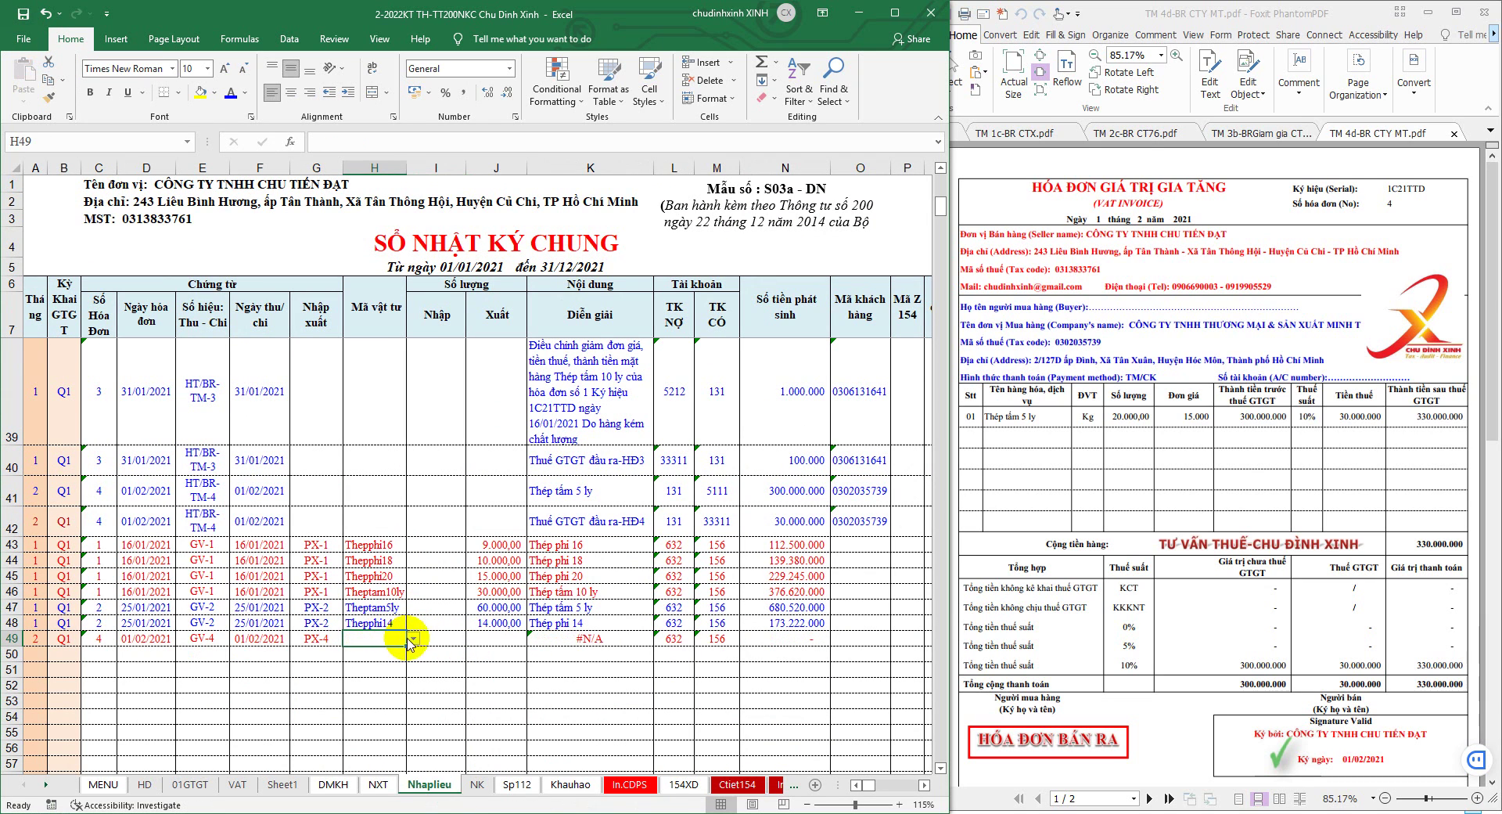
left_click(413, 638)
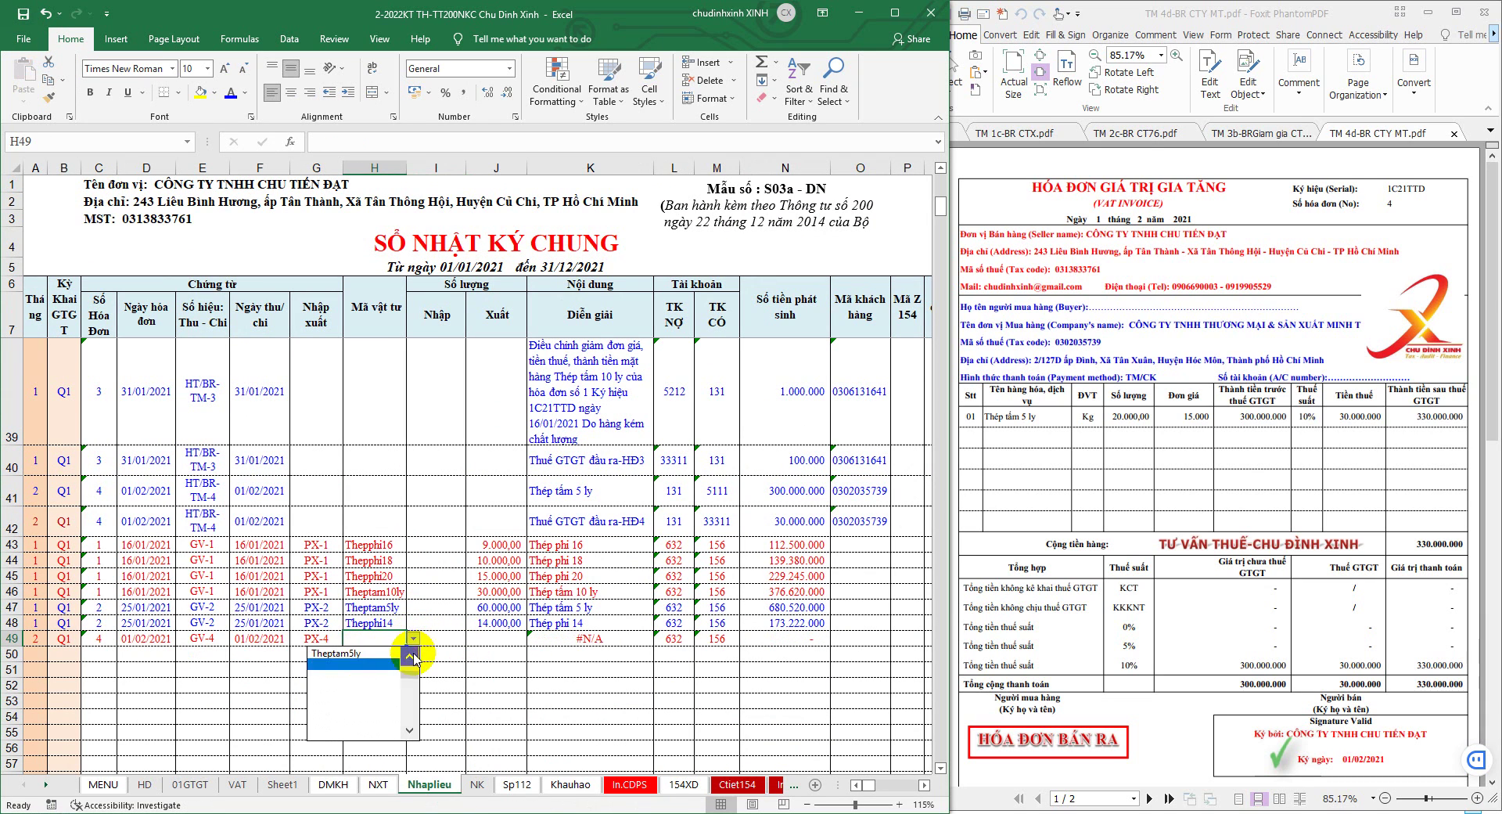
left_click(368, 665)
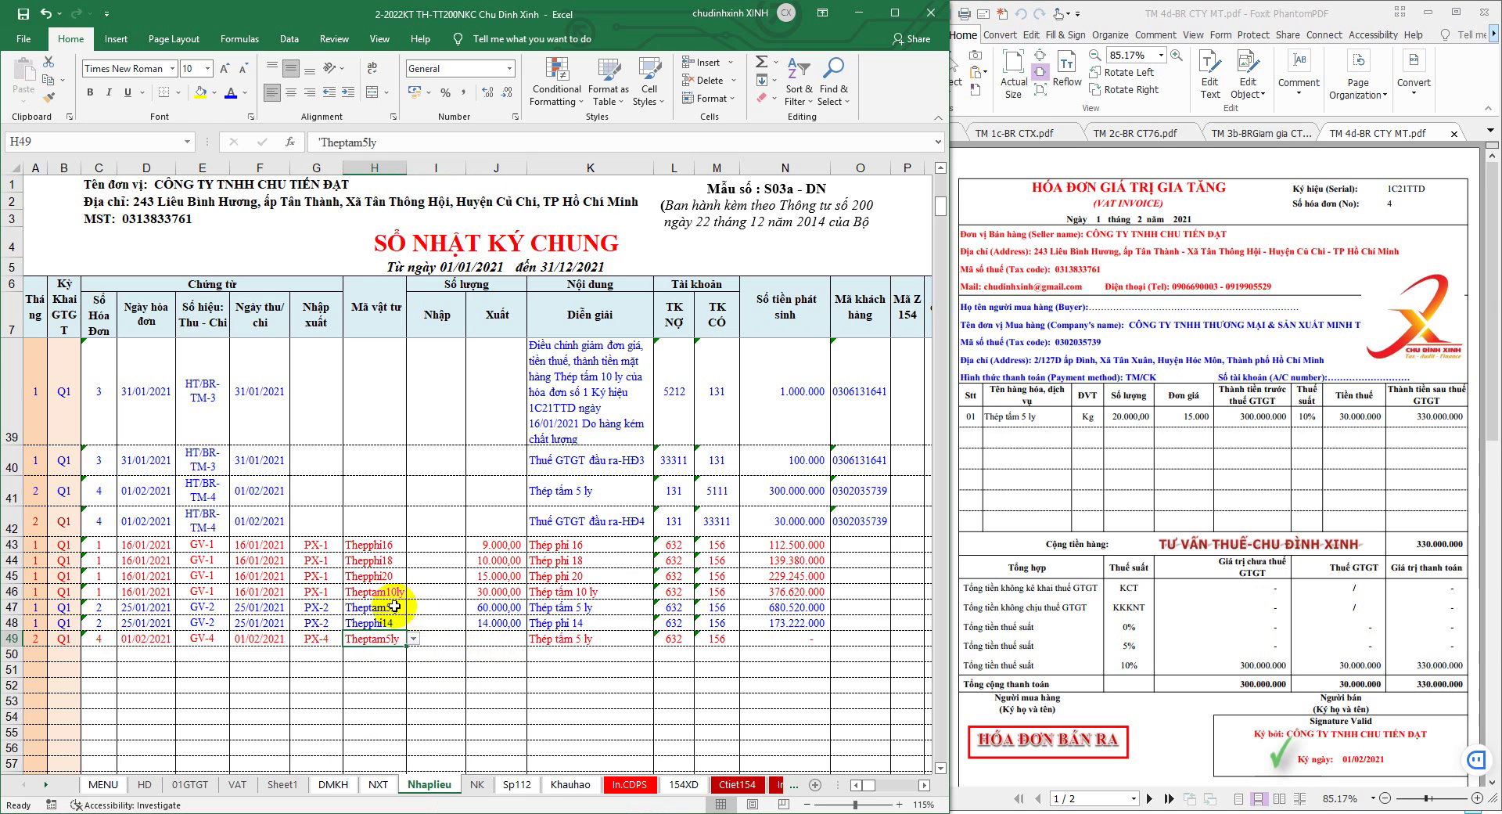
Enter 20000 as the quantity issued in J49 and maximize the workbook window
left_click(491, 642)
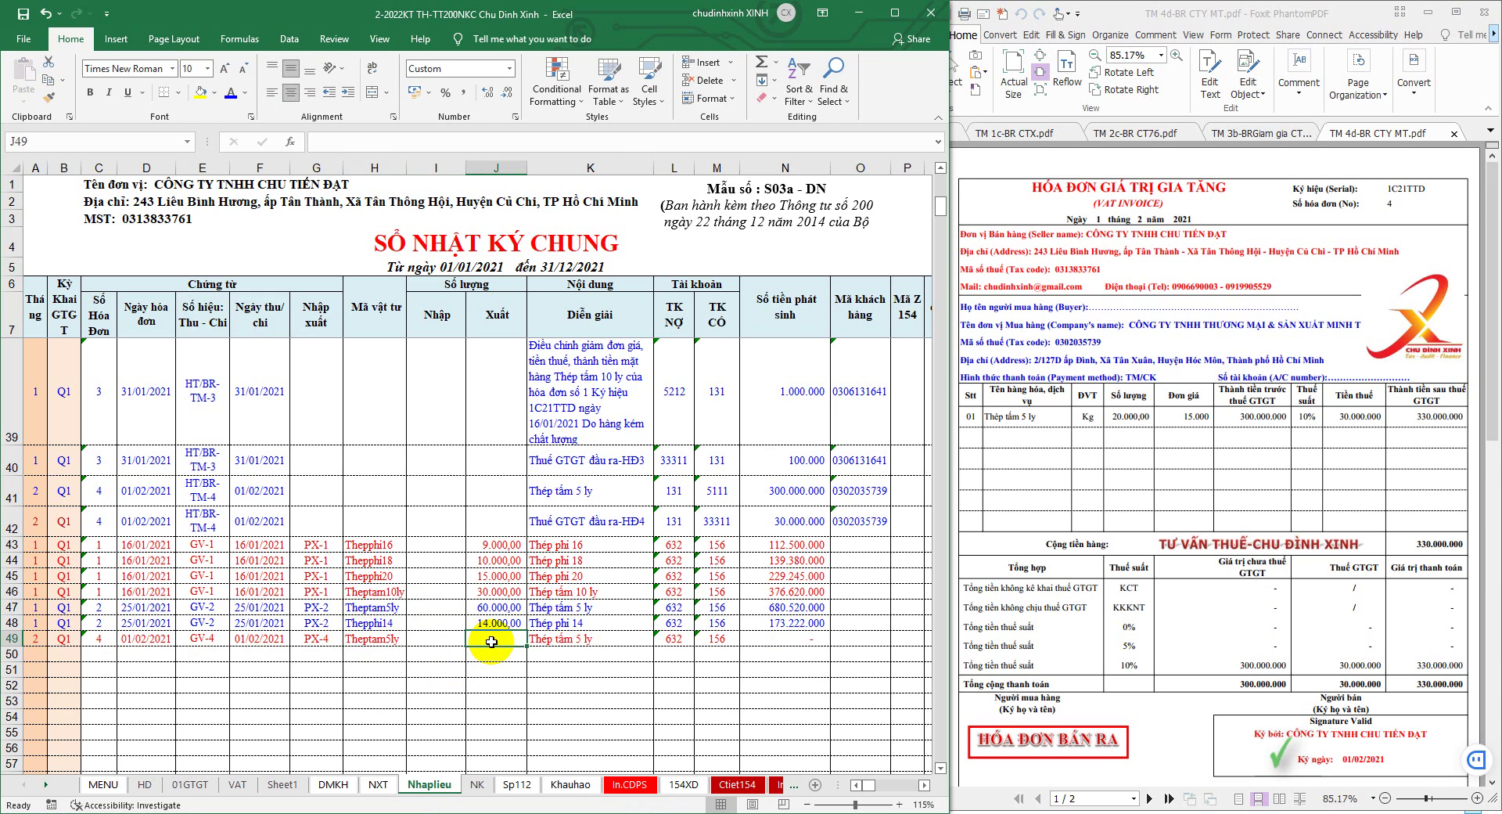
type("20000")
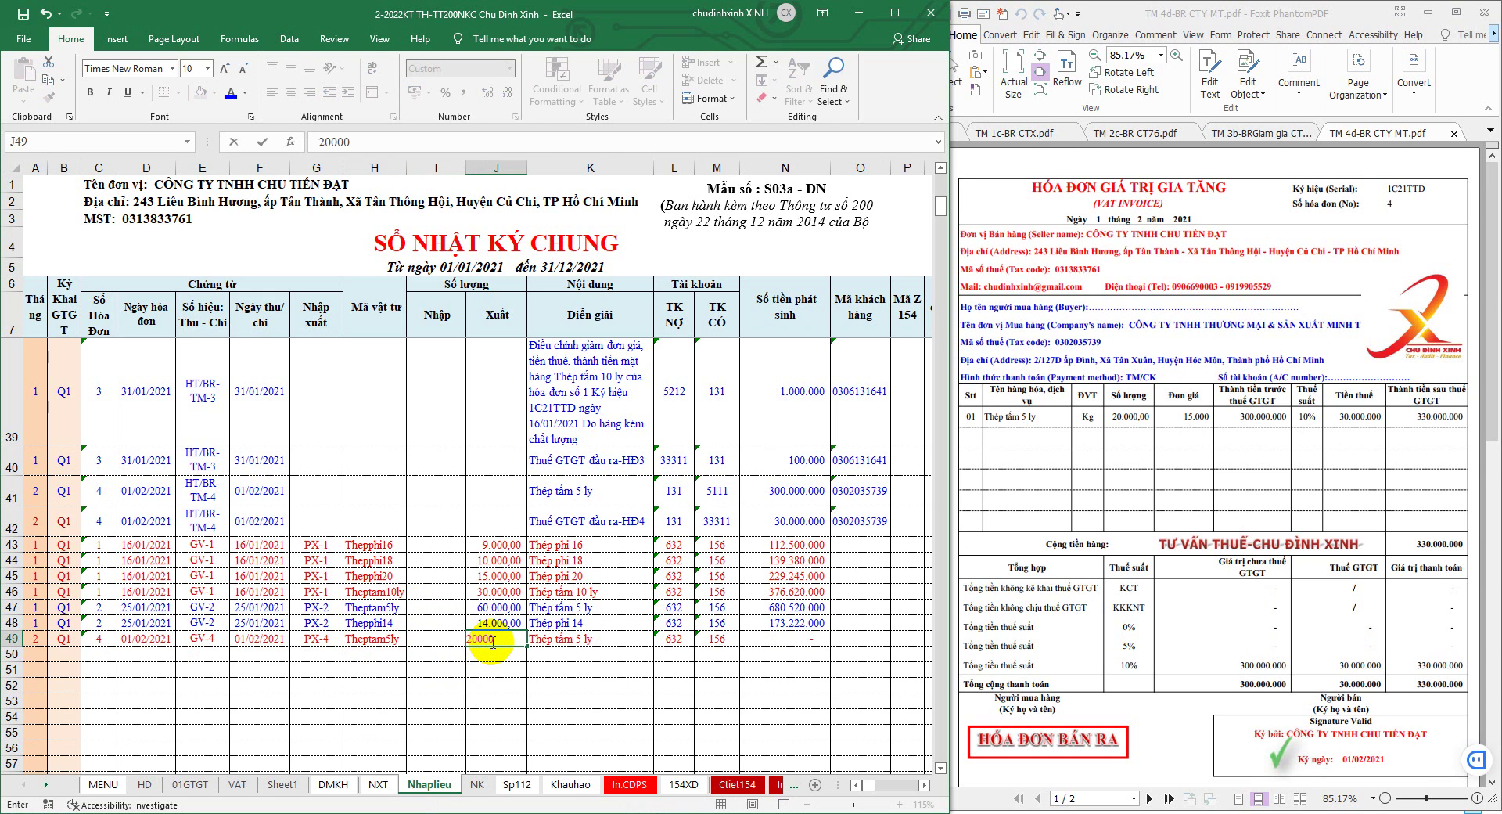
key("Return")
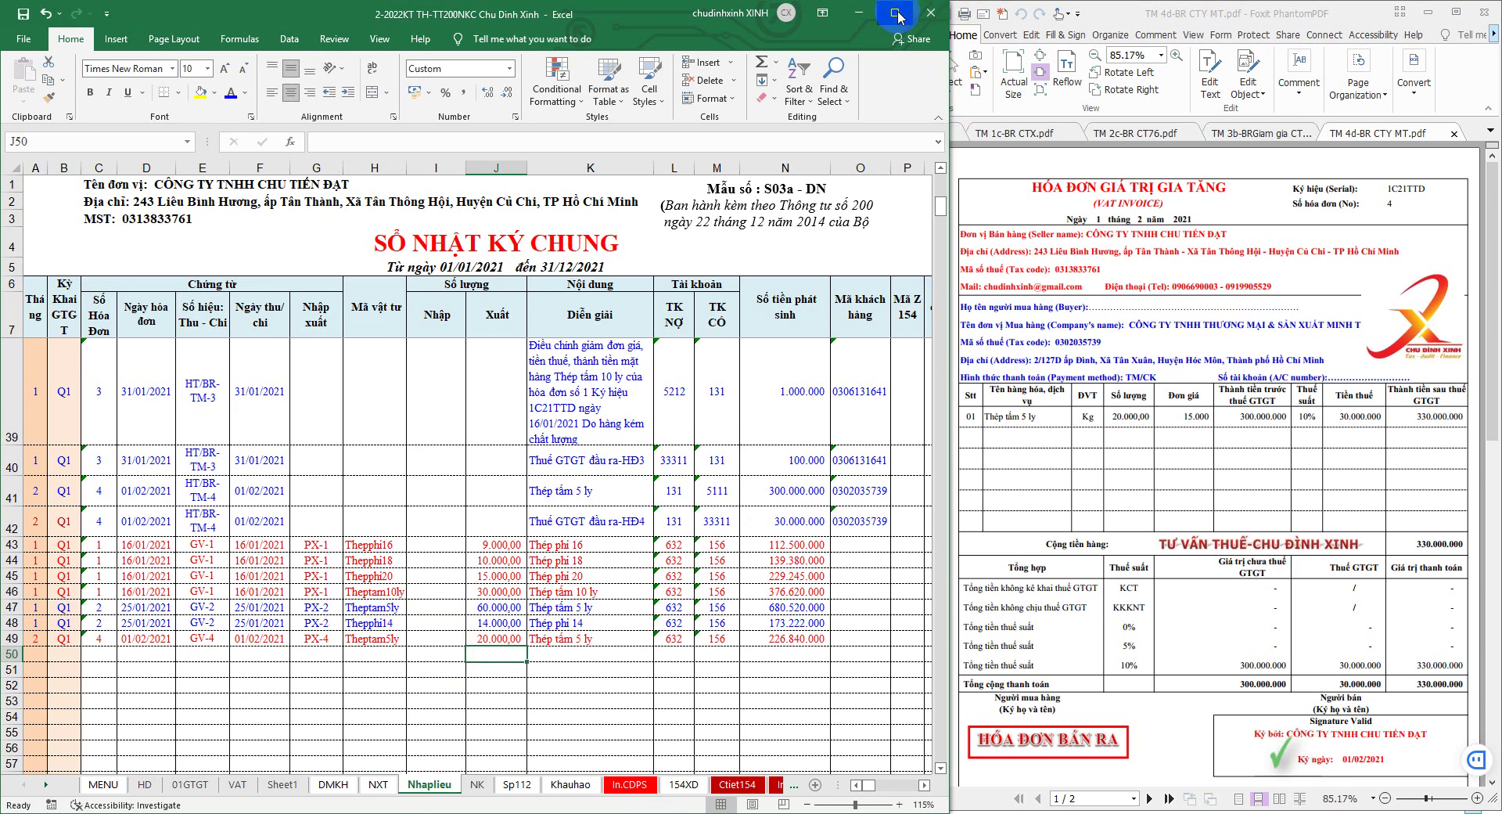
left_click(898, 14)
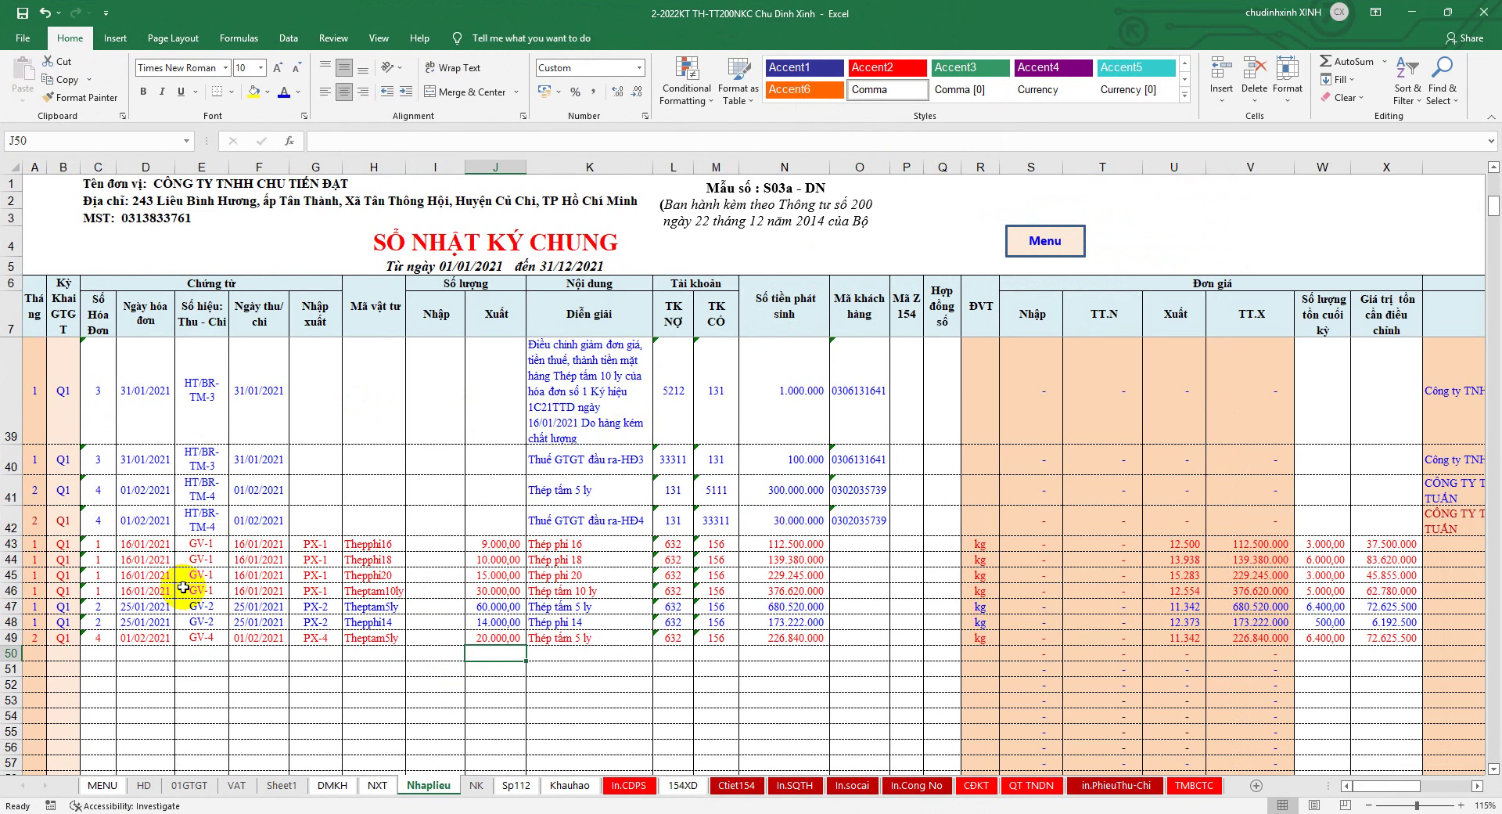
left_click_drag(11, 543, 11, 637)
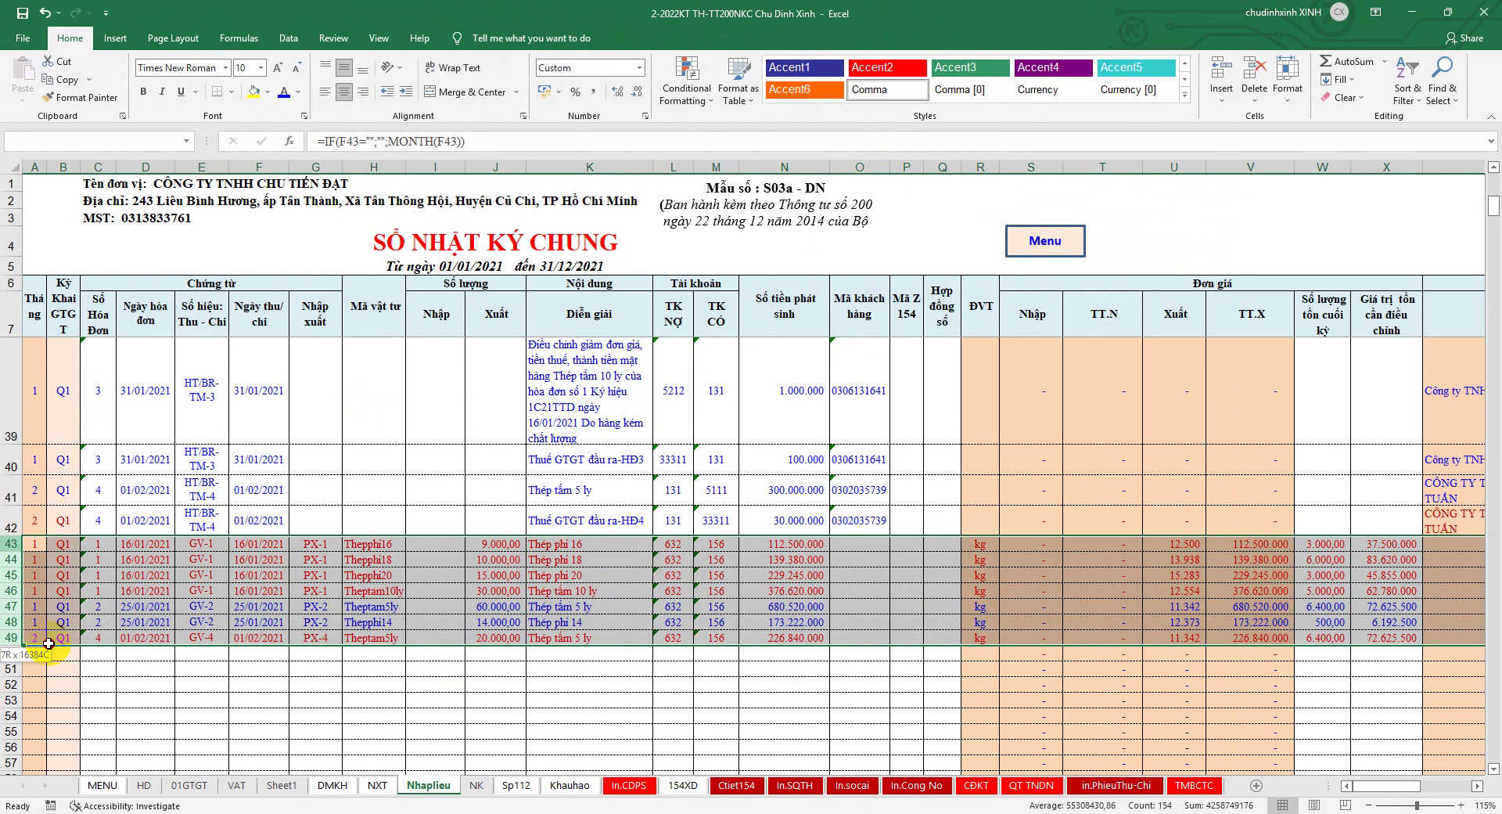
Review the journal's sales rows for invoices 1–4, then bring up the NXT inventory summary
scroll(172, 618, "up", 1)
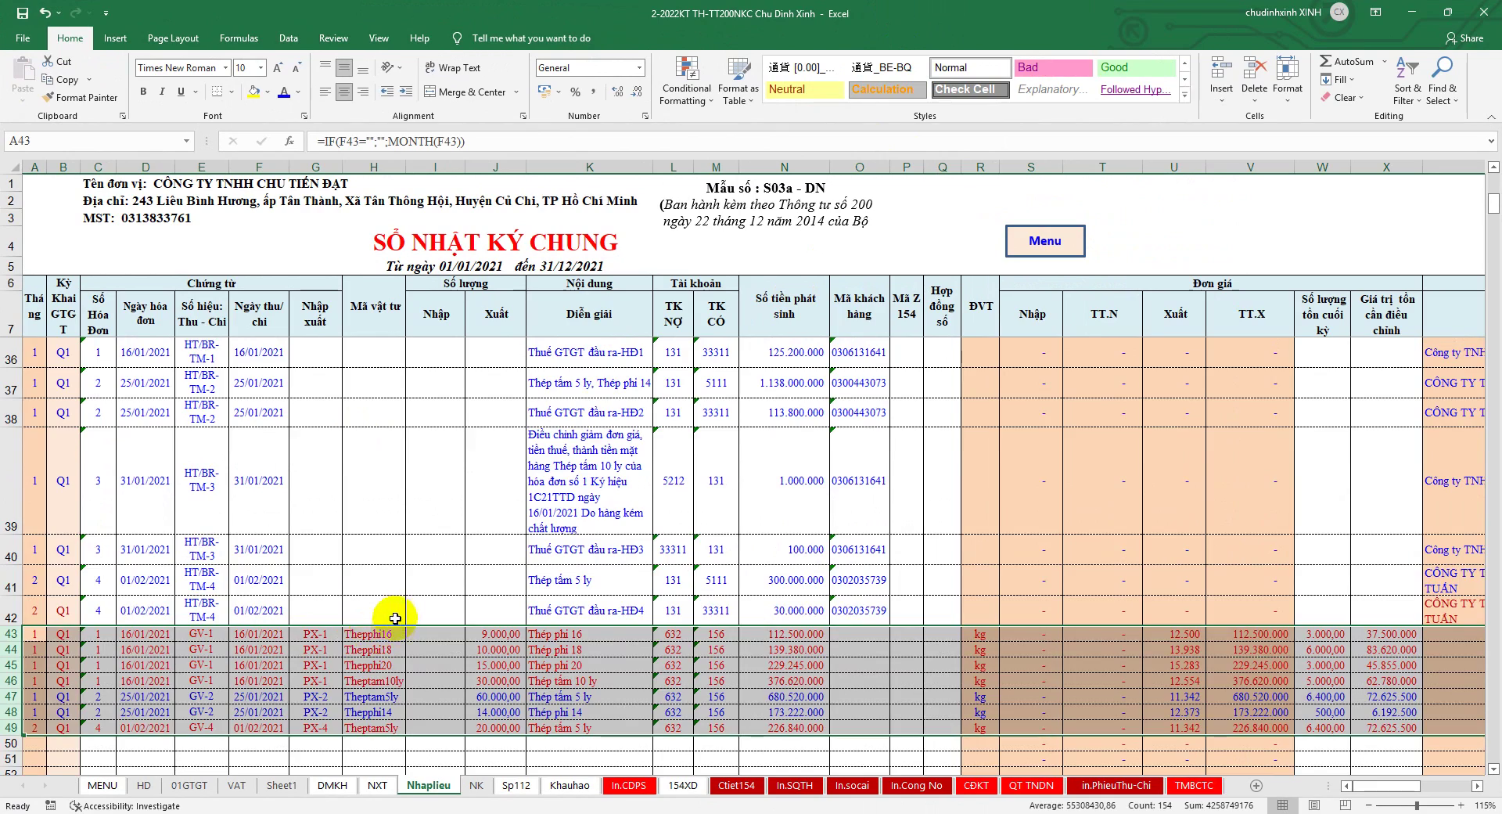
scroll(395, 618, "up", 1)
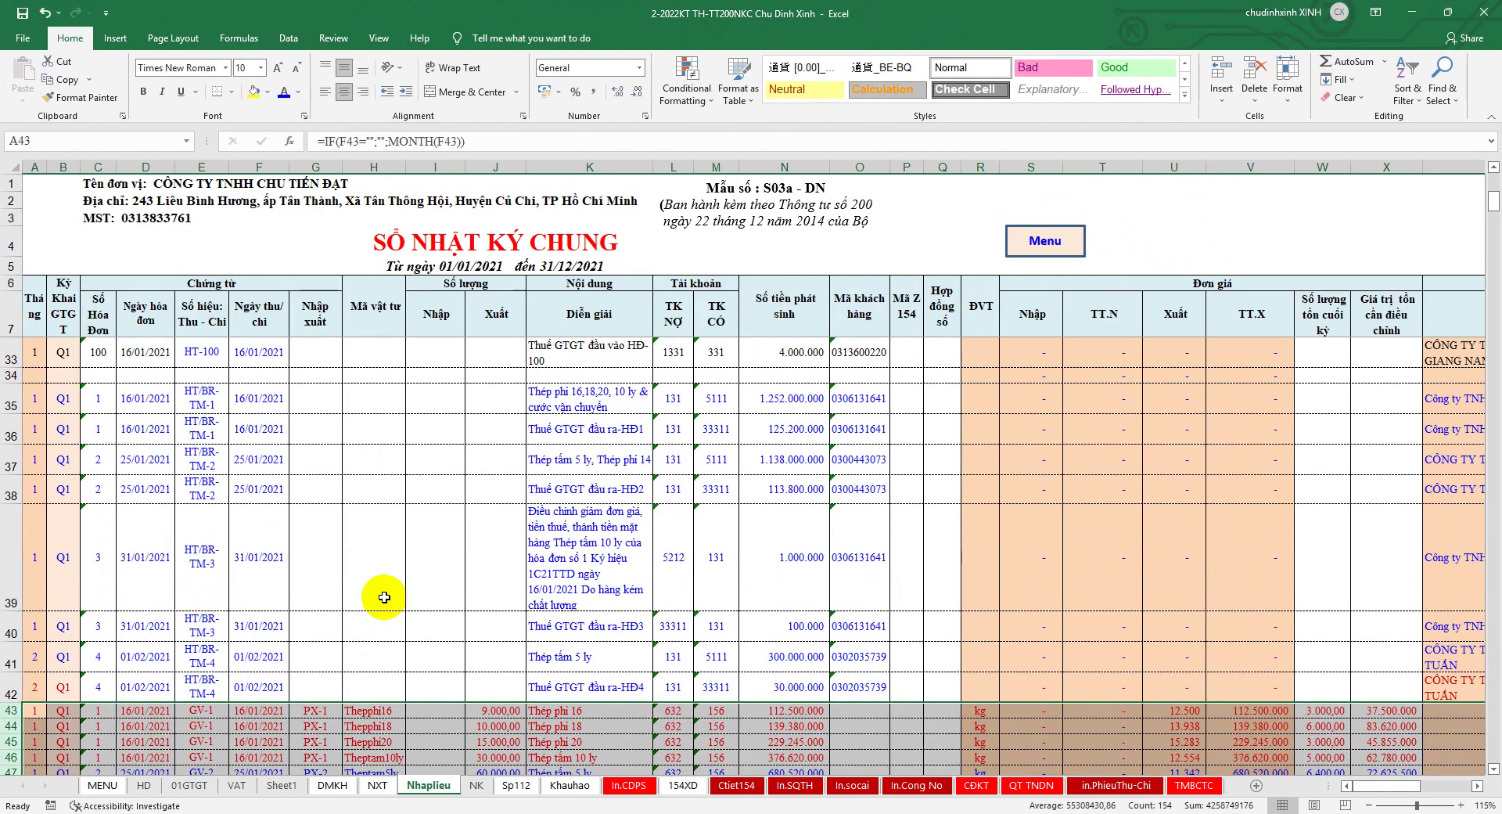
left_click_drag(98, 398, 857, 680)
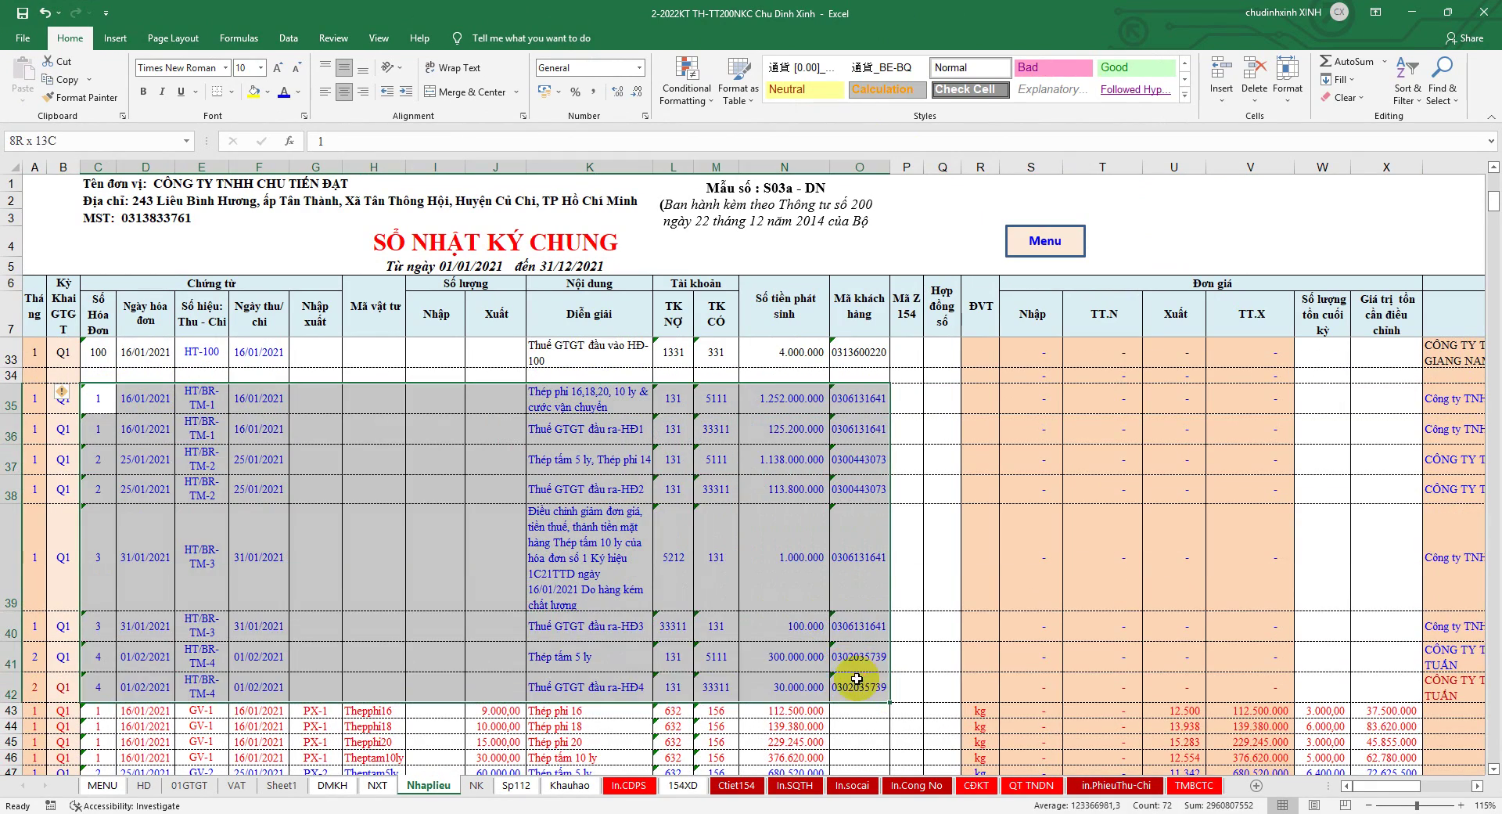
scroll(577, 621, "down", 3)
left_click_drag(98, 375, 848, 482)
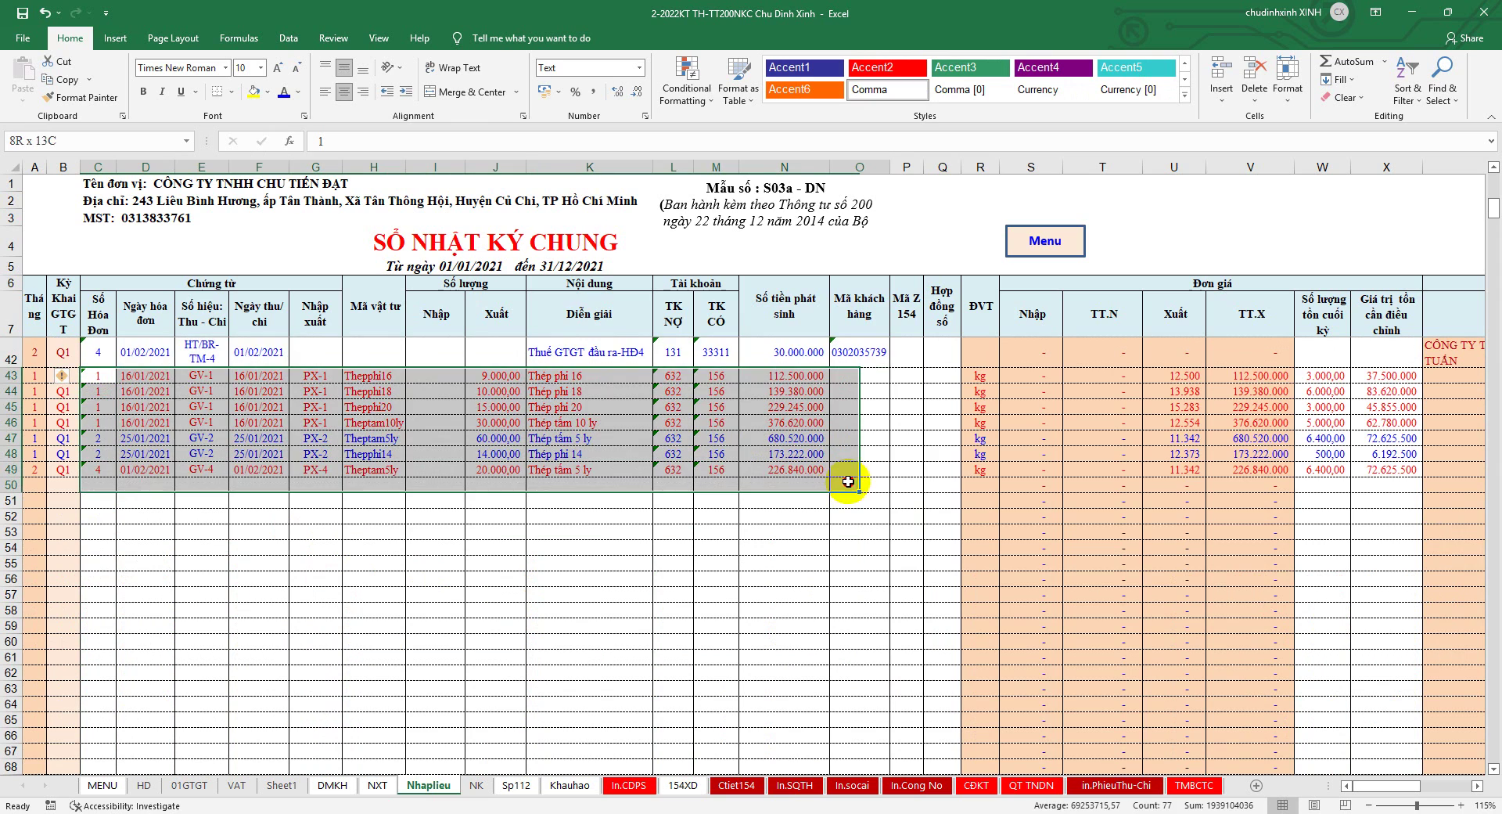
scroll(649, 626, "up", 1)
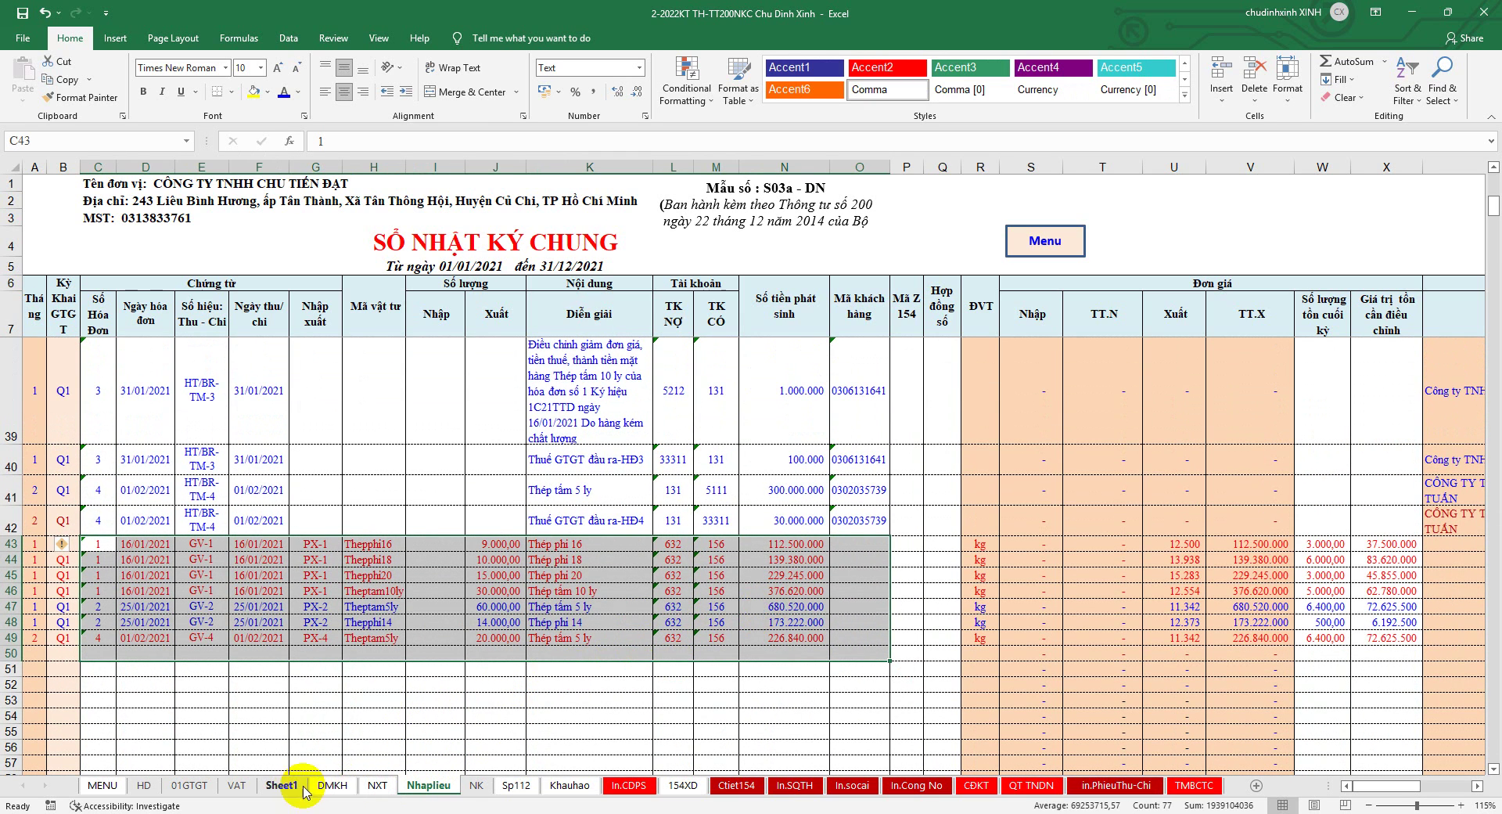
left_click(377, 790)
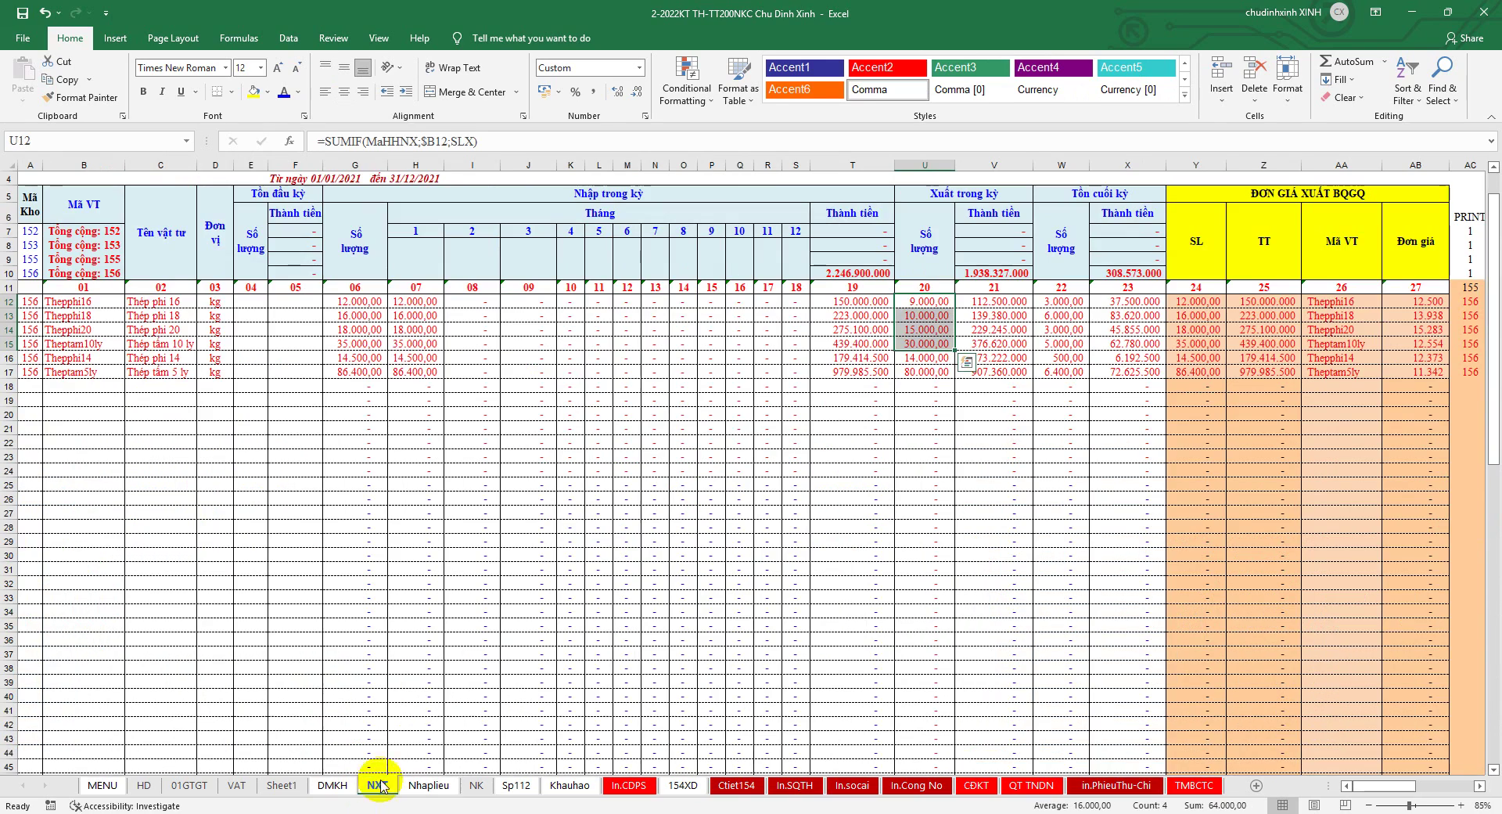
Check the closing stock value total in X10 on the NXT sheet
scroll(613, 646, "up", 2)
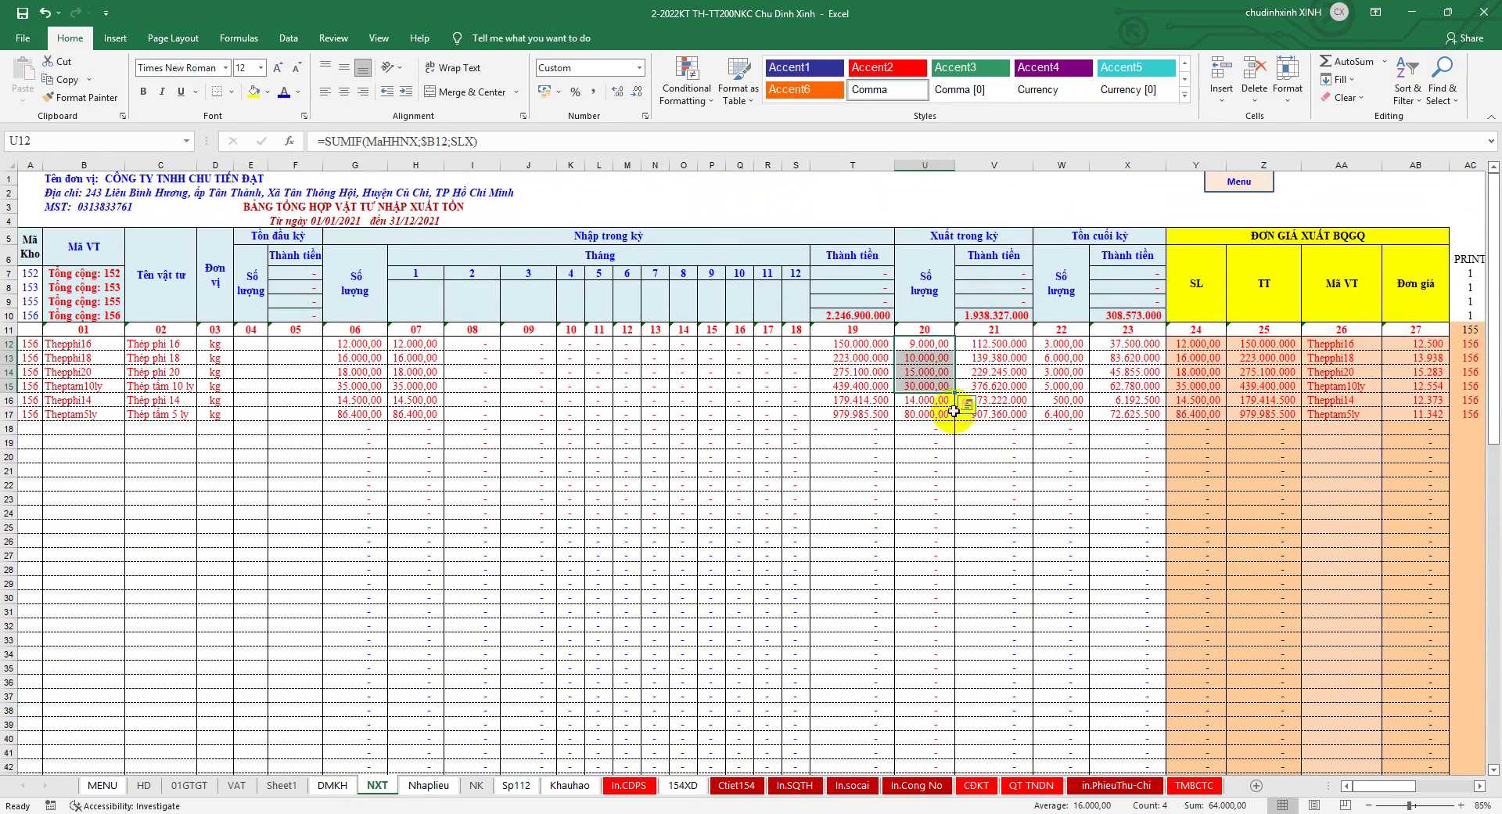
left_click(1135, 166)
left_click(1137, 315)
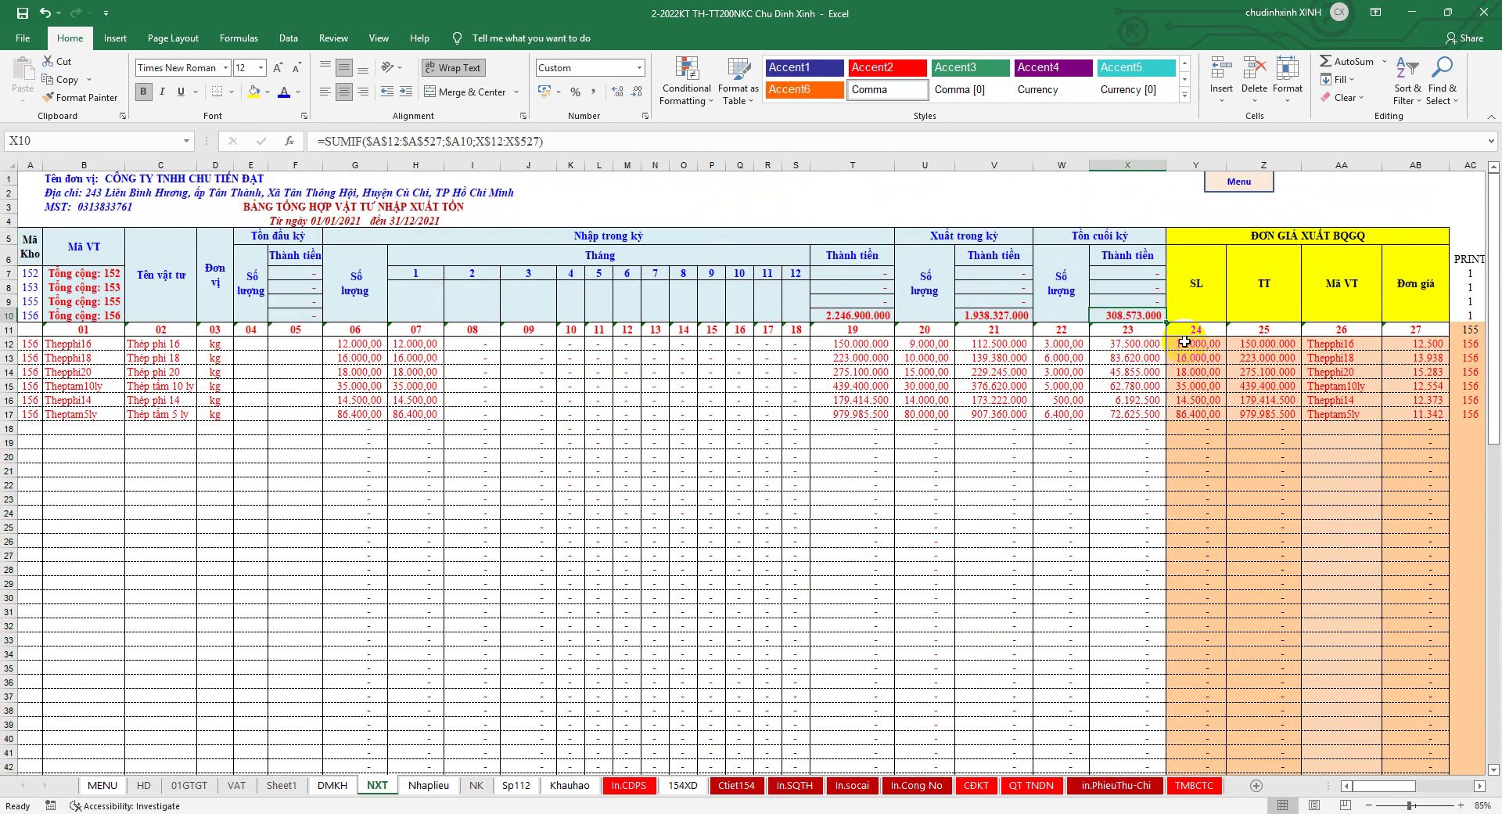
Review the In.CDPS trial balance rows for accounts 156, 33311, 511 and 521
left_click(640, 788)
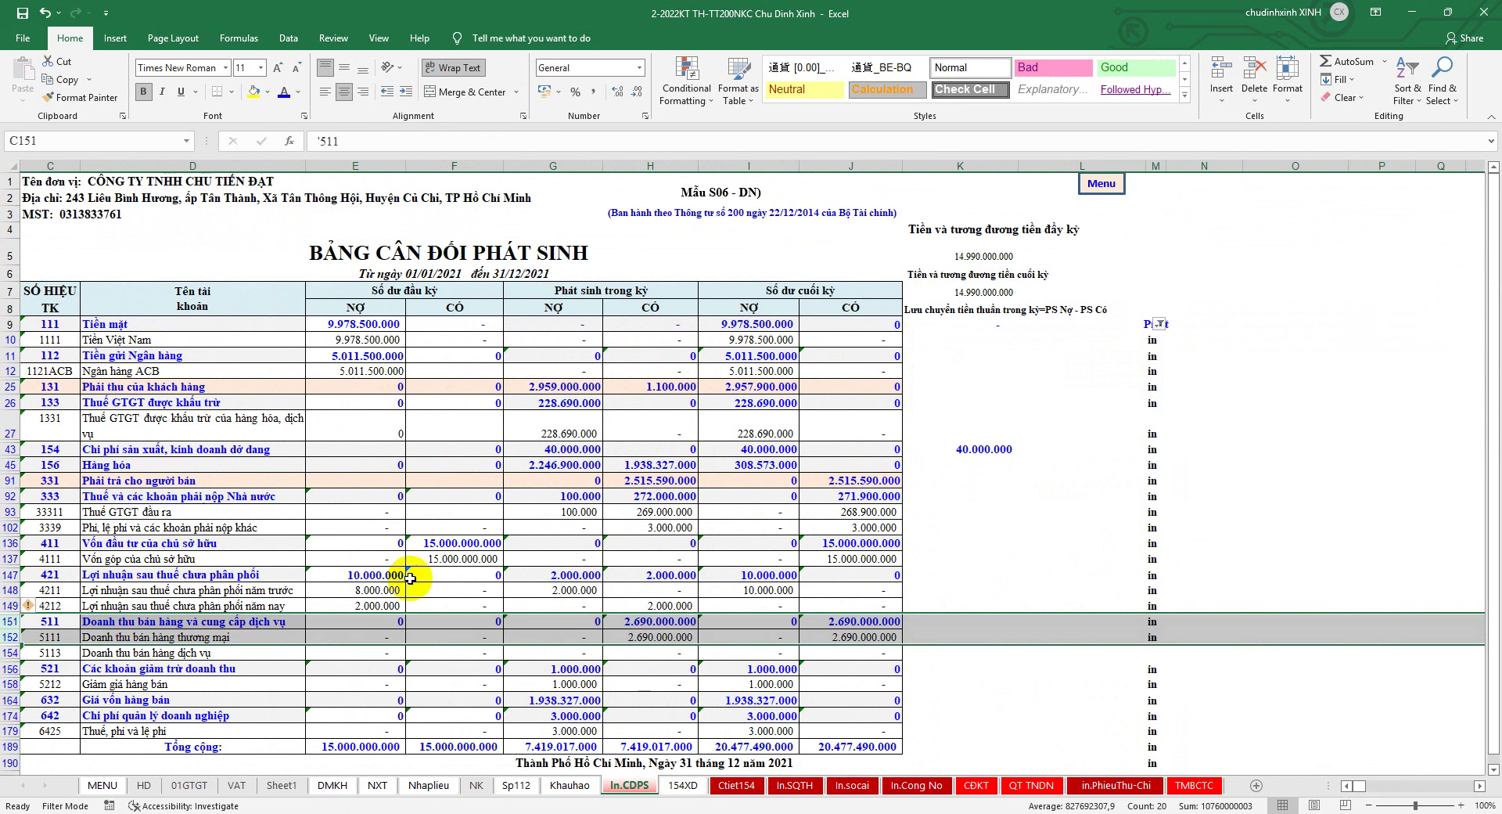
left_click(9, 465)
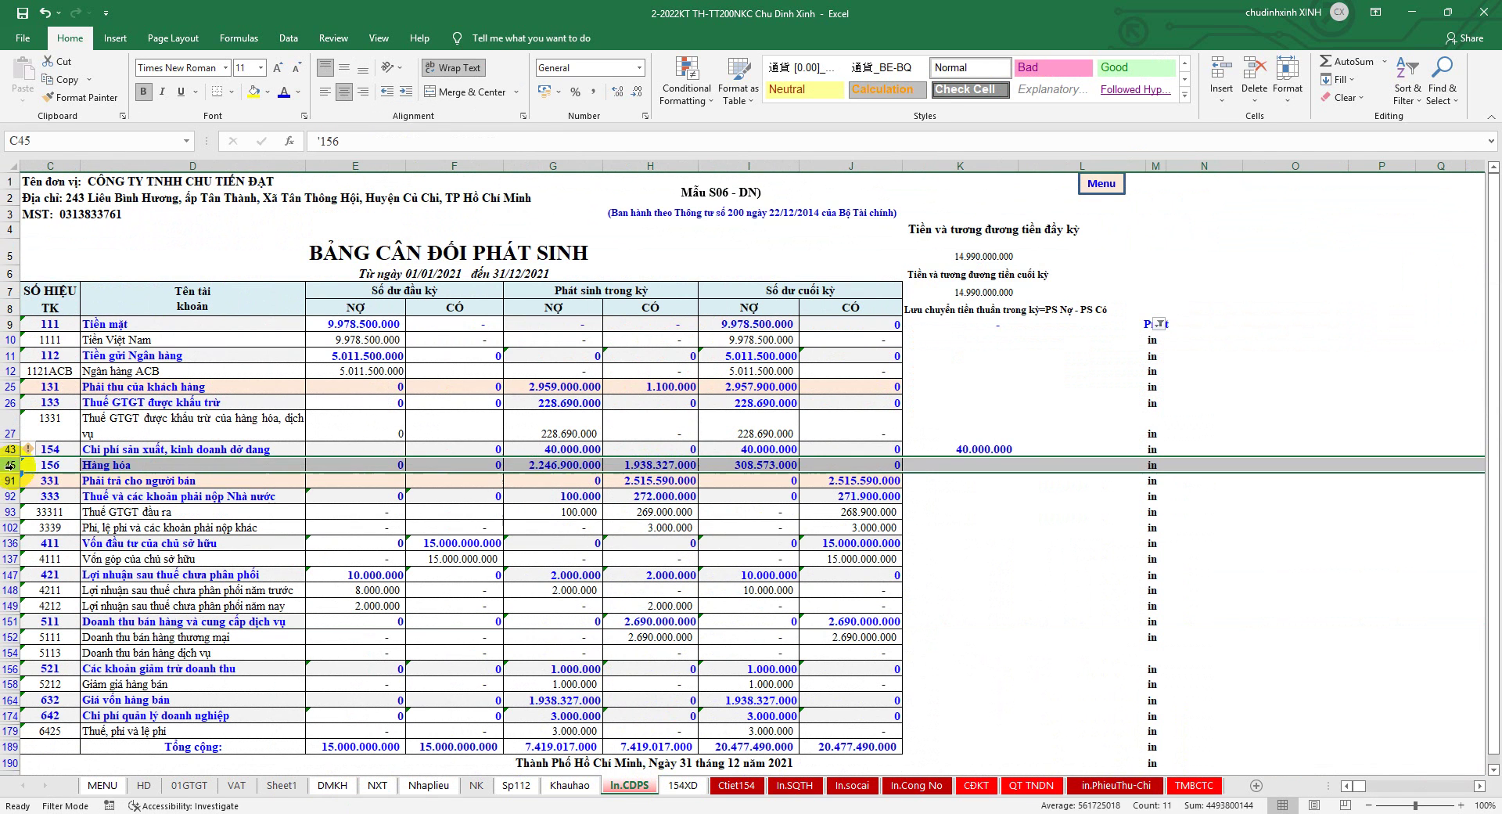
left_click(749, 465)
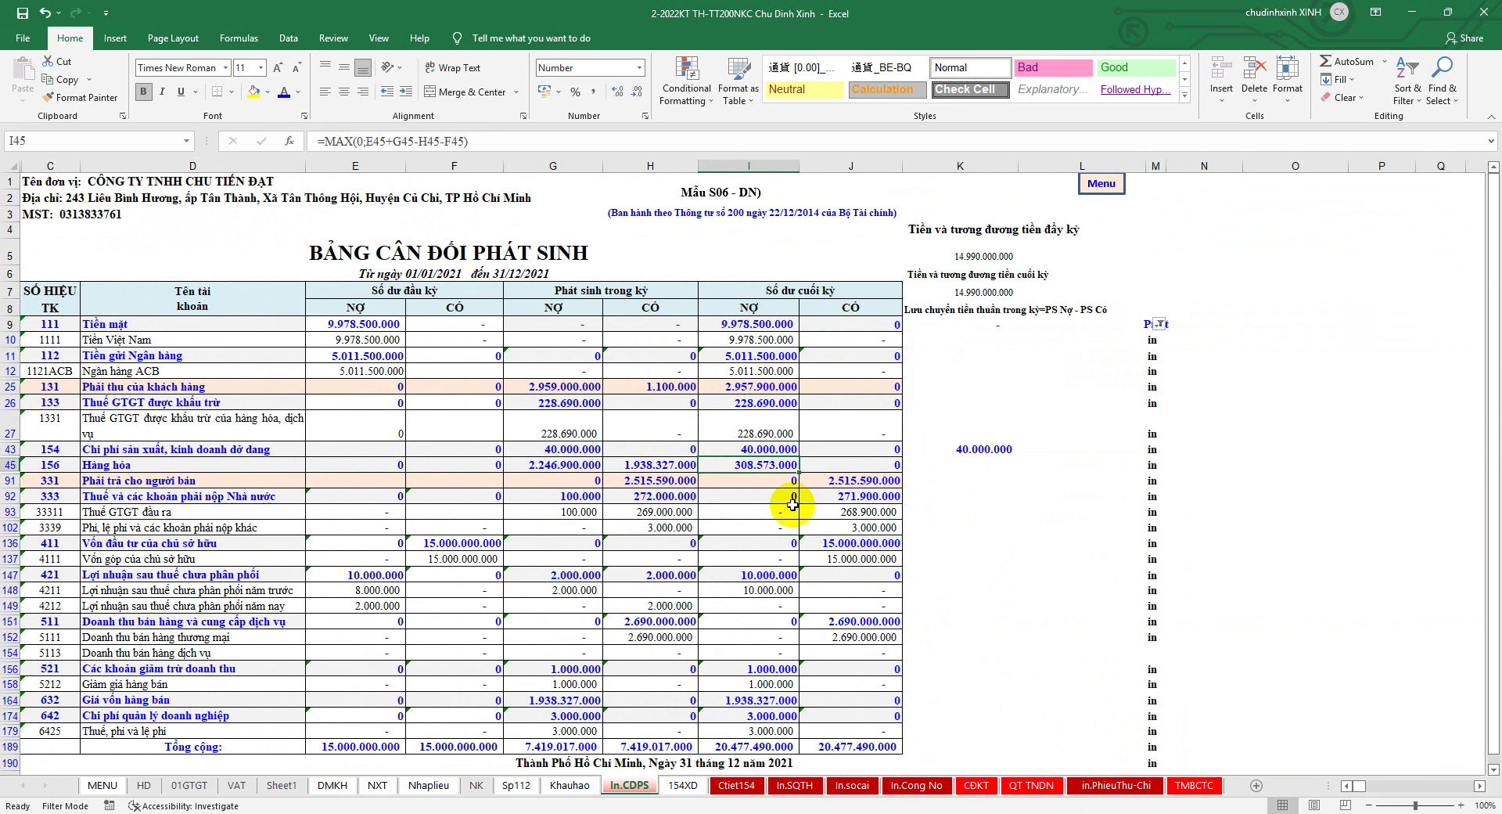
left_click(7, 511)
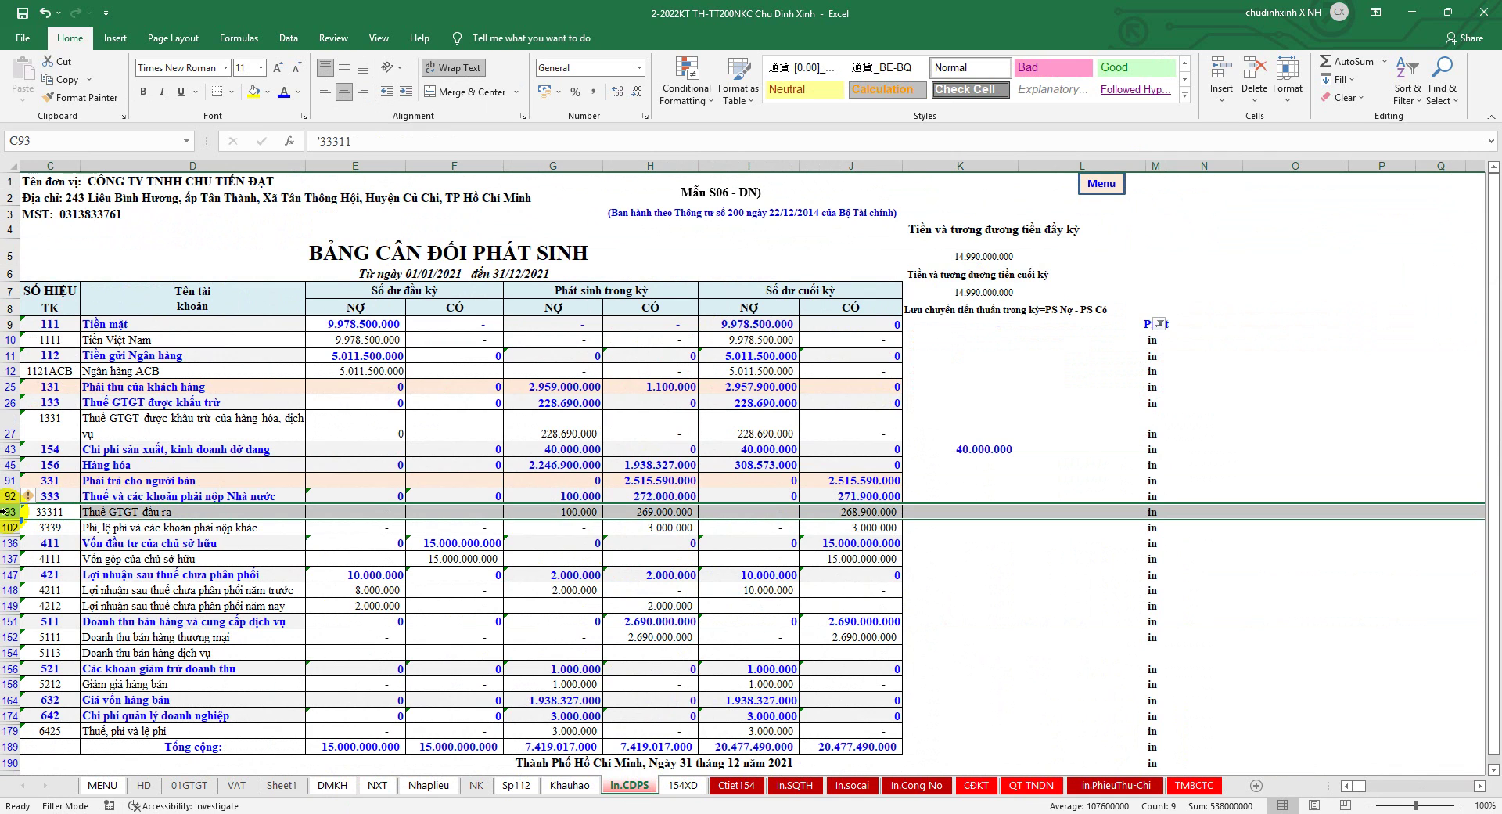
left_click_drag(10, 621, 10, 637)
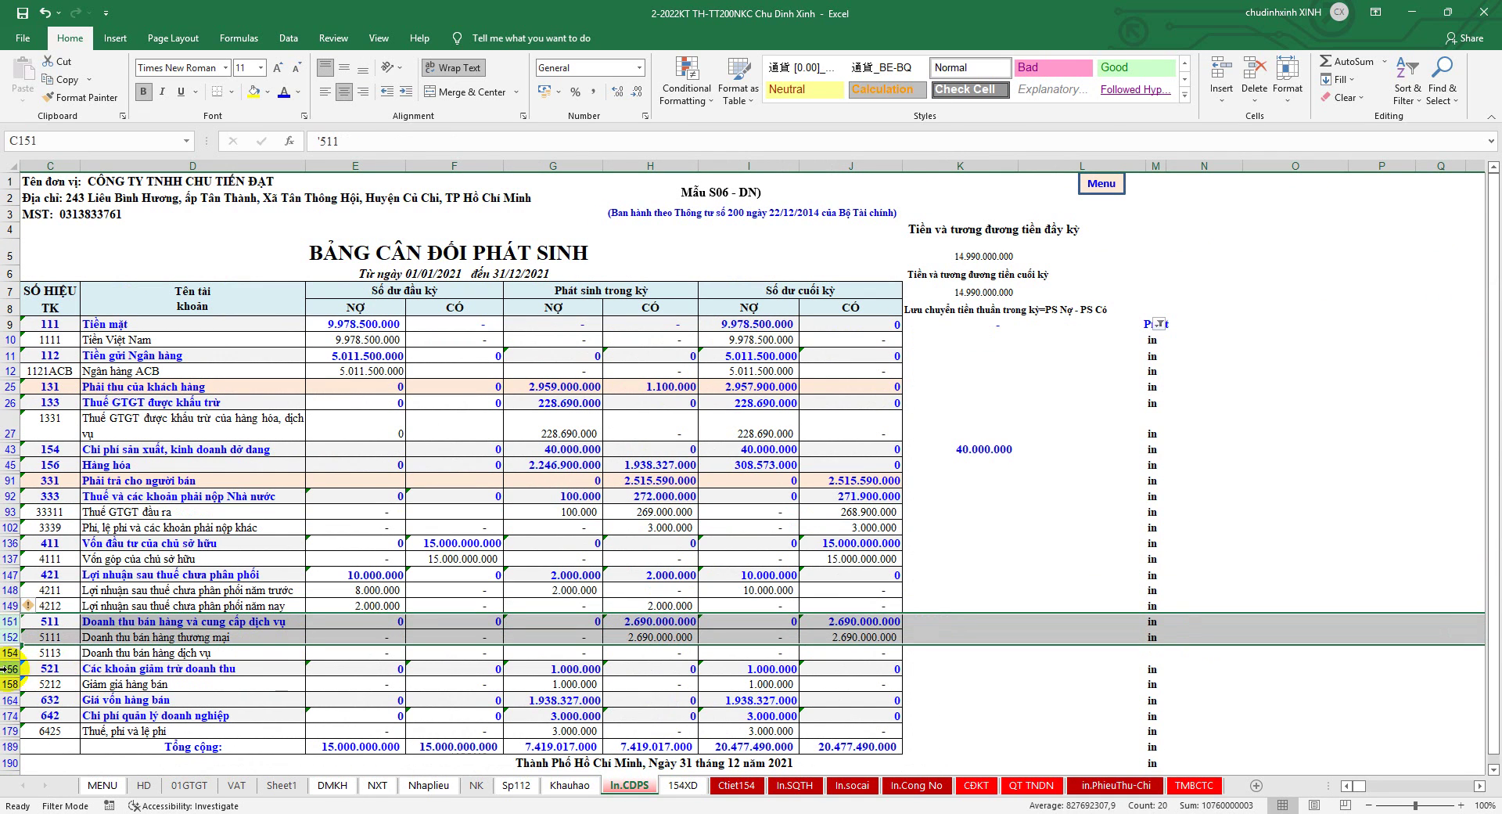
left_click_drag(9, 669, 9, 684)
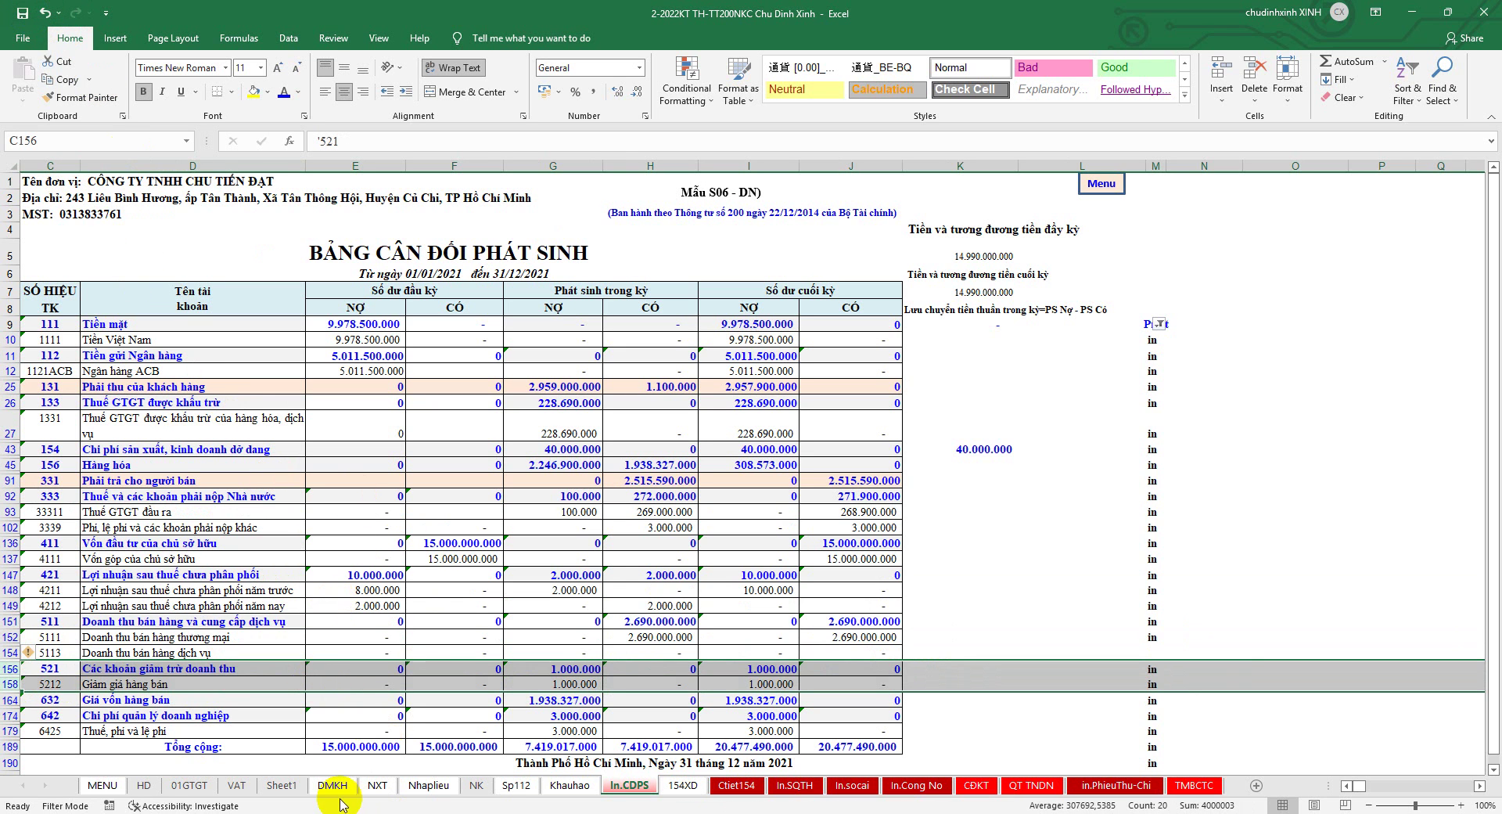
left_click(237, 785)
Select invoices 1–4 in the VAT sales listing to compare them
scroll(732, 590, "down", 2)
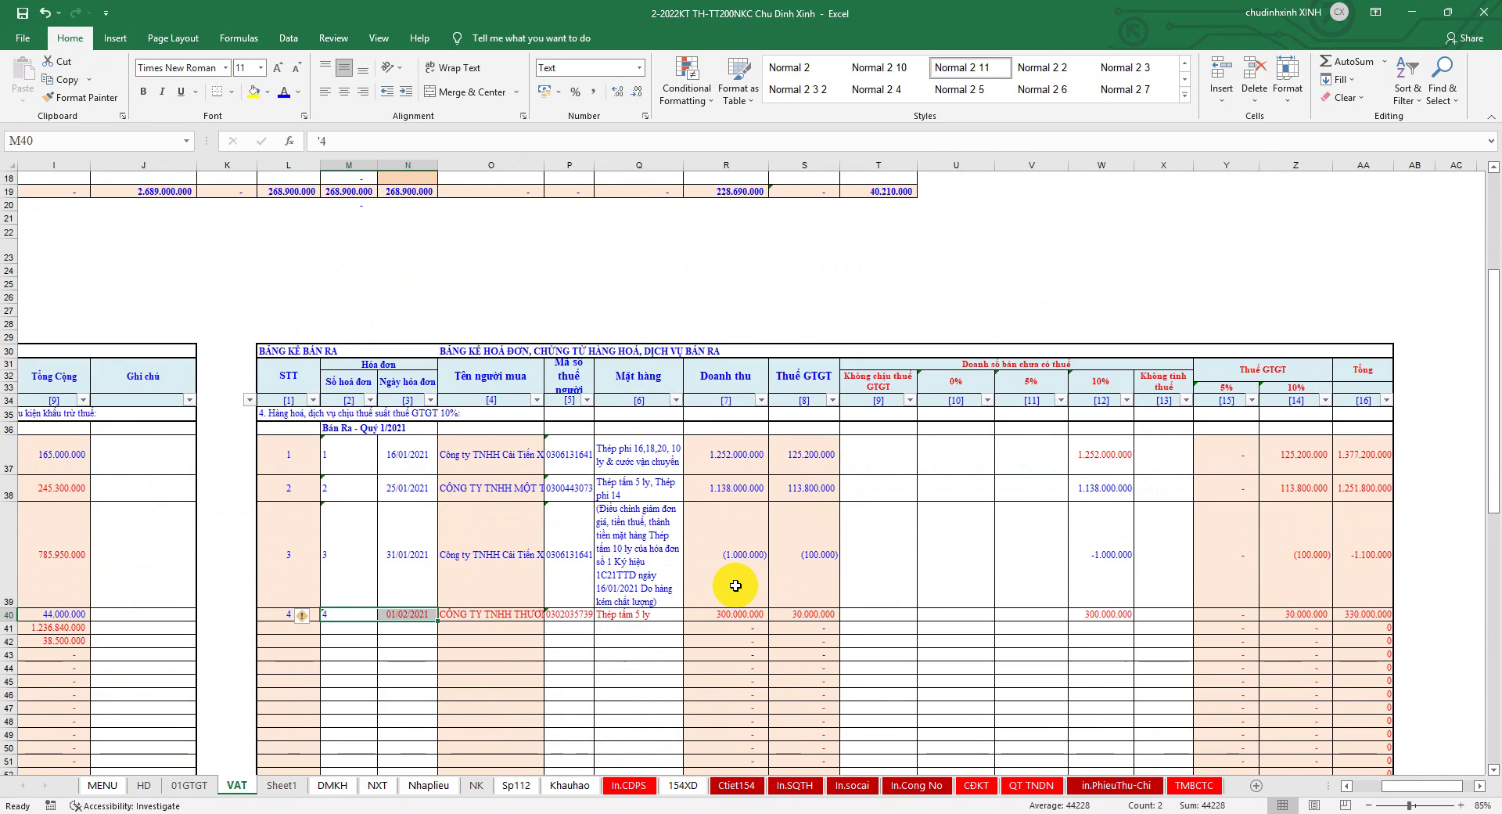
left_click(352, 454)
left_click_drag(438, 471, 799, 612)
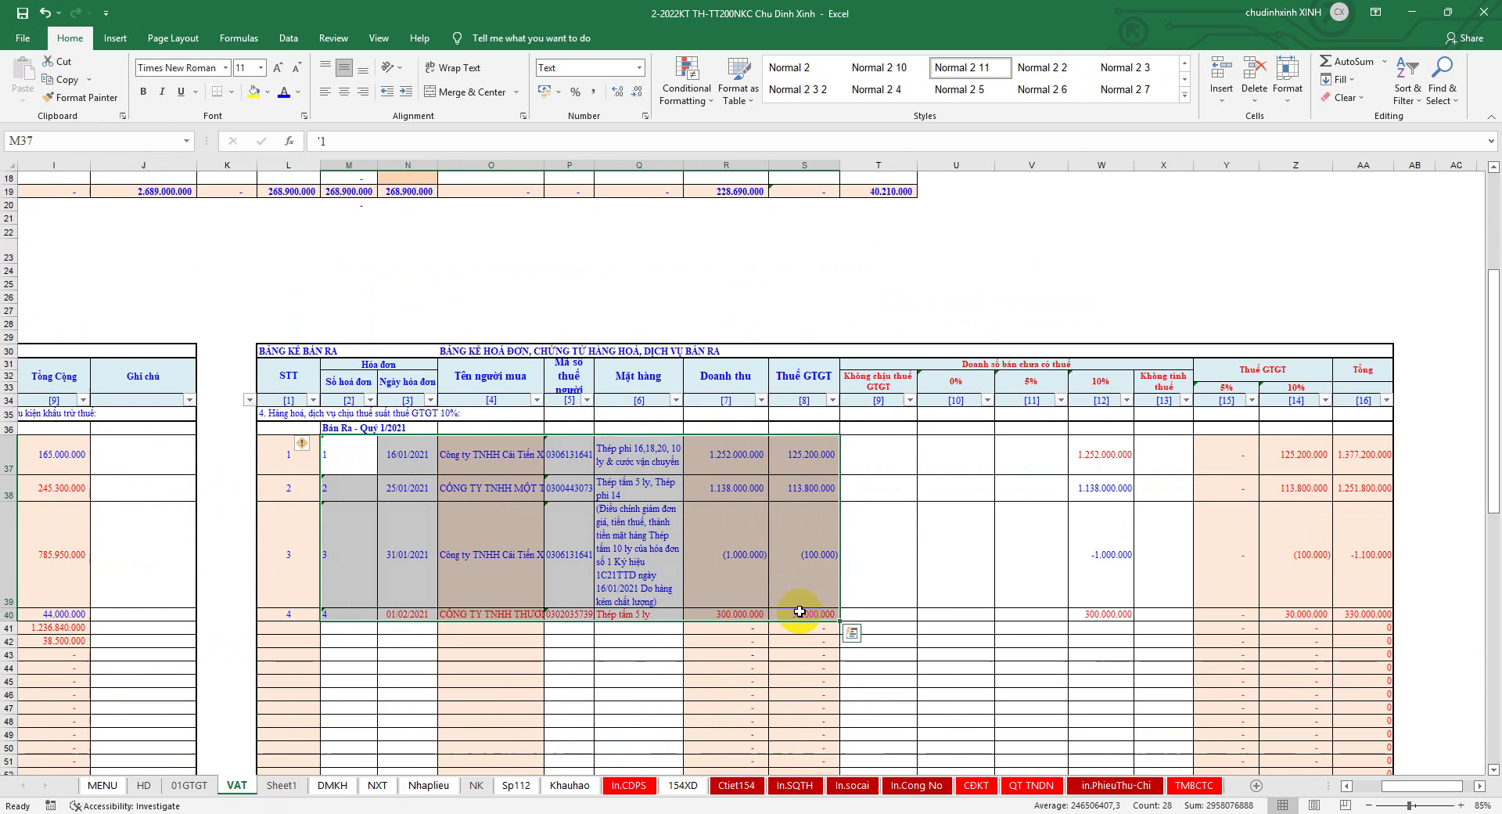
Copy the eight sales and VAT journal rows B1:N8 on Sheet1
left_click(282, 784)
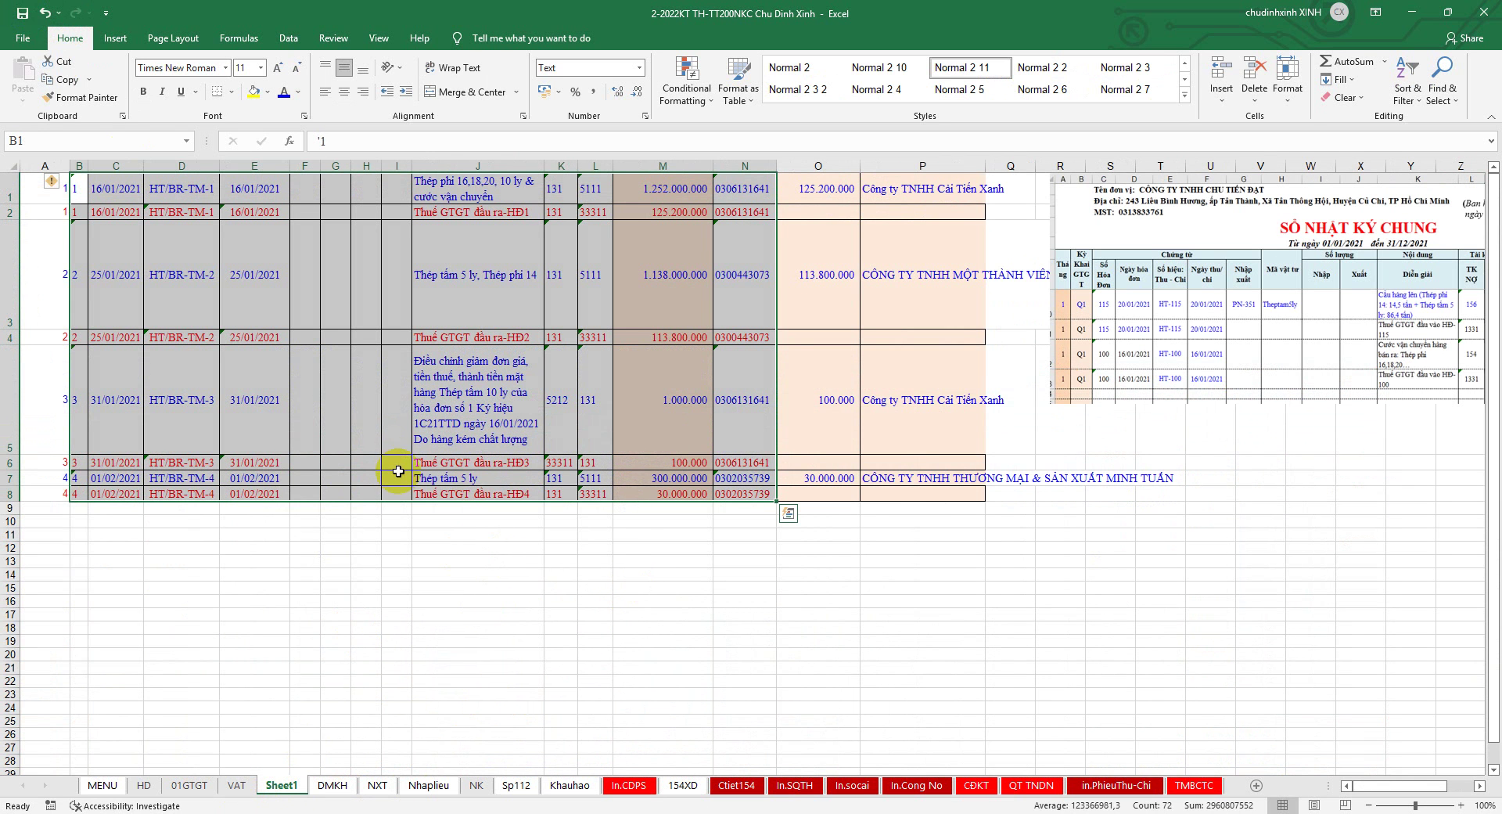
left_click(28, 41)
left_click(209, 158)
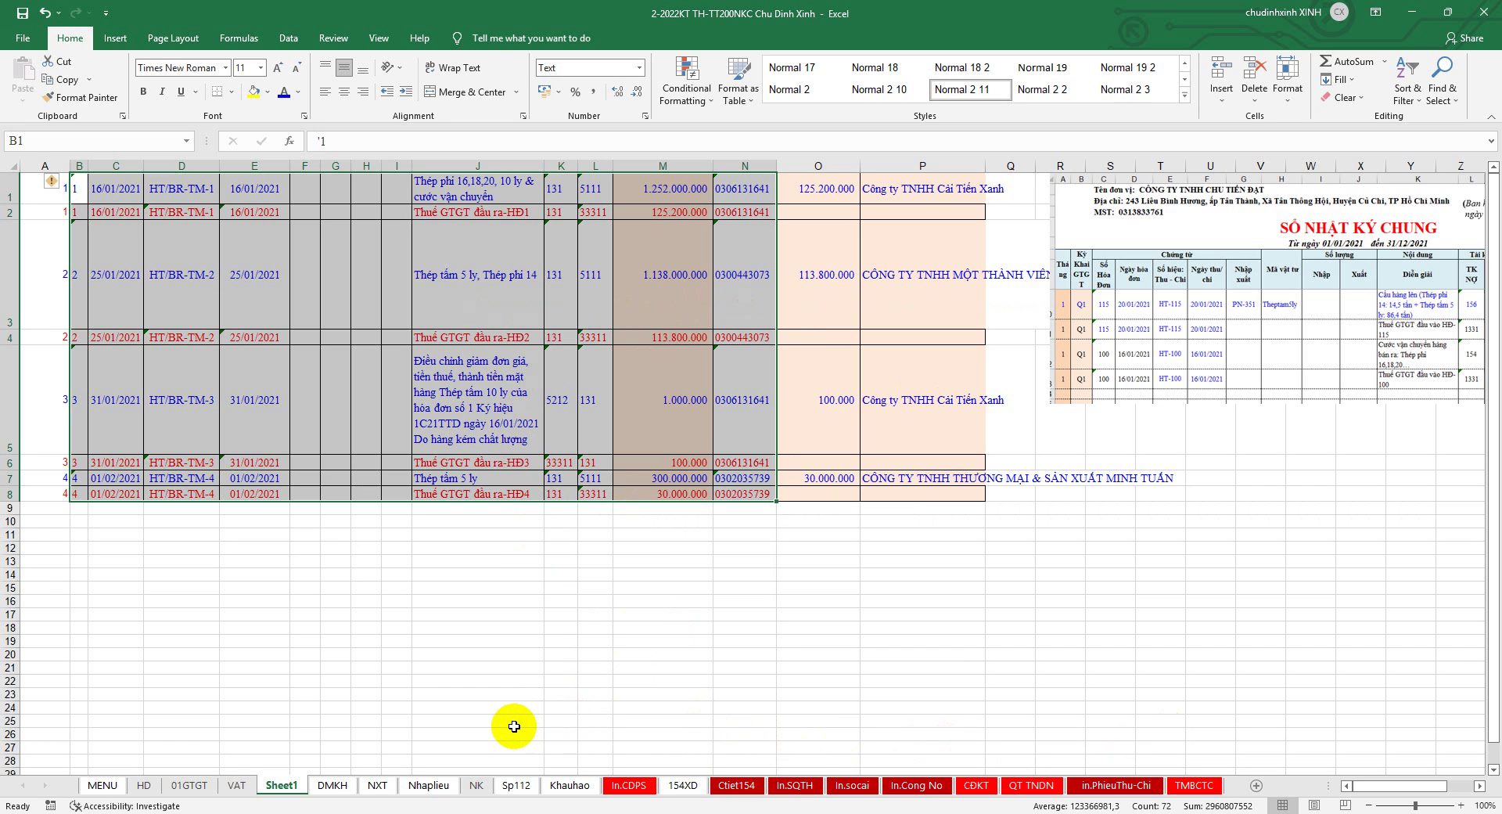
left_click(485, 416)
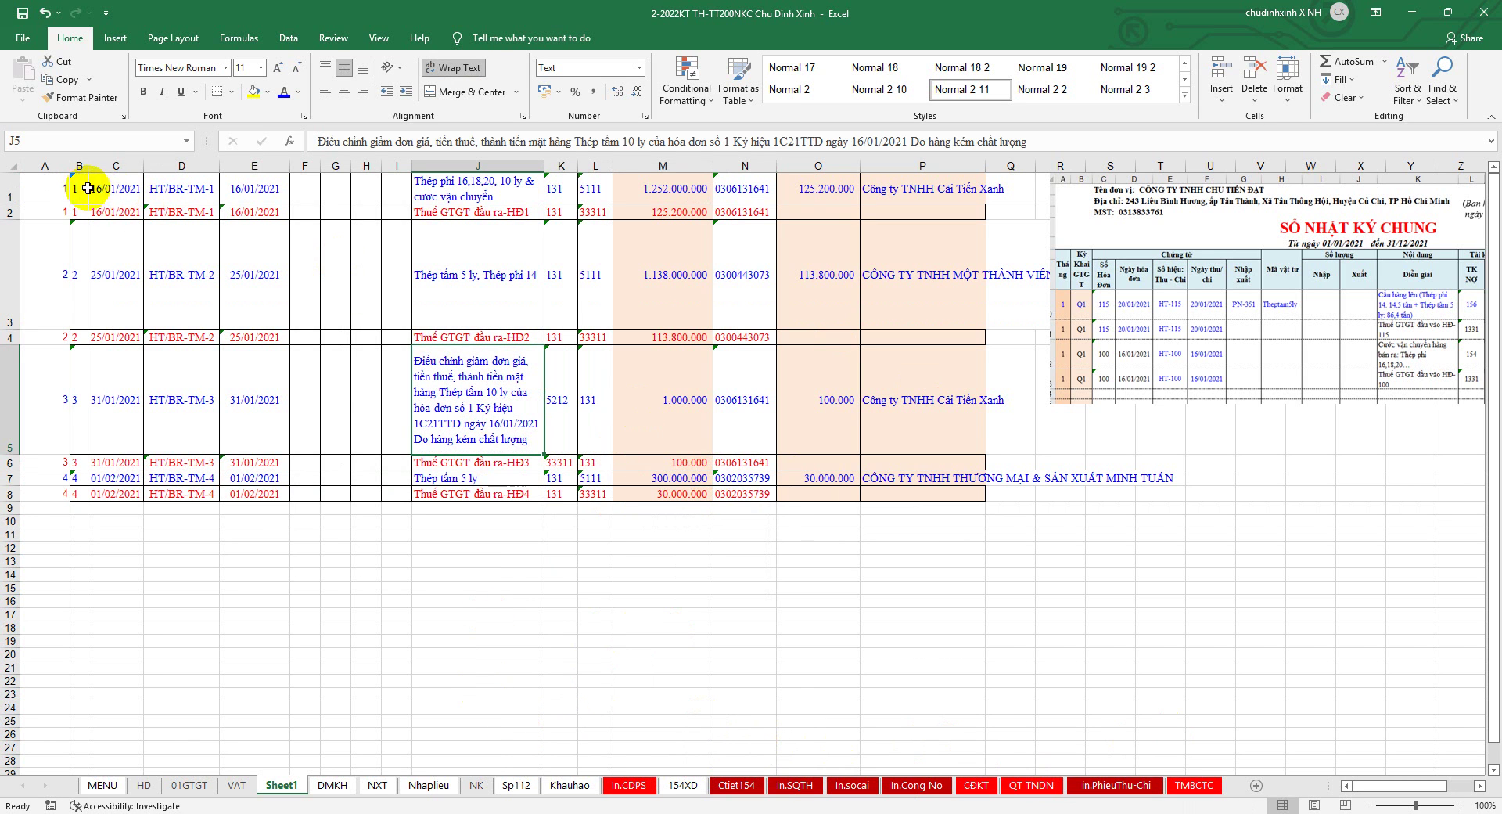
mouse_move(79, 186)
left_mouse_down()
mouse_move(726, 378)
mouse_move(731, 493)
left_mouse_up()
right_click(519, 228)
left_click(551, 274)
Paste the copied sales and VAT entries into C35:O42 of the Nhaplieu journal
left_click(429, 785)
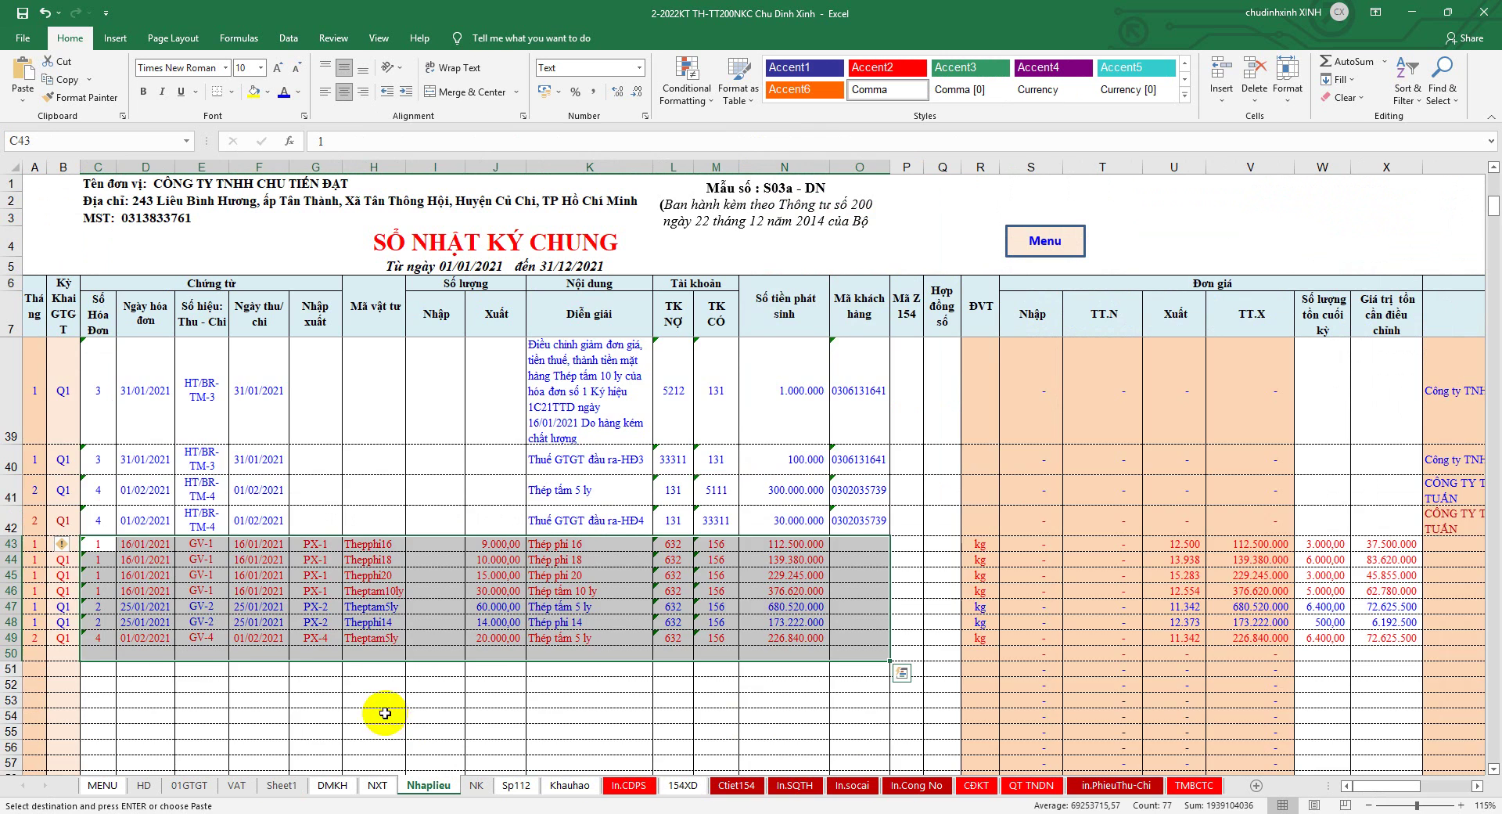
scroll(392, 716, "up", 3)
left_click(98, 399)
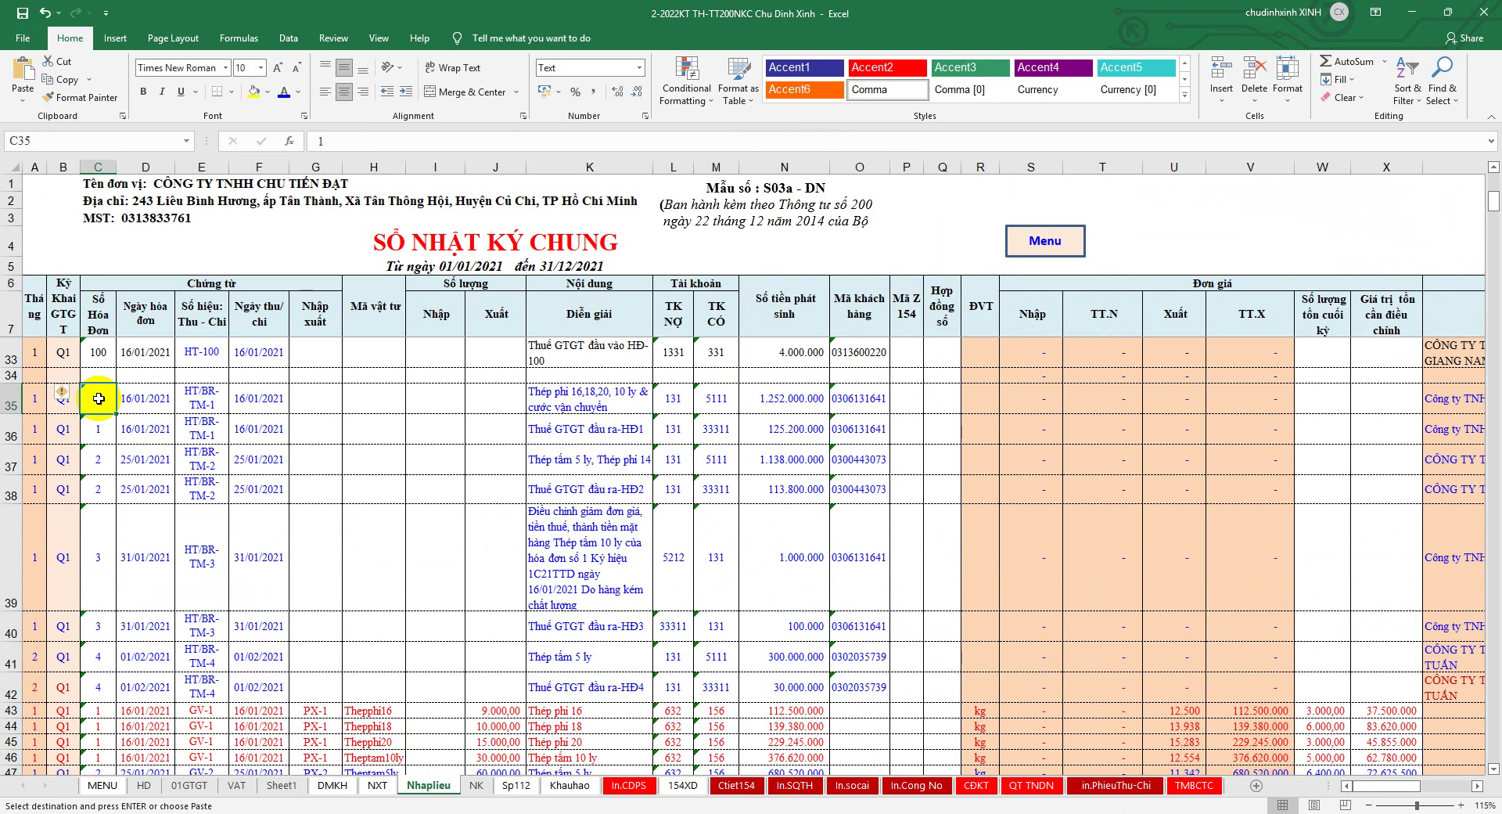
left_click_drag(99, 398, 851, 687)
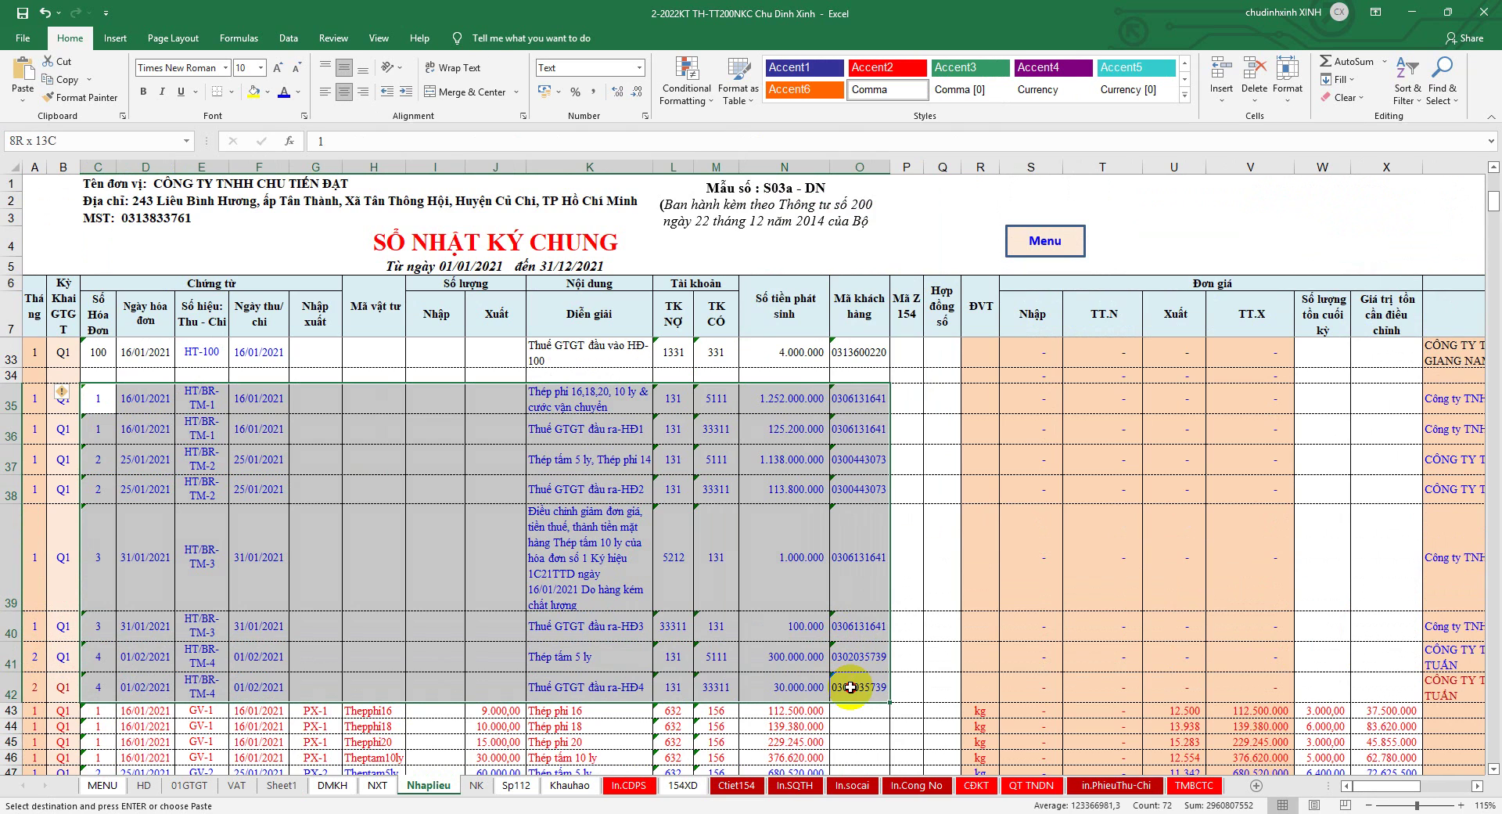
right_click(275, 431)
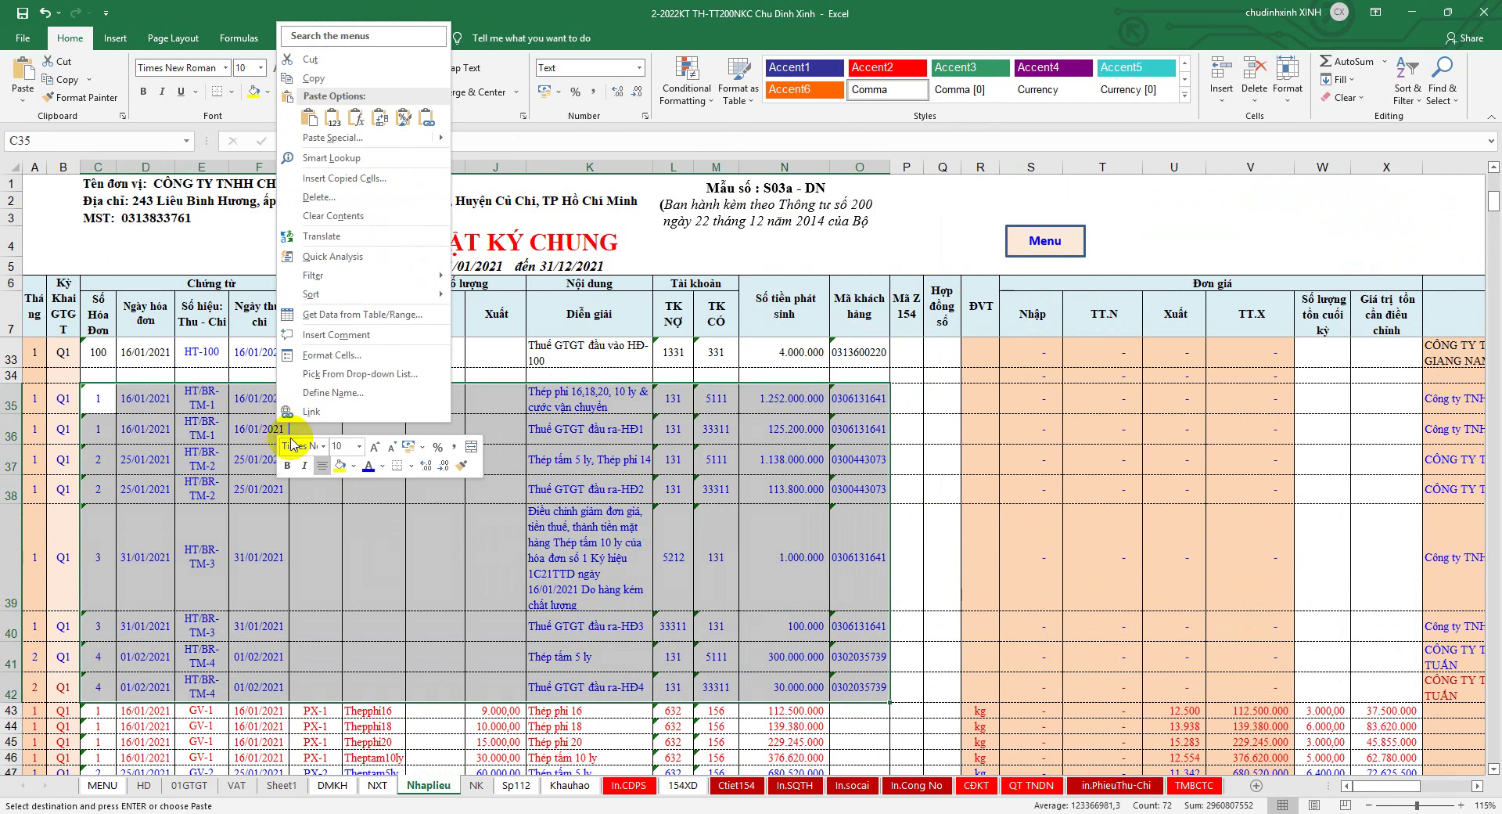
left_click(333, 117)
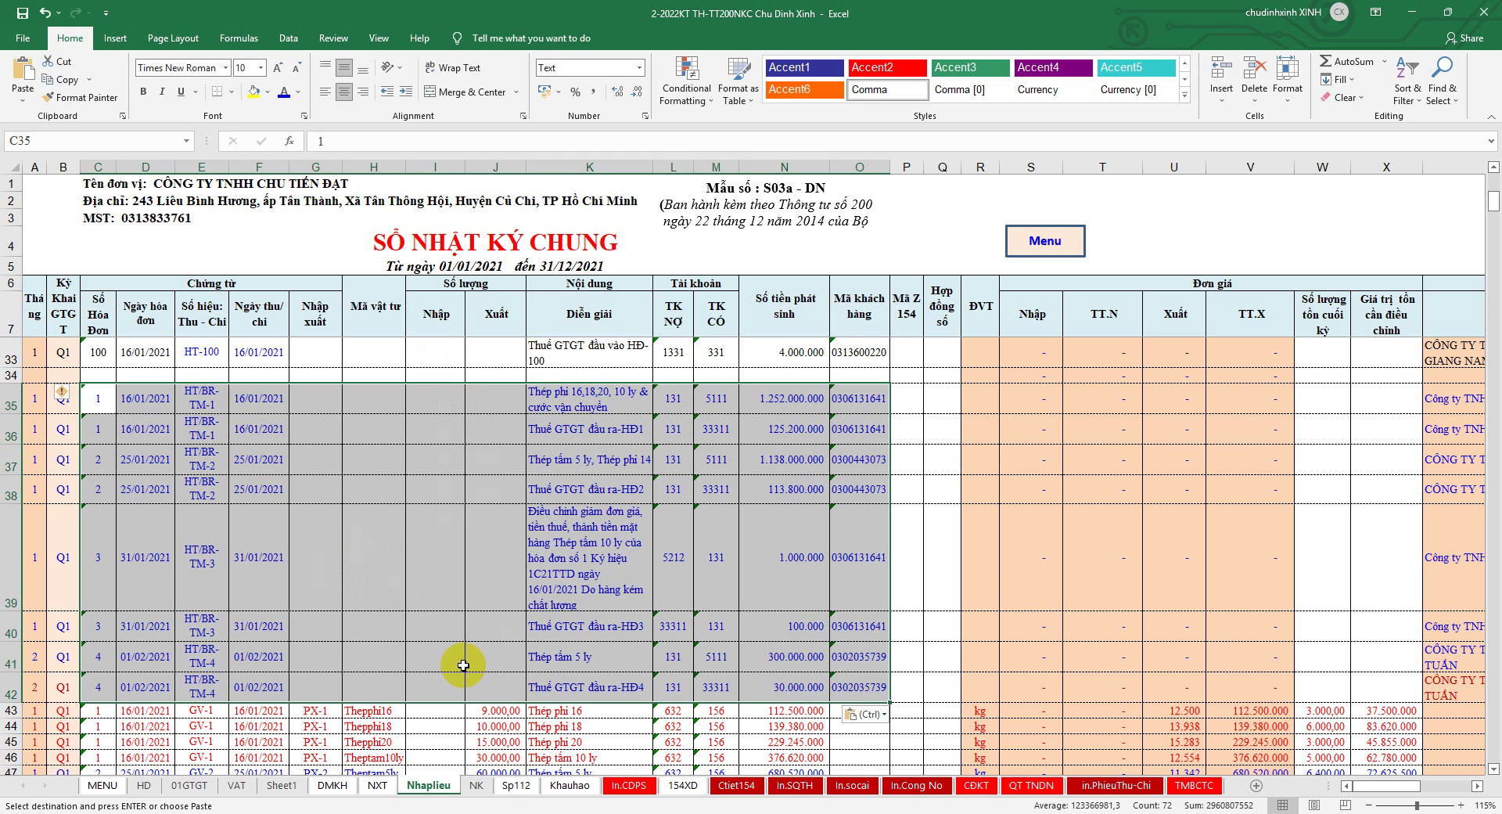
Select the cost-of-goods rows 43–49 below the pasted entries
scroll(469, 662, "down", 2)
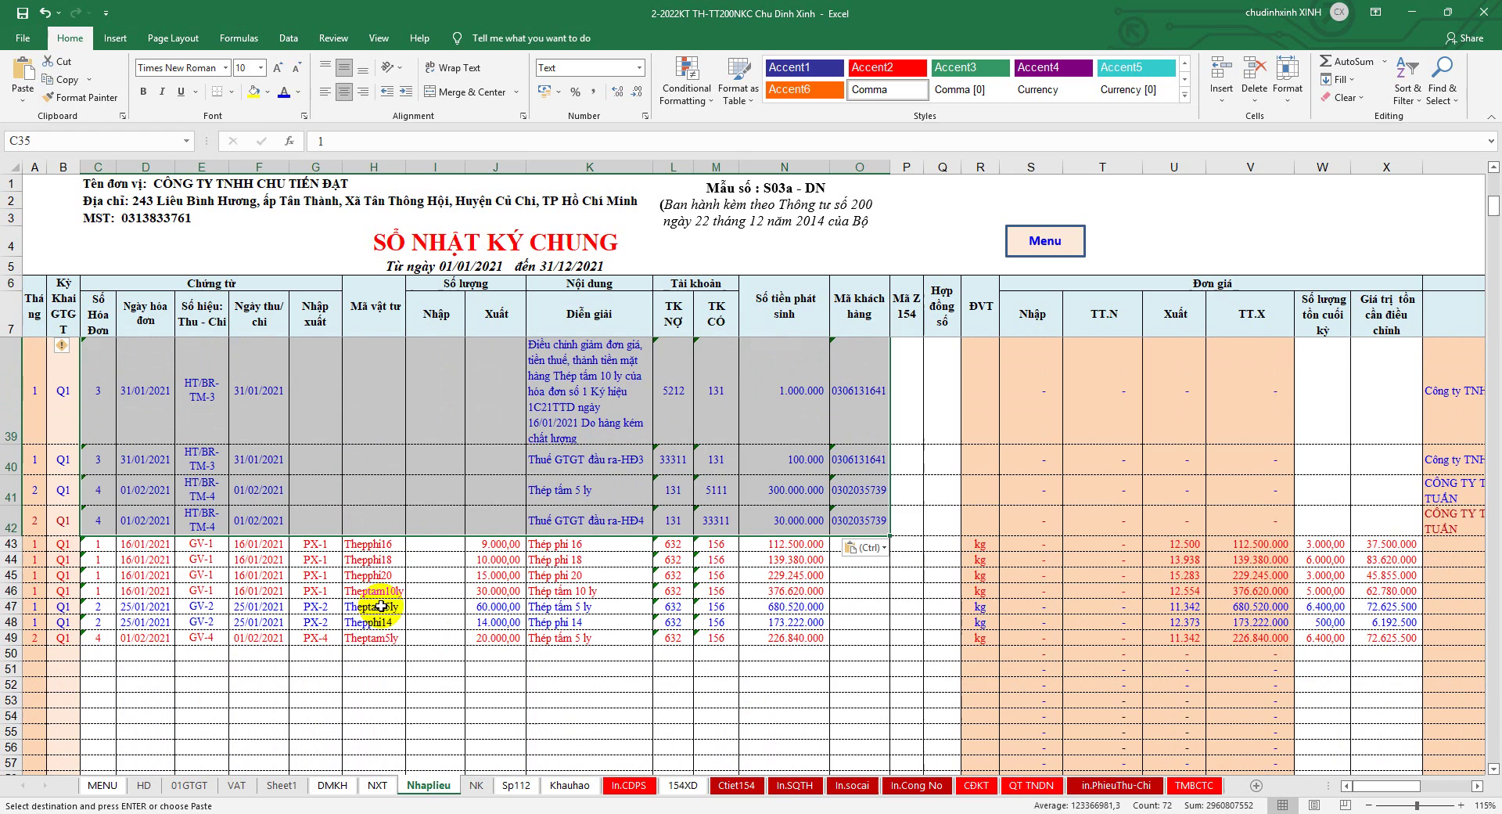
left_click(13, 544)
left_click_drag(13, 544, 117, 650)
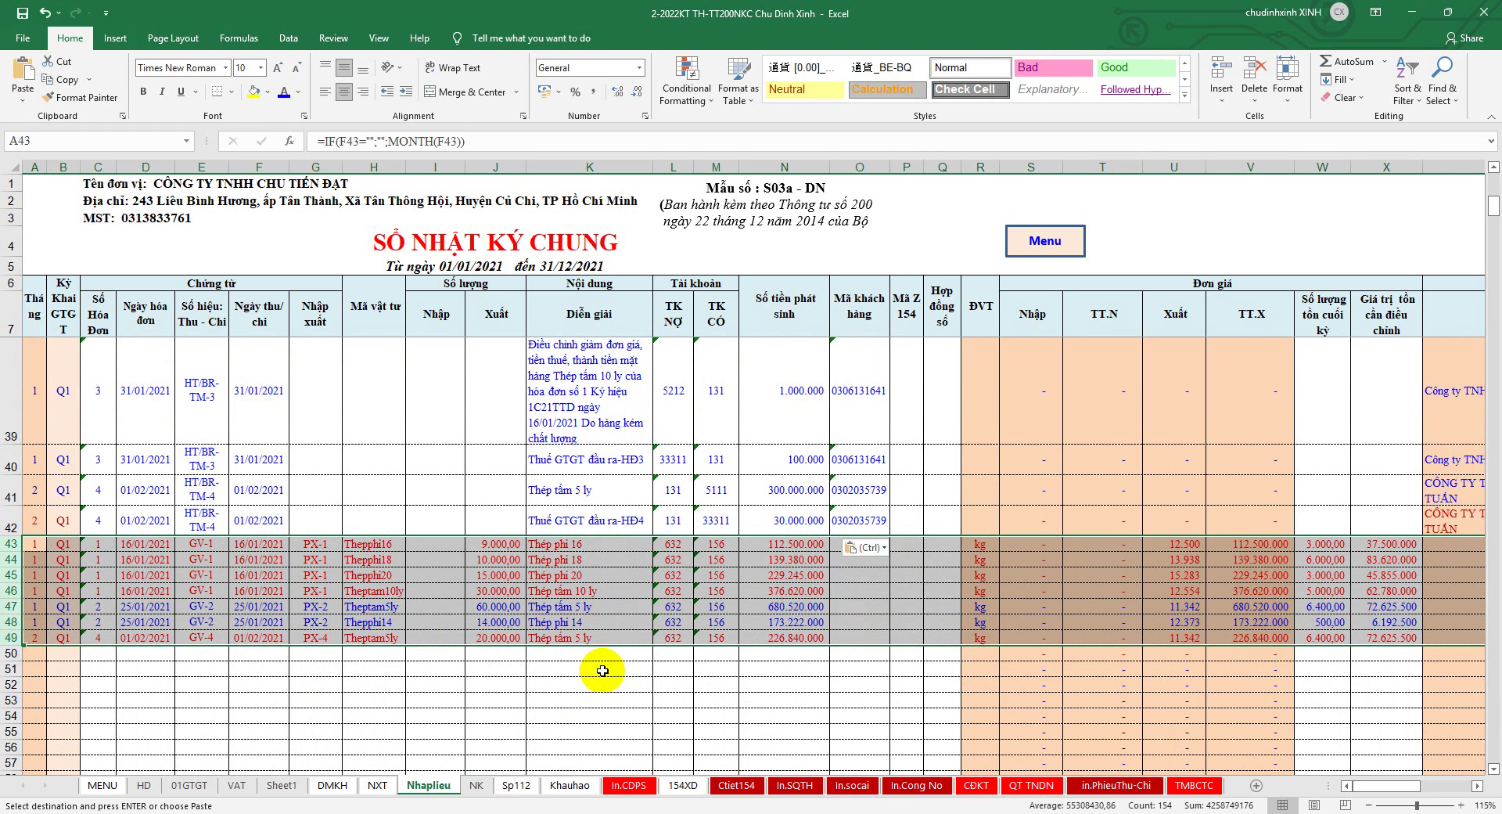
scroll(589, 667, "up", 1)
scroll(588, 667, "up", 1)
scroll(587, 661, "up", 1)
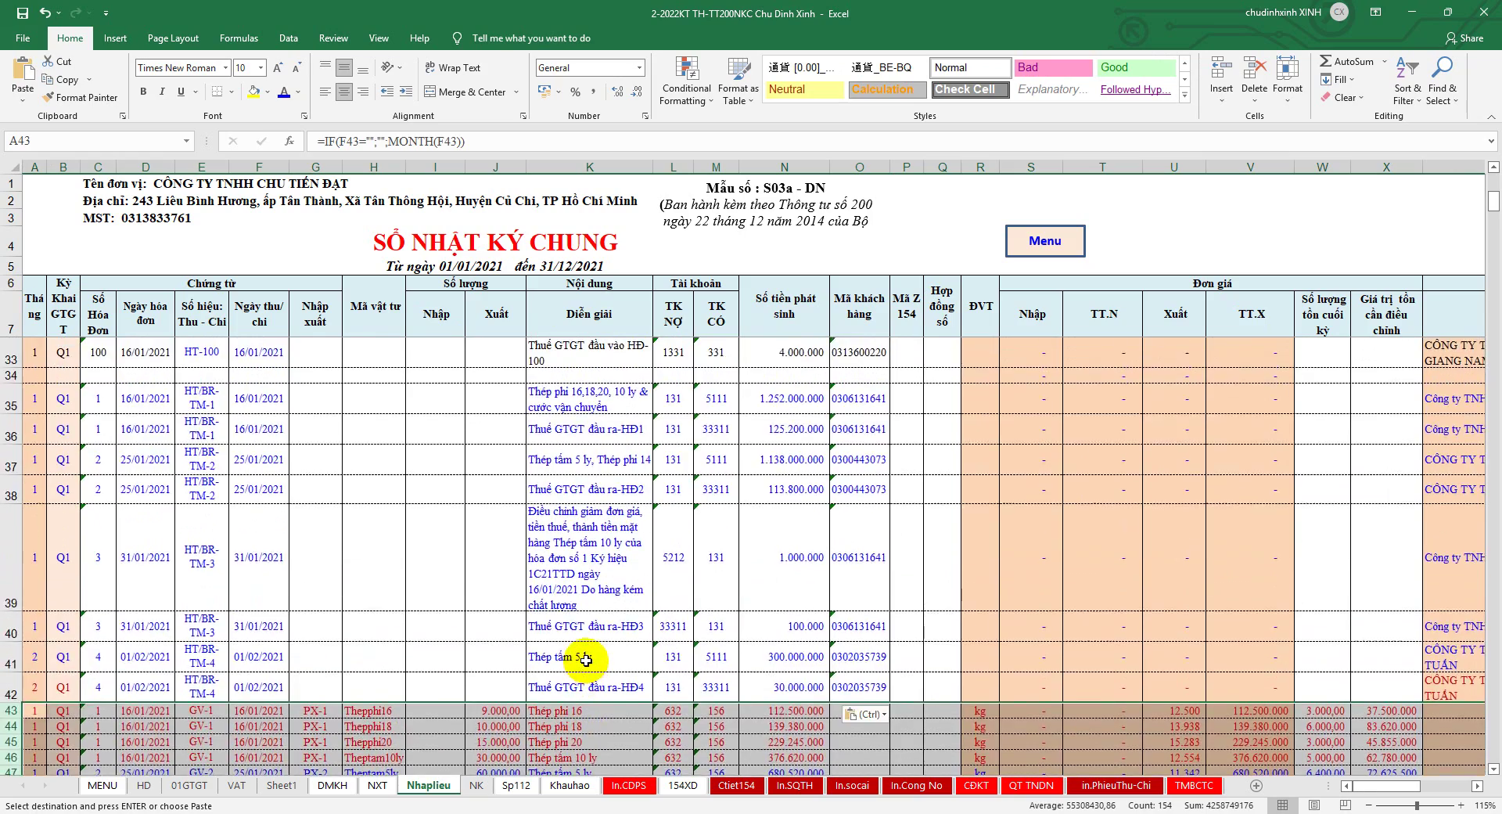
scroll(587, 657, "down", 1)
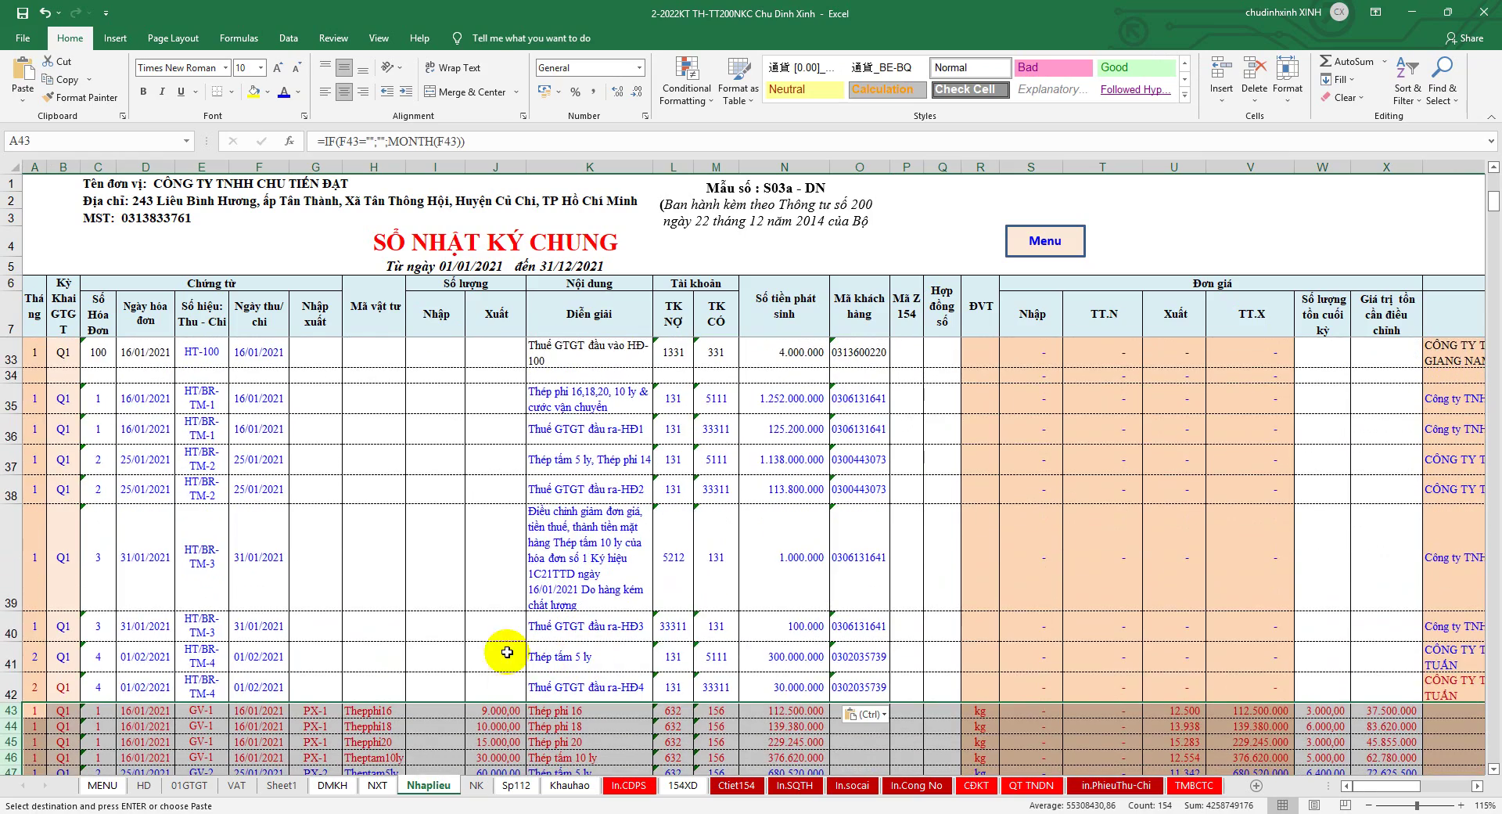
left_click_drag(11, 399, 11, 689)
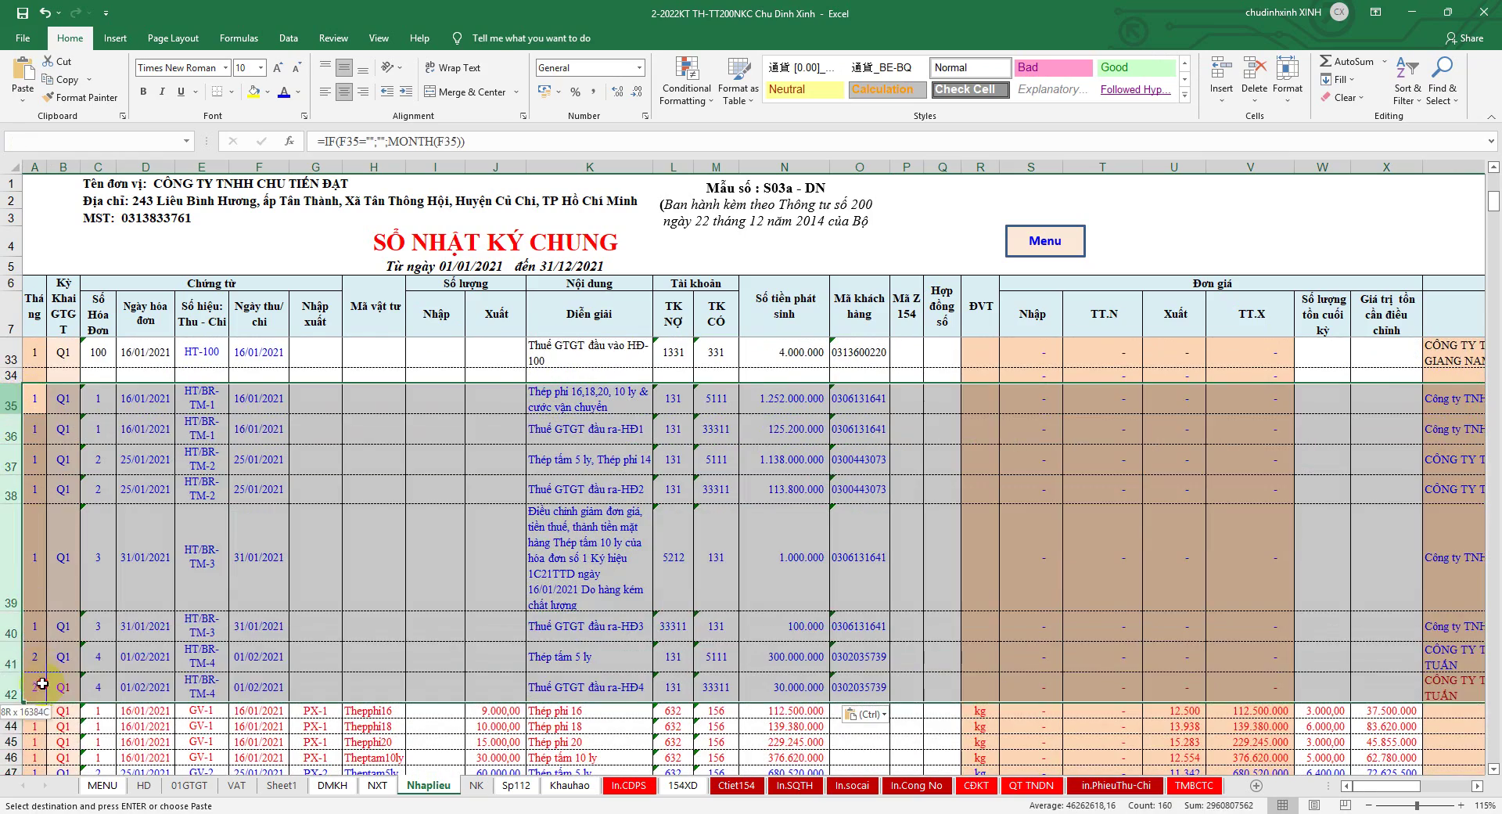
scroll(435, 608, "up", 1)
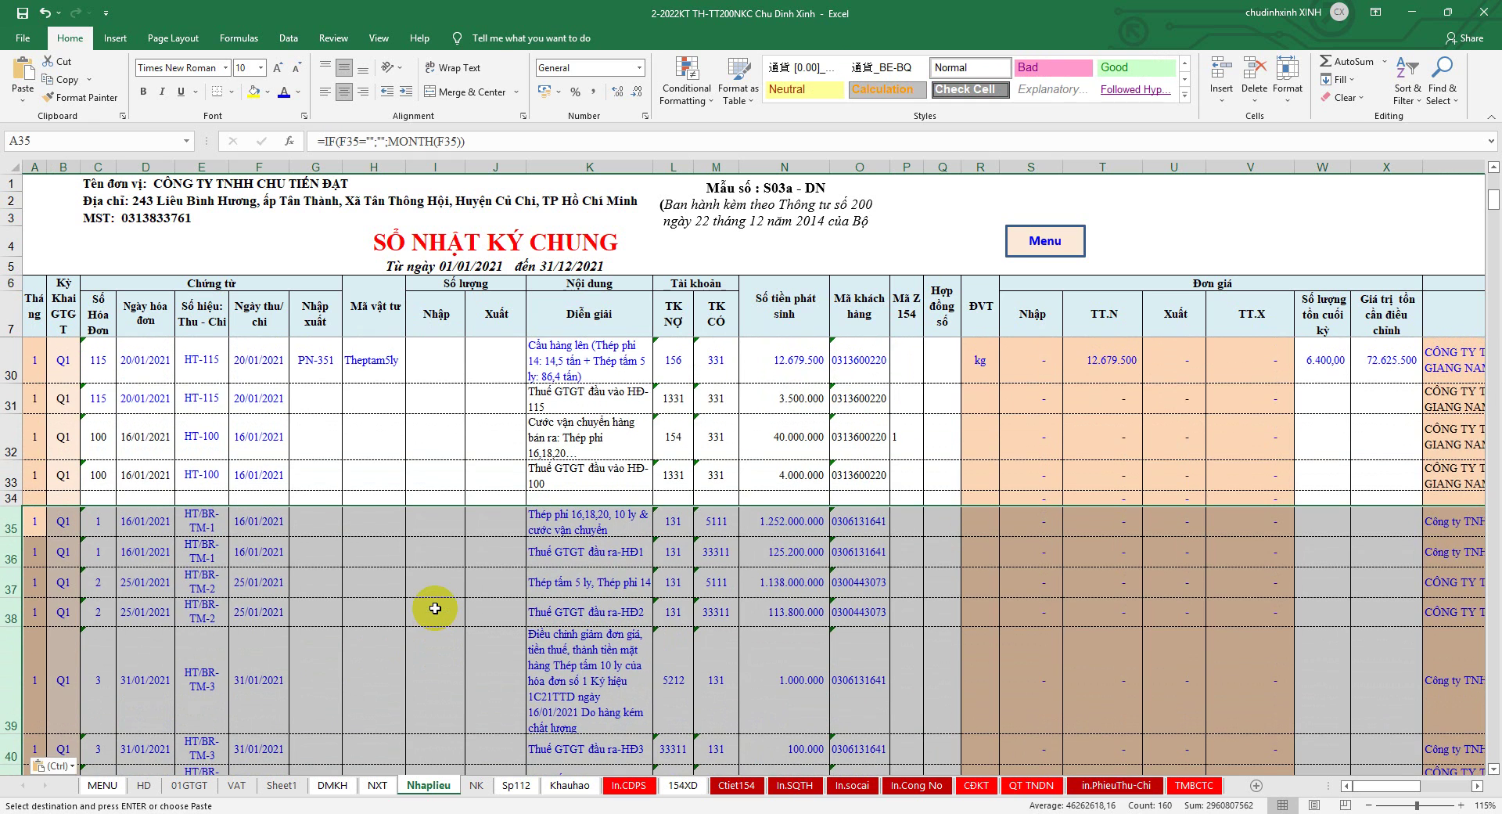
scroll(435, 608, "down", 1)
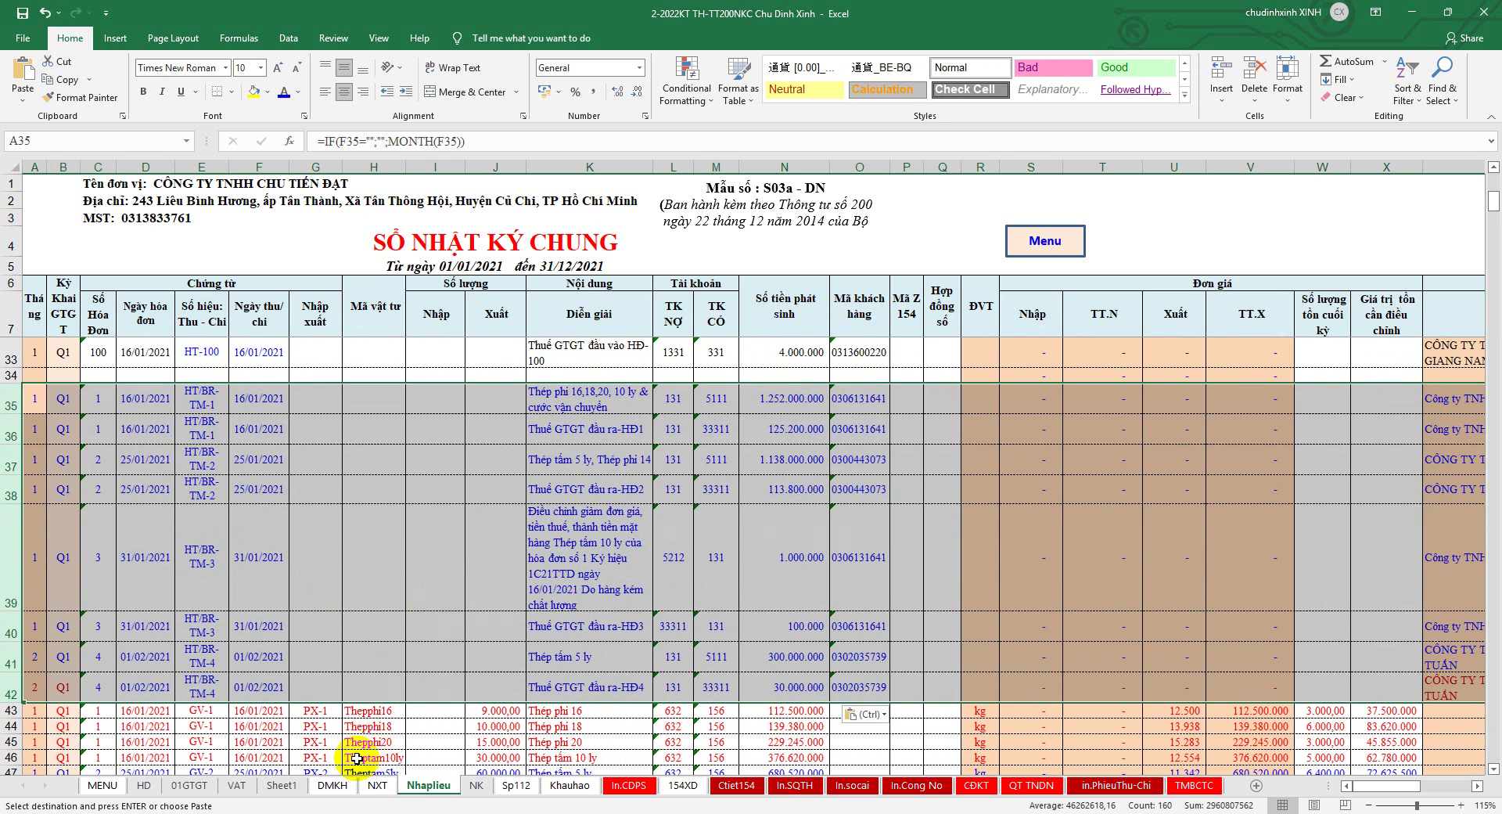
left_click(237, 784)
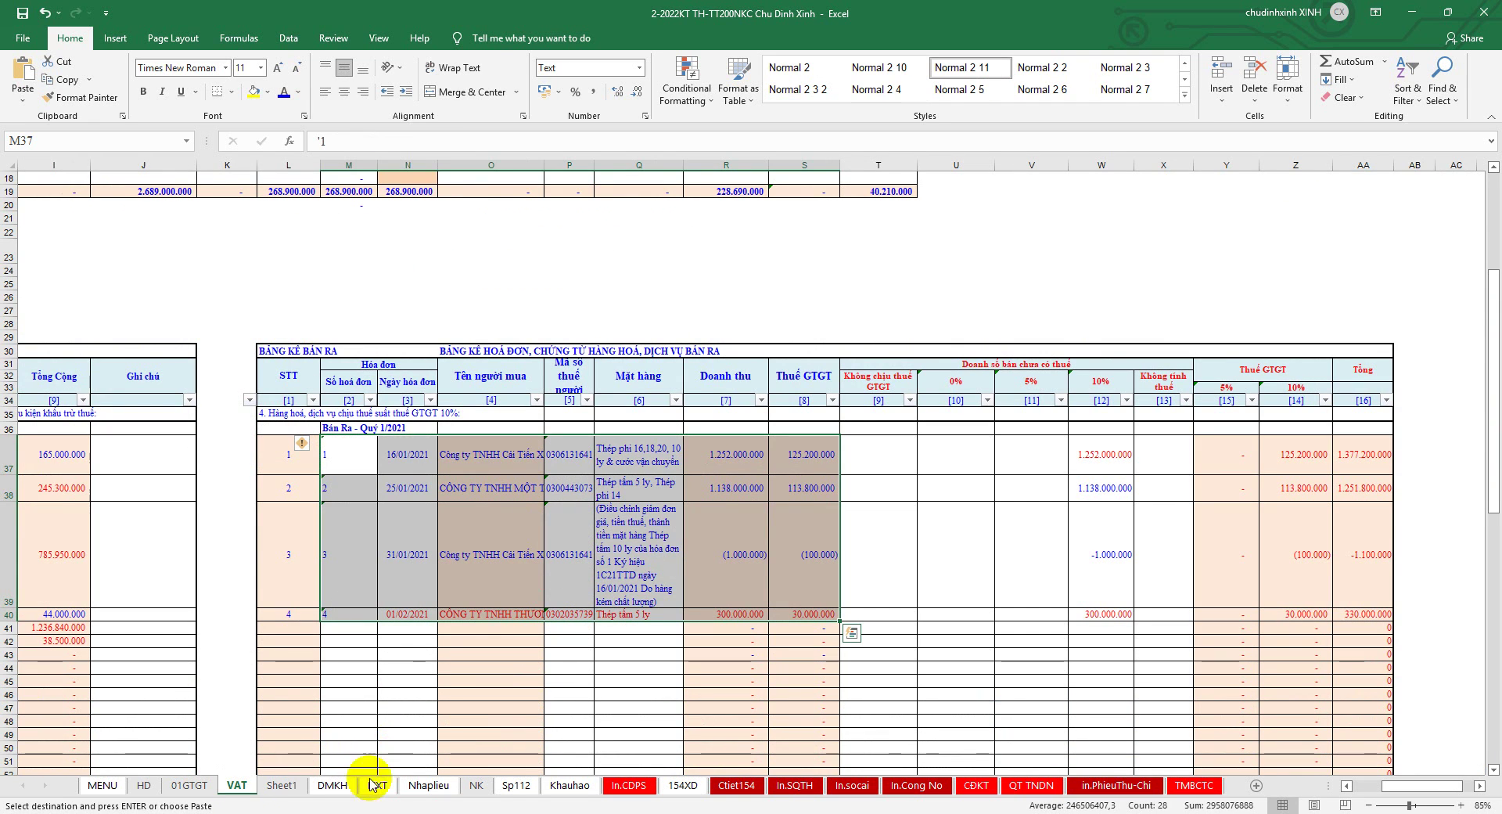
left_click(428, 785)
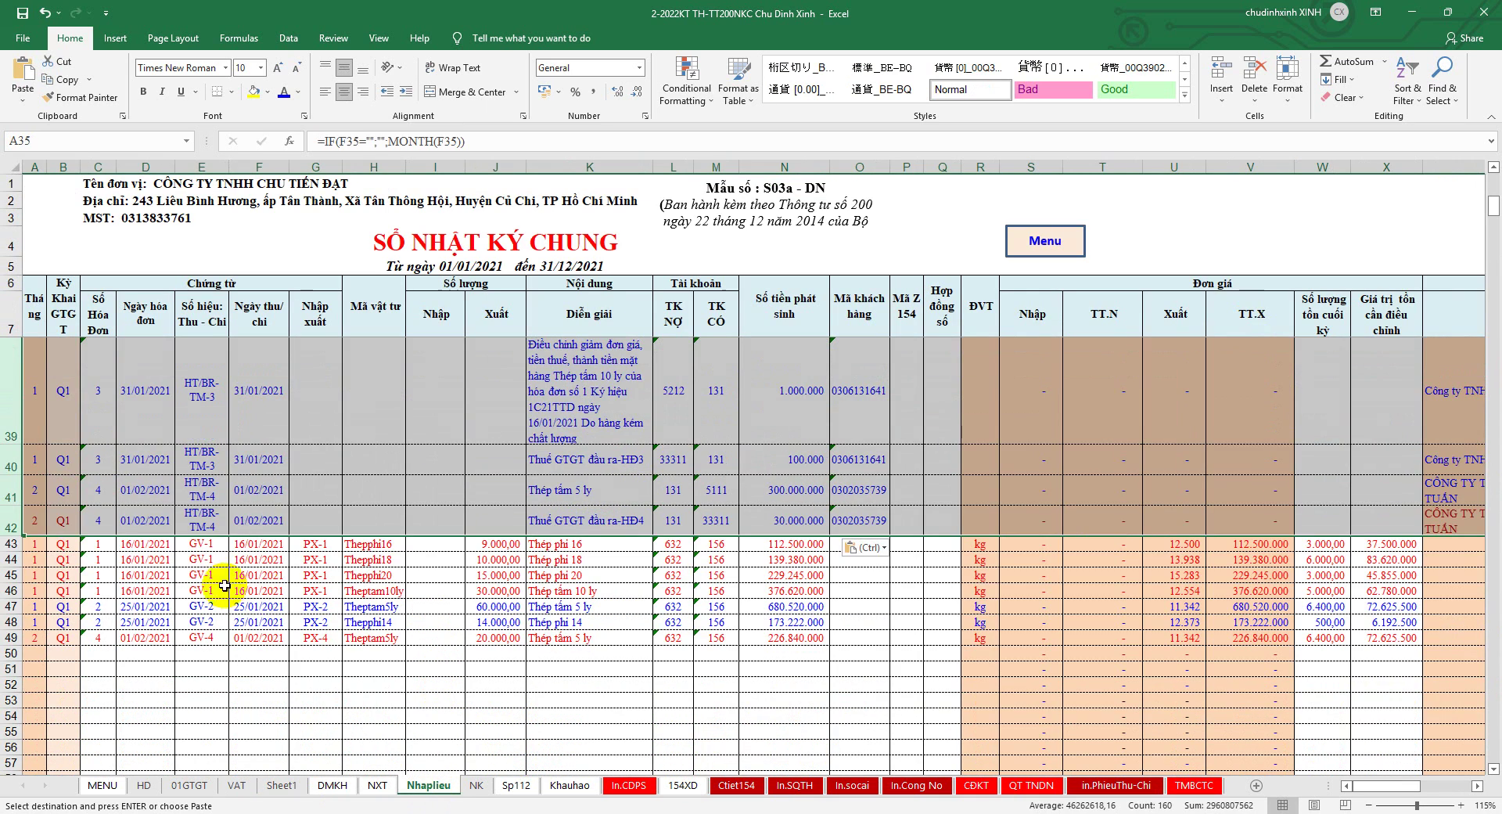
left_click_drag(12, 544, 17, 586)
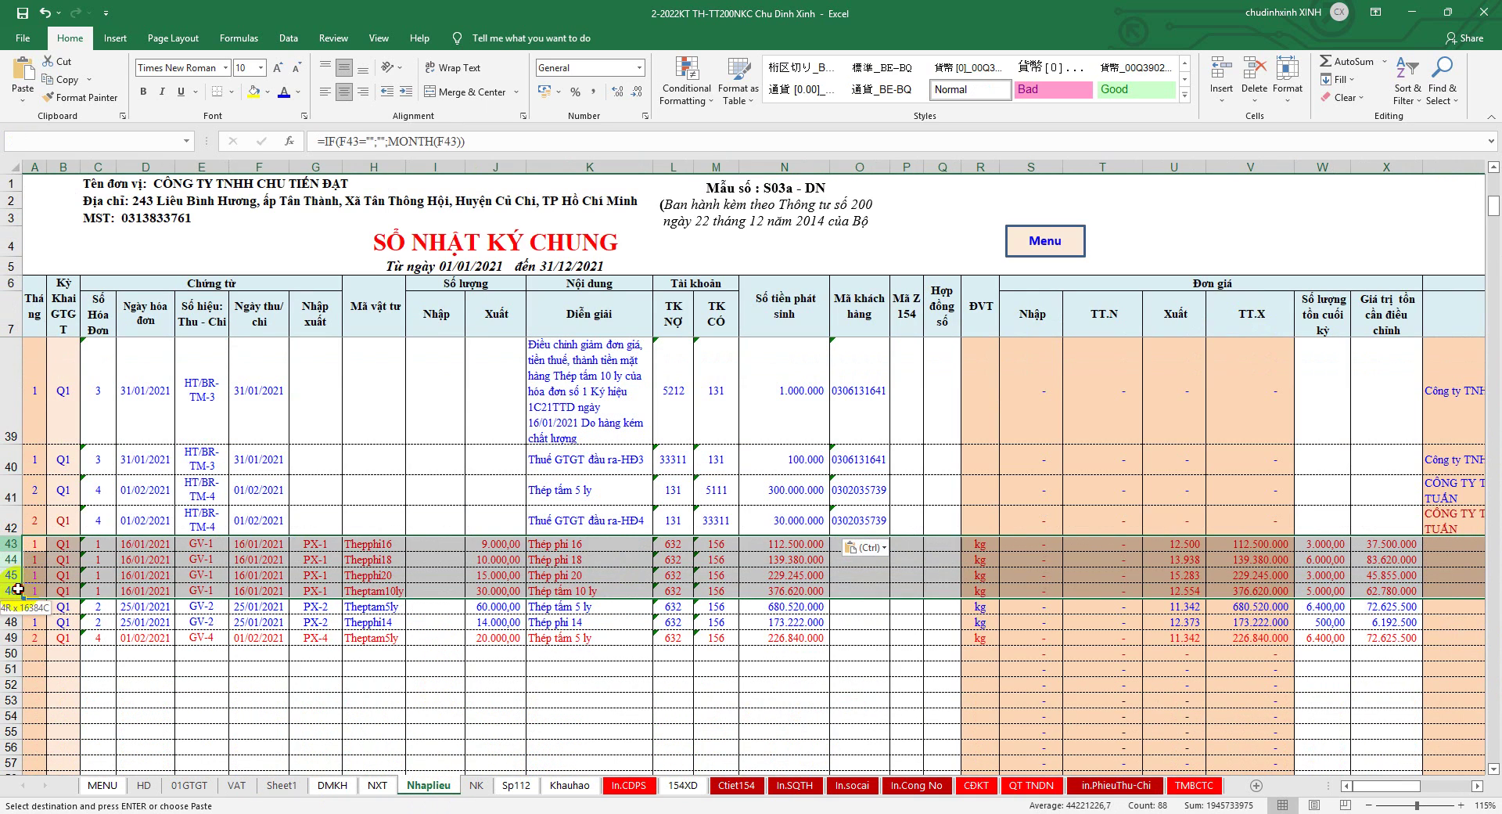
left_click(102, 551)
left_click_drag(102, 550, 149, 638)
left_click_drag(316, 544, 374, 644)
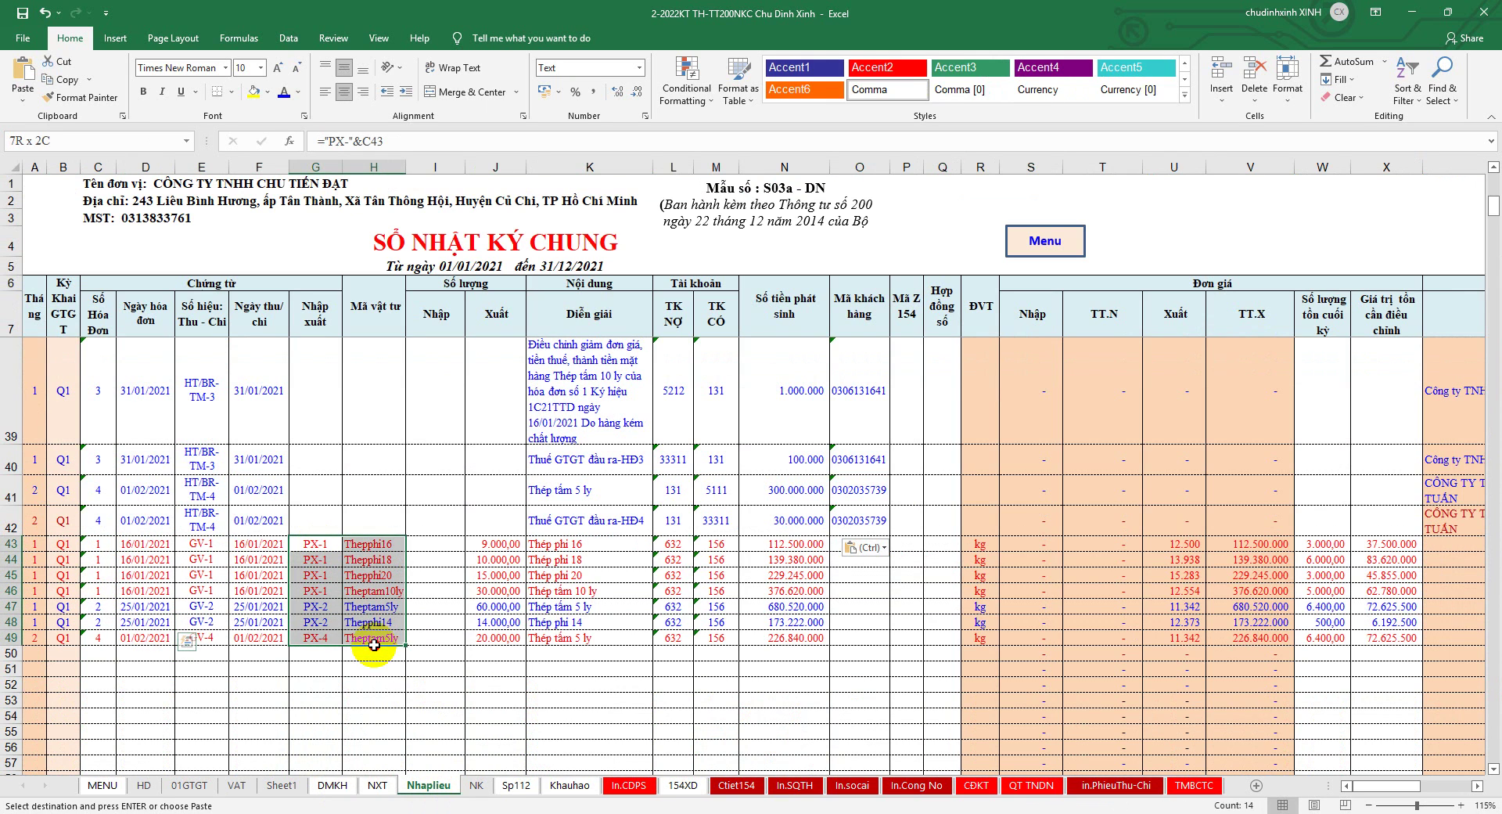
left_click_drag(369, 544, 488, 634)
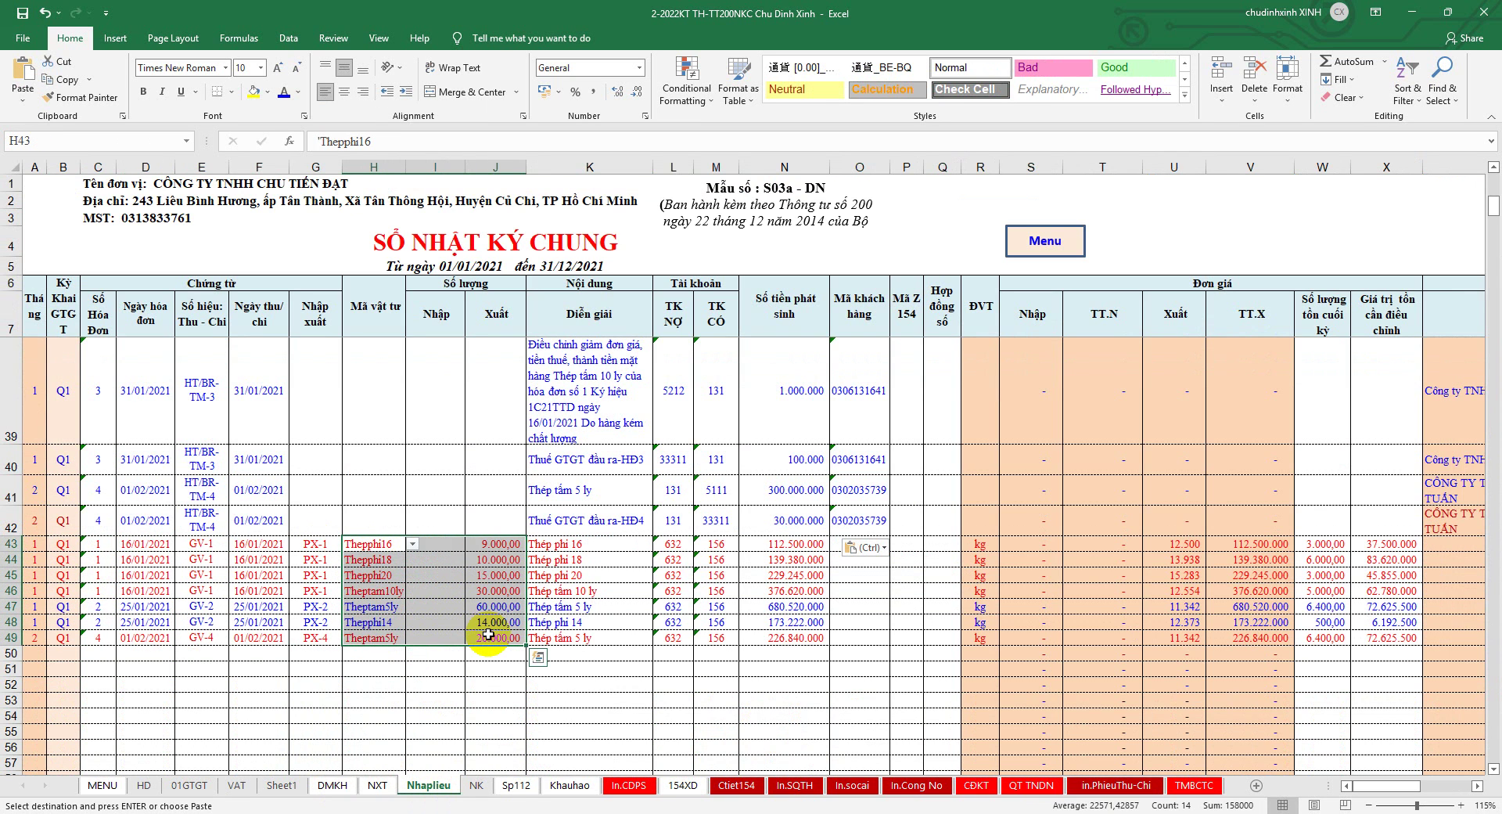